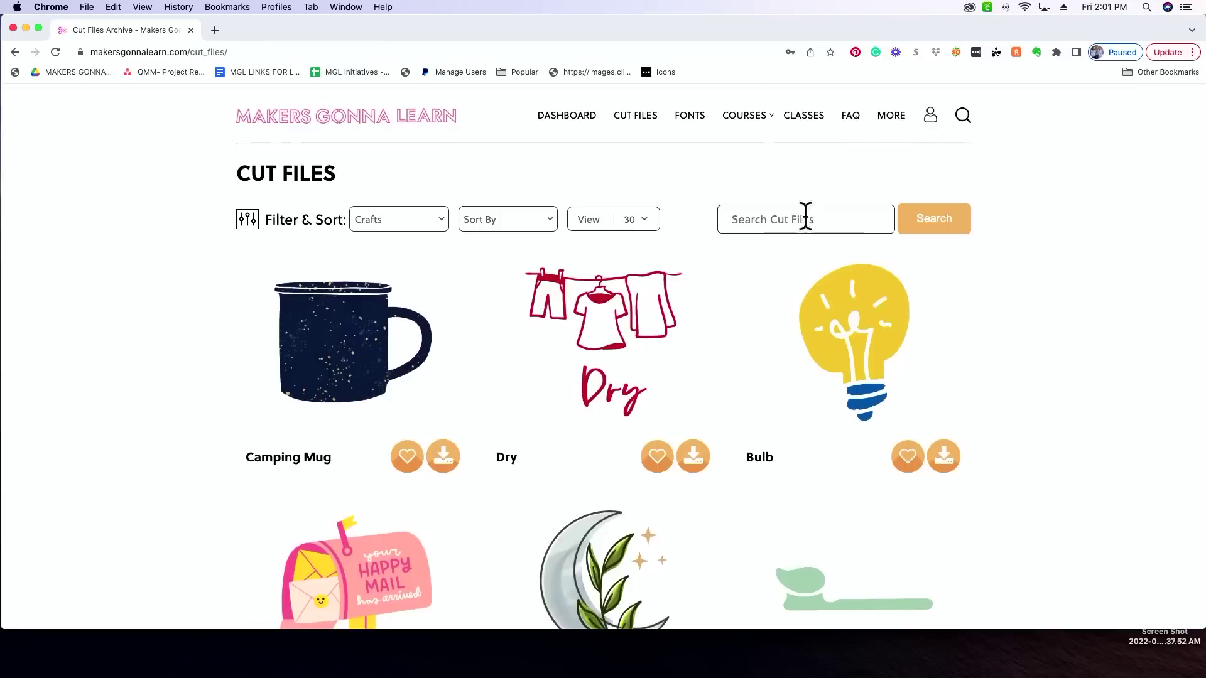
- Review the category filter, sort order and items-per-page options available for the cut files
{"action": "left_click", "coordinate": [442, 220]}
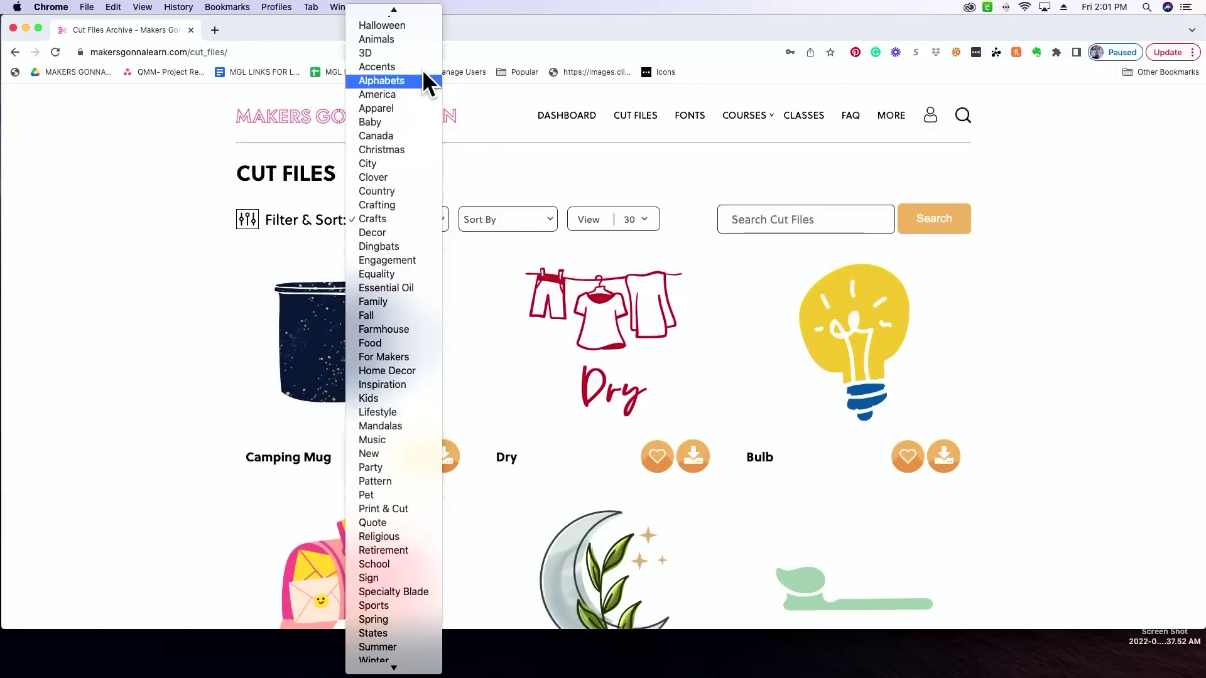
{"action": "mouse_move", "coordinate": [415, 13]}
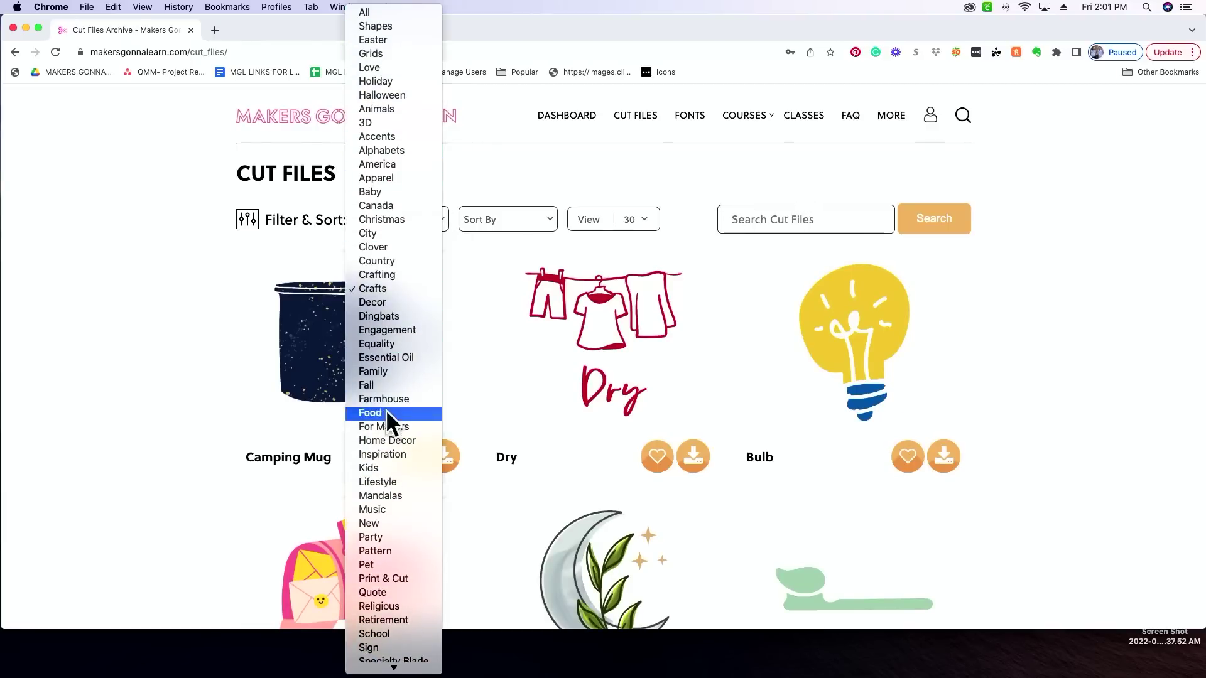
{"action": "left_click", "coordinate": [510, 208]}
{"action": "left_click", "coordinate": [510, 212]}
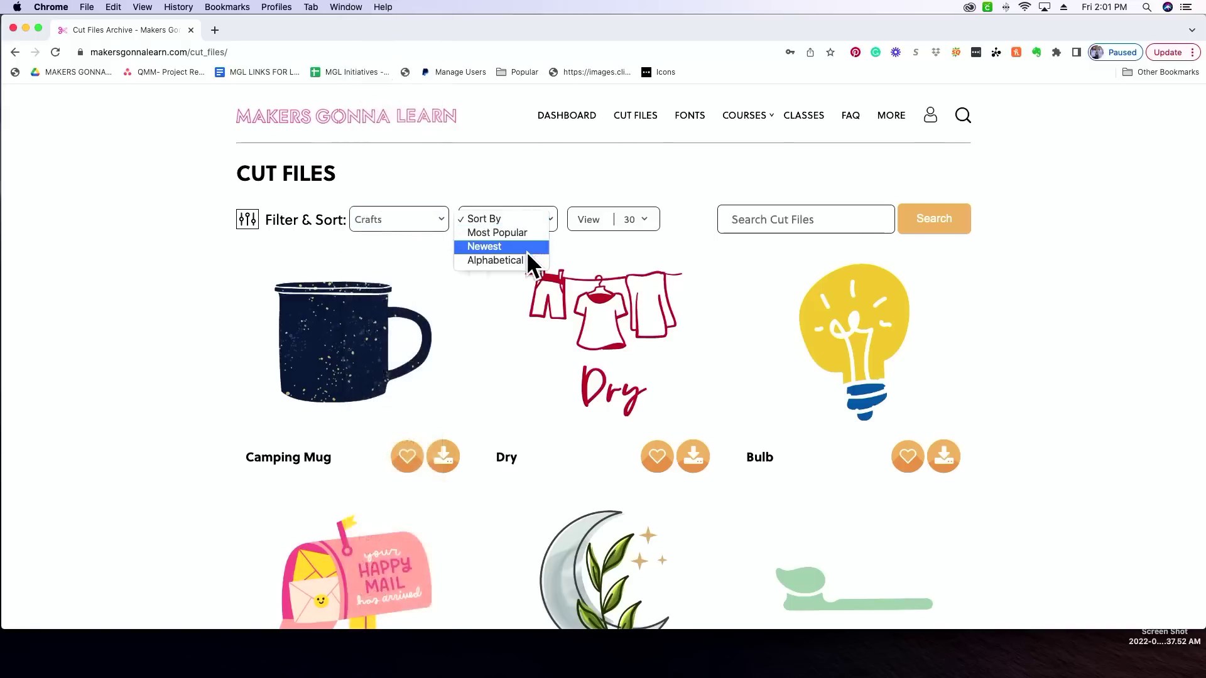
{"action": "left_click", "coordinate": [592, 226]}
{"action": "left_click", "coordinate": [636, 220]}
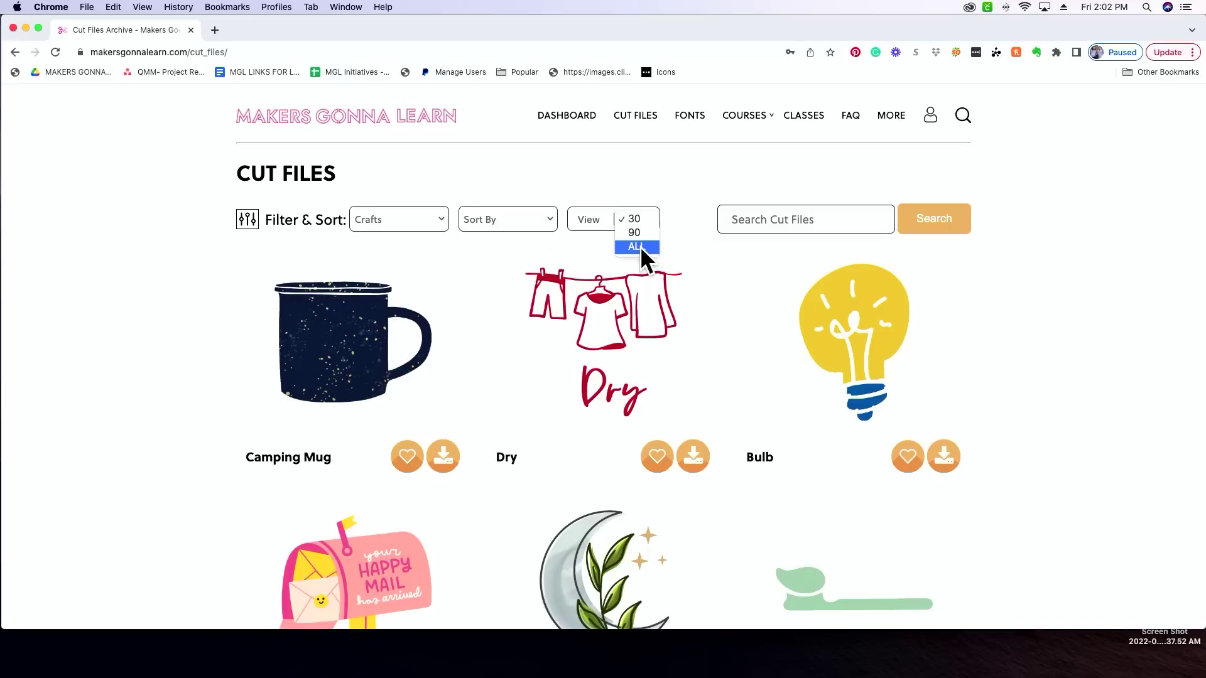
{"action": "left_click", "coordinate": [447, 172]}
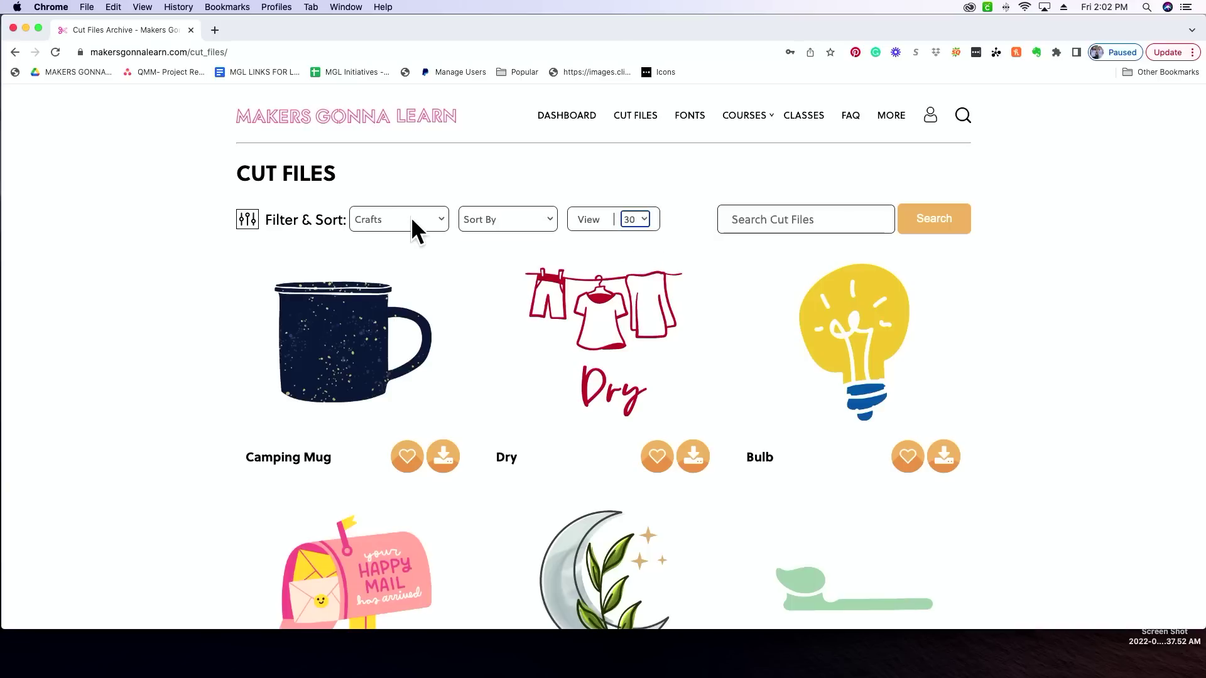
- Find the Mental Health Therapist design among the cut files, open its page and download the zip file
{"action": "scroll", "coordinate": [411, 217], "scroll_direction": "down", "scroll_amount": 10}
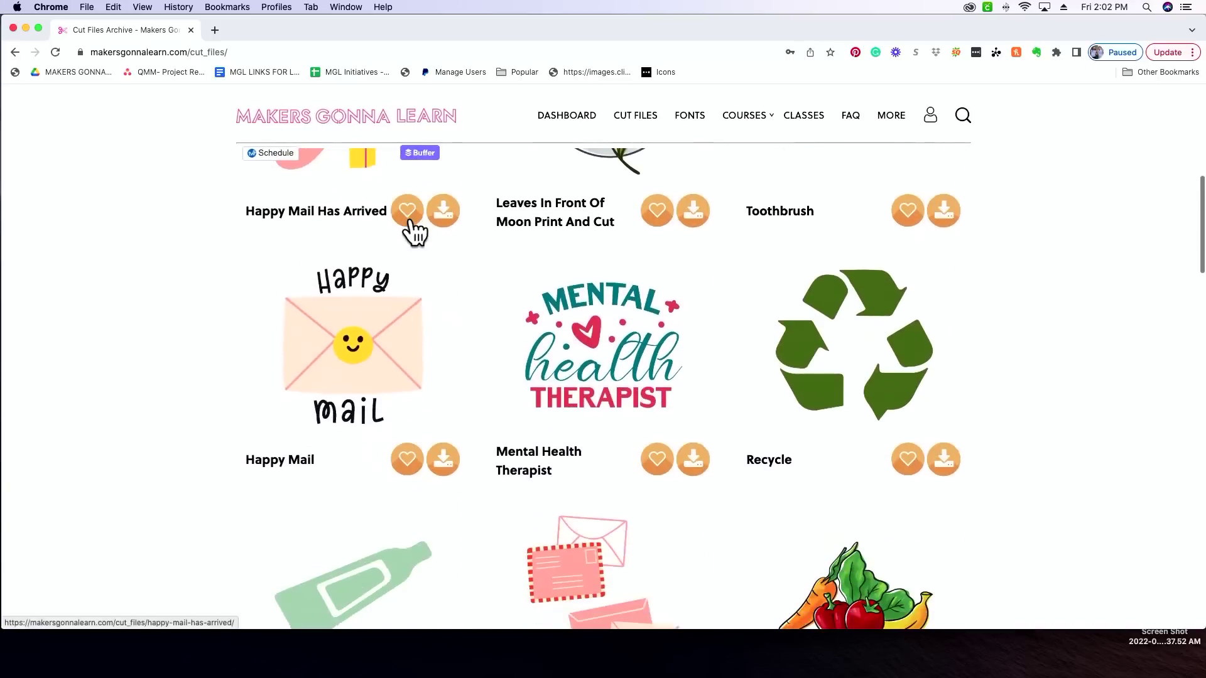
{"action": "scroll", "coordinate": [409, 235], "scroll_direction": "down", "scroll_amount": 3}
{"action": "scroll", "coordinate": [691, 251], "scroll_direction": "up", "scroll_amount": 2}
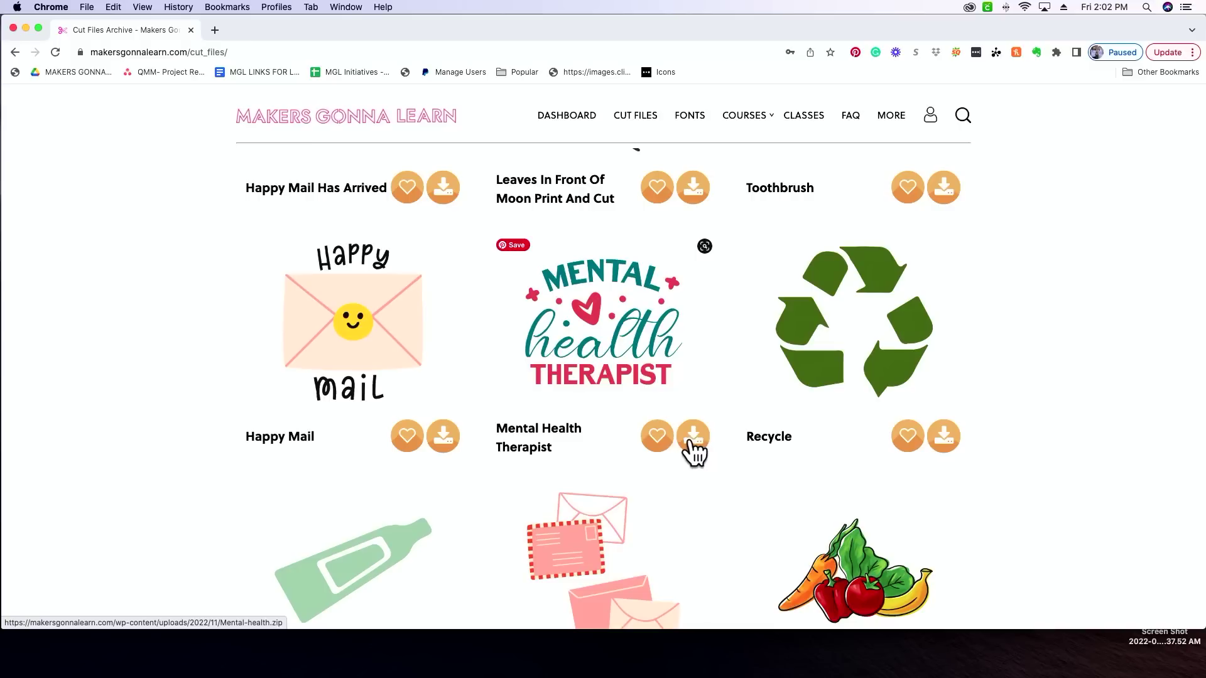
{"action": "left_click", "coordinate": [588, 324]}
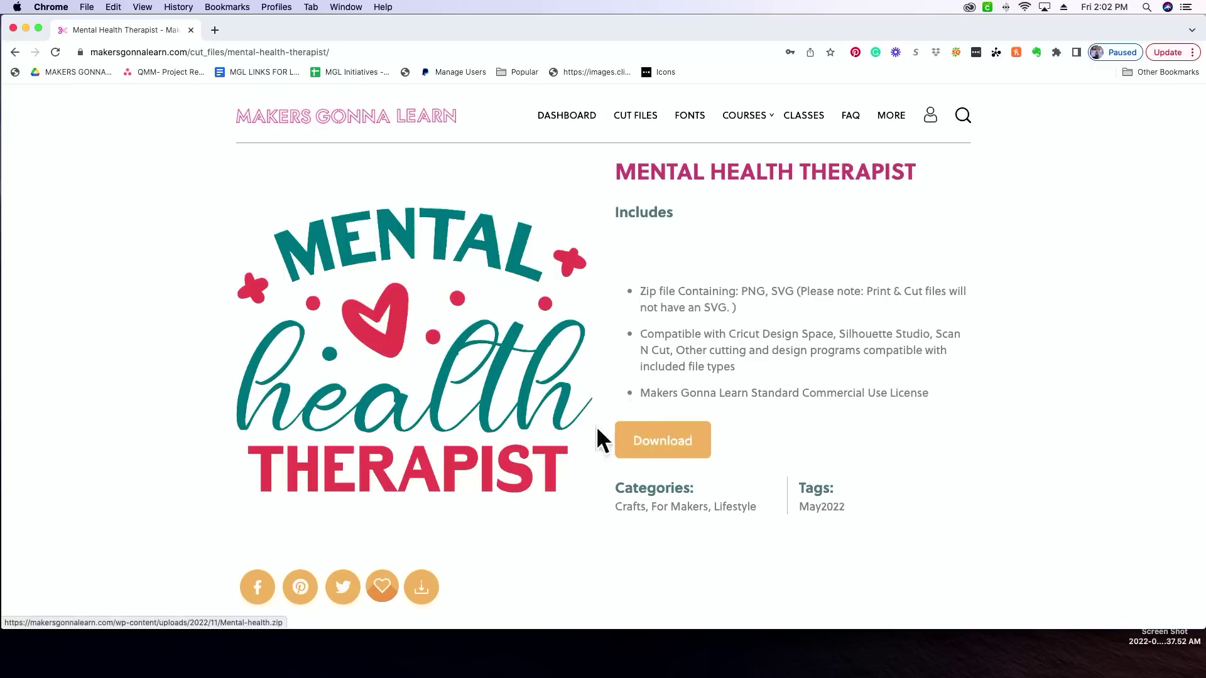
{"action": "left_click", "coordinate": [661, 443]}
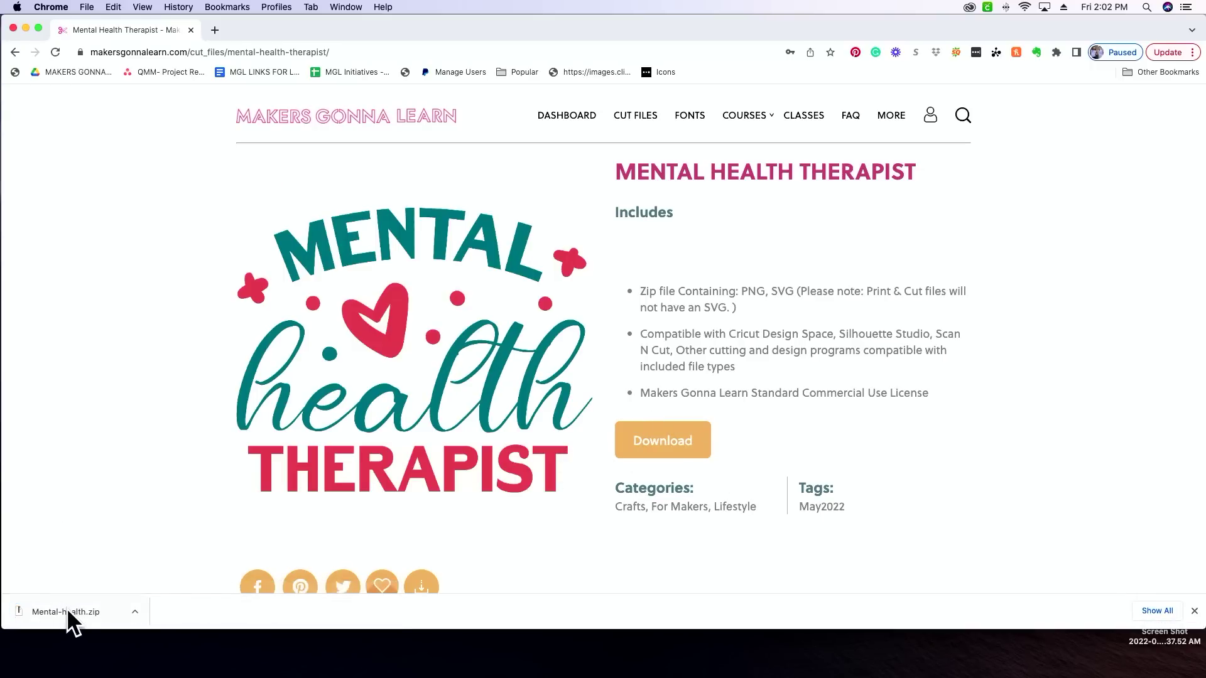
- Extract the downloaded Mental-health.zip and open the extracted Mental-health 2 folder
{"action": "left_click", "coordinate": [67, 608]}
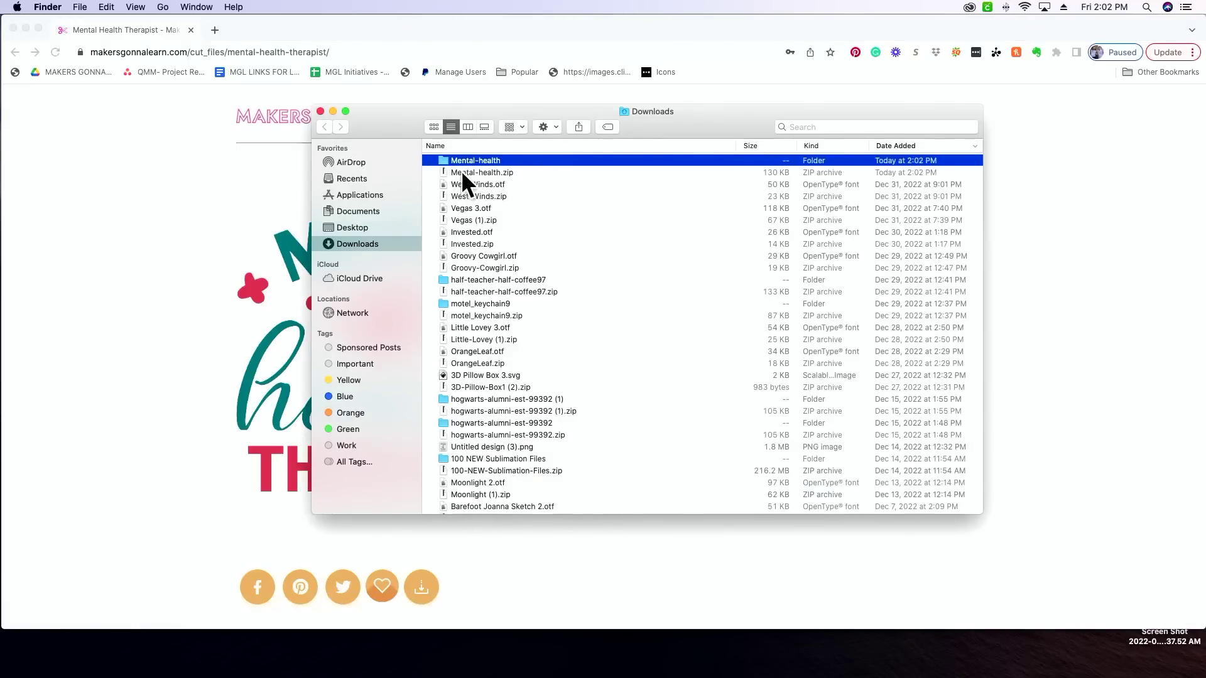
{"action": "double_click", "coordinate": [507, 171]}
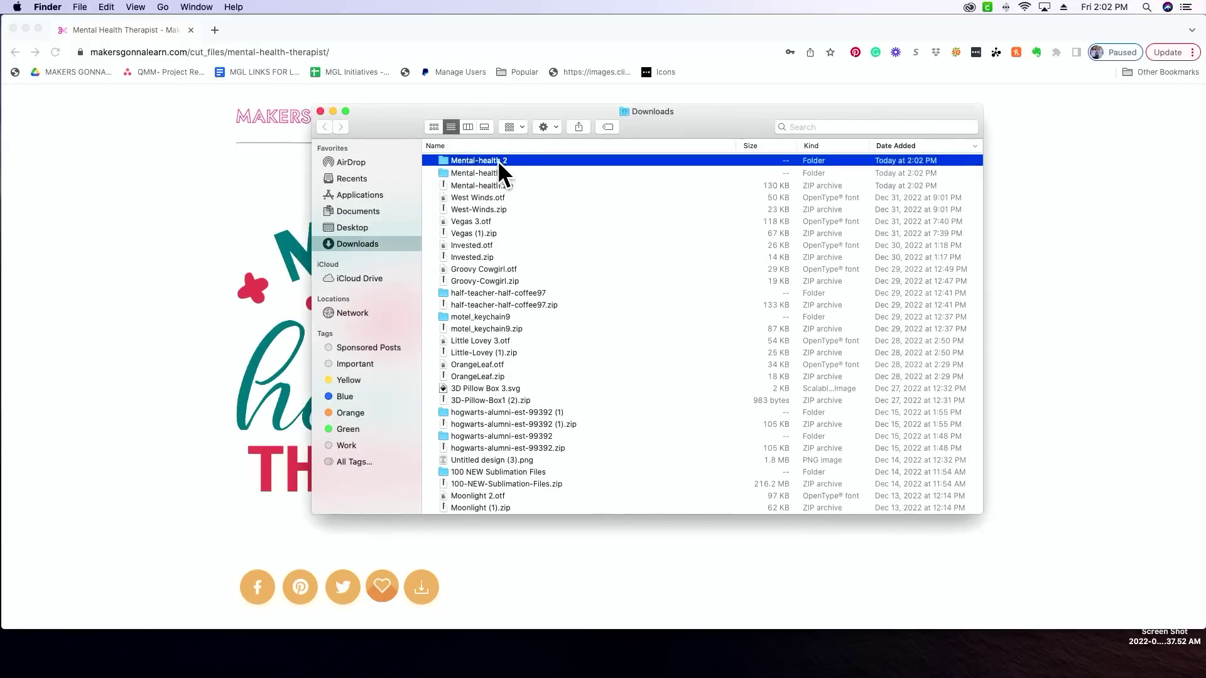
{"action": "double_click", "coordinate": [497, 161]}
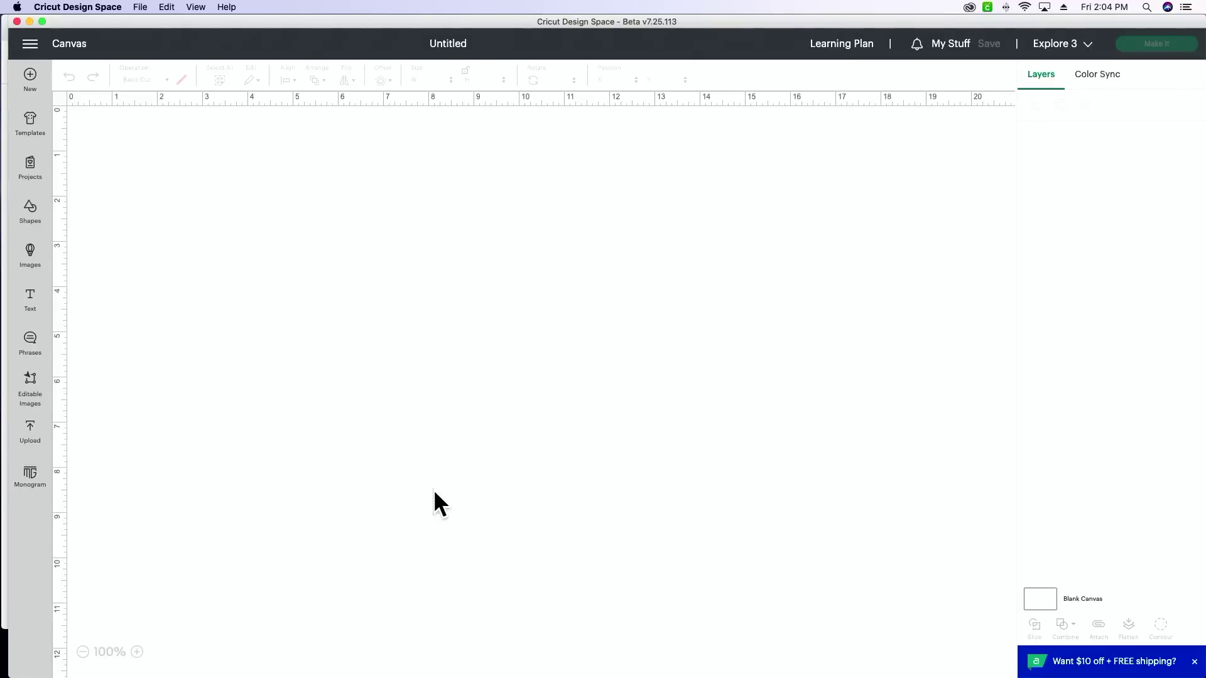
- Start an image upload in Cricut Design Space and add Mental health.png from the Mental-health 2 folder
{"action": "left_click", "coordinate": [30, 443]}
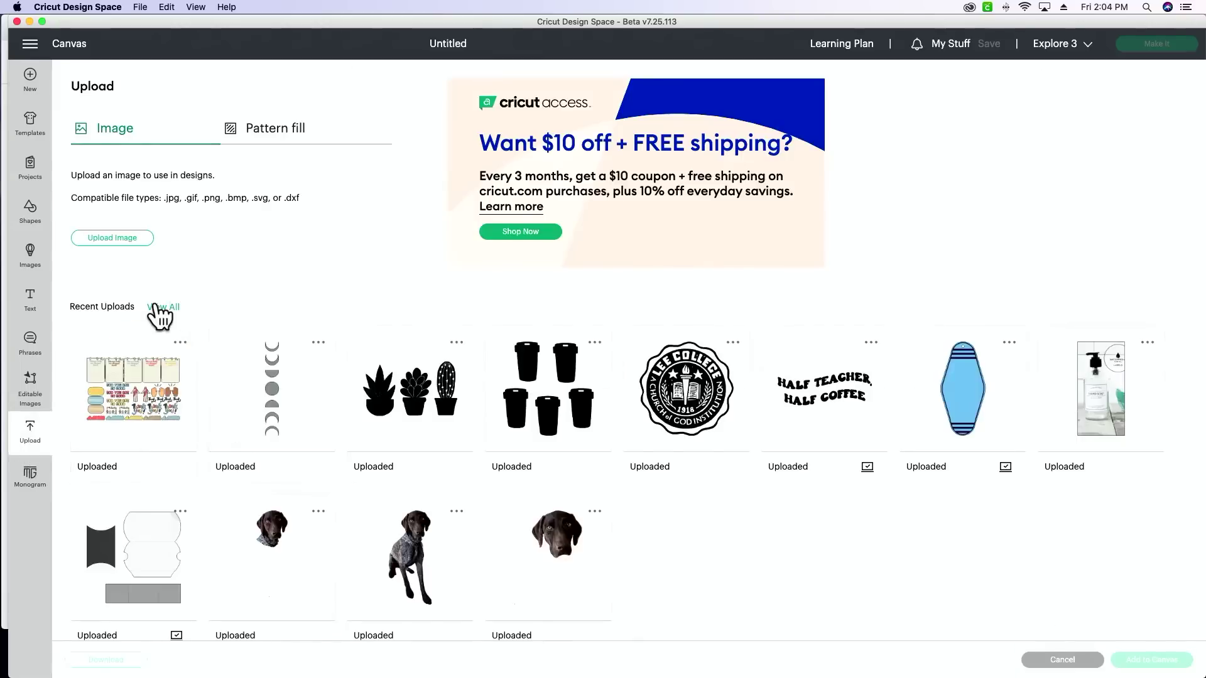
{"action": "left_click", "coordinate": [124, 241]}
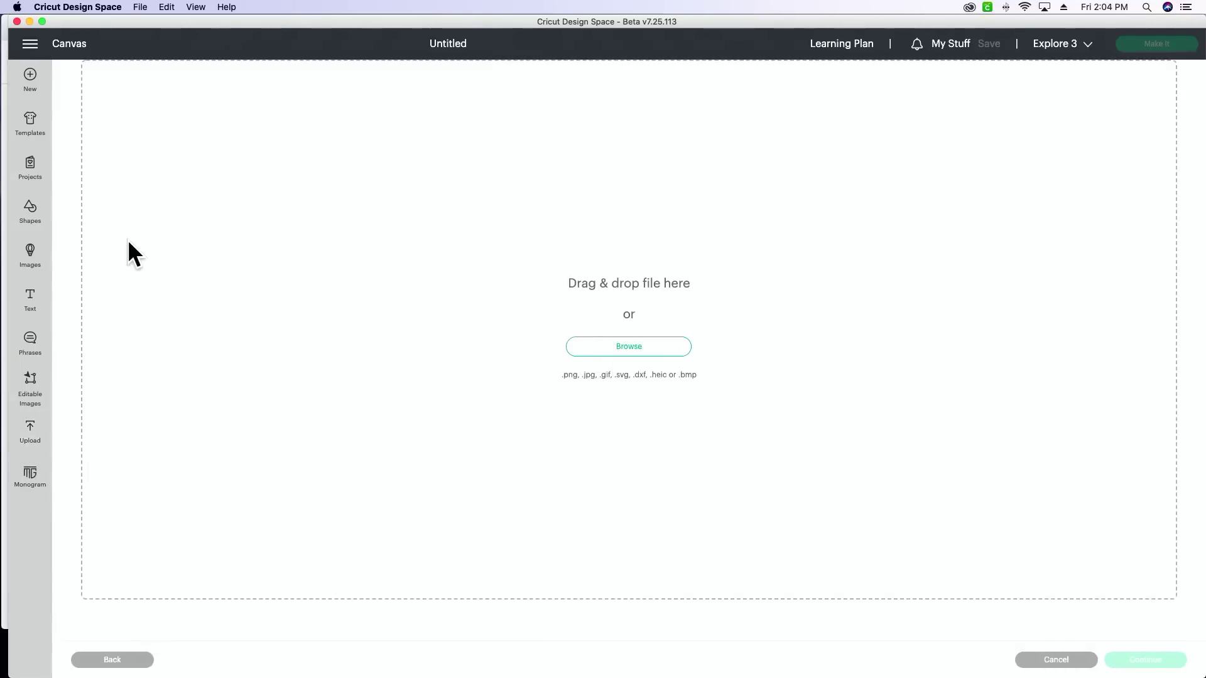
{"action": "left_click_drag", "start_coordinate": [610, 20], "coordinate": [458, 278]}
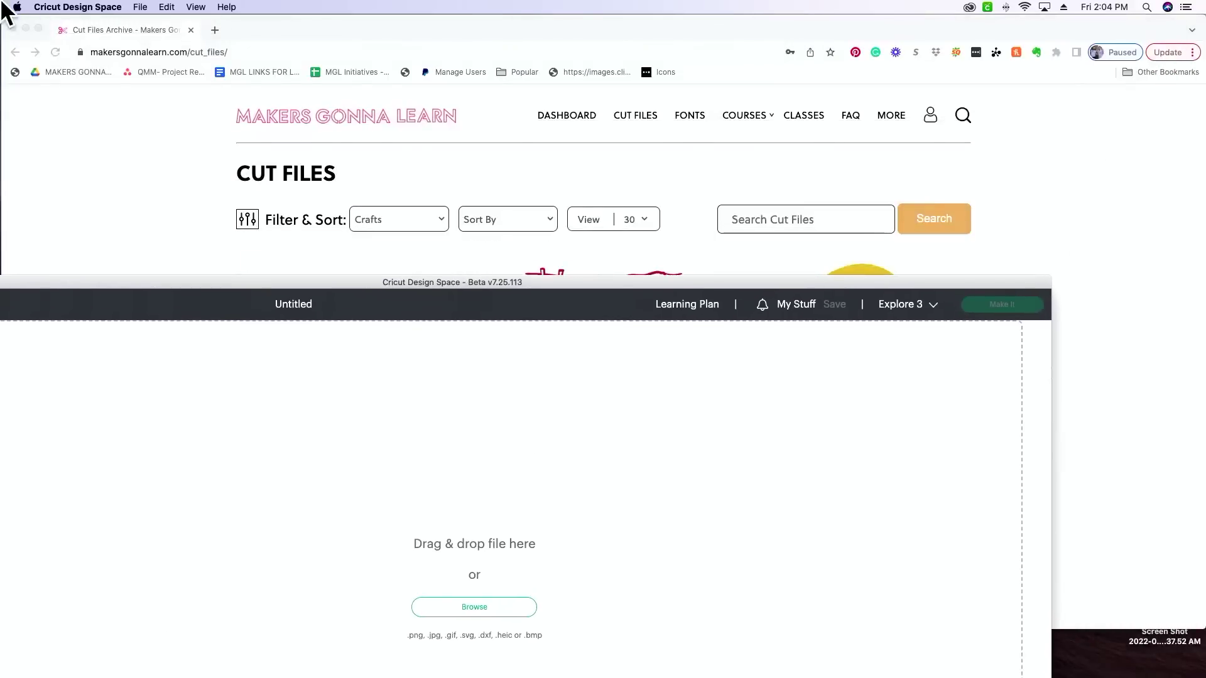
{"action": "left_click", "coordinate": [25, 26]}
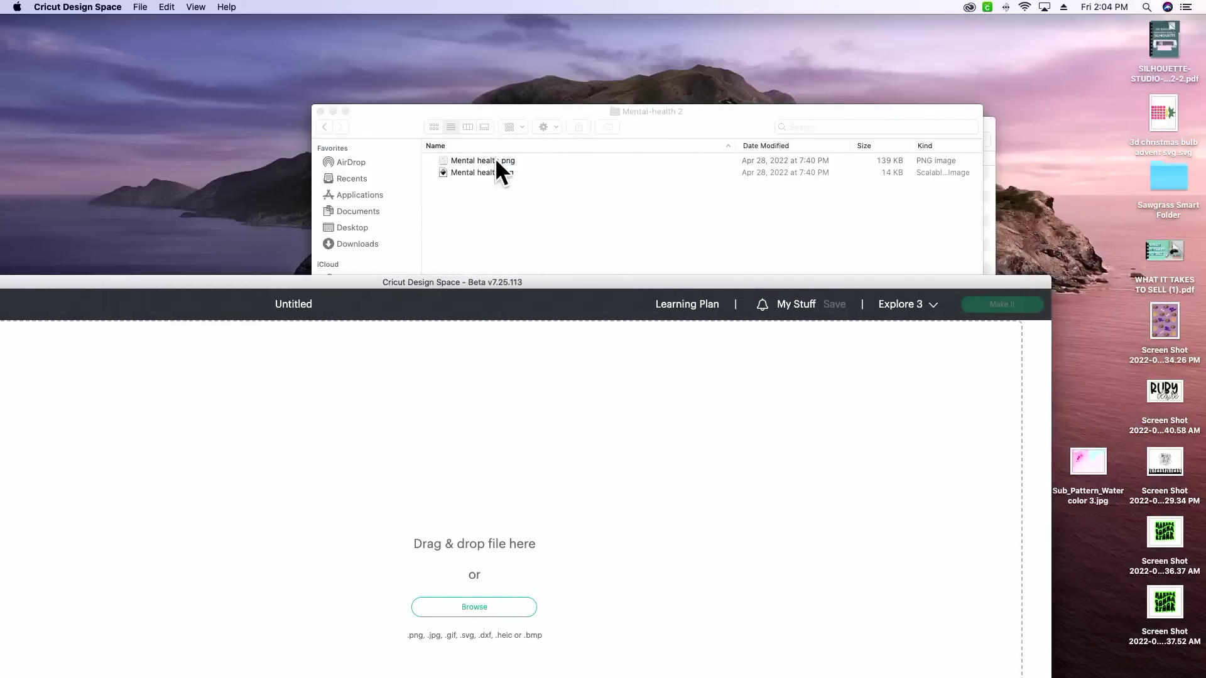
{"action": "mouse_move", "coordinate": [496, 161]}
{"action": "left_mouse_down"}
{"action": "mouse_move", "coordinate": [253, 537]}
{"action": "mouse_move", "coordinate": [316, 557]}
{"action": "mouse_move", "coordinate": [492, 216]}
{"action": "mouse_move", "coordinate": [498, 164]}
{"action": "mouse_move", "coordinate": [474, 442]}
{"action": "left_mouse_up"}
{"action": "mouse_move", "coordinate": [514, 281]}
{"action": "left_mouse_down"}
{"action": "mouse_move", "coordinate": [592, 101]}
{"action": "mouse_move", "coordinate": [639, 76]}
{"action": "left_mouse_up"}
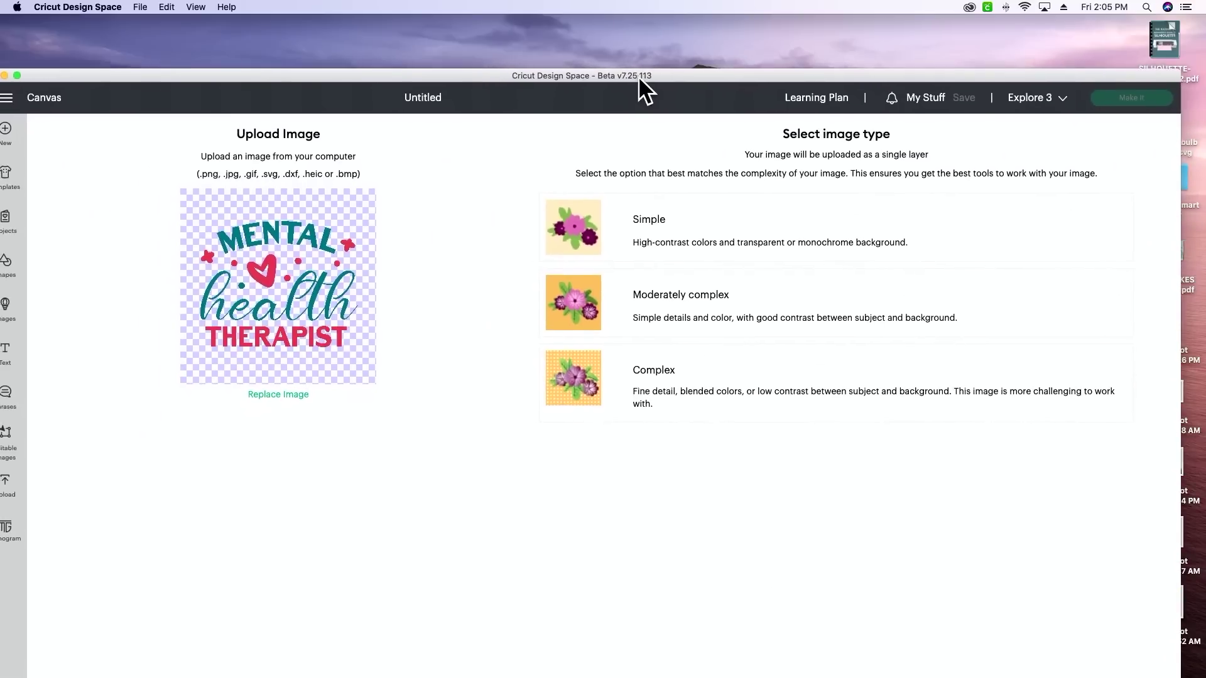
- Set the image type to Complex, accept the image without background edits, and upload it as a Print Then Cut image
{"action": "left_click", "coordinate": [695, 386]}
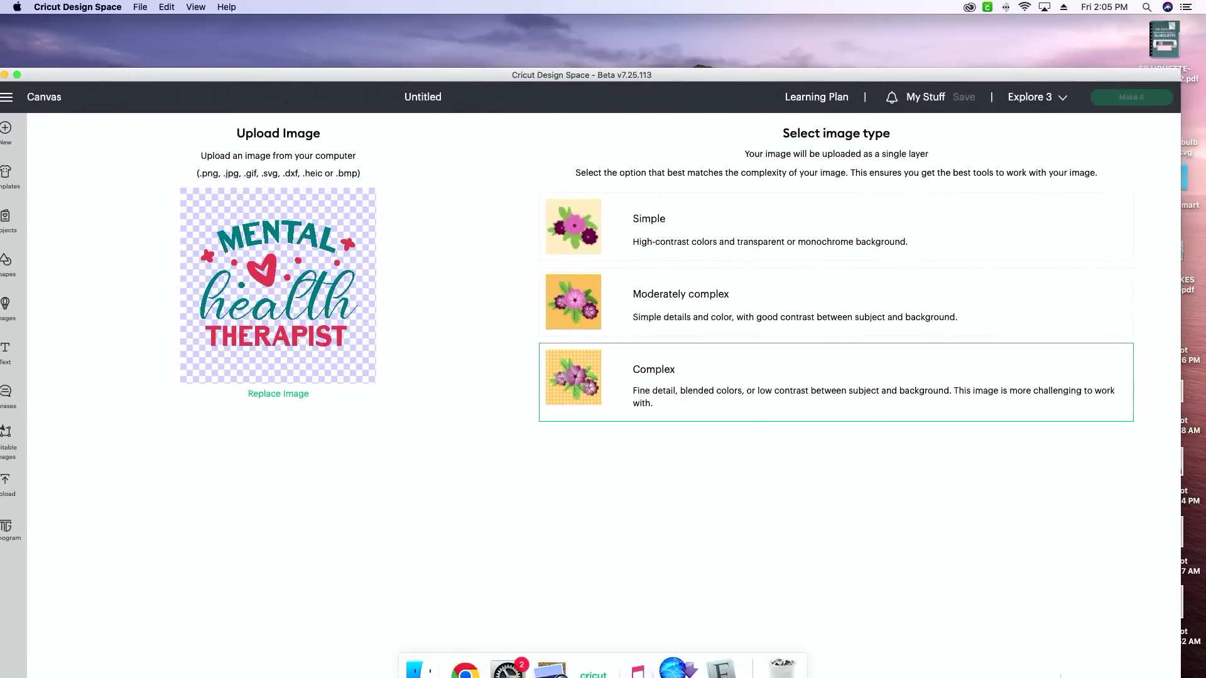
{"action": "left_click_drag", "start_coordinate": [729, 84], "coordinate": [766, 10]}
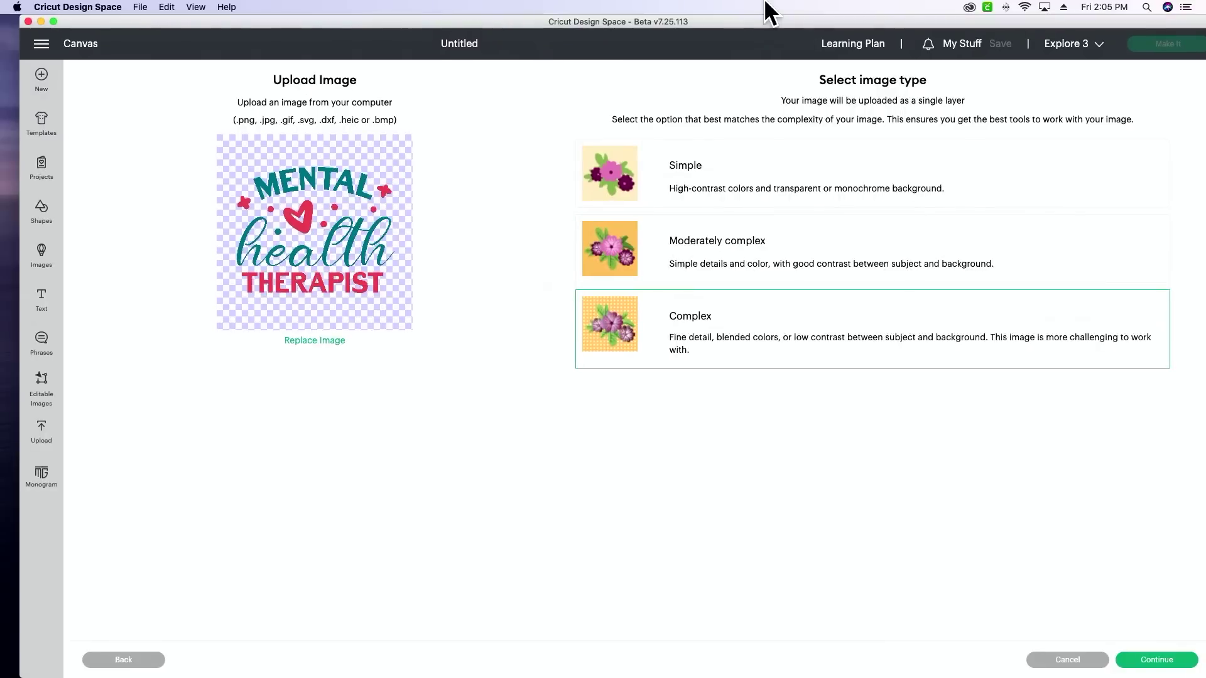
{"action": "left_click", "coordinate": [1161, 665]}
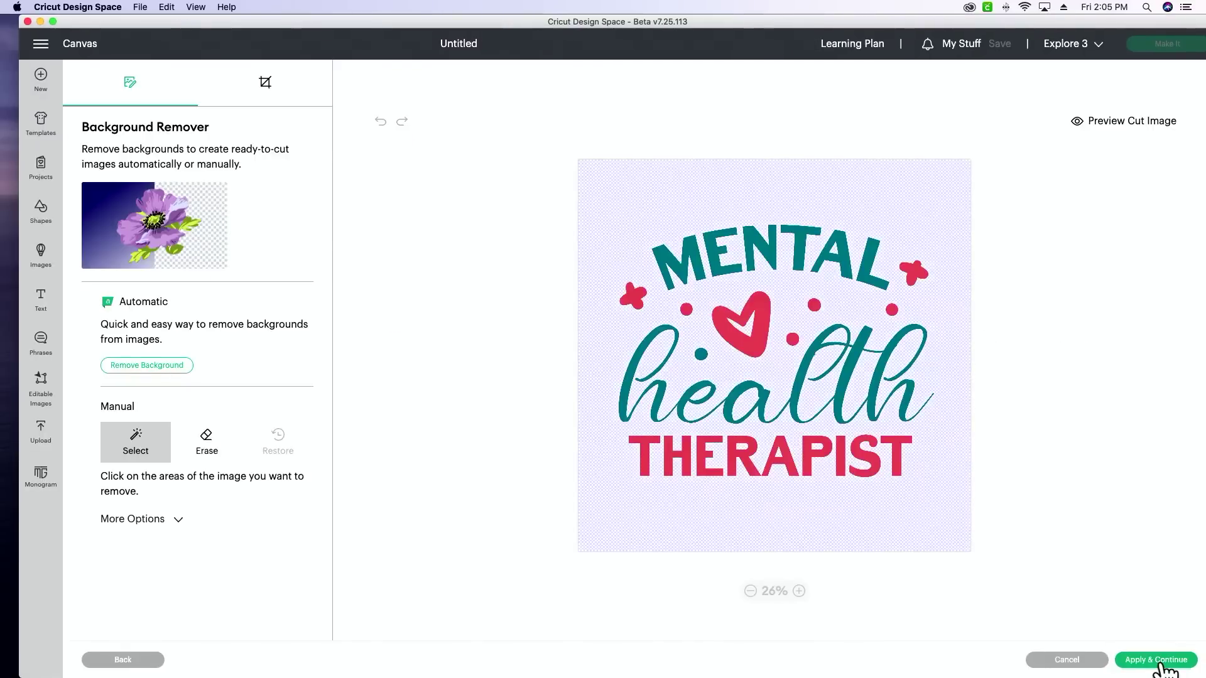
{"action": "left_click", "coordinate": [1161, 665]}
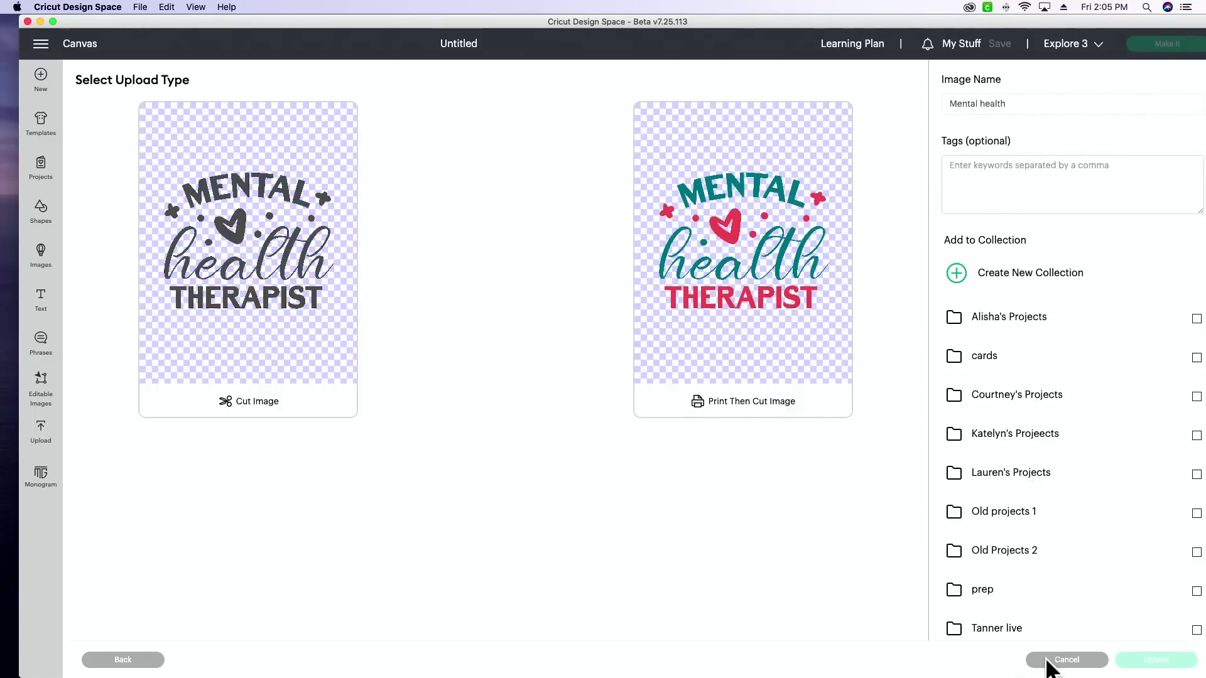
{"action": "left_click", "coordinate": [803, 395]}
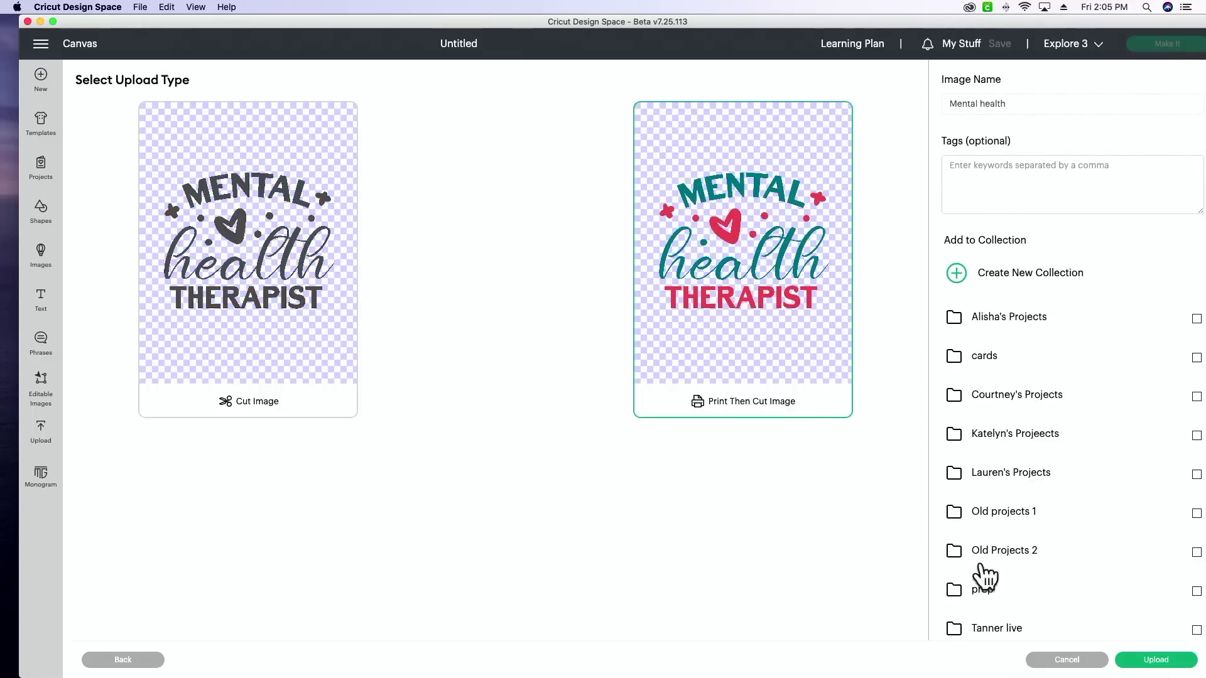
{"action": "left_click", "coordinate": [1170, 663]}
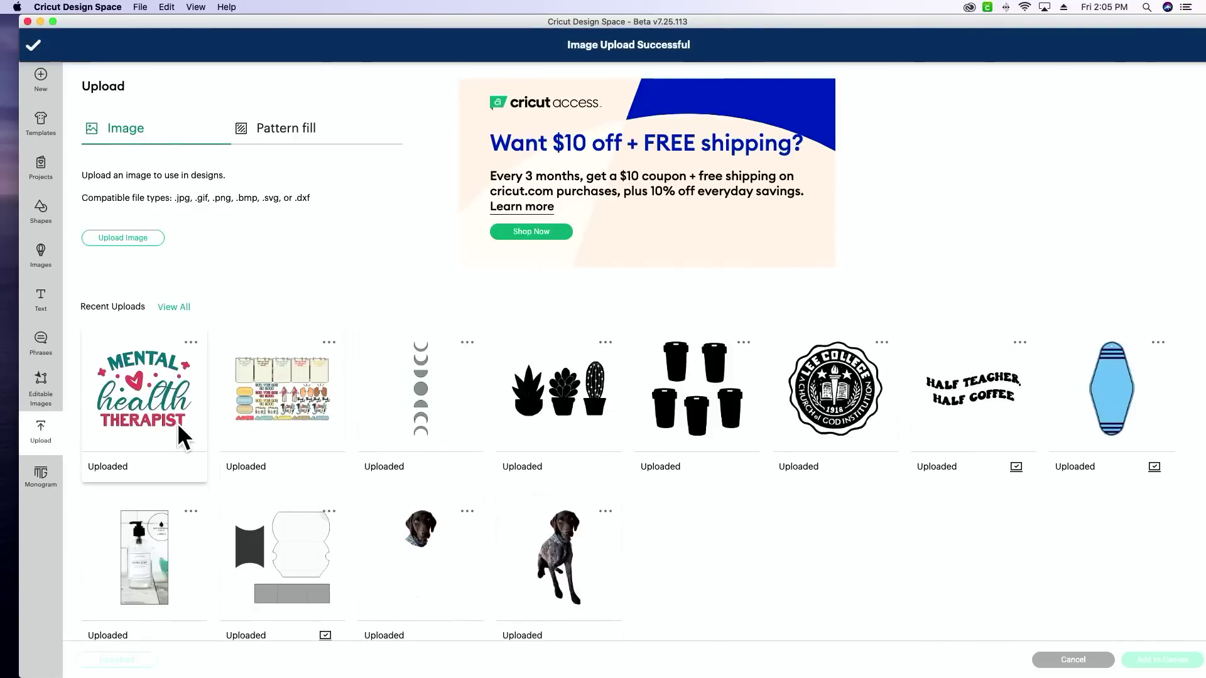
- Upload Mental health.svg from the Mental-health folder in Downloads as a cut image
{"action": "left_click", "coordinate": [123, 238]}
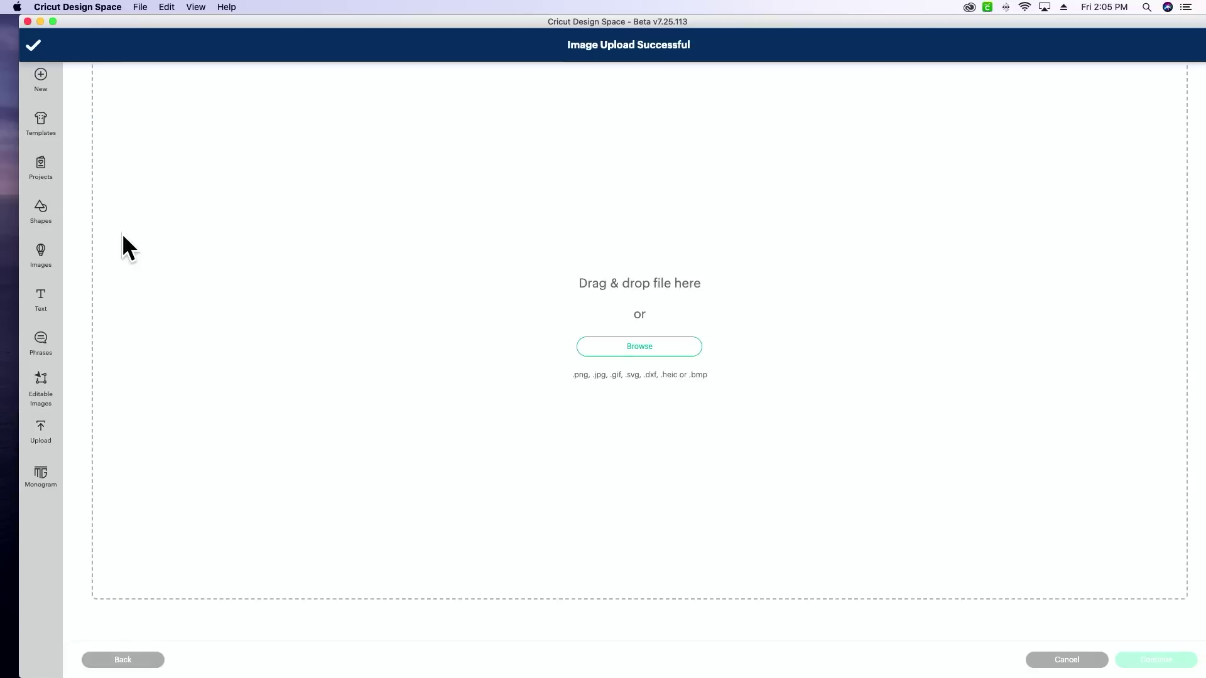
{"action": "left_click", "coordinate": [635, 352]}
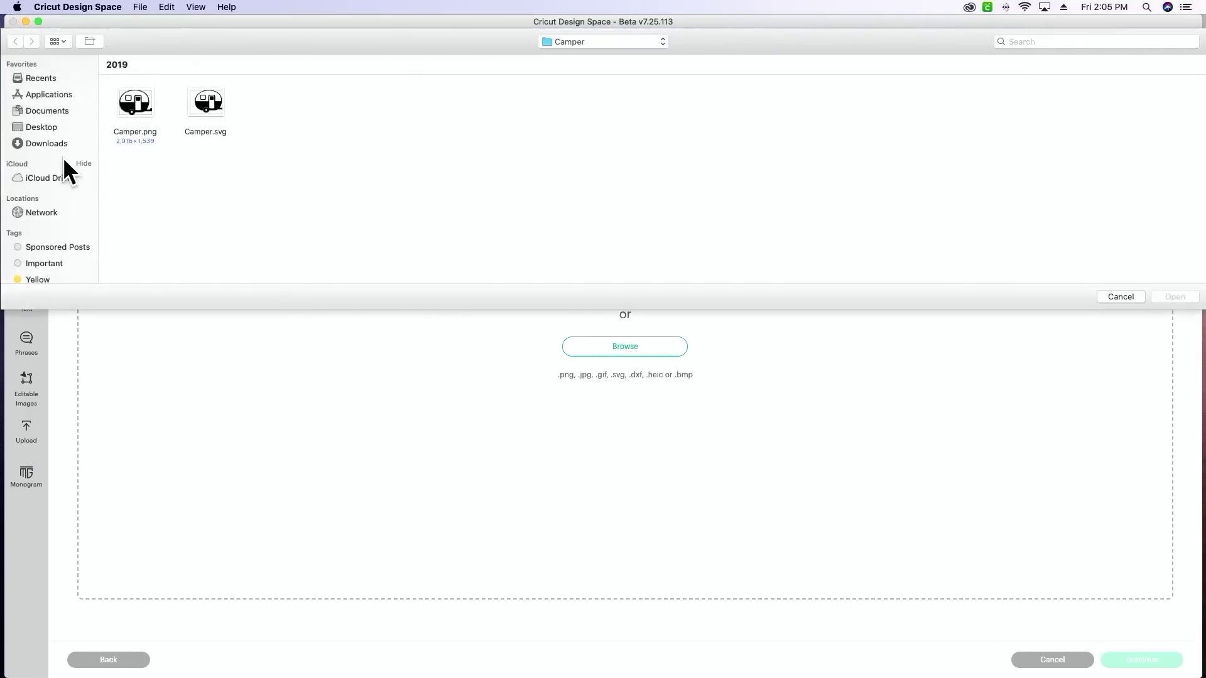
{"action": "left_click", "coordinate": [47, 143]}
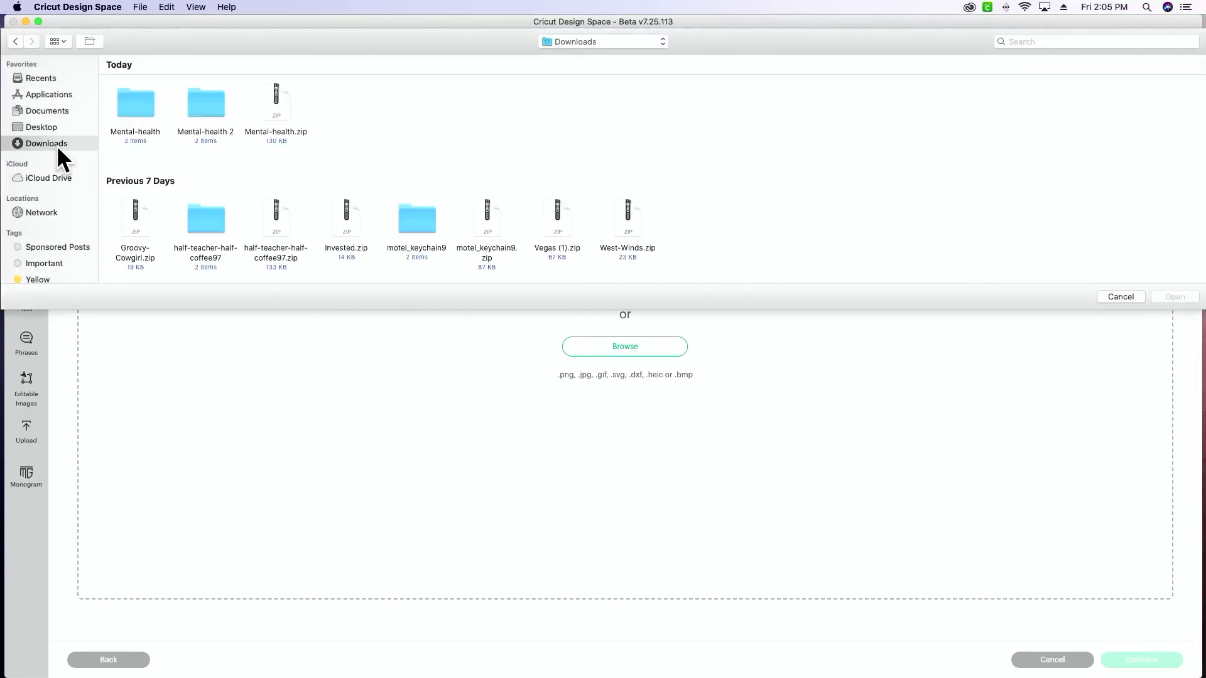
{"action": "double_click", "coordinate": [130, 103]}
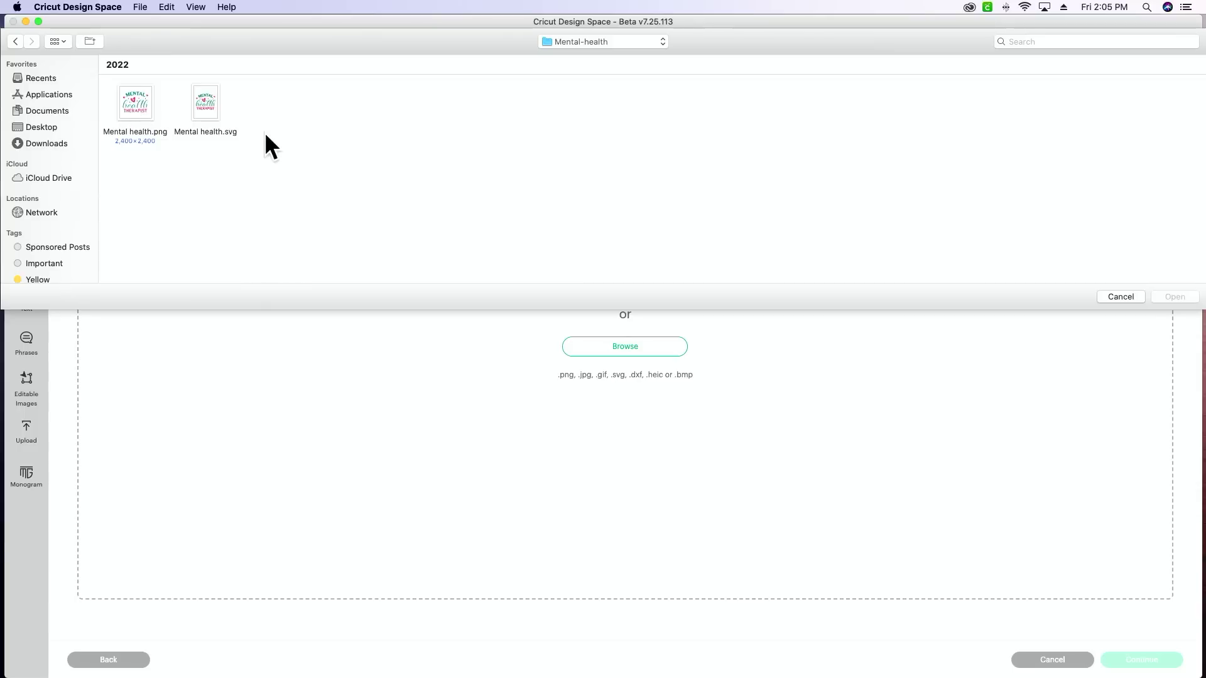
{"action": "left_click", "coordinate": [202, 115]}
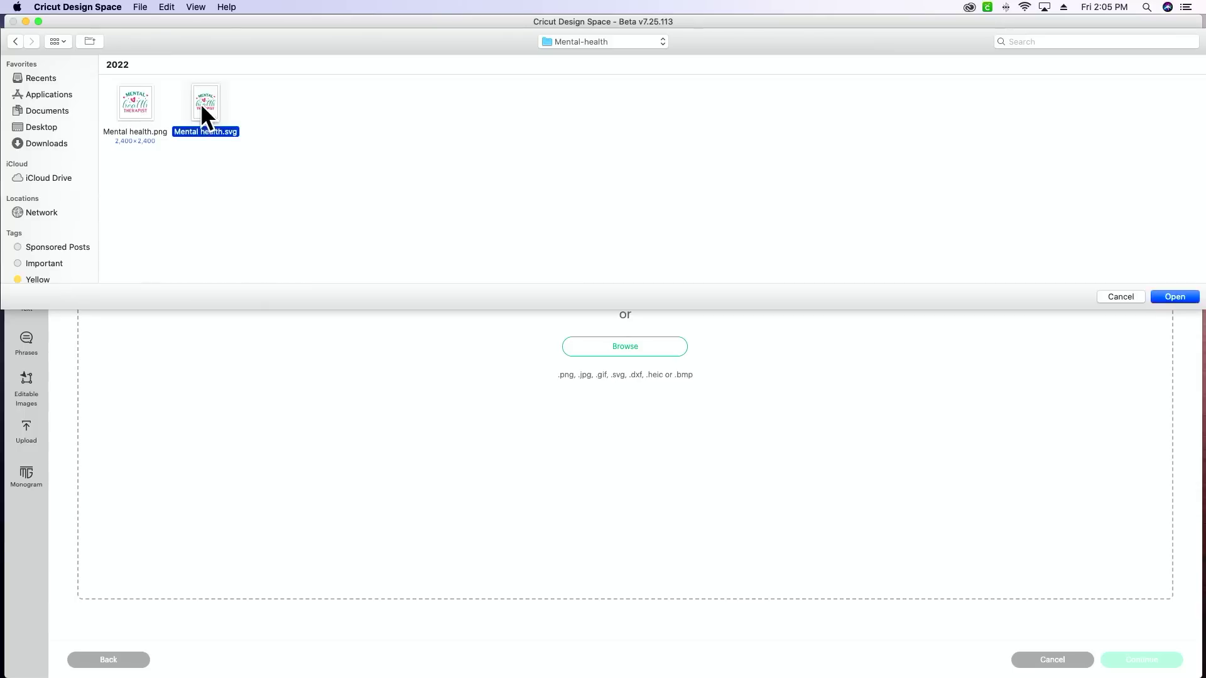
{"action": "left_click", "coordinate": [1181, 298]}
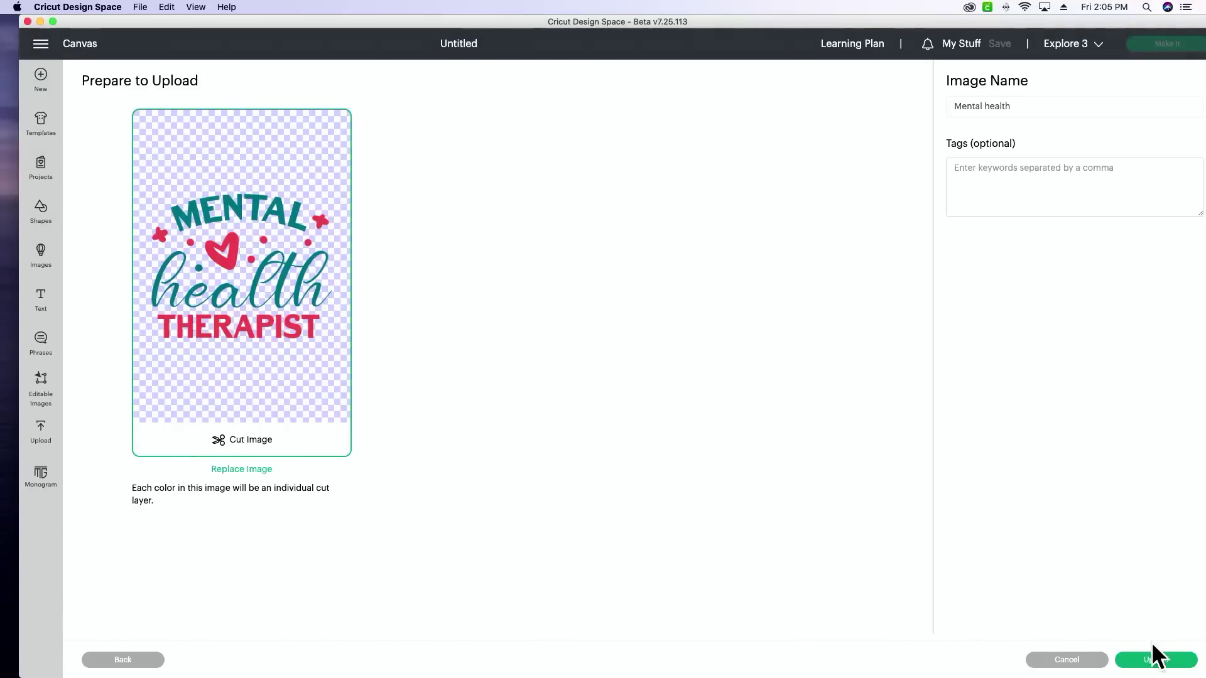
{"action": "left_click", "coordinate": [1160, 664]}
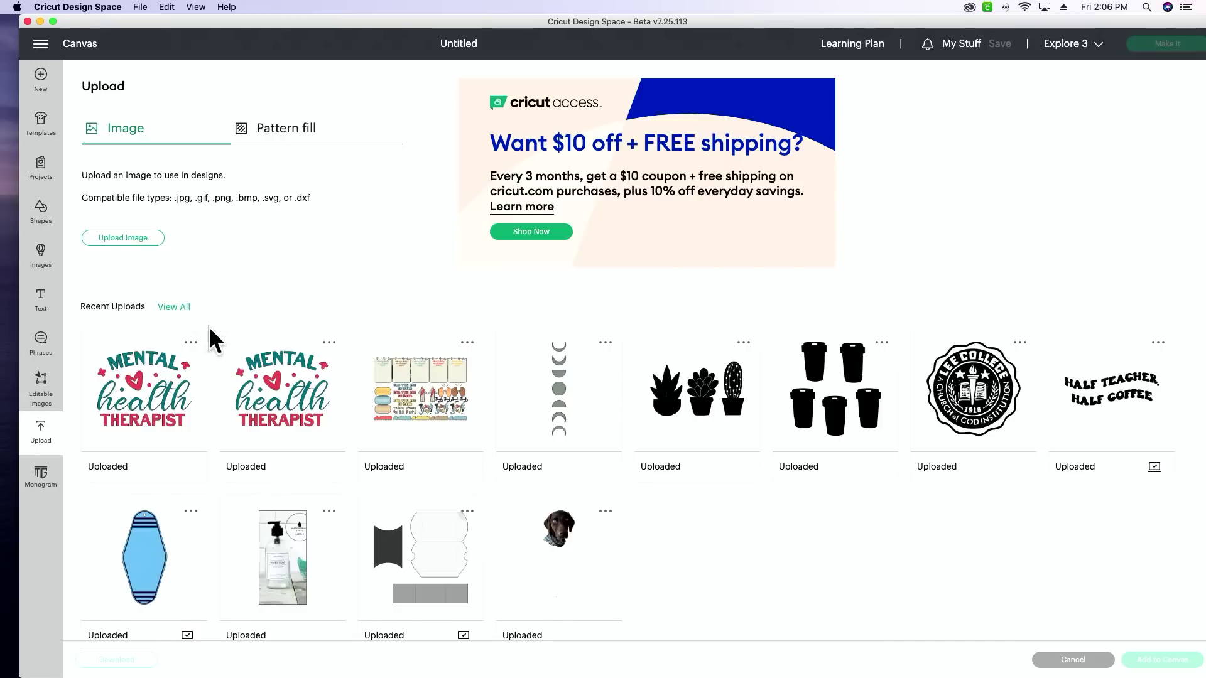
- Open the complete library of uploaded images and browse through it
{"action": "scroll", "coordinate": [729, 560], "scroll_direction": "down", "scroll_amount": 2}
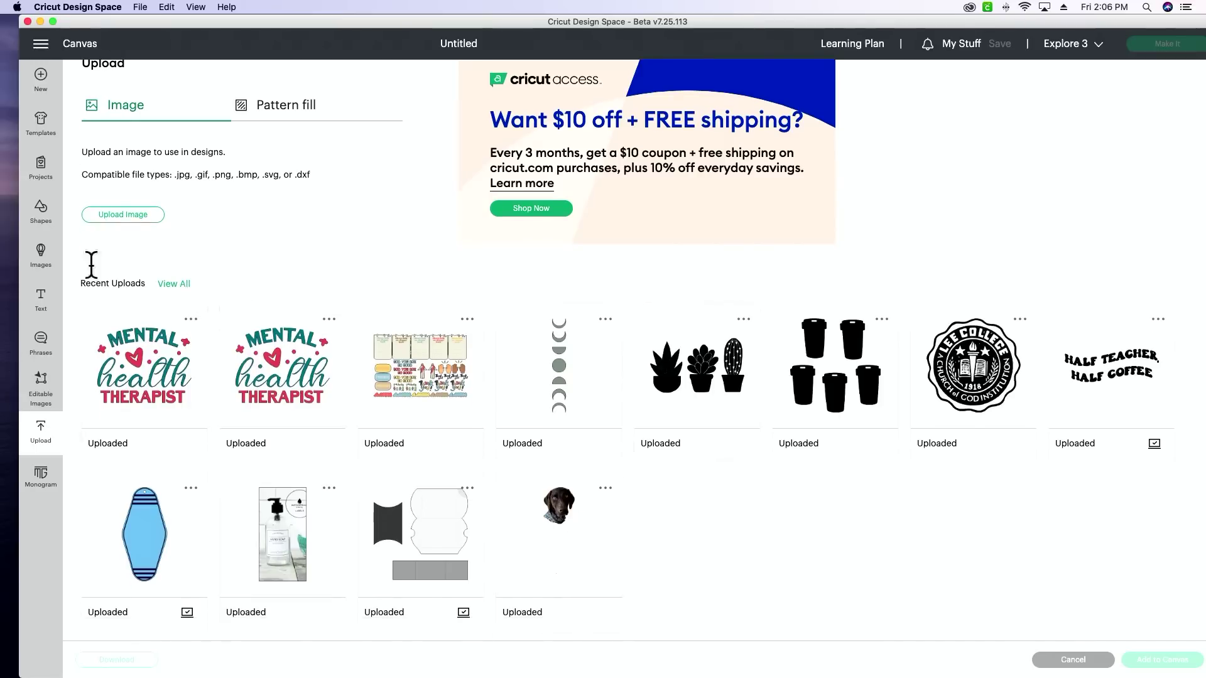
{"action": "left_click", "coordinate": [173, 283]}
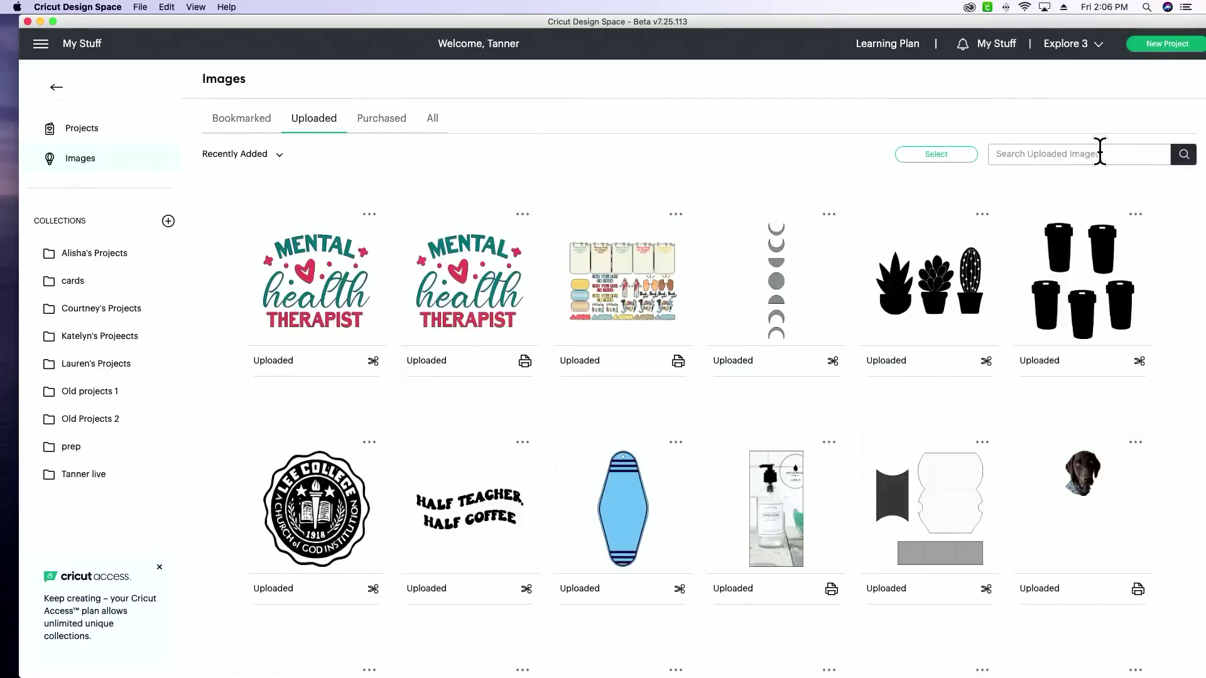
{"action": "scroll", "coordinate": [1011, 314], "scroll_direction": "down", "scroll_amount": 10}
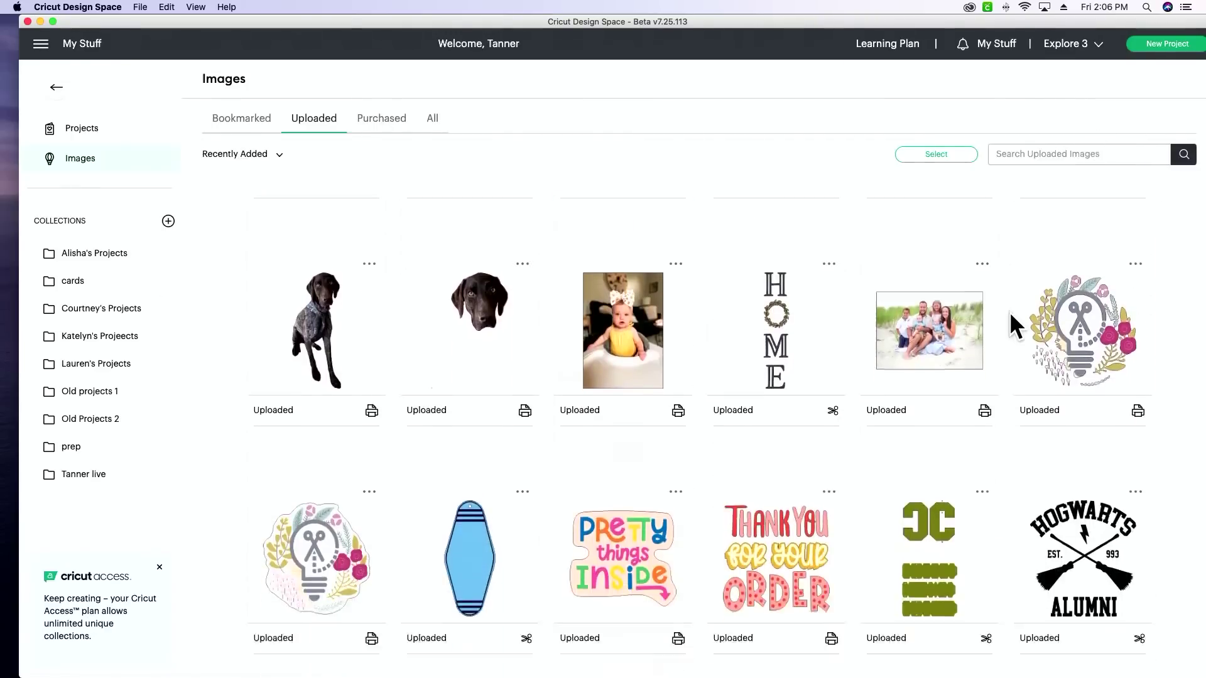
{"action": "scroll", "coordinate": [1011, 314], "scroll_direction": "down", "scroll_amount": 15}
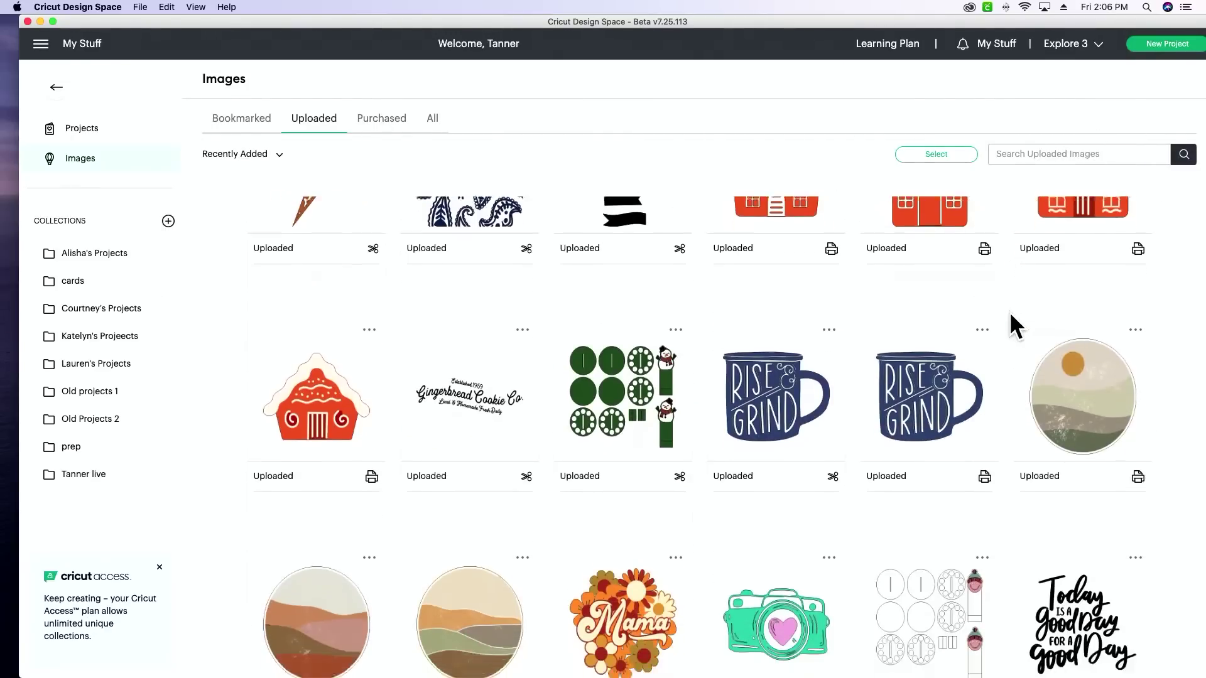
{"action": "scroll", "coordinate": [1009, 311], "scroll_direction": "down", "scroll_amount": 8}
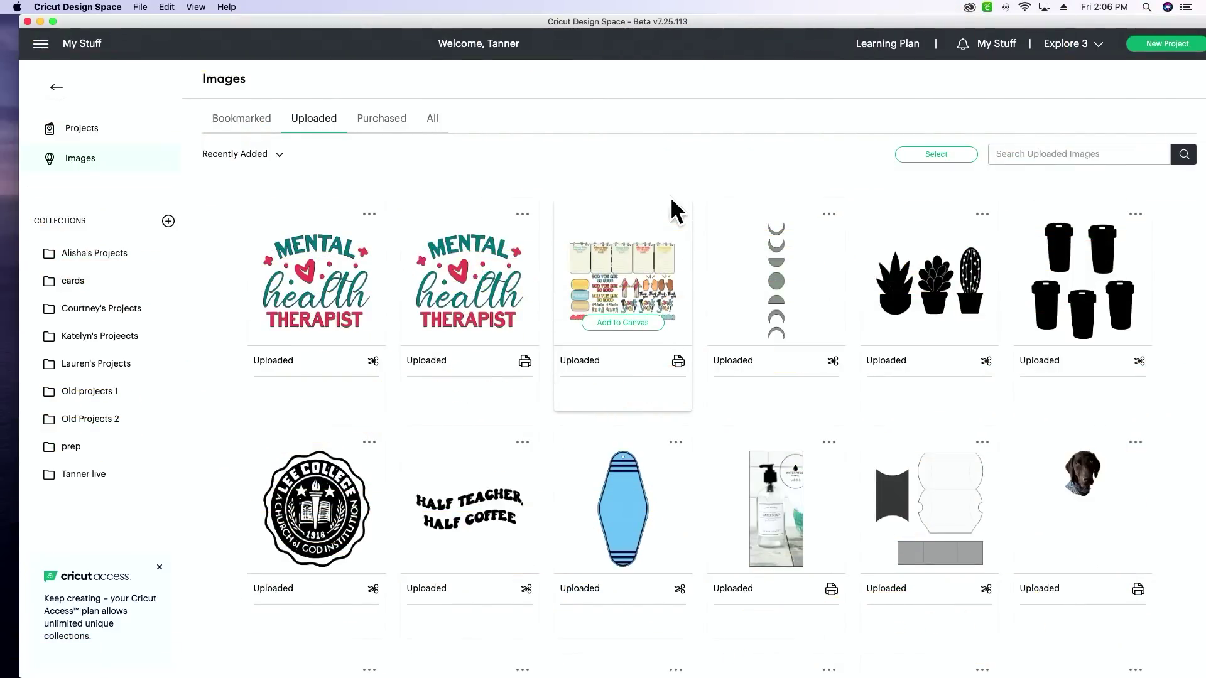
- Switch to the Makers Gonna Learn site in Chrome, open its fonts library and look through the available fonts
{"action": "mouse_move", "coordinate": [468, 666]}
{"action": "left_click", "coordinate": [467, 641]}
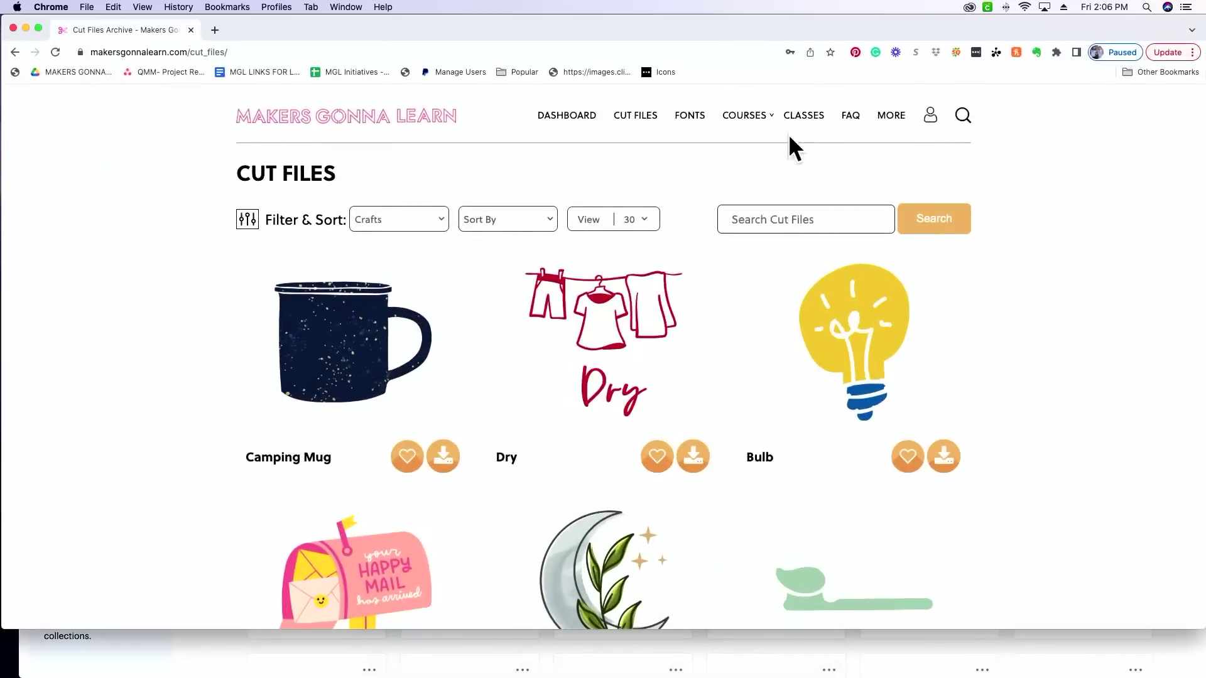
{"action": "left_click", "coordinate": [687, 134]}
{"action": "scroll", "coordinate": [985, 394], "scroll_direction": "down", "scroll_amount": 10}
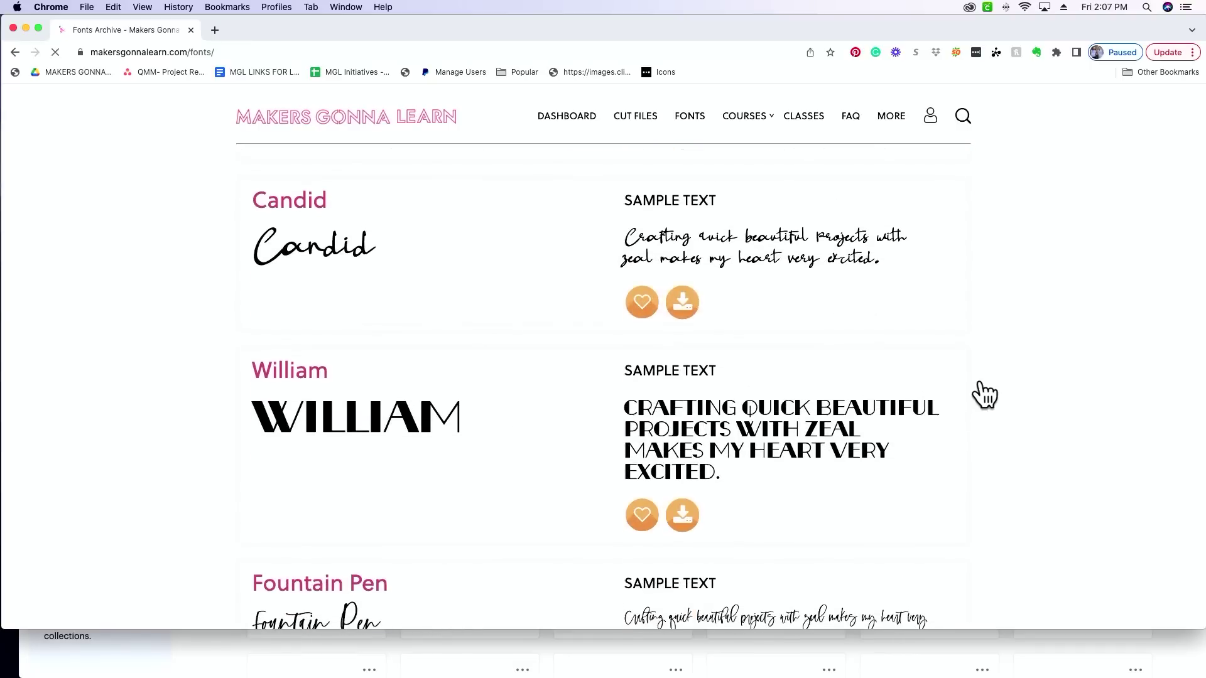
{"action": "left_click", "coordinate": [684, 307]}
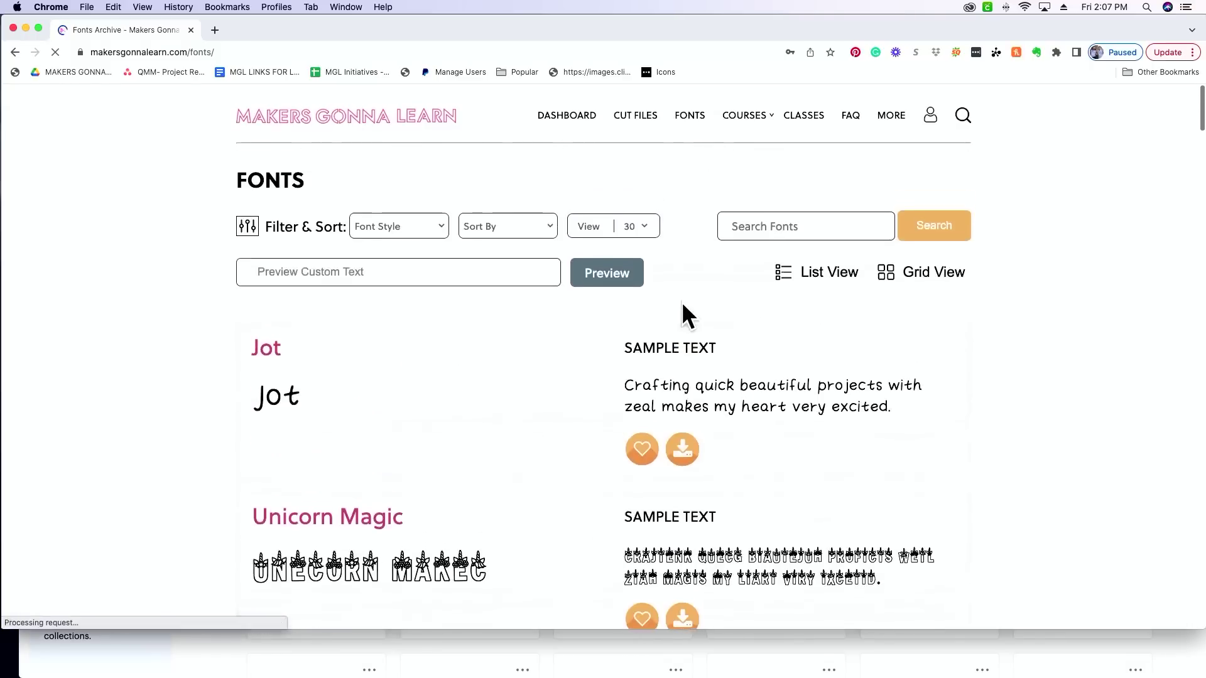
- Preview a first name as custom sample text in all the fonts and compare how it looks in each
{"action": "left_click", "coordinate": [481, 272]}
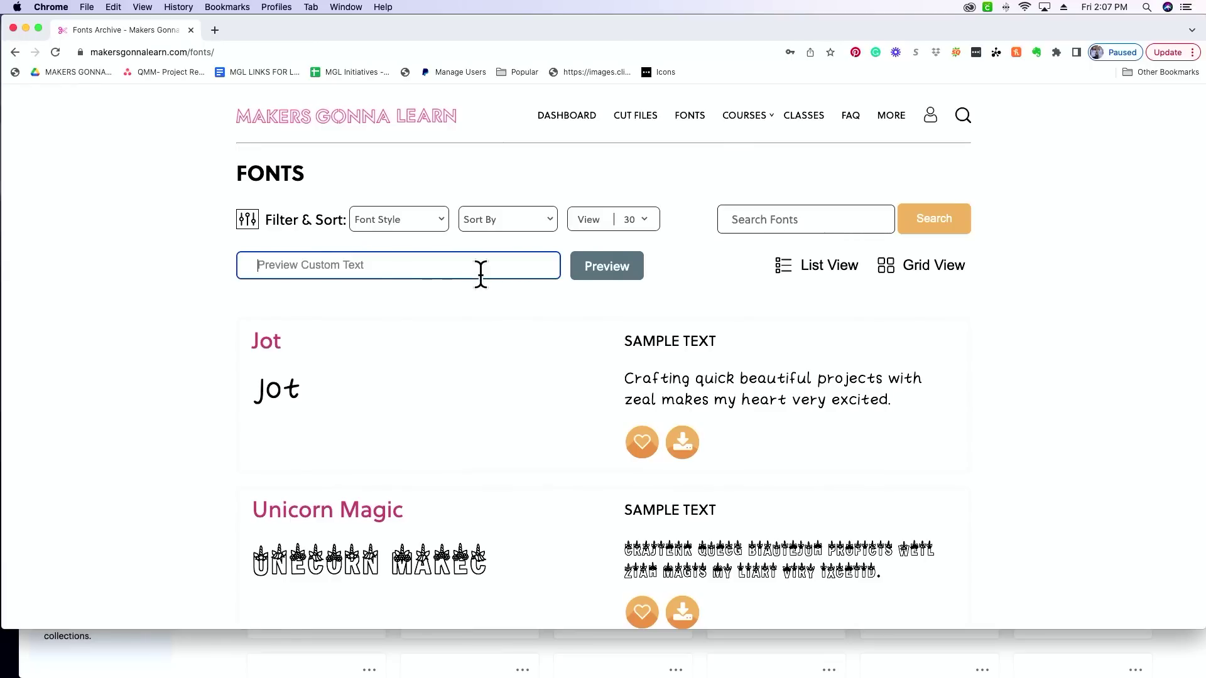
{"action": "type", "text": "Lauren"}
{"action": "left_click", "coordinate": [638, 275]}
{"action": "scroll", "coordinate": [746, 393], "scroll_direction": "down", "scroll_amount": 6}
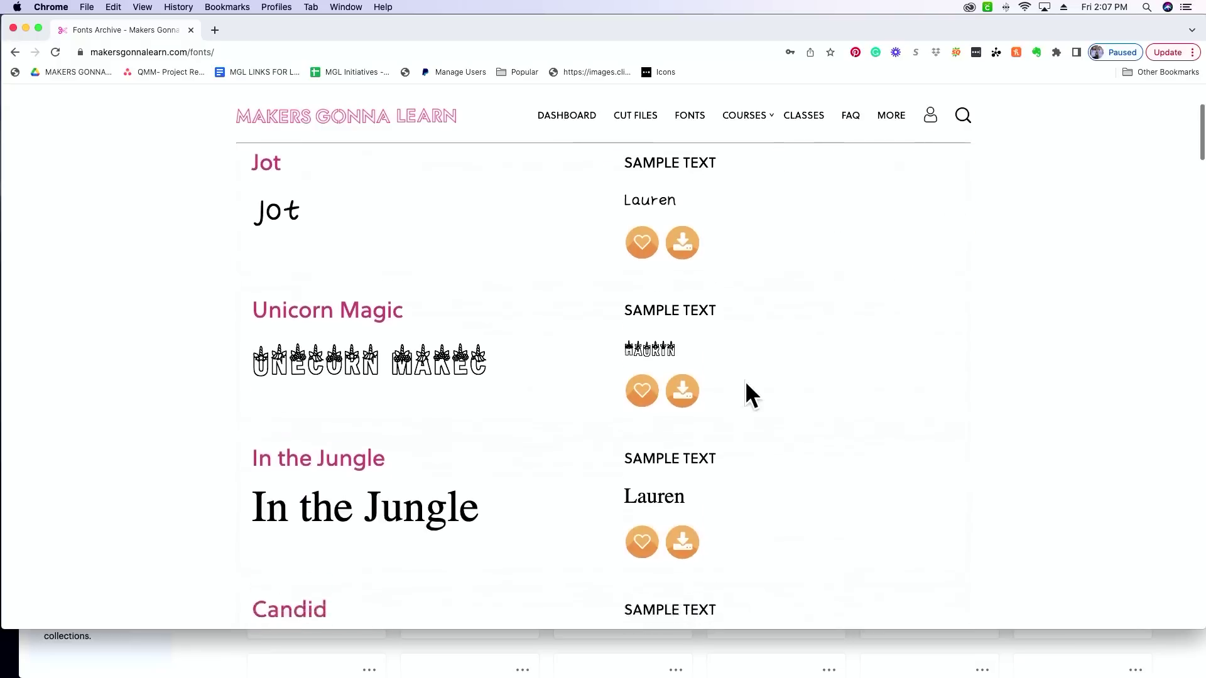
{"action": "scroll", "coordinate": [748, 385], "scroll_direction": "down", "scroll_amount": 3}
{"action": "scroll", "coordinate": [746, 384], "scroll_direction": "down", "scroll_amount": 5}
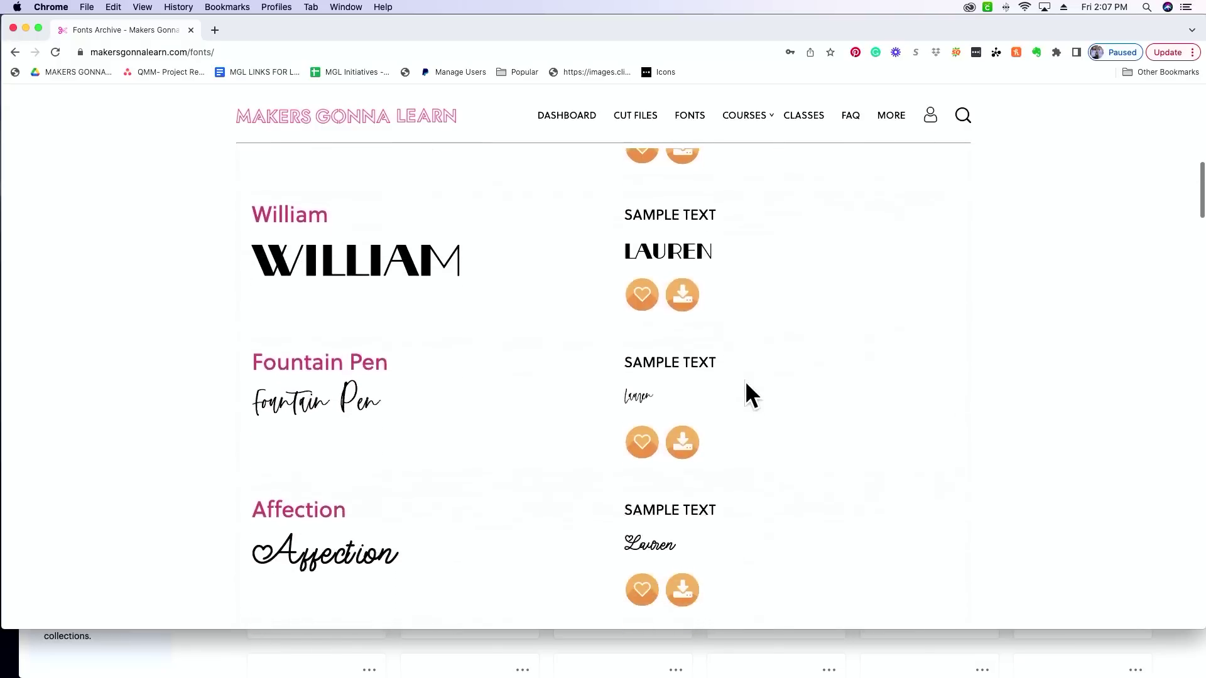
{"action": "scroll", "coordinate": [746, 384], "scroll_direction": "up", "scroll_amount": 6}
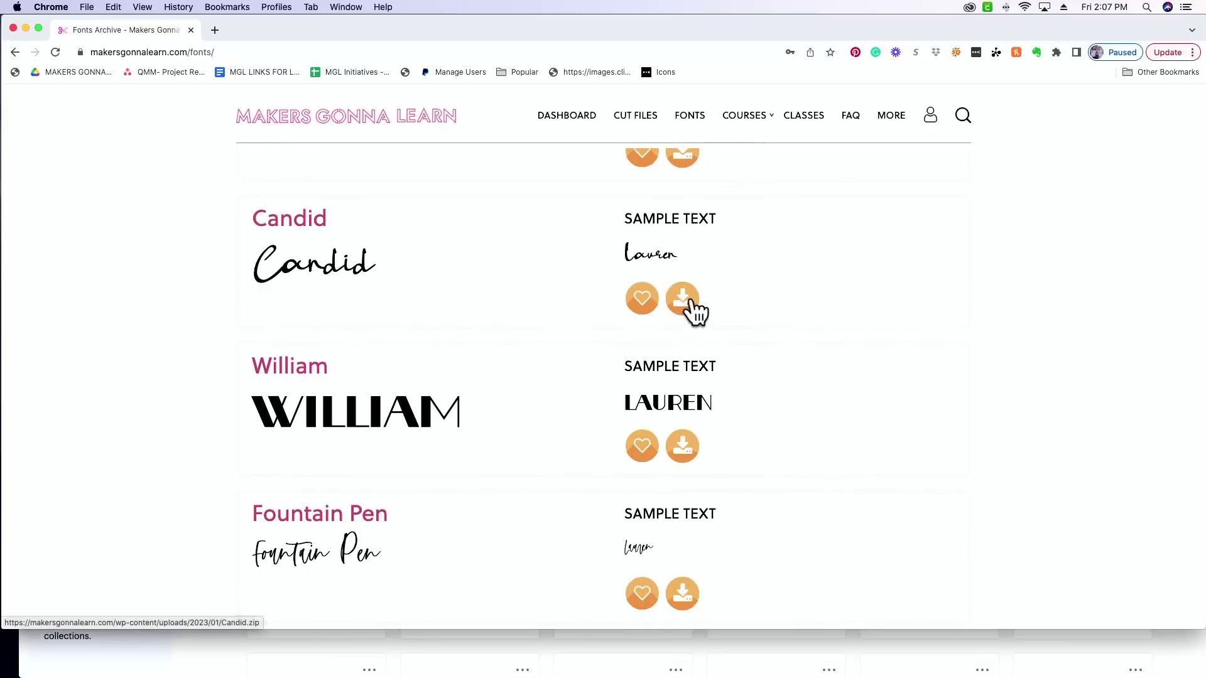
- Download the Candid font and install Candid.otf from the Downloads folder
{"action": "left_click", "coordinate": [684, 301]}
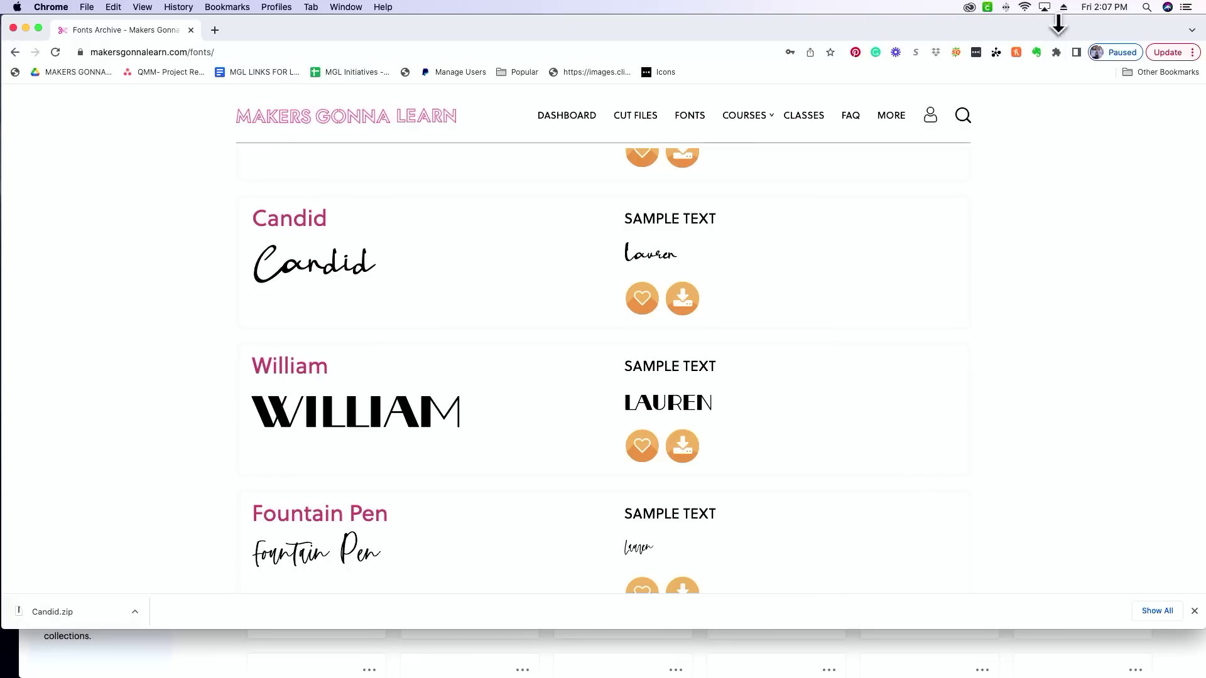
{"action": "left_click", "coordinate": [58, 612]}
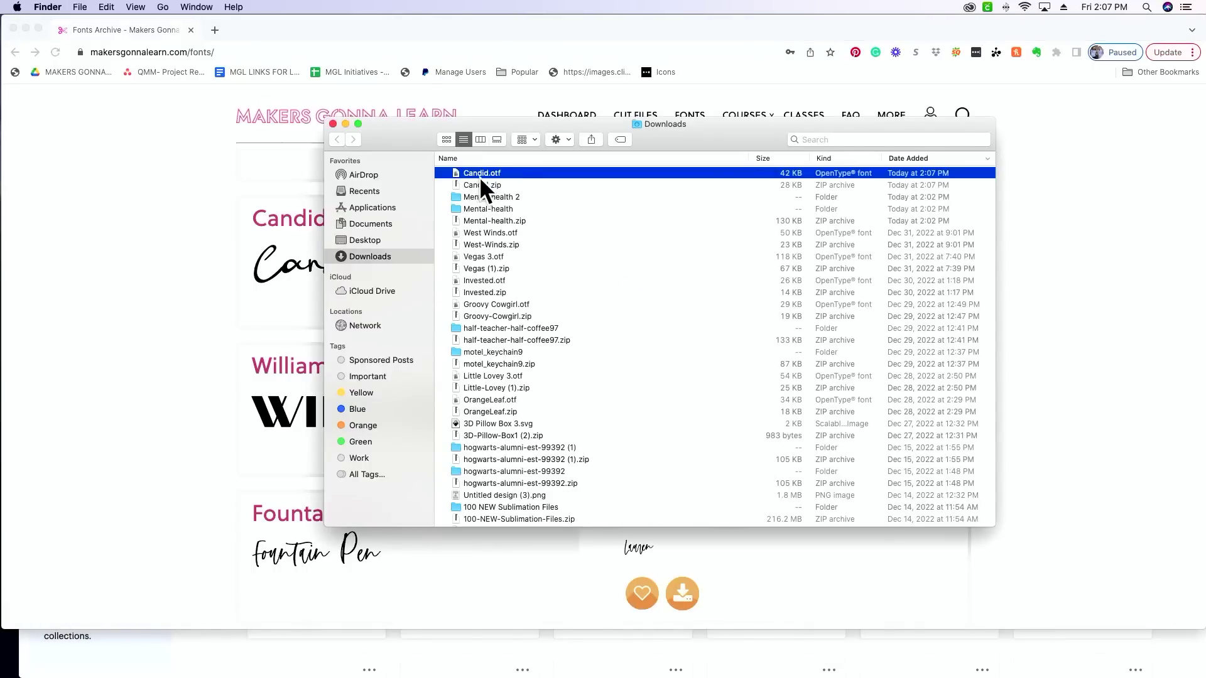
{"action": "double_click", "coordinate": [525, 173]}
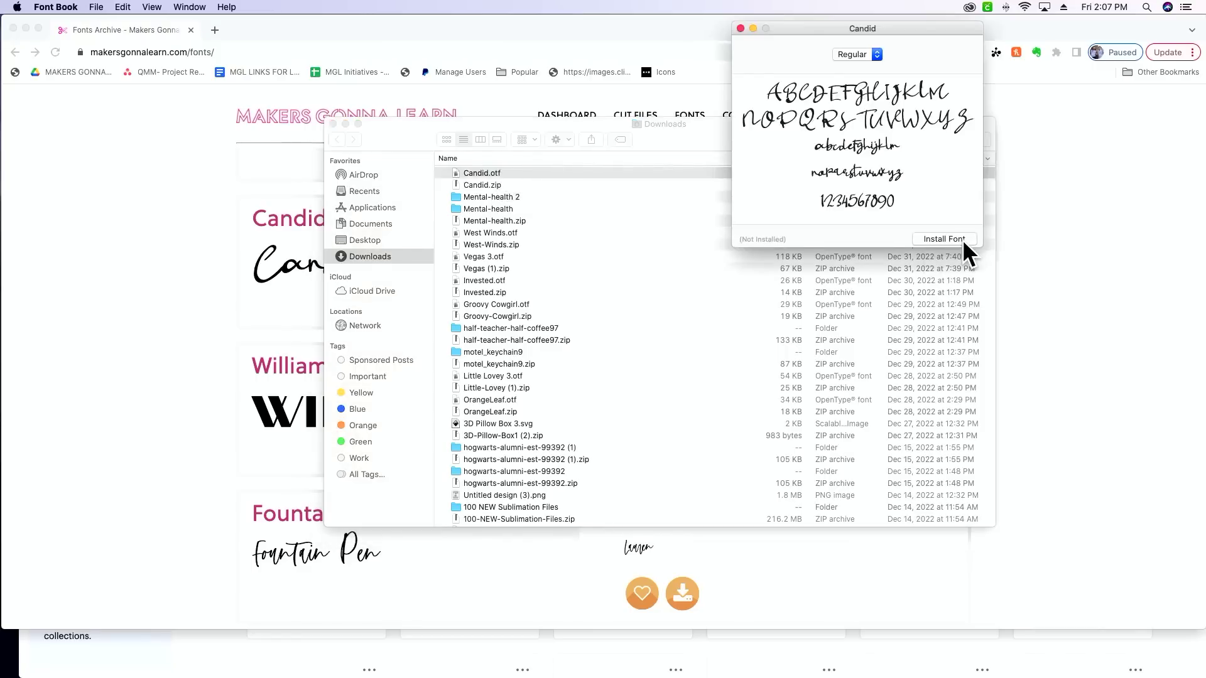
{"action": "left_click", "coordinate": [945, 239]}
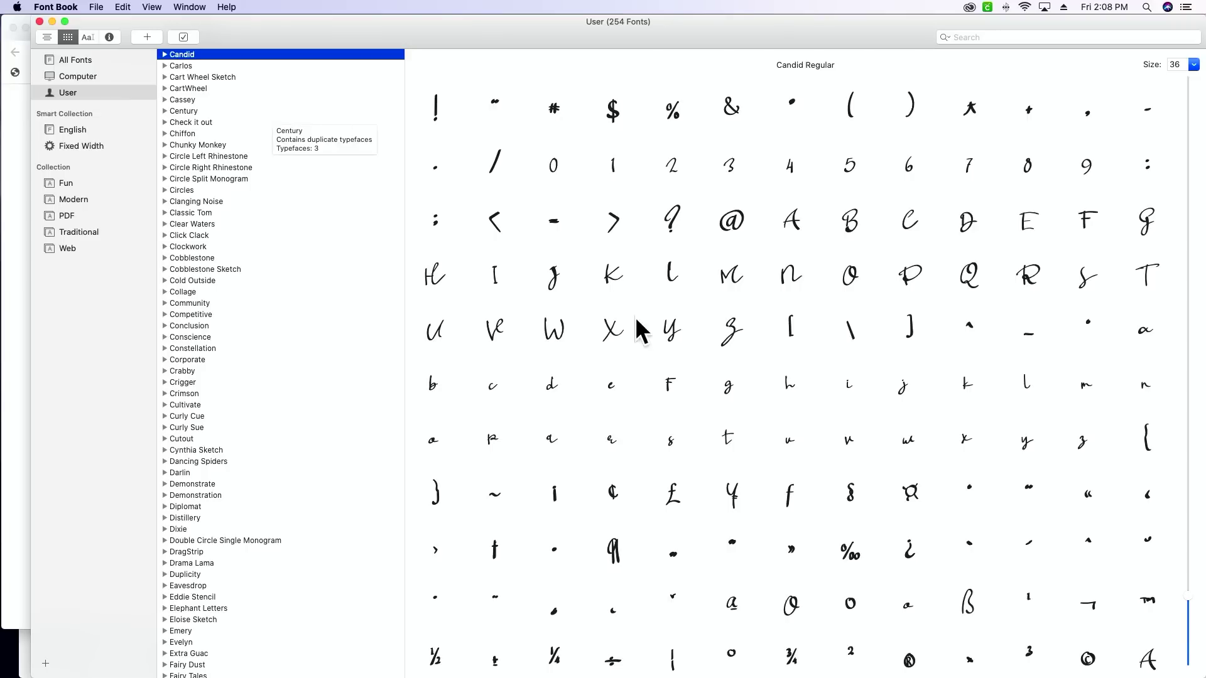
- Switch to Cricut Design Space, add a text box and search the system fonts for "candid"
{"action": "mouse_move", "coordinate": [387, 671]}
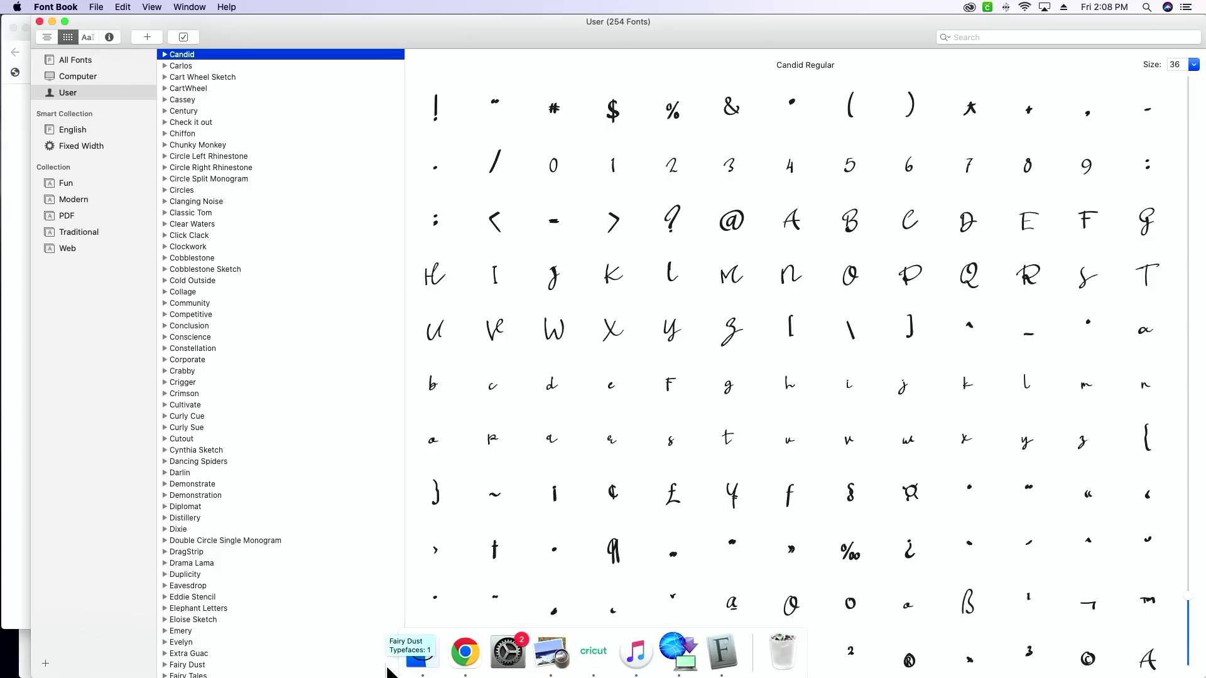
{"action": "left_click", "coordinate": [594, 648]}
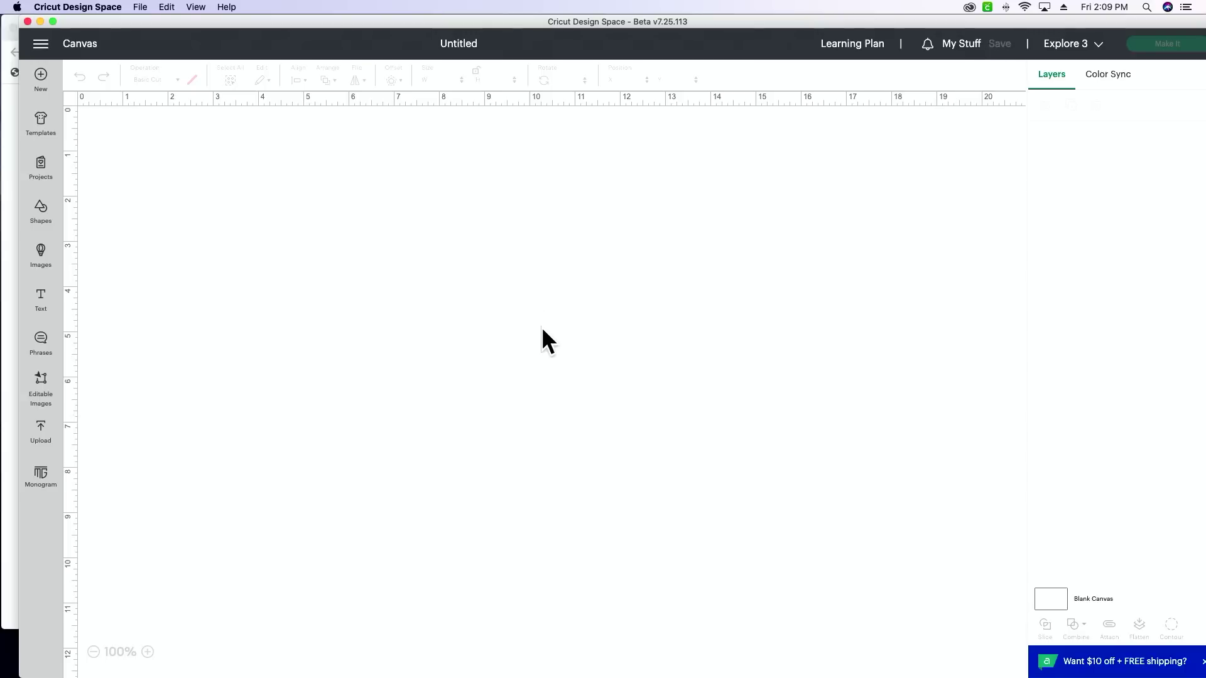
{"action": "left_click", "coordinate": [41, 301]}
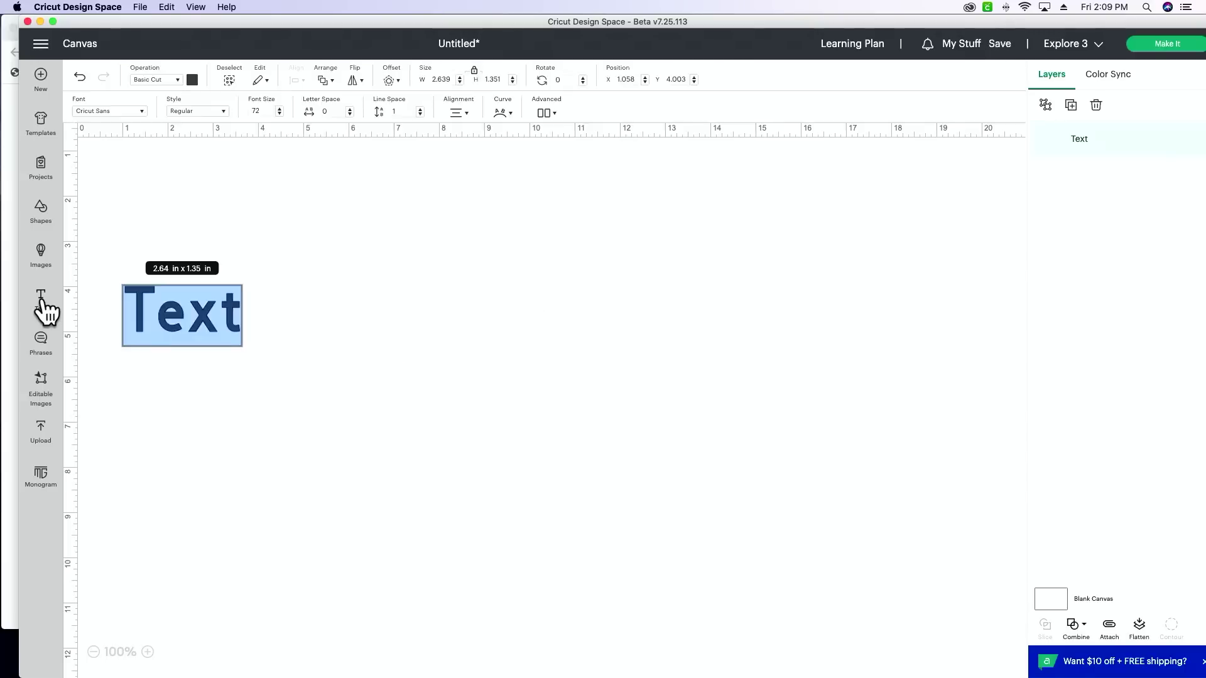
{"action": "left_click", "coordinate": [101, 108]}
{"action": "left_click", "coordinate": [202, 125]}
{"action": "left_click", "coordinate": [205, 151]}
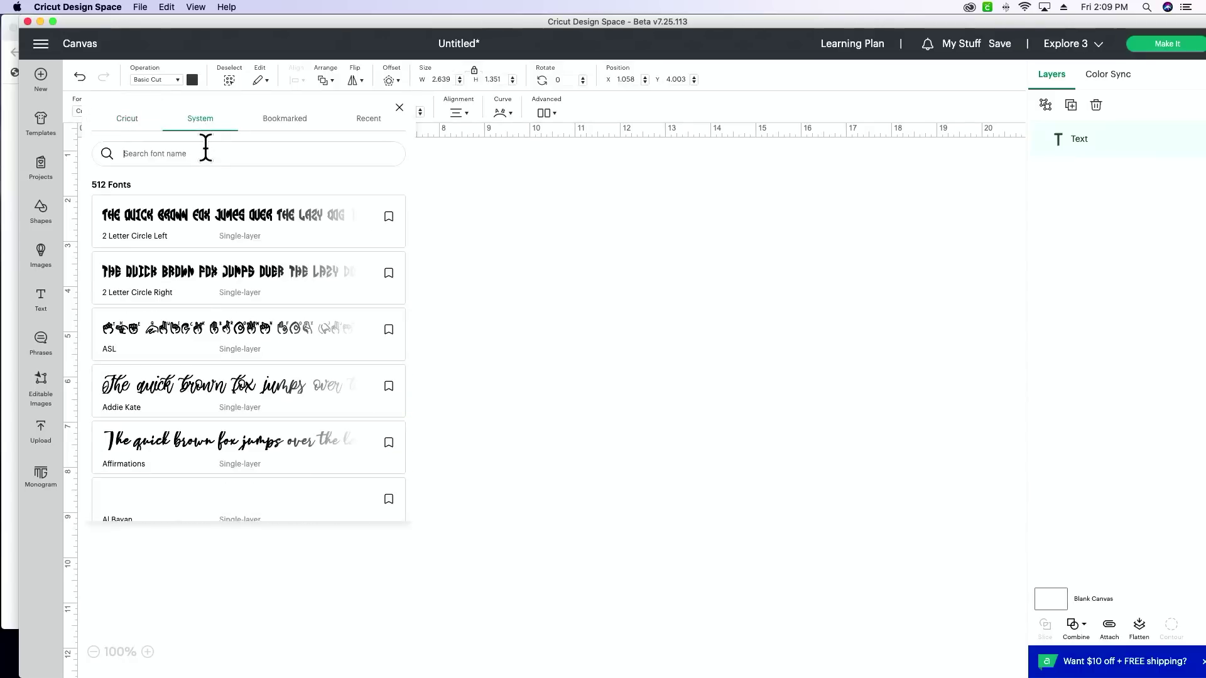
{"action": "type", "text": "candid"}
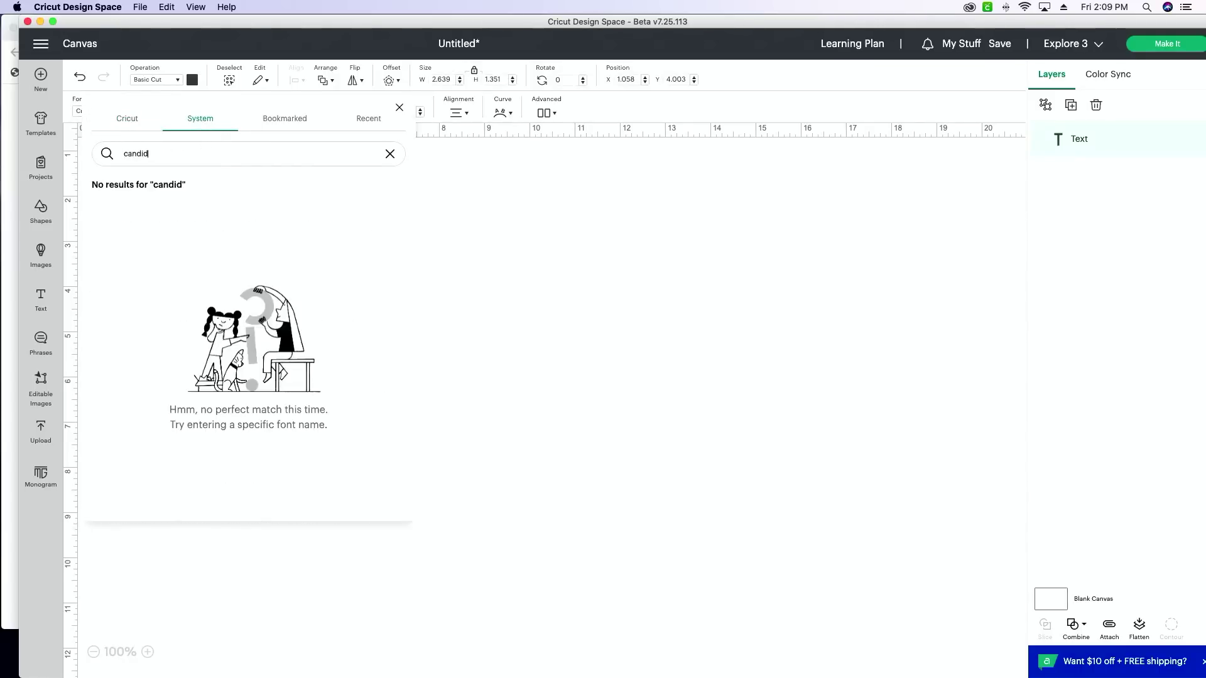
- Close the font list and reload Cricut Design Space to refresh its fonts
{"action": "left_click", "coordinate": [595, 264]}
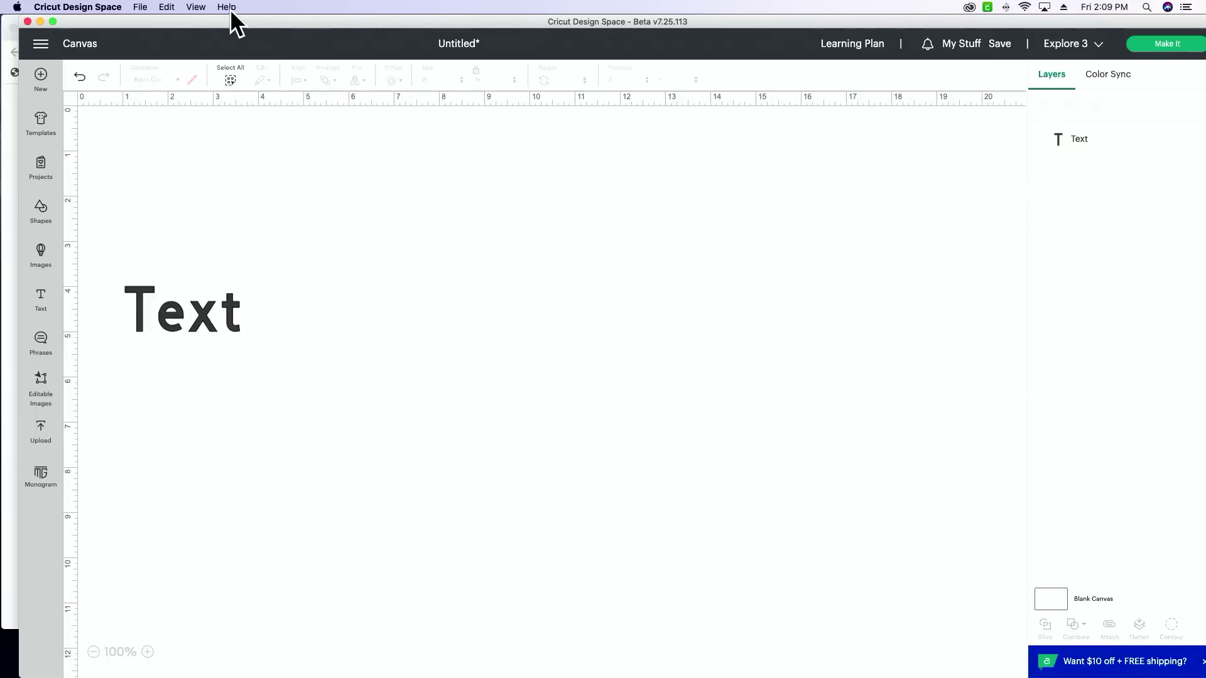
{"action": "left_click", "coordinate": [194, 9]}
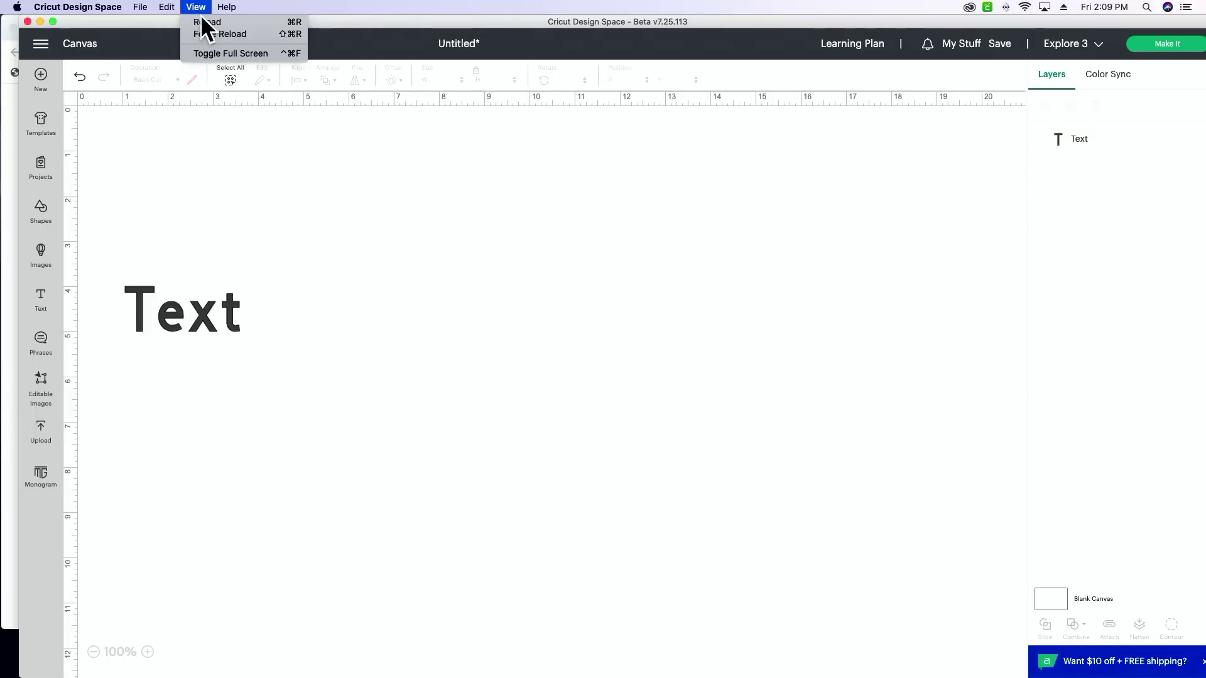
{"action": "left_click", "coordinate": [231, 20]}
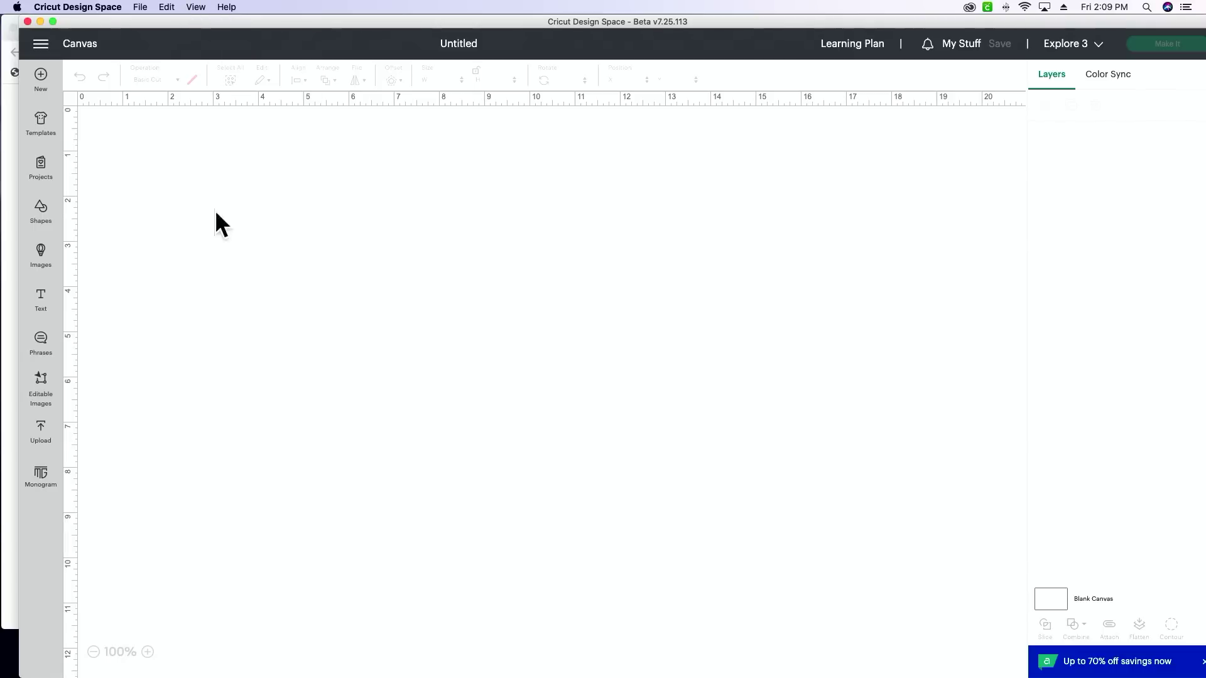
- Add a new text box and apply the Candid system font to it
{"action": "left_click", "coordinate": [40, 300]}
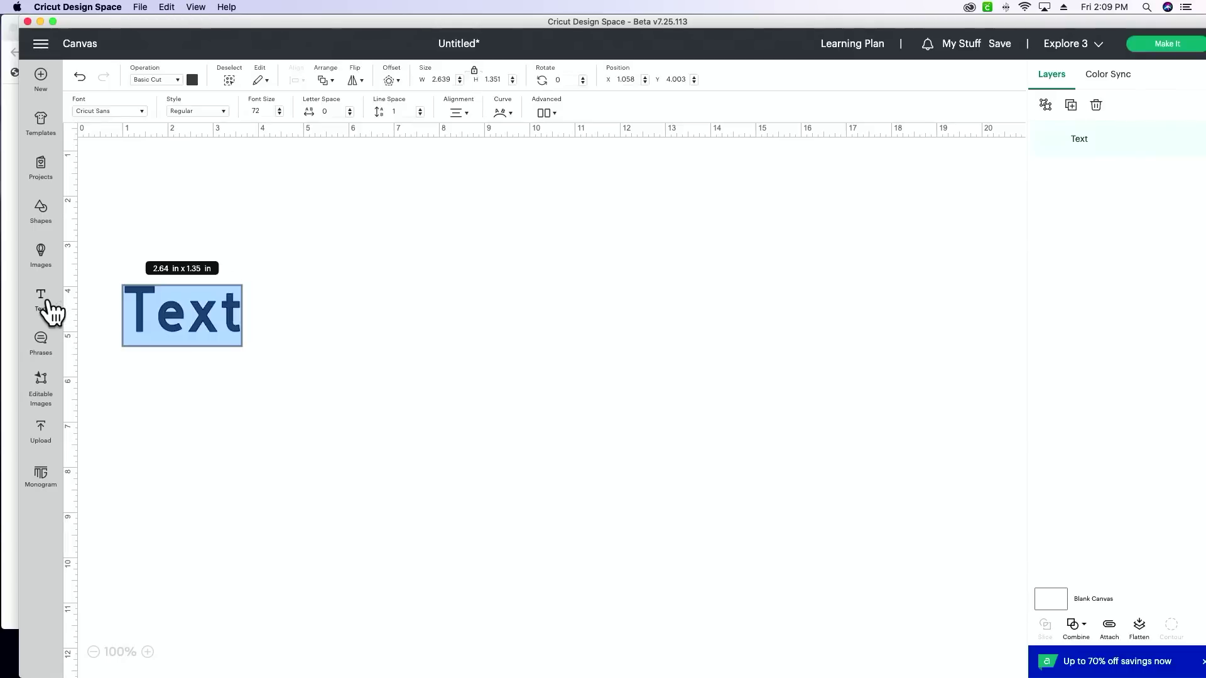
{"action": "left_click", "coordinate": [123, 110]}
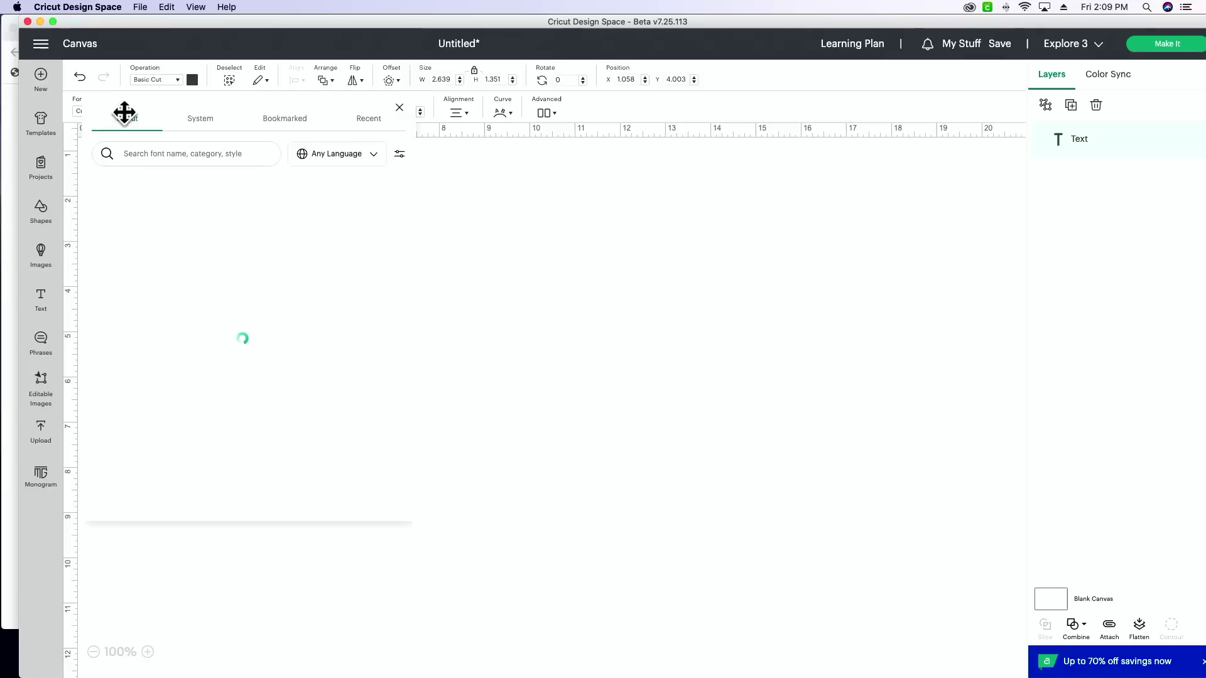
{"action": "left_click", "coordinate": [202, 125]}
{"action": "left_click", "coordinate": [206, 154]}
{"action": "type", "text": "candid"}
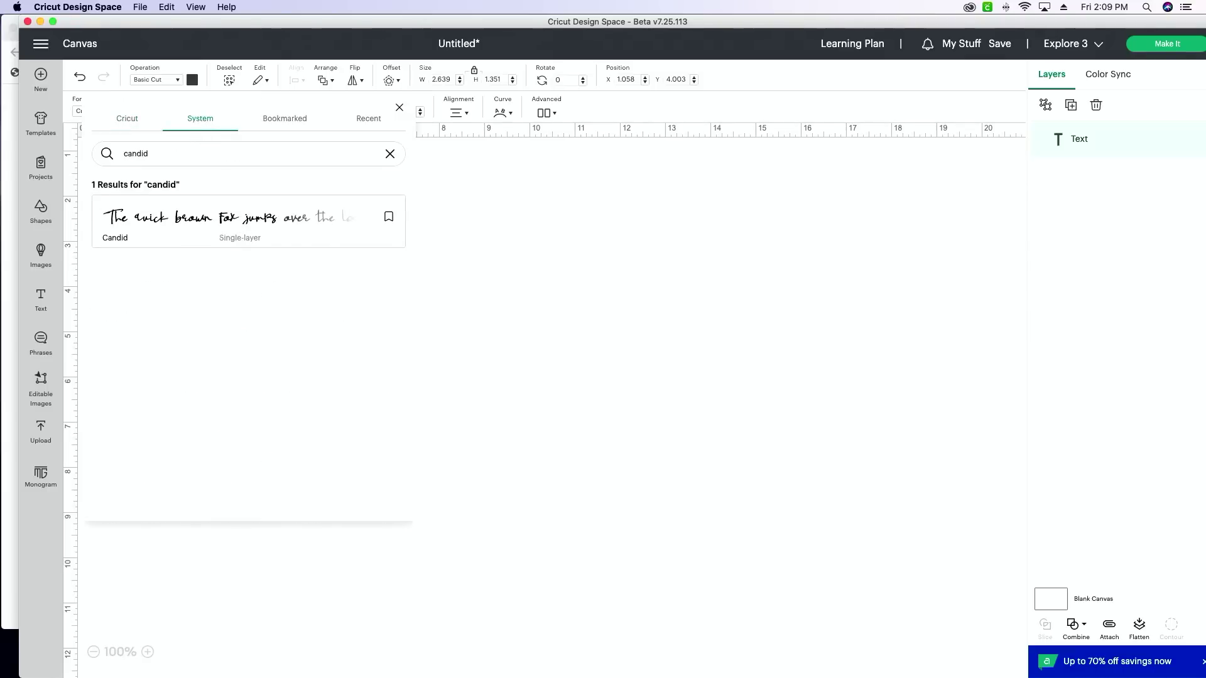
{"action": "left_click", "coordinate": [200, 242]}
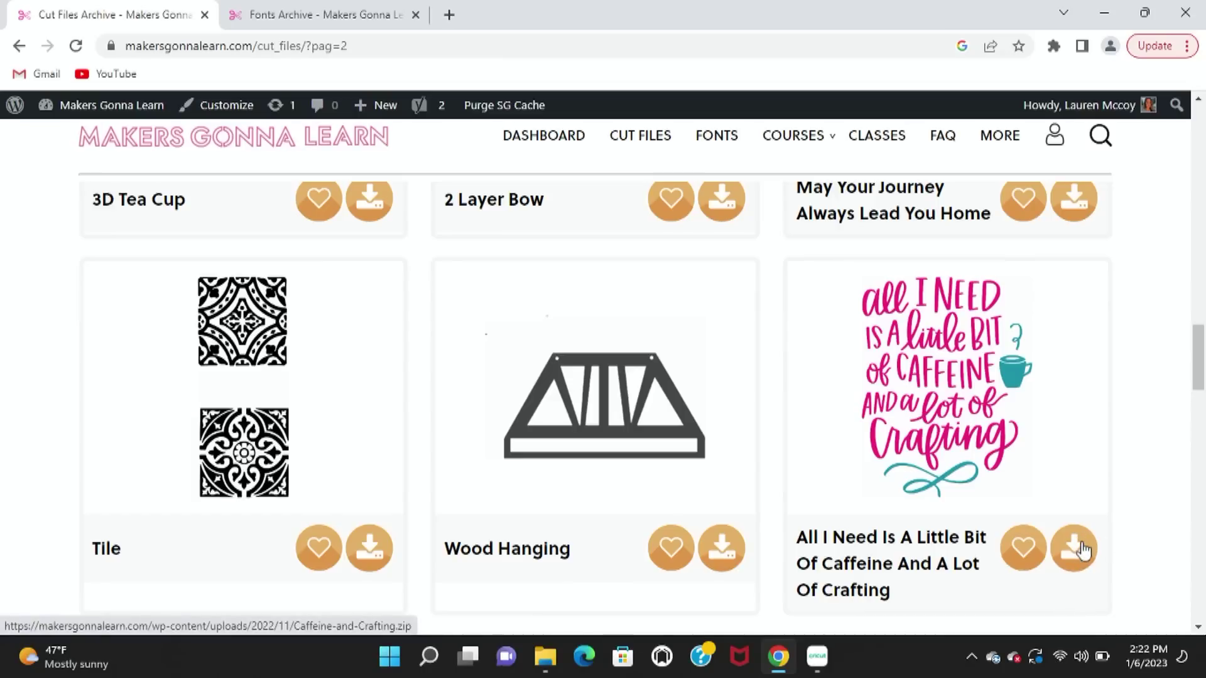
- Download the "All I Need Is A Little Bit Of Caffeine And A Lot Of Crafting" cut file and go to the Downloads folder
{"action": "left_click", "coordinate": [1085, 550]}
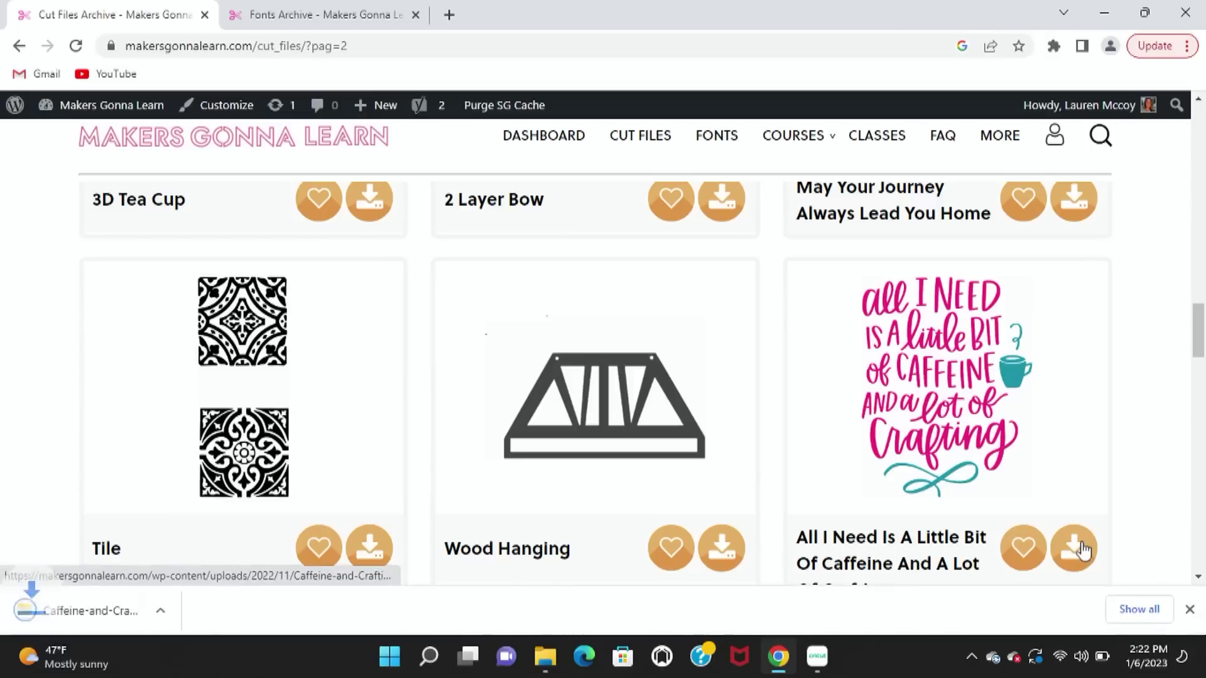
{"action": "left_click", "coordinate": [91, 619]}
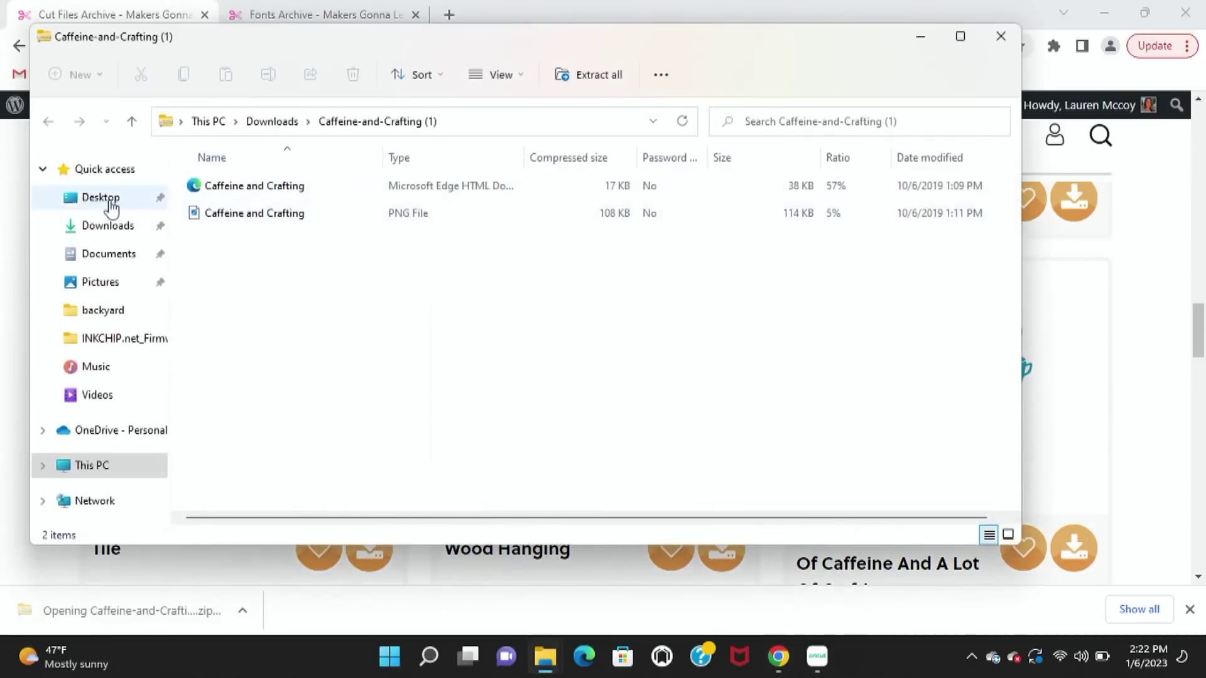
{"action": "left_click", "coordinate": [109, 228]}
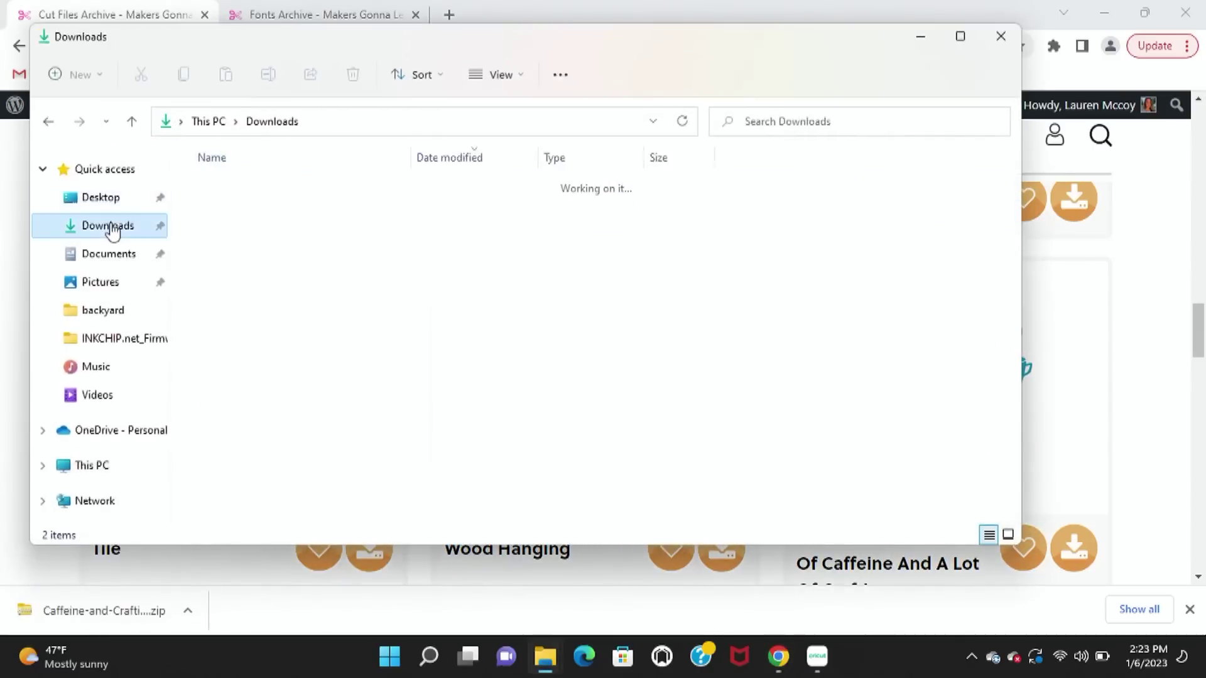
- Extract the Caffeine-and-Crafting (1) zip archive to the suggested folder of the same name in Downloads
{"action": "left_click", "coordinate": [274, 218]}
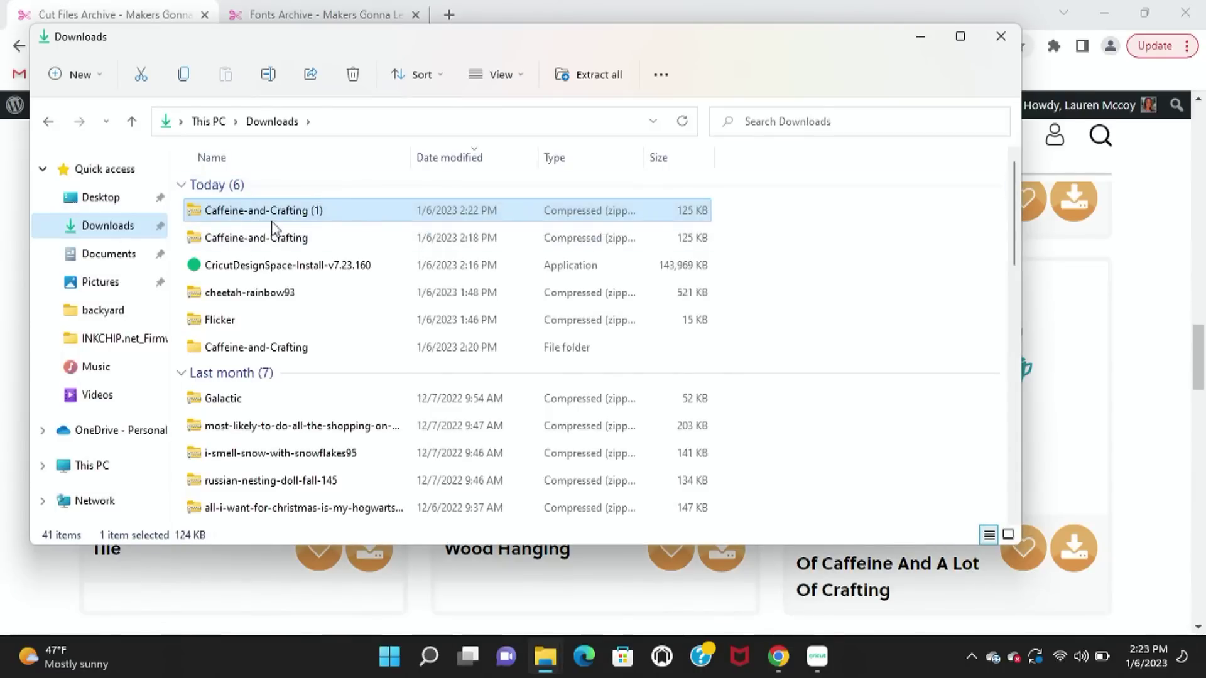
{"action": "right_click", "coordinate": [255, 215]}
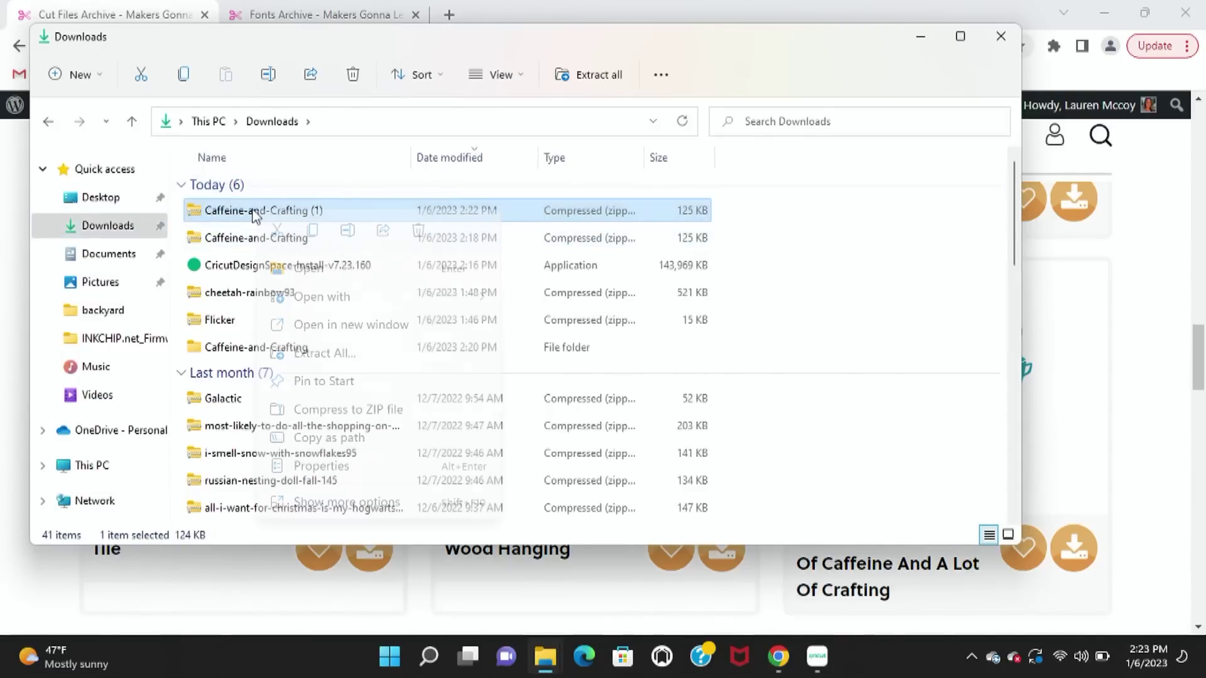
{"action": "left_click", "coordinate": [323, 353]}
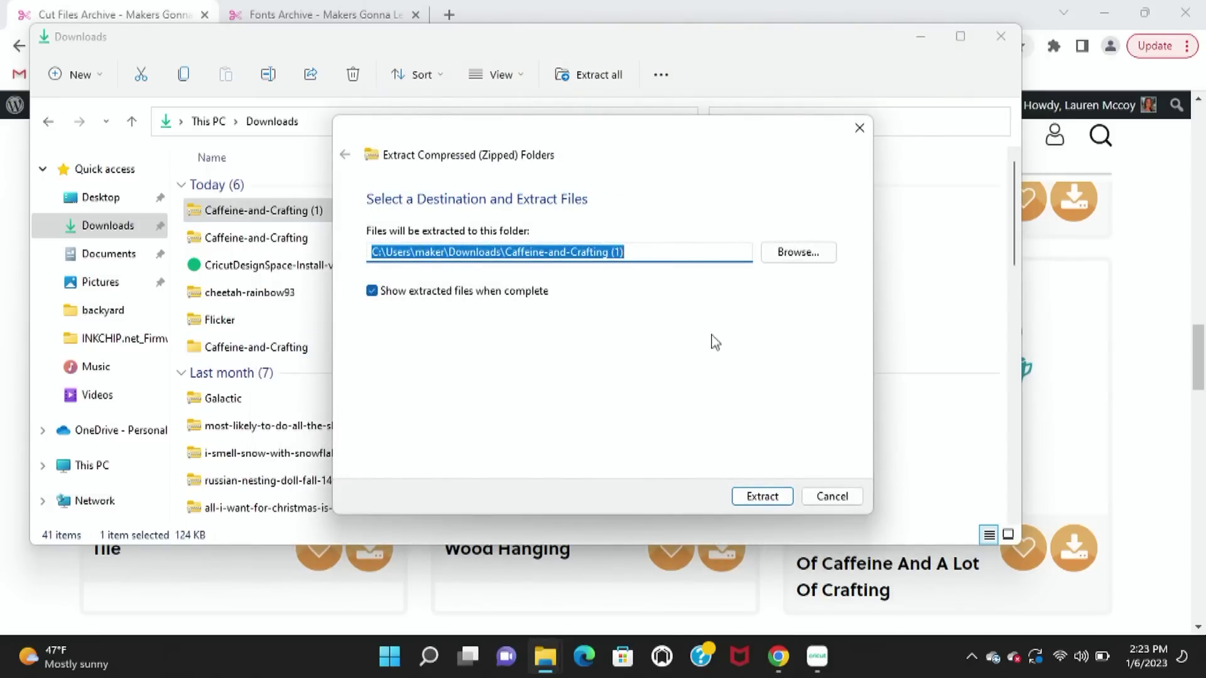
{"action": "left_click", "coordinate": [763, 497]}
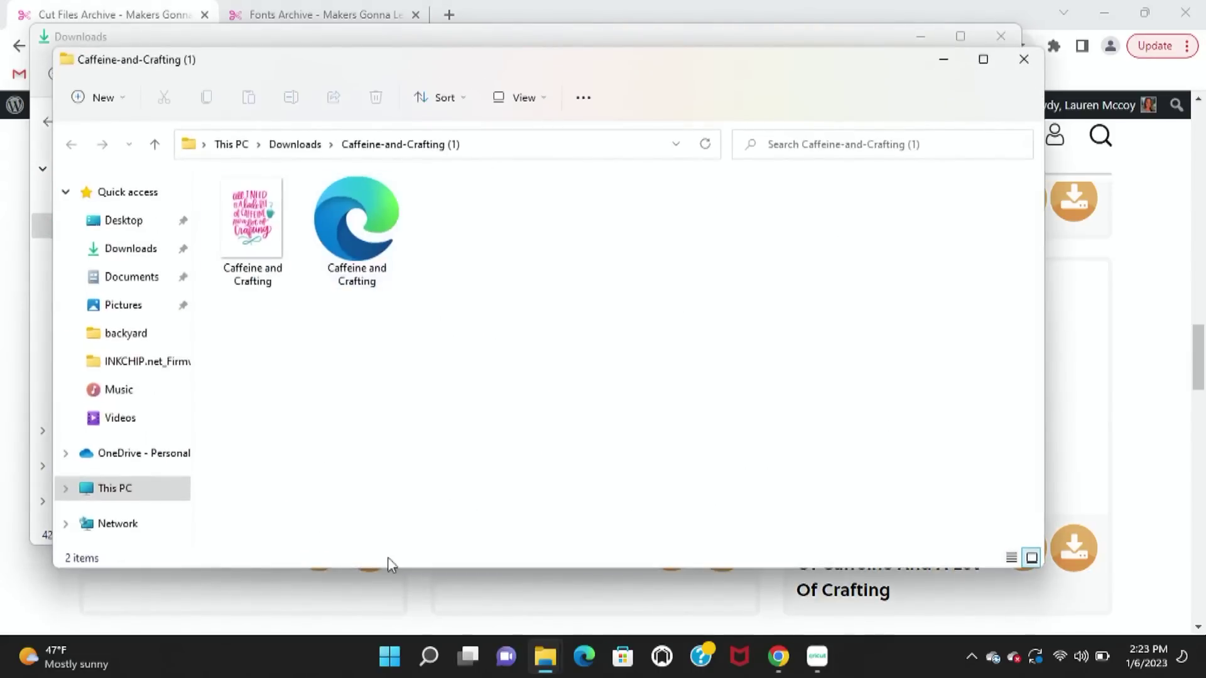
- Switch to Cricut Design Space, start an image upload and add the extracted Caffeine and Crafting file of the Edge HTML document type
{"action": "left_click", "coordinate": [816, 656]}
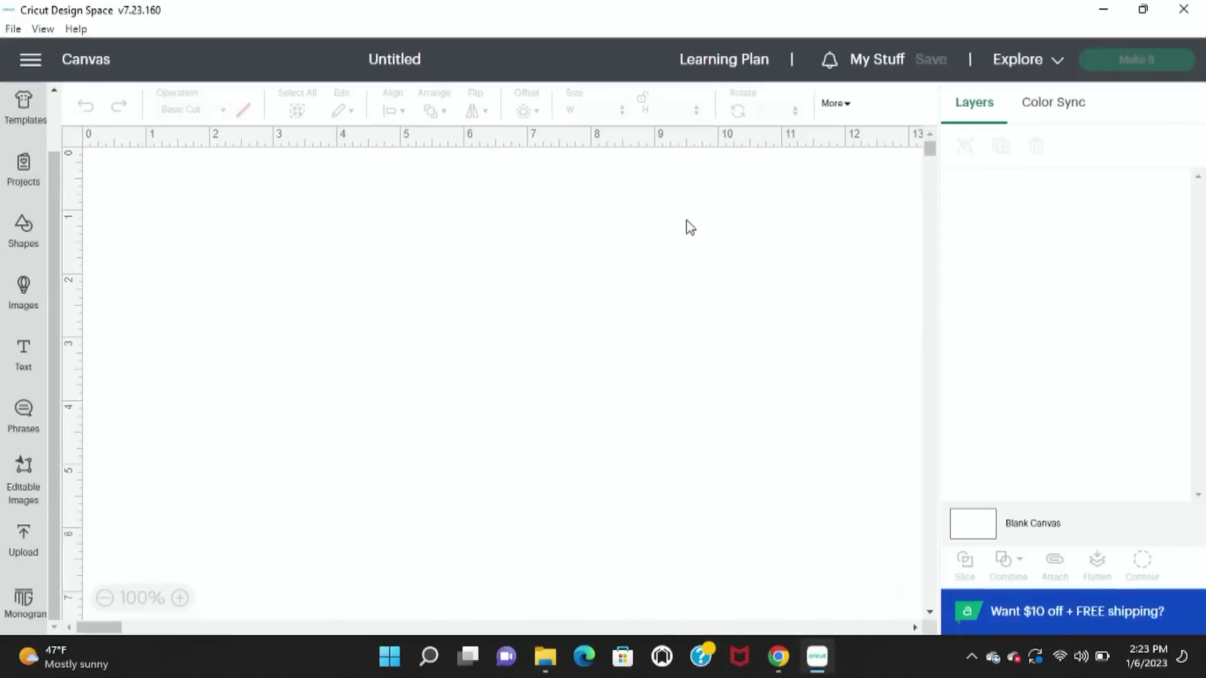
{"action": "left_click", "coordinate": [23, 553]}
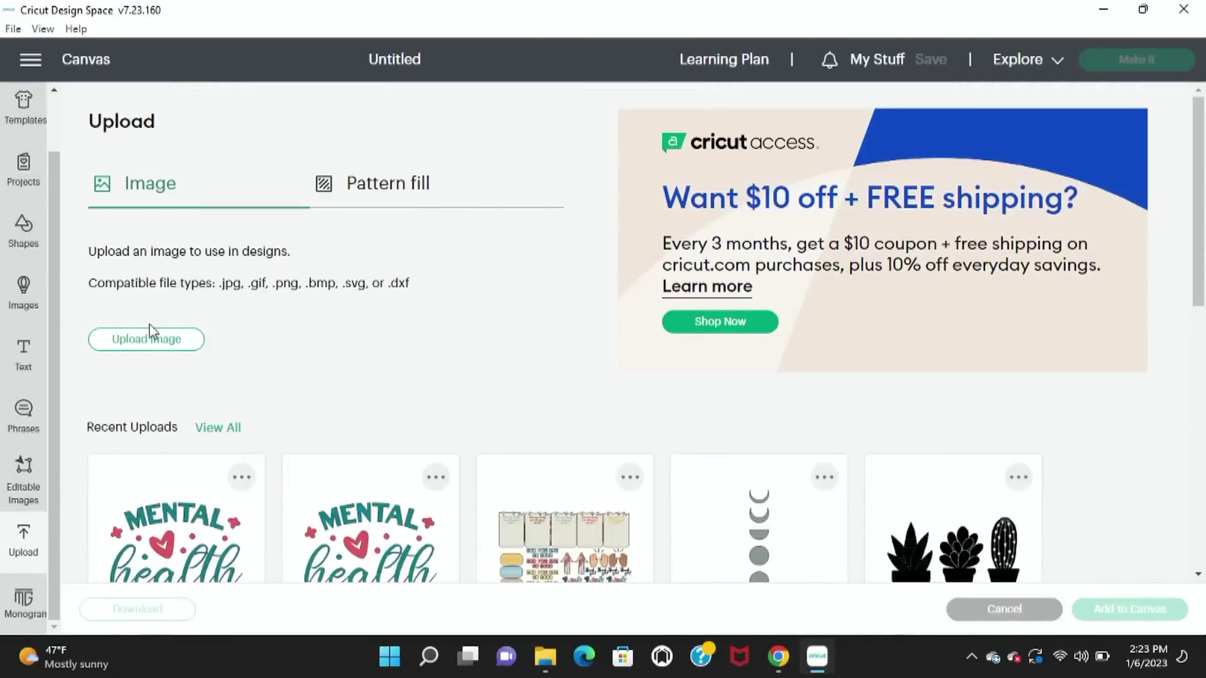
{"action": "left_click", "coordinate": [155, 343]}
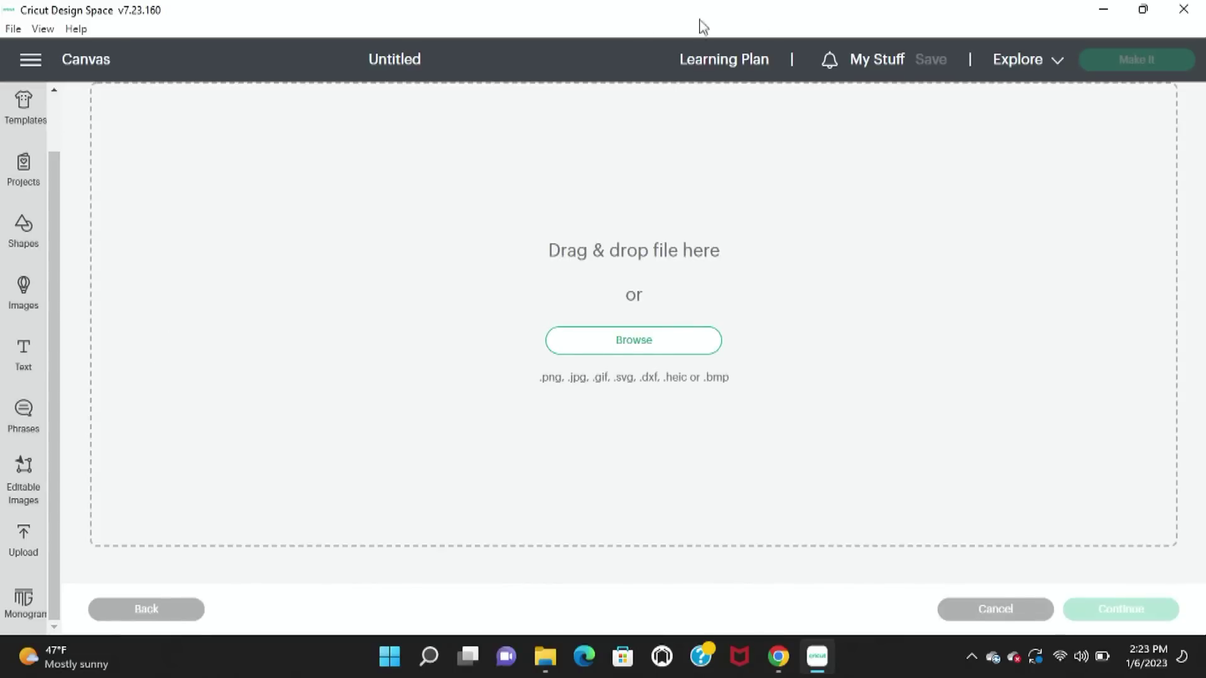
{"action": "left_click_drag", "start_coordinate": [974, 27], "coordinate": [1091, 73]}
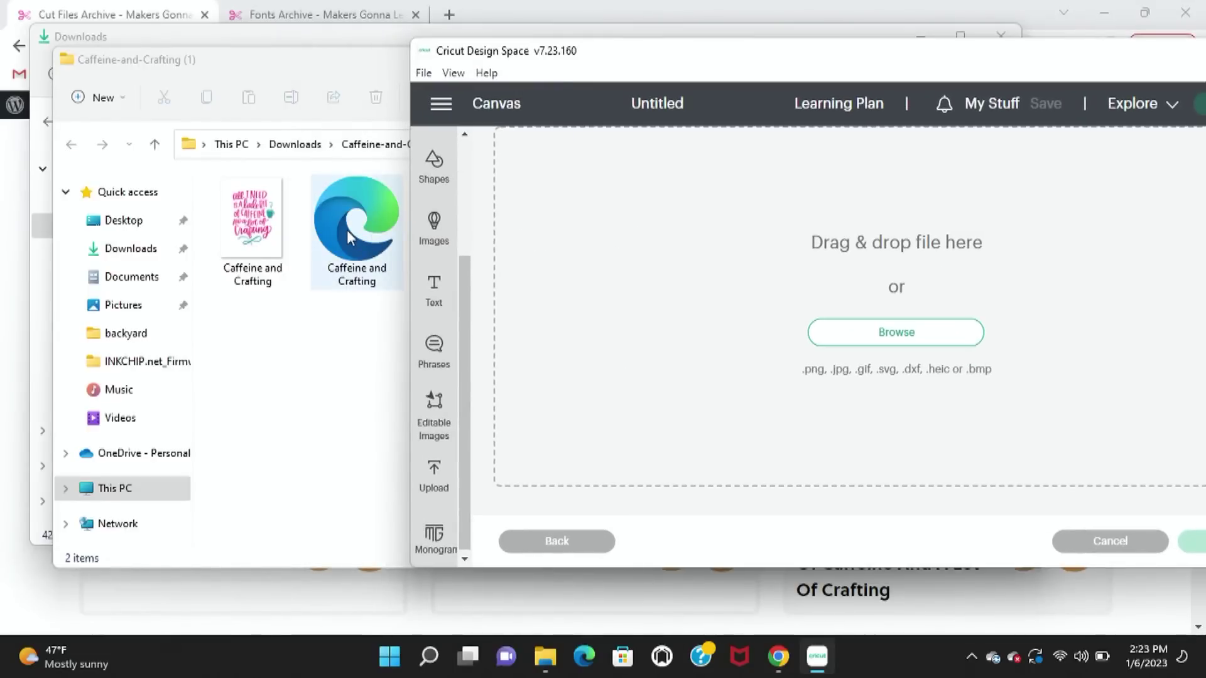
{"action": "left_click_drag", "start_coordinate": [347, 230], "coordinate": [710, 296]}
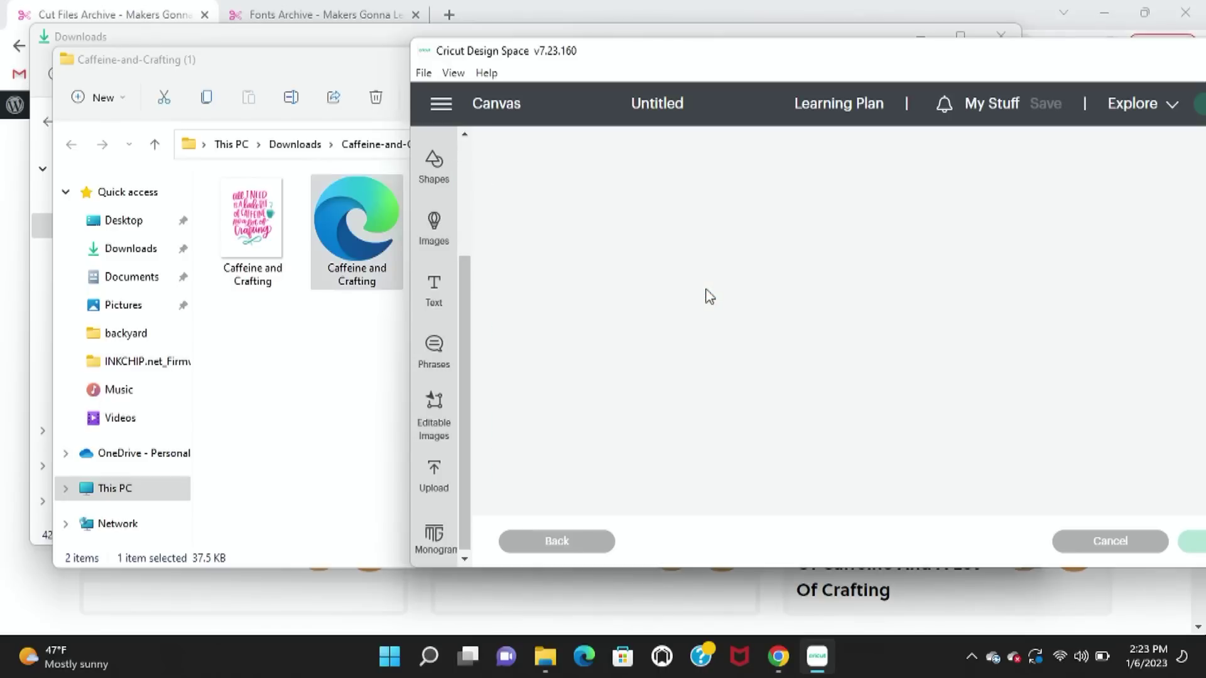
- Finish uploading the Caffeine and Crafting cut image with the Design Space window maximized and show the recent uploads
{"action": "left_click_drag", "start_coordinate": [920, 54], "coordinate": [700, 48]}
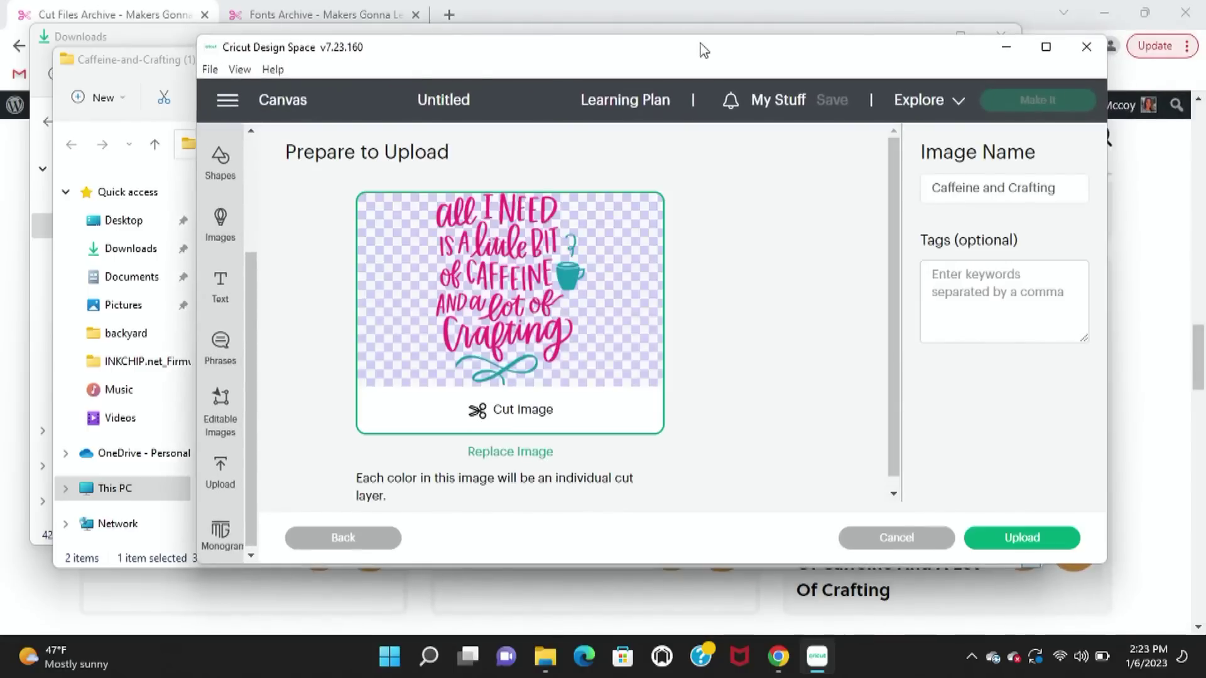
{"action": "left_click", "coordinate": [1046, 46]}
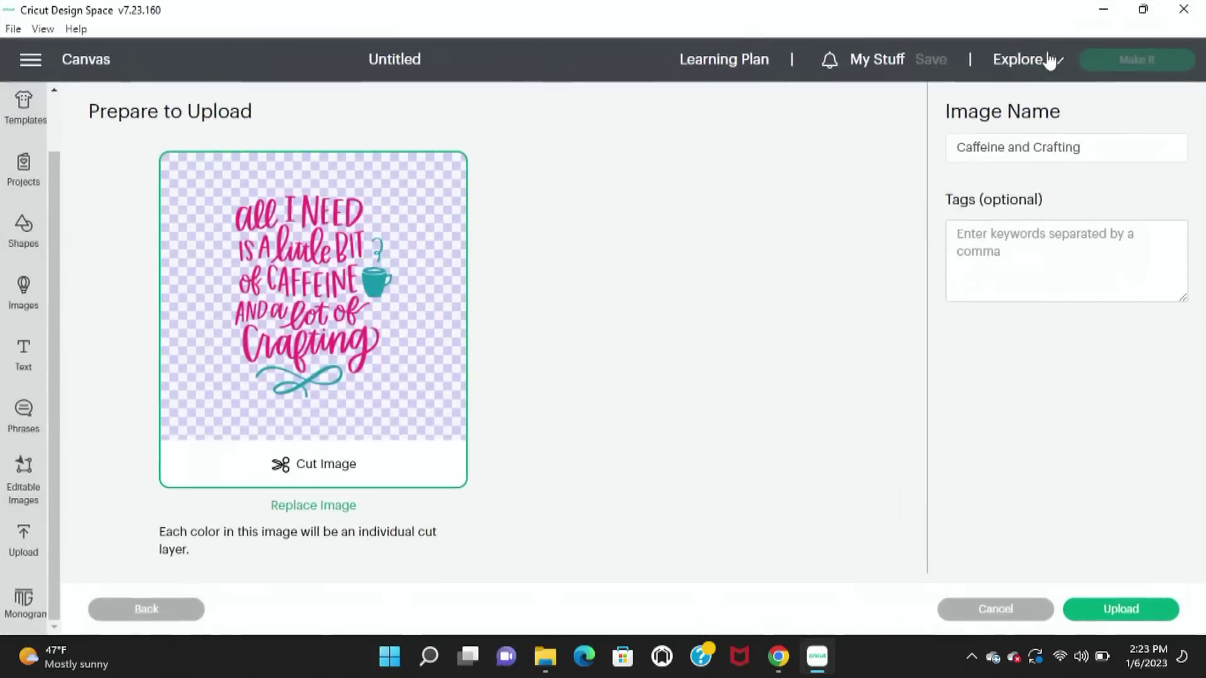
{"action": "left_click", "coordinate": [1140, 616]}
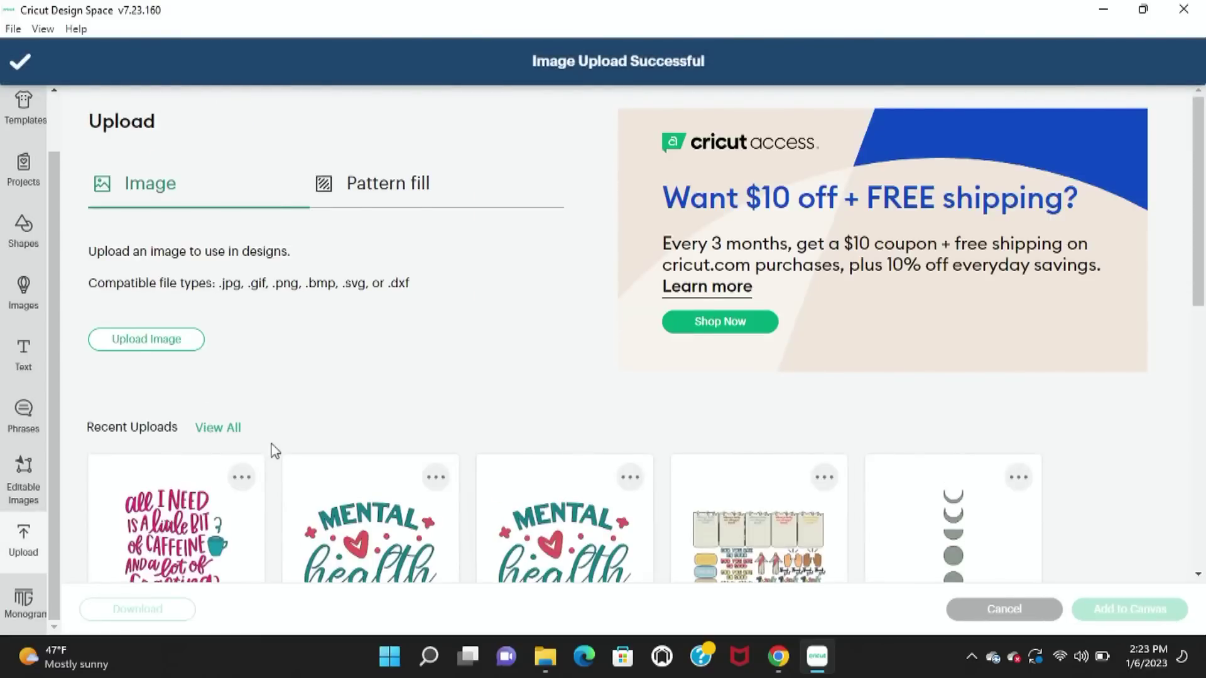
{"action": "scroll", "coordinate": [275, 451], "scroll_direction": "down", "scroll_amount": 3}
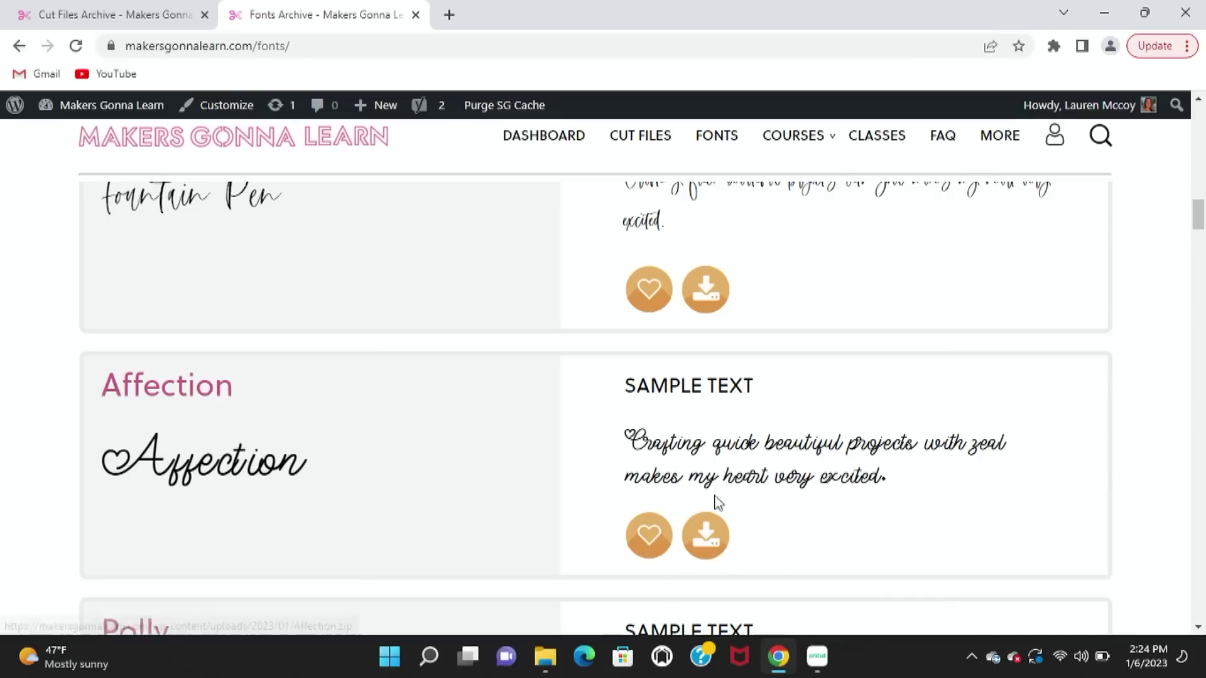
- Download the Affection font from the Makers Gonna Learn fonts page and install the OpenType file from its zip archive
{"action": "left_click", "coordinate": [717, 552]}
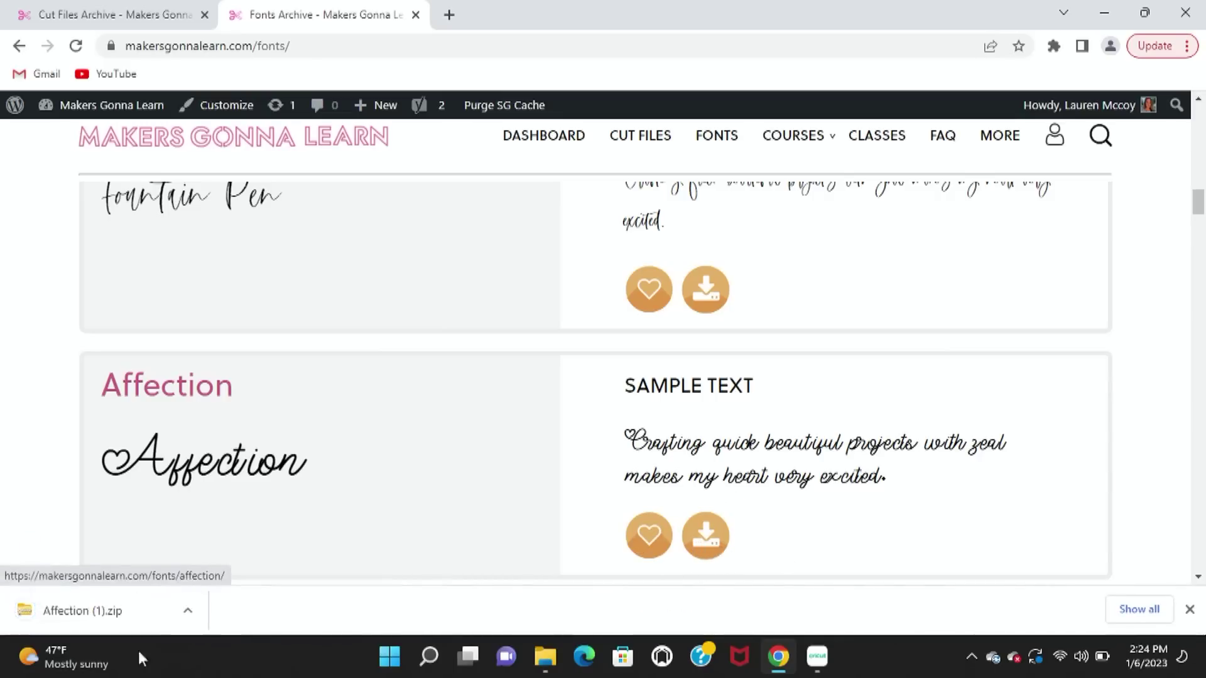
{"action": "left_click", "coordinate": [102, 611]}
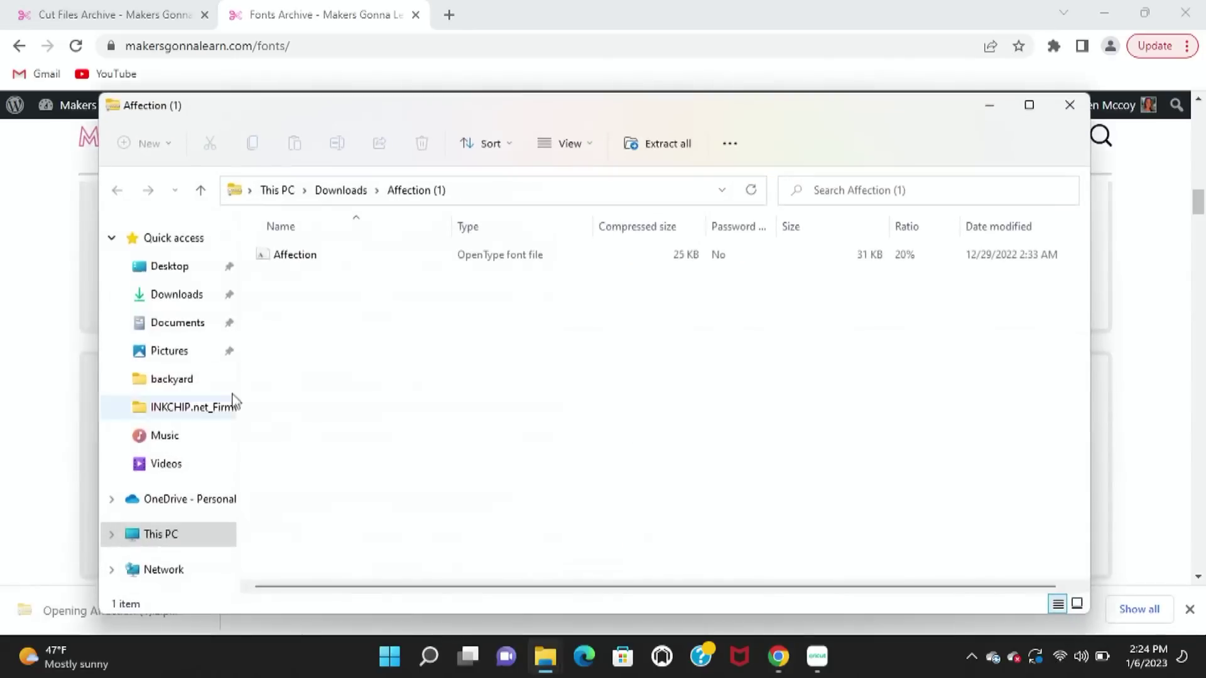
{"action": "double_click", "coordinate": [334, 256]}
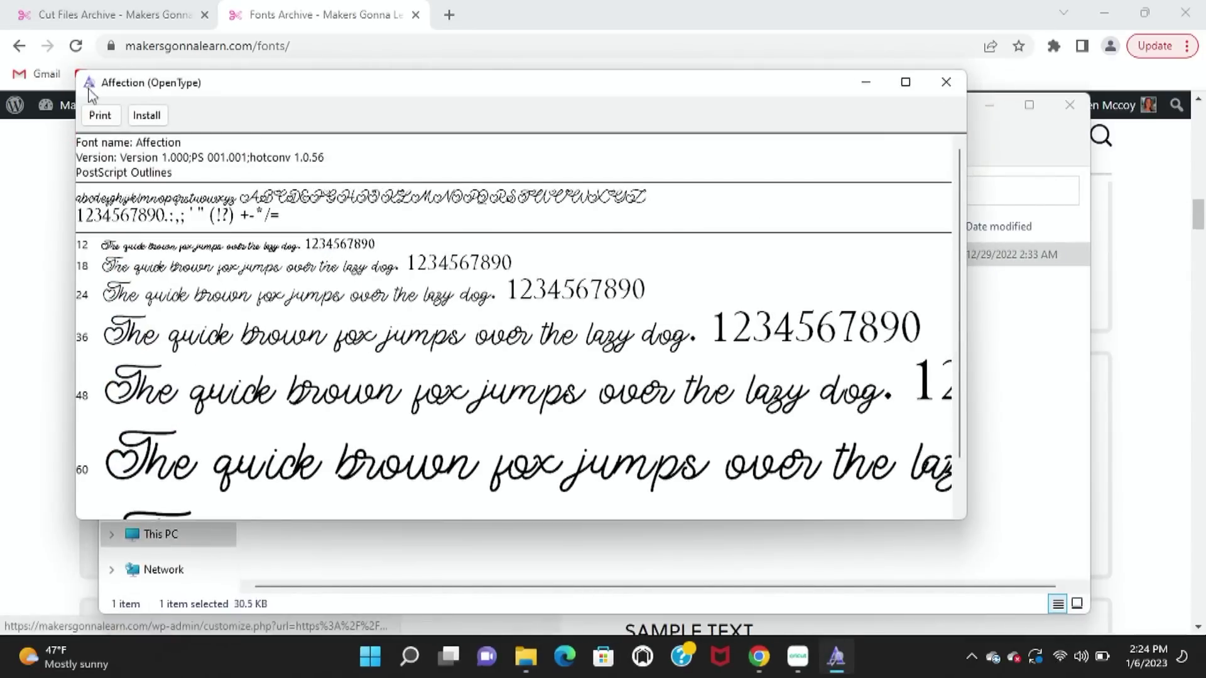
{"action": "left_click", "coordinate": [159, 118]}
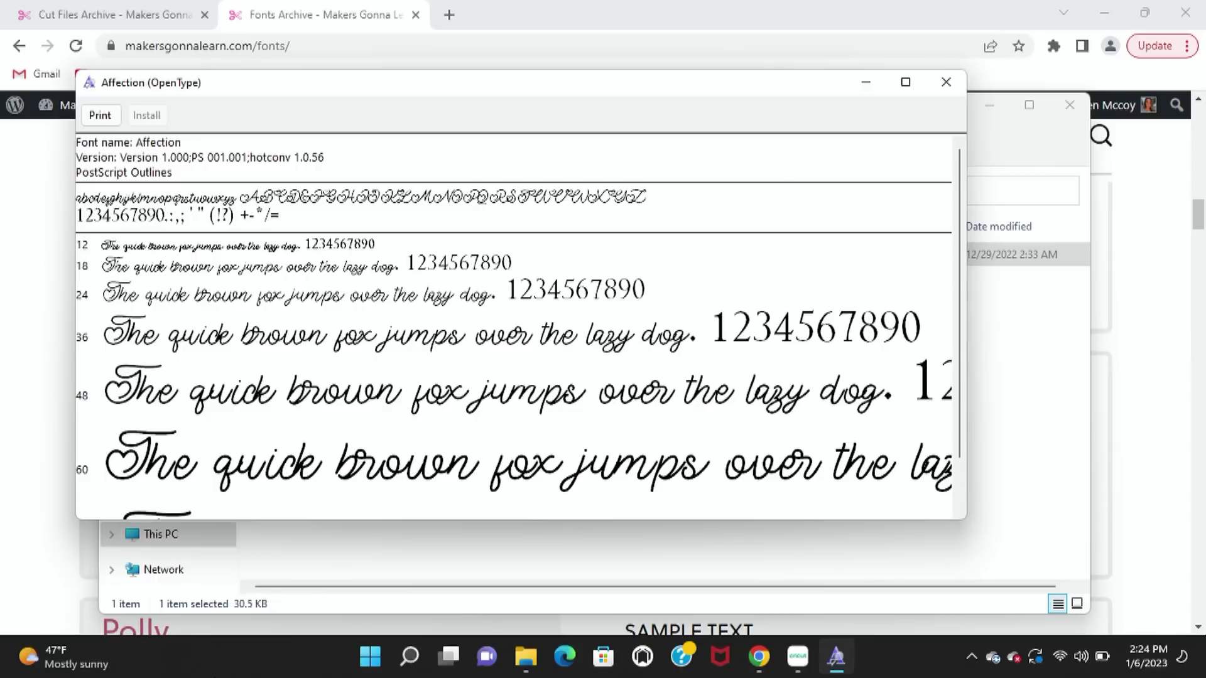
- Open Character Map and look through its list of installed fonts
{"action": "mouse_move", "coordinate": [417, 664]}
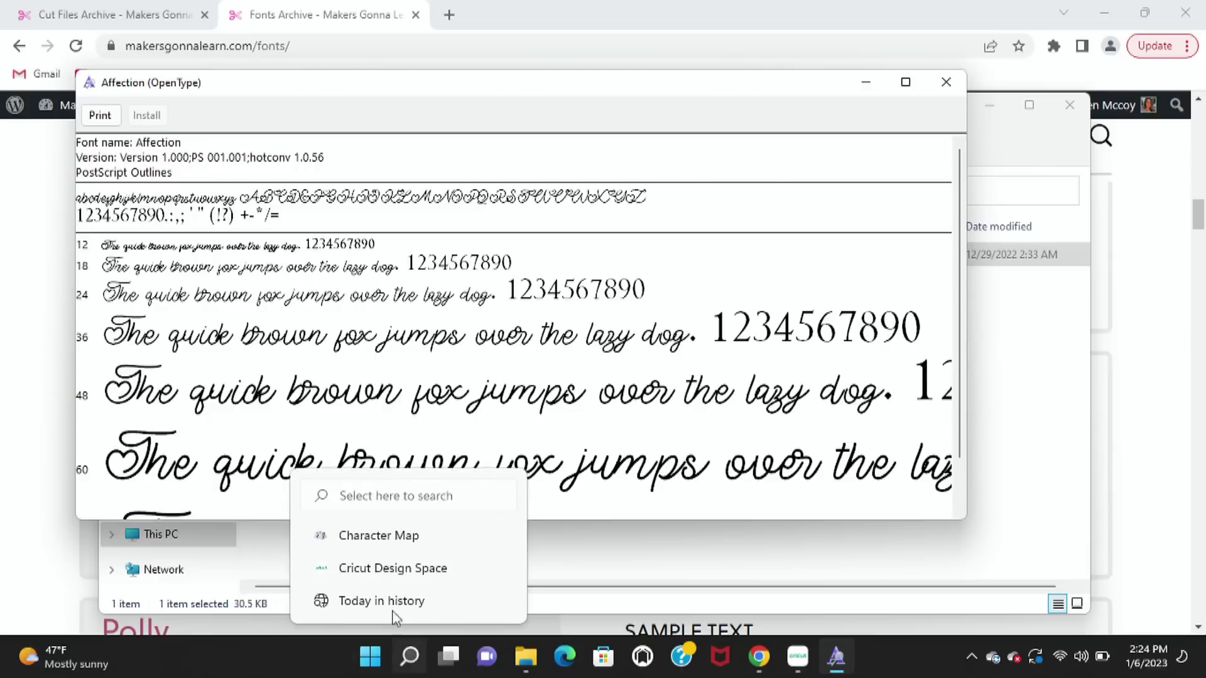
{"action": "left_click", "coordinate": [384, 540]}
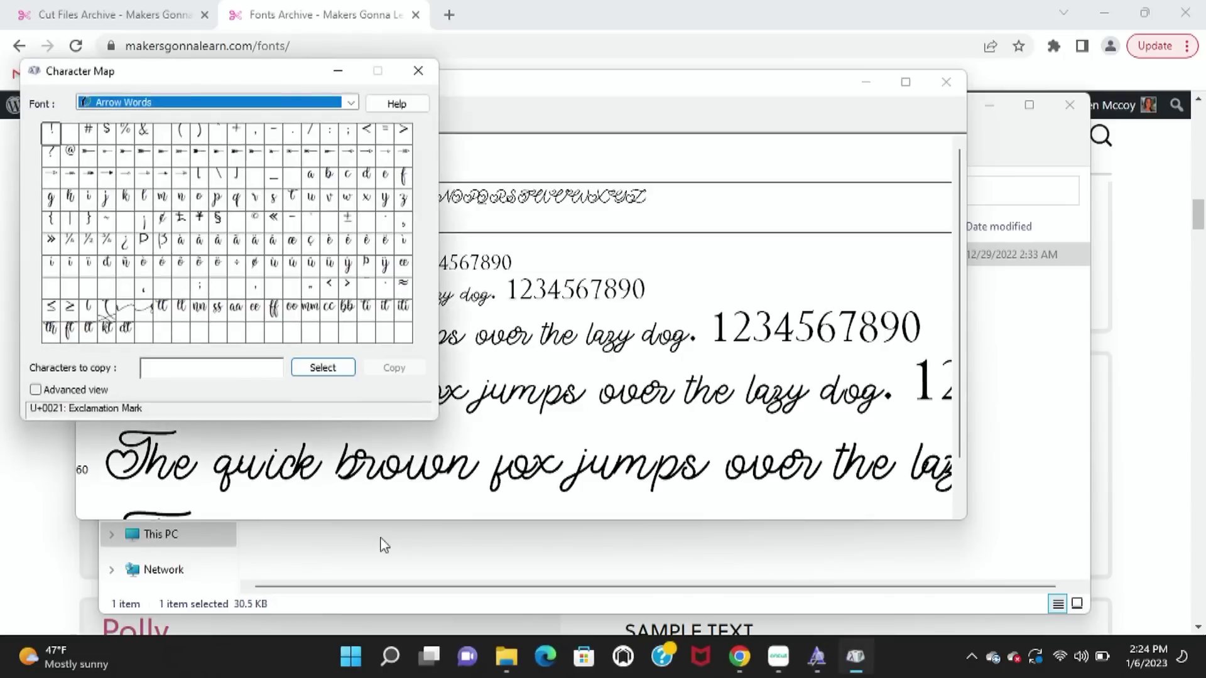
{"action": "left_click", "coordinate": [164, 104]}
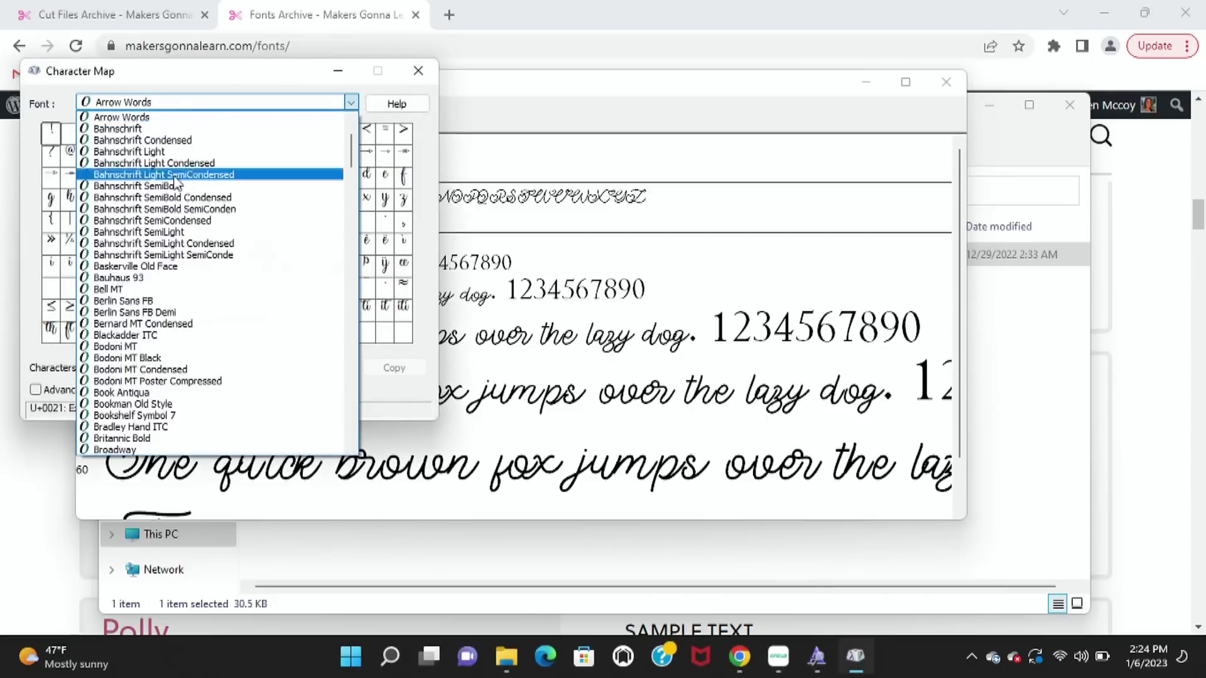
{"action": "scroll", "coordinate": [183, 272], "scroll_direction": "down", "scroll_amount": 12}
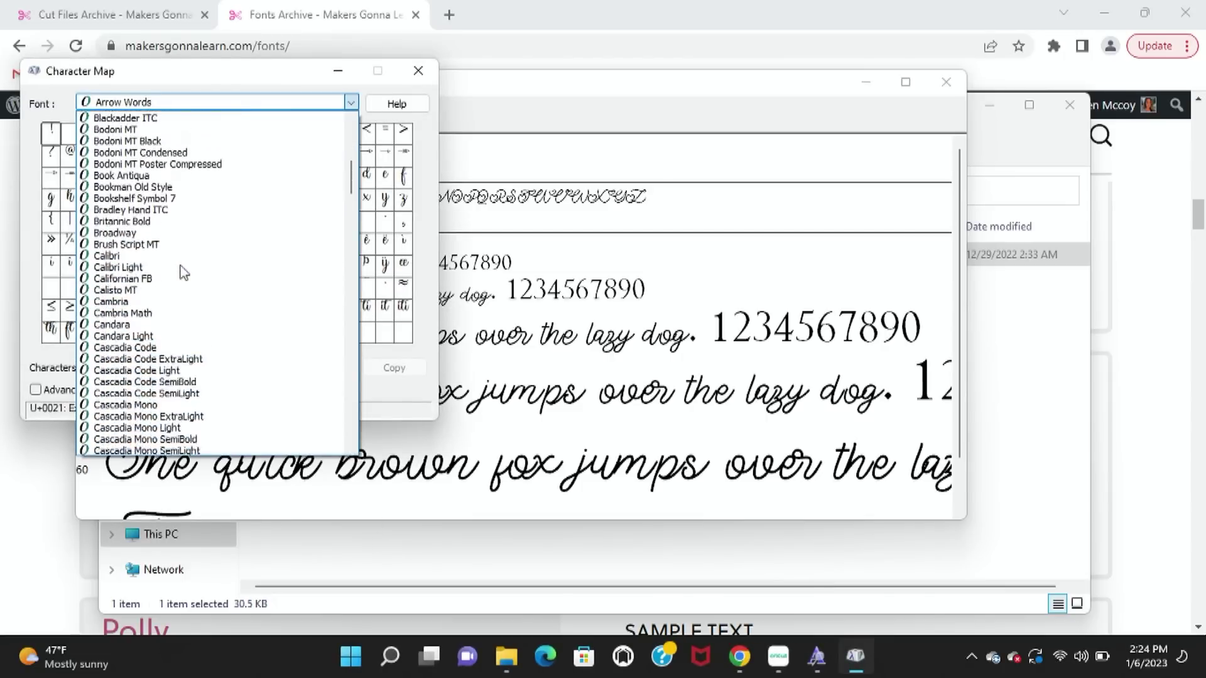
{"action": "scroll", "coordinate": [183, 272], "scroll_direction": "down", "scroll_amount": 6}
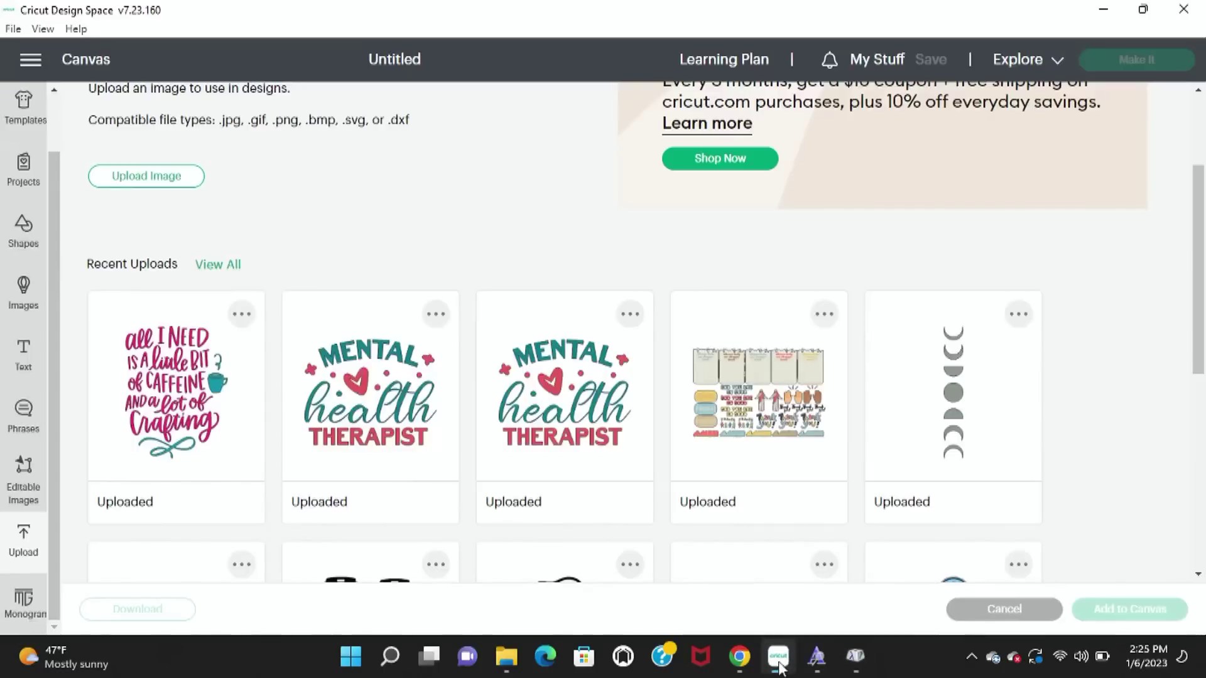
- Switch to Cricut Design Space, return to the canvas, add a text box and try to find "affection" among the system fonts
{"action": "scroll", "coordinate": [292, 296], "scroll_direction": "up", "scroll_amount": 3}
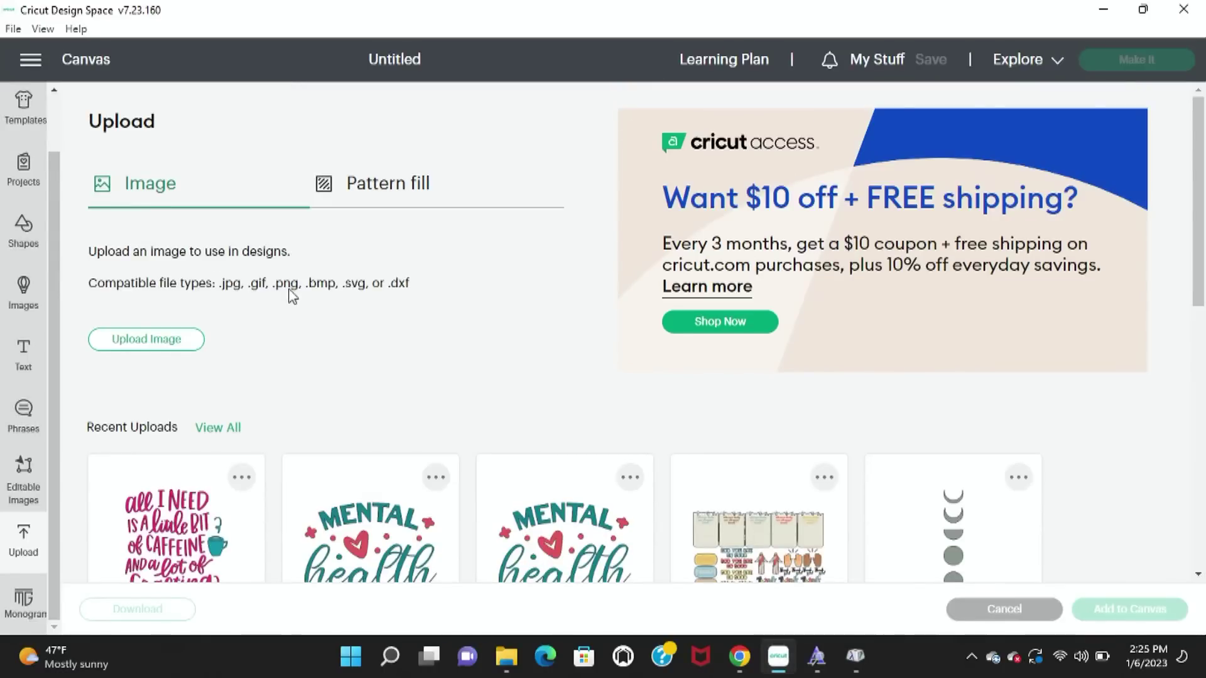
{"action": "left_click", "coordinate": [94, 63]}
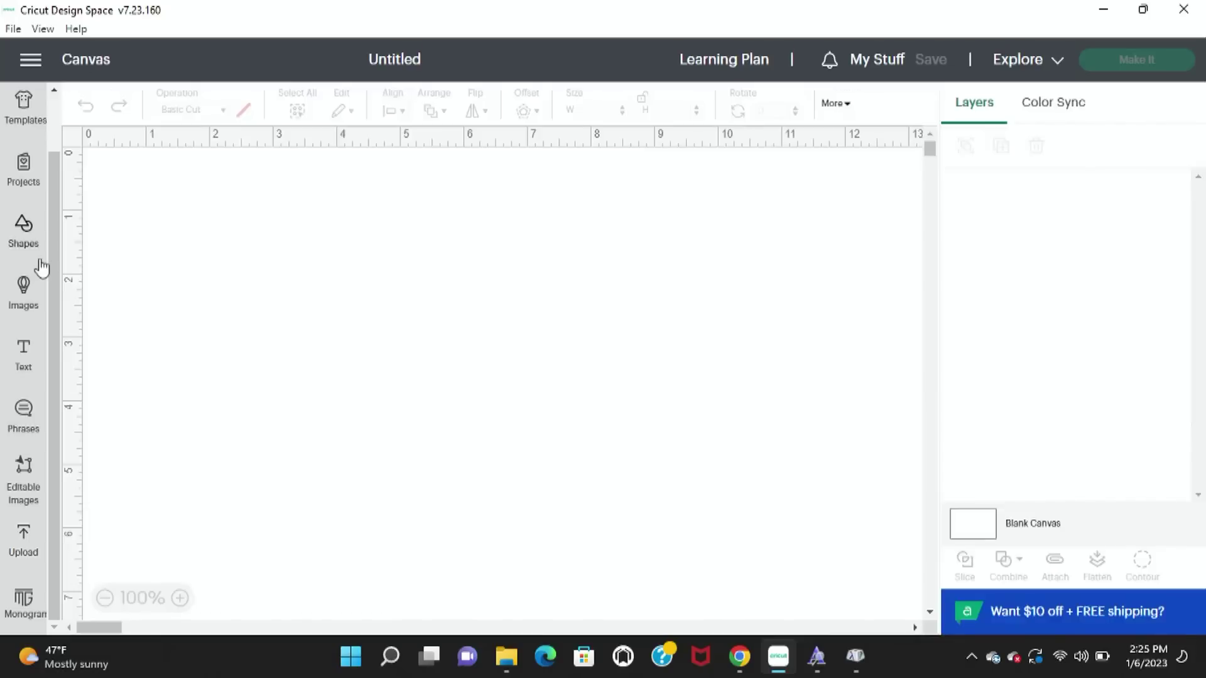
{"action": "left_click", "coordinate": [30, 363]}
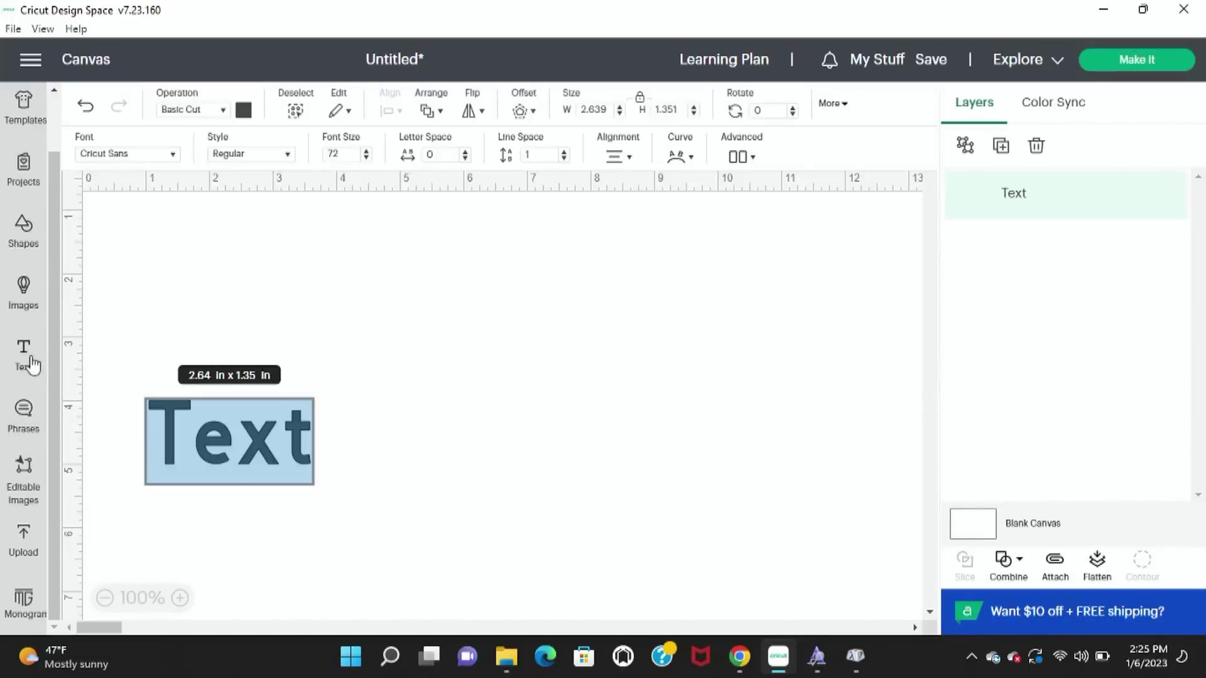
{"action": "left_click", "coordinate": [133, 153]}
{"action": "left_click", "coordinate": [257, 166]}
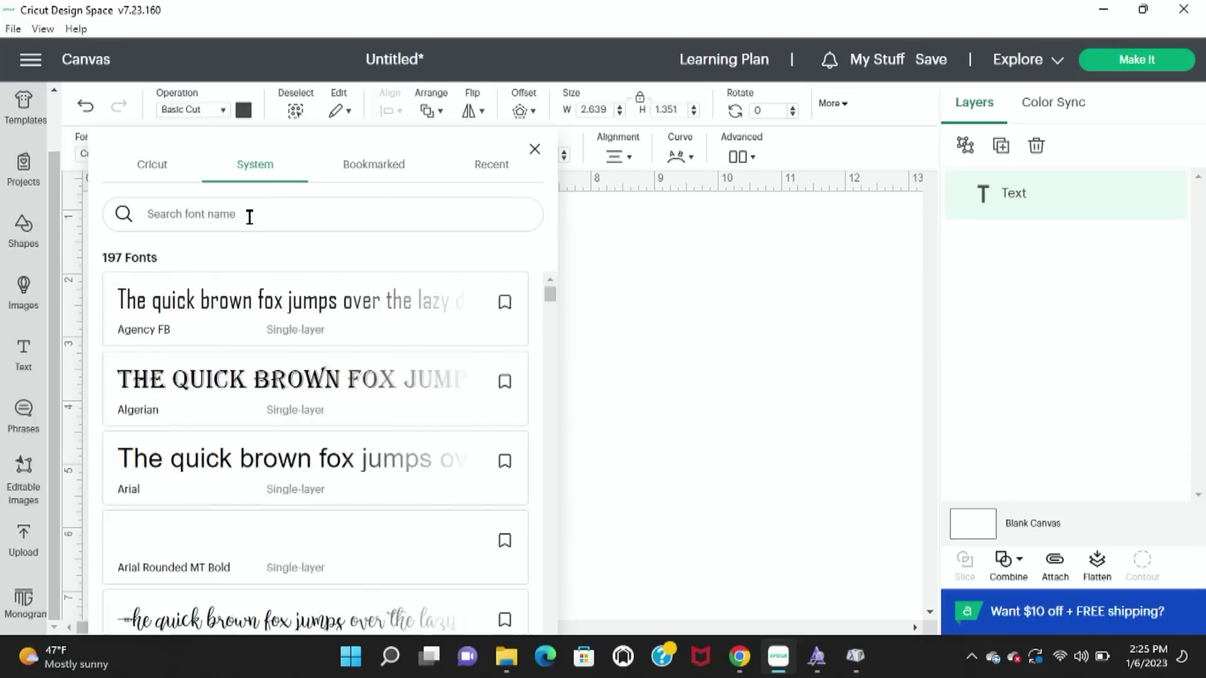
{"action": "type", "text": "affection"}
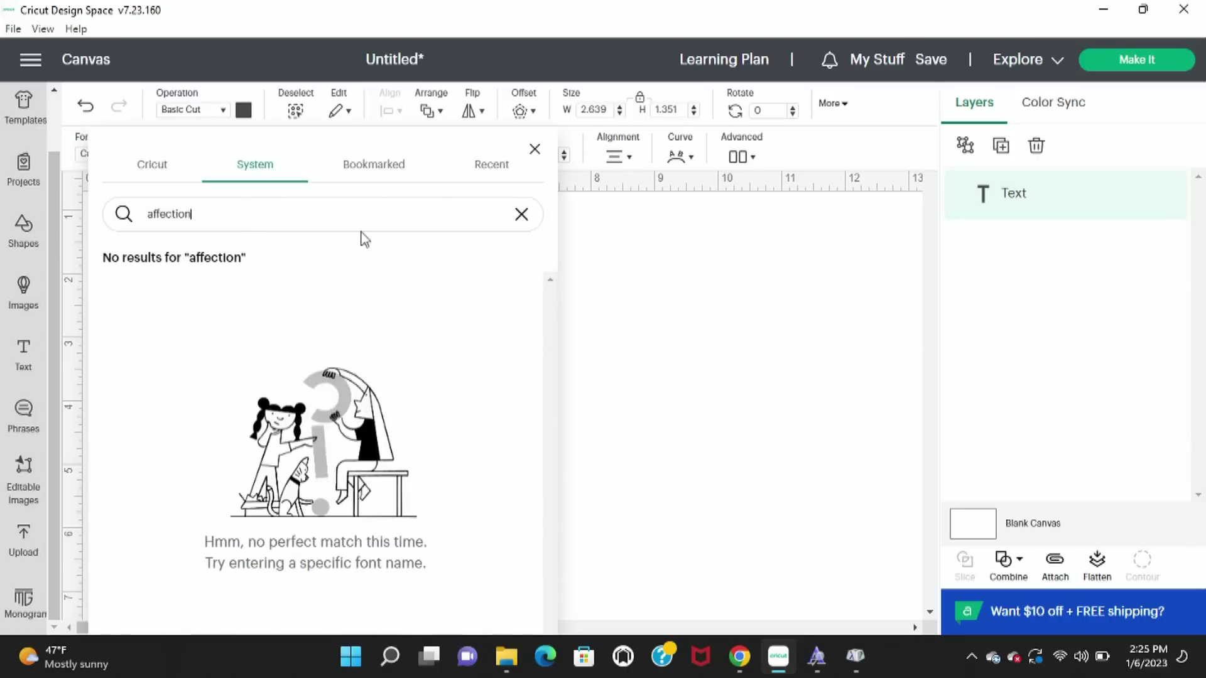
{"action": "left_click", "coordinate": [637, 309]}
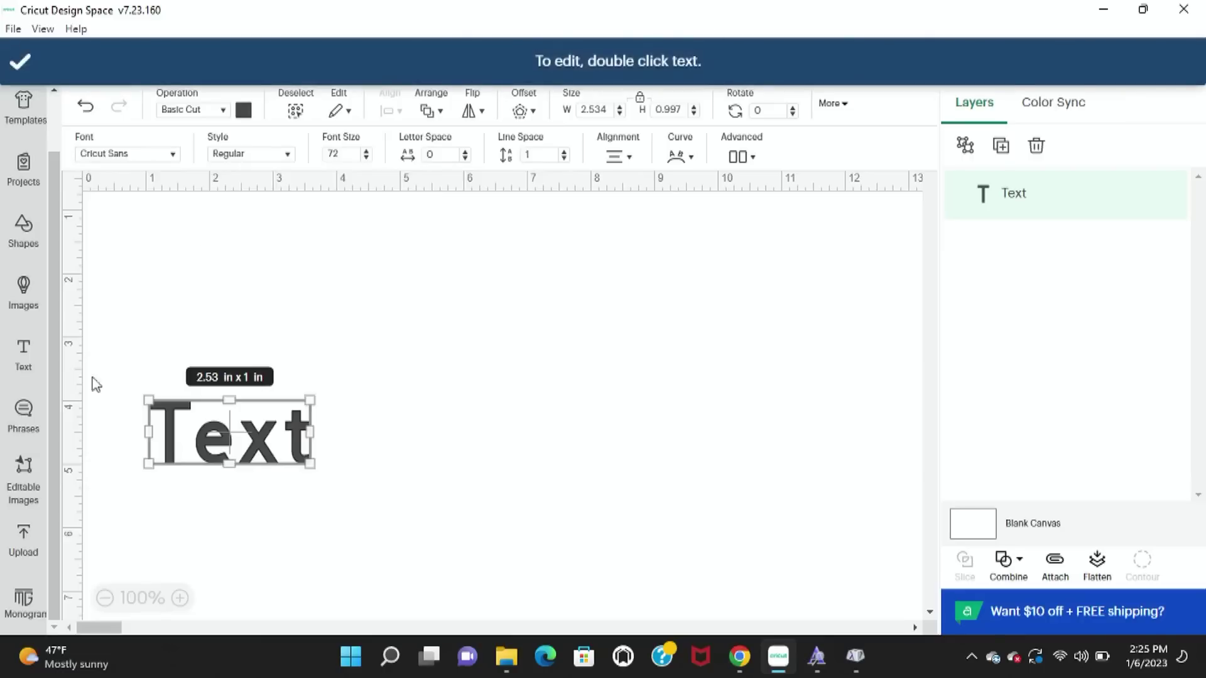
- Reload Design Space with a blank canvas so that newly installed fonts are picked up
{"action": "left_click", "coordinate": [20, 62]}
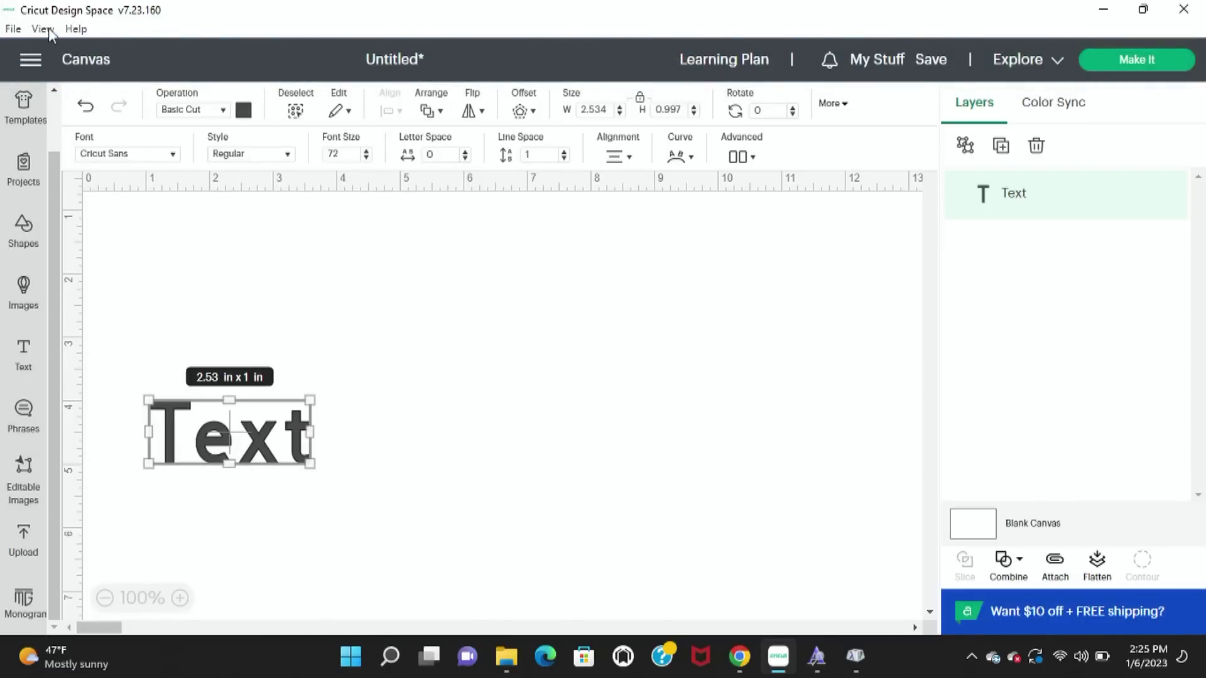
{"action": "left_click", "coordinate": [48, 28]}
{"action": "left_click", "coordinate": [62, 53]}
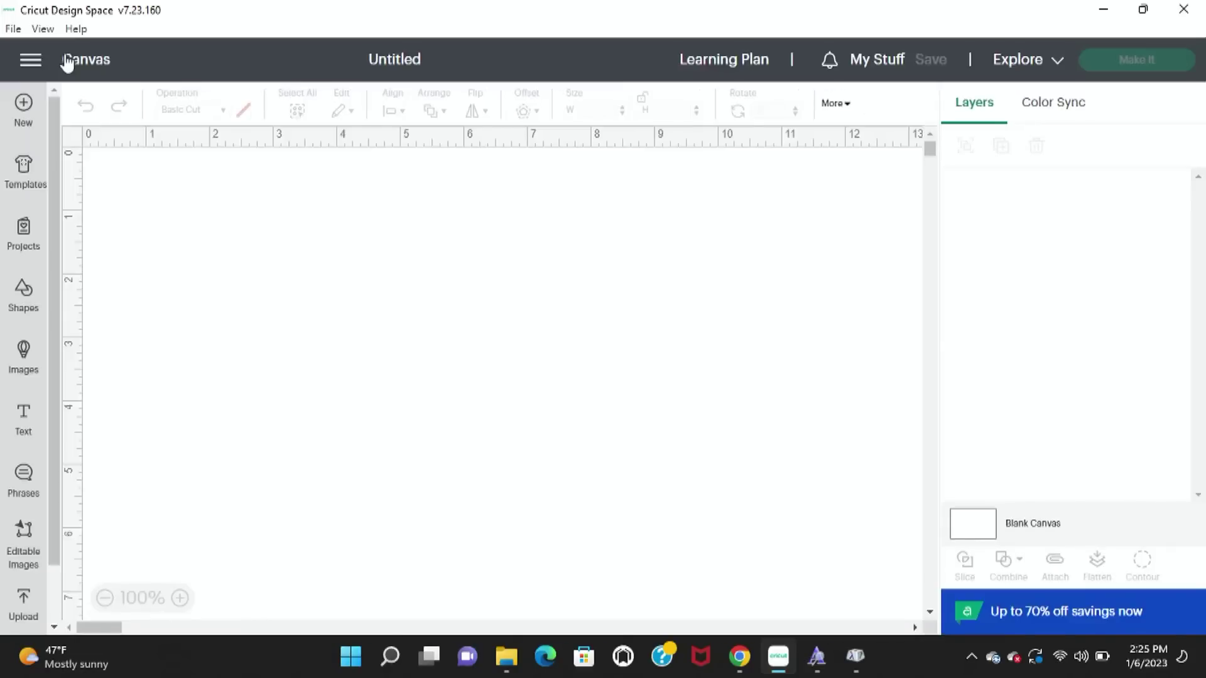
- Add a text box to the blank canvas and apply the Affection system font to it
{"action": "left_click", "coordinate": [18, 435]}
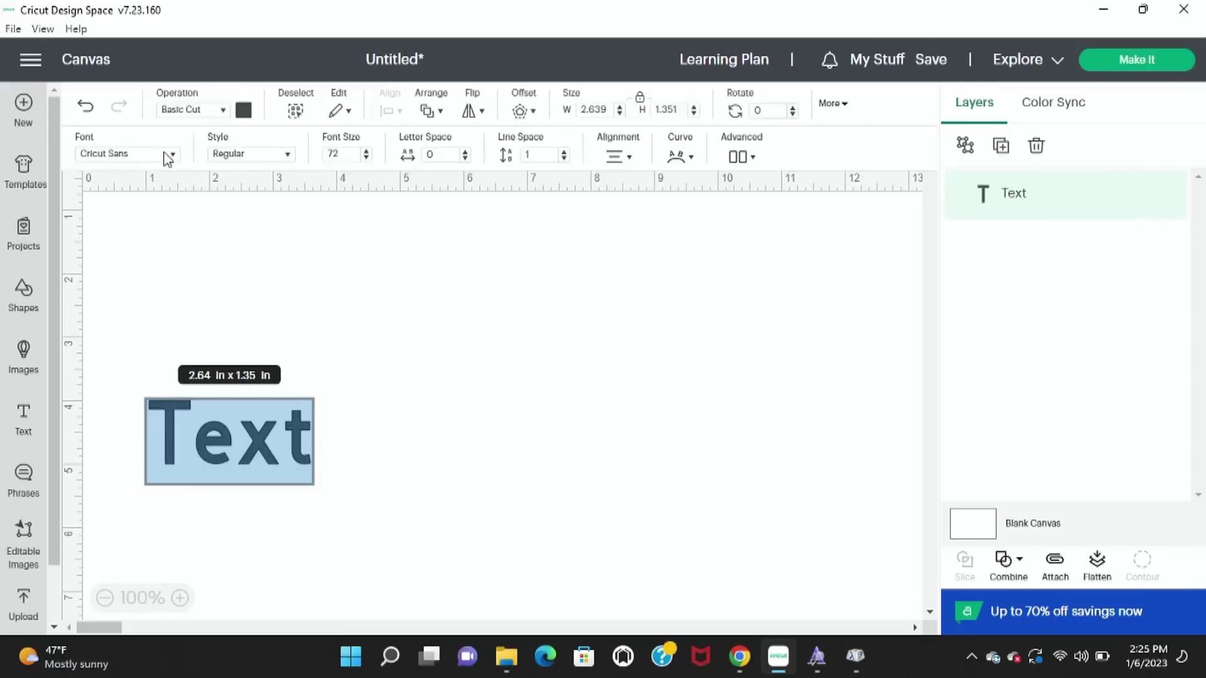
{"action": "left_click", "coordinate": [168, 157]}
{"action": "left_click", "coordinate": [255, 167]}
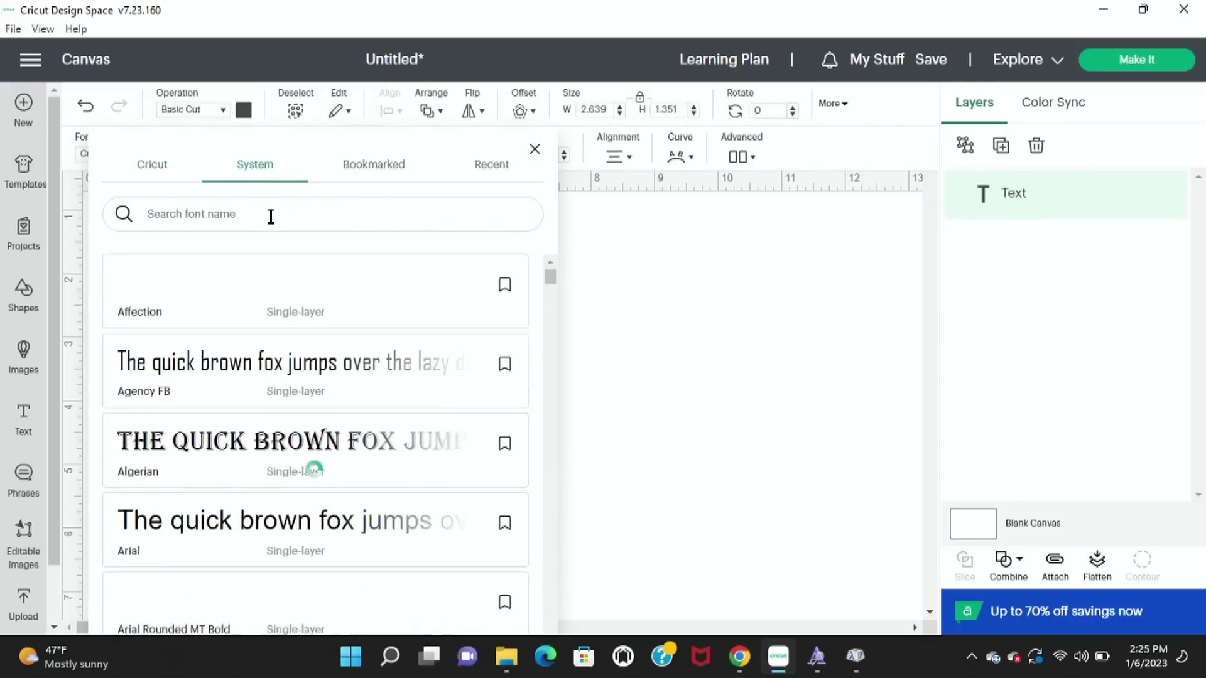
{"action": "type", "text": "affection"}
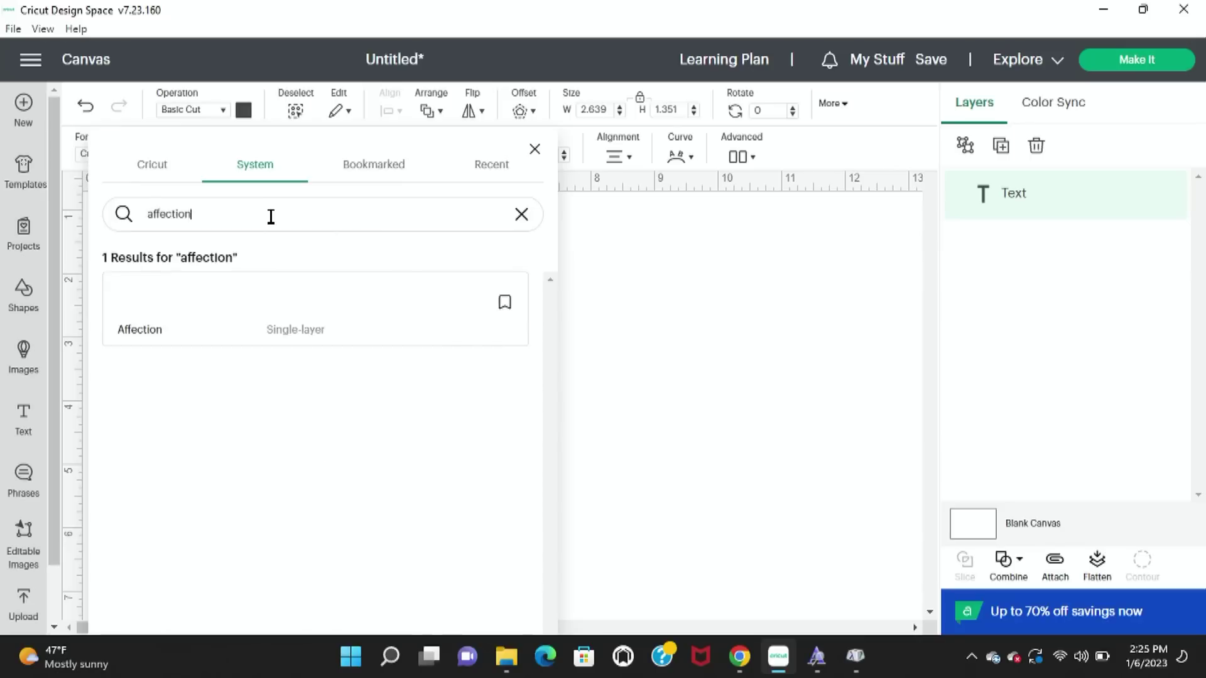
{"action": "left_click", "coordinate": [213, 328]}
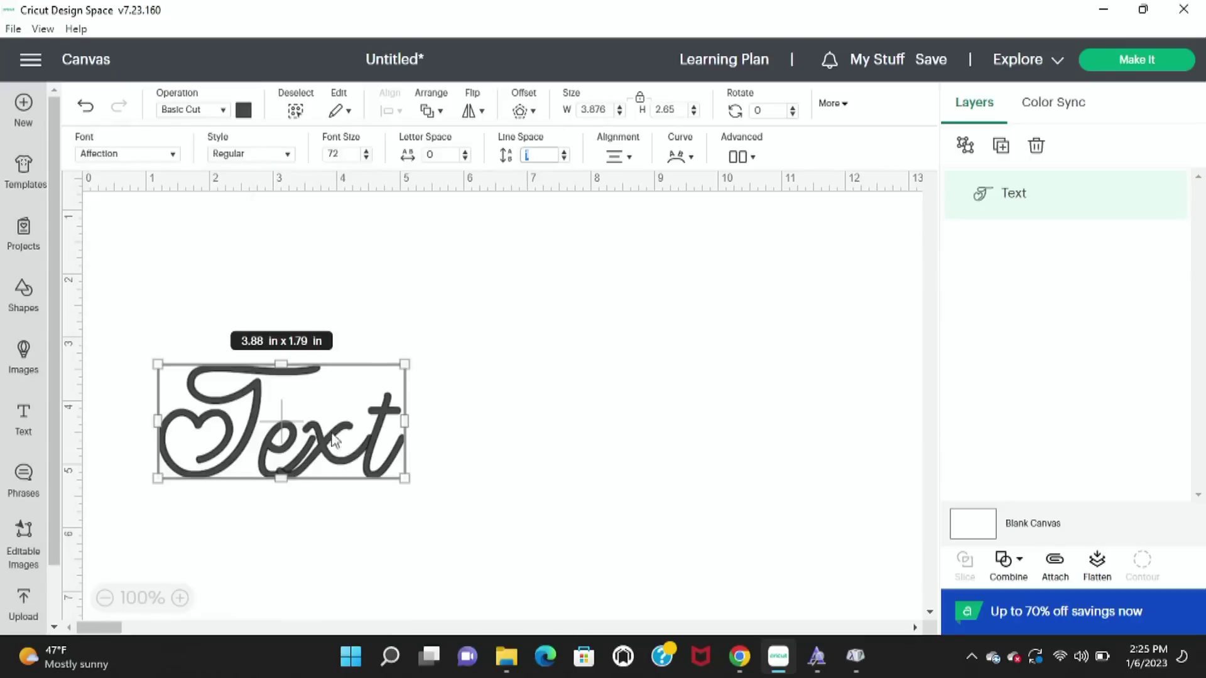
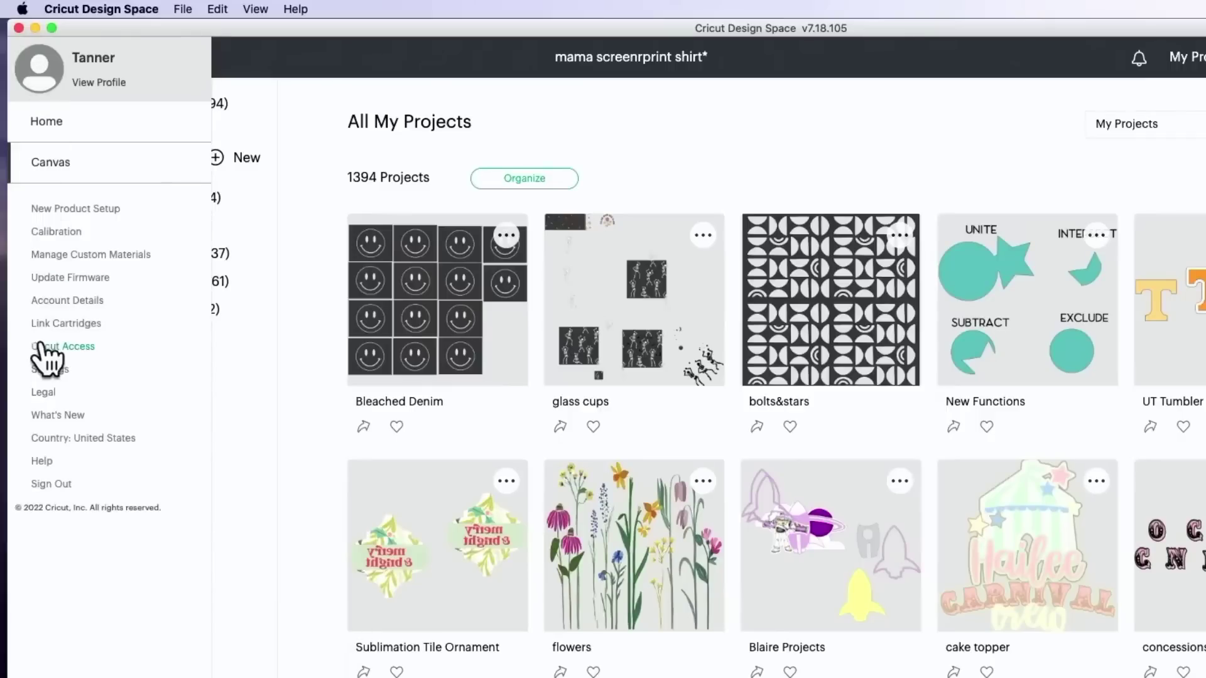
- Set the Application Experience to Beta in the general Design Space settings and apply the change
{"action": "left_click", "coordinate": [39, 376]}
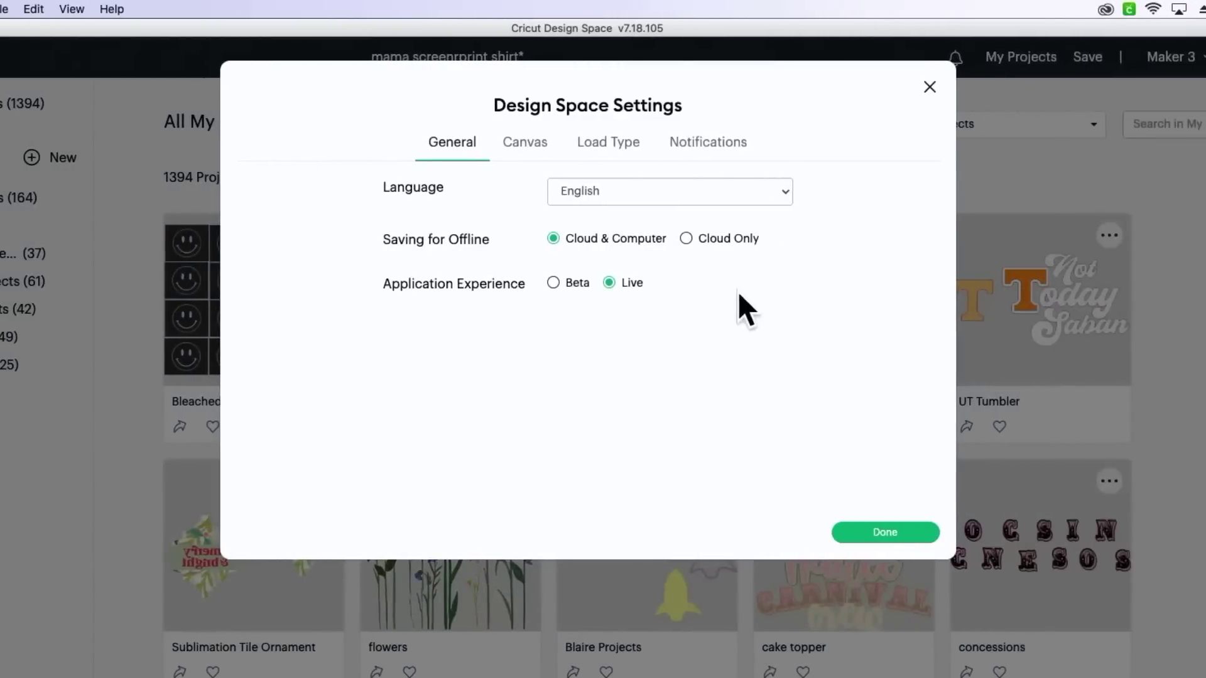
{"action": "left_click", "coordinate": [552, 283]}
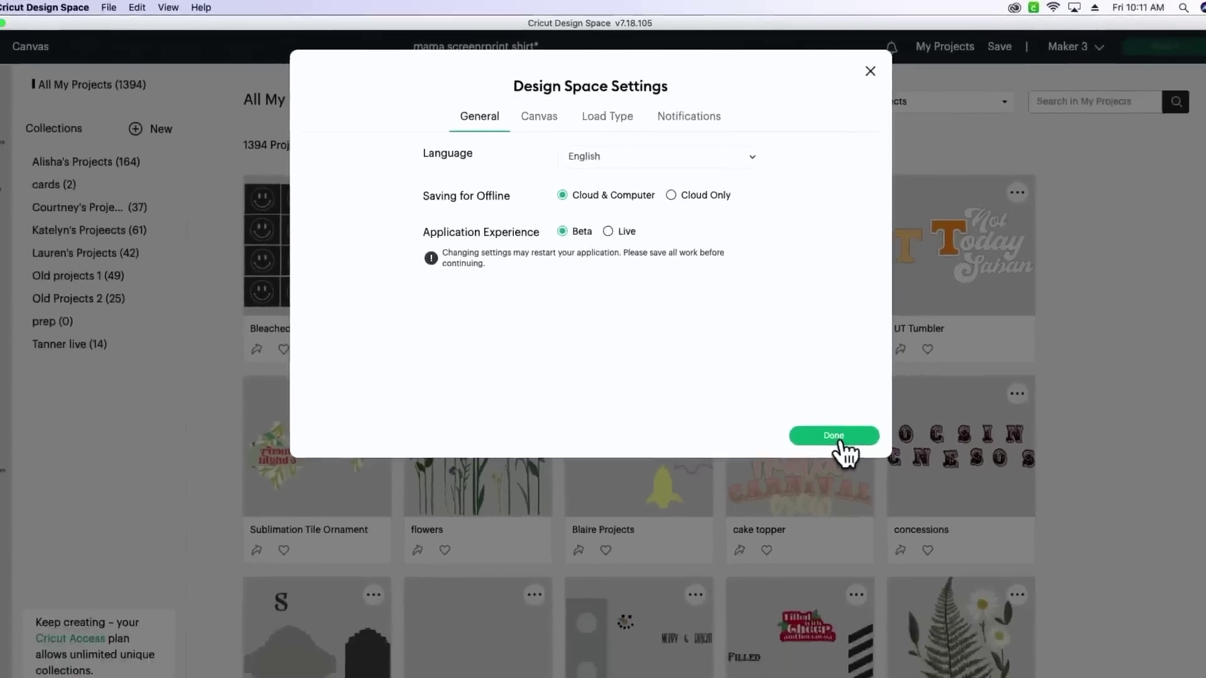
{"action": "left_click", "coordinate": [885, 532]}
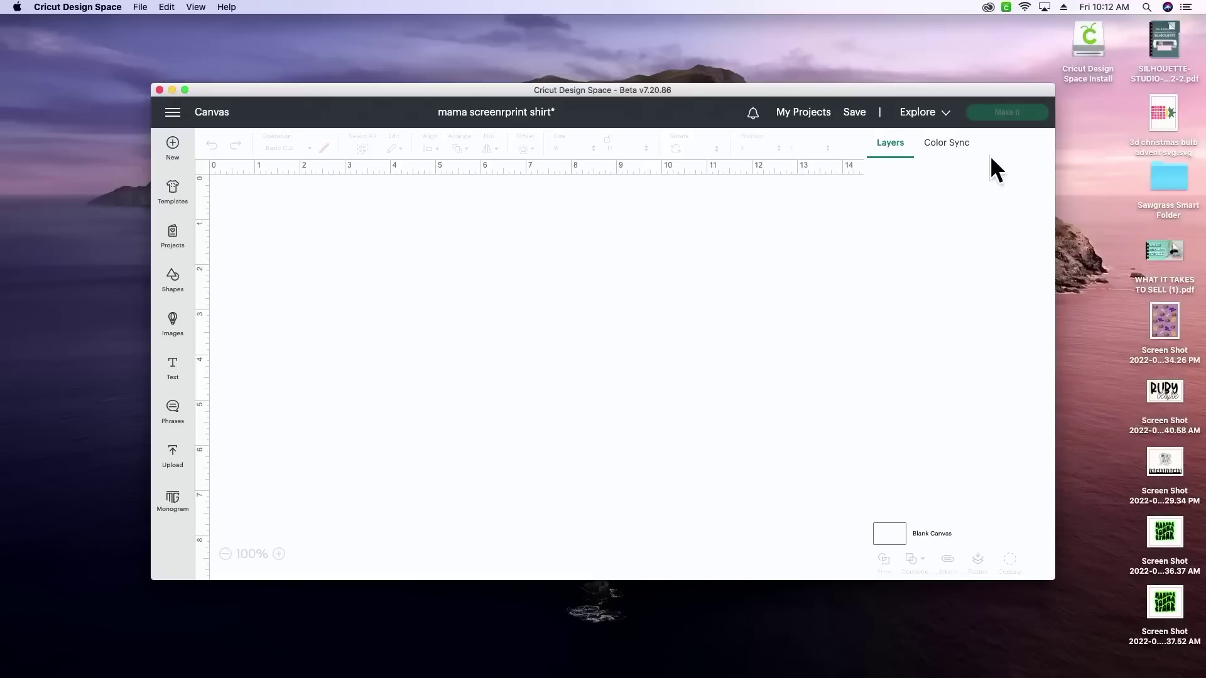
- Fill the screen with the Beta window, then insert a circle on the canvas and size it to about 2.9 inches
{"action": "left_click", "coordinate": [184, 90]}
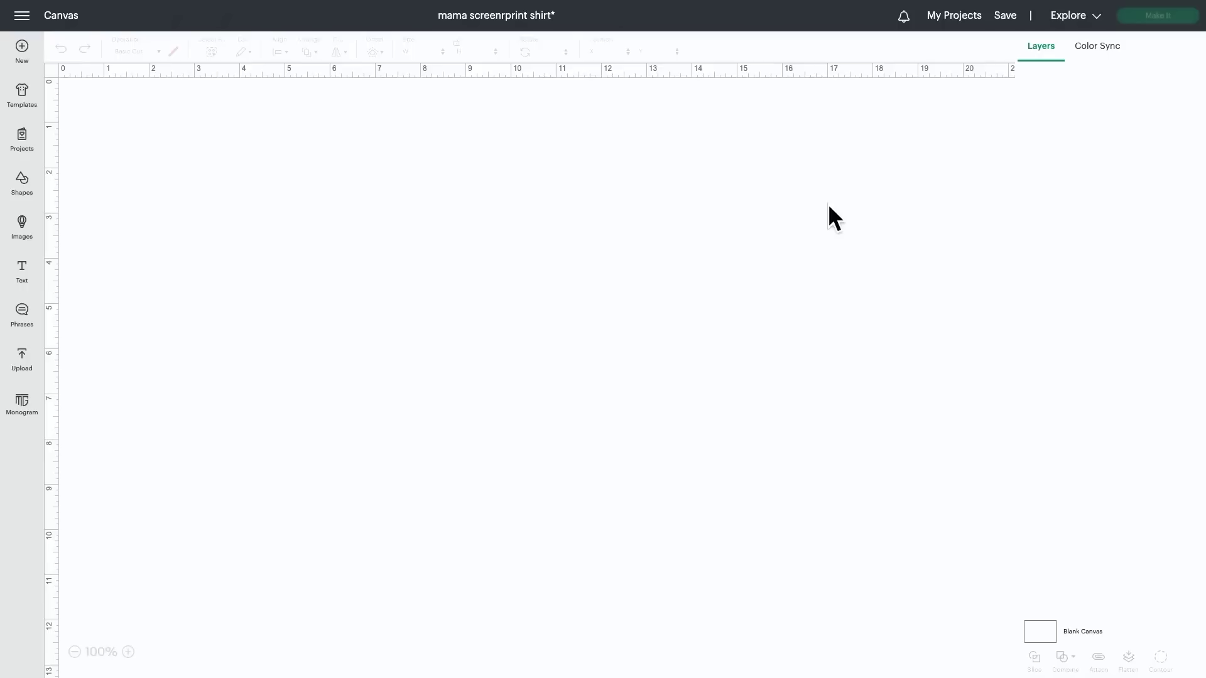
{"action": "left_click", "coordinate": [22, 182]}
{"action": "left_click", "coordinate": [189, 265]}
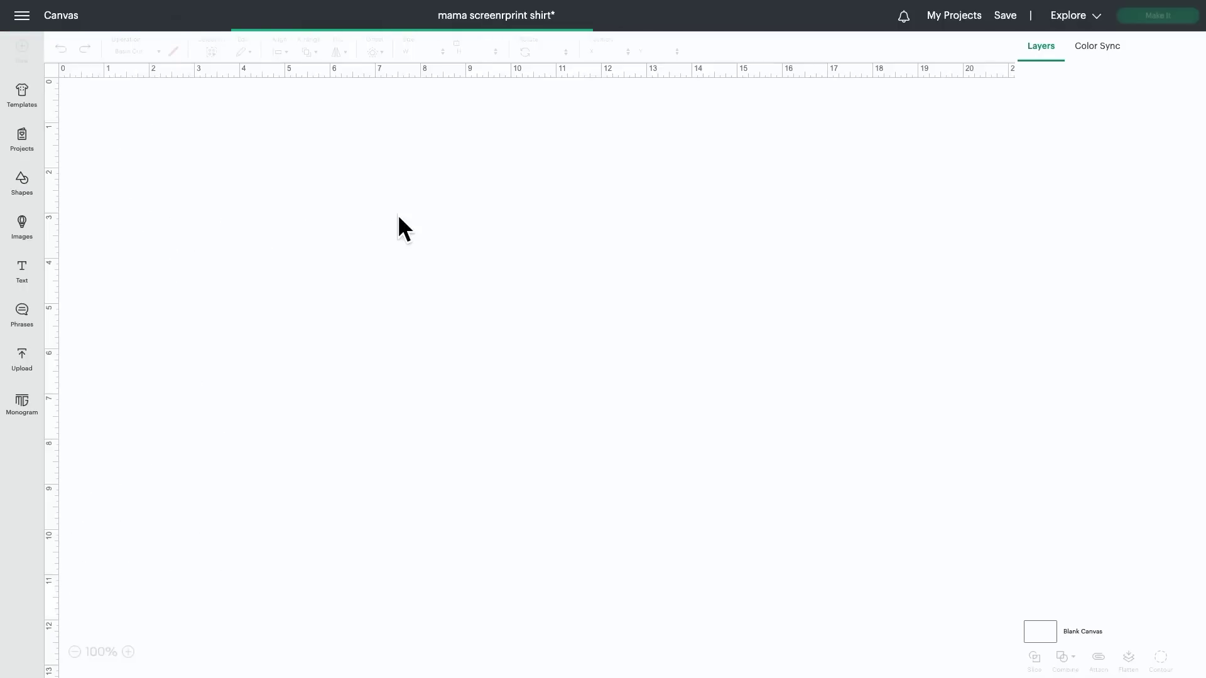
{"action": "left_click_drag", "start_coordinate": [176, 192], "coordinate": [258, 247]}
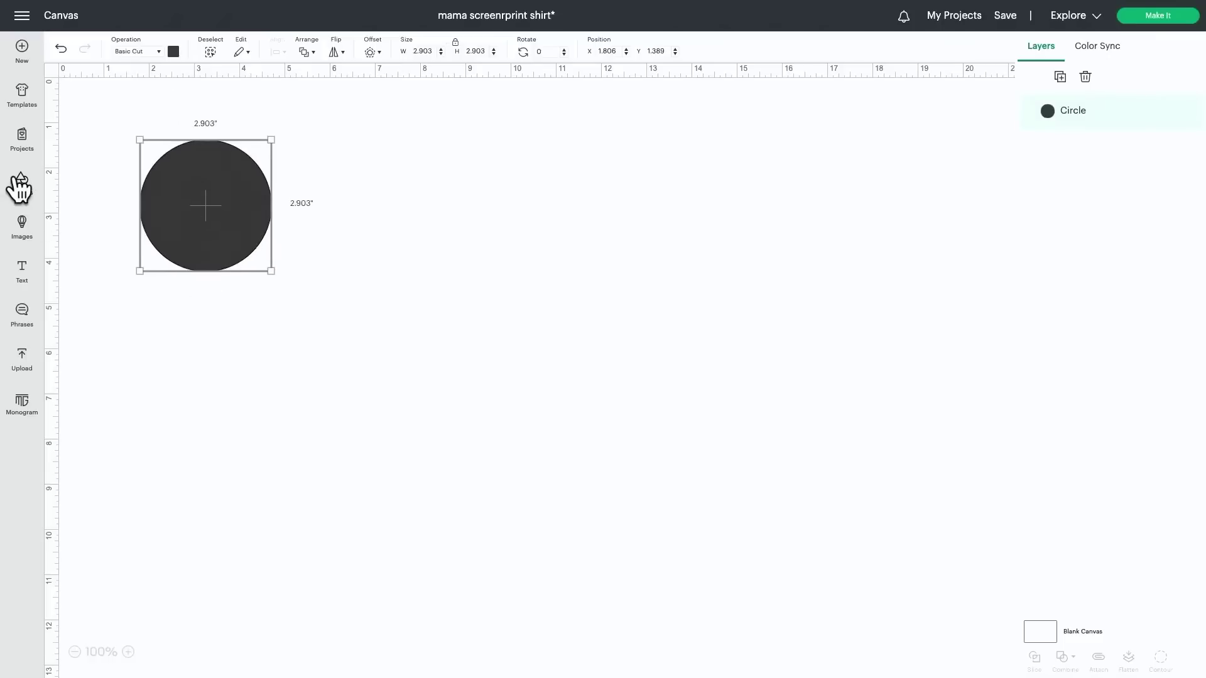
- Insert a star overlapping the circle's lower part and enlarge it to about 3.18 by 3.03 inches
{"action": "left_click", "coordinate": [22, 183]}
{"action": "left_click", "coordinate": [186, 164]}
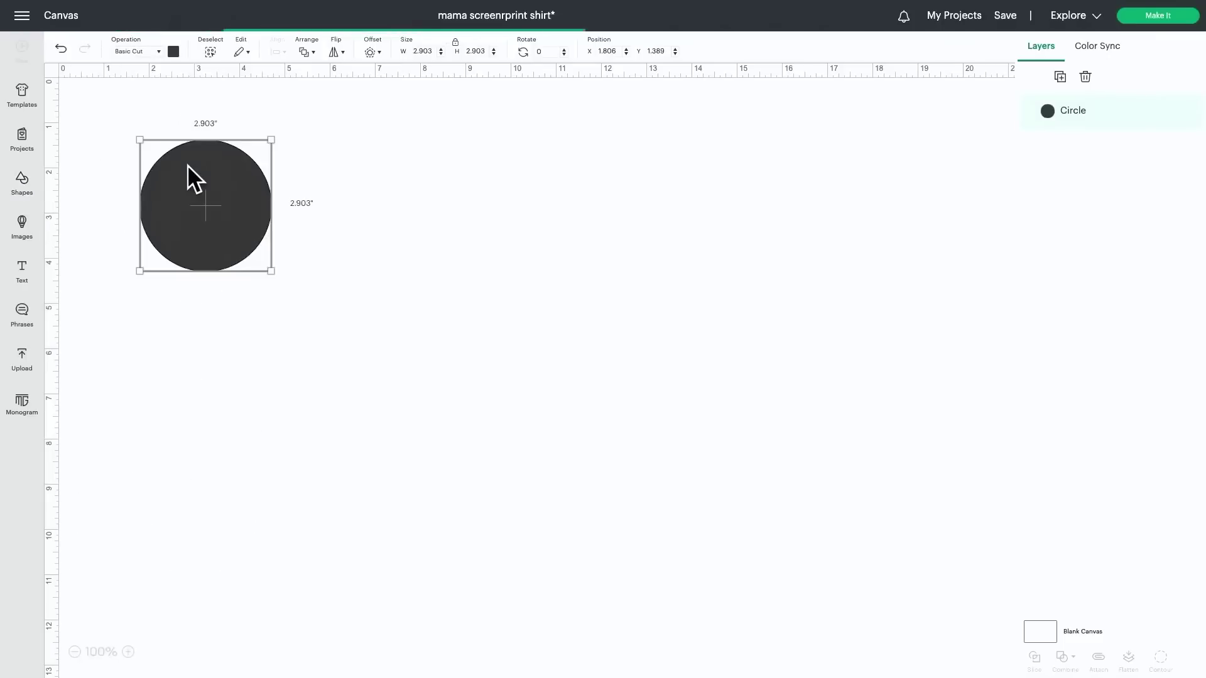
{"action": "left_click_drag", "start_coordinate": [156, 157], "coordinate": [240, 223]}
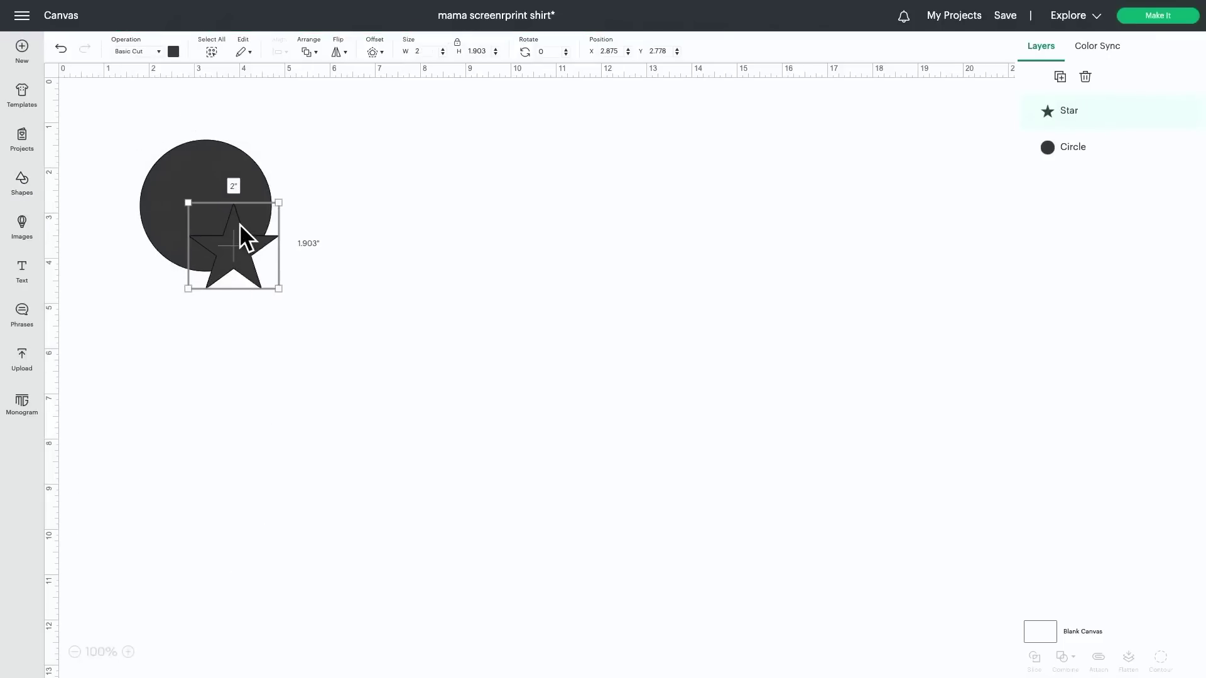
{"action": "left_click_drag", "start_coordinate": [279, 288], "coordinate": [244, 282]}
- Color the star light purple and the circle golden yellow
{"action": "left_click", "coordinate": [174, 51]}
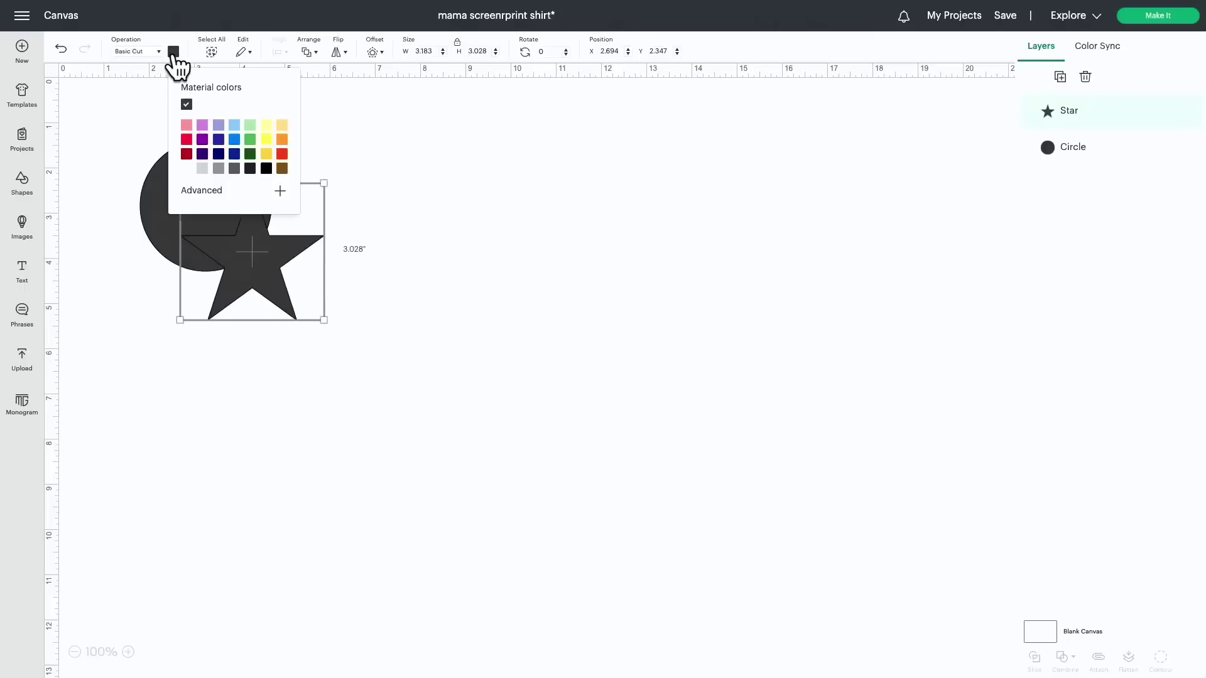
{"action": "left_click", "coordinate": [201, 125]}
{"action": "left_click", "coordinate": [155, 220]}
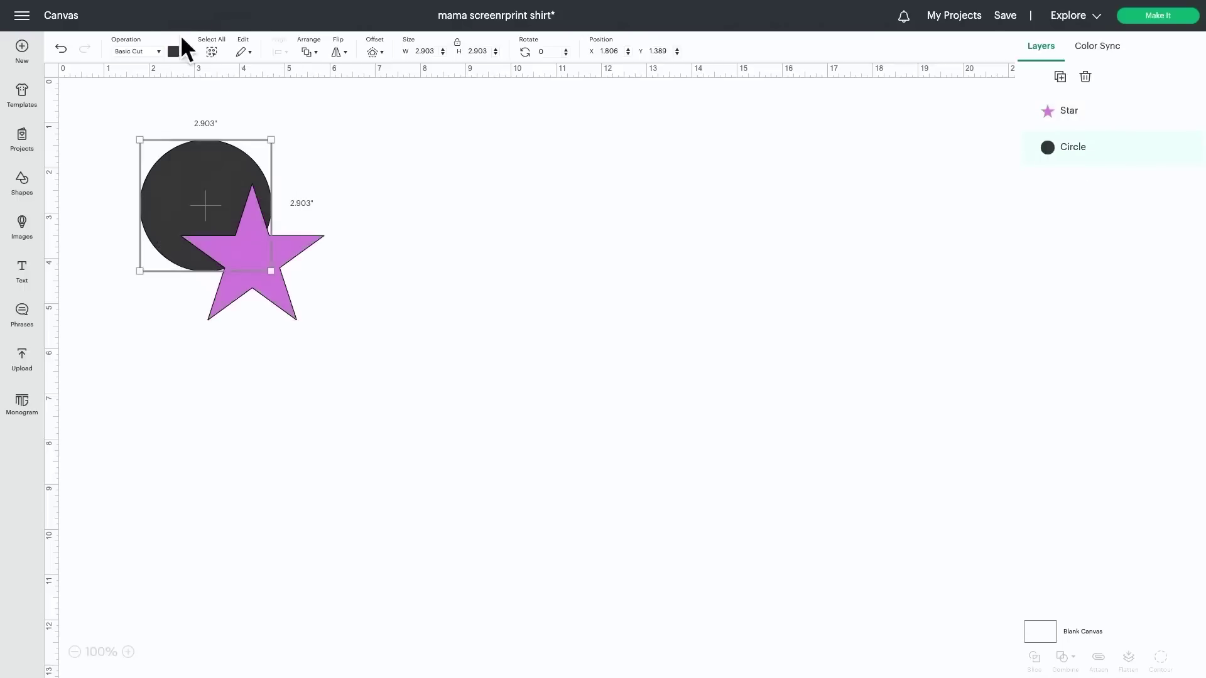
{"action": "left_click", "coordinate": [174, 51]}
{"action": "left_click", "coordinate": [185, 139]}
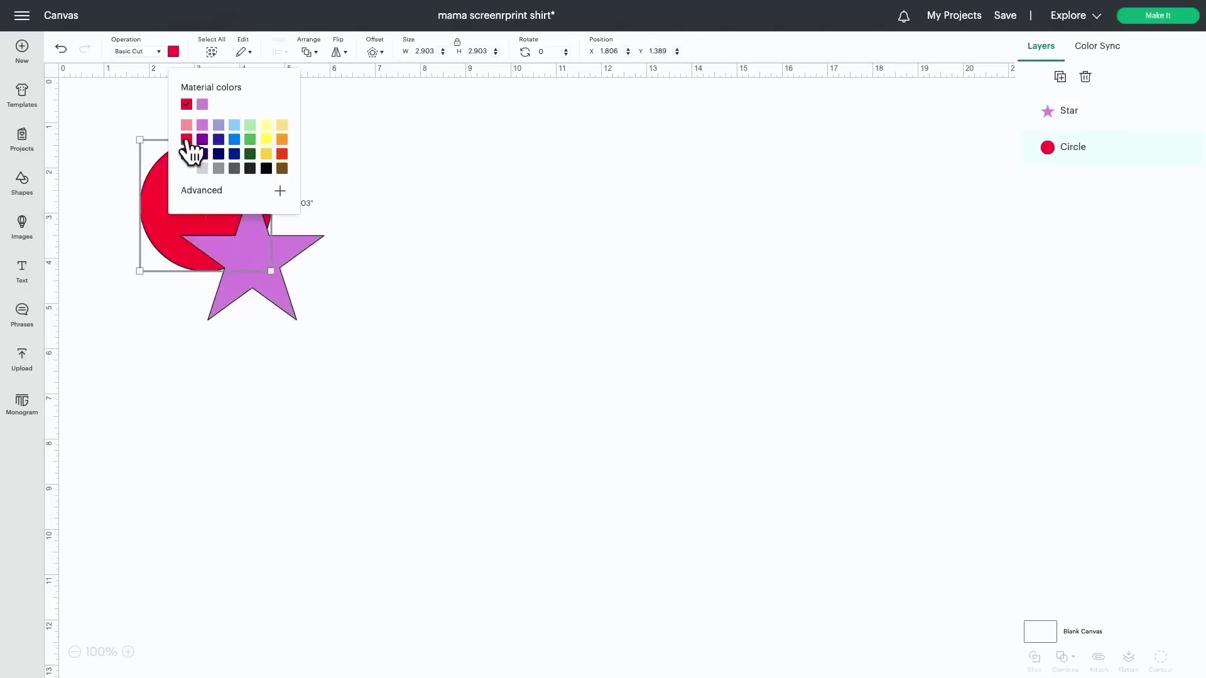
{"action": "left_click", "coordinate": [265, 154]}
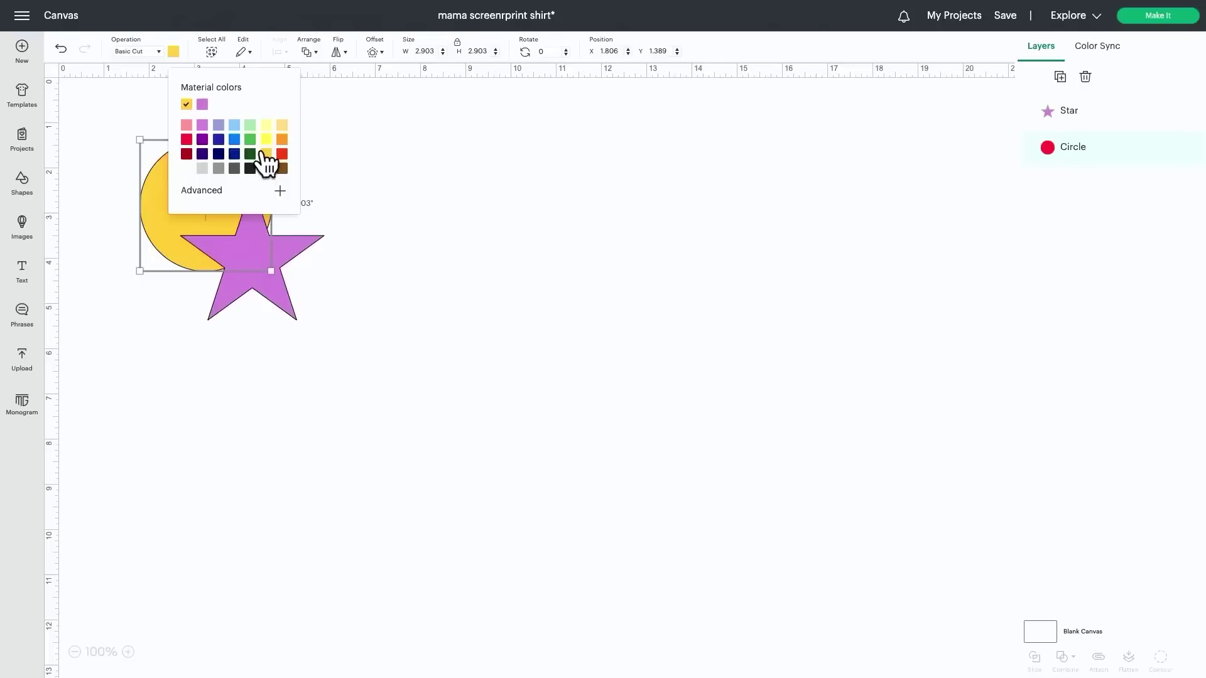
{"action": "left_click", "coordinate": [513, 181]}
- Duplicate the circle-and-star pair three times and arrange the four pairs in a two-by-two grid on the canvas
{"action": "left_click_drag", "start_coordinate": [391, 245], "coordinate": [161, 176]}
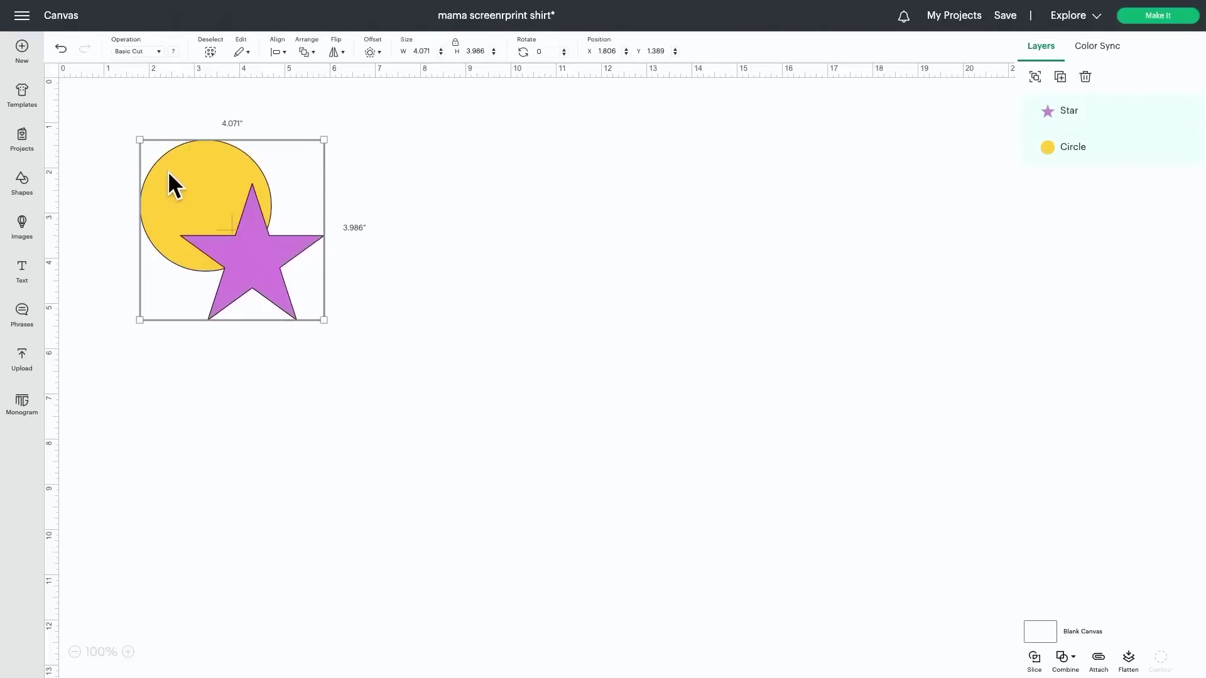
{"action": "left_click", "coordinate": [1060, 76]}
{"action": "left_click_drag", "start_coordinate": [270, 245], "coordinate": [584, 289]}
{"action": "left_click", "coordinate": [1061, 76]}
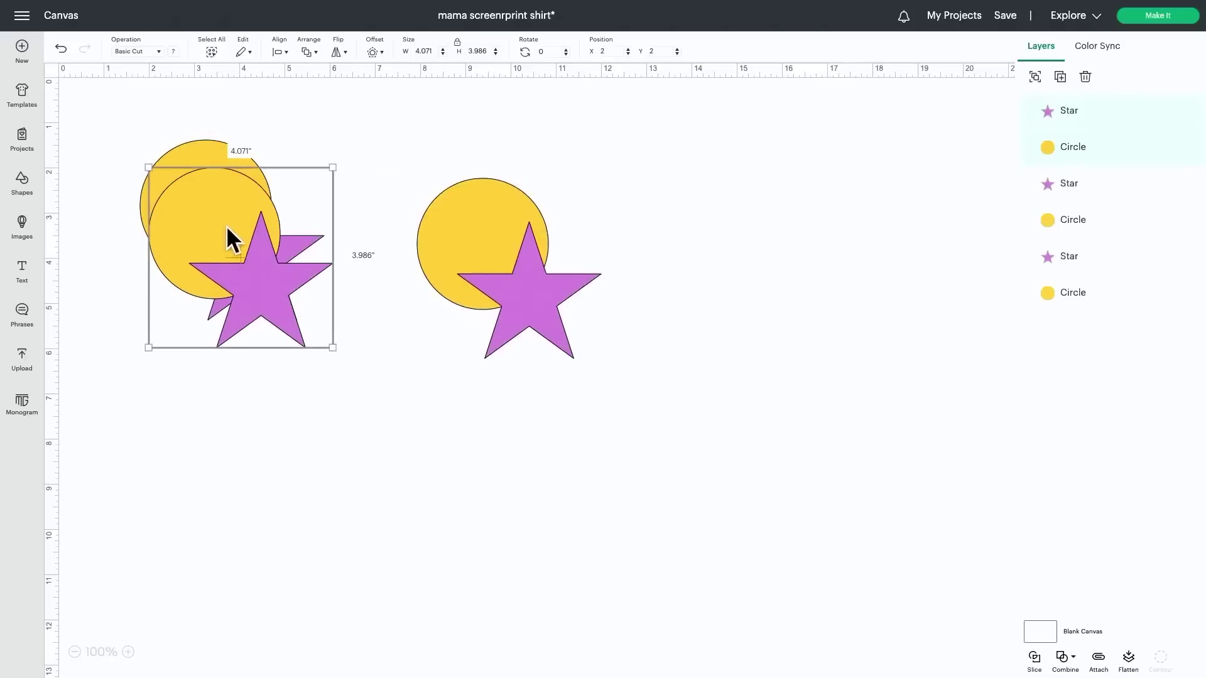
{"action": "left_click_drag", "start_coordinate": [229, 237], "coordinate": [189, 478]}
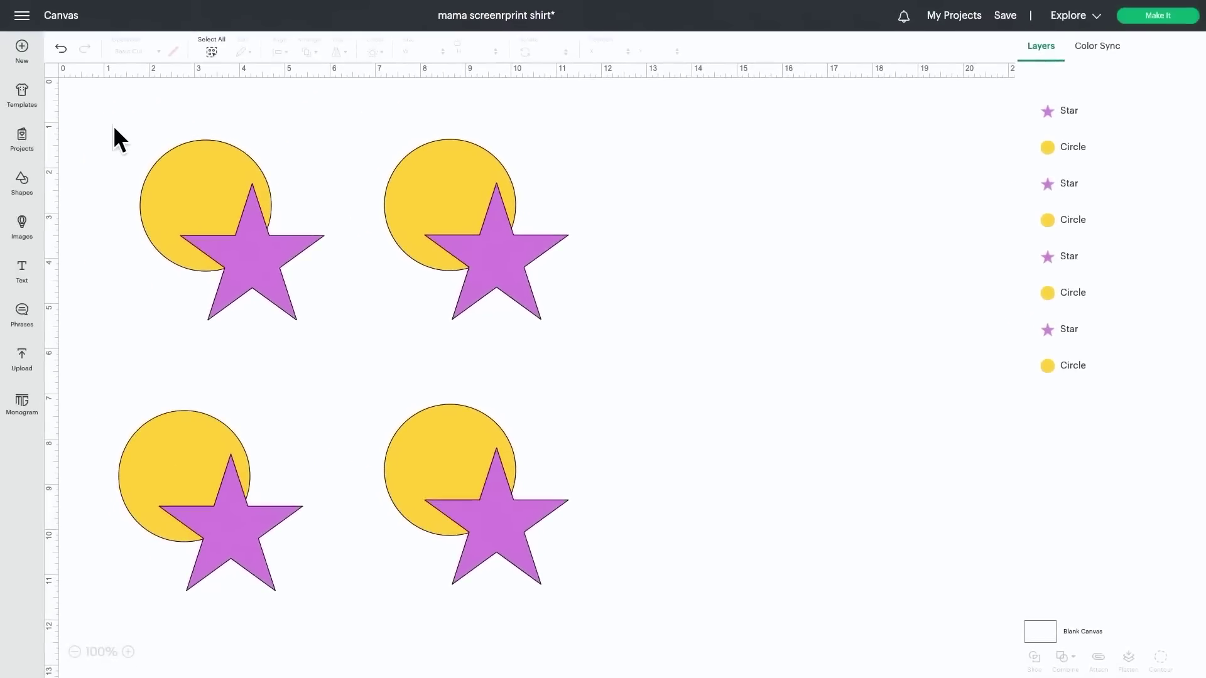
- Weld the upper-left circle and star into a single shape, and undo the weld
{"action": "left_click_drag", "start_coordinate": [113, 127], "coordinate": [321, 338]}
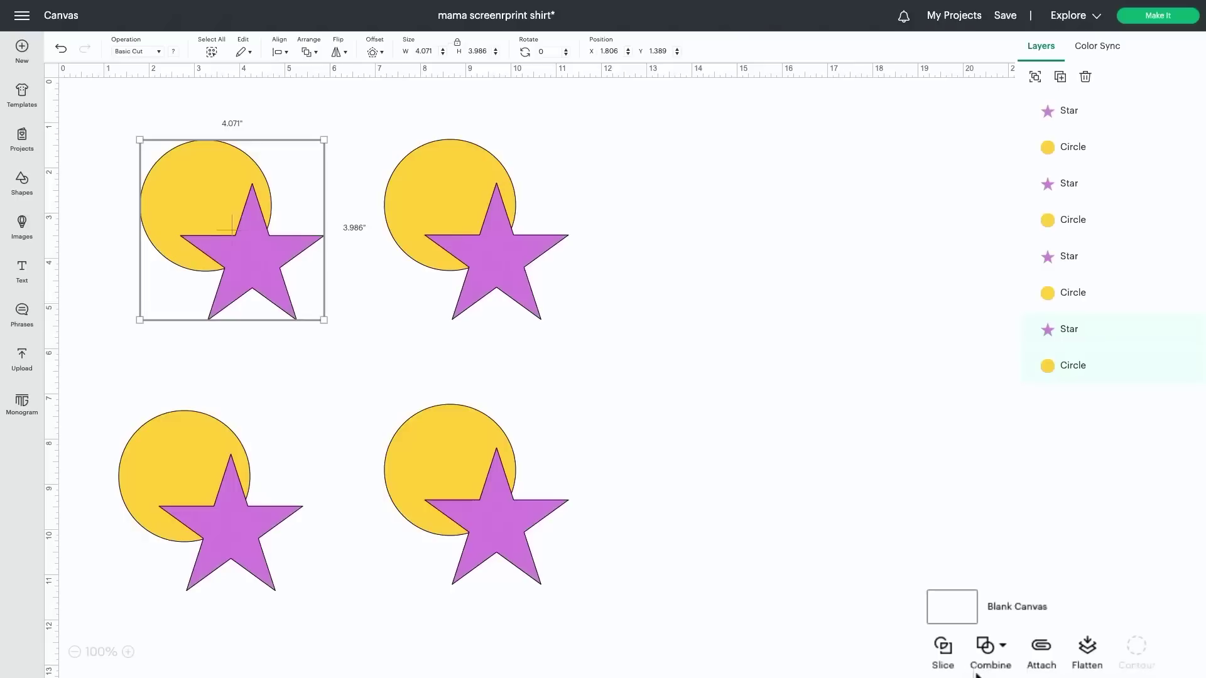
{"action": "left_click", "coordinate": [996, 655]}
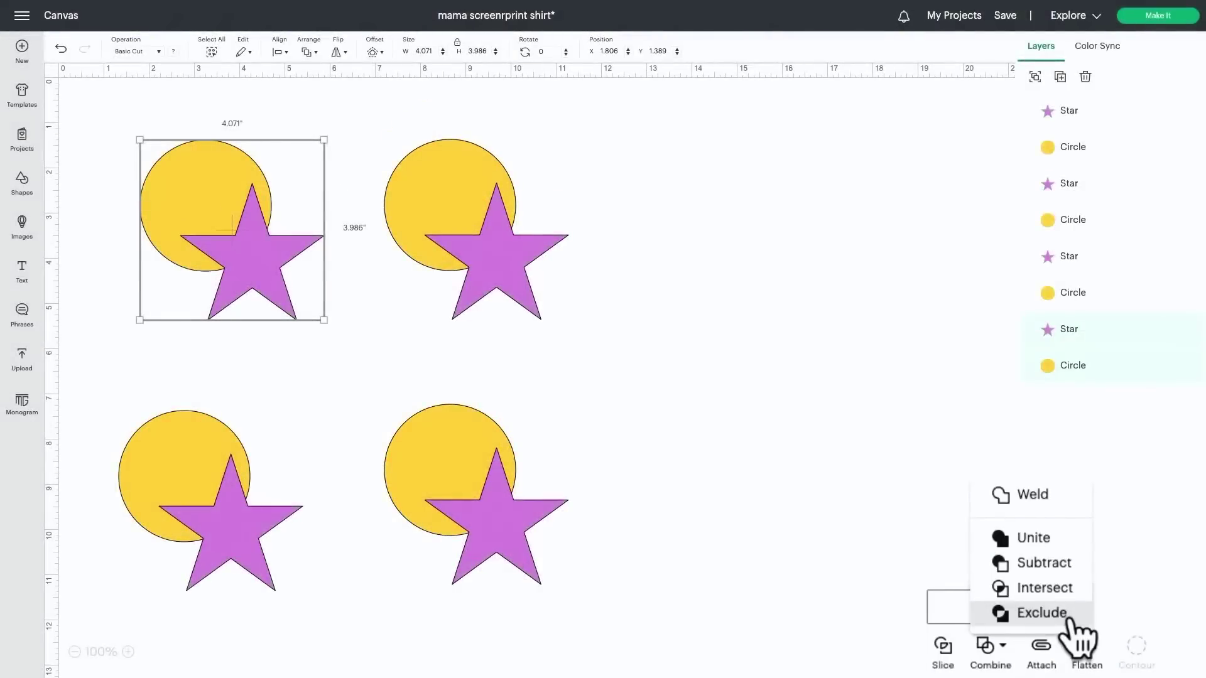
{"action": "left_click", "coordinate": [1048, 496]}
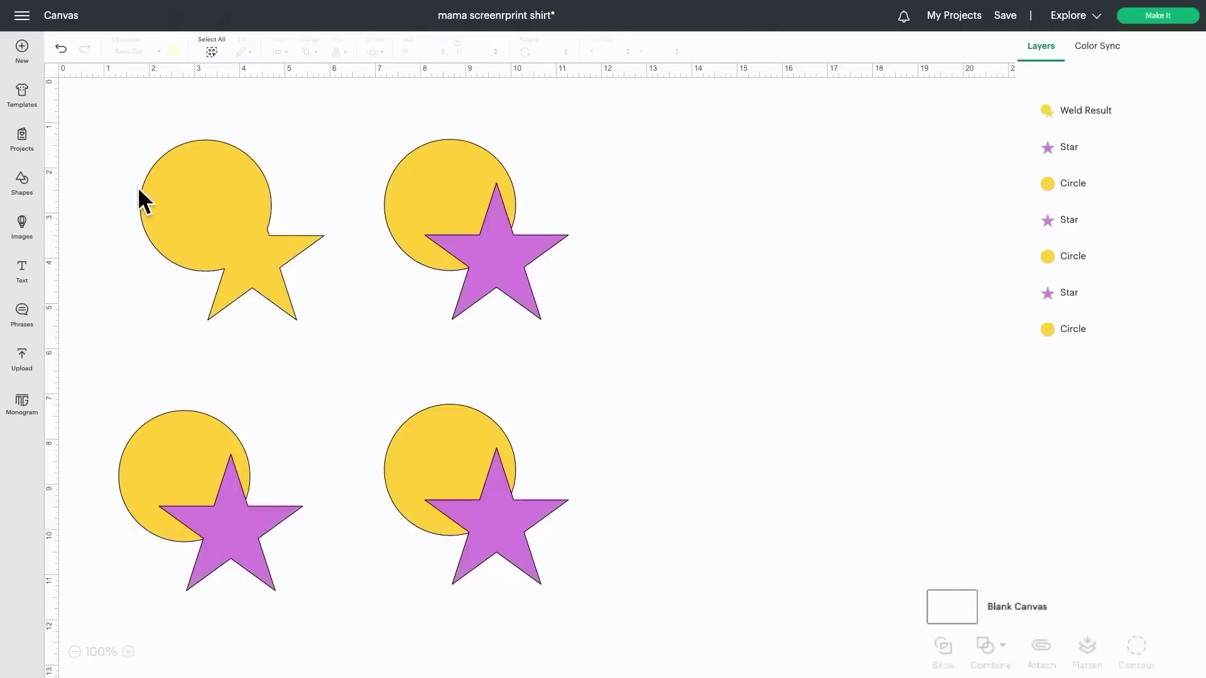
{"action": "left_click", "coordinate": [269, 247]}
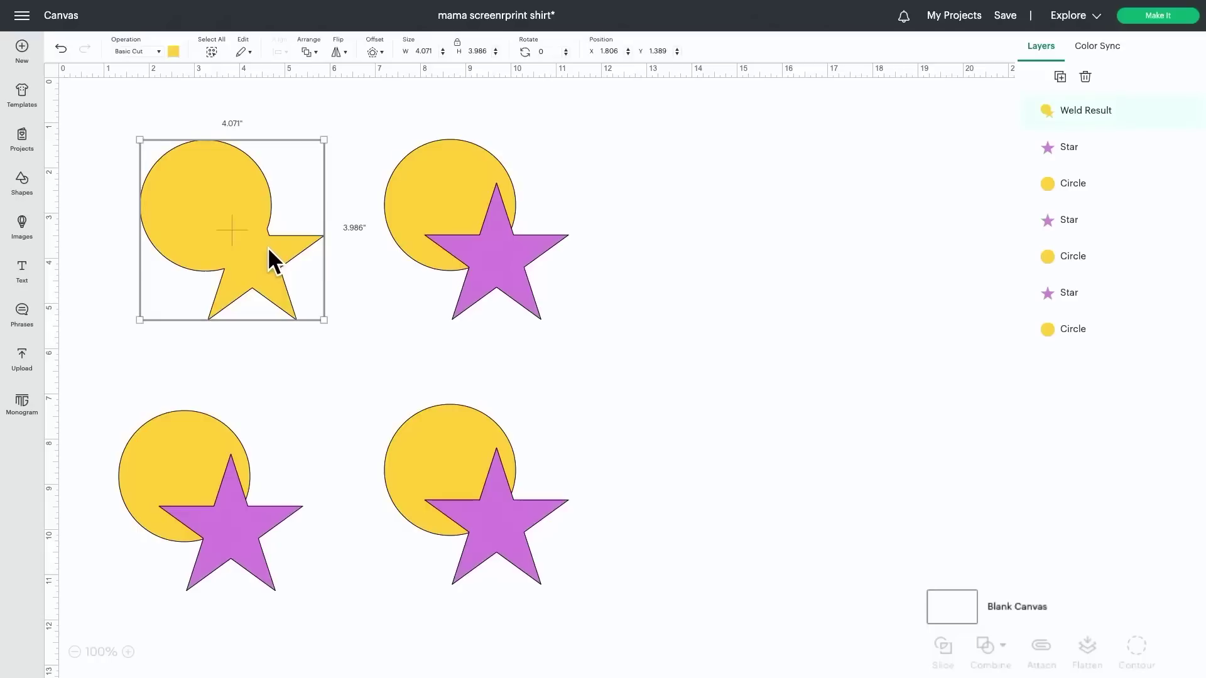
{"action": "left_click", "coordinate": [61, 50]}
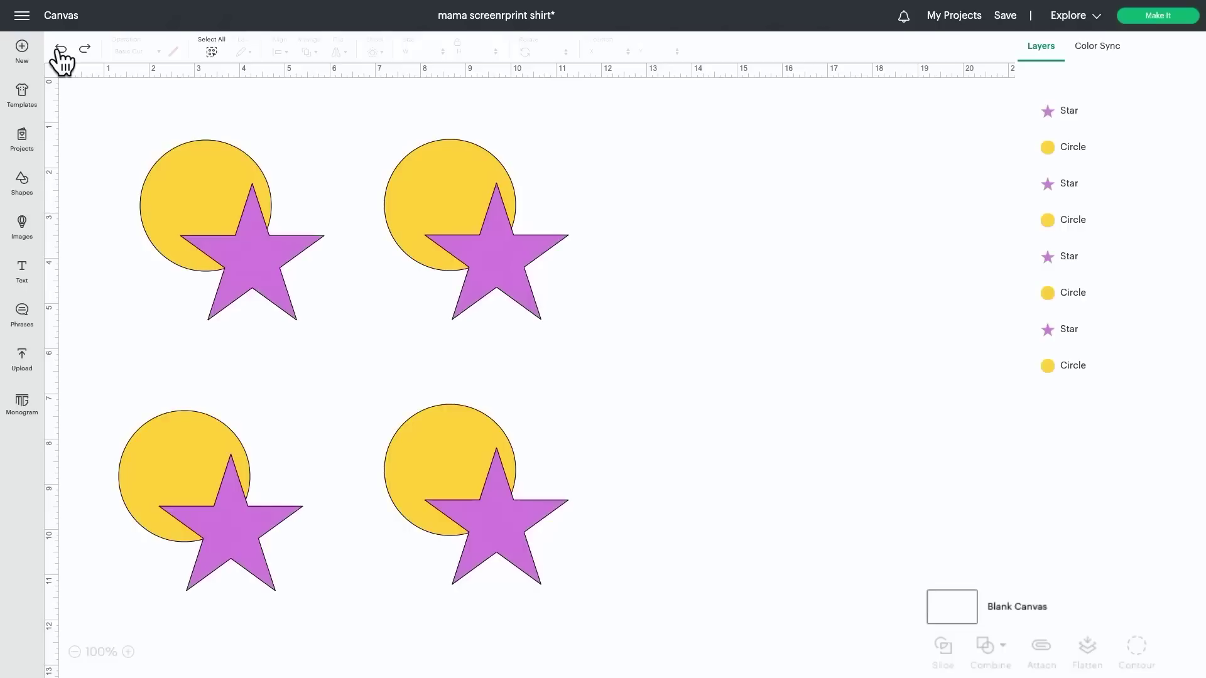
- Combine the upper-left circle and star with Unite
{"action": "left_click_drag", "start_coordinate": [115, 139], "coordinate": [294, 312]}
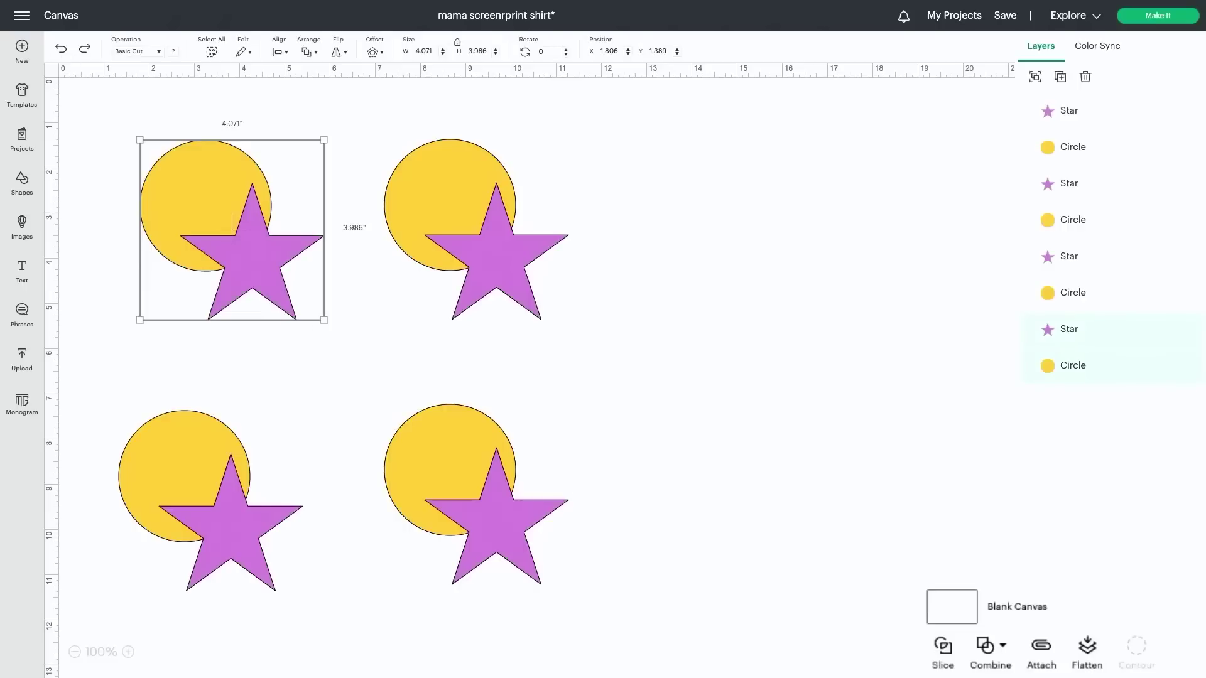
{"action": "left_click", "coordinate": [1013, 658]}
{"action": "left_click", "coordinate": [1033, 541]}
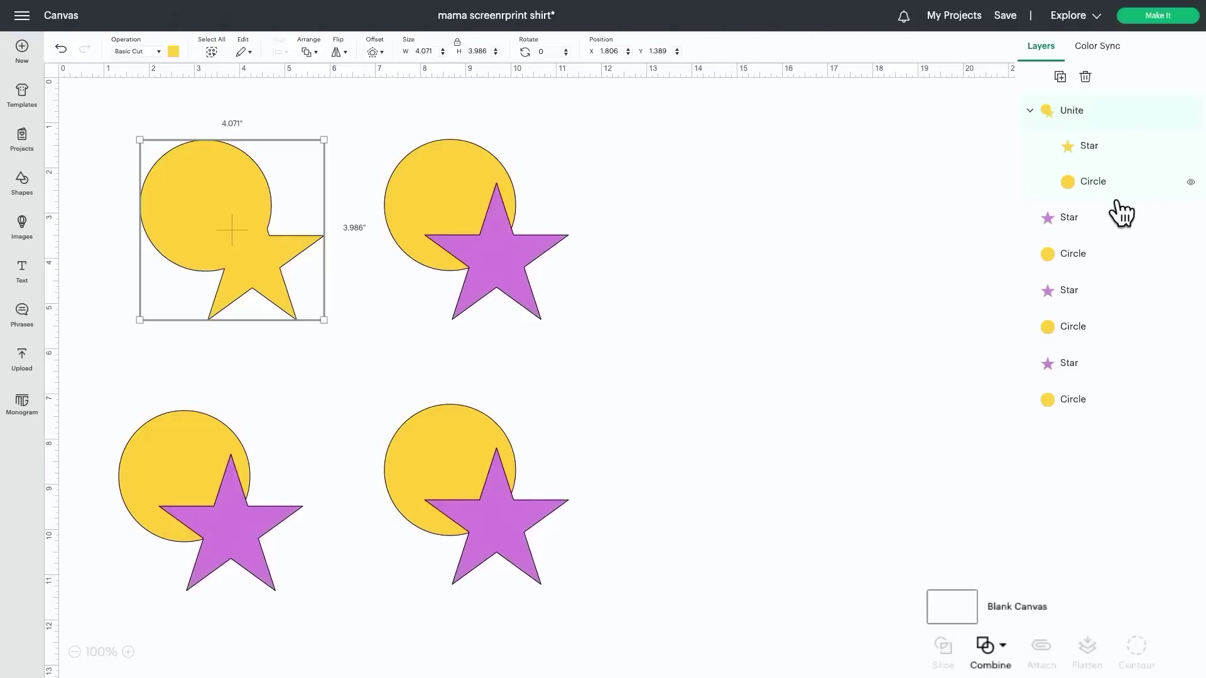
- Rotate the star inside the Unite group about 52 degrees clockwise
{"action": "left_click", "coordinate": [1114, 151]}
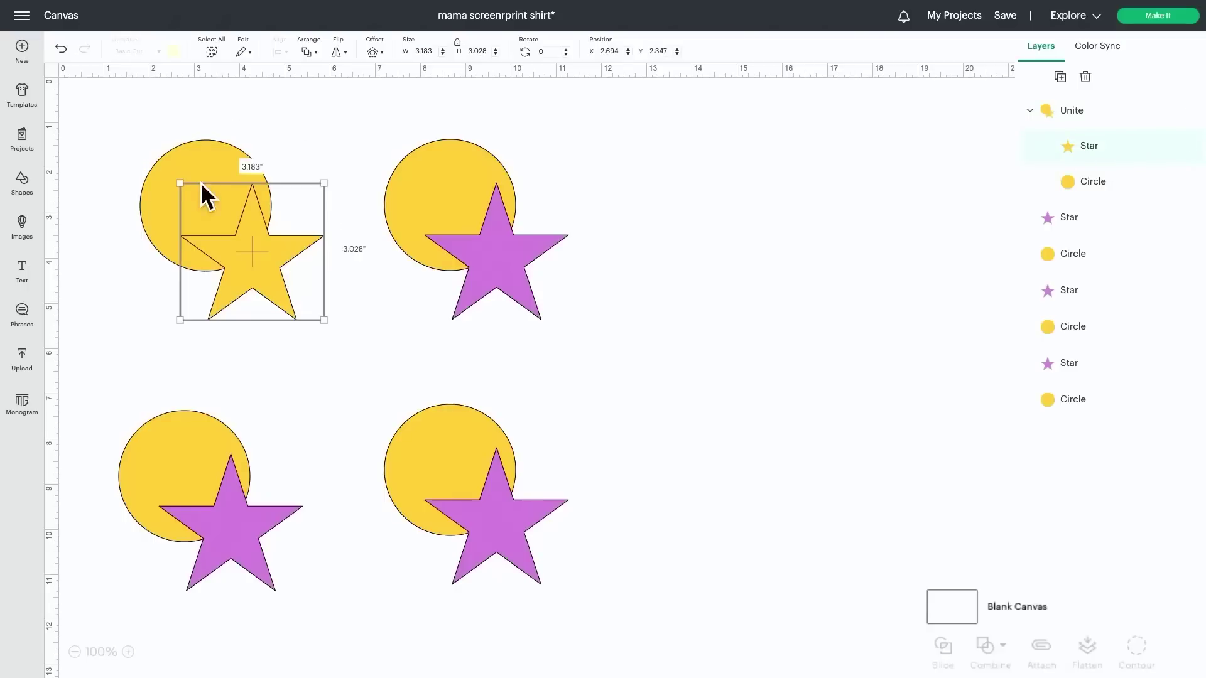
{"action": "left_click_drag", "start_coordinate": [322, 167], "coordinate": [353, 266]}
{"action": "left_click", "coordinate": [341, 139]}
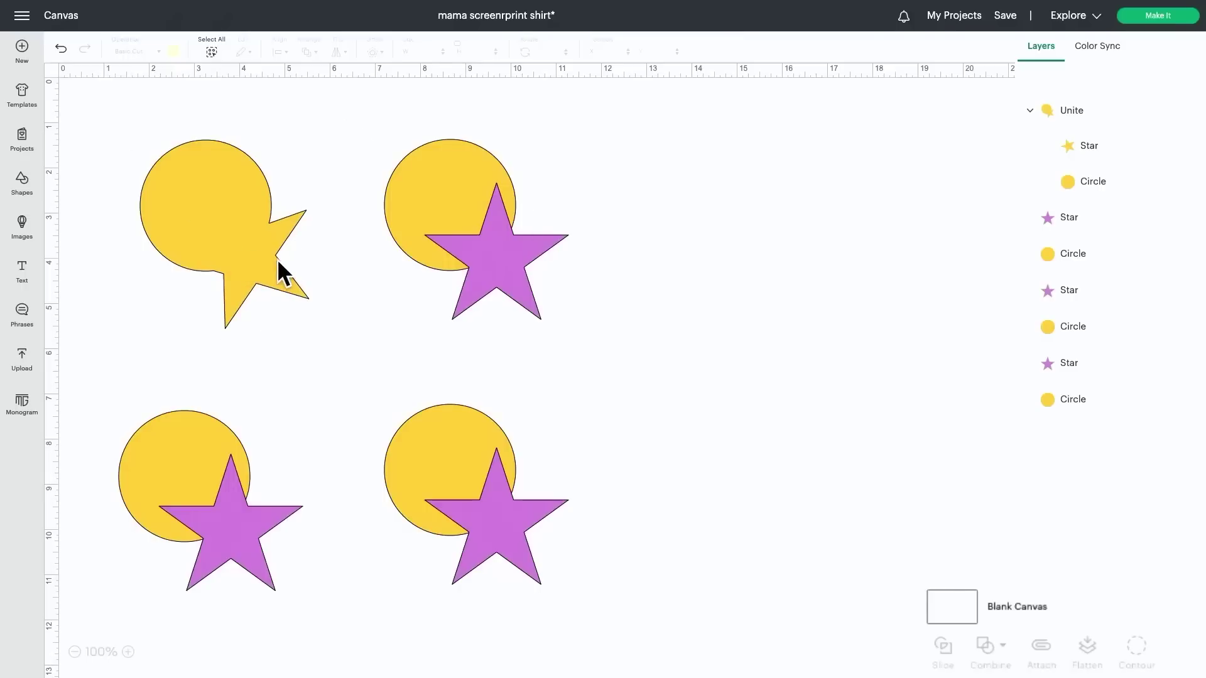
- Move the star in the Unite group up to the circle's upper-right edge and shrink it
{"action": "left_click", "coordinate": [1106, 153]}
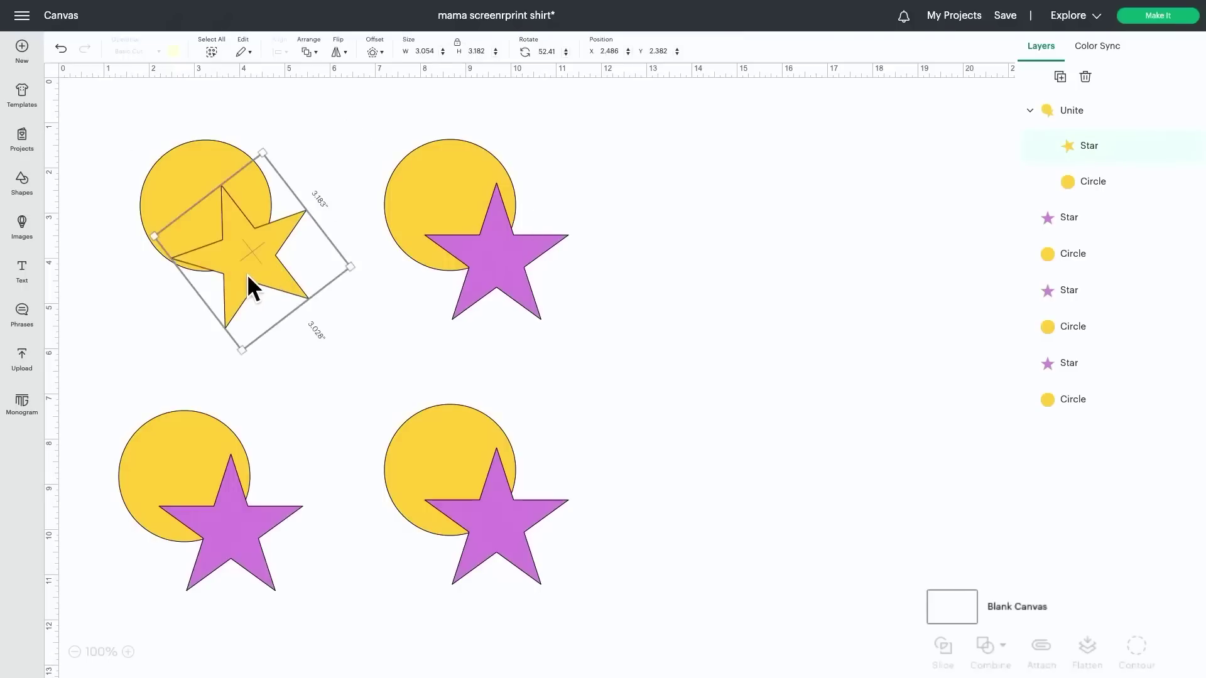
{"action": "left_click_drag", "start_coordinate": [260, 262], "coordinate": [265, 189]}
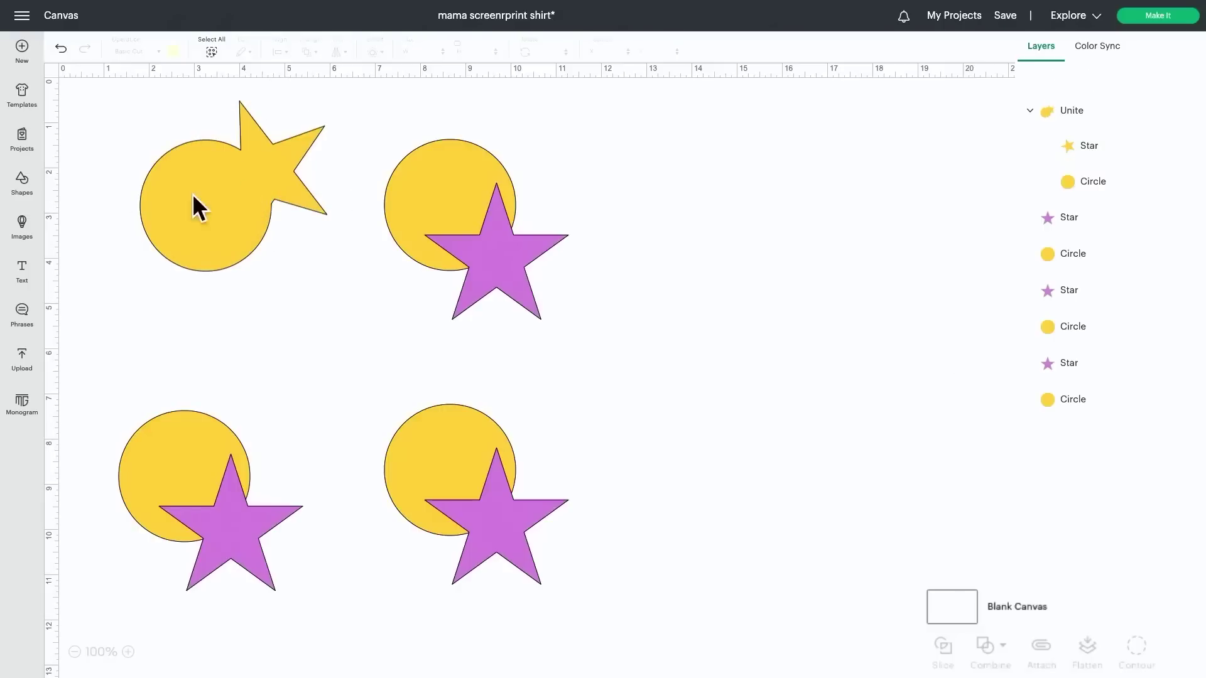
{"action": "left_click", "coordinate": [1062, 154]}
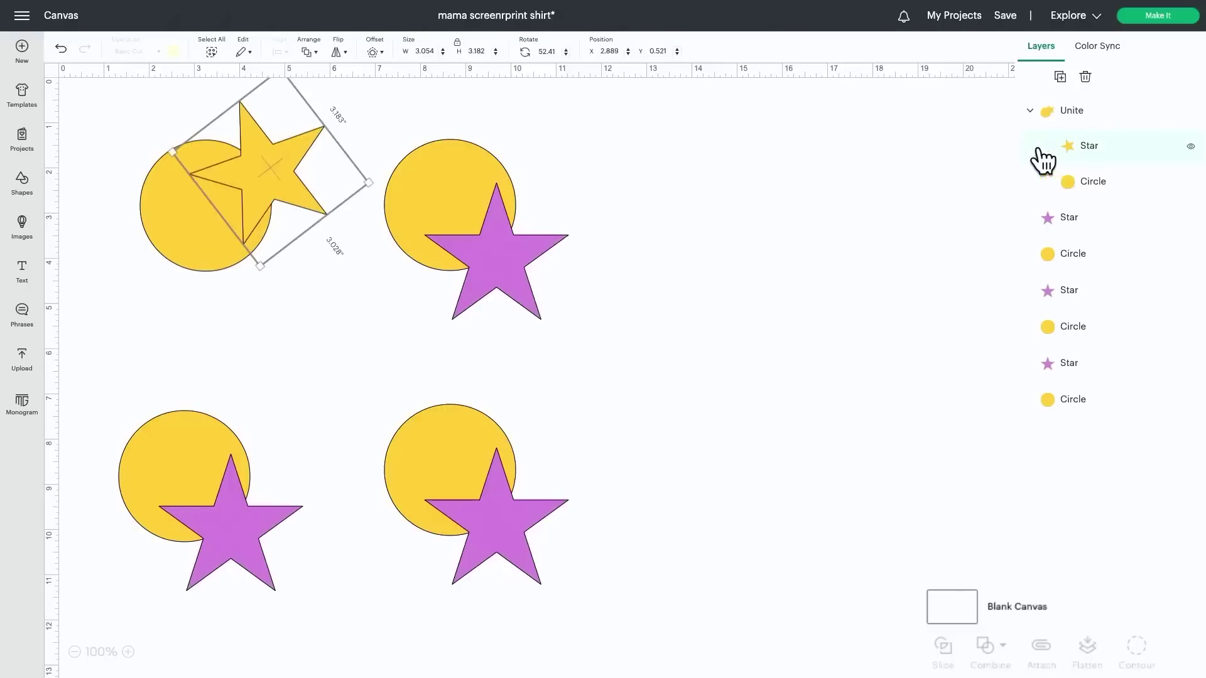
{"action": "left_click_drag", "start_coordinate": [363, 176], "coordinate": [308, 189]}
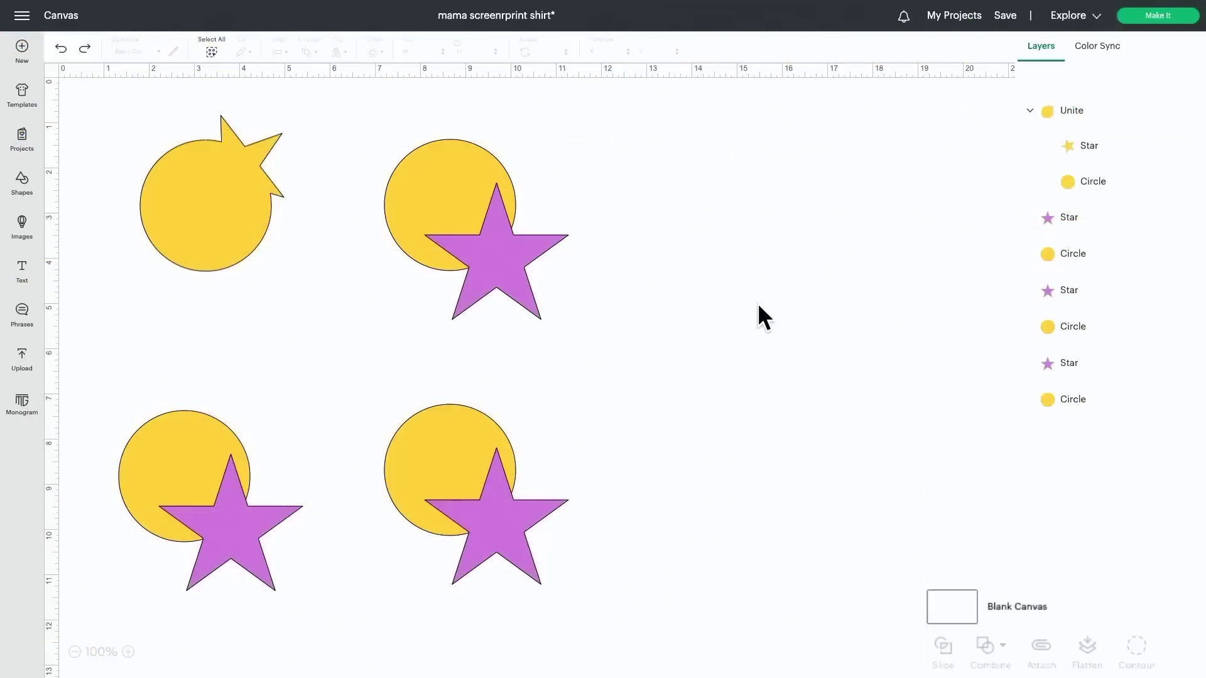
- Combine the upper-right circle and star with Subtract to cut the star out of the circle
{"action": "left_click_drag", "start_coordinate": [635, 308], "coordinate": [448, 196]}
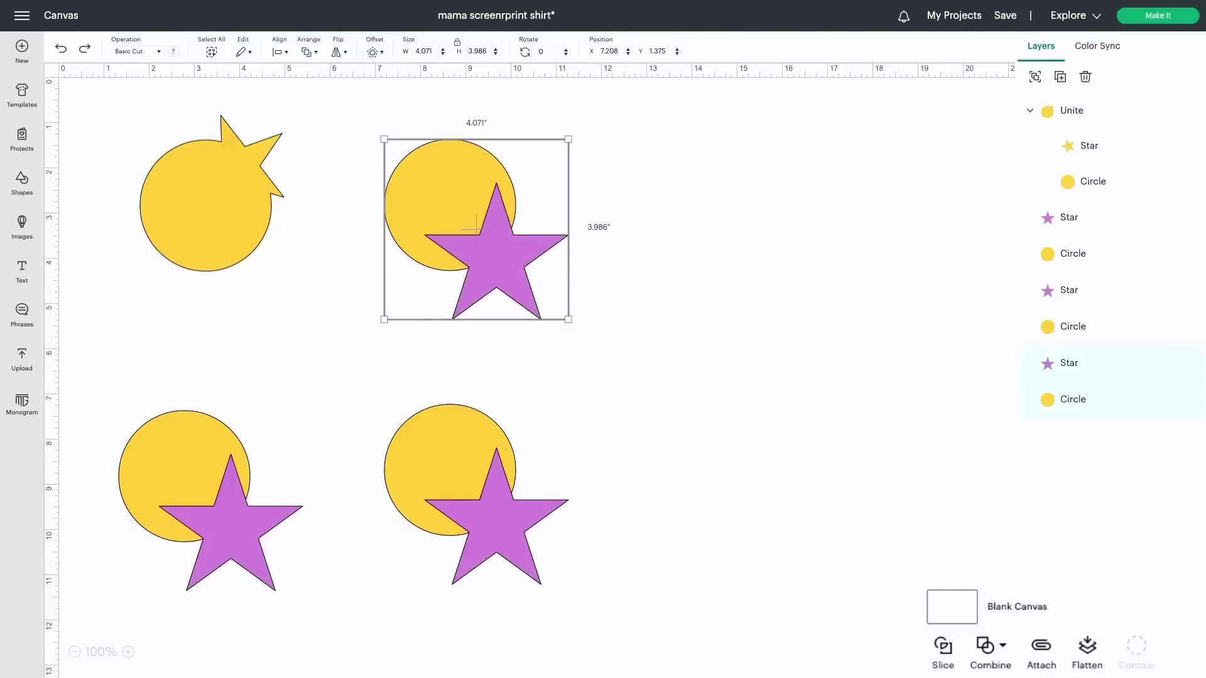
{"action": "left_click", "coordinate": [991, 657]}
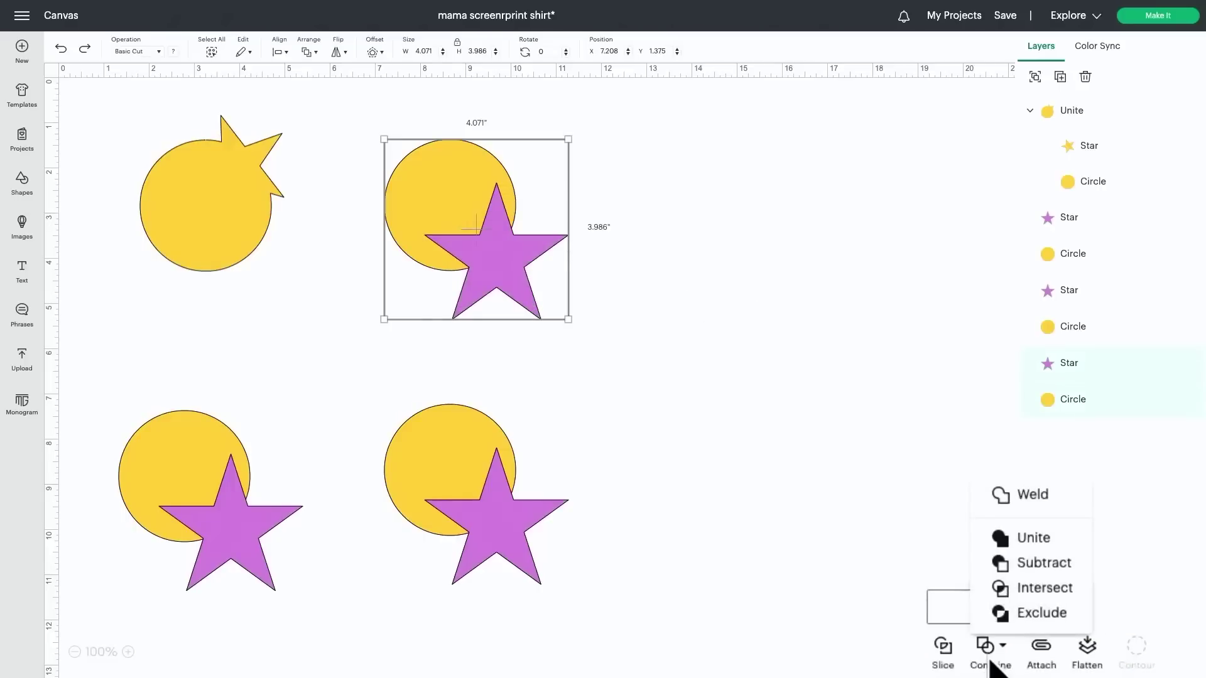
{"action": "left_click", "coordinate": [1008, 564]}
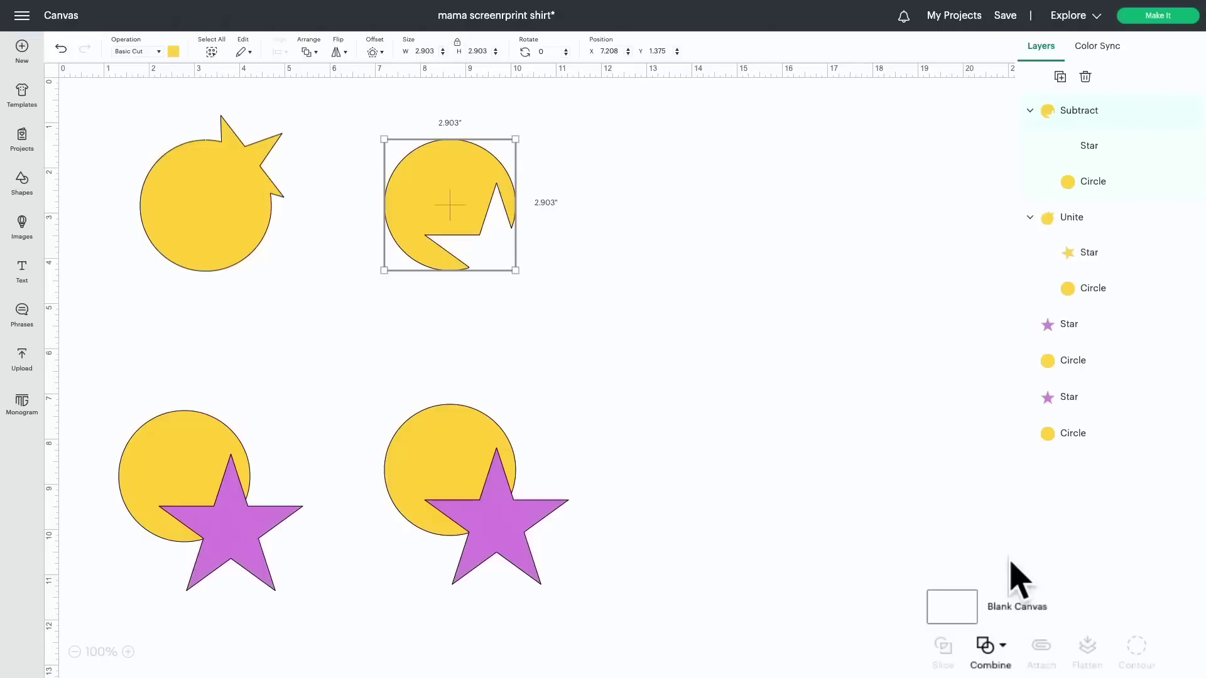
{"action": "left_click", "coordinate": [685, 377]}
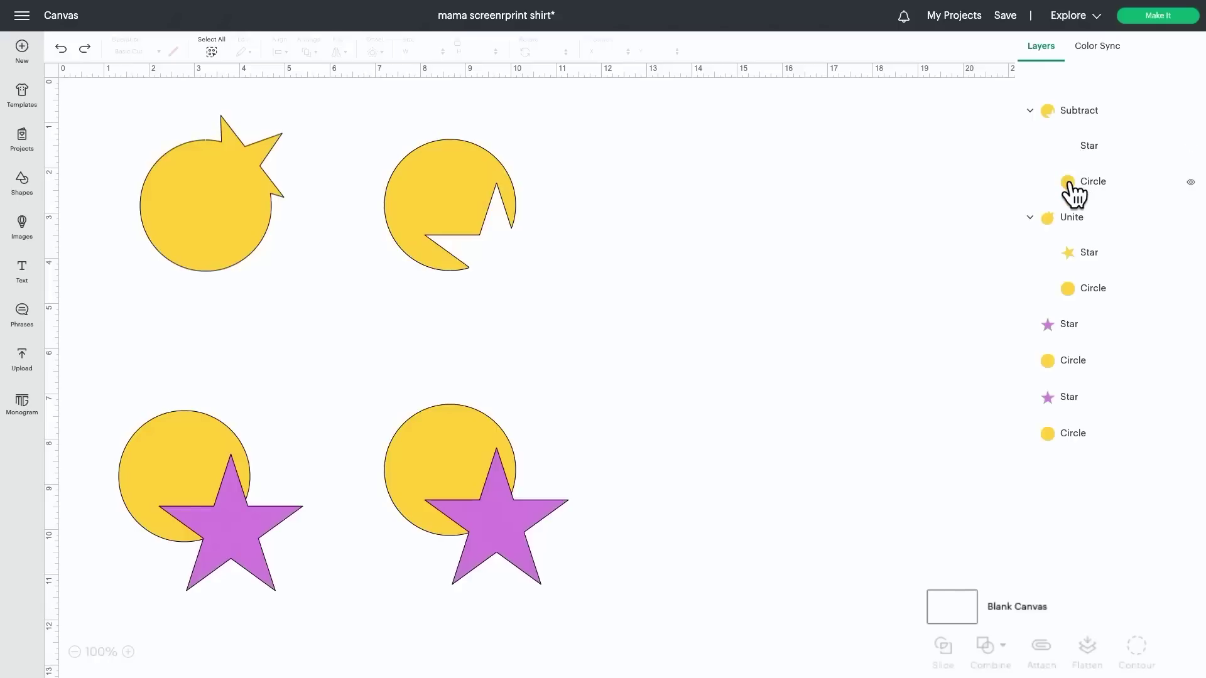
- Move the star inside the Subtract group so its cutout is centered in the circle
{"action": "left_click", "coordinate": [1068, 156]}
{"action": "scroll", "coordinate": [569, 299], "scroll_direction": "down", "scroll_amount": 1}
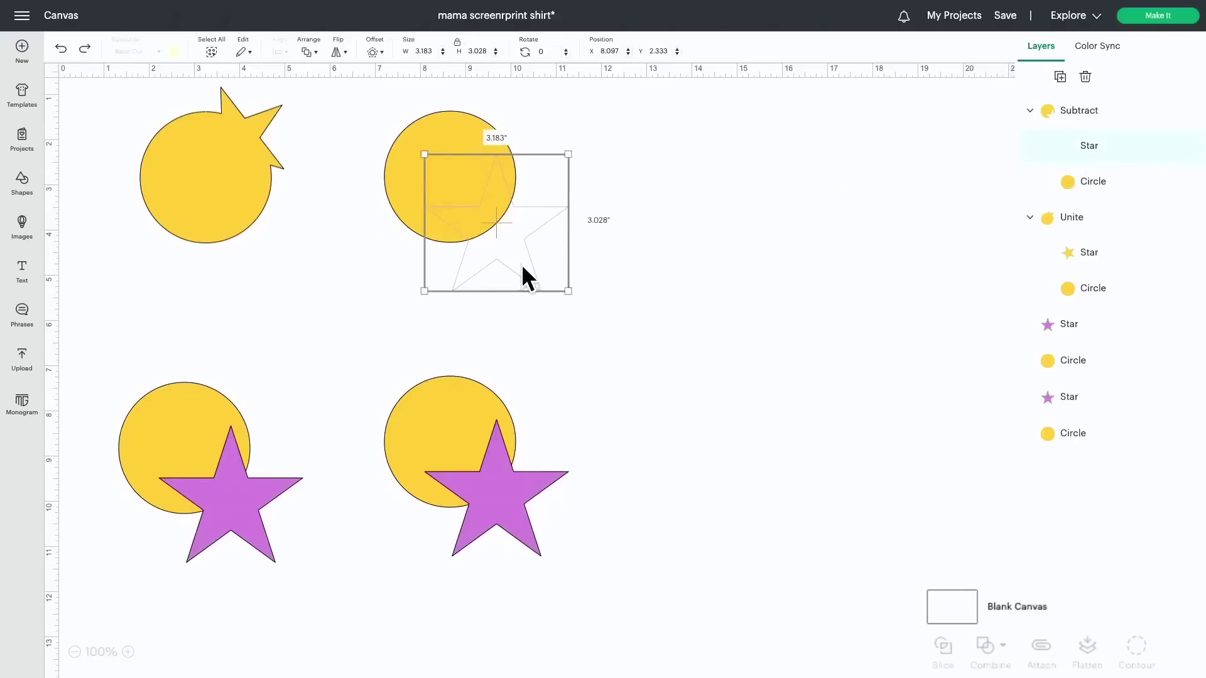
{"action": "scroll", "coordinate": [498, 249], "scroll_direction": "up", "scroll_amount": 1}
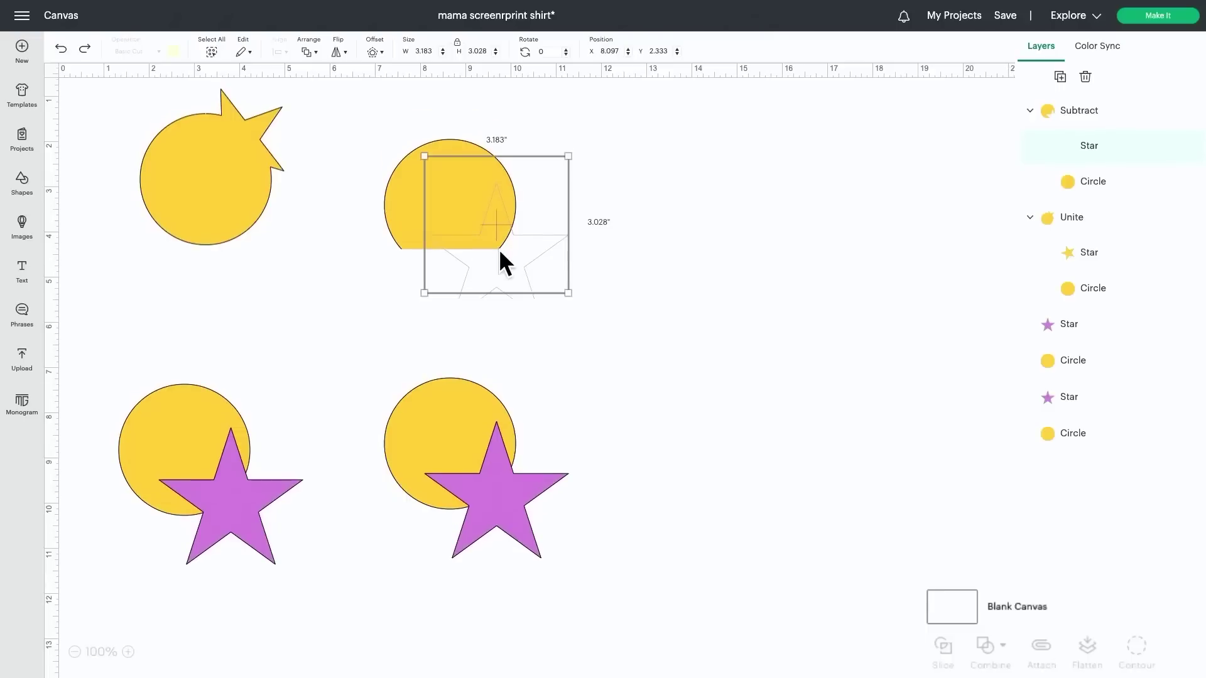
{"action": "key", "text": "Escape"}
{"action": "left_click", "coordinate": [1129, 157]}
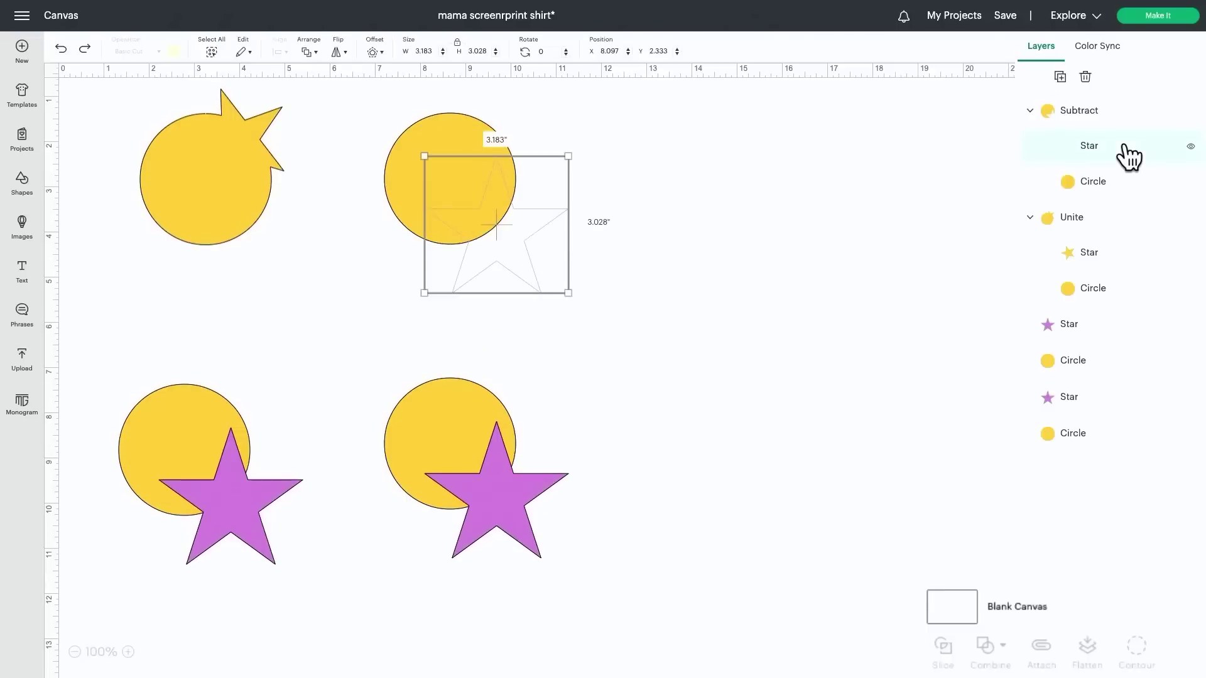
{"action": "left_click_drag", "start_coordinate": [516, 217], "coordinate": [473, 170]}
{"action": "key", "text": "Escape"}
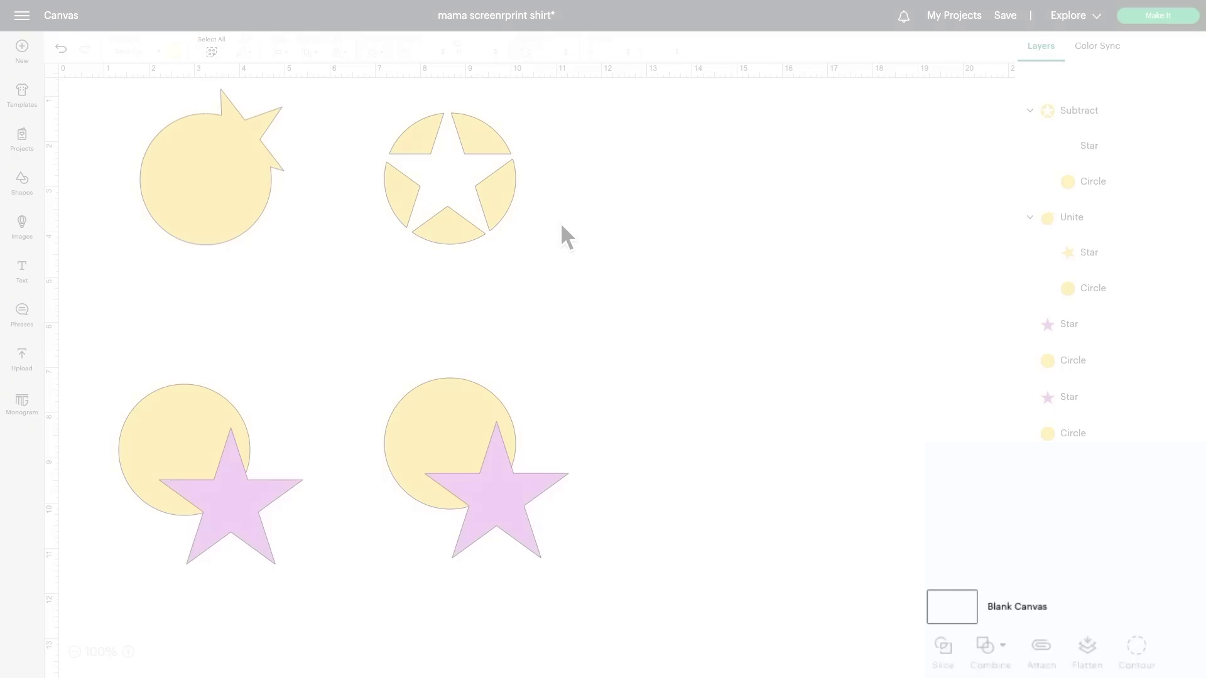
- Combine the lower-left circle and star with Intersect, and shift the star inside that group left and slightly up over the circle
{"action": "left_click_drag", "start_coordinate": [307, 598], "coordinate": [113, 374]}
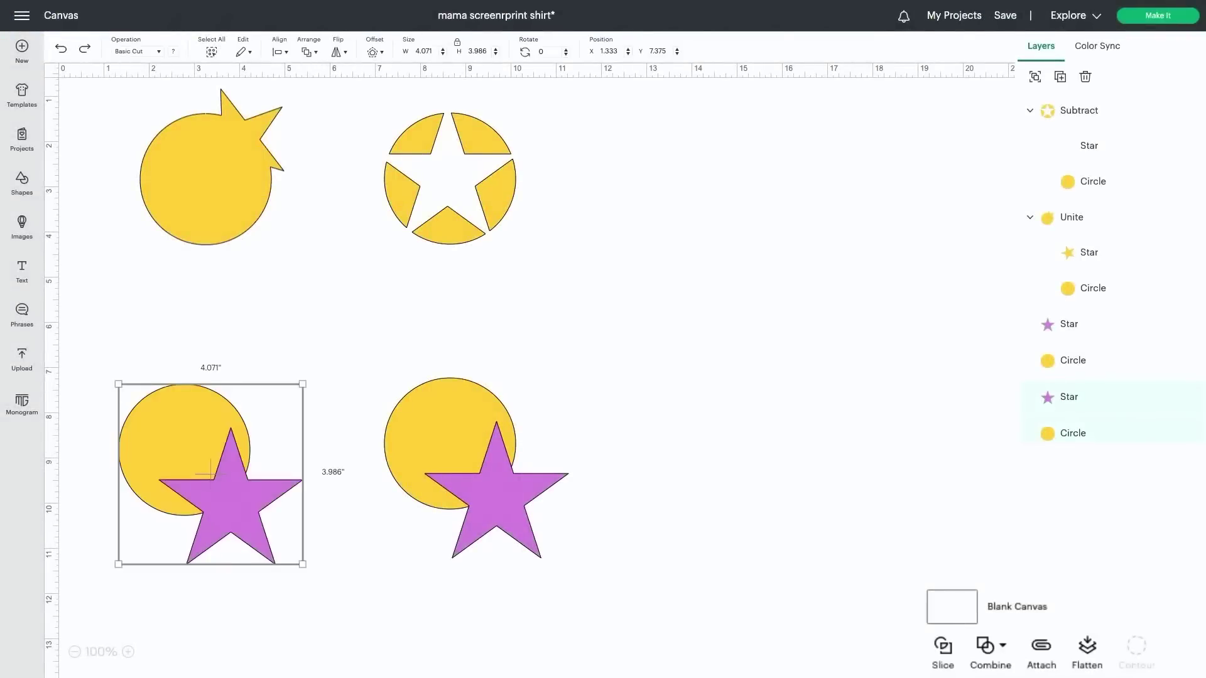
{"action": "left_click", "coordinate": [1002, 650]}
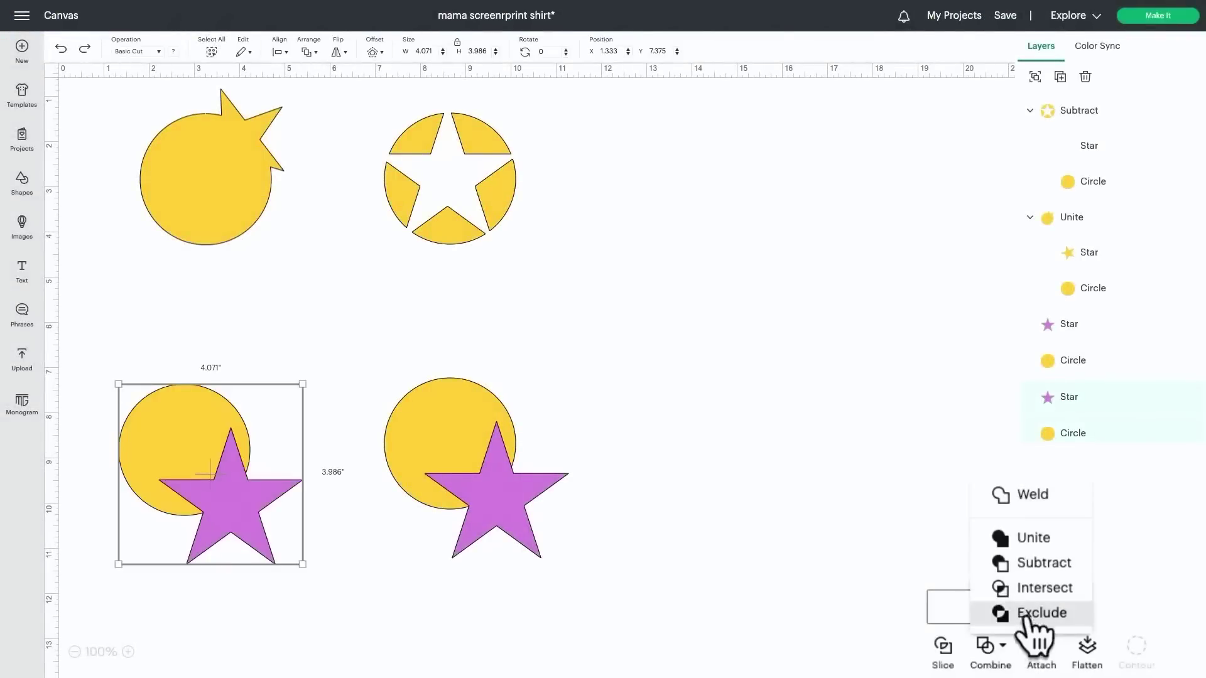
{"action": "left_click", "coordinate": [1037, 590]}
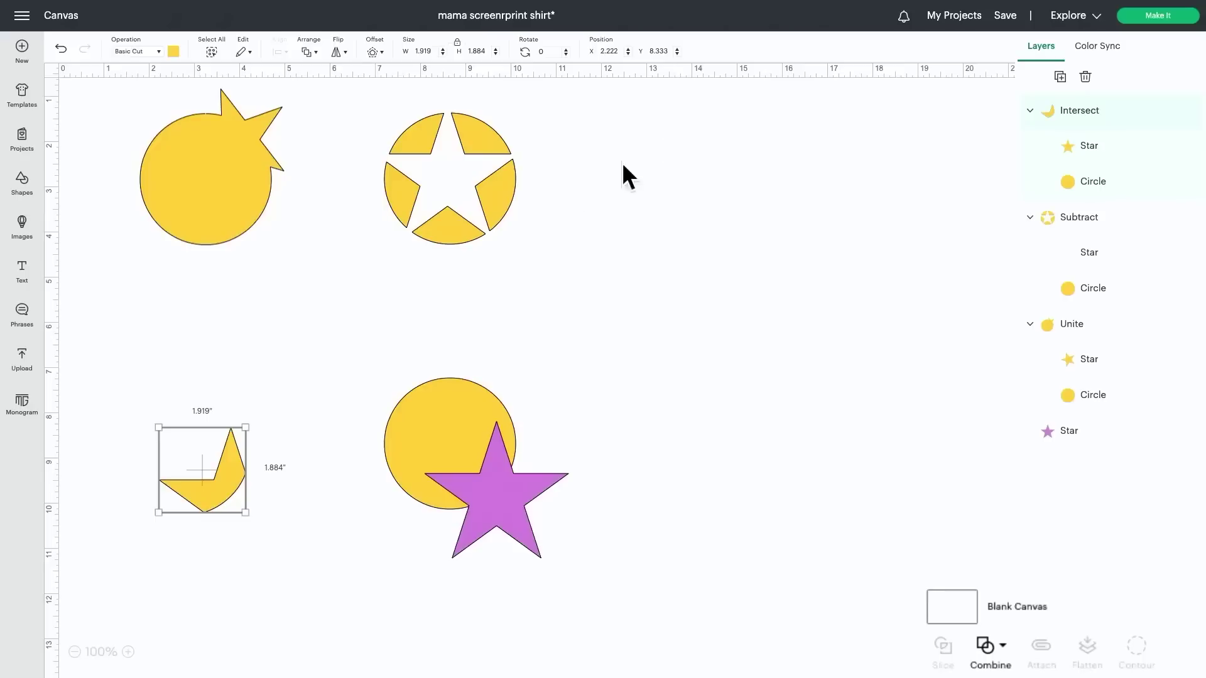
{"action": "left_click", "coordinate": [1094, 151]}
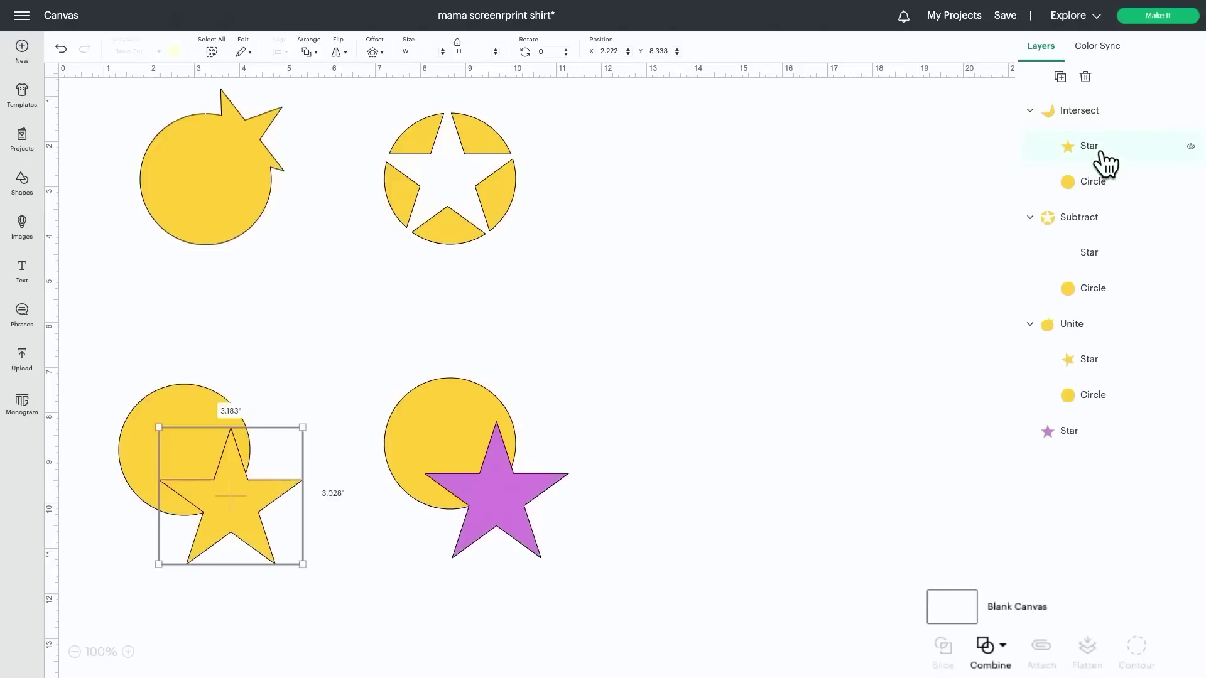
{"action": "left_click", "coordinate": [244, 489]}
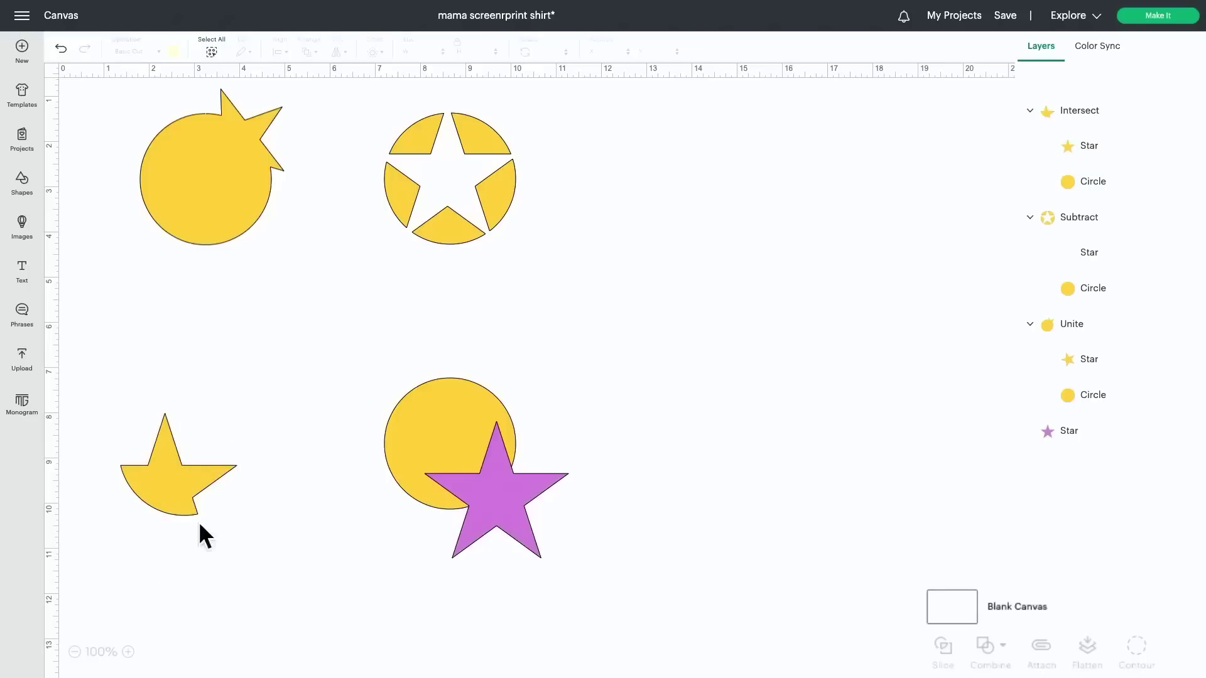
- Combine the lower-right circle and purple star with Exclude, and move the star inside that group left and up to align with the circle
{"action": "left_click_drag", "start_coordinate": [619, 587], "coordinate": [367, 342]}
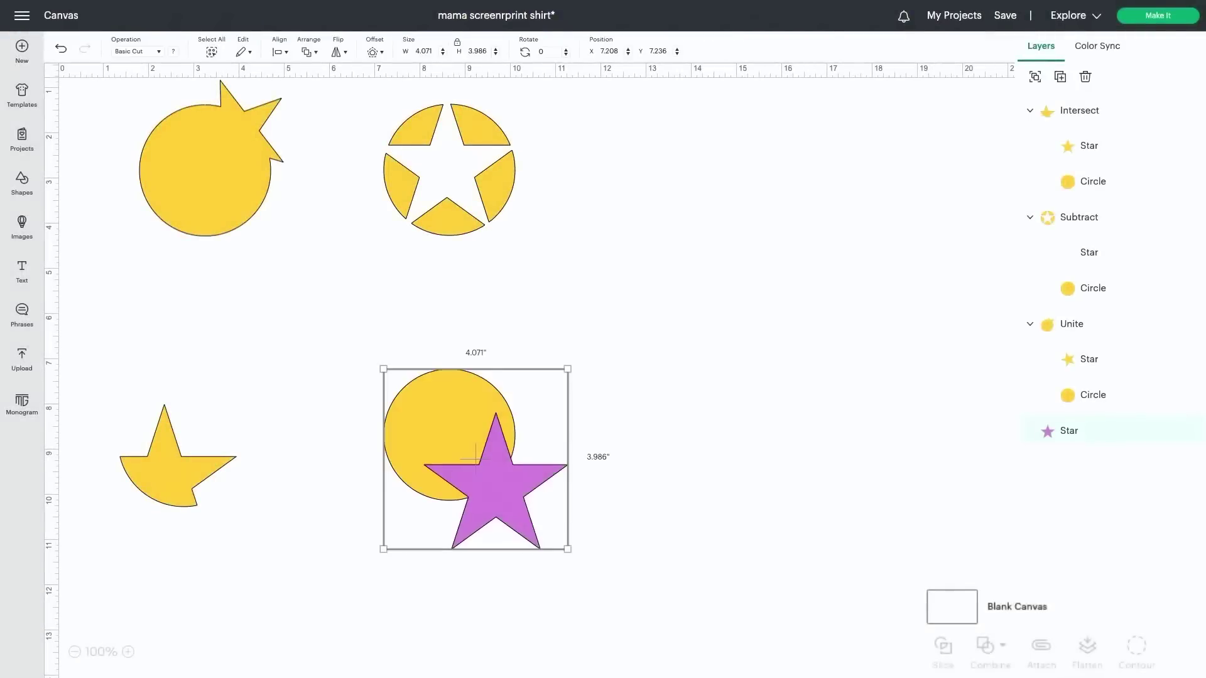
{"action": "left_click", "coordinate": [996, 646]}
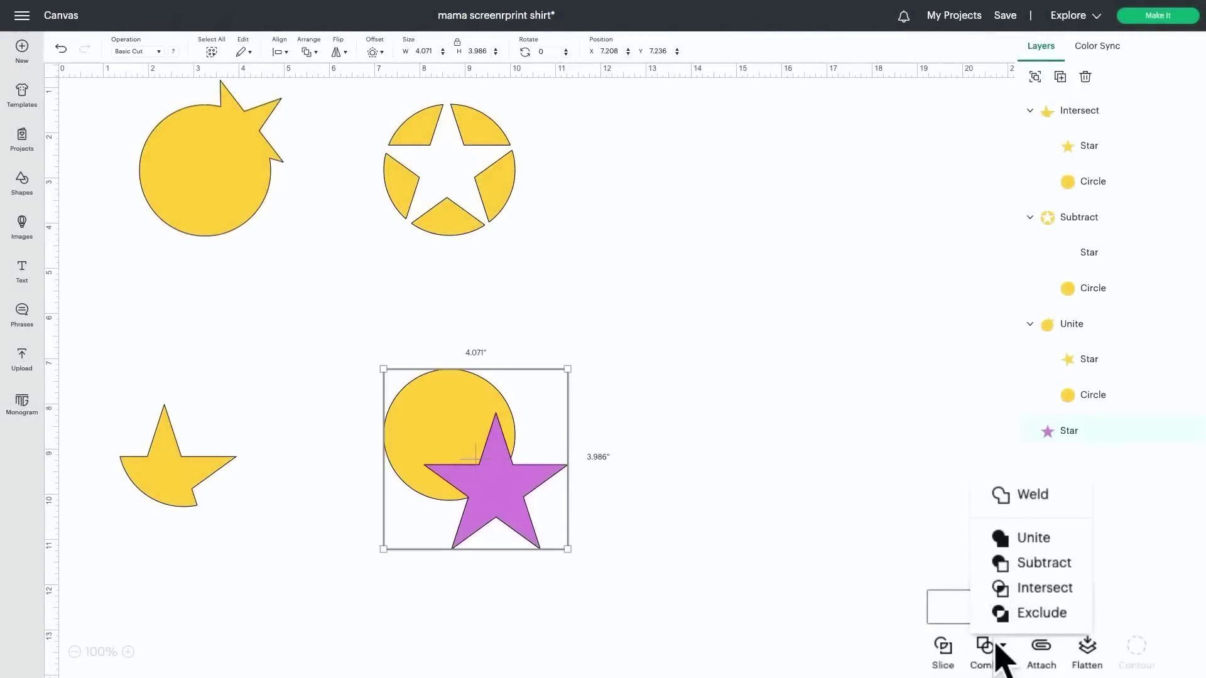
{"action": "left_click", "coordinate": [999, 615]}
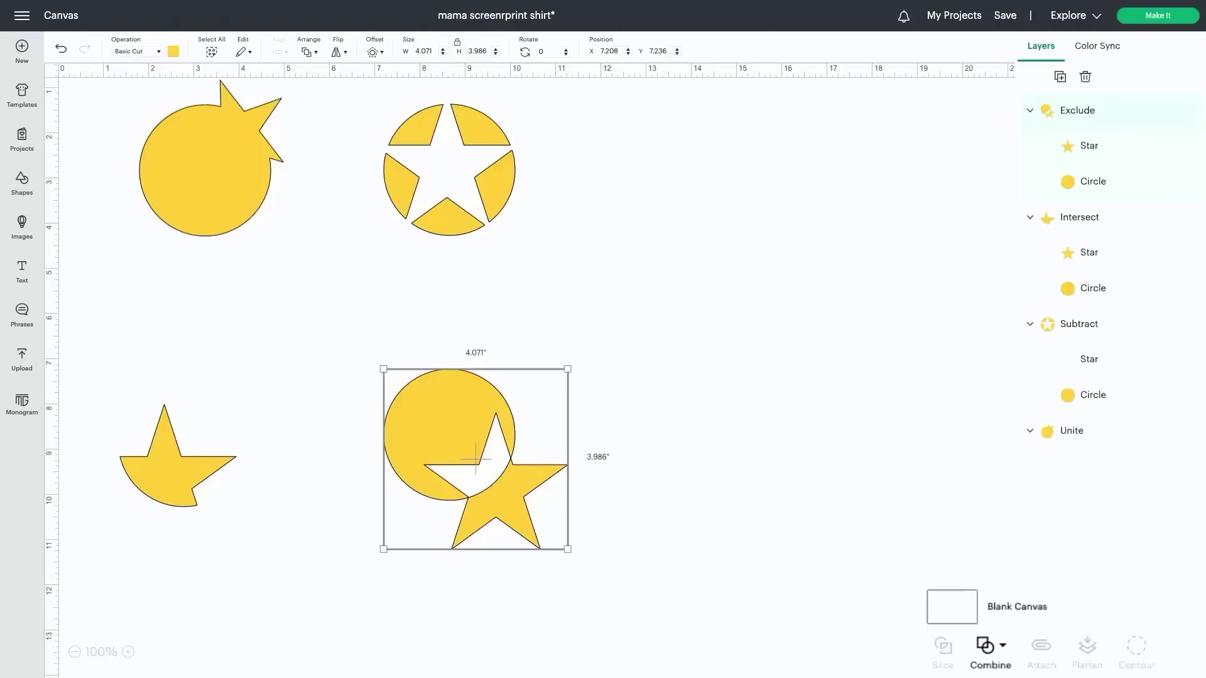
{"action": "left_click", "coordinate": [1096, 150]}
{"action": "left_click_drag", "start_coordinate": [523, 514], "coordinate": [475, 492]}
{"action": "left_click", "coordinate": [593, 511]}
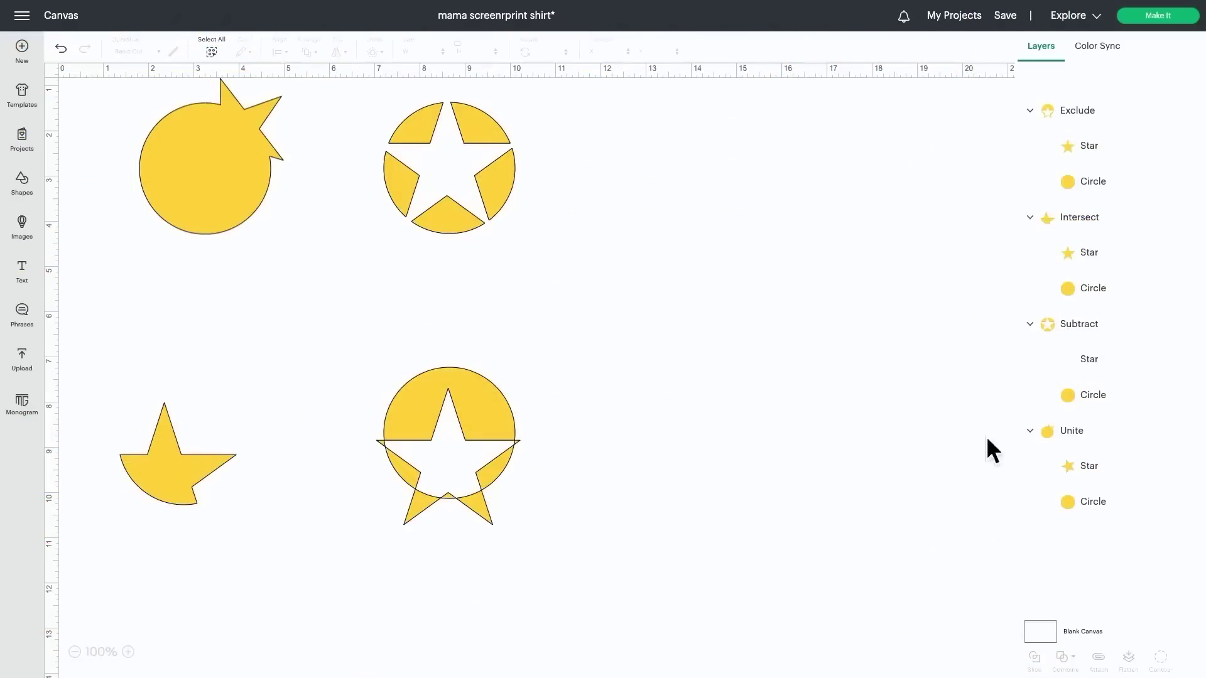
- Merge the layers of the Unite group made from the upper-left circle and star
{"action": "left_click", "coordinate": [1138, 443]}
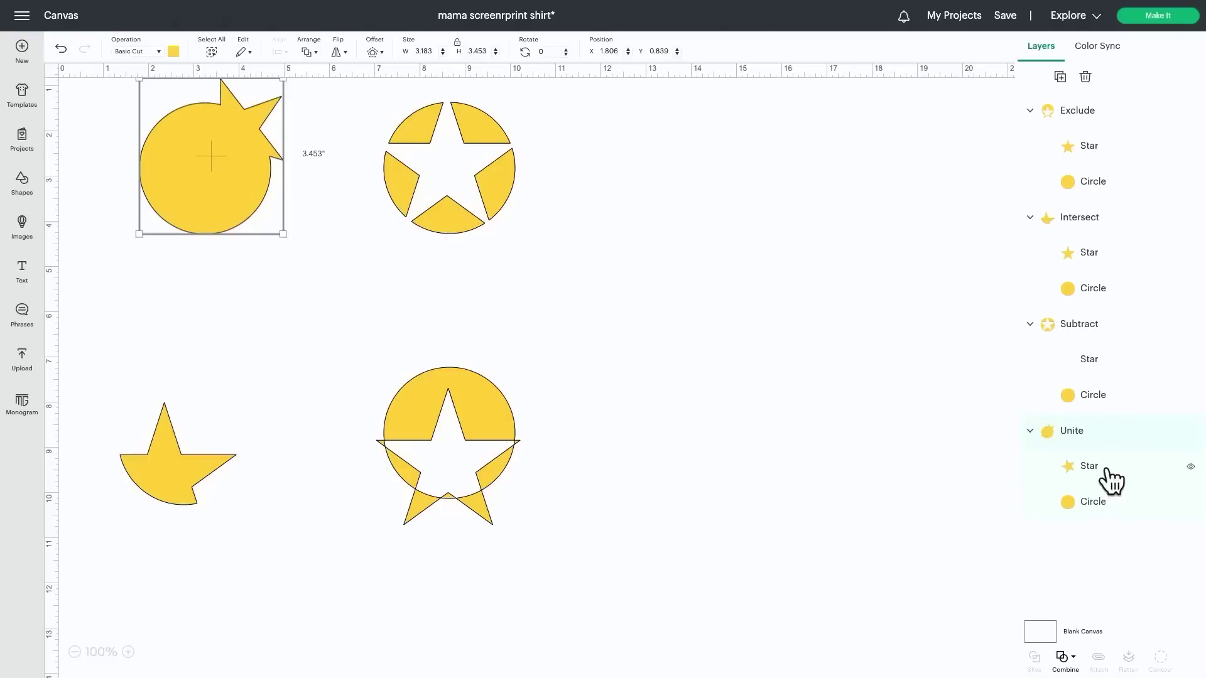
{"action": "left_click", "coordinate": [1062, 665]}
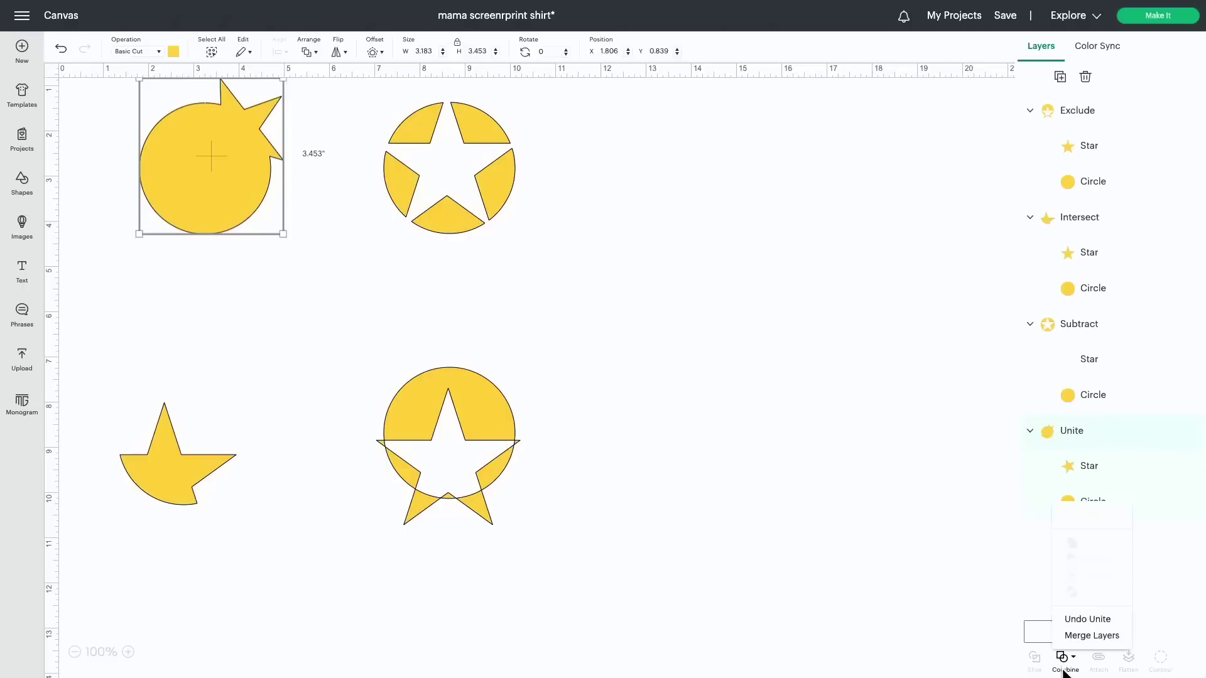
{"action": "left_click", "coordinate": [1068, 636]}
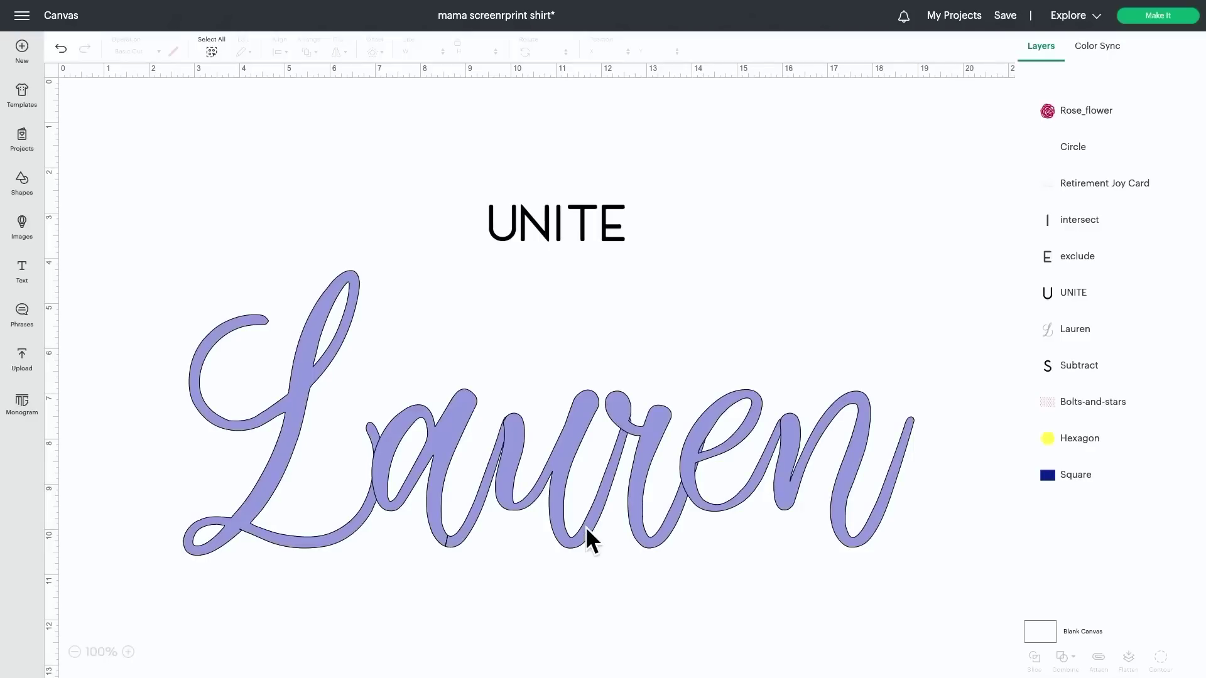
- Combine the overlapping letters of the purple script name with Unite, and undo that Unite
{"action": "left_click_drag", "start_coordinate": [906, 586], "coordinate": [259, 348]}
{"action": "left_click", "coordinate": [1066, 658]}
{"action": "left_click", "coordinate": [1082, 587]}
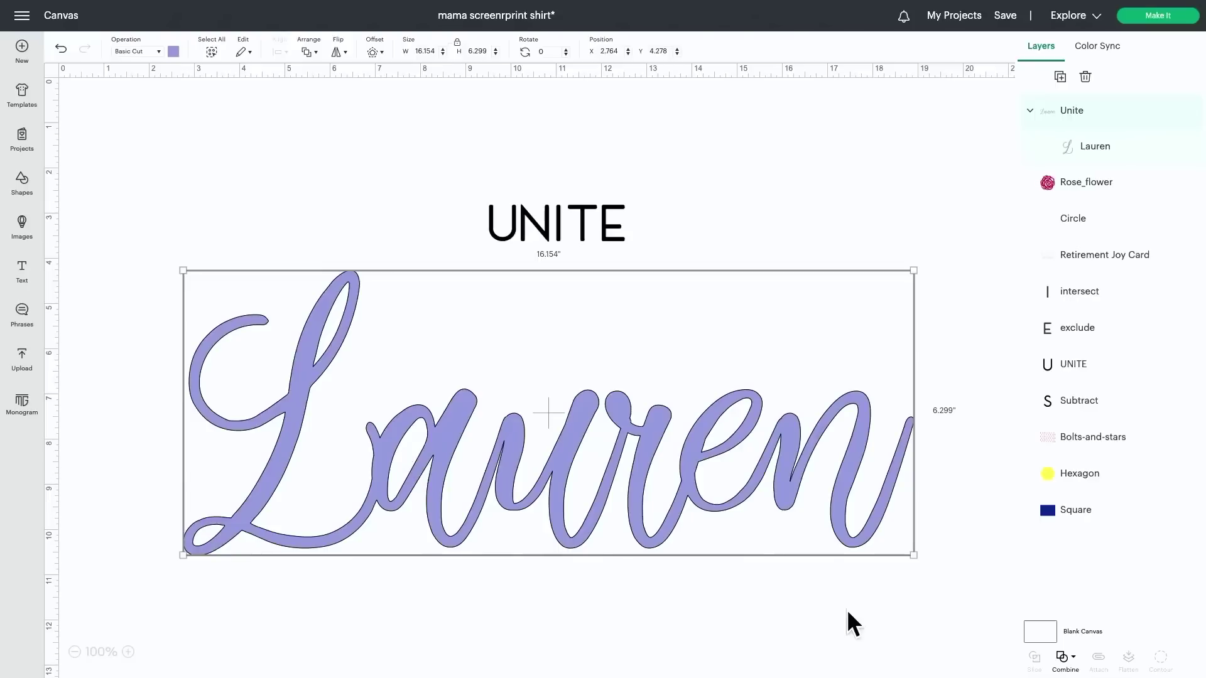
{"action": "left_click", "coordinate": [1067, 658]}
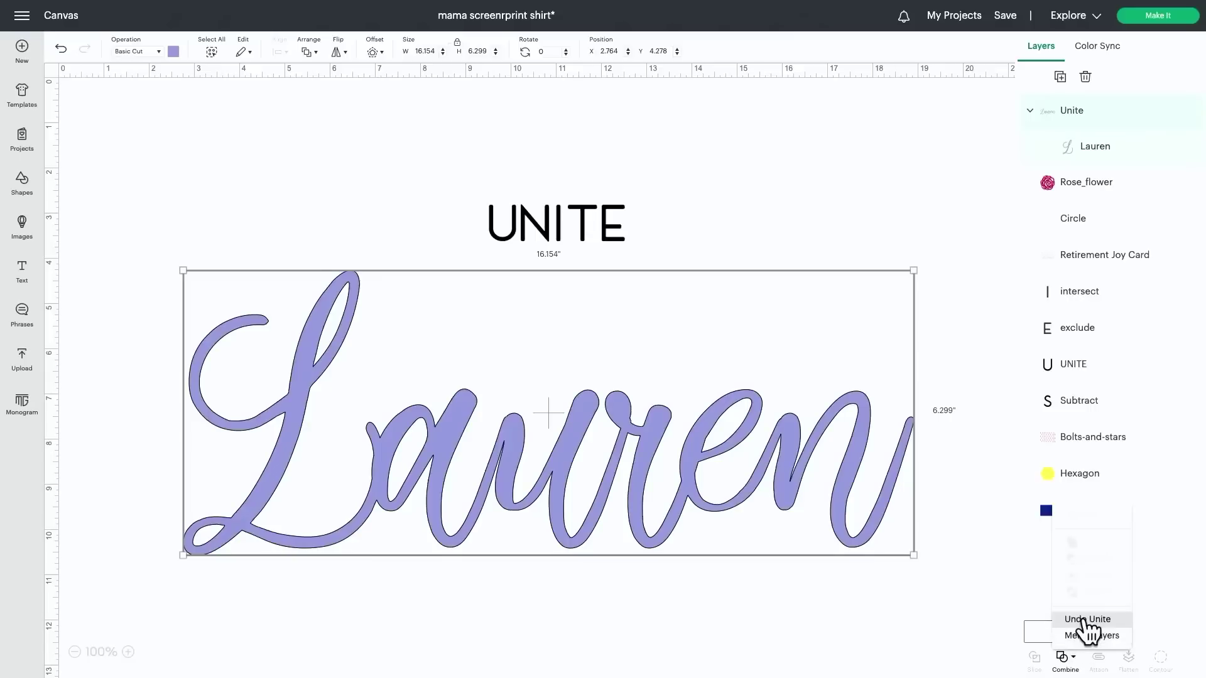
{"action": "left_click", "coordinate": [1086, 621]}
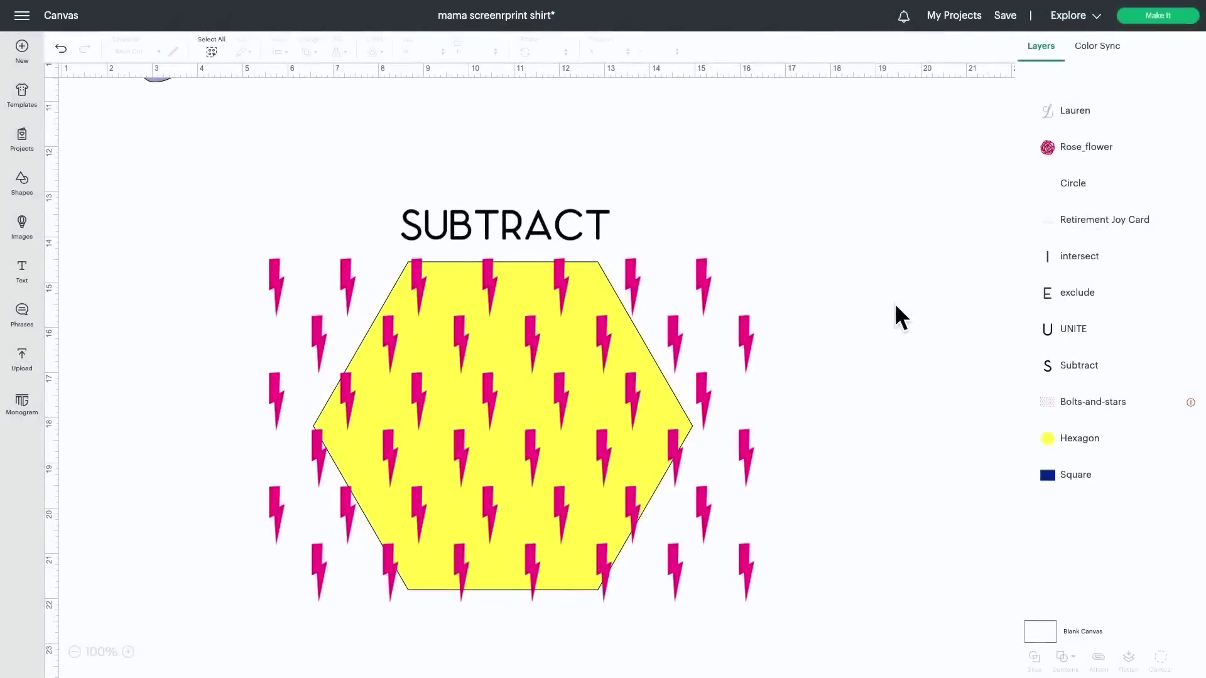
- Combine the pink lightning bolt pattern and the yellow hexagon with Subtract to cut the bolts out of the hexagon
{"action": "left_click_drag", "start_coordinate": [893, 300], "coordinate": [542, 450]}
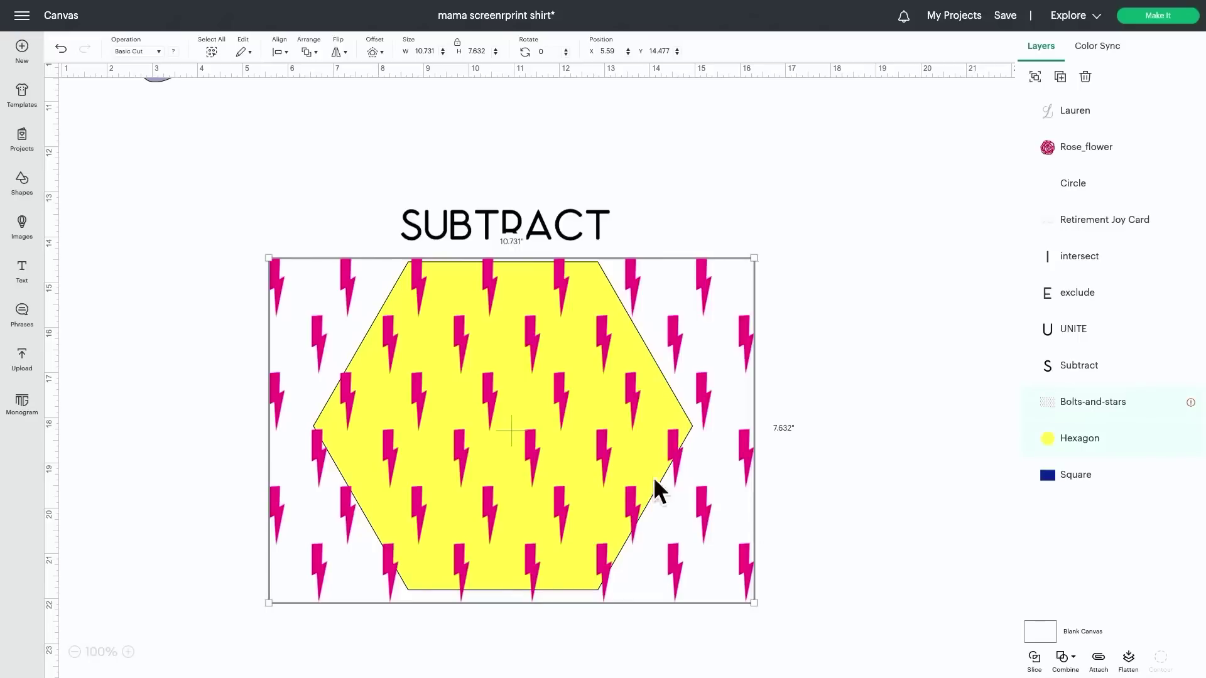
{"action": "left_click", "coordinate": [1064, 657]}
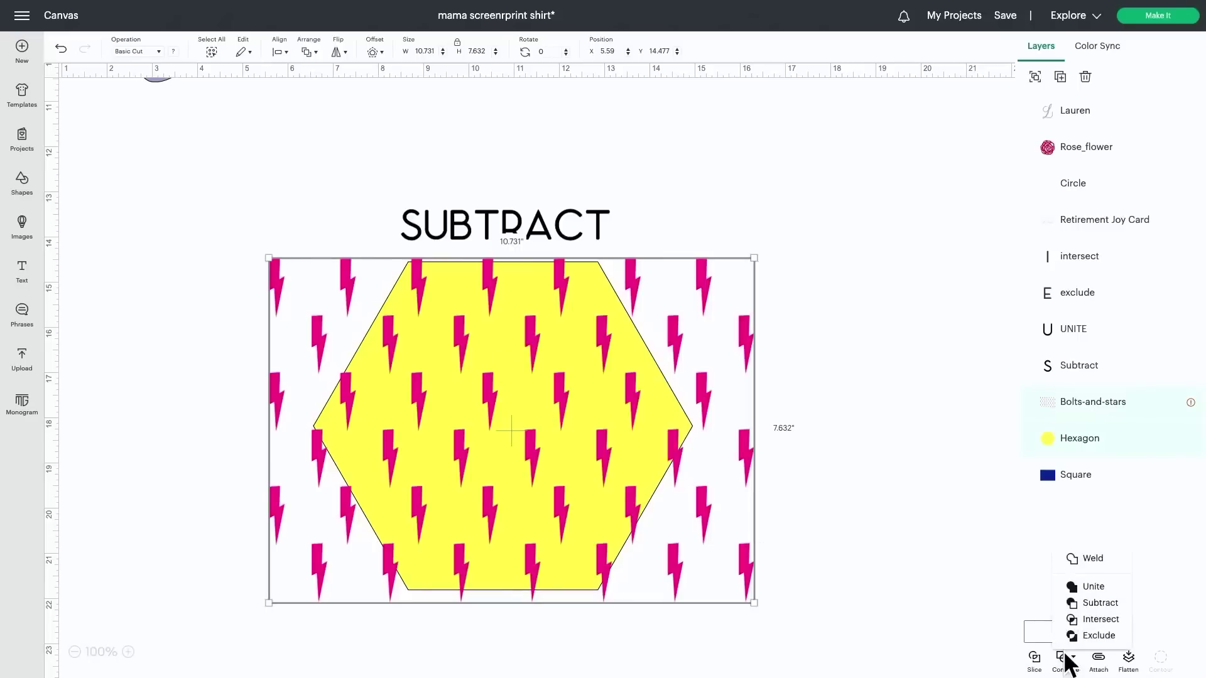
{"action": "left_click", "coordinate": [1104, 603]}
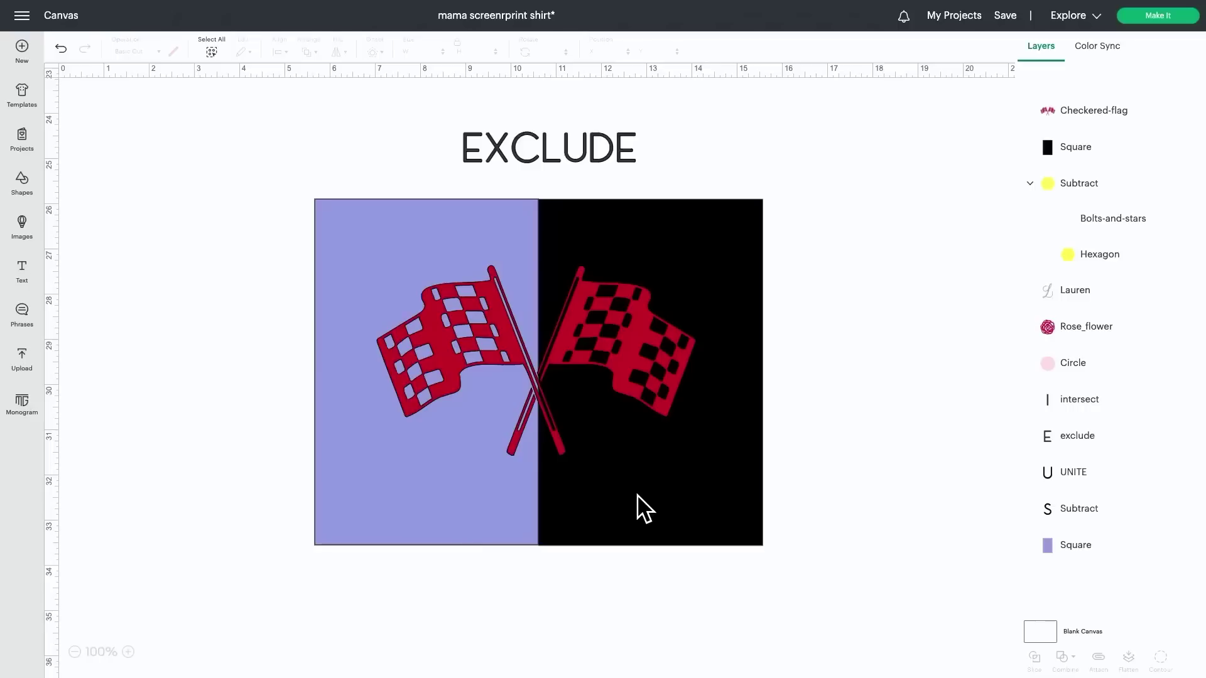
- Combine the red checkered flags and the black square with Exclude, leaving the purple square out of the selection
{"action": "left_click", "coordinate": [642, 369]}
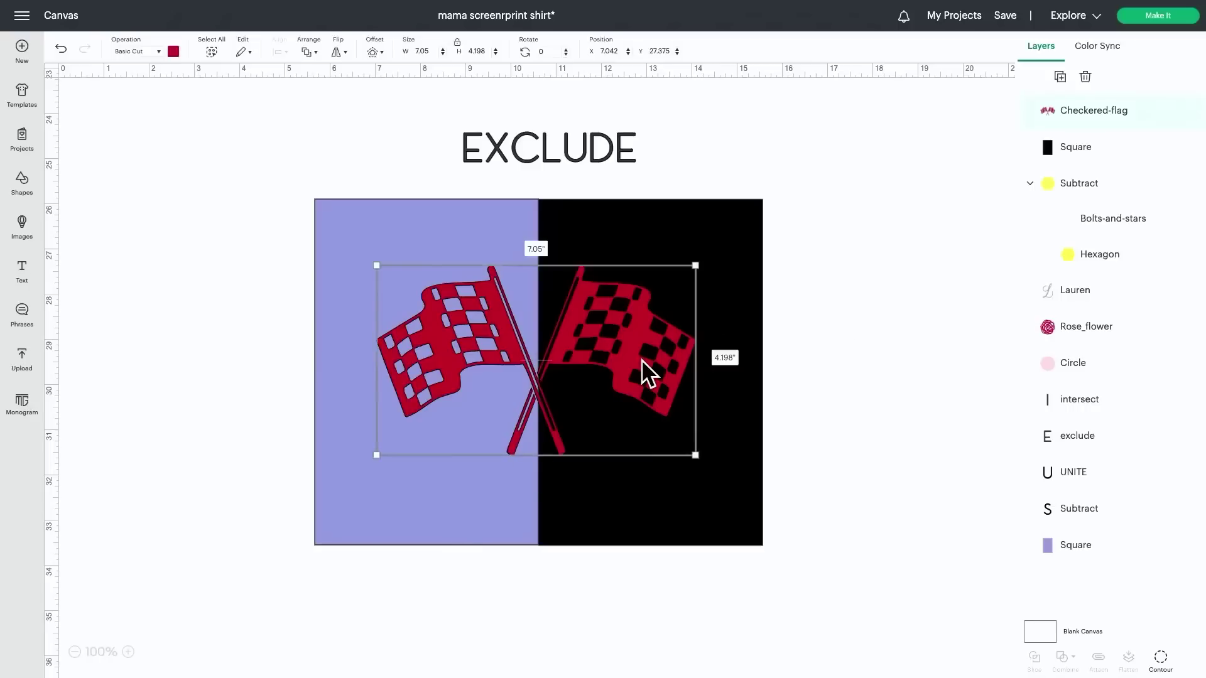
{"action": "left_click", "coordinate": [689, 525], "text": "shift"}
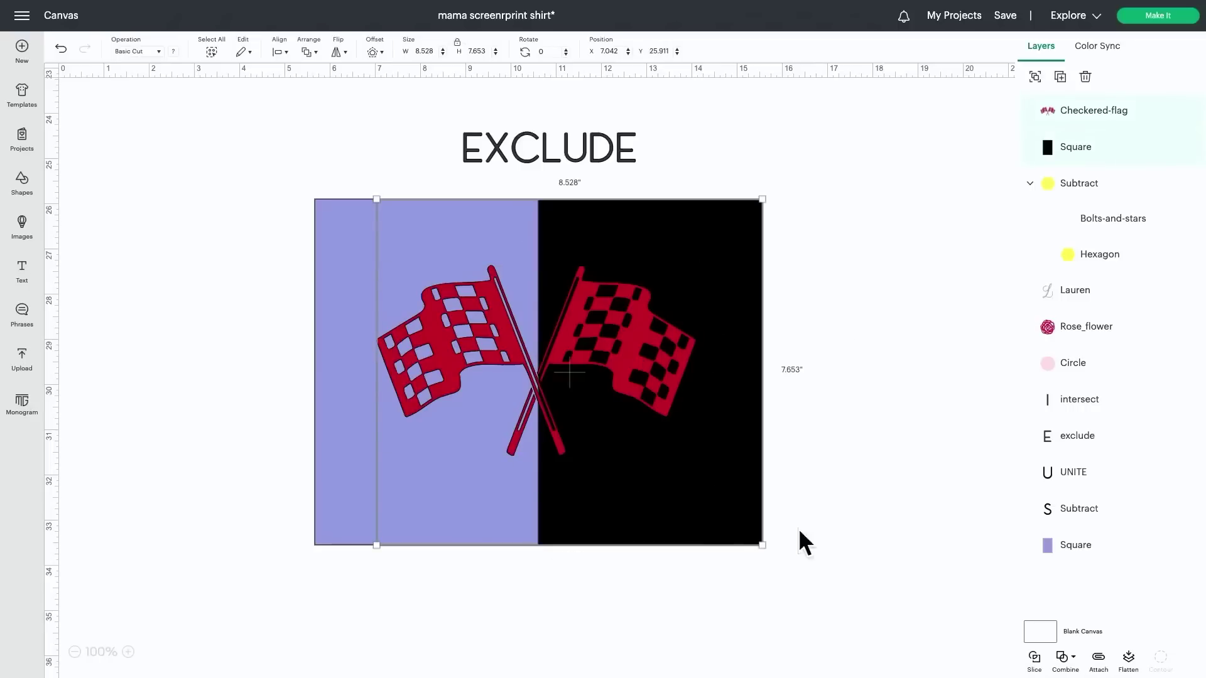
{"action": "left_click", "coordinate": [1061, 656]}
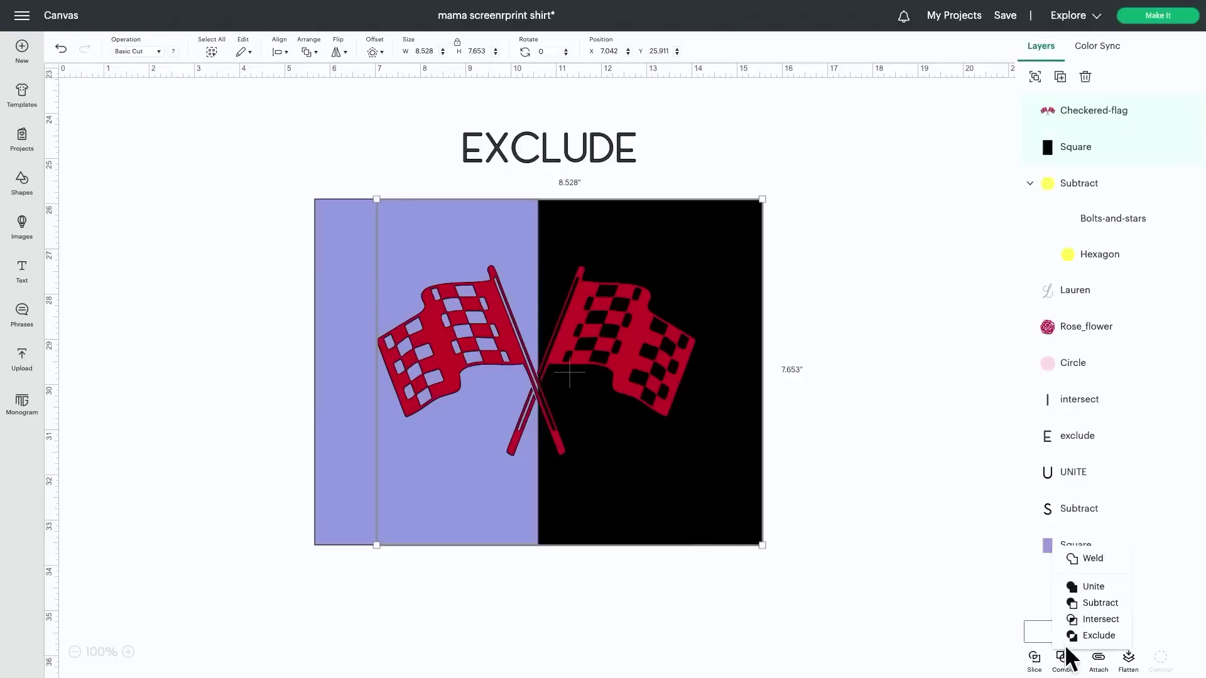
{"action": "left_click", "coordinate": [1073, 636]}
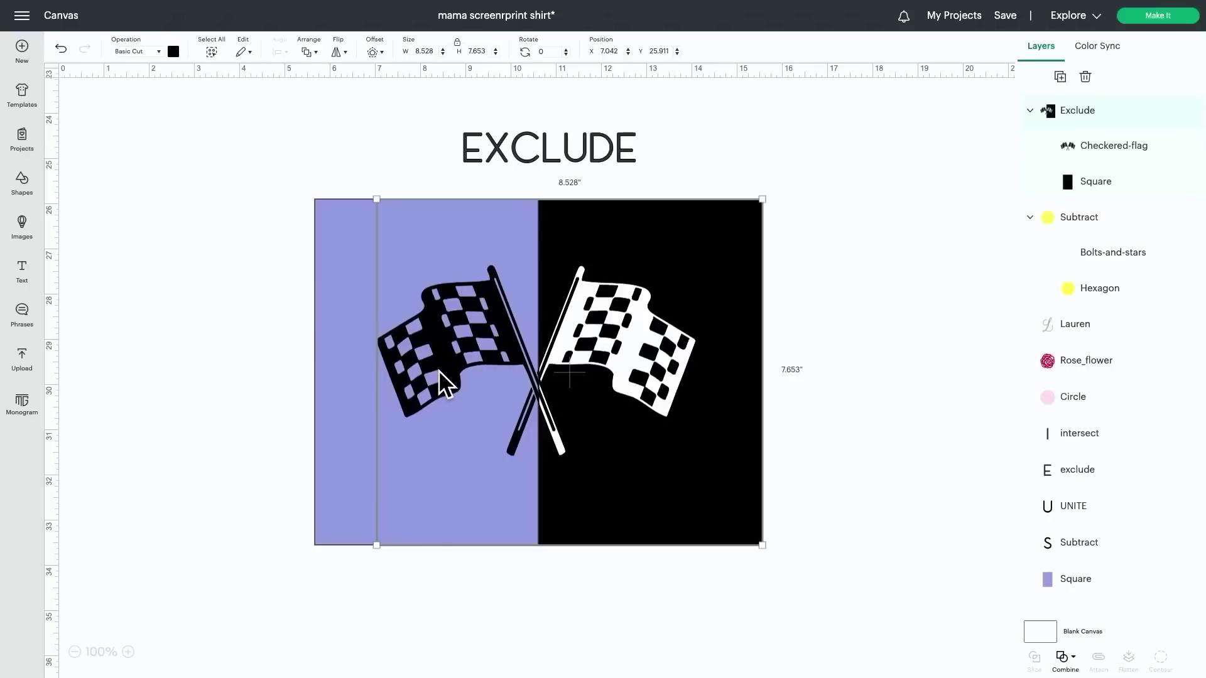
- Move the flag Exclude group right and back beside the purple square, and reposition the checkered flags slightly inside the group
{"action": "key", "text": "ctrl+z"}
{"action": "left_click_drag", "start_coordinate": [725, 499], "coordinate": [777, 501]}
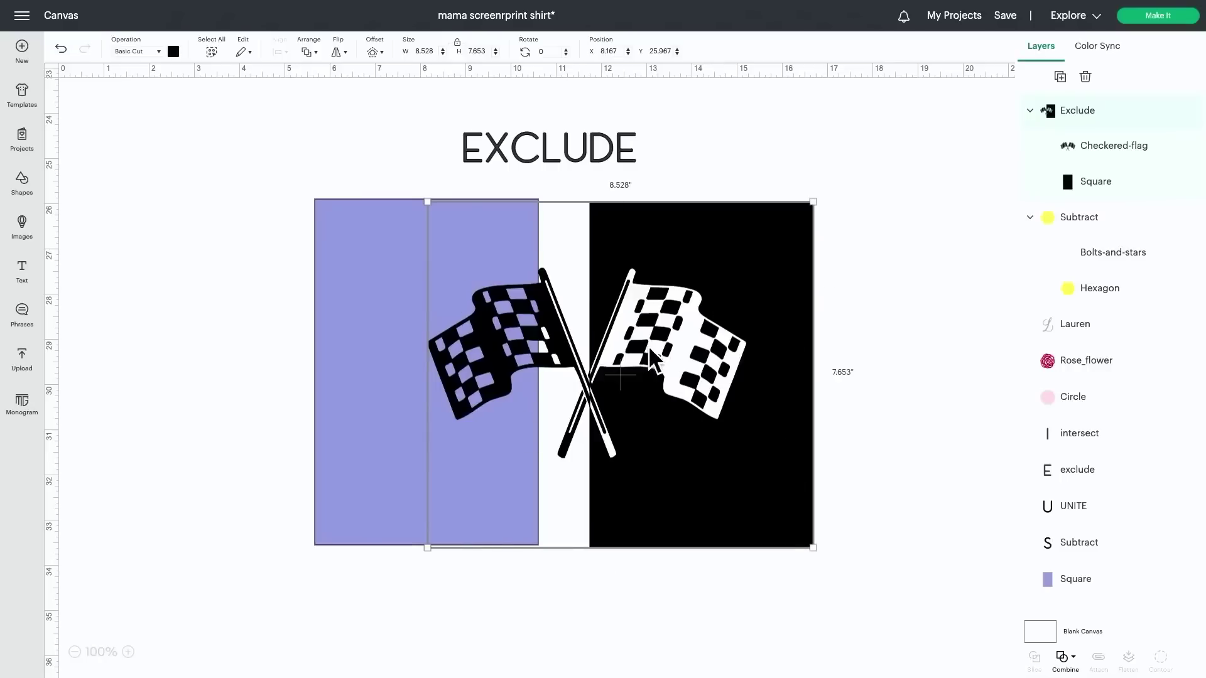
{"action": "left_click_drag", "start_coordinate": [746, 488], "coordinate": [695, 483]}
{"action": "left_click", "coordinate": [1109, 150]}
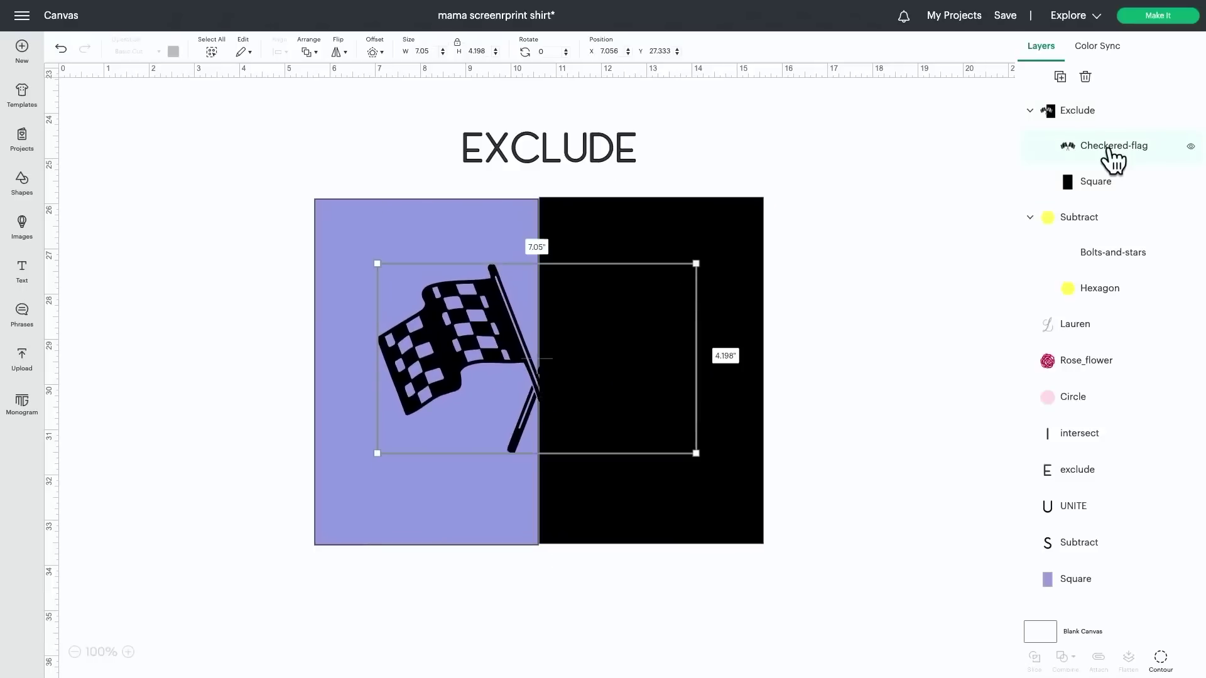
{"action": "mouse_move", "coordinate": [493, 327]}
{"action": "left_mouse_down"}
{"action": "mouse_move", "coordinate": [480, 302]}
{"action": "mouse_move", "coordinate": [495, 334]}
{"action": "left_mouse_up"}
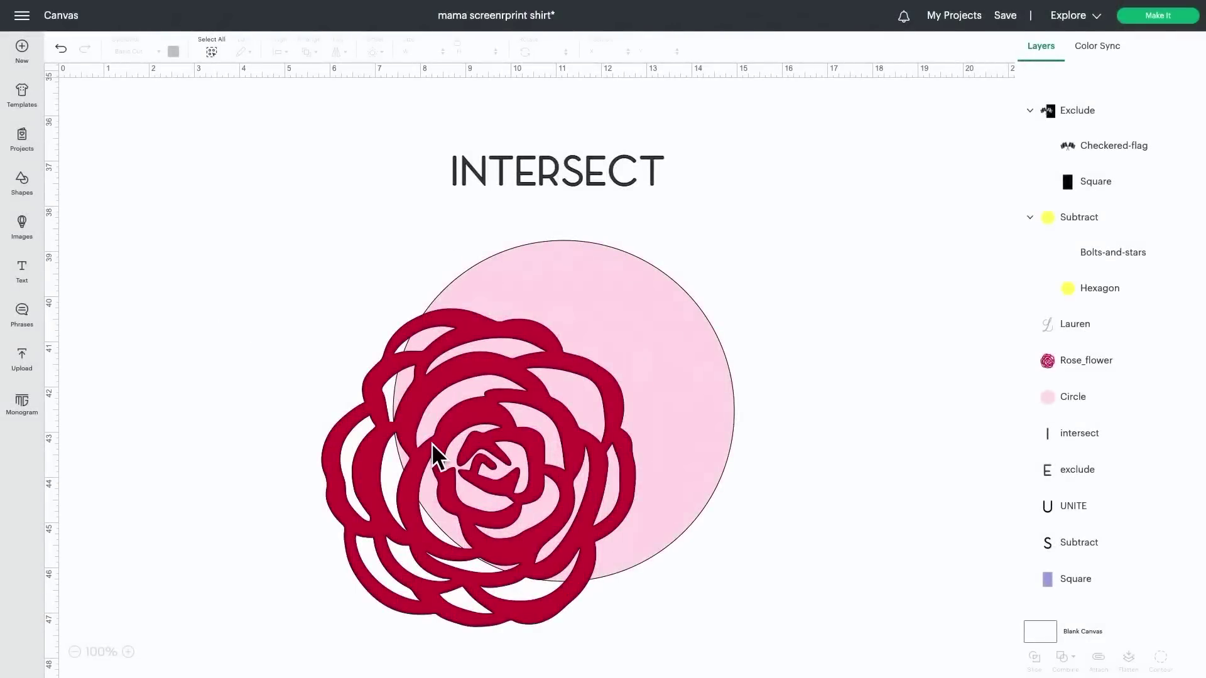
- Combine the red rose and the pink circle with Intersect to keep only their overlap
{"action": "left_click_drag", "start_coordinate": [789, 472], "coordinate": [472, 409]}
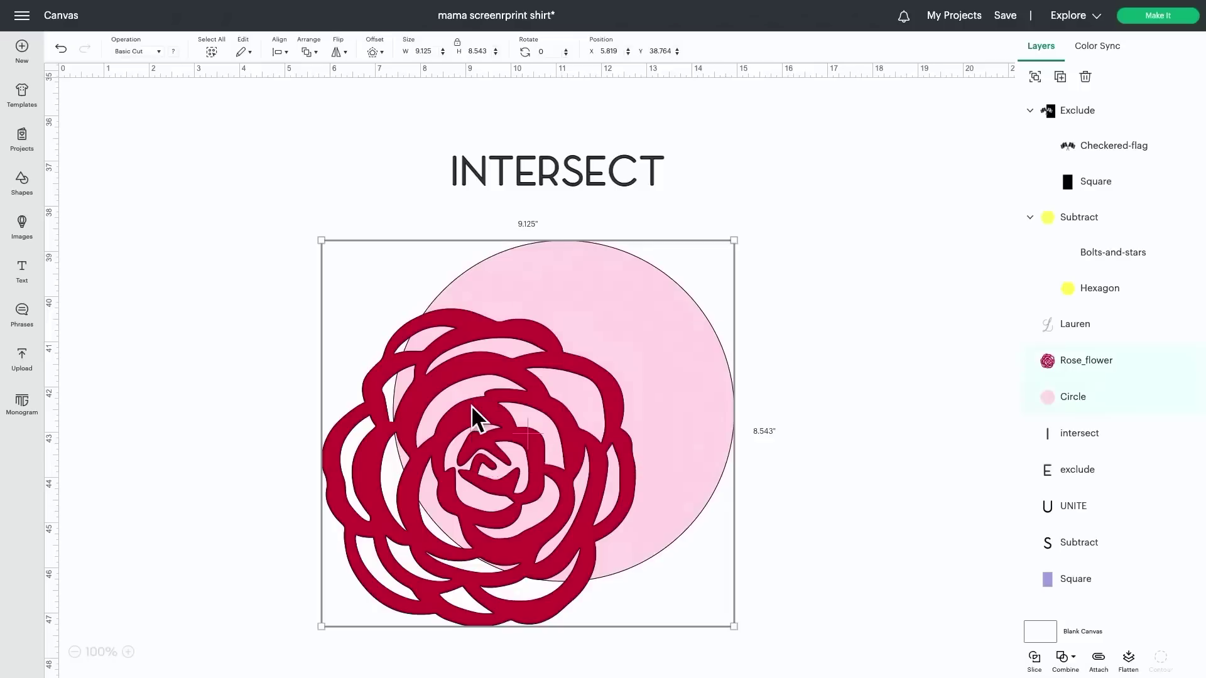
{"action": "left_click", "coordinate": [1073, 664]}
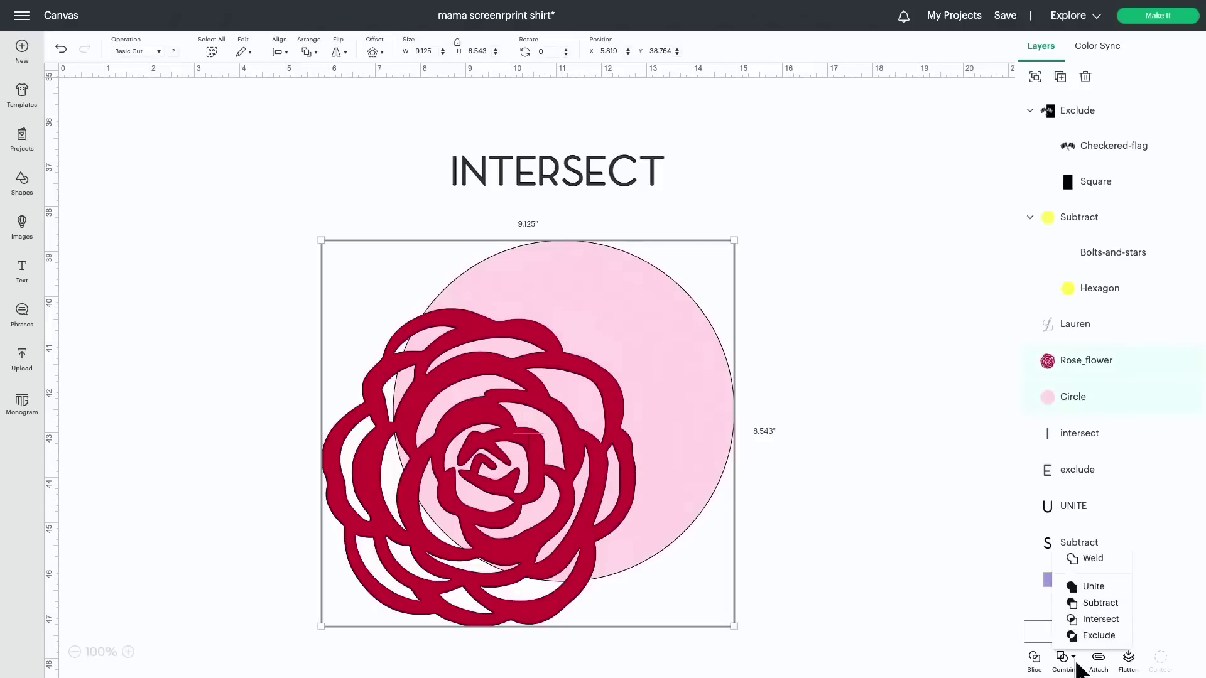
{"action": "left_click", "coordinate": [1083, 621]}
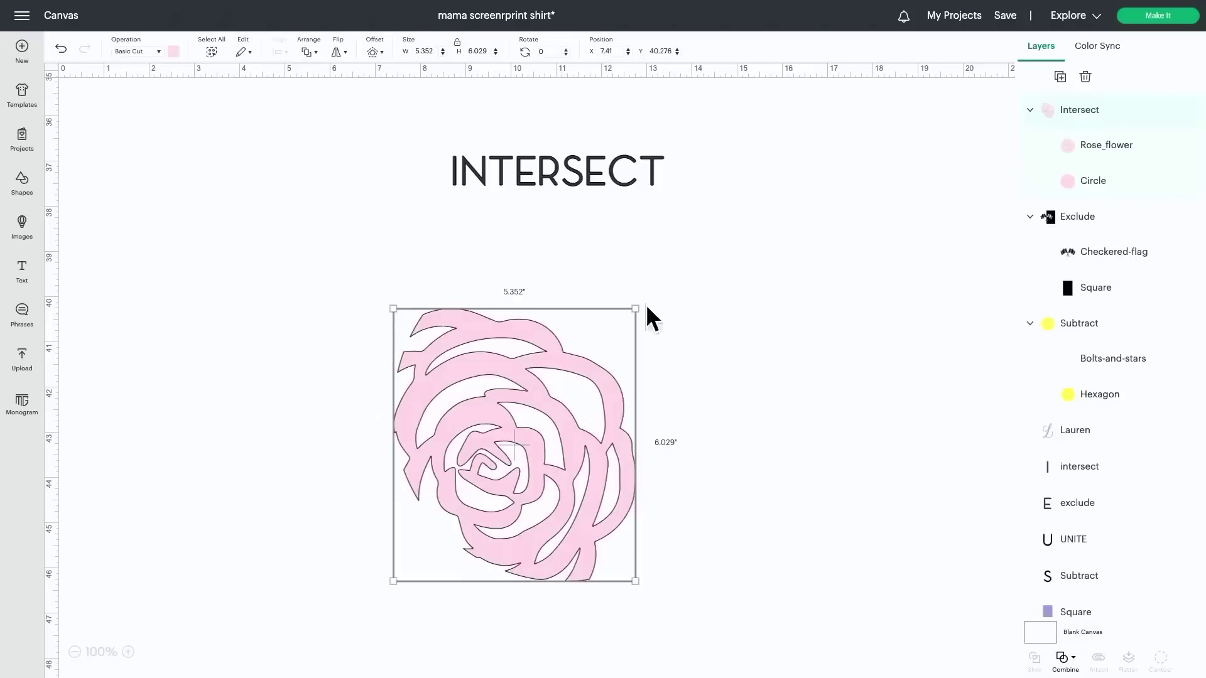
{"action": "left_click", "coordinate": [562, 617]}
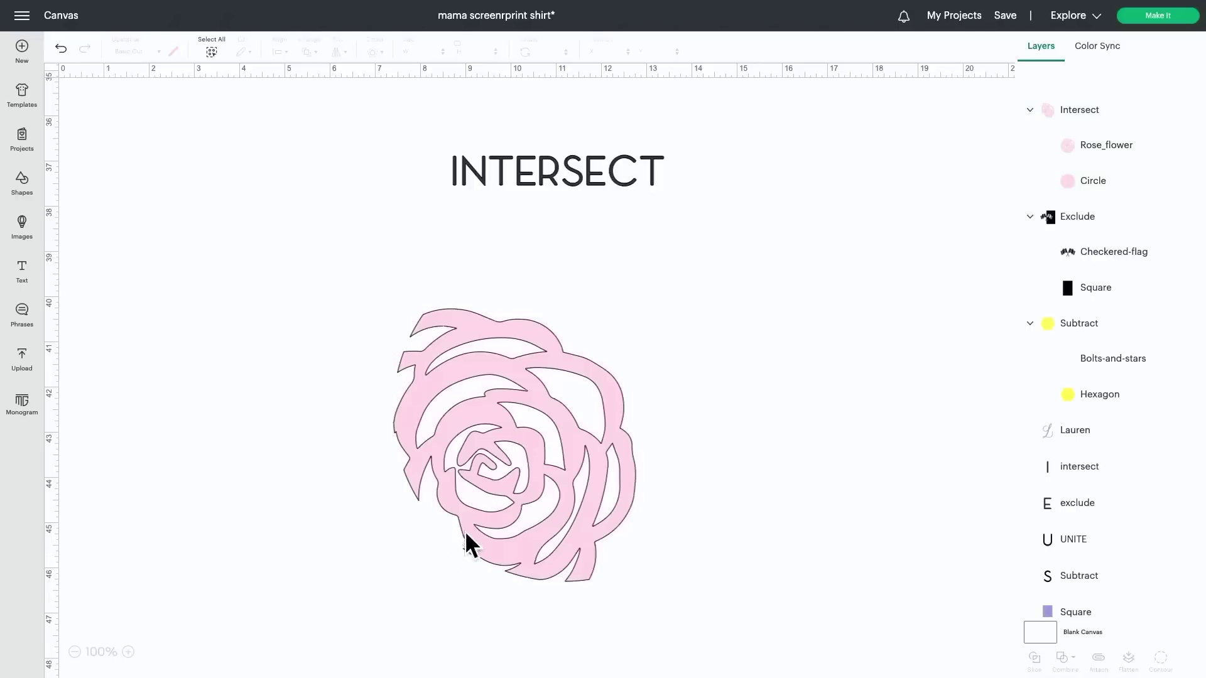
- Insert a new circle about 7.1 inches wide and place it over the pink intersected rose
{"action": "left_click", "coordinate": [21, 178]}
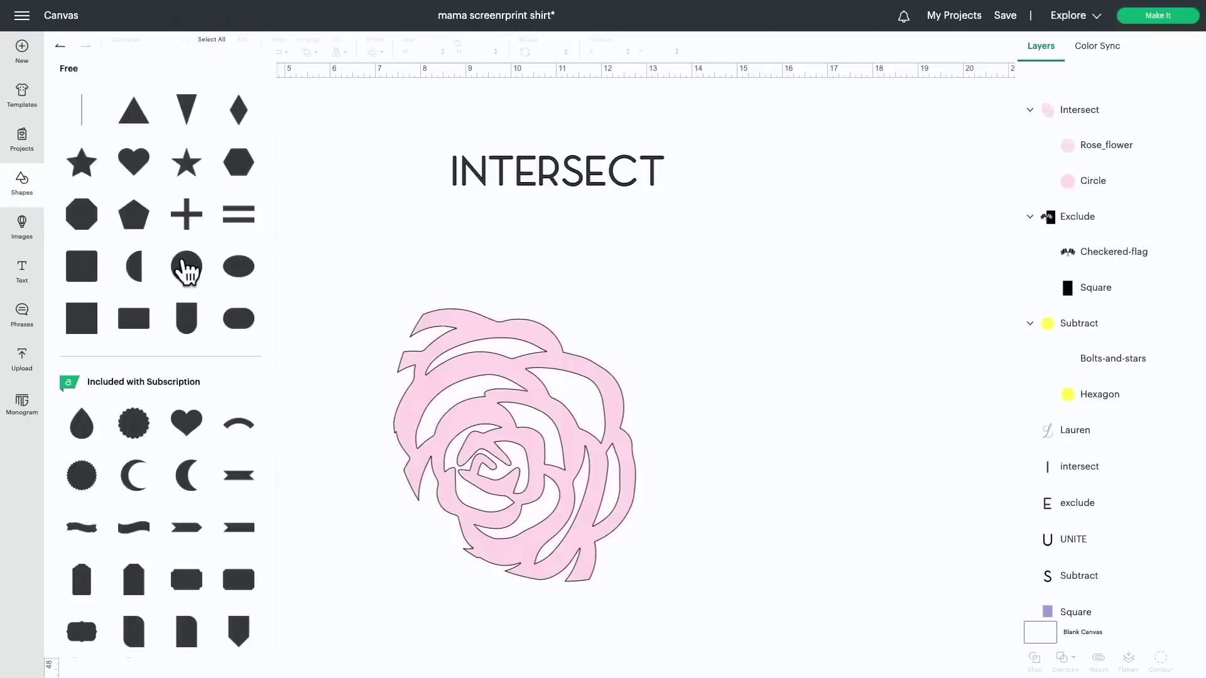
{"action": "left_click", "coordinate": [186, 266]}
{"action": "left_click_drag", "start_coordinate": [172, 188], "coordinate": [604, 490]}
{"action": "left_click_drag", "start_coordinate": [662, 549], "coordinate": [689, 577]}
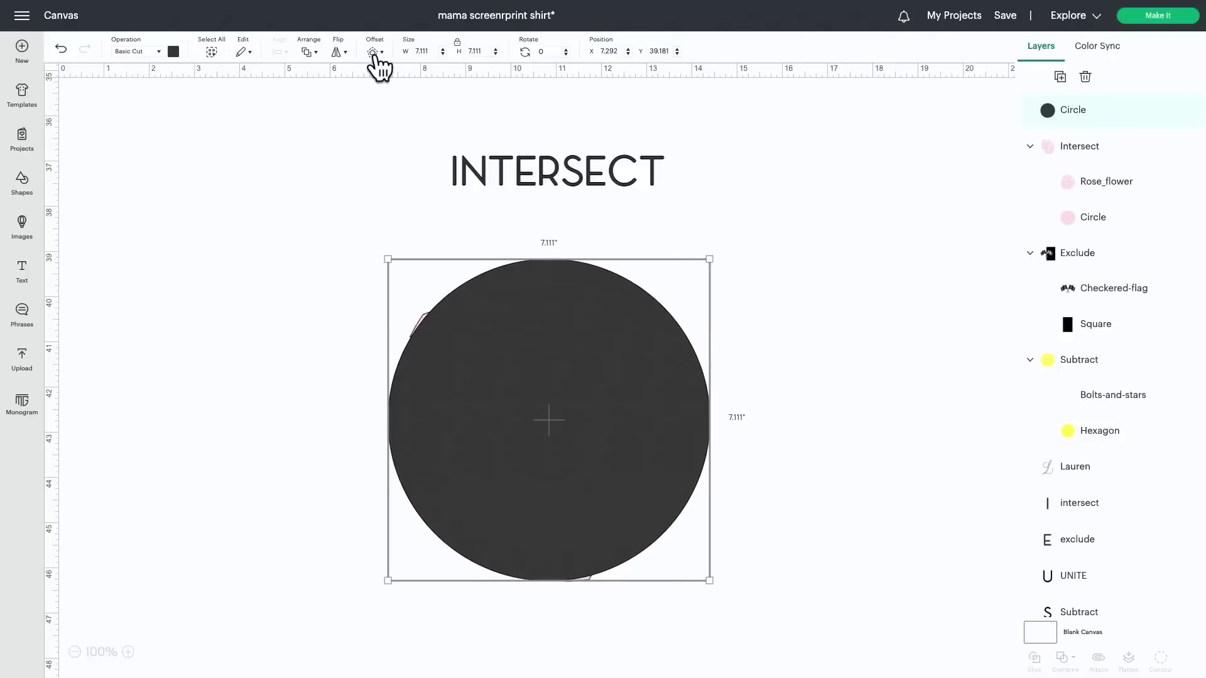
- Send the dark circle to the back, and nudge it slightly up behind the pink rose
{"action": "left_click", "coordinate": [307, 53]}
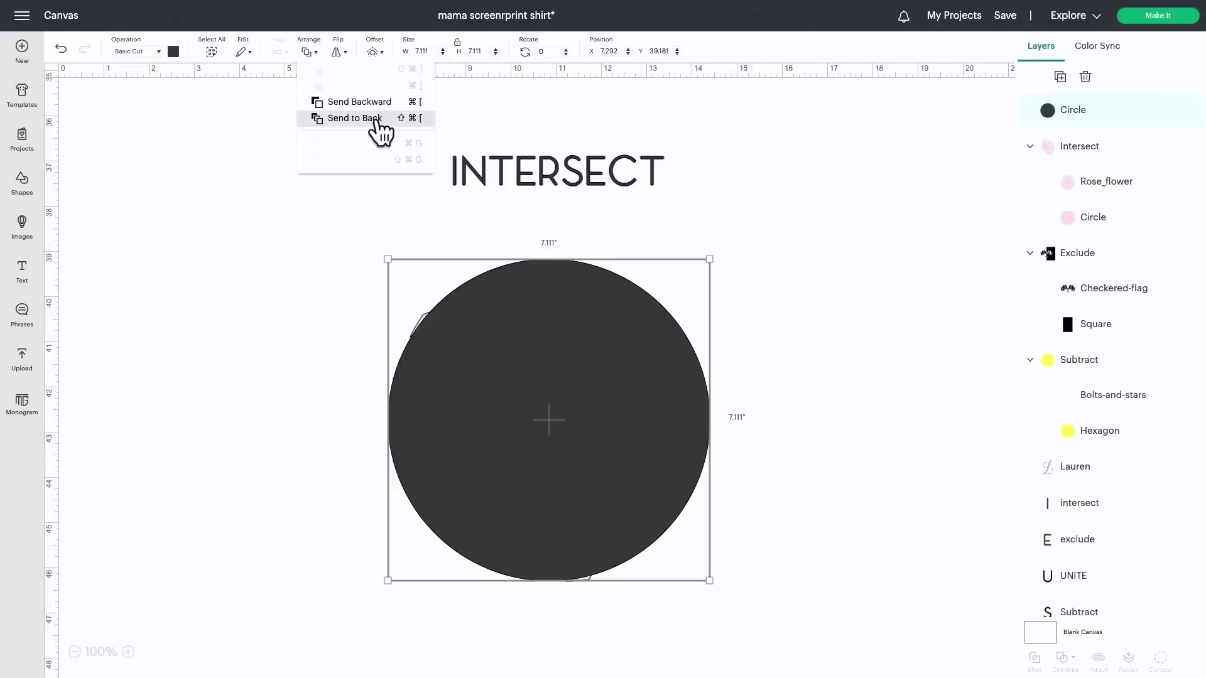
{"action": "left_click", "coordinate": [376, 120]}
{"action": "left_click_drag", "start_coordinate": [615, 302], "coordinate": [614, 288]}
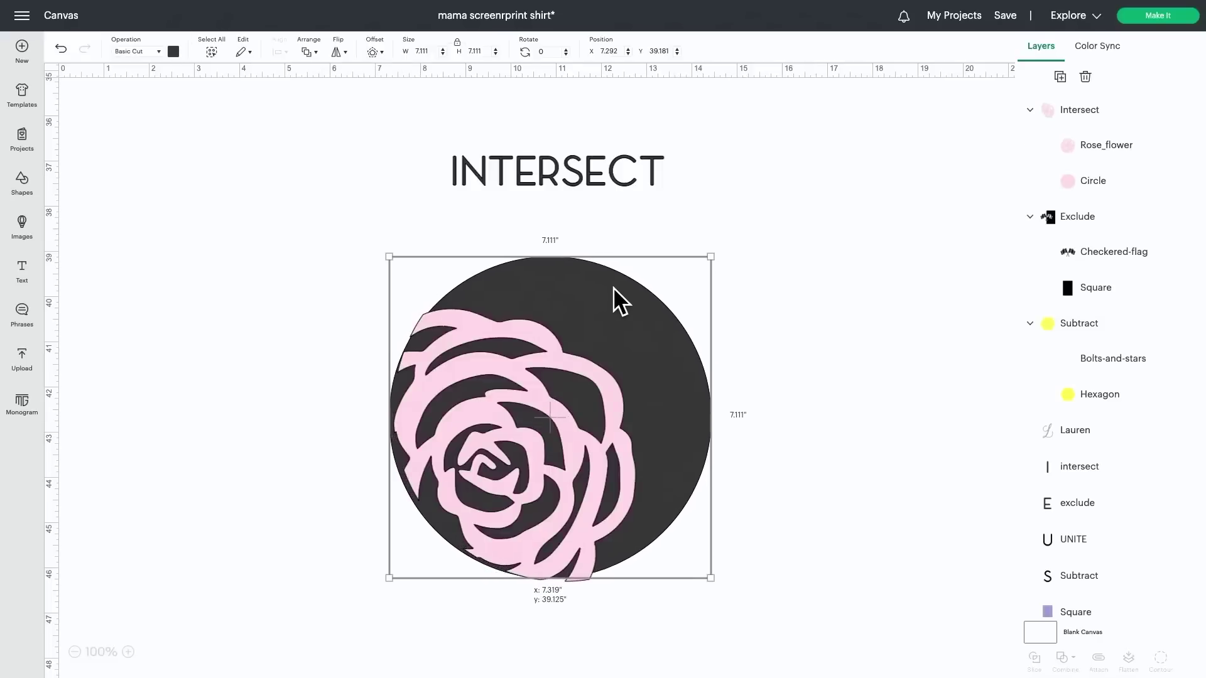
{"action": "left_click", "coordinate": [850, 304]}
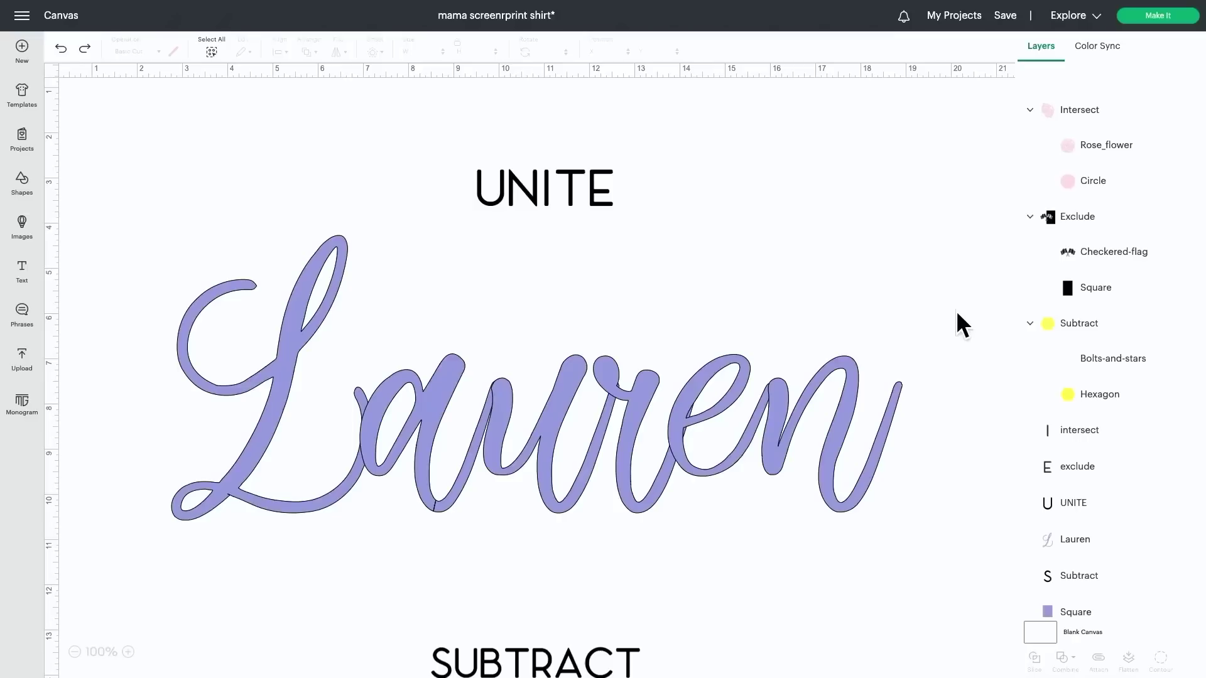
- Group the UNITE heading with the purple script name, trying Ungroup once and grouping them again
{"action": "left_click_drag", "start_coordinate": [858, 135], "coordinate": [417, 484]}
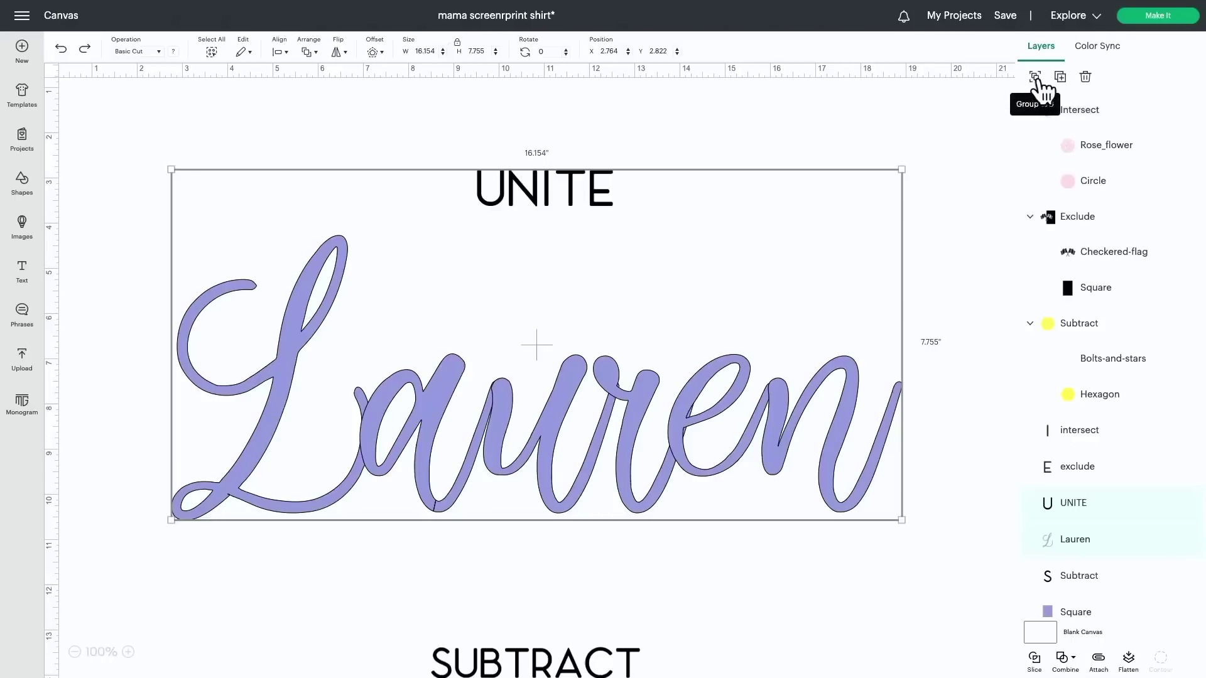
{"action": "left_click", "coordinate": [1037, 78]}
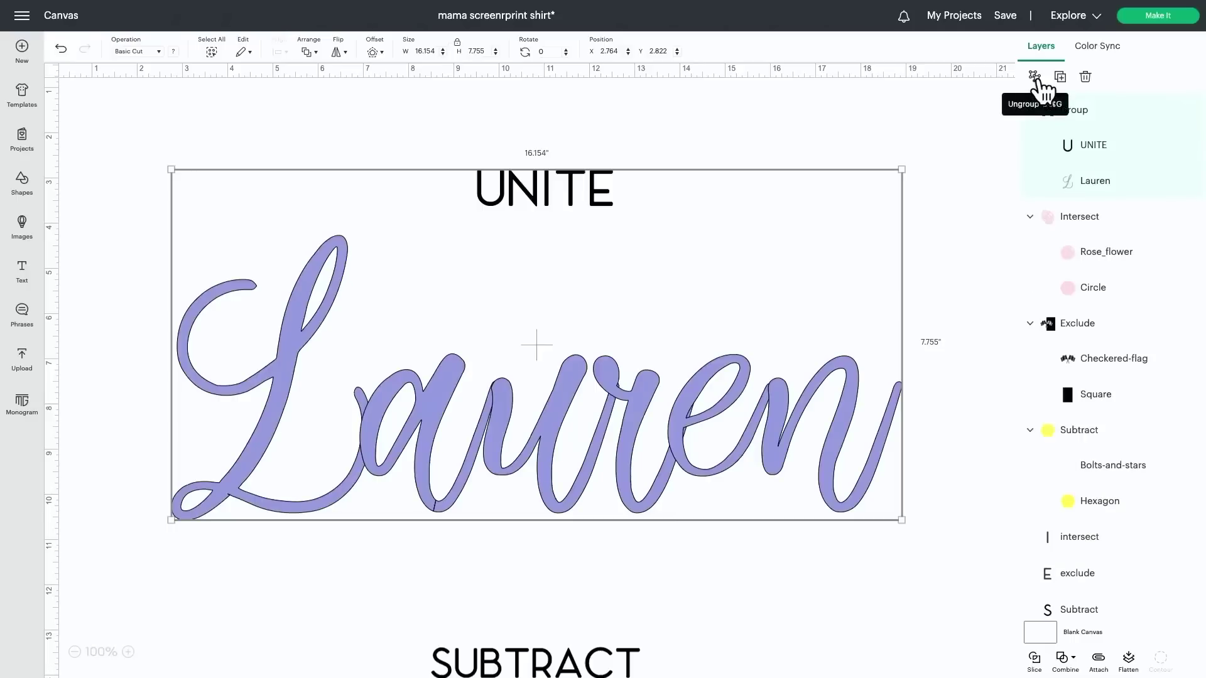
{"action": "left_click", "coordinate": [1035, 78]}
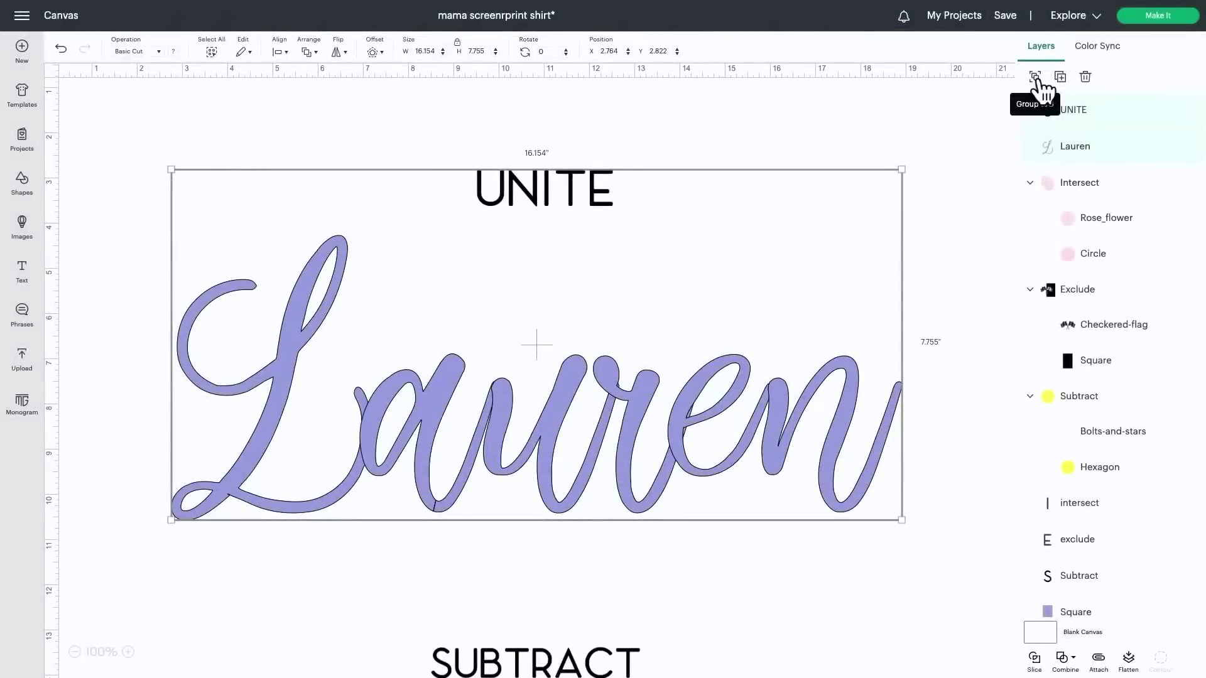
{"action": "left_click", "coordinate": [1035, 78]}
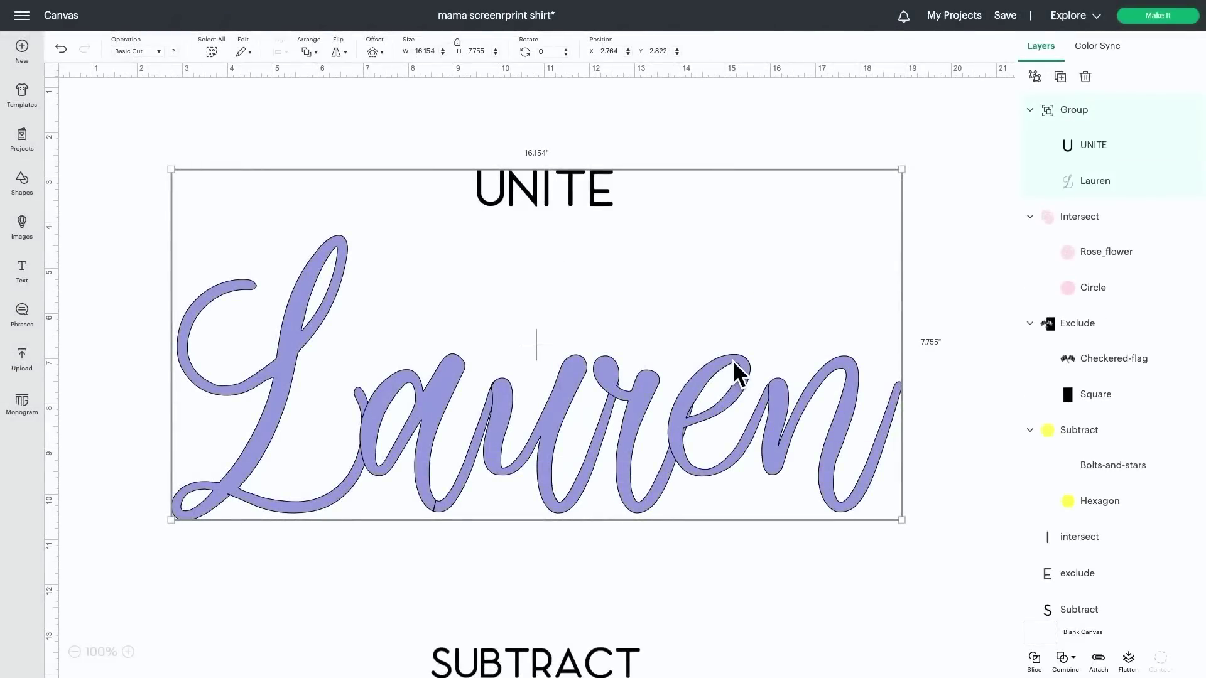
- Add the purple square layer to the group that holds the UNITE heading and the purple script name
{"action": "scroll", "coordinate": [736, 371], "scroll_direction": "down", "scroll_amount": 1}
{"action": "scroll", "coordinate": [735, 360], "scroll_direction": "down", "scroll_amount": 3}
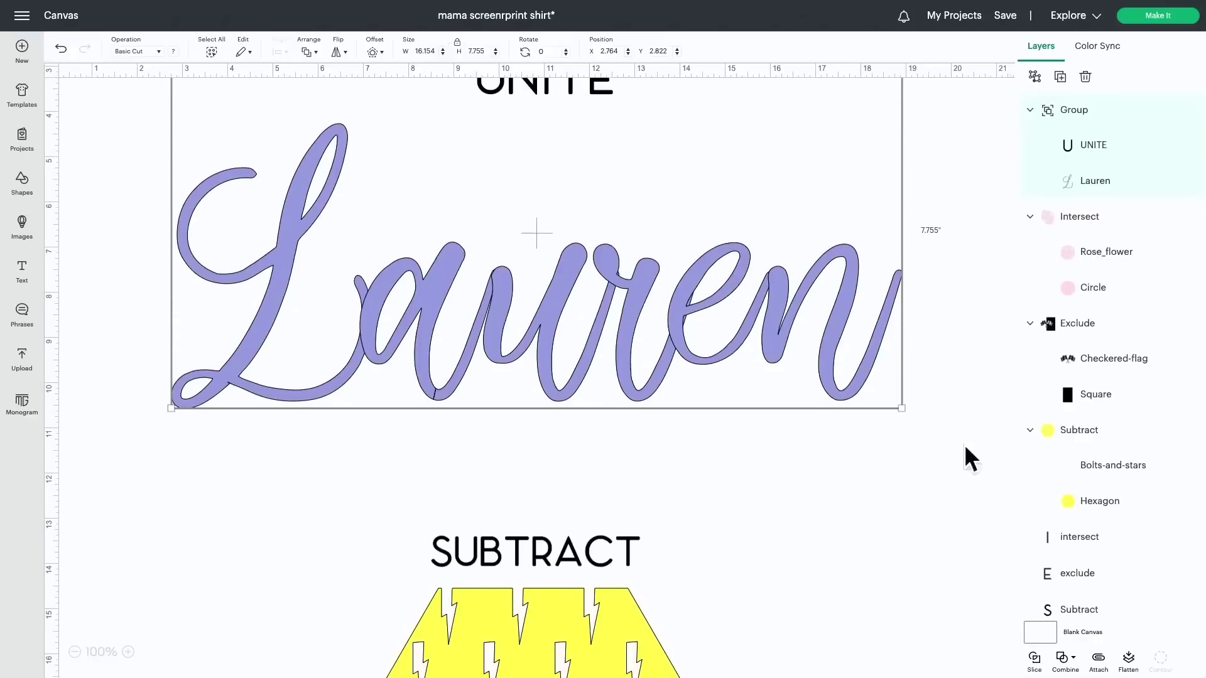
{"action": "scroll", "coordinate": [1145, 541], "scroll_direction": "down", "scroll_amount": 2}
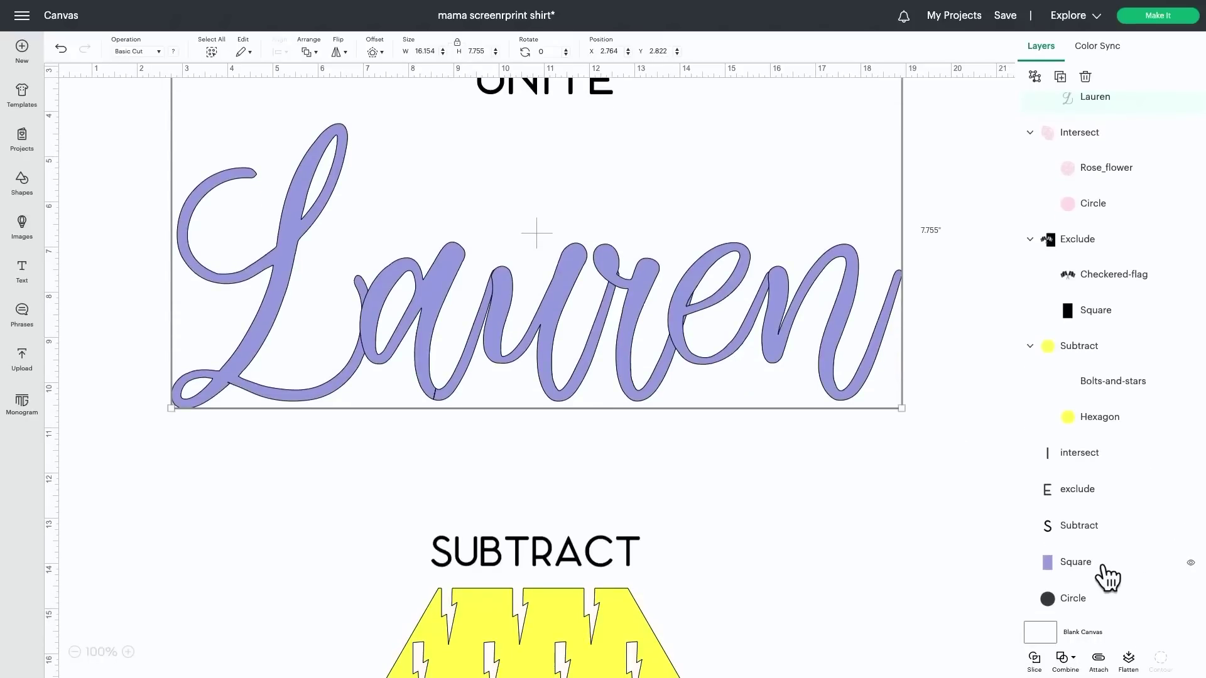
{"action": "left_click", "coordinate": [1104, 568]}
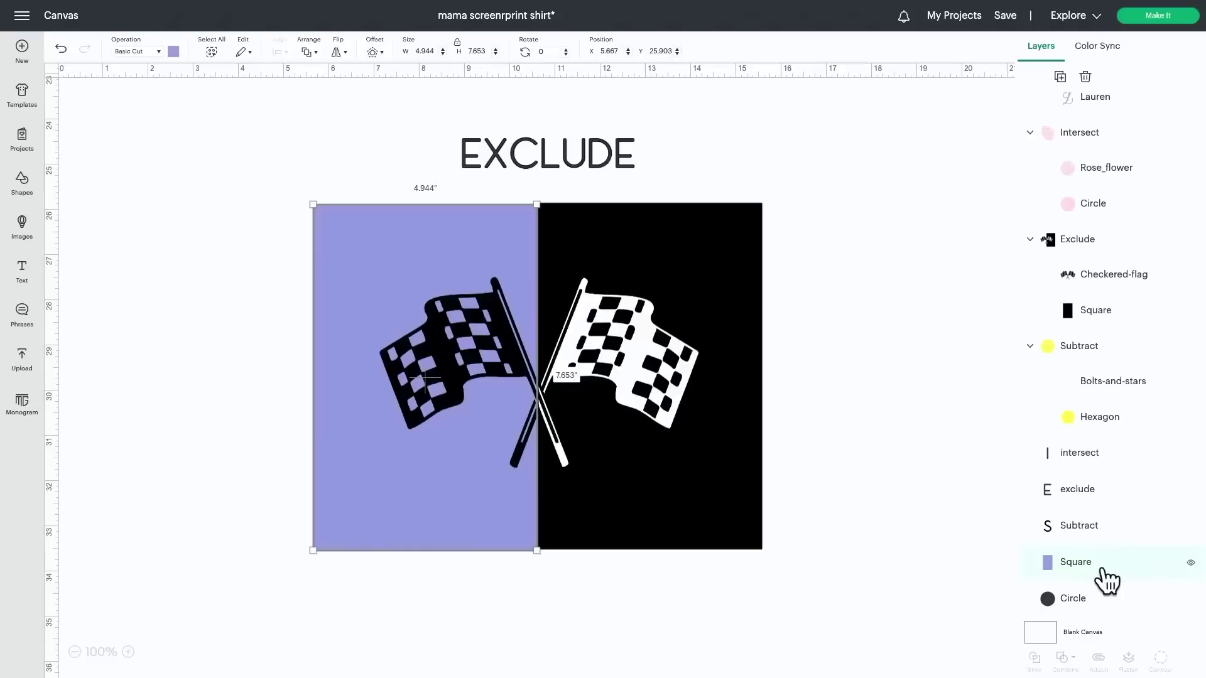
{"action": "left_click_drag", "start_coordinate": [1099, 573], "coordinate": [1092, 143]}
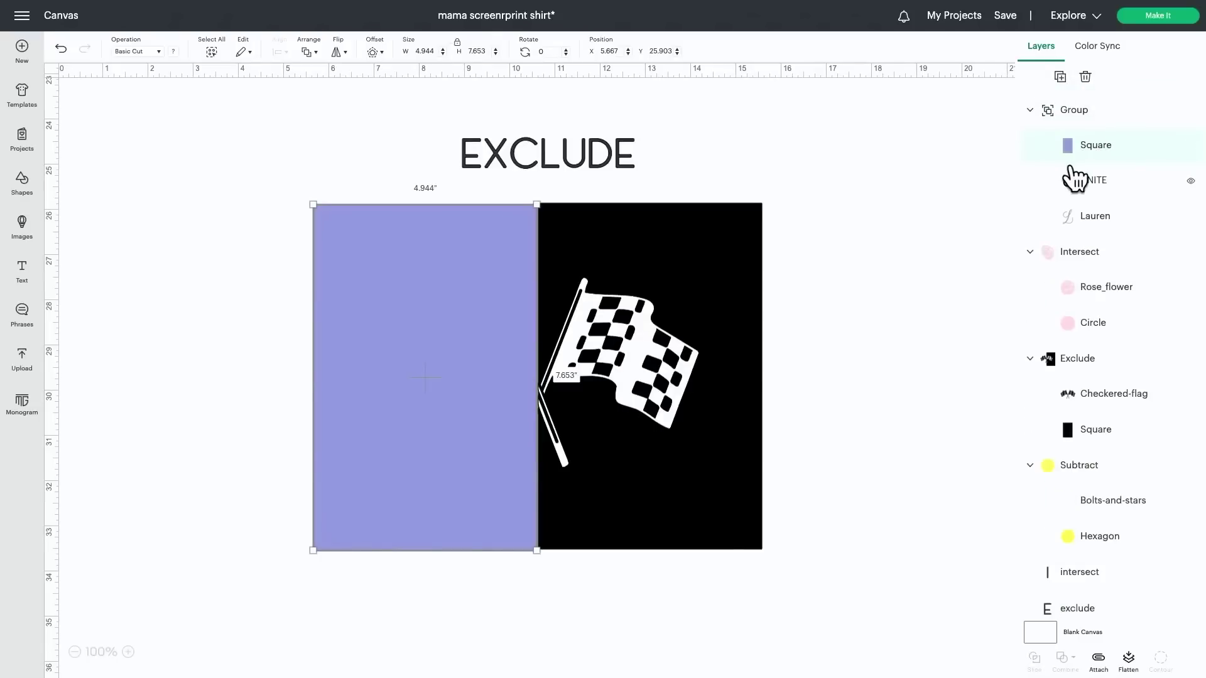
- Select the enlarged group, and try moving only the purple script name about 1 inch up within it
{"action": "left_click", "coordinate": [1099, 119]}
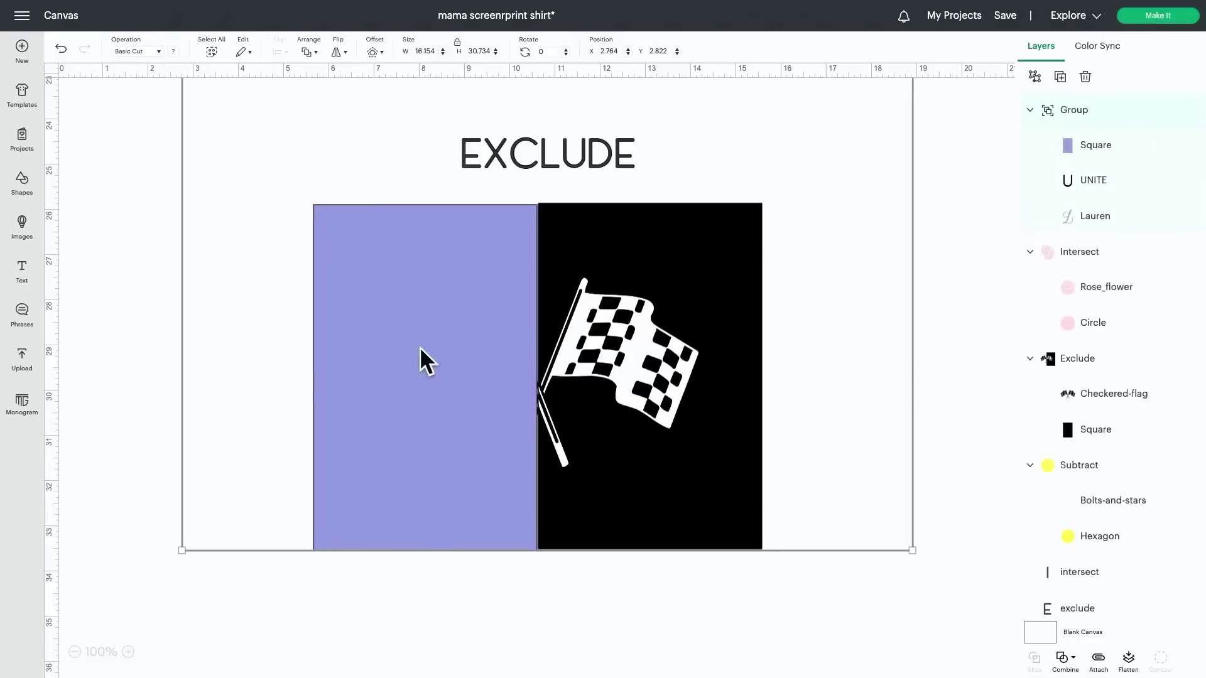
{"action": "scroll", "coordinate": [390, 405], "scroll_direction": "up", "scroll_amount": 15}
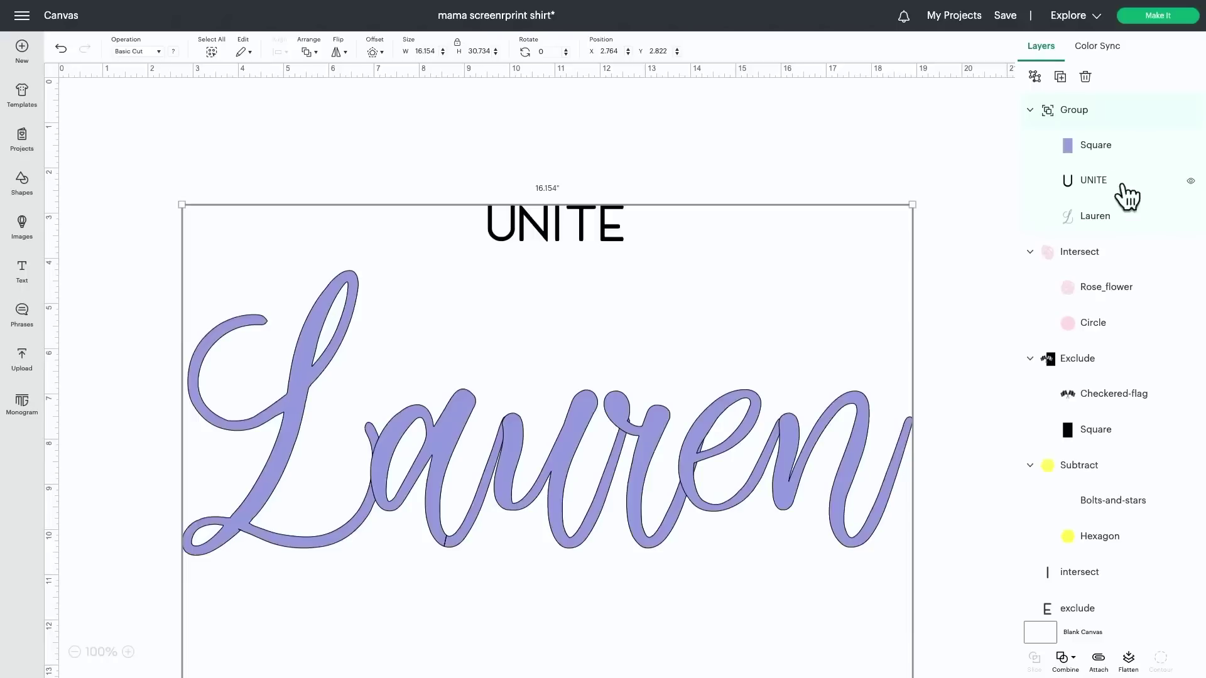
{"action": "left_click", "coordinate": [1122, 223]}
{"action": "mouse_move", "coordinate": [727, 462]}
{"action": "left_mouse_down"}
{"action": "mouse_move", "coordinate": [625, 442]}
{"action": "mouse_move", "coordinate": [710, 409]}
{"action": "mouse_move", "coordinate": [649, 377]}
{"action": "mouse_move", "coordinate": [689, 345]}
{"action": "mouse_move", "coordinate": [738, 379]}
{"action": "mouse_move", "coordinate": [732, 416]}
{"action": "left_mouse_up"}
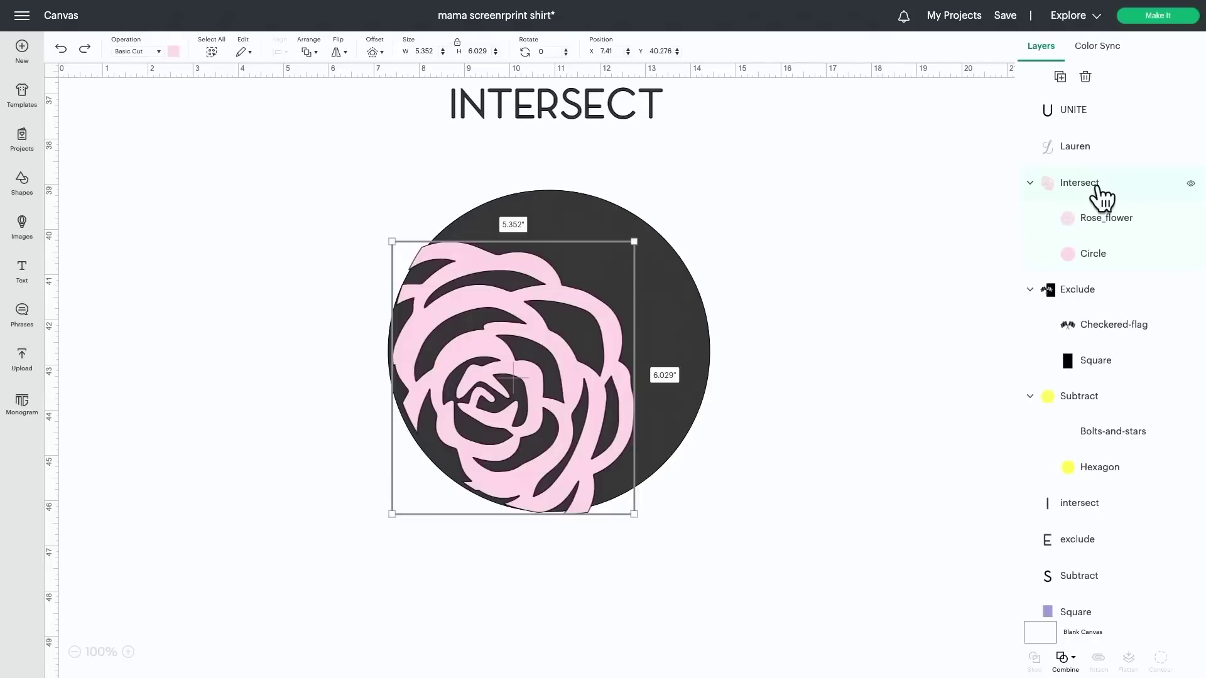
- Rename the pink rose's Intersect layer as "rose cutout", and open that layer name for editing once more
{"action": "left_click", "coordinate": [1079, 187]}
{"action": "double_click", "coordinate": [1080, 187]}
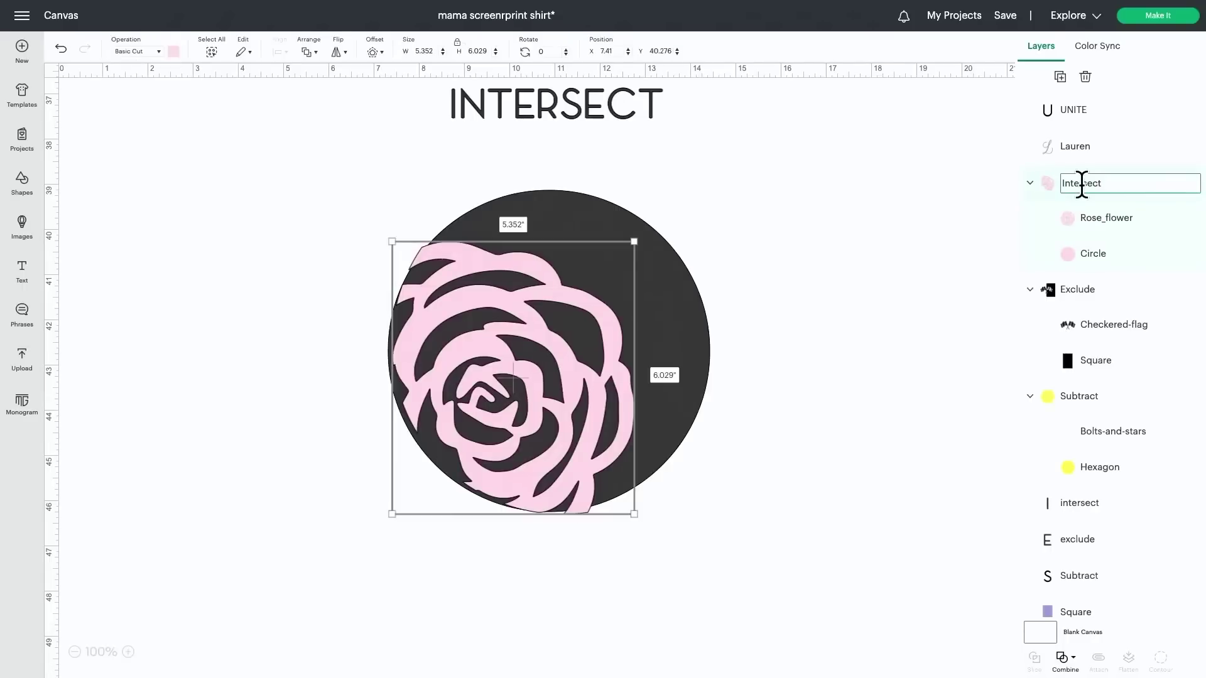
{"action": "type", "text": "rose cutout"}
{"action": "key", "text": "Return"}
{"action": "left_click", "coordinate": [1142, 191]}
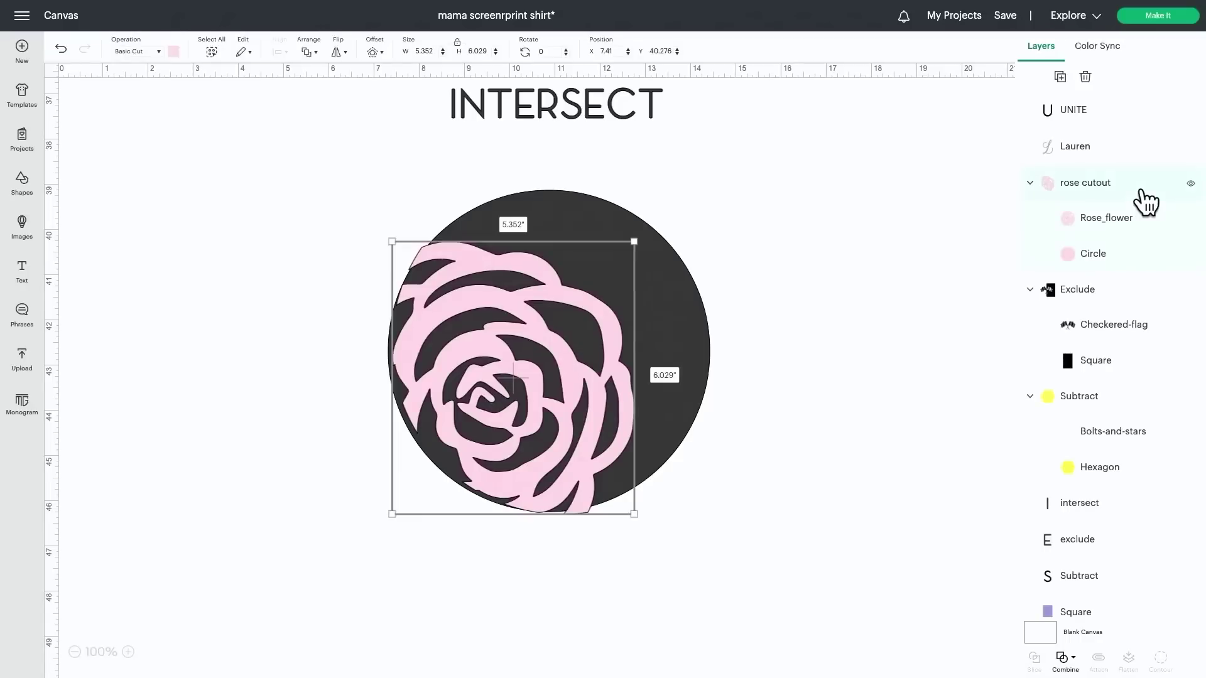
{"action": "right_click", "coordinate": [1146, 201]}
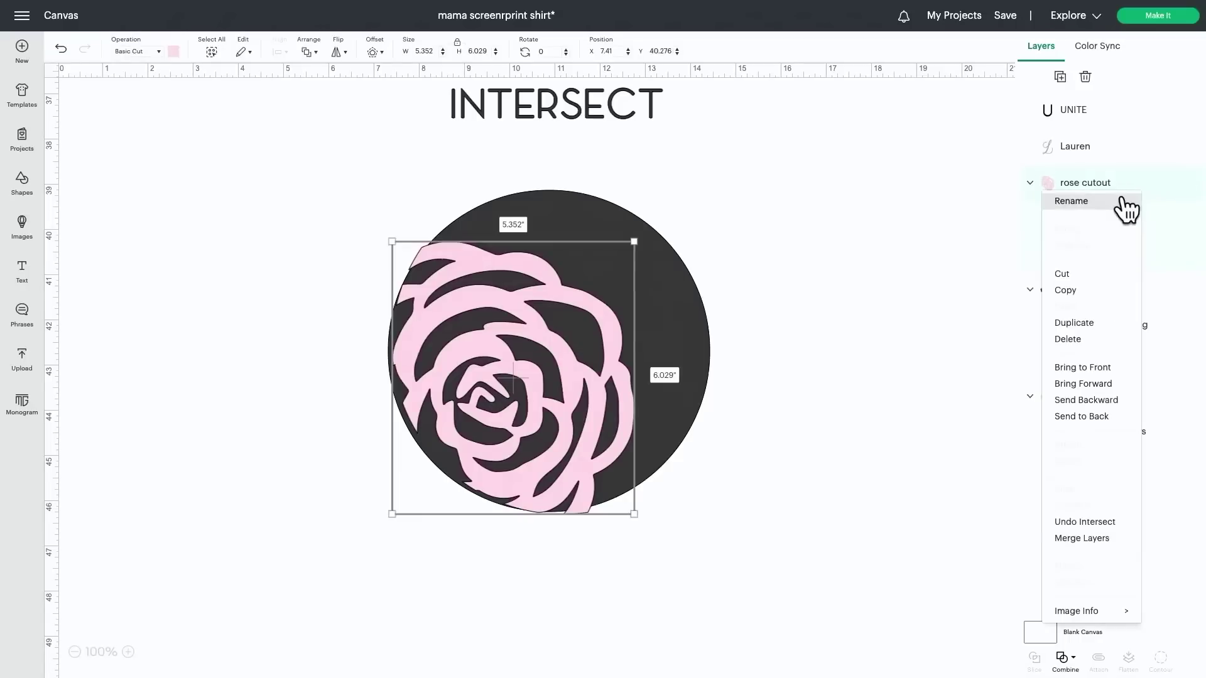
{"action": "left_click", "coordinate": [1122, 200]}
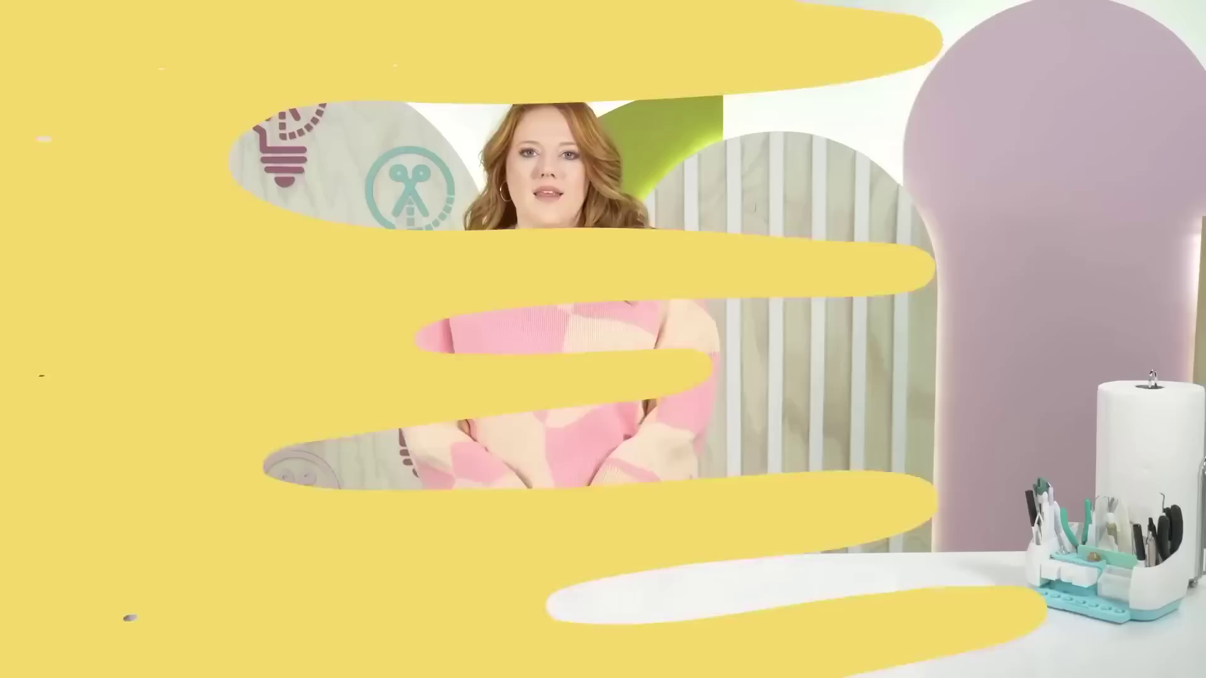
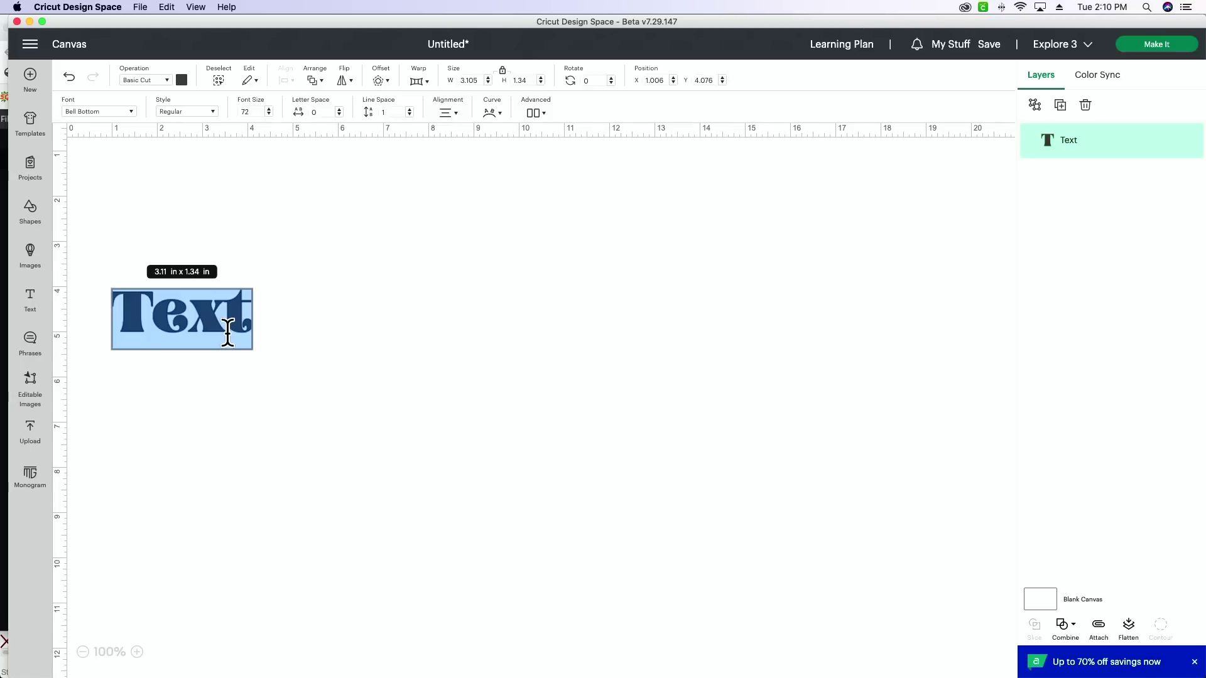
- Replace the placeholder text with "Groovy", enlarge it to about 15.2 inches wide, and center it more on the canvas
{"action": "left_click", "coordinate": [289, 315]}
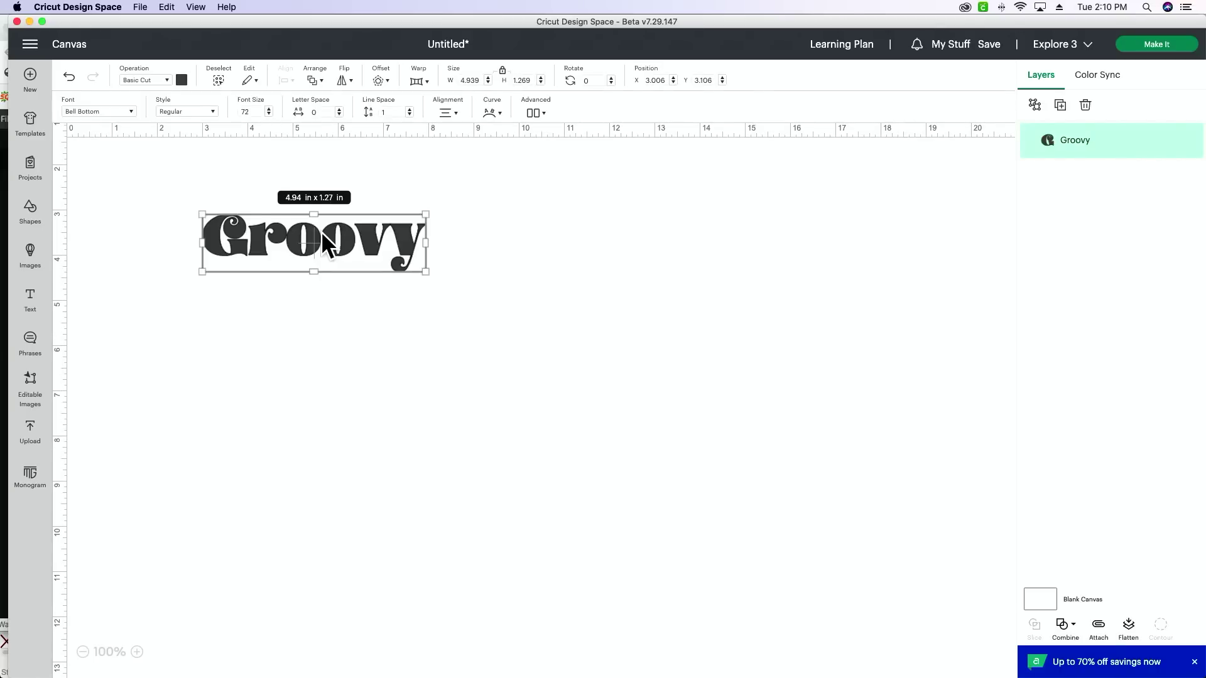
{"action": "scroll", "coordinate": [322, 232], "scroll_direction": "up", "scroll_amount": 1}
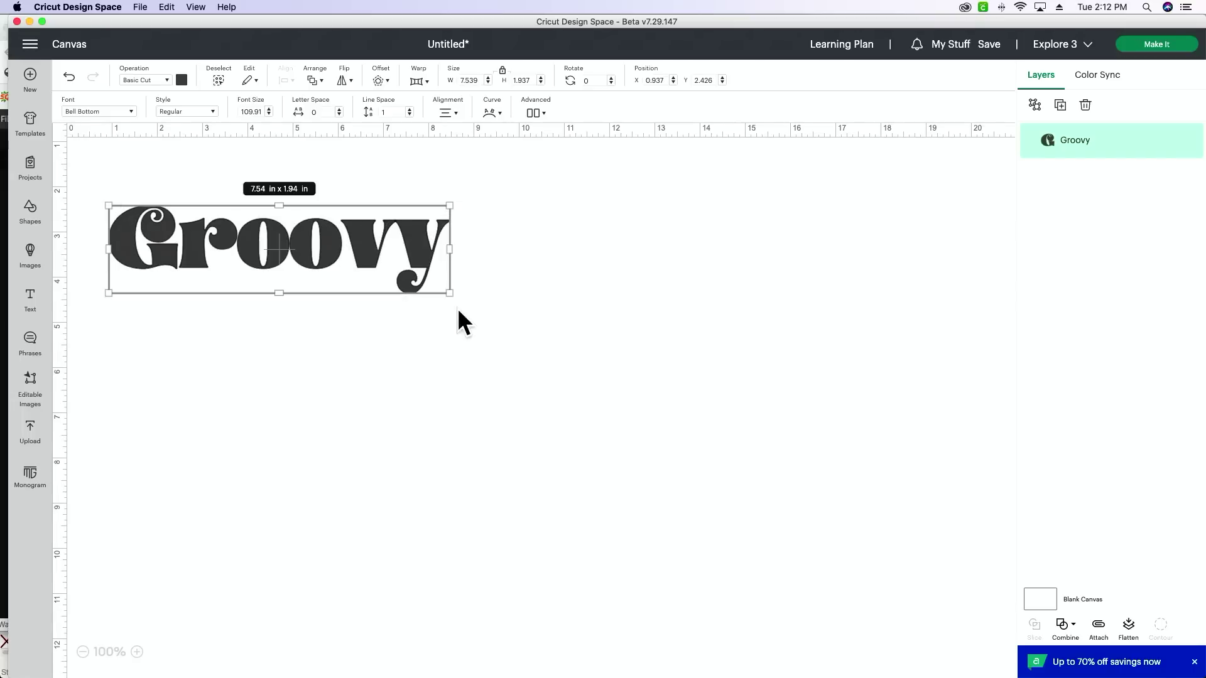
{"action": "left_click_drag", "start_coordinate": [449, 292], "coordinate": [796, 382]}
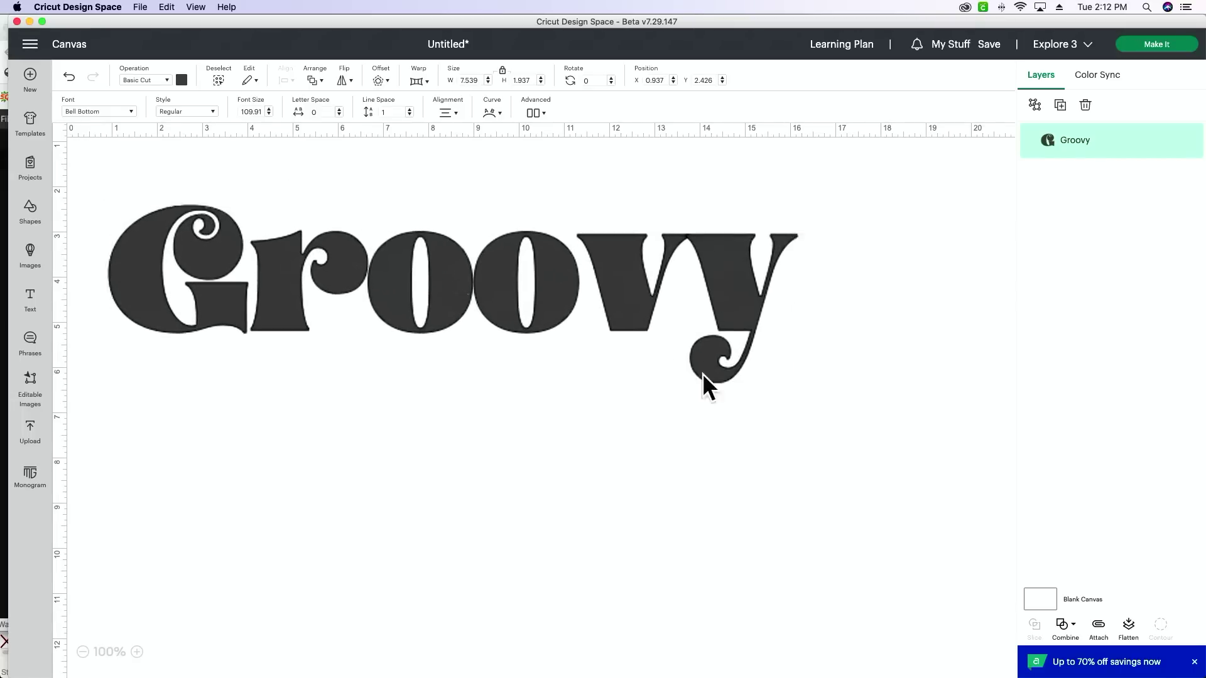
{"action": "left_click_drag", "start_coordinate": [500, 262], "coordinate": [564, 303]}
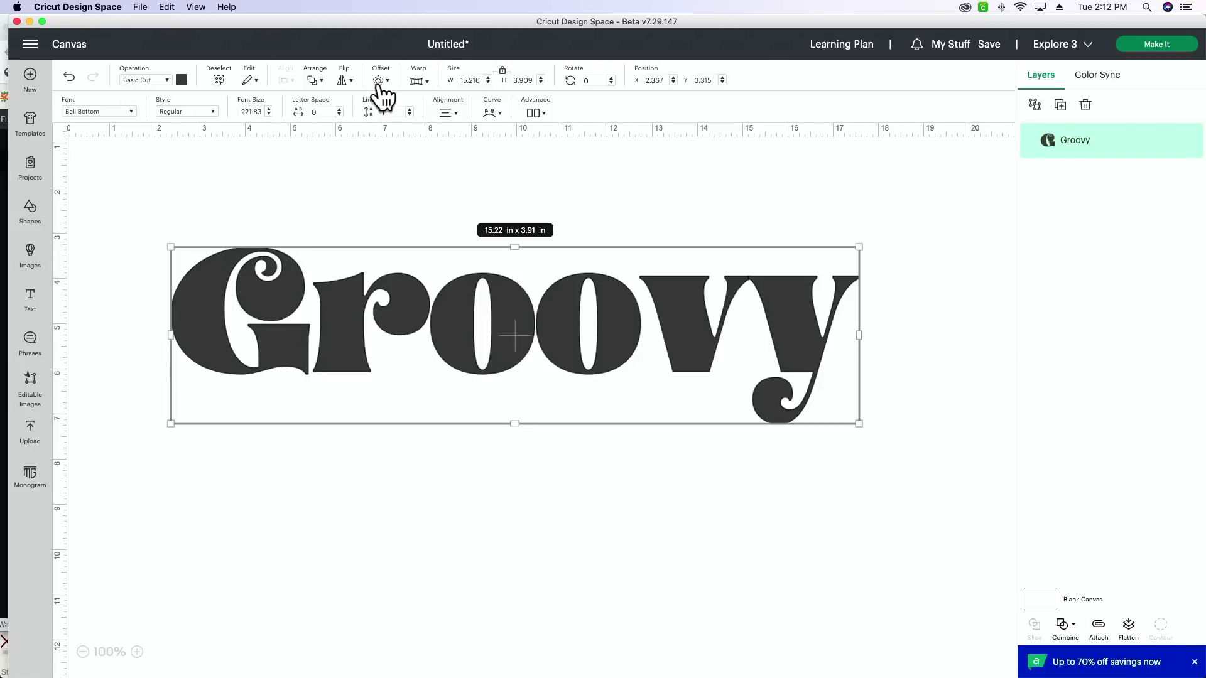
- Browse the Warp styles and apply the arched style 1 to the Groovy text
{"action": "left_click", "coordinate": [427, 84]}
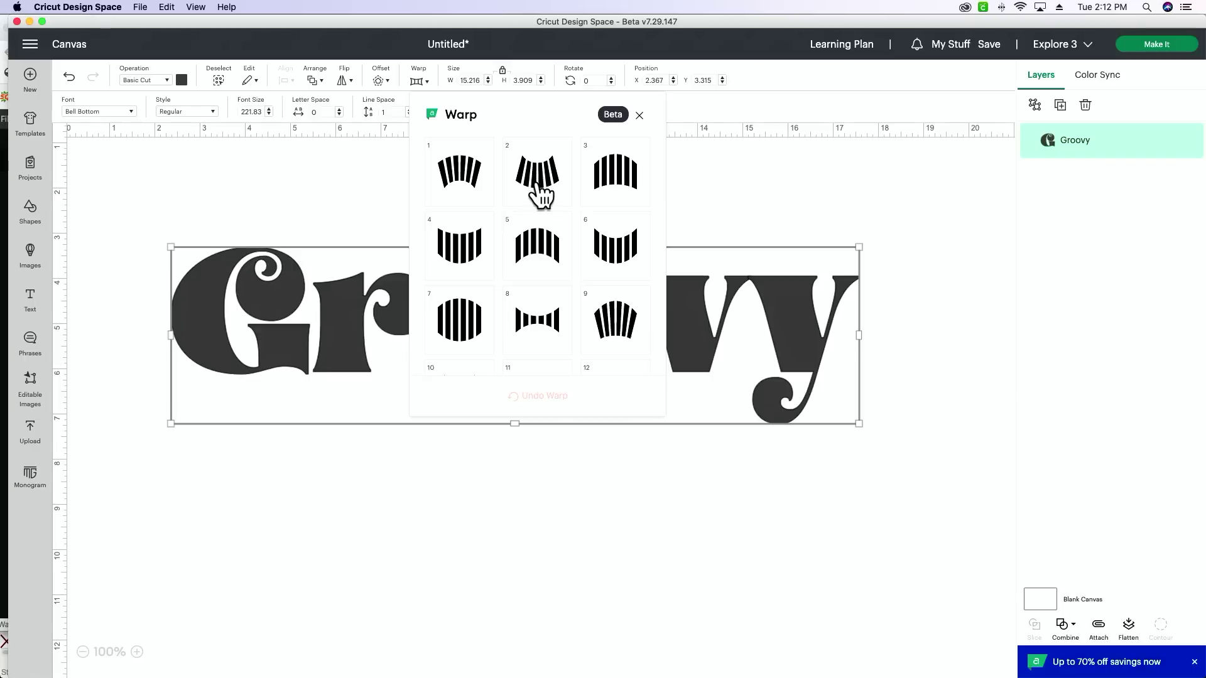
{"action": "scroll", "coordinate": [538, 190], "scroll_direction": "down", "scroll_amount": 3}
{"action": "scroll", "coordinate": [539, 194], "scroll_direction": "down", "scroll_amount": 3}
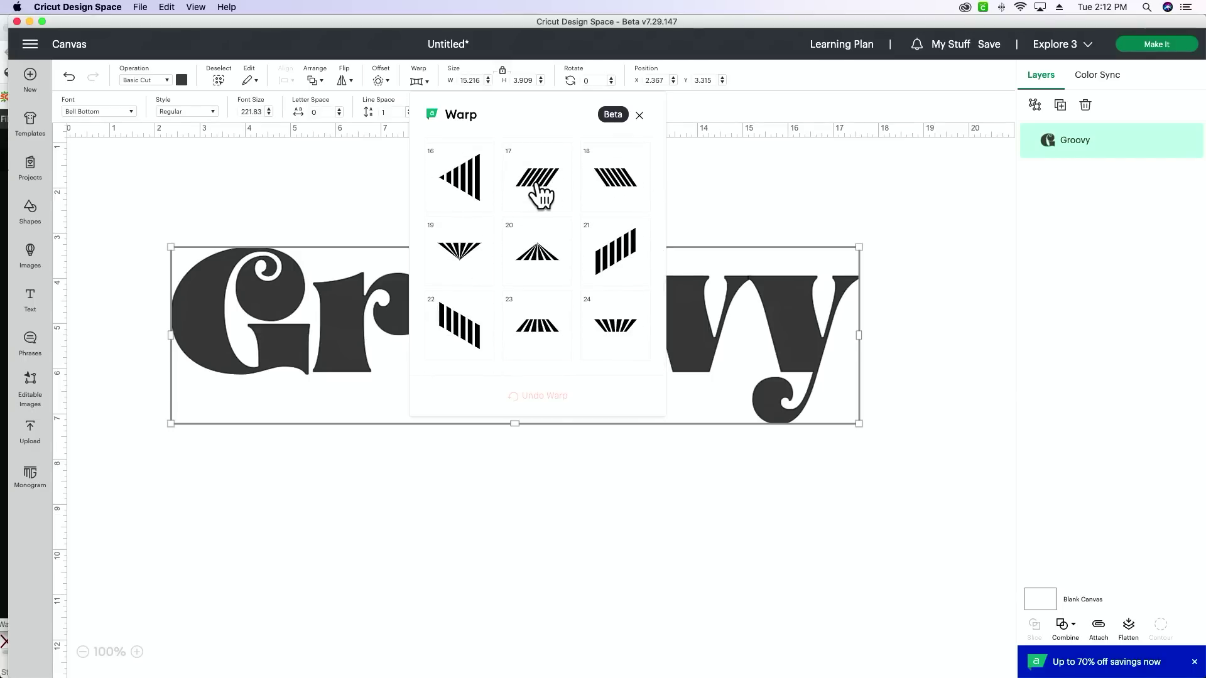
{"action": "scroll", "coordinate": [539, 195], "scroll_direction": "up", "scroll_amount": 6}
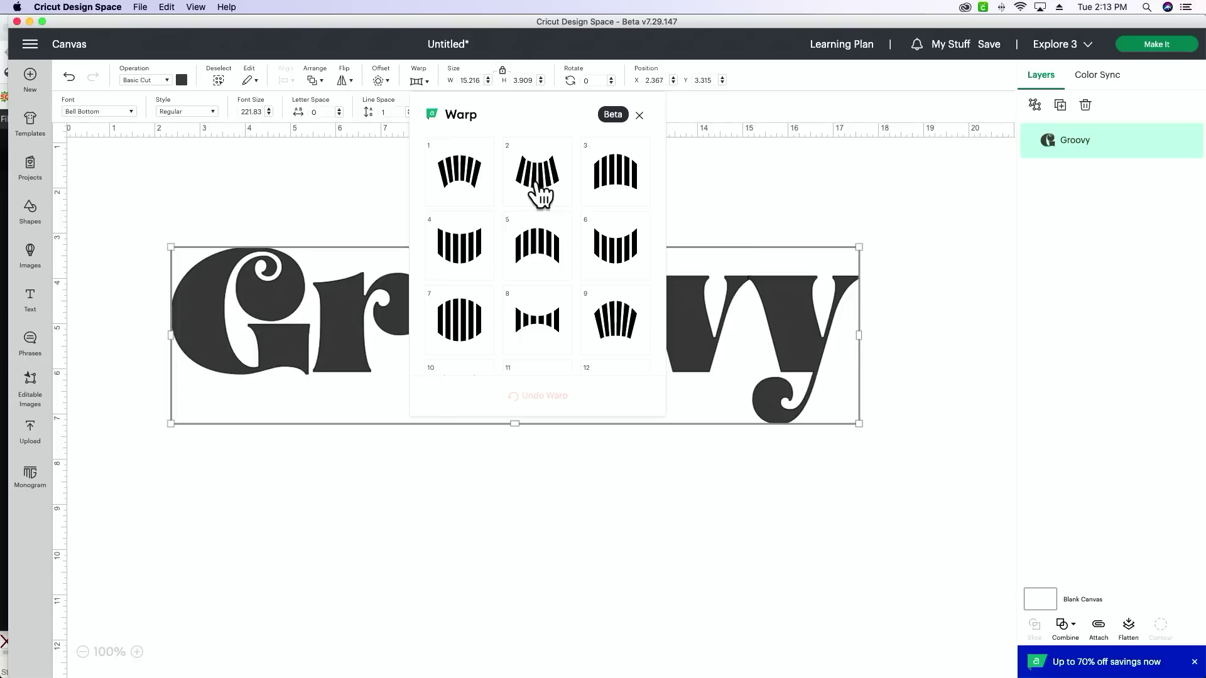
{"action": "scroll", "coordinate": [469, 180], "scroll_direction": "down", "scroll_amount": 5}
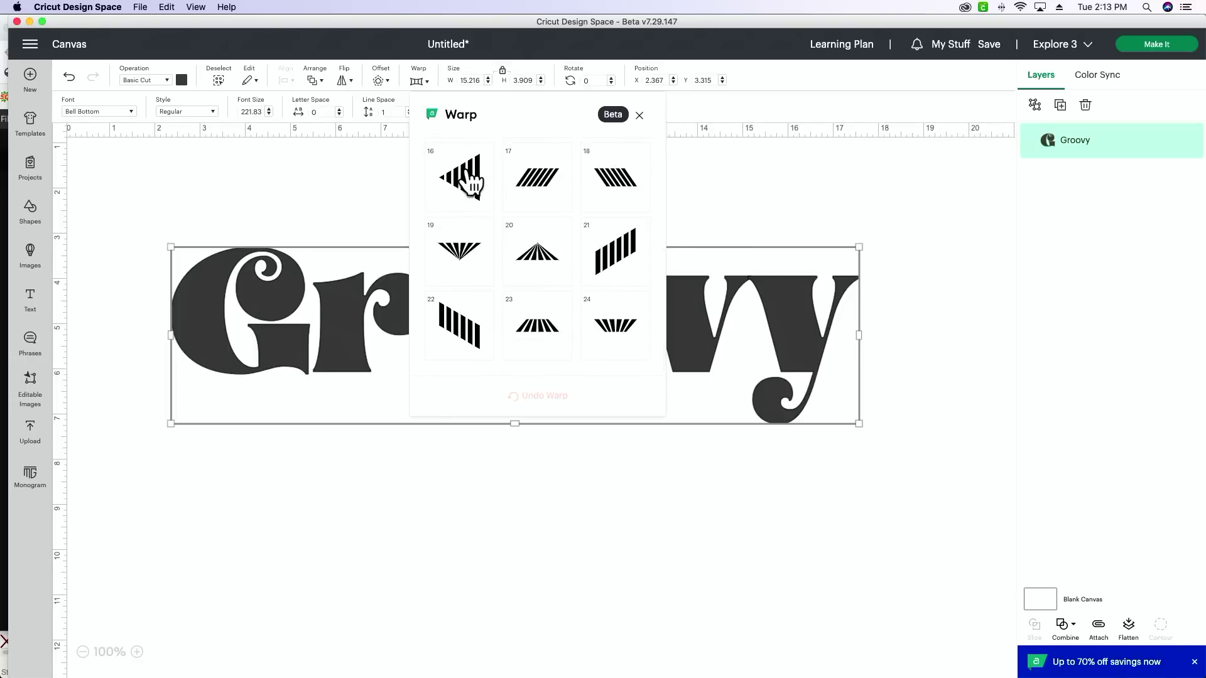
{"action": "scroll", "coordinate": [470, 182], "scroll_direction": "up", "scroll_amount": 5}
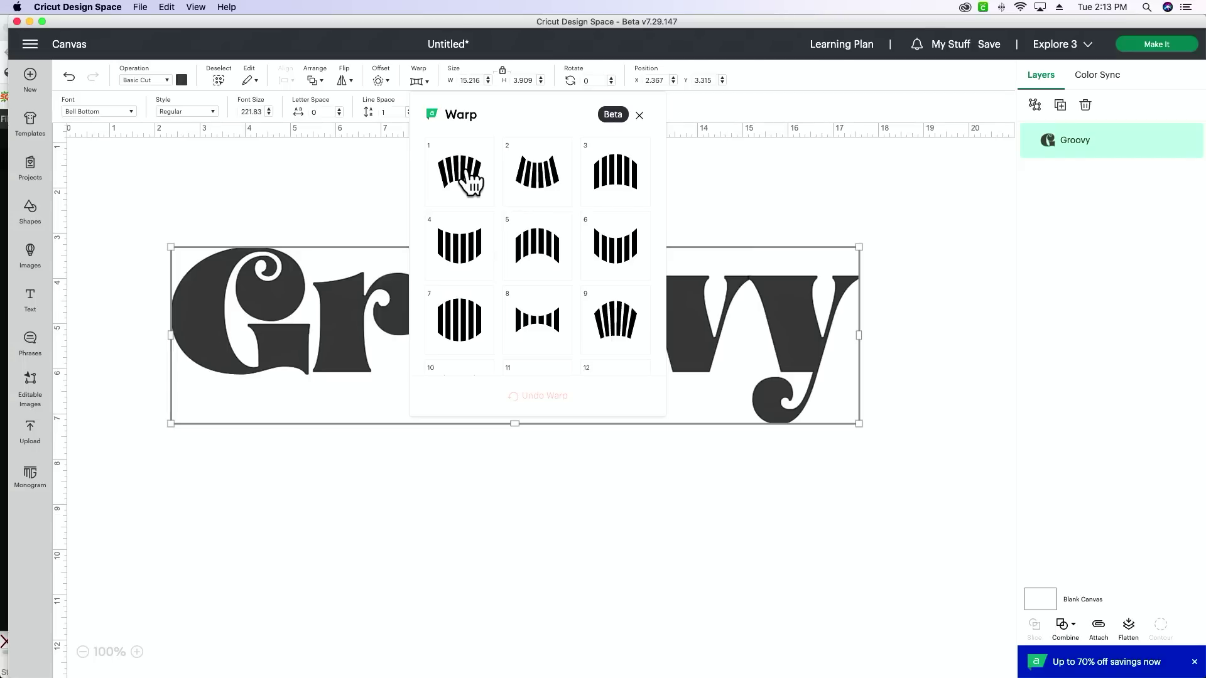
{"action": "left_click", "coordinate": [471, 184]}
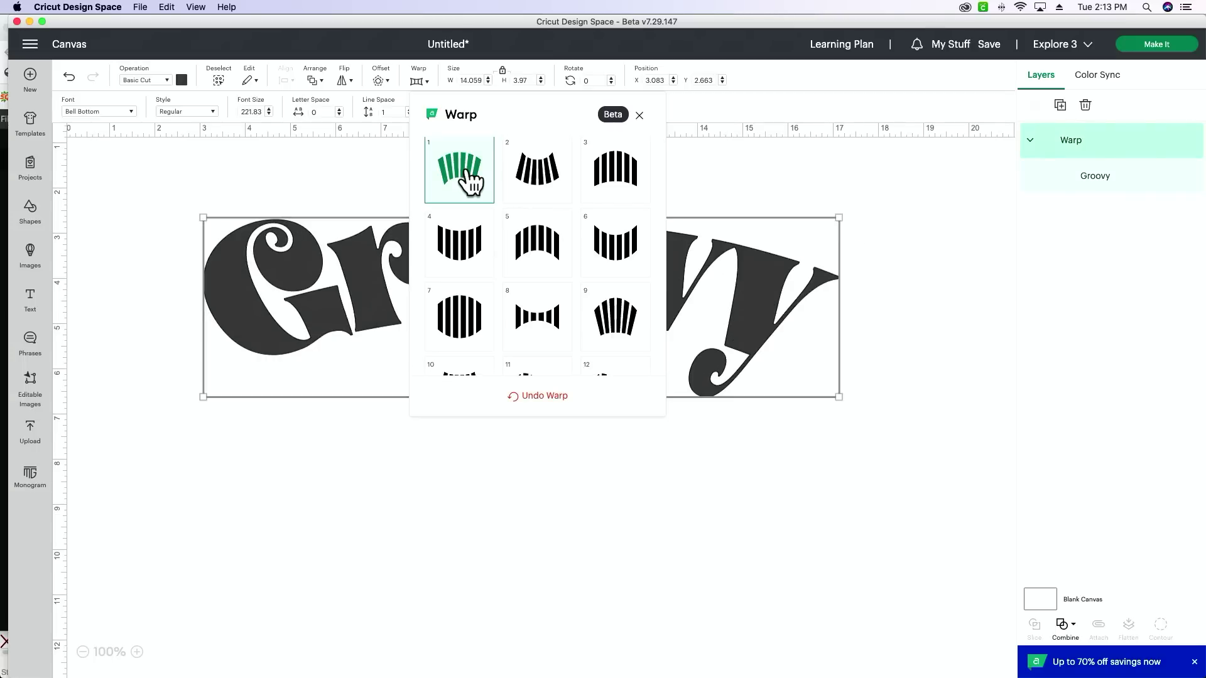
{"action": "left_click", "coordinate": [881, 351]}
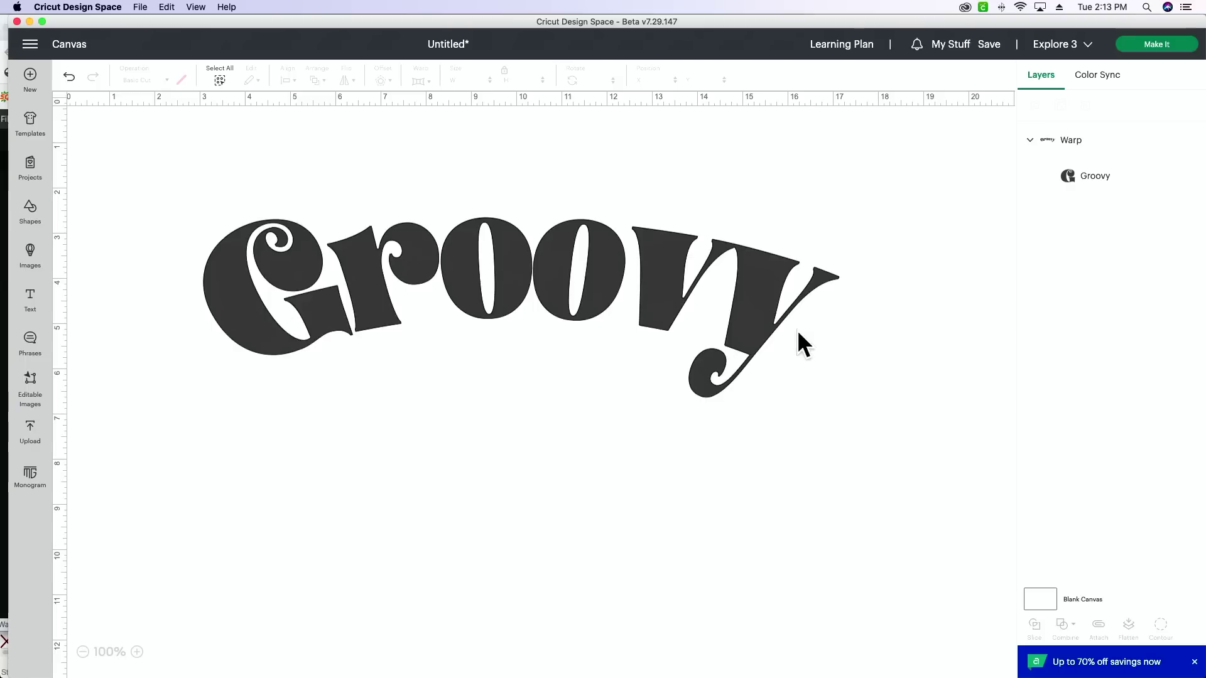
- Adjust the Curve diameter of the warped Groovy text to bend it into a stronger upward arch
{"action": "left_click", "coordinate": [566, 265]}
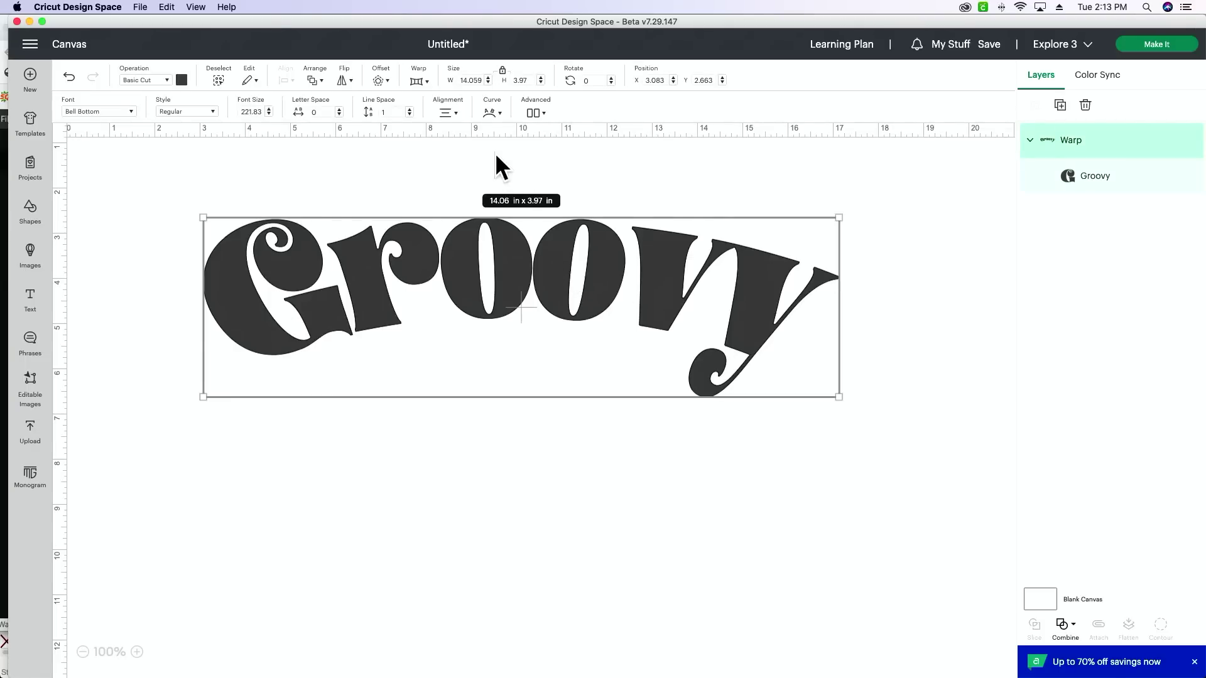
{"action": "left_click", "coordinate": [492, 115]}
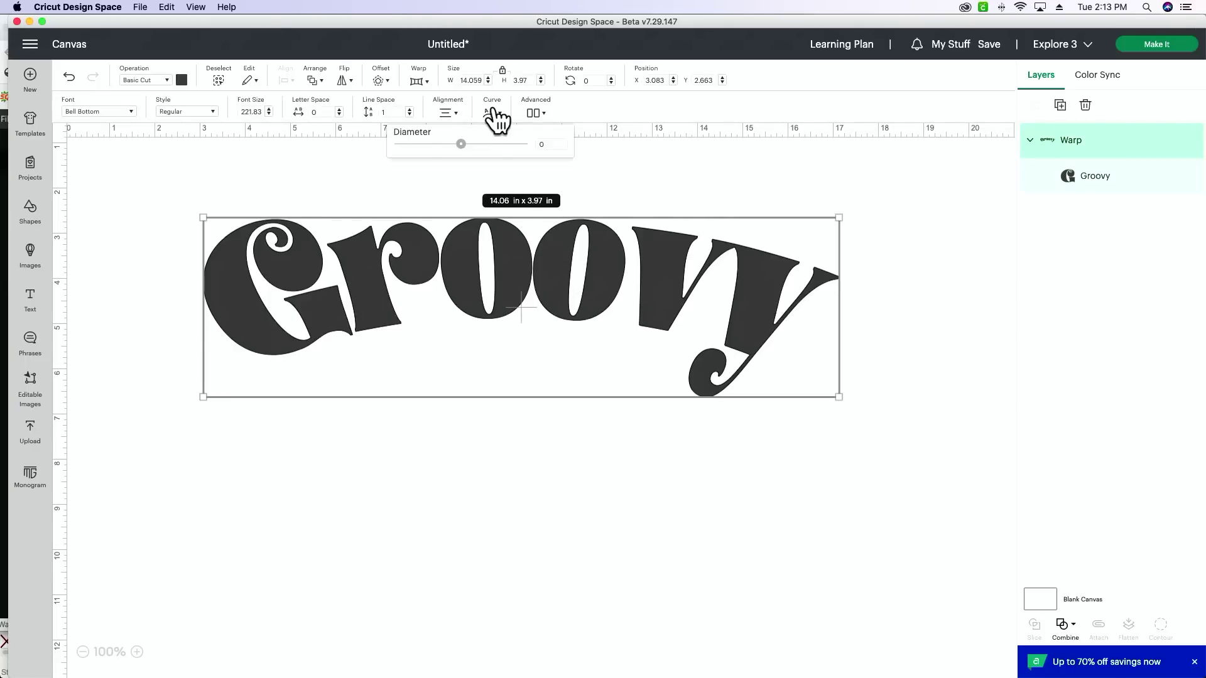
{"action": "left_click", "coordinate": [479, 151]}
{"action": "left_click", "coordinate": [521, 275]}
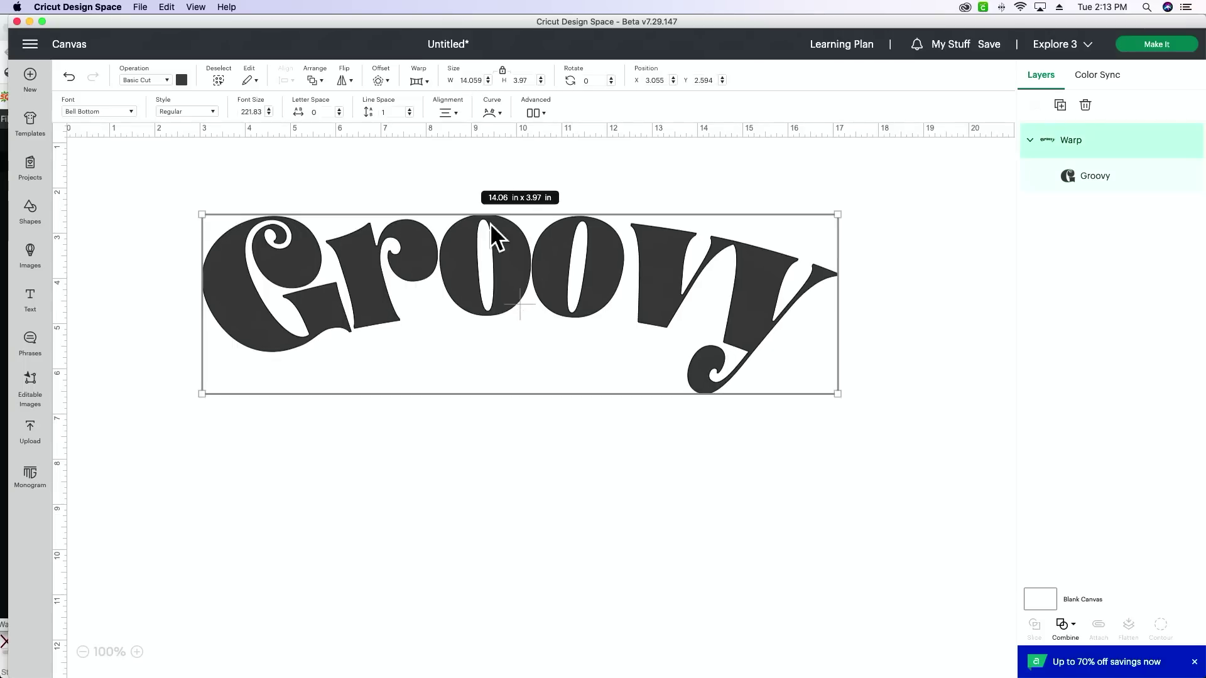
{"action": "left_click", "coordinate": [493, 114]}
{"action": "left_click", "coordinate": [489, 142]}
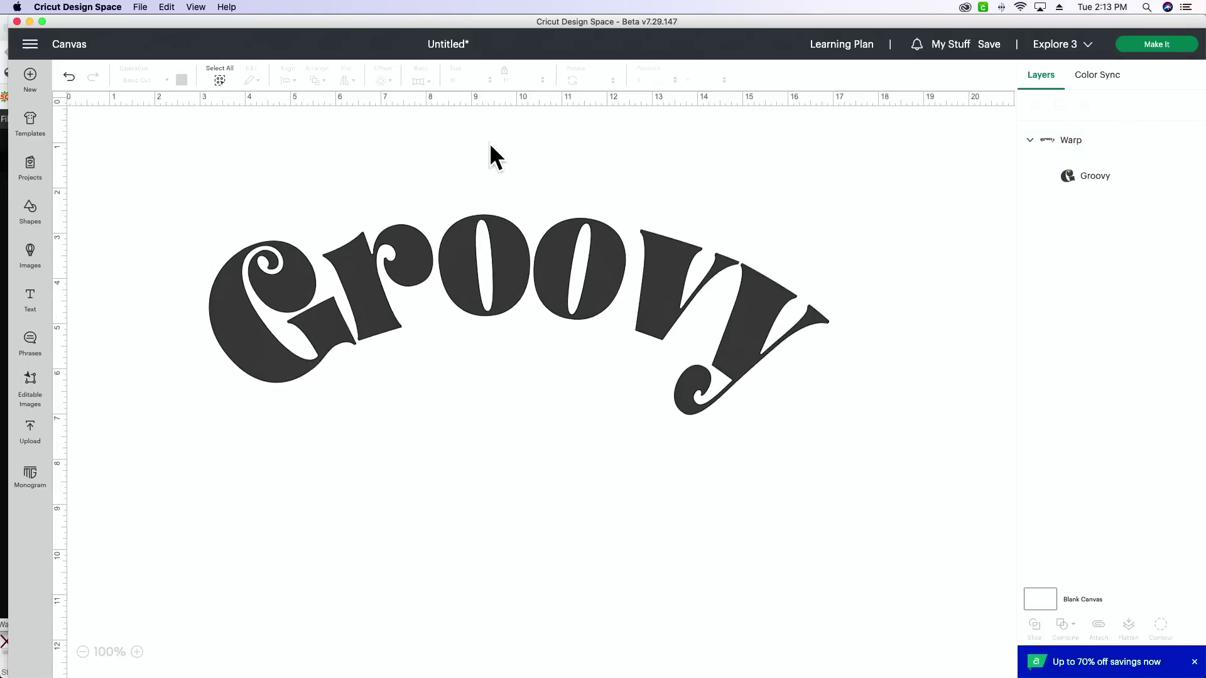
{"action": "left_click", "coordinate": [505, 252]}
{"action": "left_click", "coordinate": [492, 114]}
{"action": "left_click", "coordinate": [510, 141]}
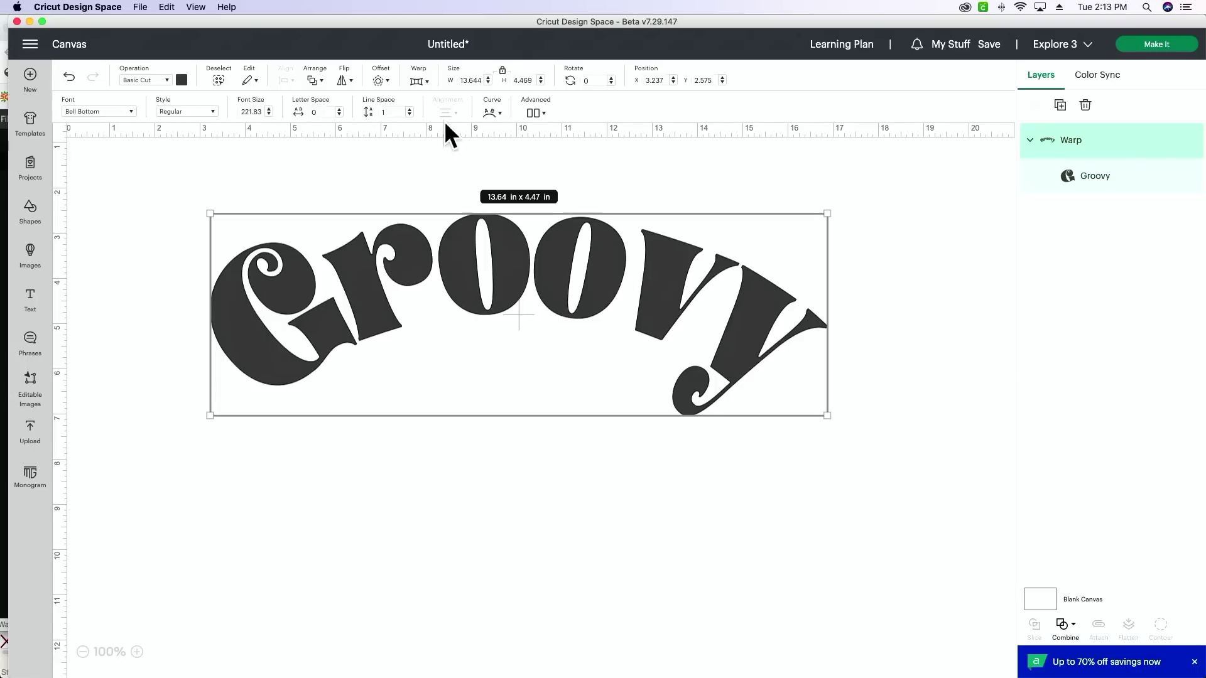
- Change the Groovy text's warp to the pinched bow-tie style 8
{"action": "left_click", "coordinate": [418, 81]}
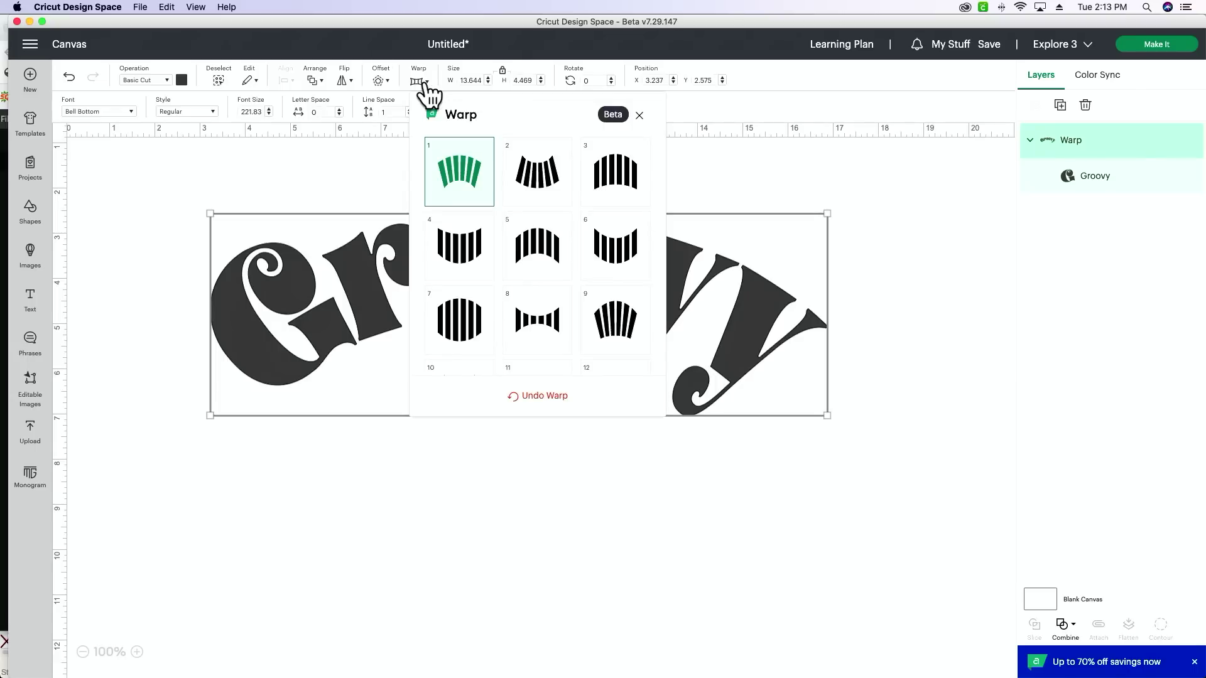
{"action": "scroll", "coordinate": [561, 260], "scroll_direction": "down", "scroll_amount": 3}
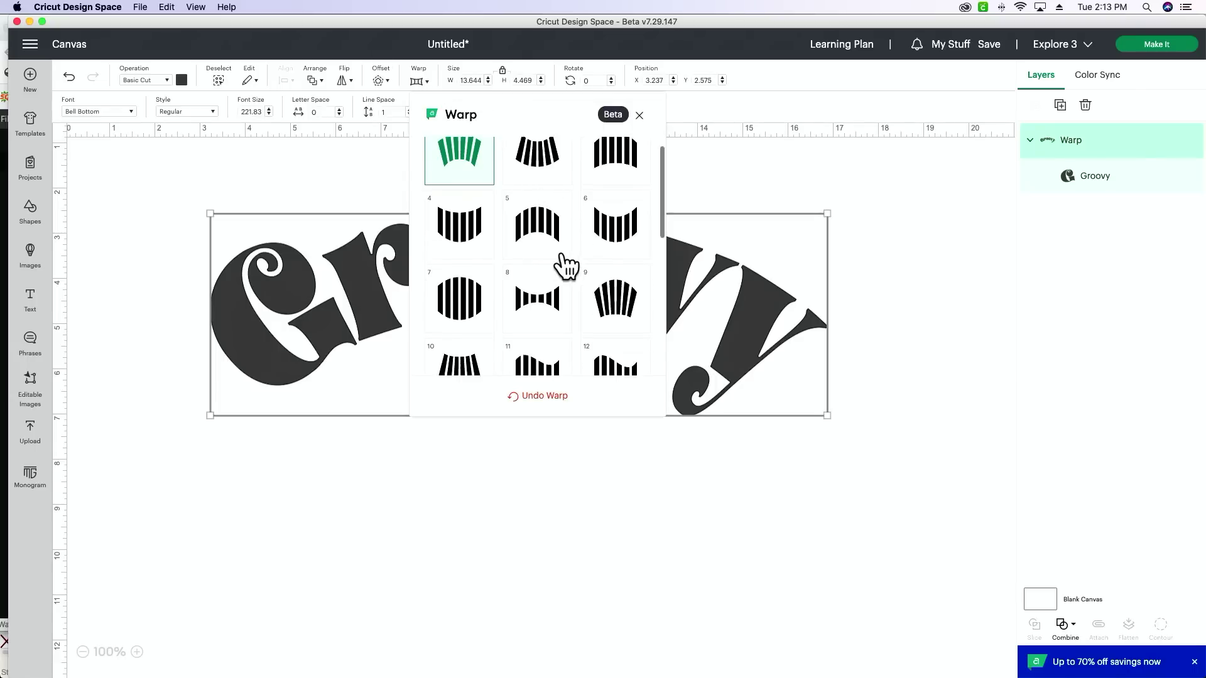
{"action": "left_click", "coordinate": [563, 258]}
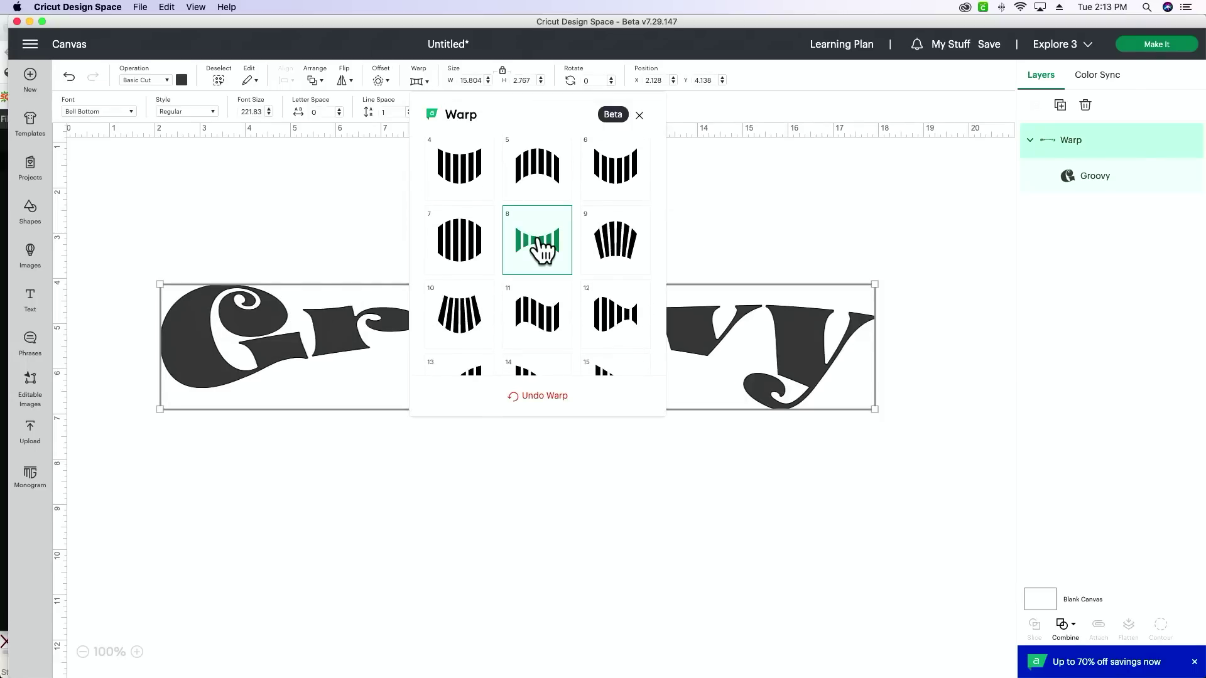
{"action": "left_click", "coordinate": [869, 182]}
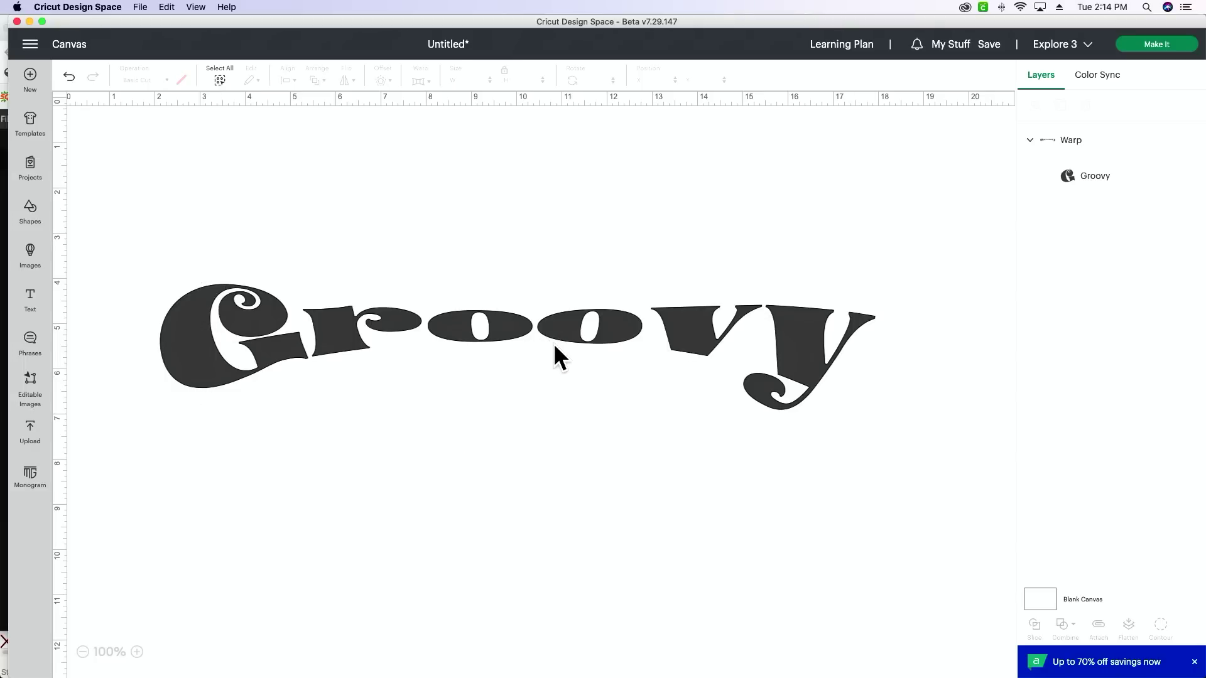
- Switch the Groovy text's warp to the wavy style 11
{"action": "left_click", "coordinate": [568, 333]}
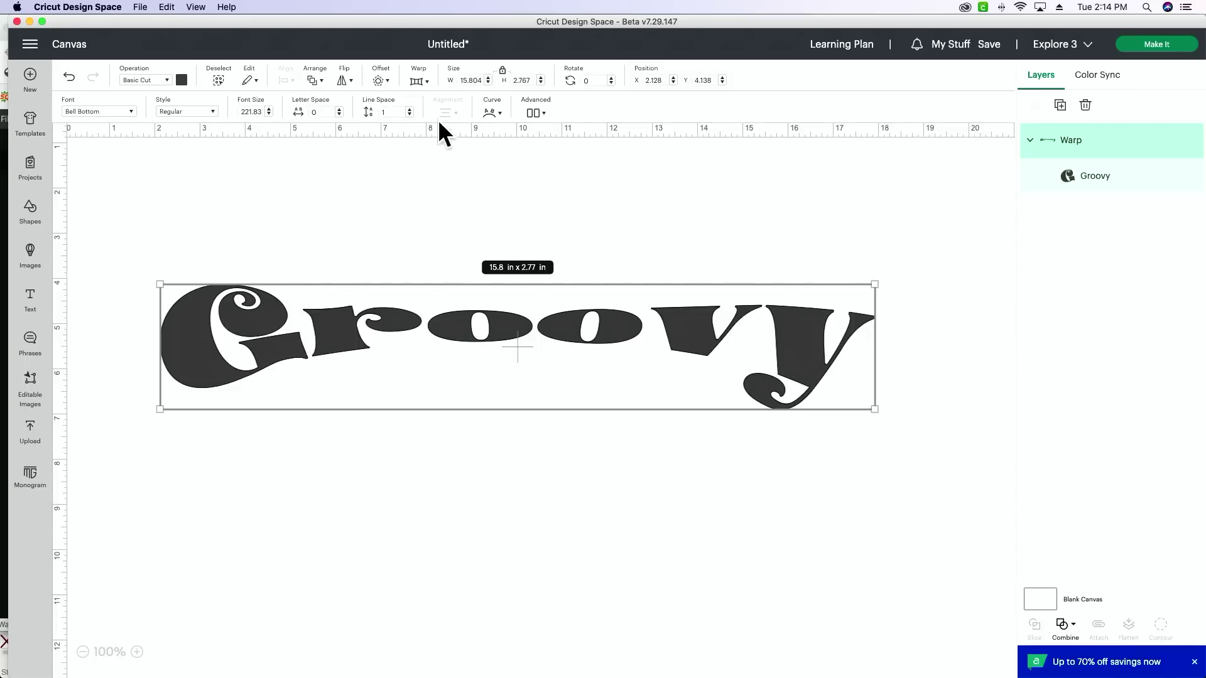
{"action": "left_click", "coordinate": [419, 80]}
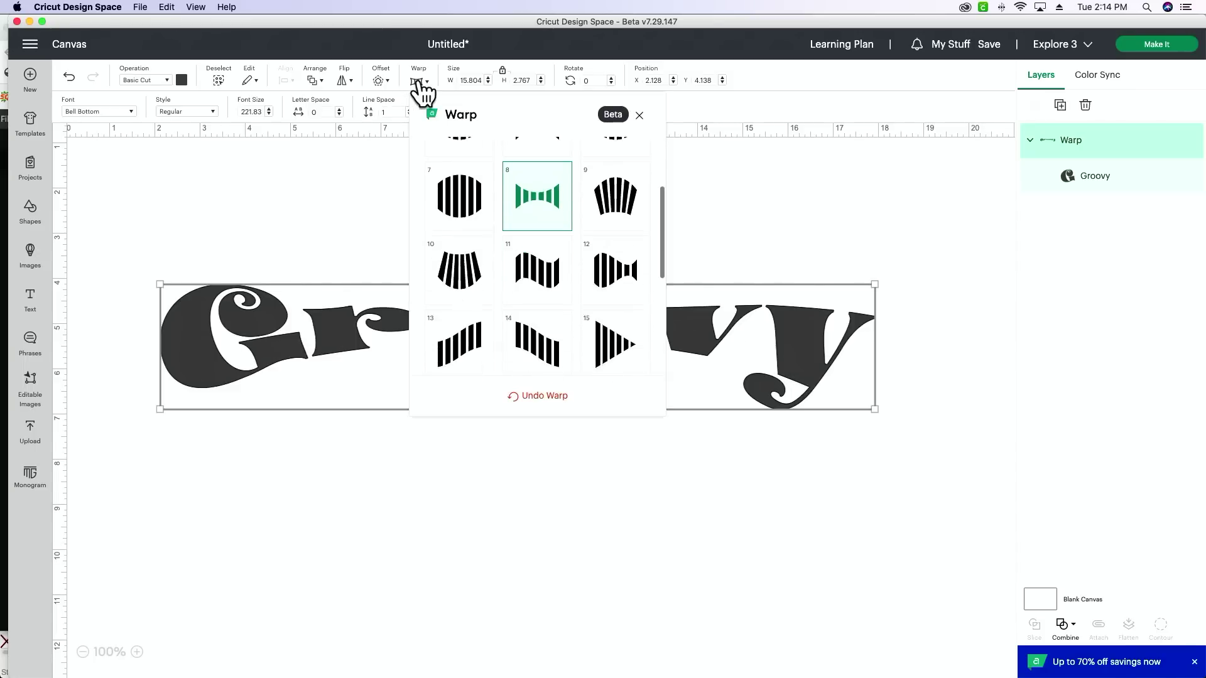
{"action": "left_click", "coordinate": [539, 250]}
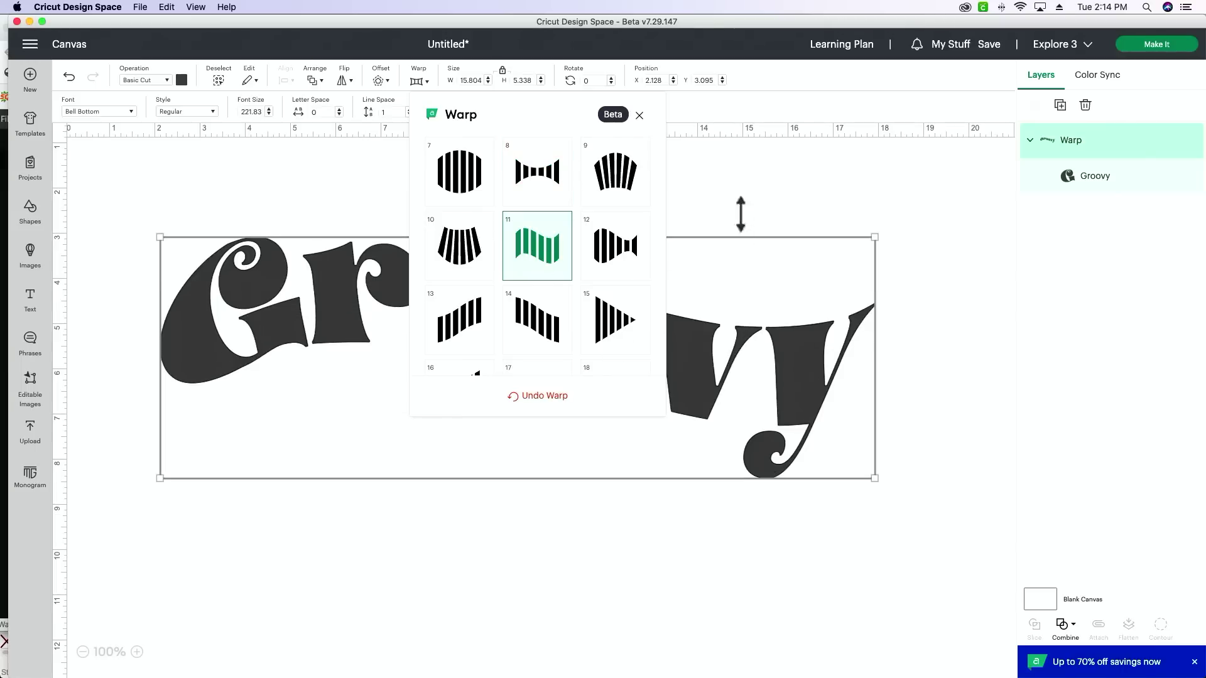
- Close the warp settings and edit the warped Groovy text to add a second line reading "Groovy"
{"action": "left_click", "coordinate": [762, 171]}
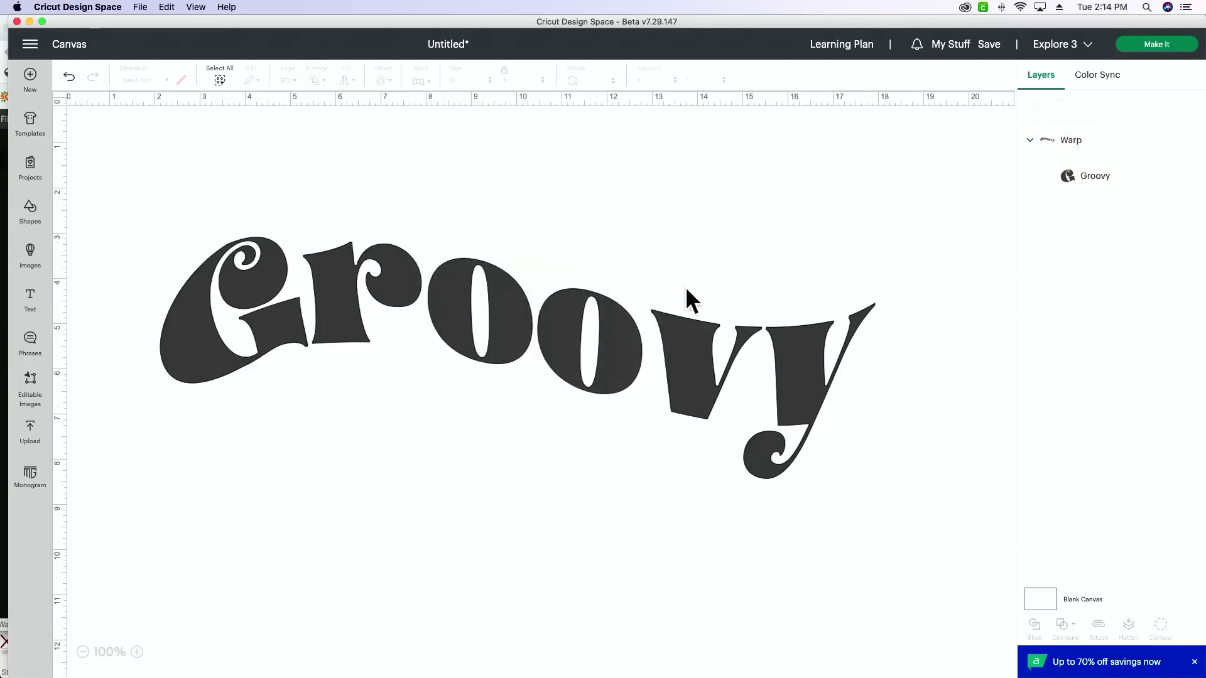
{"action": "left_click", "coordinate": [576, 357]}
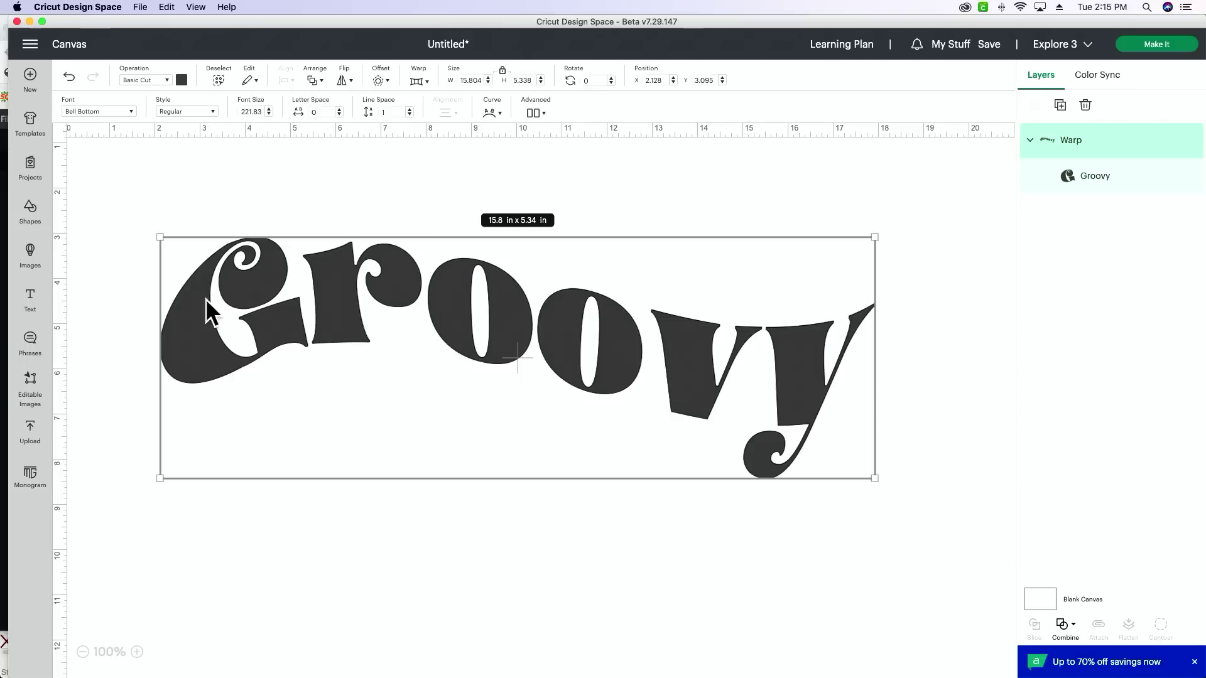
{"action": "double_click", "coordinate": [801, 378]}
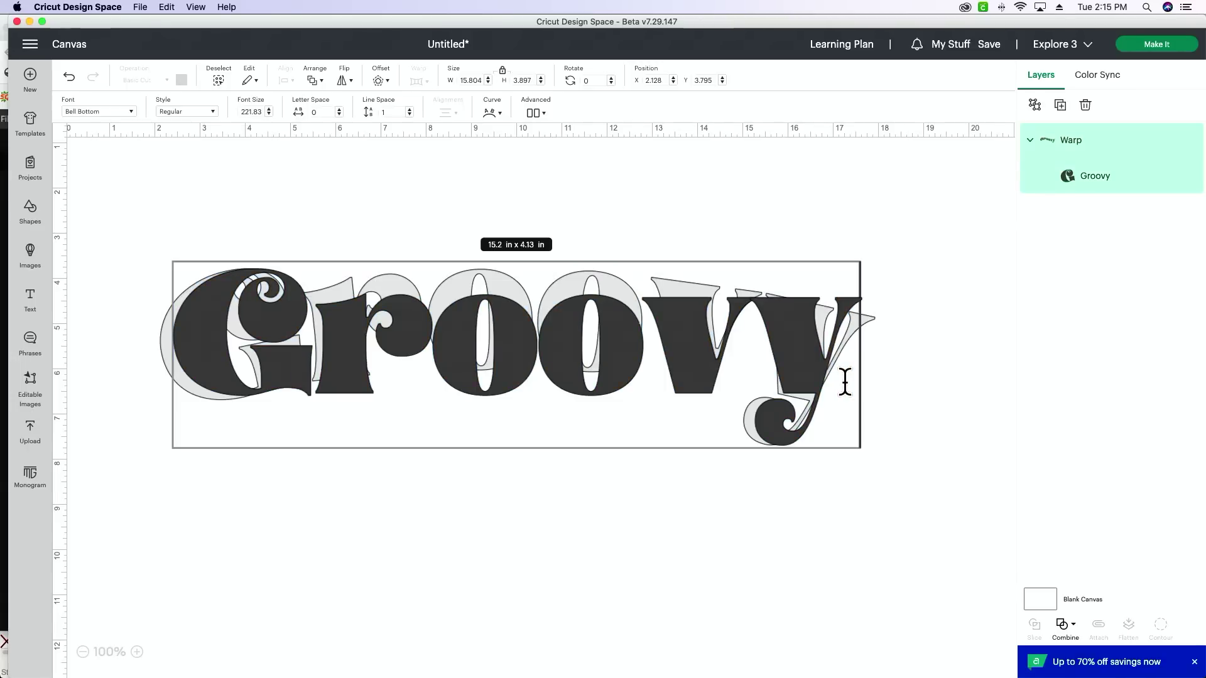
{"action": "key", "text": "Escape"}
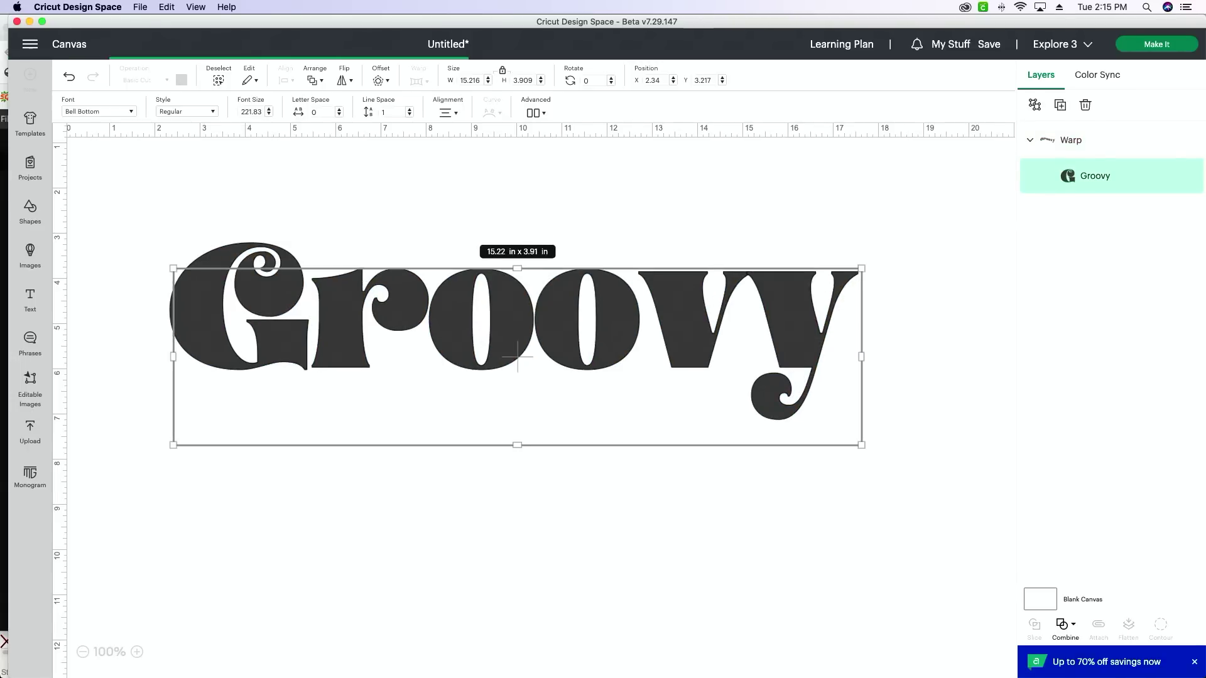
{"action": "key", "text": "Escape"}
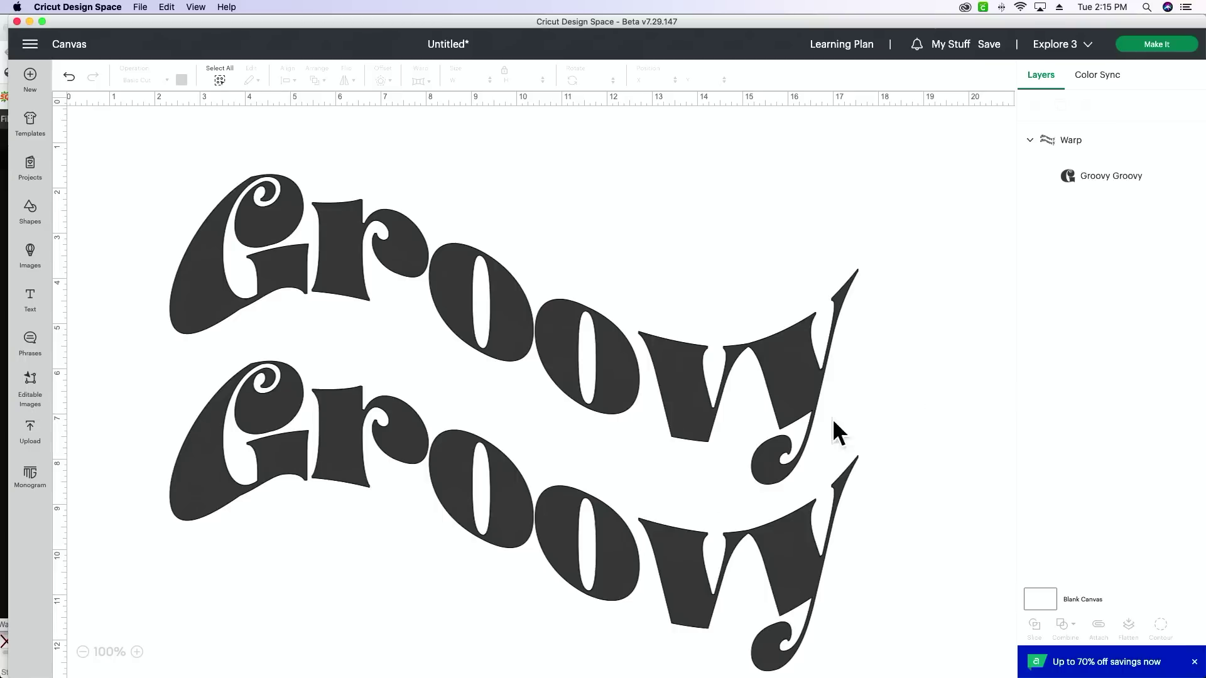
{"action": "scroll", "coordinate": [828, 397], "scroll_direction": "down", "scroll_amount": 1}
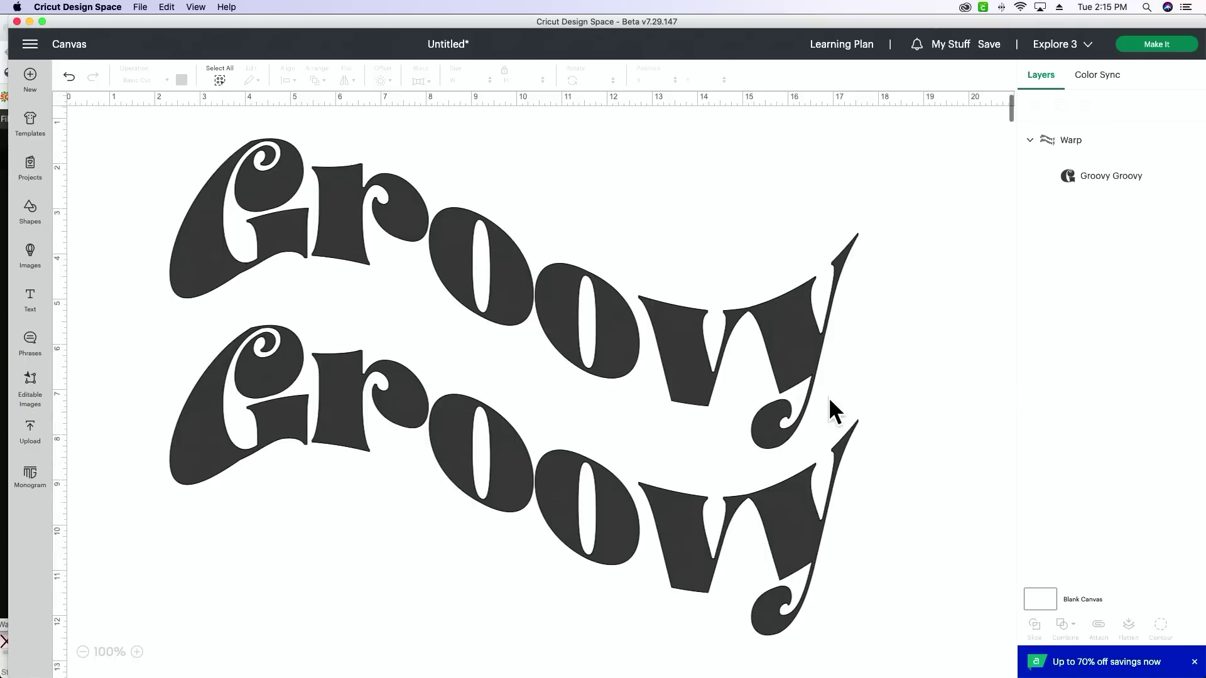
{"action": "scroll", "coordinate": [827, 397], "scroll_direction": "up", "scroll_amount": 3}
{"action": "left_click", "coordinate": [719, 368]}
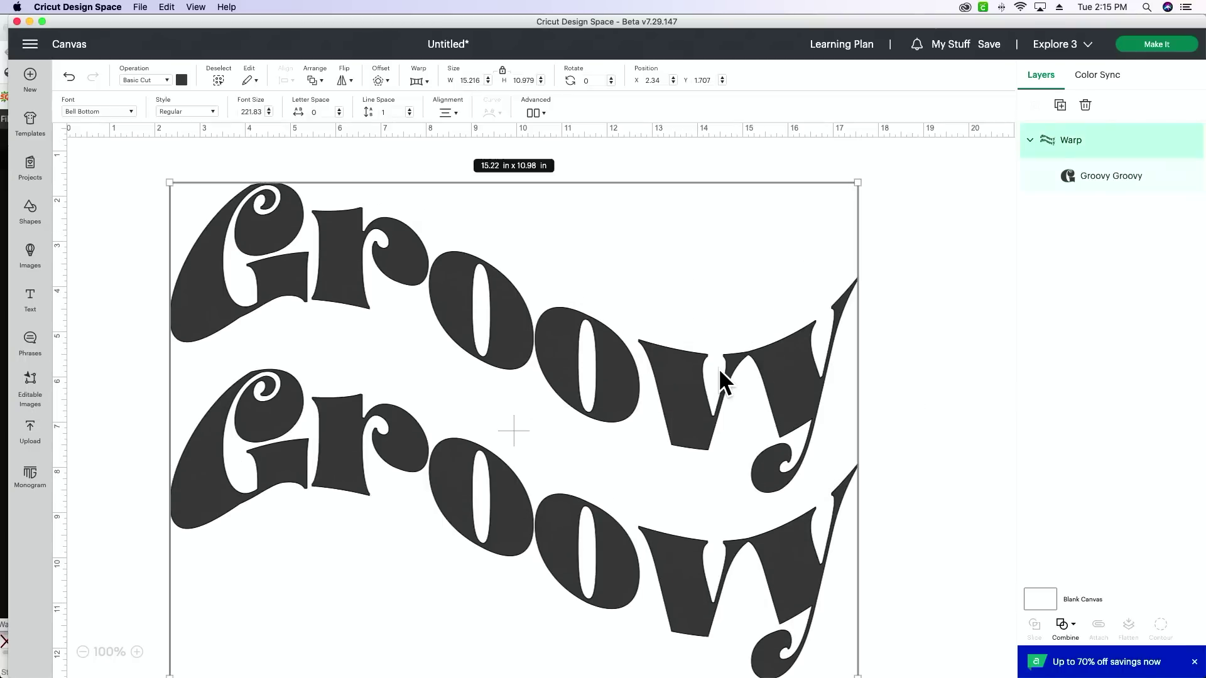
{"action": "key", "text": "super+z"}
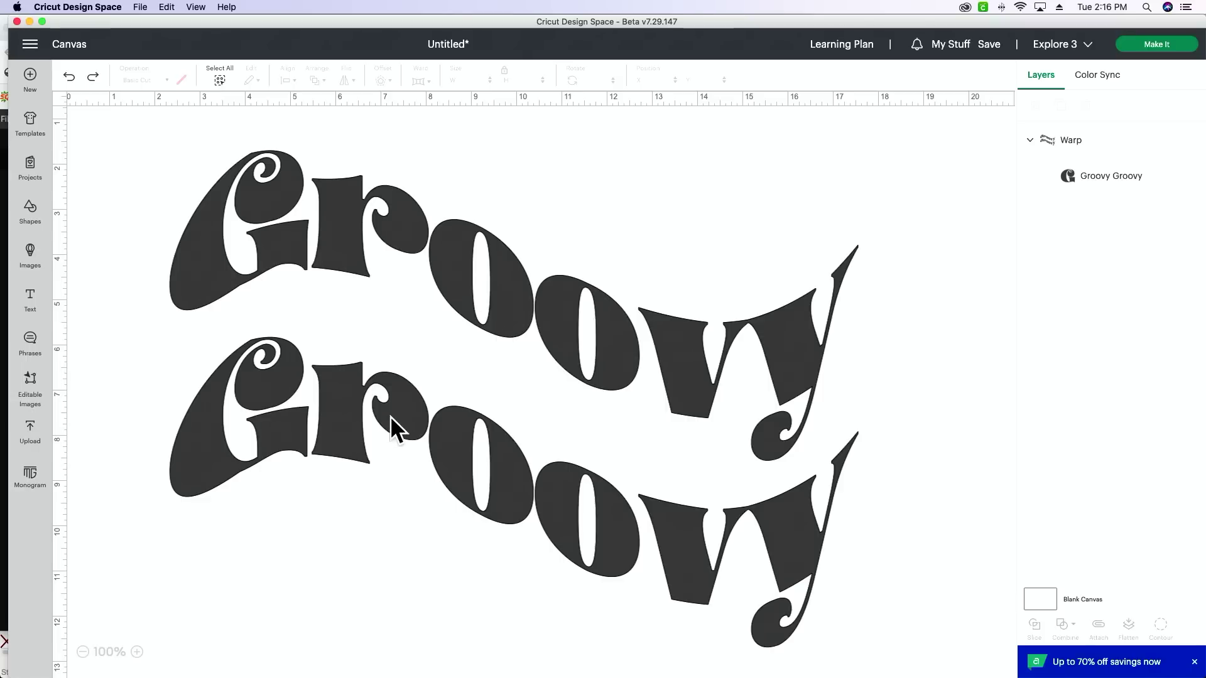
- Recolor the two-line warped Groovy text light blue
{"action": "left_click", "coordinate": [438, 454]}
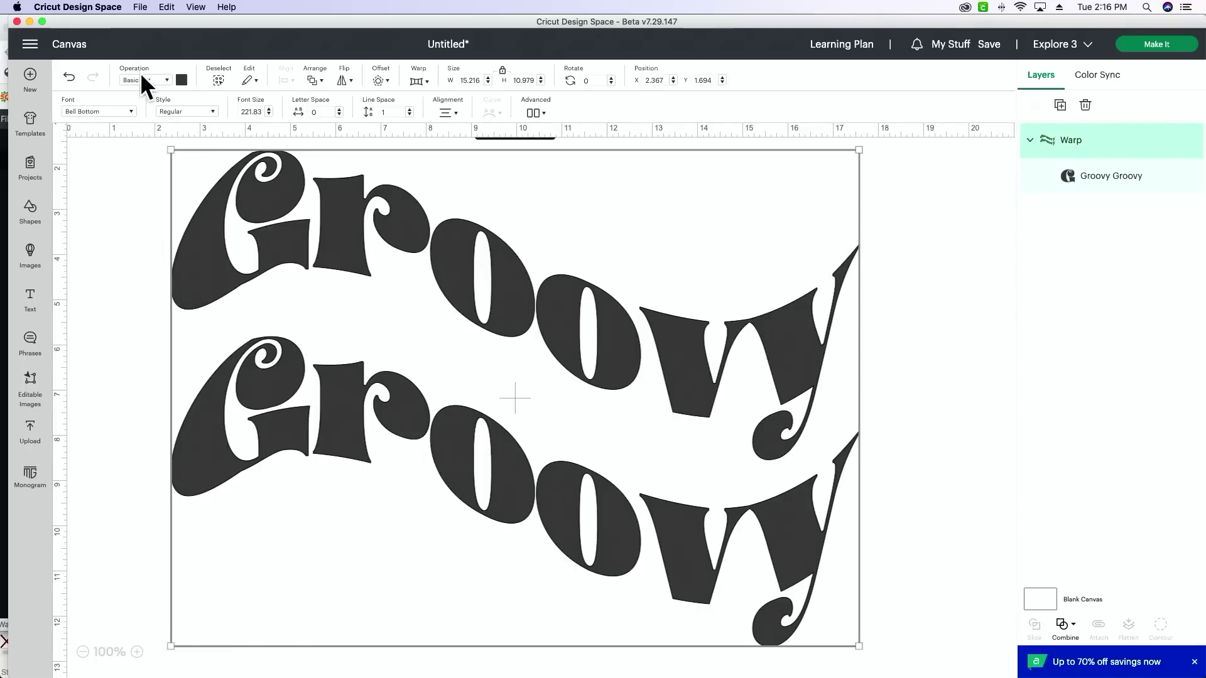
{"action": "left_click", "coordinate": [181, 80]}
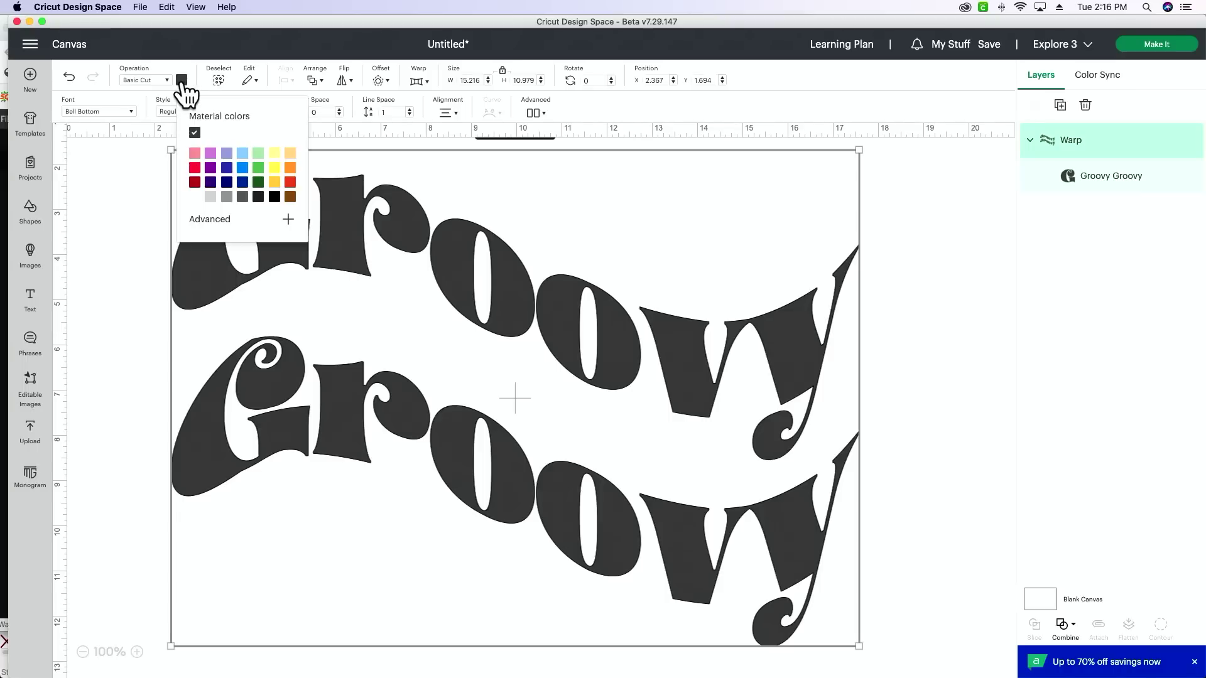
{"action": "left_click", "coordinate": [243, 152]}
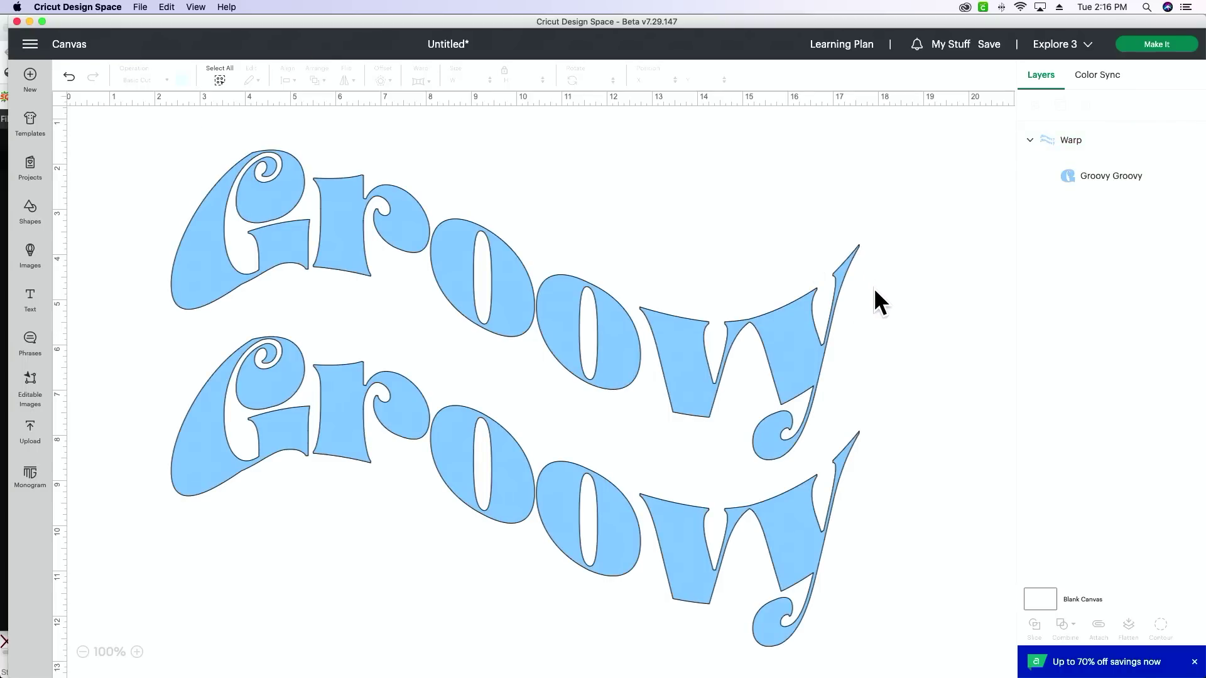
- Delete the second "Groovy" line from the light blue warped text and finish the text edit
{"action": "double_click", "coordinate": [688, 329]}
{"action": "left_click_drag", "start_coordinate": [833, 476], "coordinate": [200, 474]}
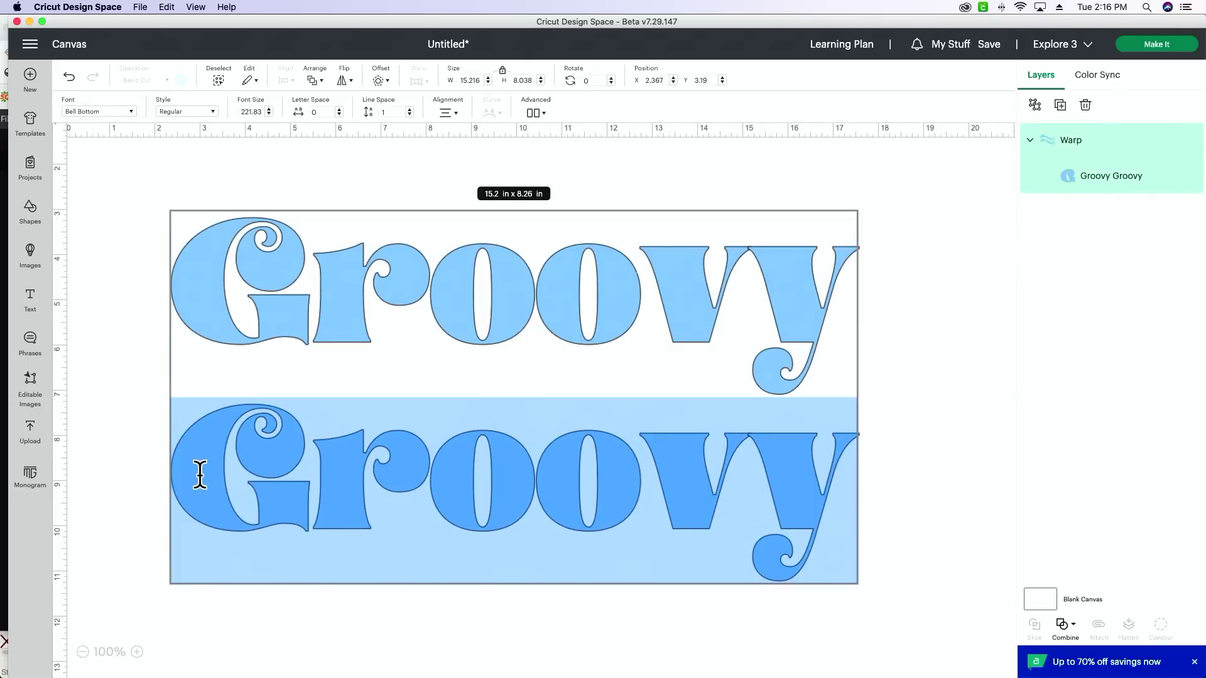
{"action": "key", "text": "BackSpace"}
{"action": "key", "text": "BackSpace"}
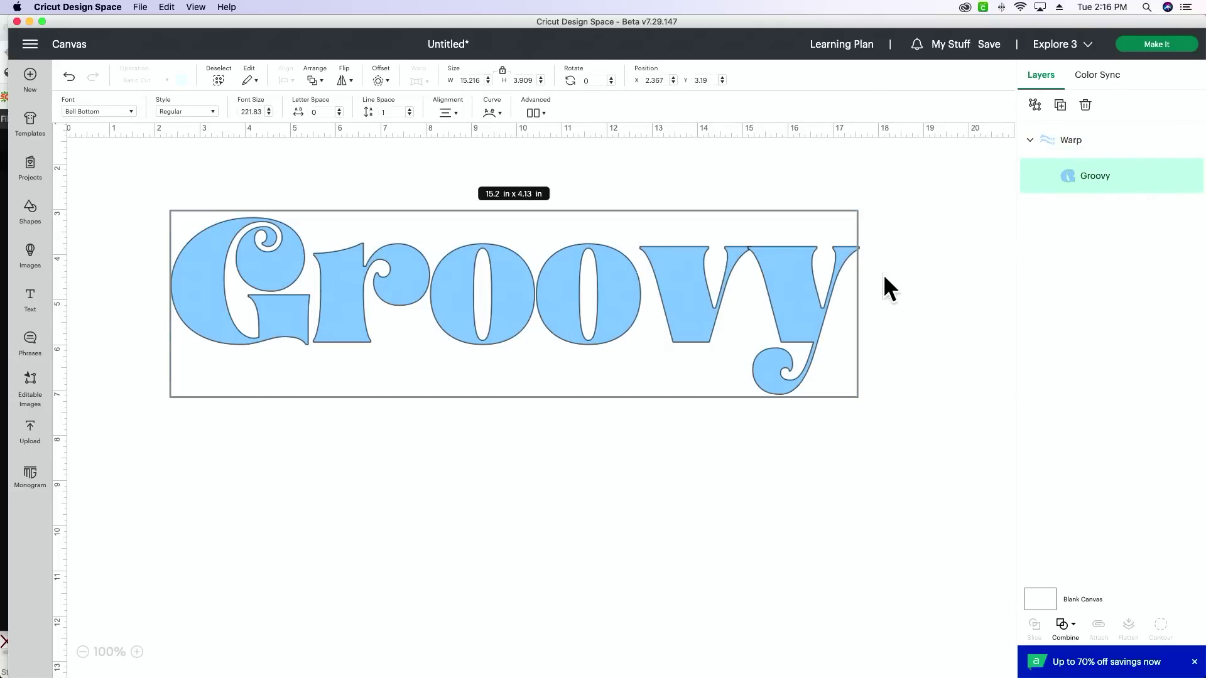
{"action": "left_click", "coordinate": [897, 248]}
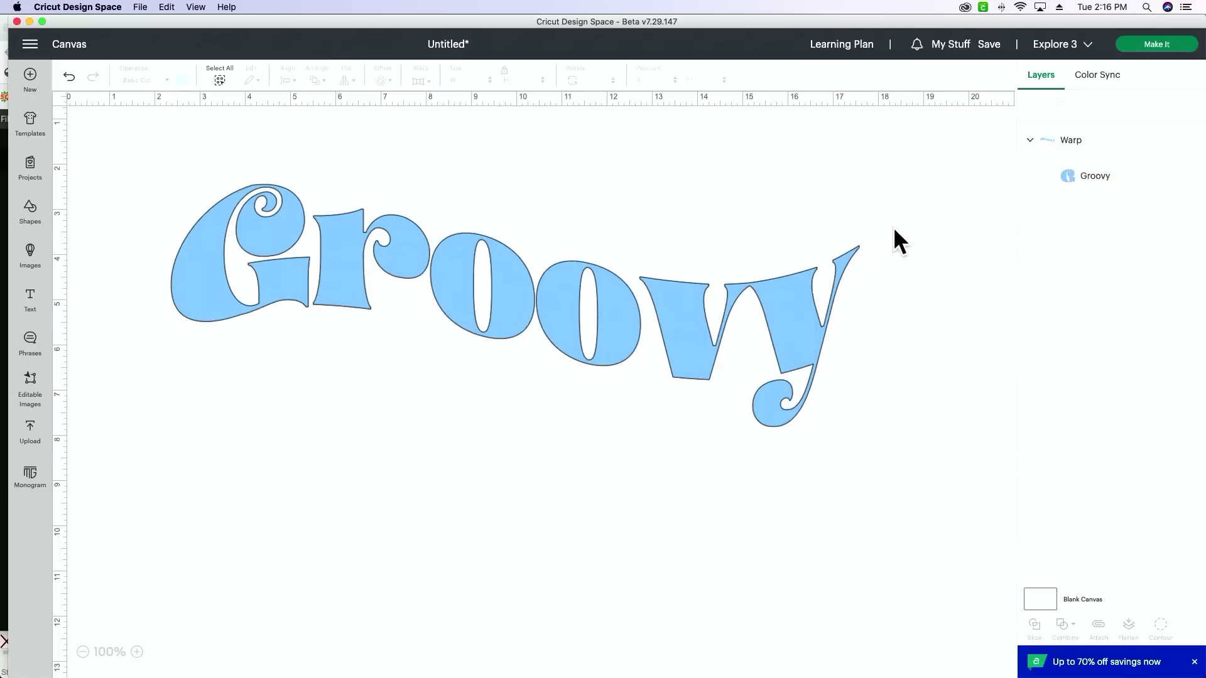
- Duplicate the light blue warped Groovy text and recolor the copy lavender
{"action": "left_click", "coordinate": [716, 321]}
{"action": "left_click", "coordinate": [1061, 105]}
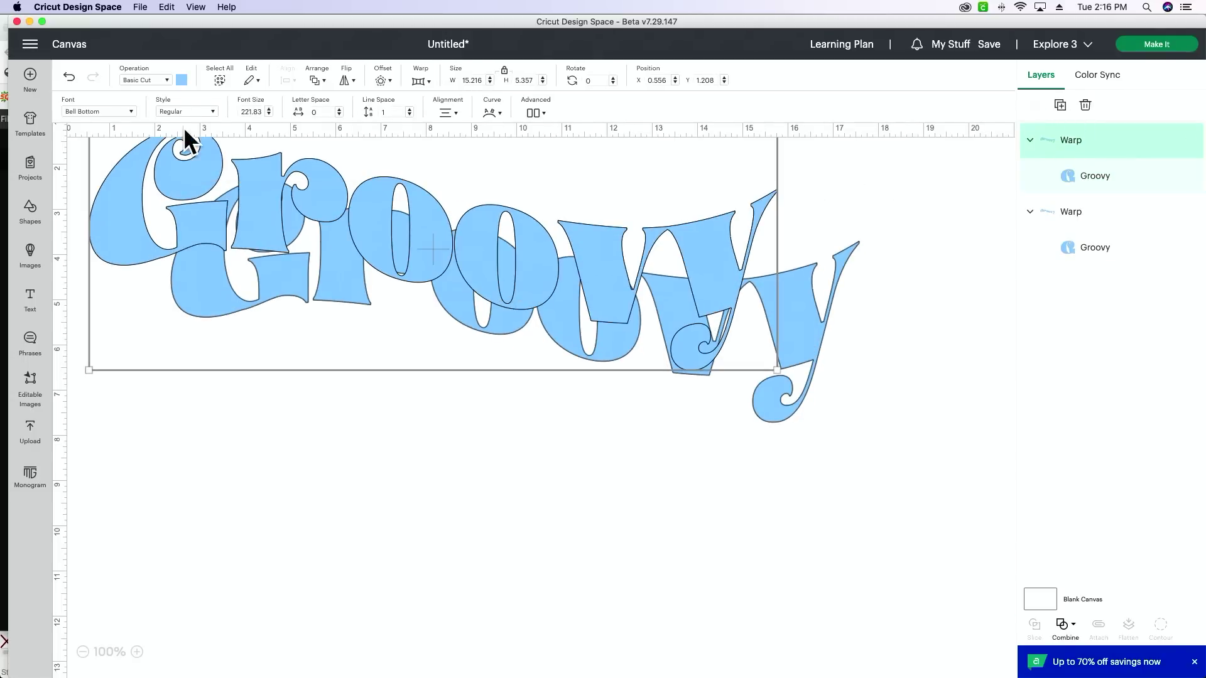
{"action": "left_click", "coordinate": [181, 80]}
{"action": "left_click", "coordinate": [230, 158]}
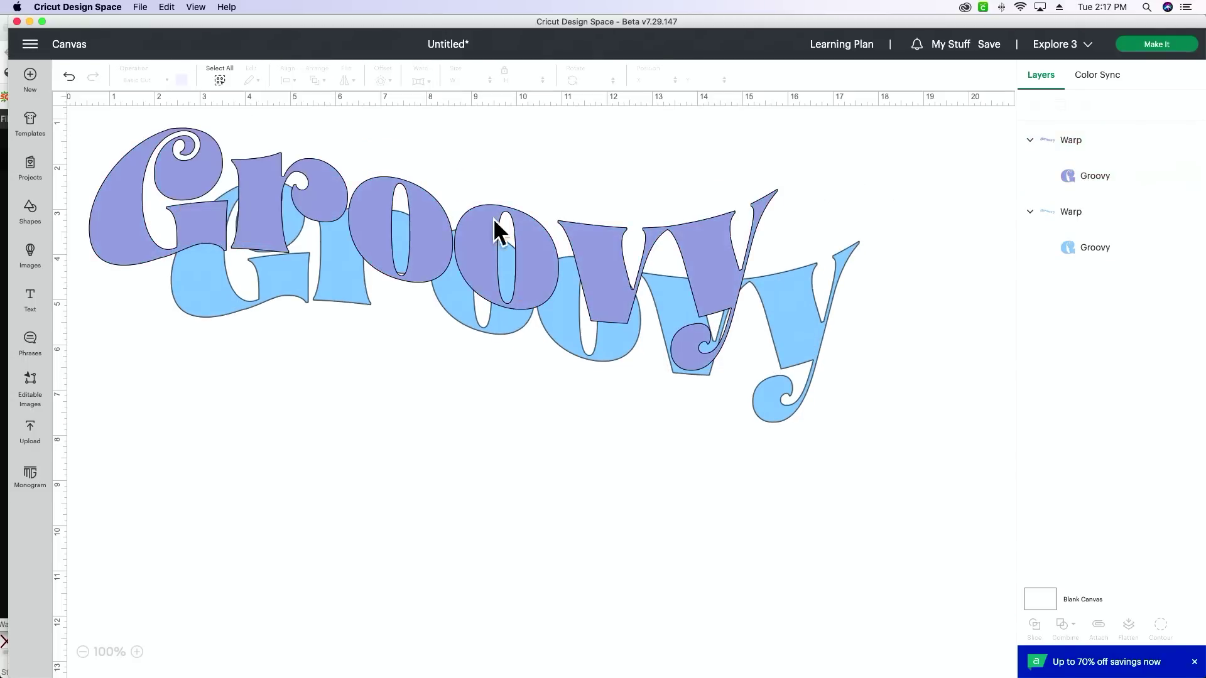
- Place the lavender Groovy copy below the blue one and center the two horizontally on each other
{"action": "left_click_drag", "start_coordinate": [549, 252], "coordinate": [647, 451]}
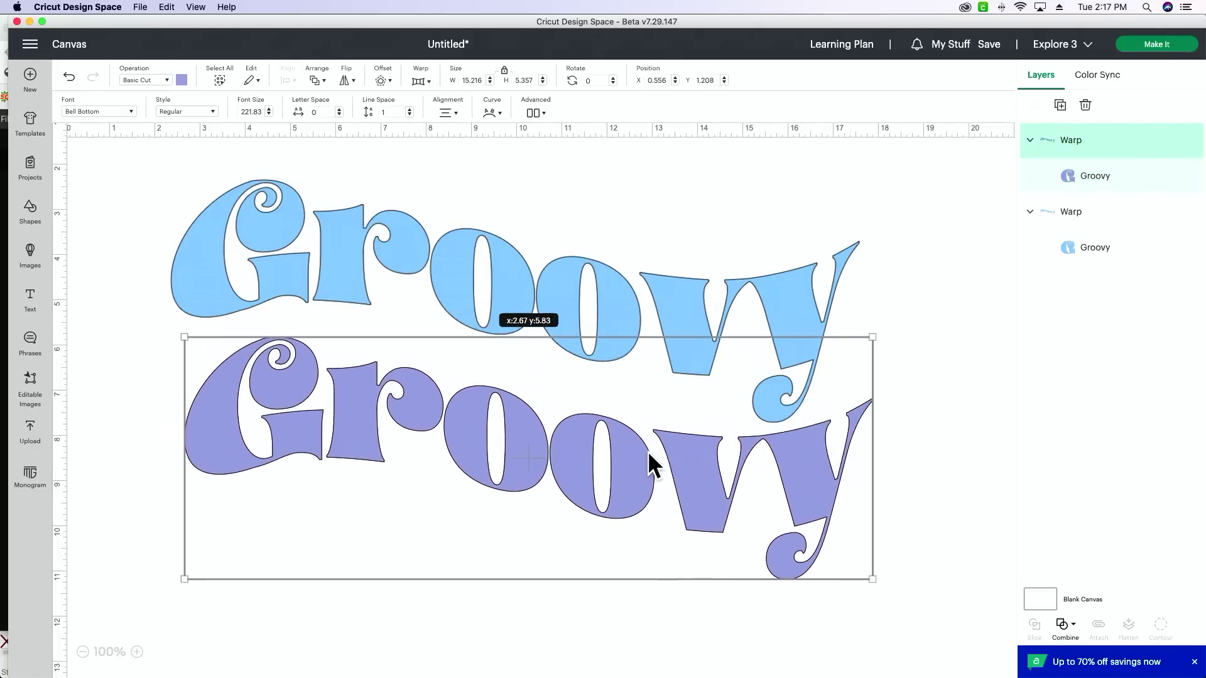
{"action": "left_click_drag", "start_coordinate": [925, 220], "coordinate": [540, 408]}
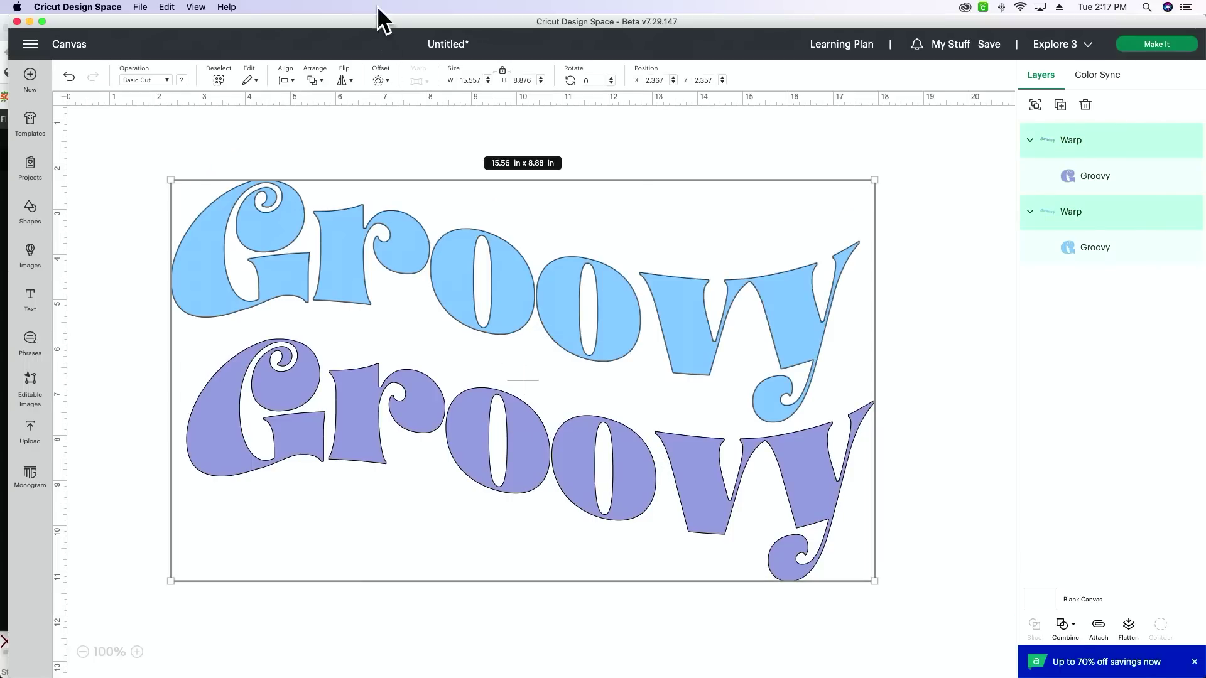
{"action": "left_click", "coordinate": [286, 80]}
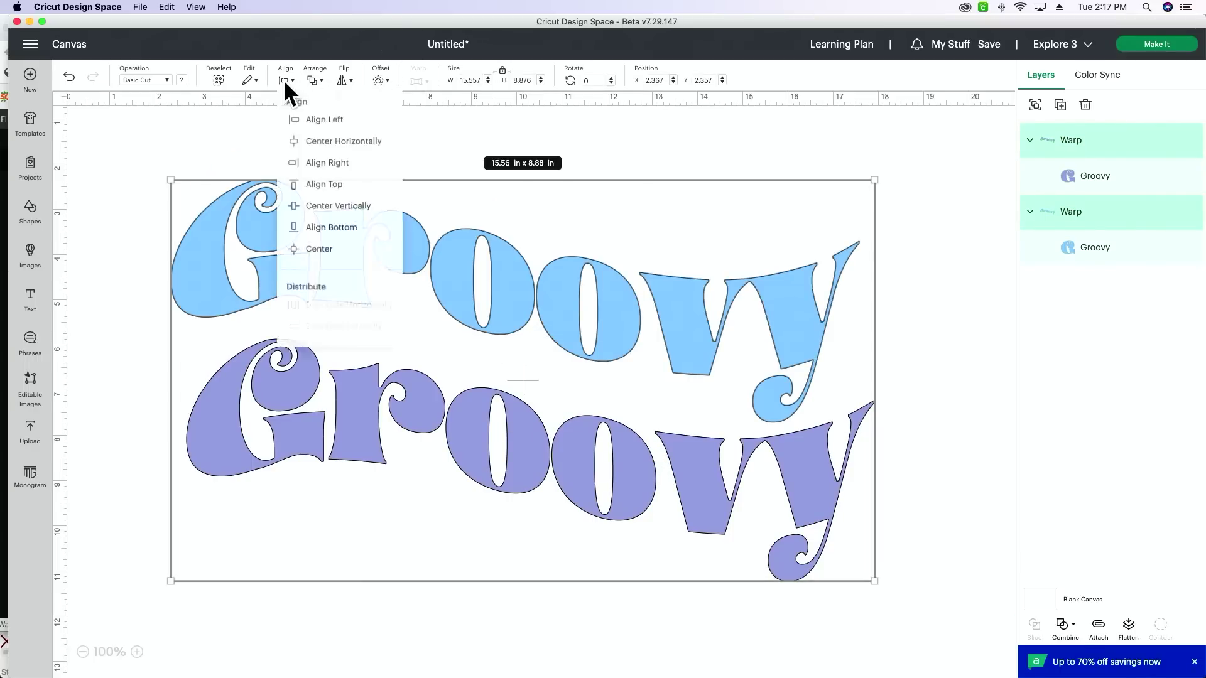
{"action": "left_click", "coordinate": [351, 144]}
{"action": "left_click", "coordinate": [938, 408]}
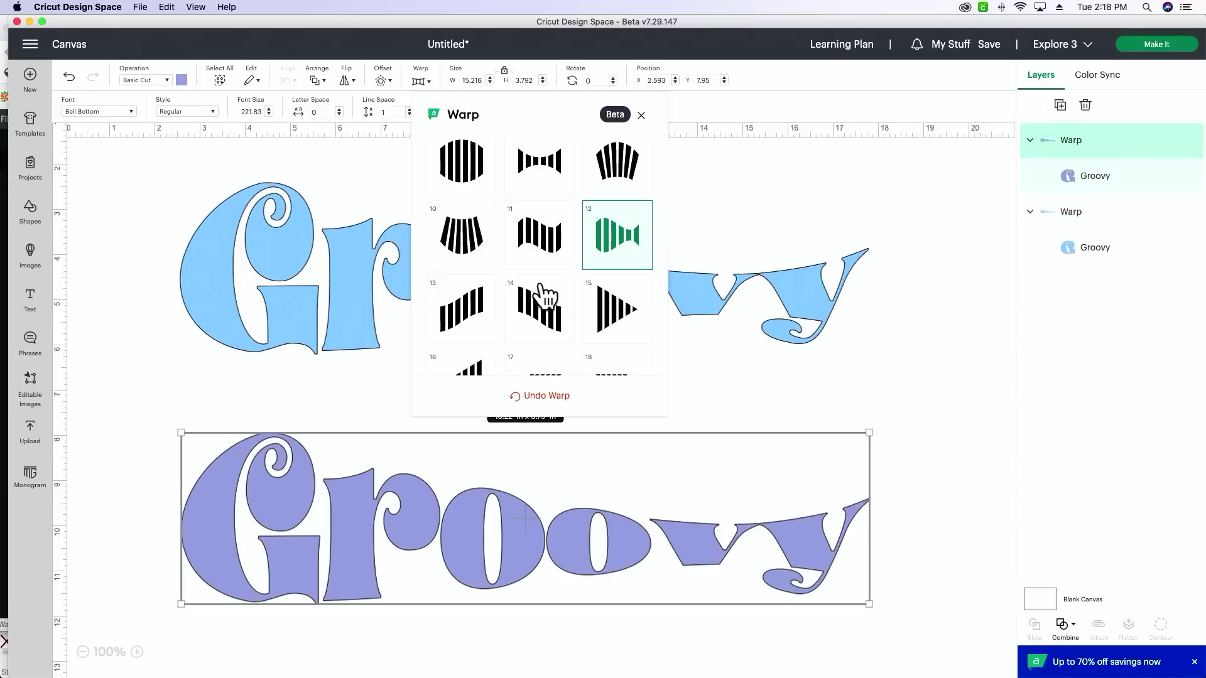
- Try warp styles 13 through 17 one after another on the lavender Groovy text
{"action": "left_click", "coordinate": [467, 321]}
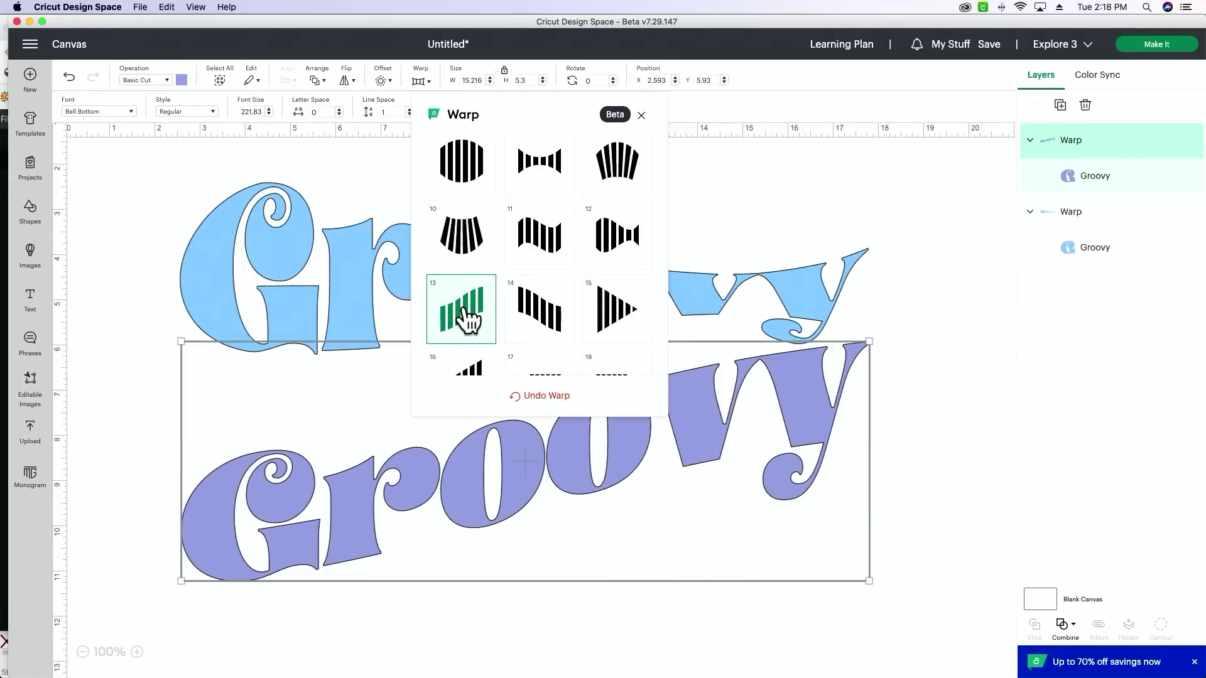
{"action": "scroll", "coordinate": [468, 321], "scroll_direction": "up", "scroll_amount": 1}
{"action": "left_click", "coordinate": [539, 332]}
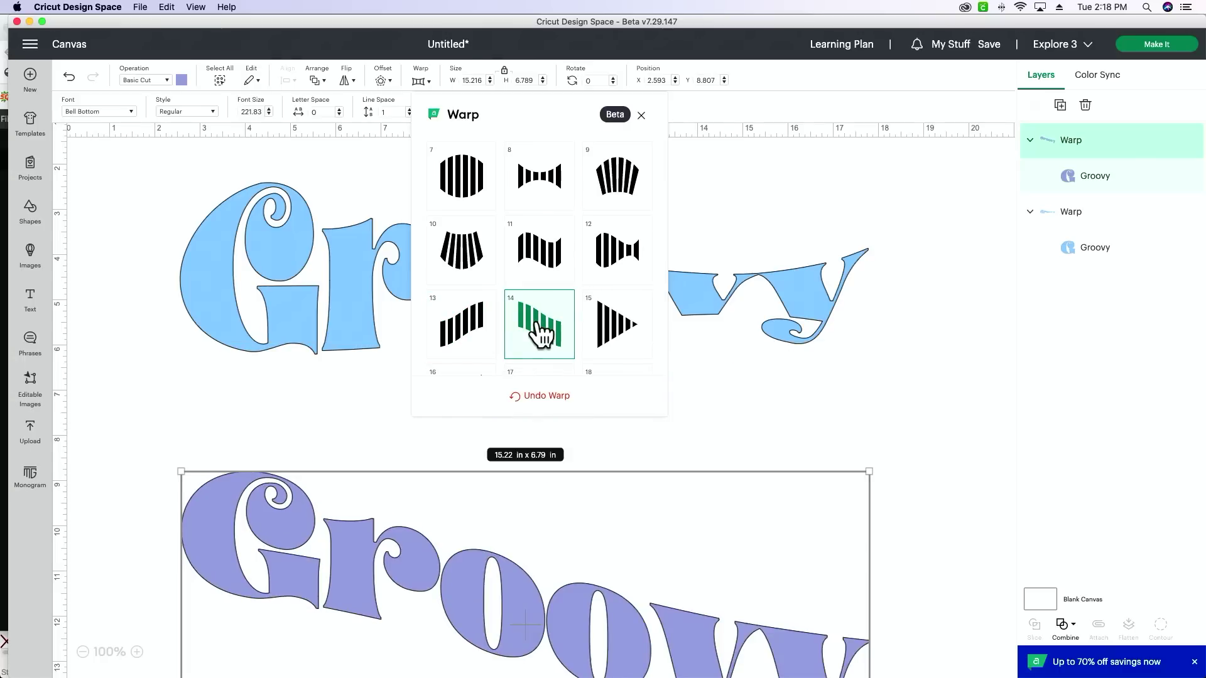
{"action": "left_click", "coordinate": [599, 334]}
{"action": "scroll", "coordinate": [598, 330], "scroll_direction": "down", "scroll_amount": 1}
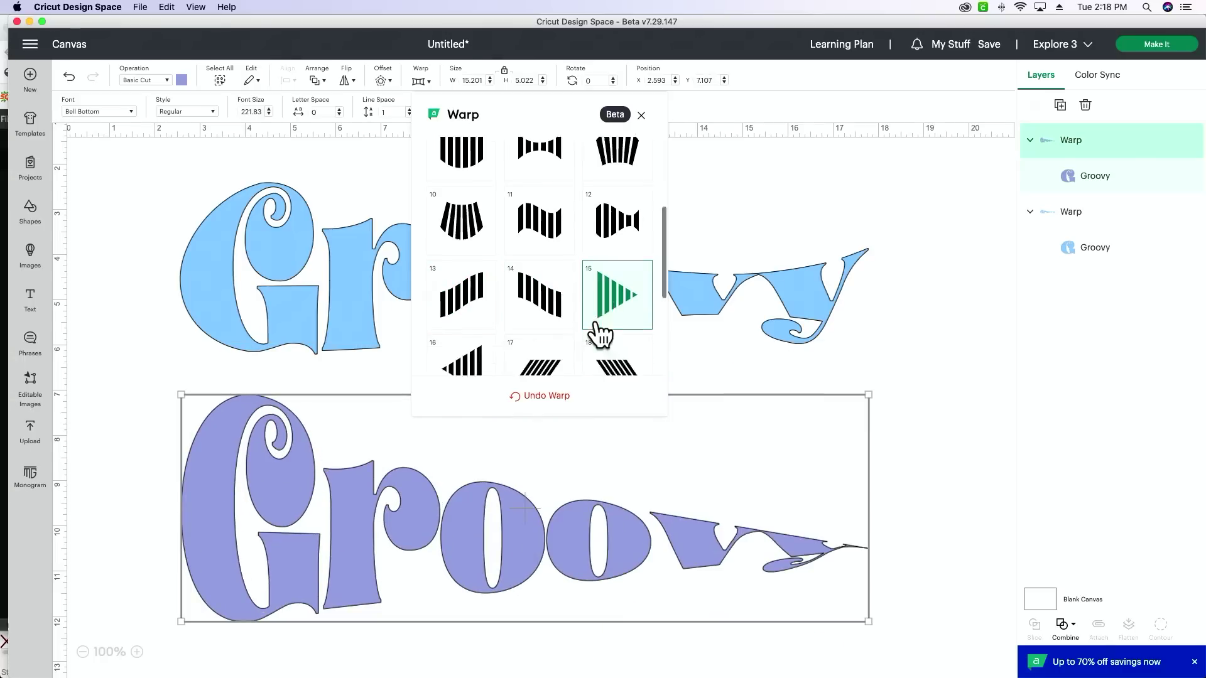
{"action": "left_click", "coordinate": [470, 322]}
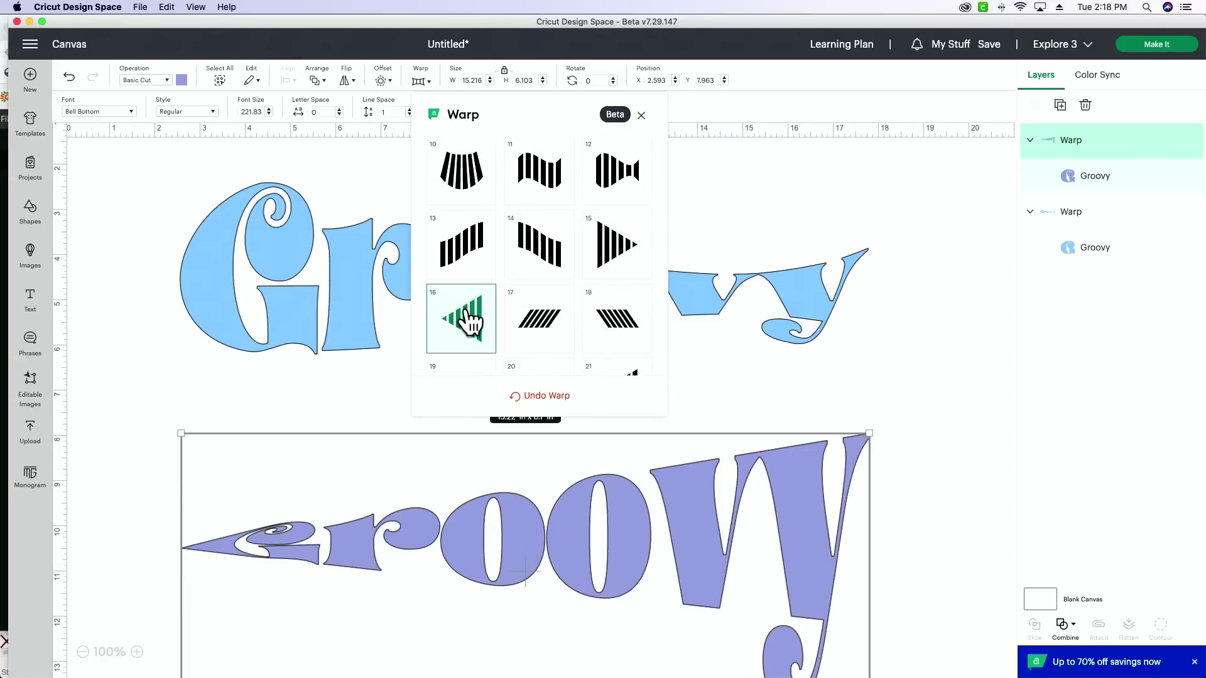
{"action": "left_click", "coordinate": [545, 339]}
{"action": "scroll", "coordinate": [545, 339], "scroll_direction": "down", "scroll_amount": 2}
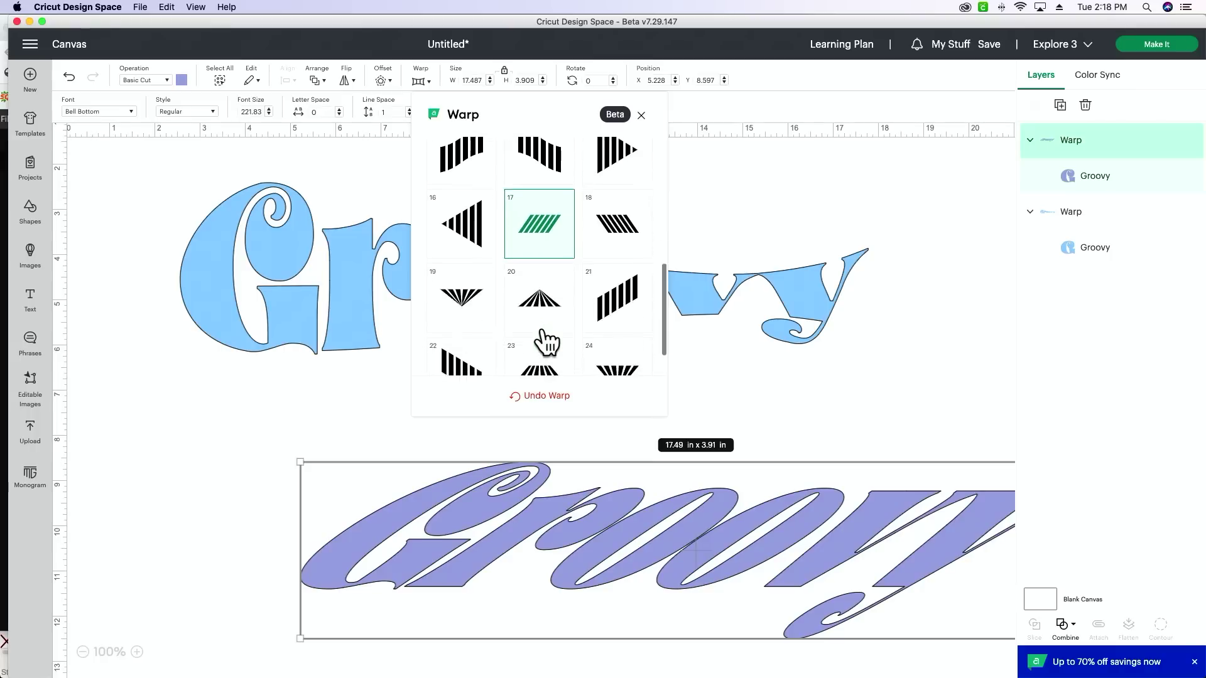
- Try warp styles 20 and 22 on the lavender Groovy text and settle on style 23
{"action": "left_click", "coordinate": [544, 276]}
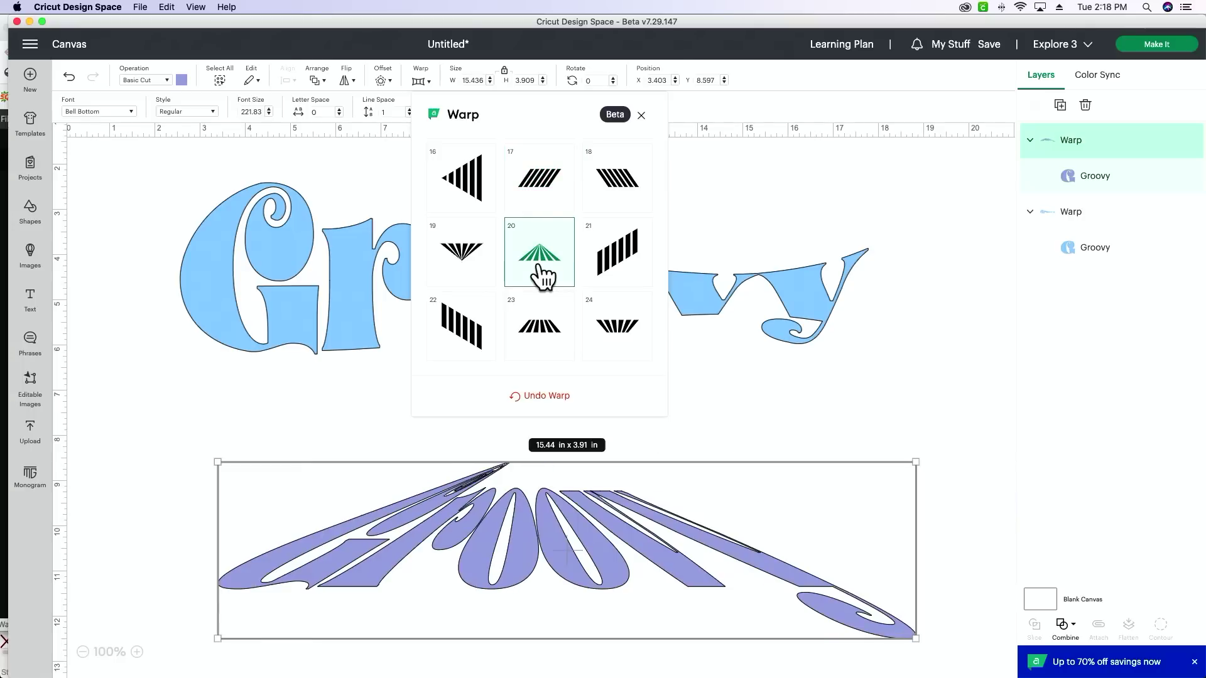
{"action": "scroll", "coordinate": [544, 276], "scroll_direction": "down", "scroll_amount": 1}
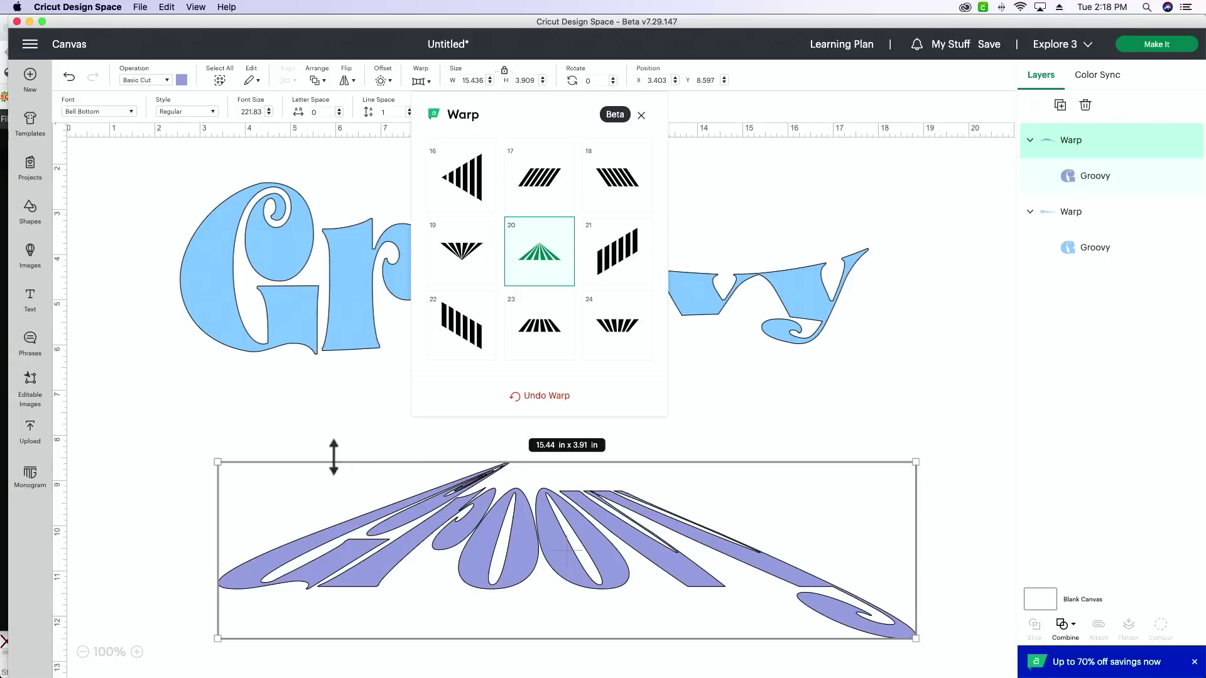
{"action": "left_click", "coordinate": [462, 339]}
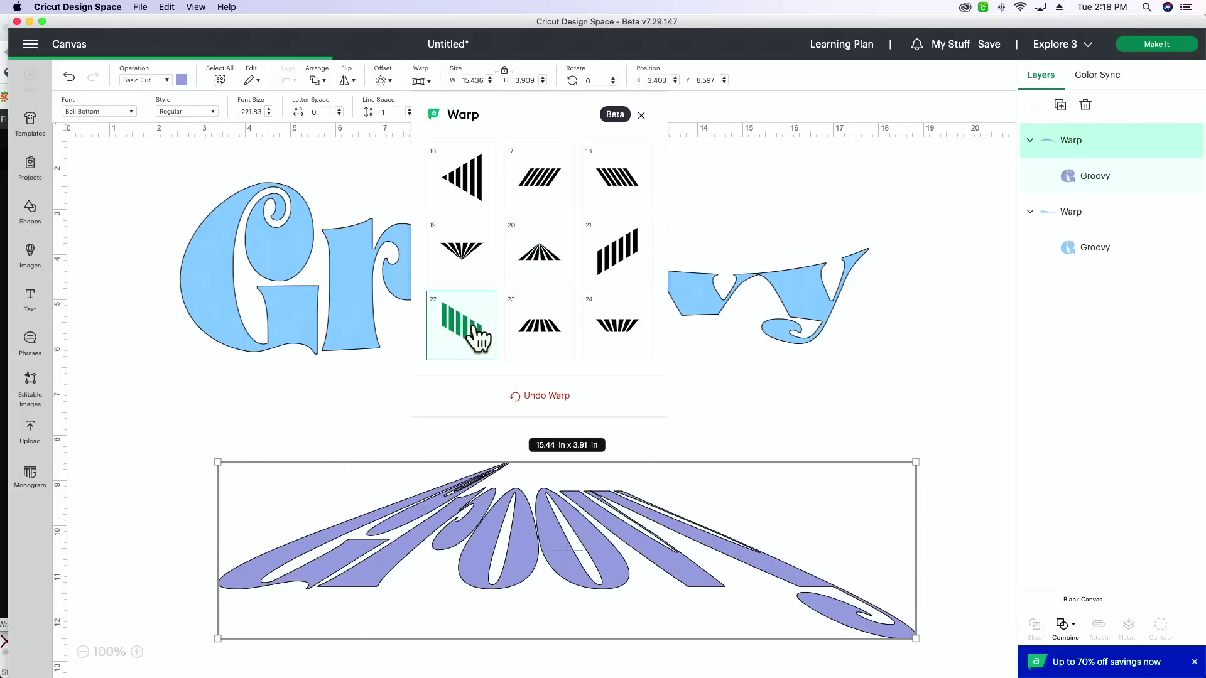
{"action": "left_click", "coordinate": [539, 327]}
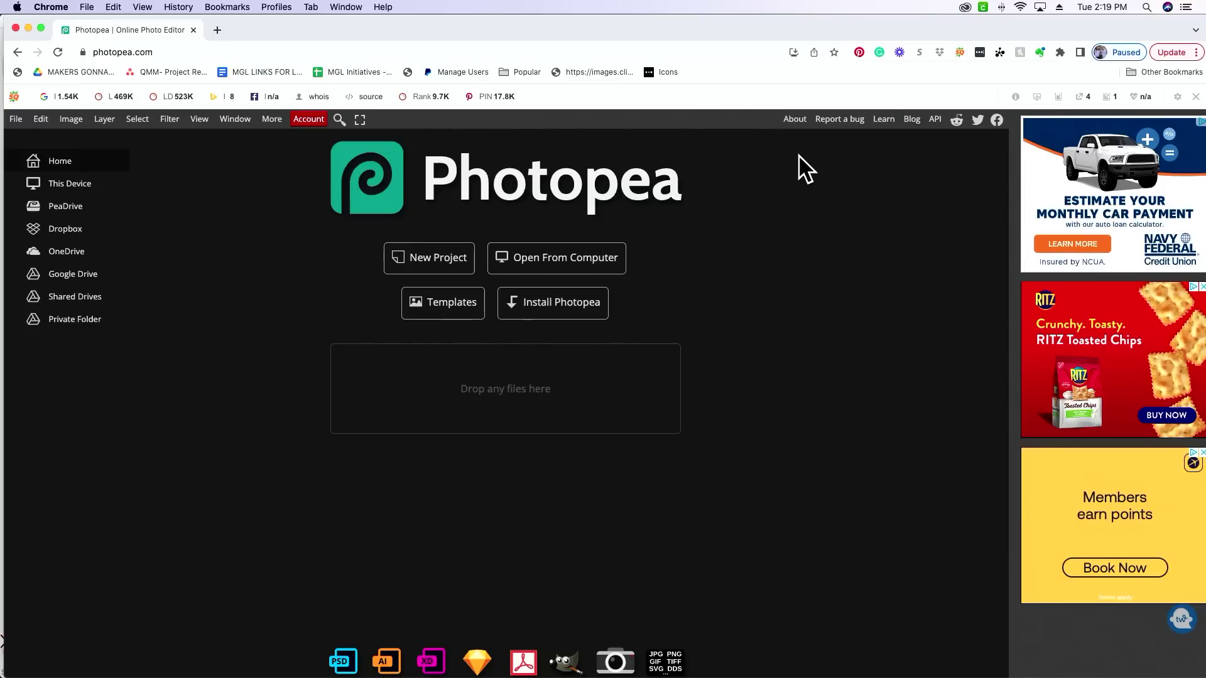
- Switch to Photopea in the browser and open the setup for a new project
{"action": "left_click", "coordinate": [438, 274]}
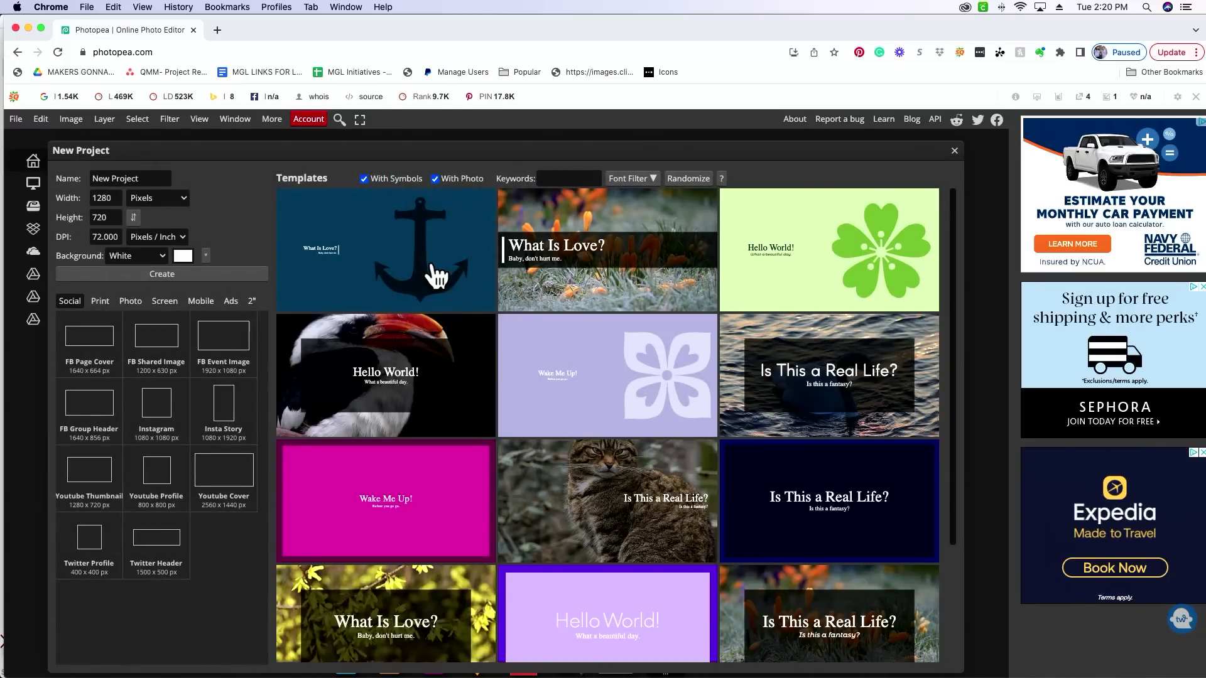
- Create a new project 12 inches wide and 12 inches high with a white background
{"action": "left_click", "coordinate": [161, 200]}
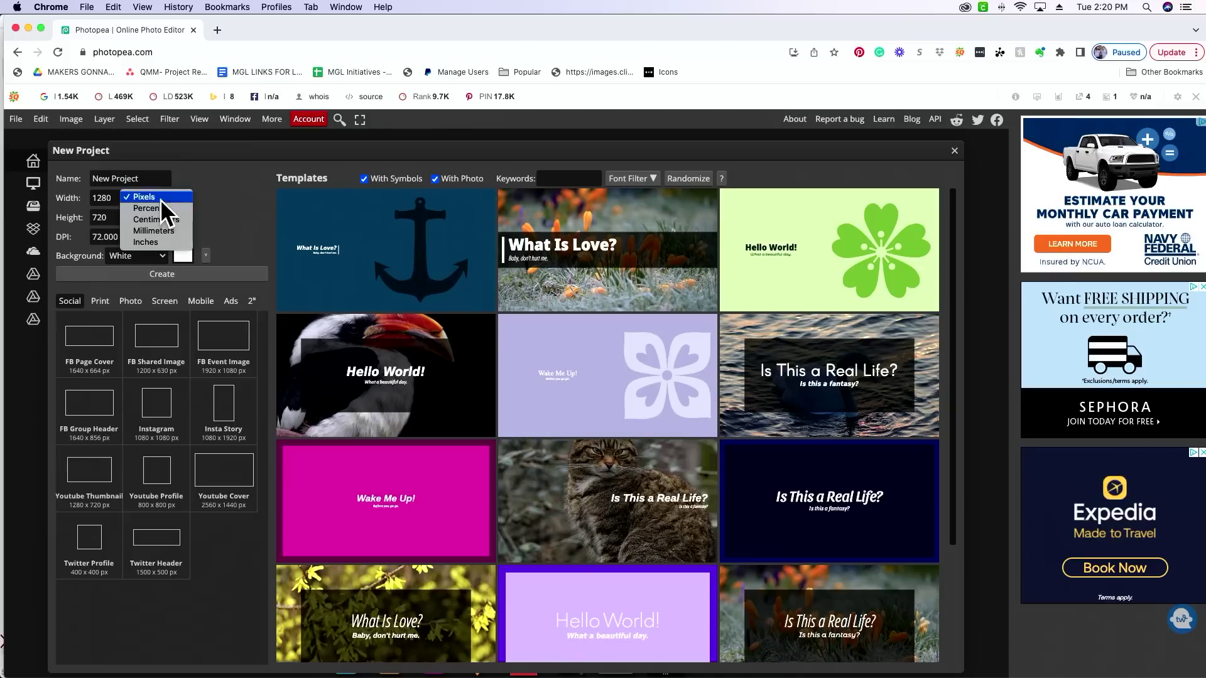
{"action": "left_click", "coordinate": [170, 243]}
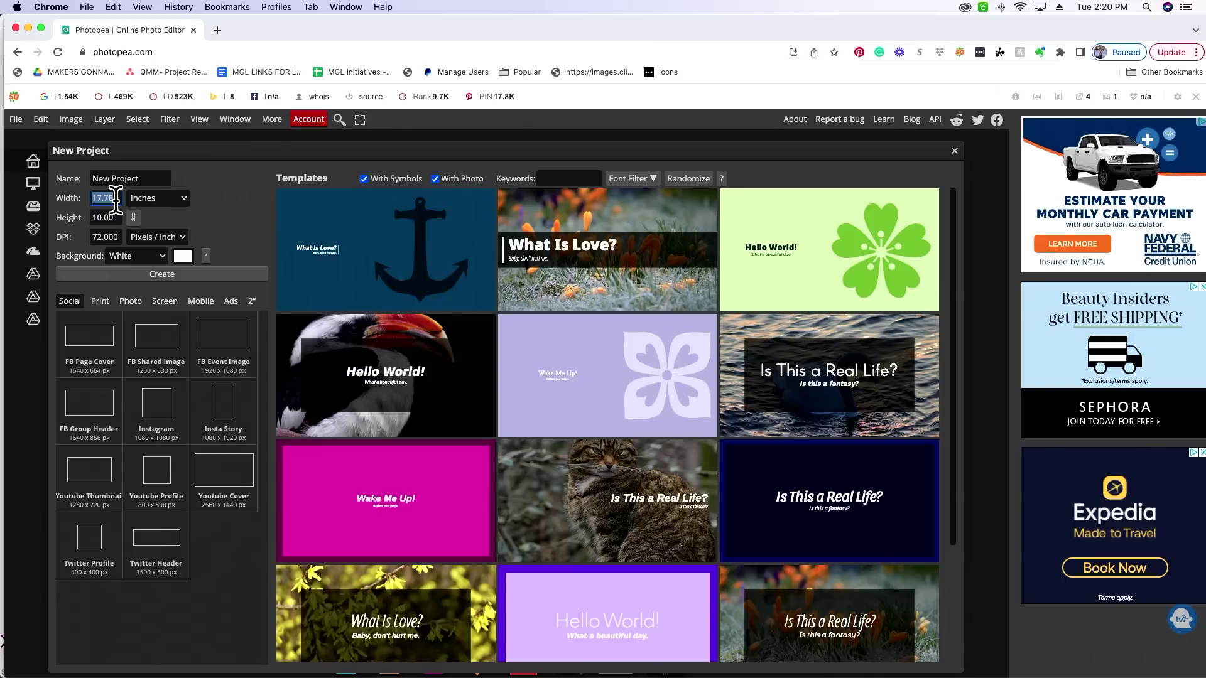
{"action": "type", "text": "12"}
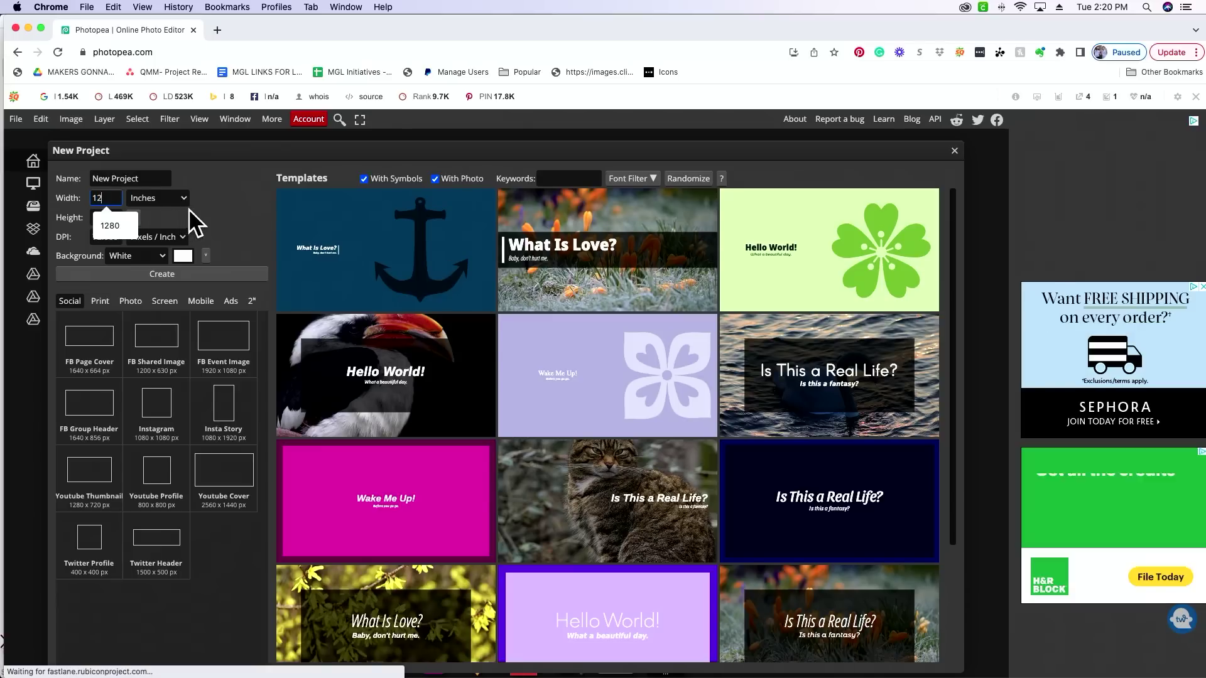
{"action": "left_click", "coordinate": [133, 218]}
{"action": "left_click", "coordinate": [116, 217]}
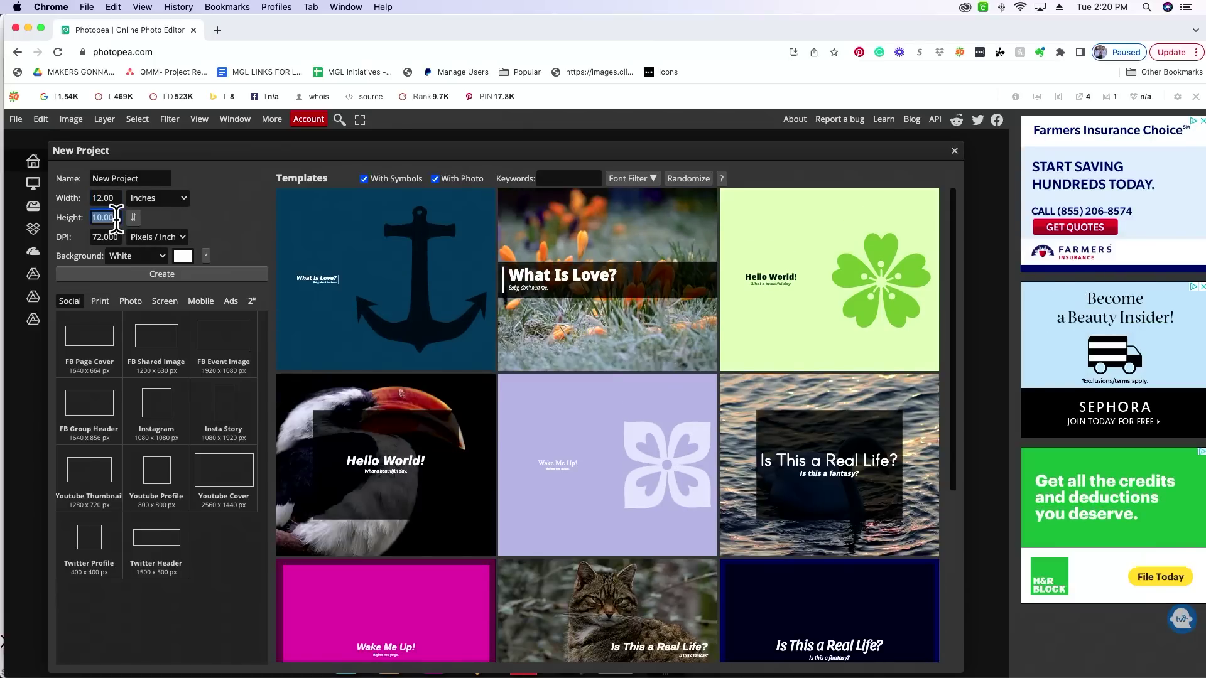
{"action": "type", "text": "12"}
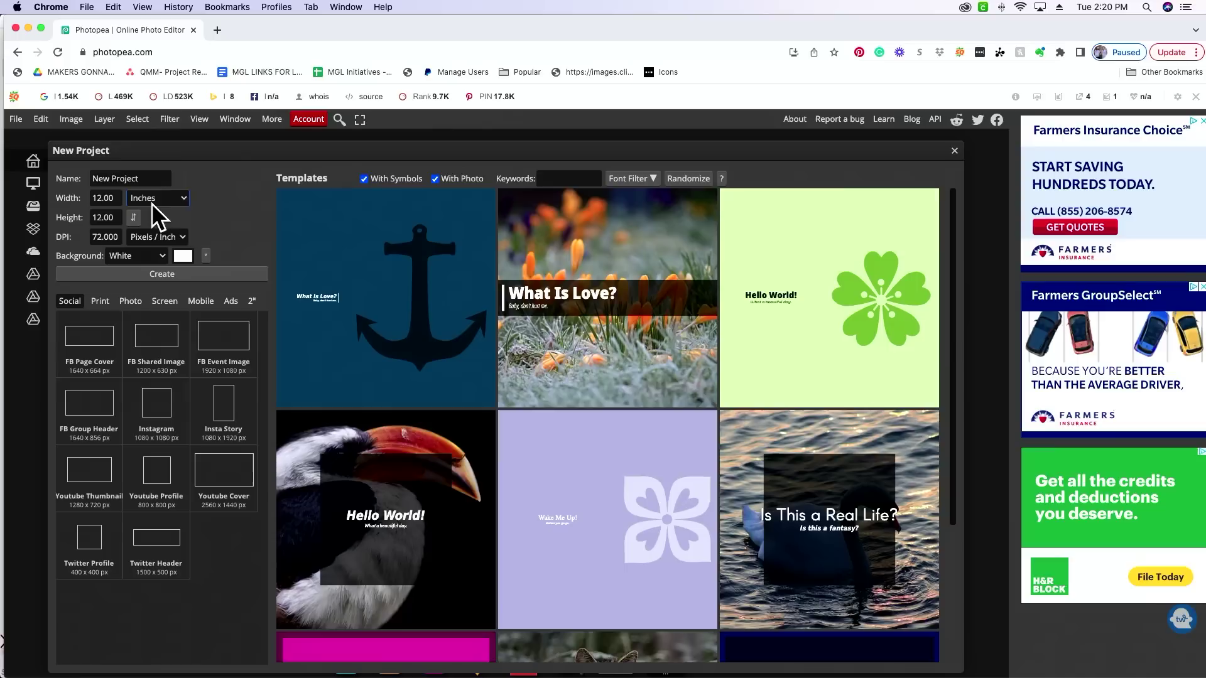
{"action": "left_click", "coordinate": [140, 277]}
- Load the font file BellBottom.otf from the computer for the Type tool and keep it for future sessions
{"action": "scroll", "coordinate": [710, 386], "scroll_direction": "down", "scroll_amount": 3}
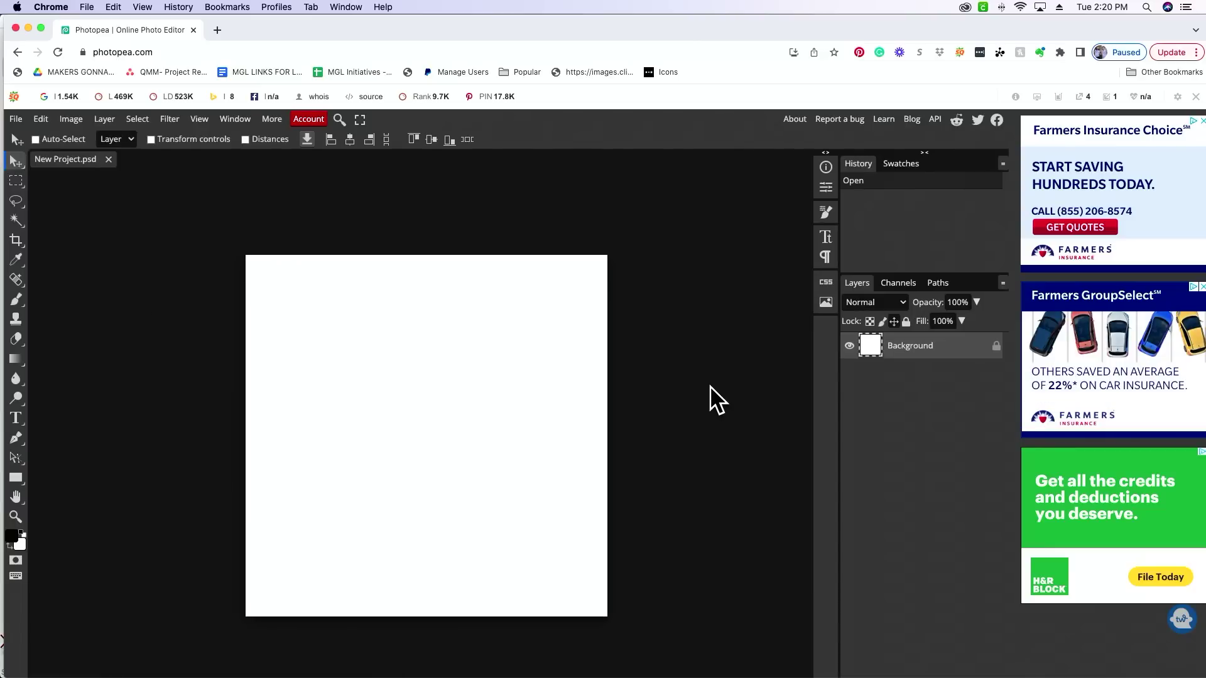
{"action": "scroll", "coordinate": [699, 371], "scroll_direction": "left", "scroll_amount": 2}
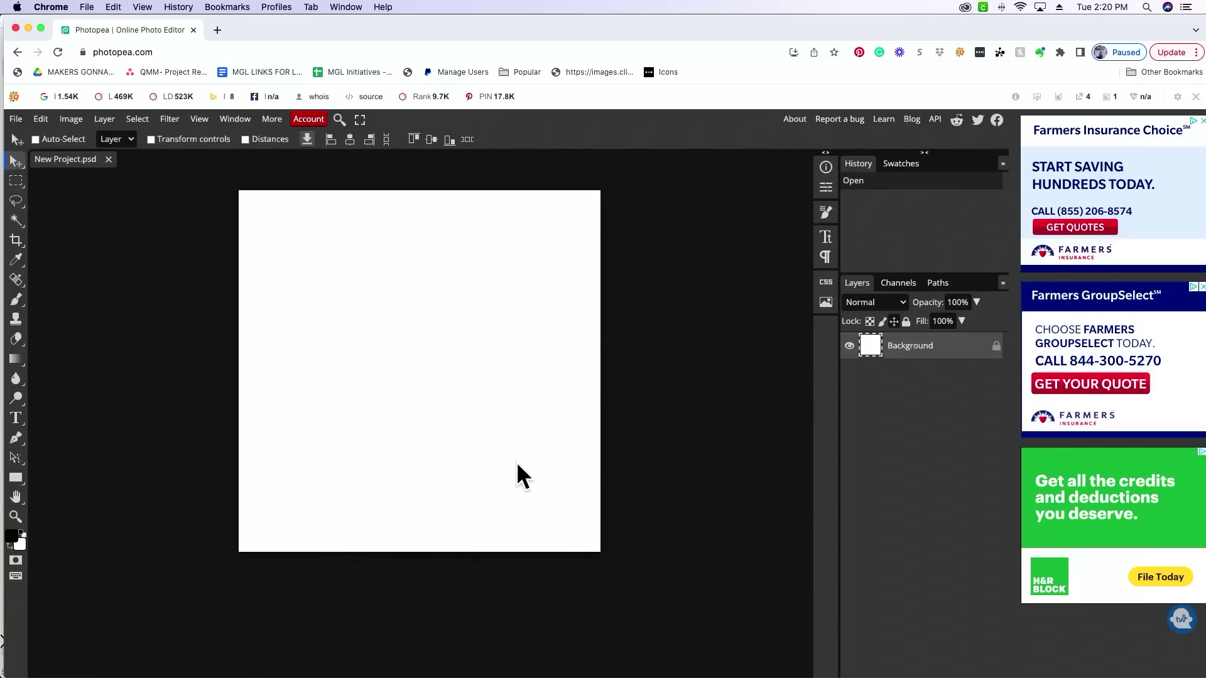
{"action": "left_click", "coordinate": [16, 417]}
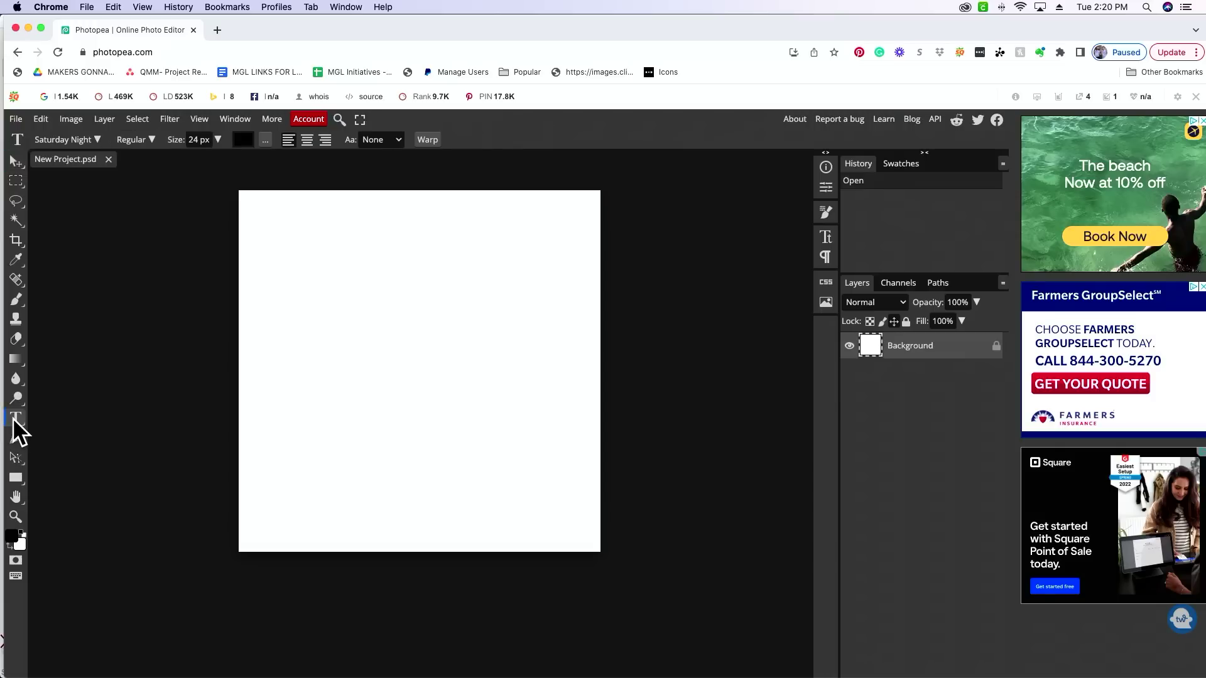
{"action": "left_click", "coordinate": [97, 138]}
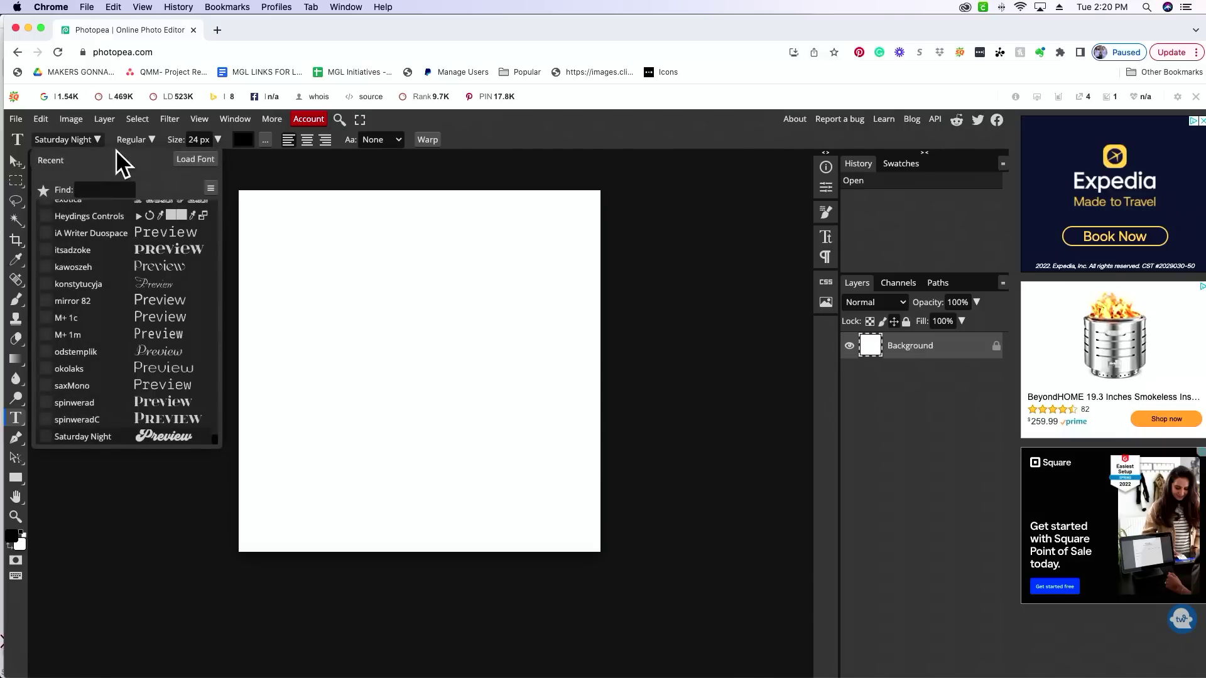
{"action": "left_click", "coordinate": [196, 157]}
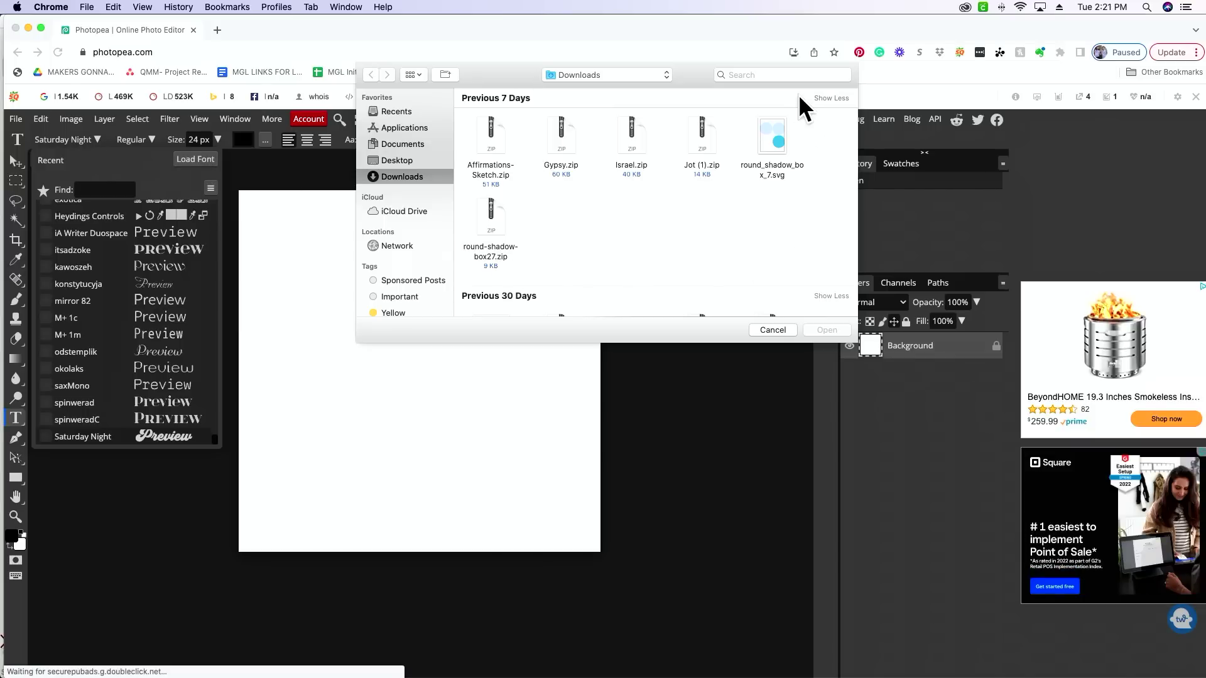
{"action": "left_click", "coordinate": [788, 74]}
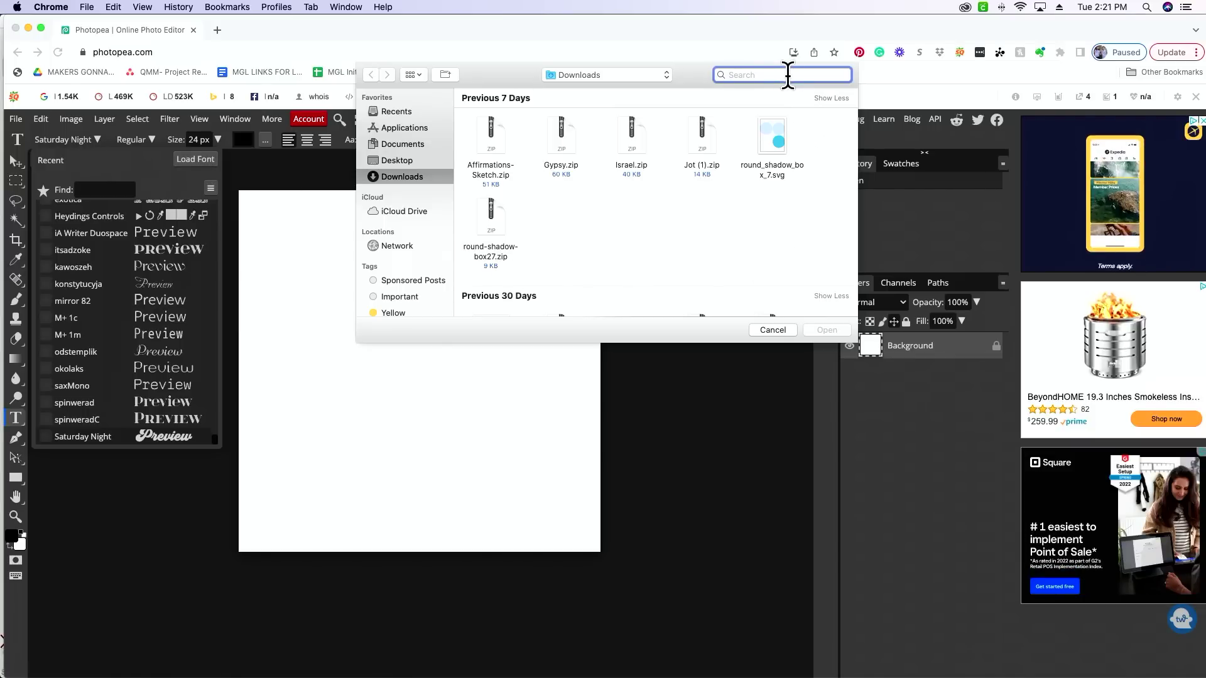
{"action": "type", "text": "bell bot"}
{"action": "key", "text": "Return"}
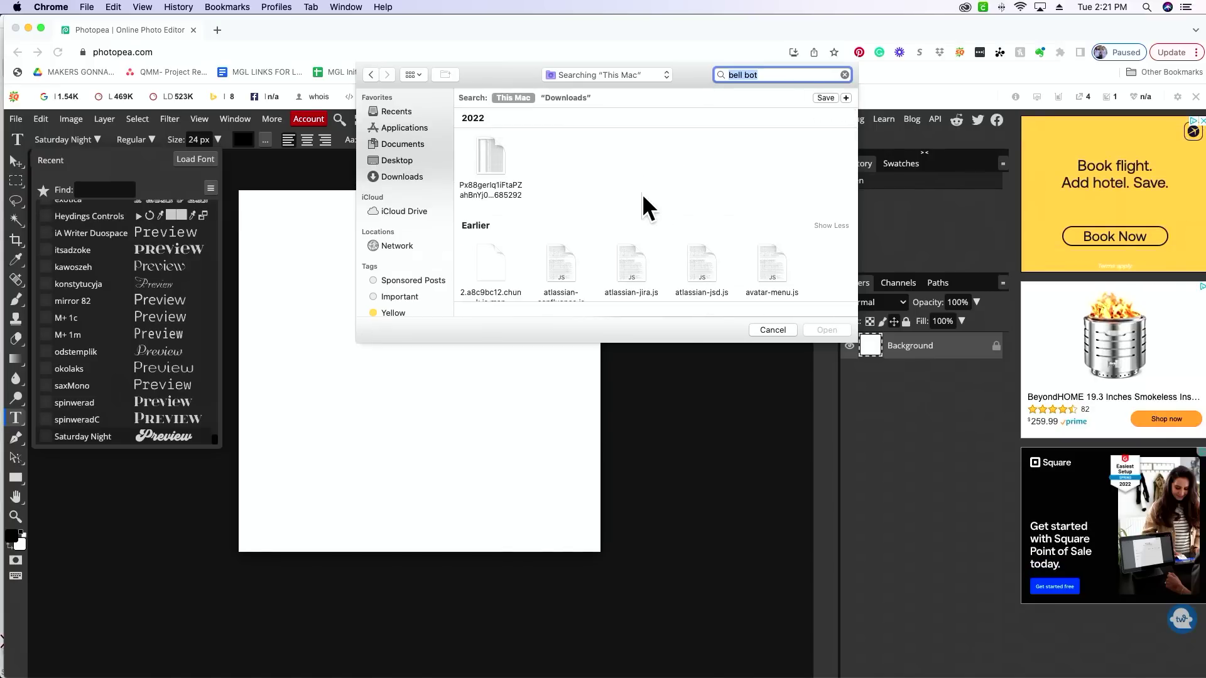
{"action": "scroll", "coordinate": [631, 179], "scroll_direction": "down", "scroll_amount": 3}
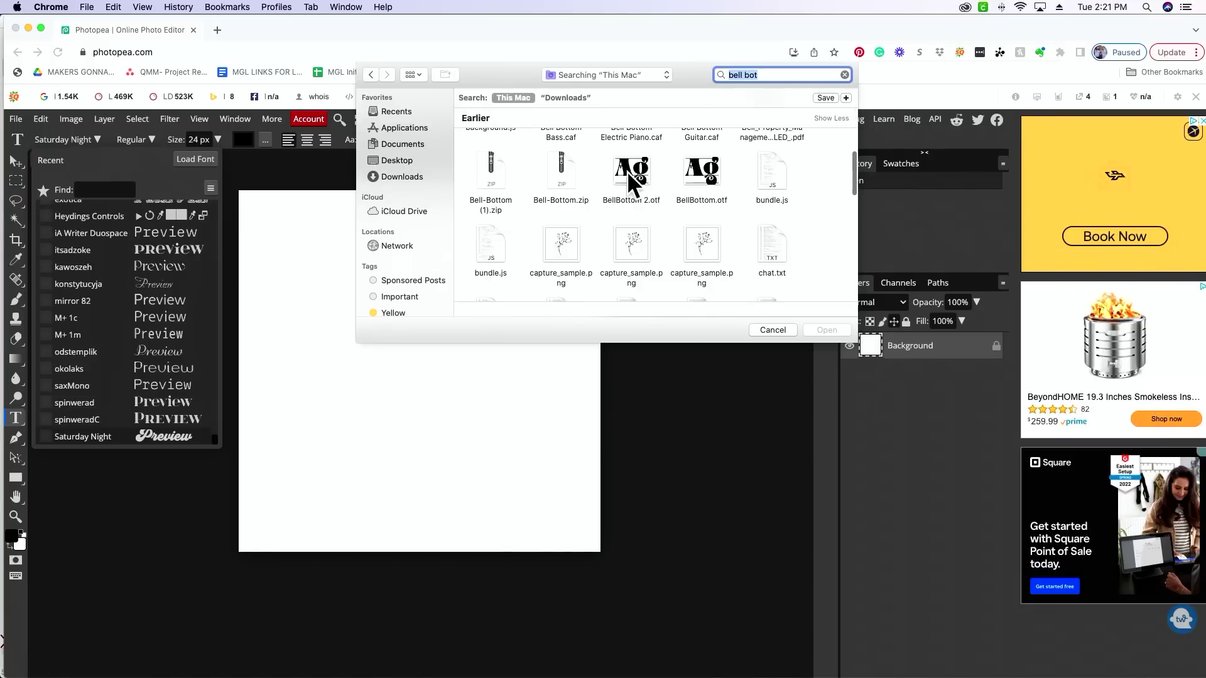
{"action": "left_click", "coordinate": [702, 175]}
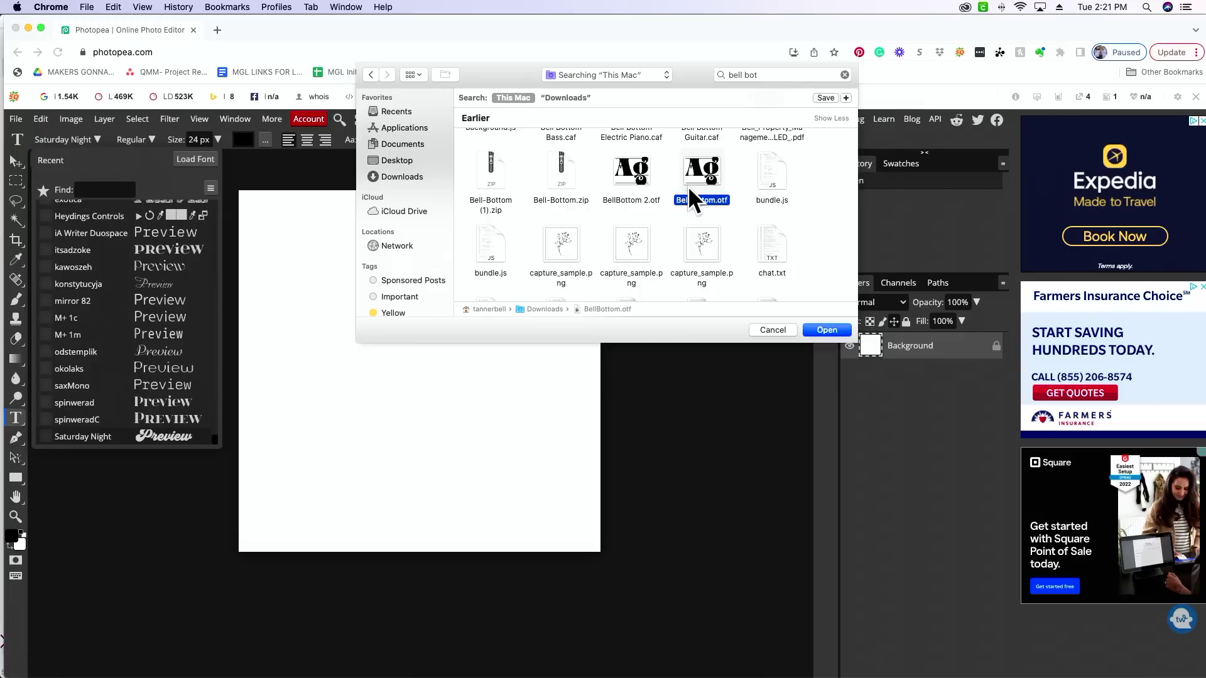
{"action": "left_click", "coordinate": [834, 333]}
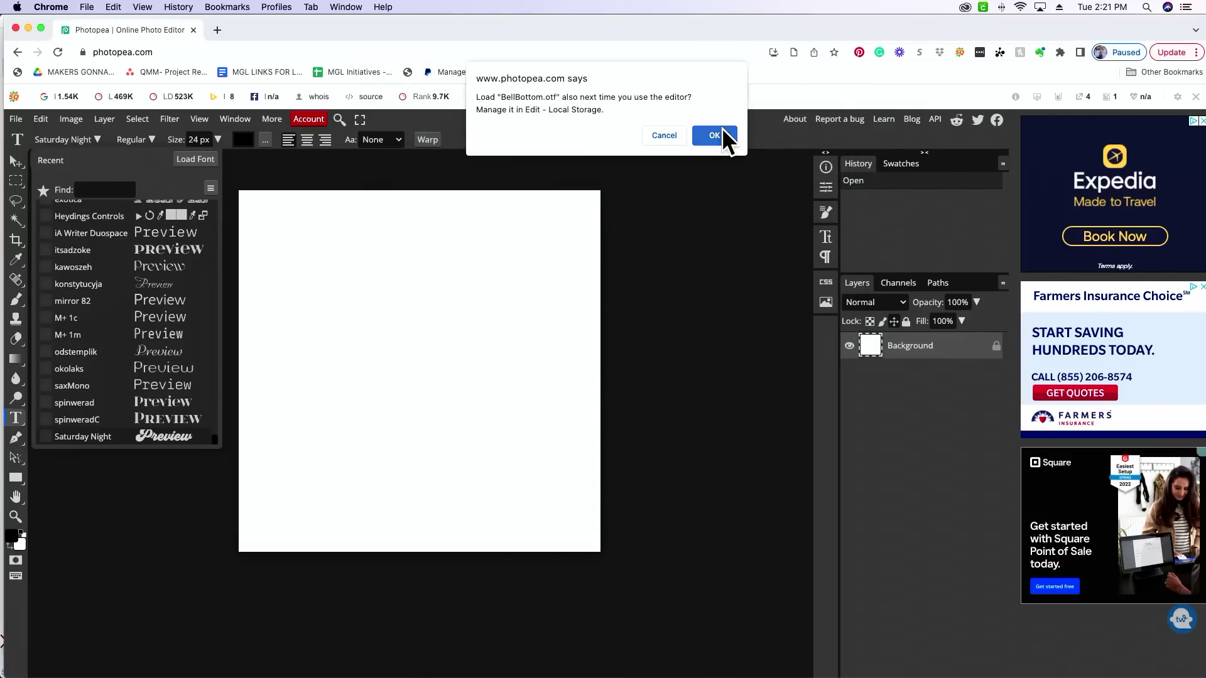
{"action": "left_click", "coordinate": [723, 128]}
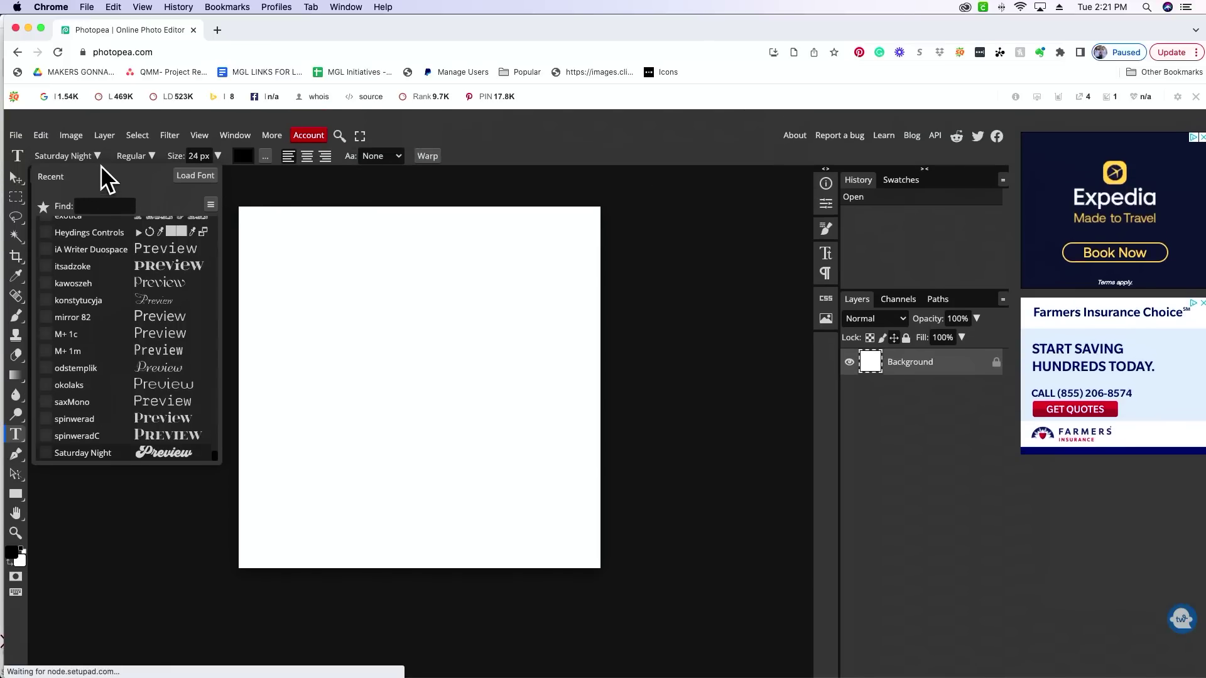
- Find the Bell Bottom font in the font list and set it as the text font
{"action": "left_click", "coordinate": [110, 190]}
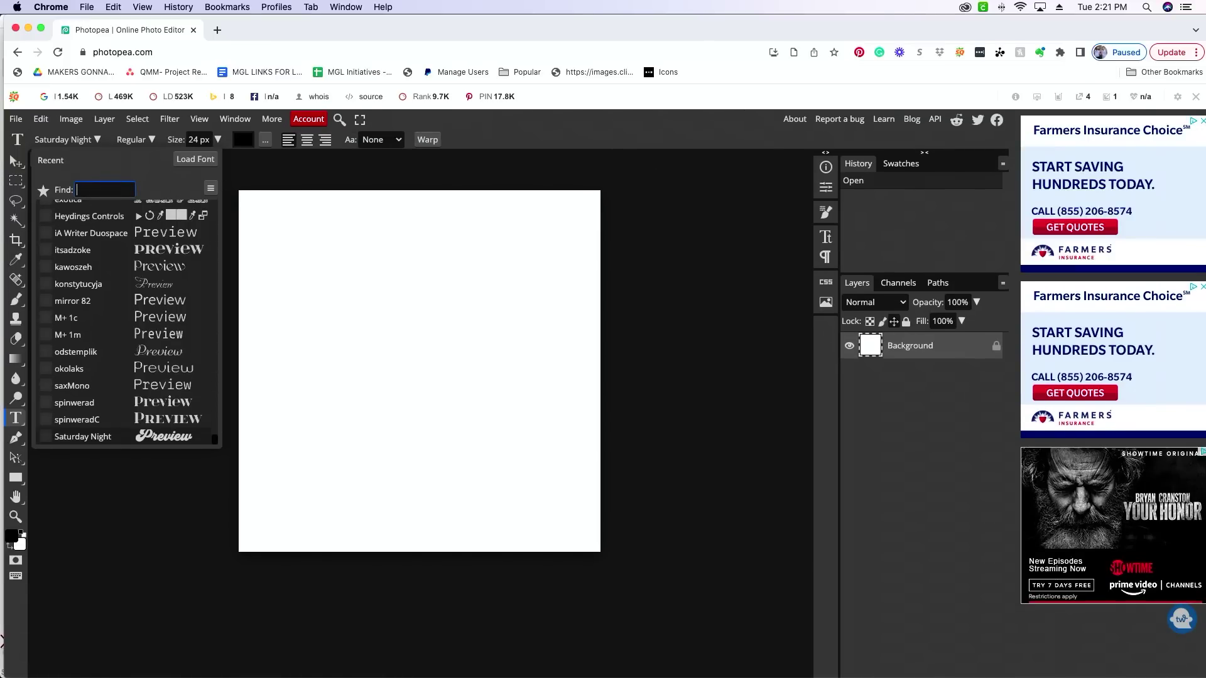
{"action": "type", "text": "bell bott"}
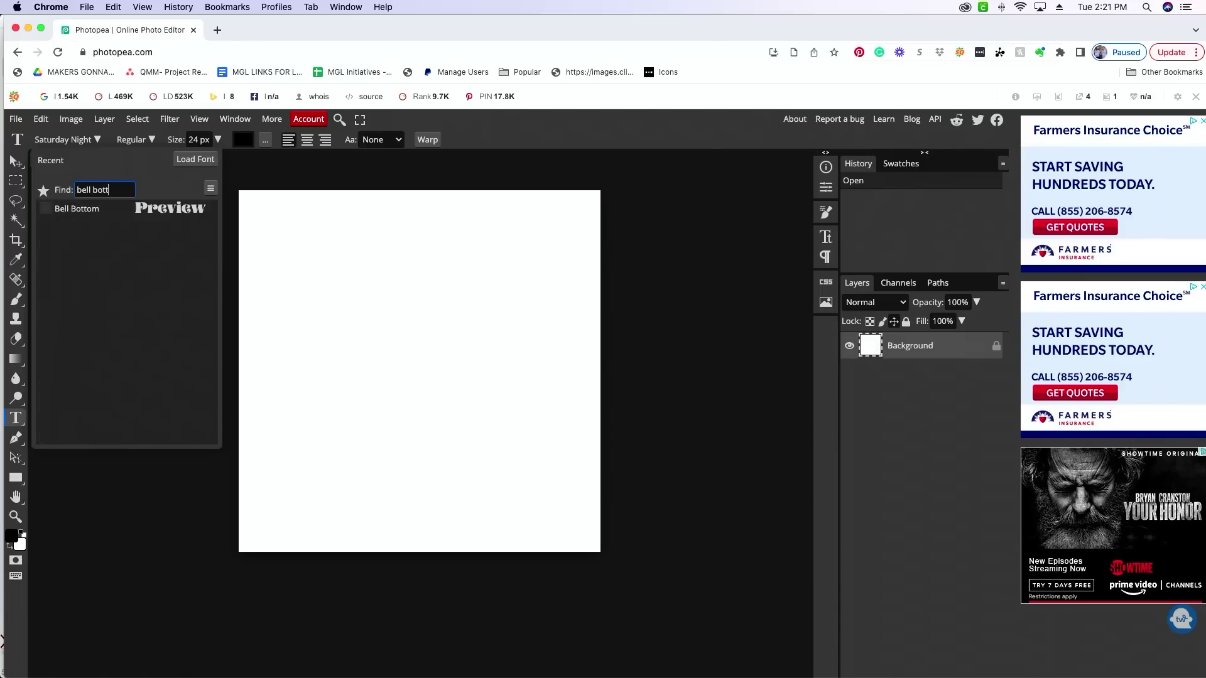
{"action": "left_click", "coordinate": [148, 211]}
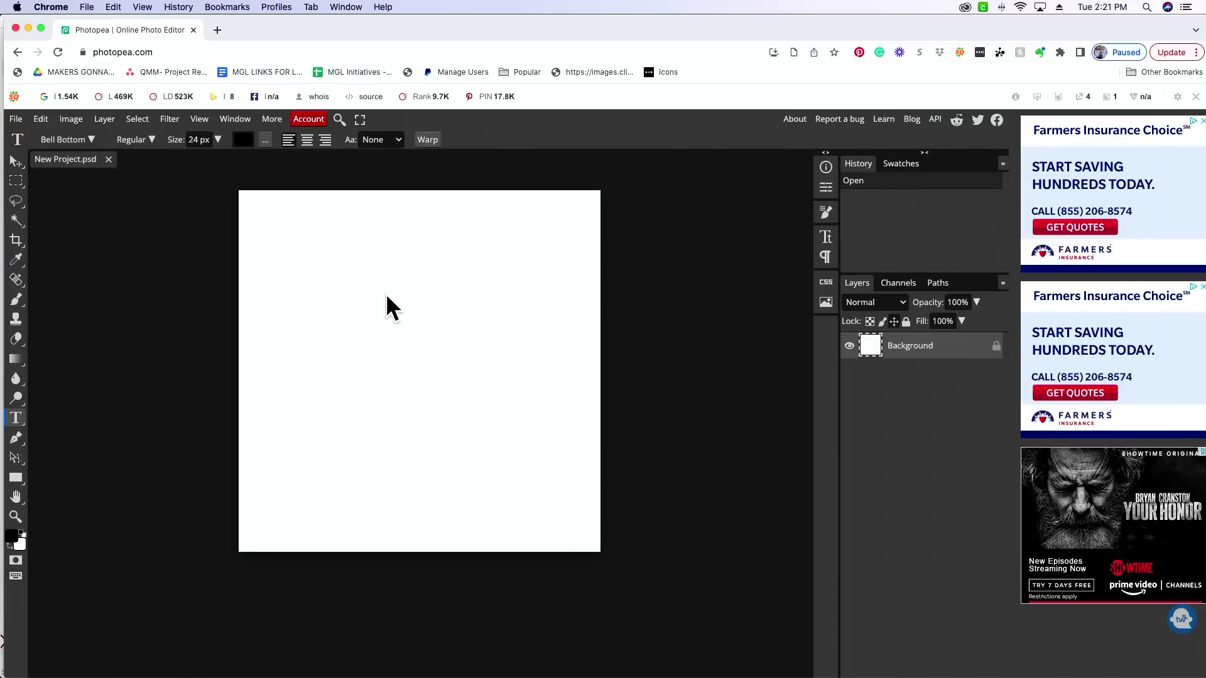
- Add the text "Groovy" in the upper part of the canvas at a size of 96 px
{"action": "left_click", "coordinate": [340, 278]}
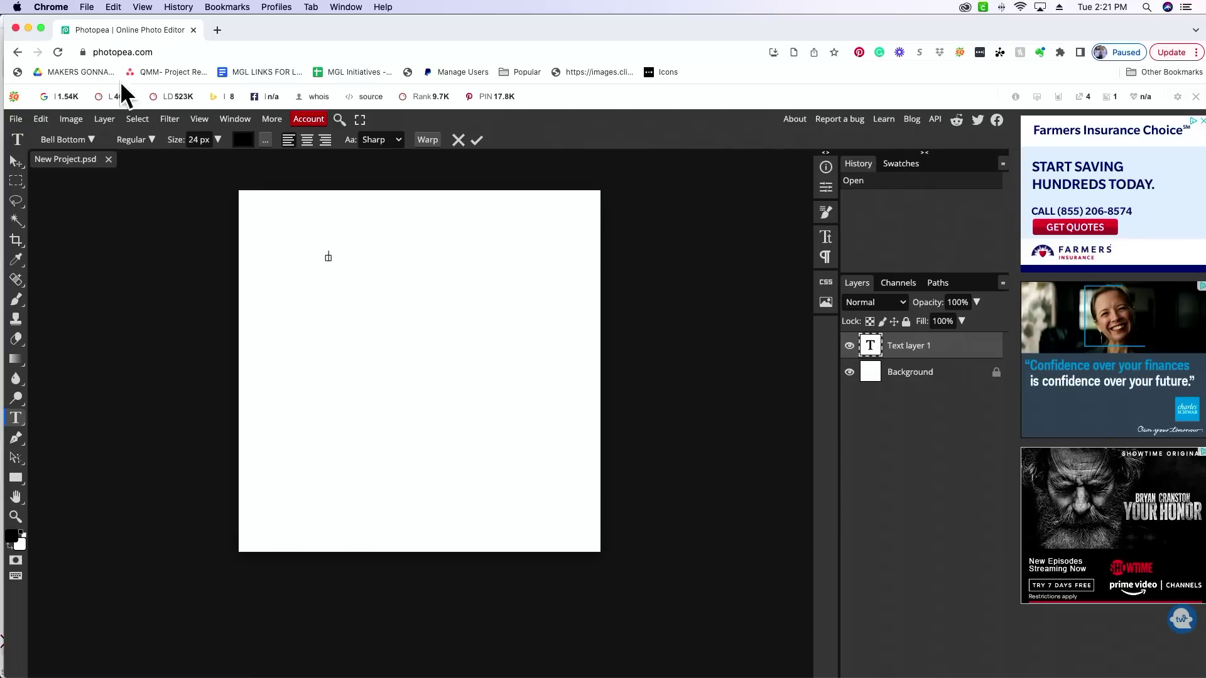
{"action": "left_click", "coordinate": [217, 140]}
{"action": "left_click_drag", "start_coordinate": [196, 160], "coordinate": [213, 161]}
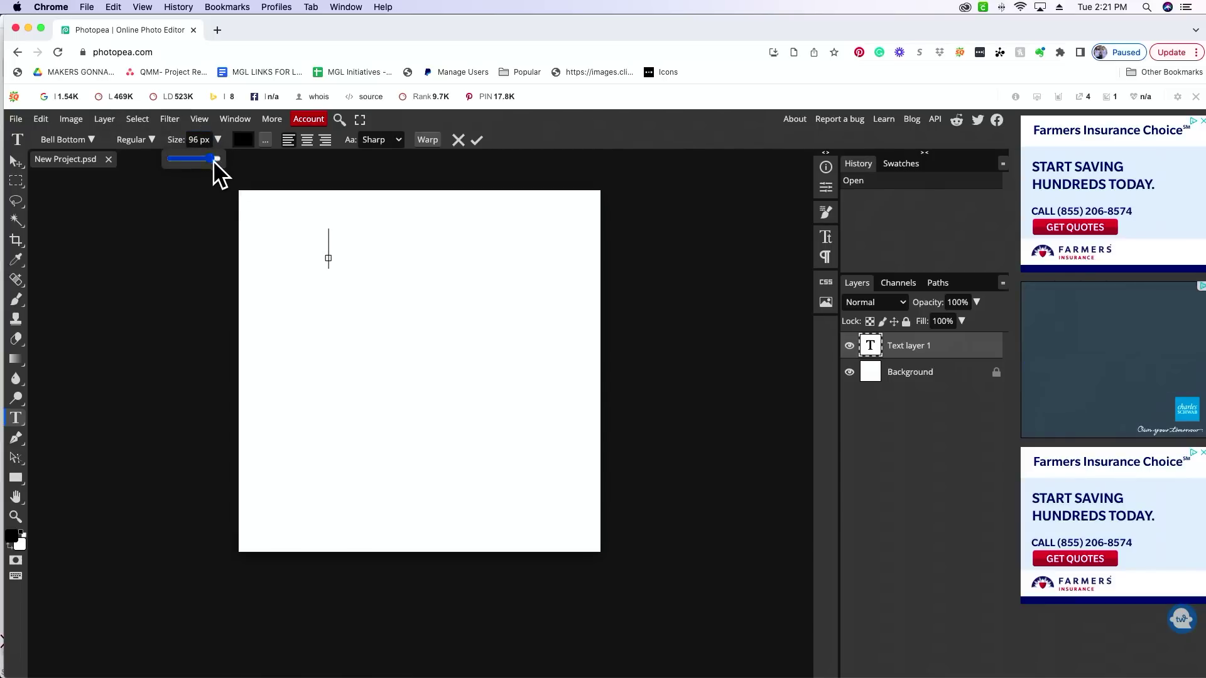
{"action": "left_click_drag", "start_coordinate": [326, 248], "coordinate": [307, 284]}
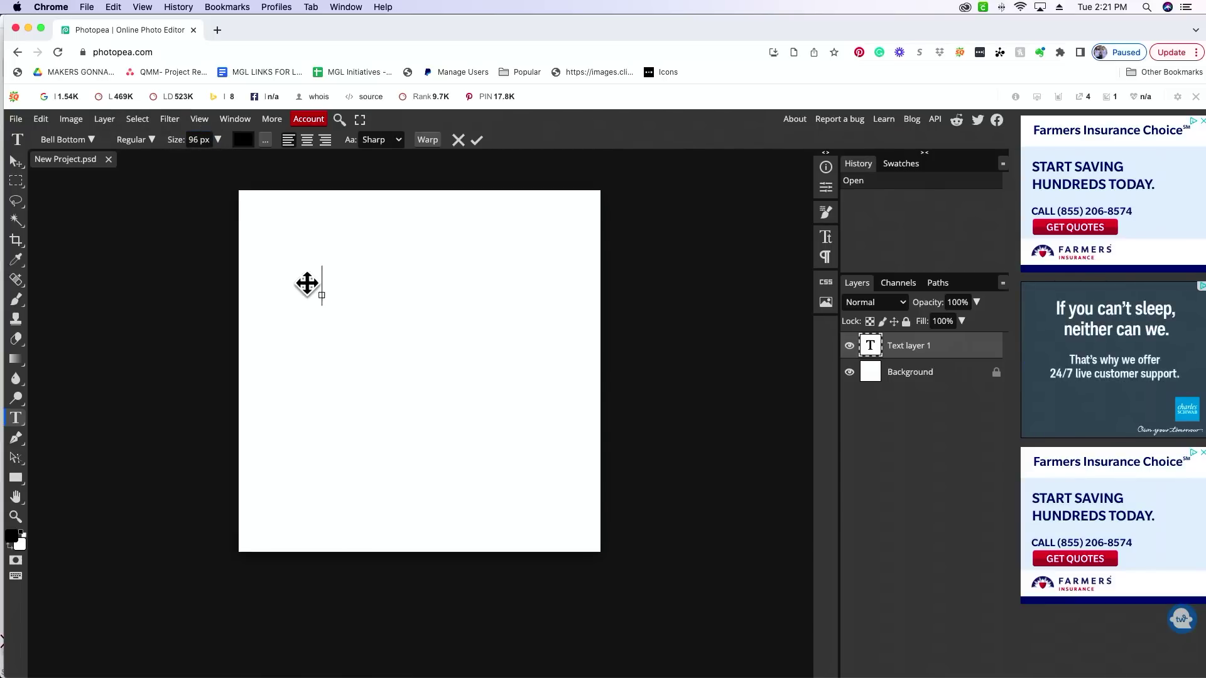
{"action": "left_click", "coordinate": [307, 284]}
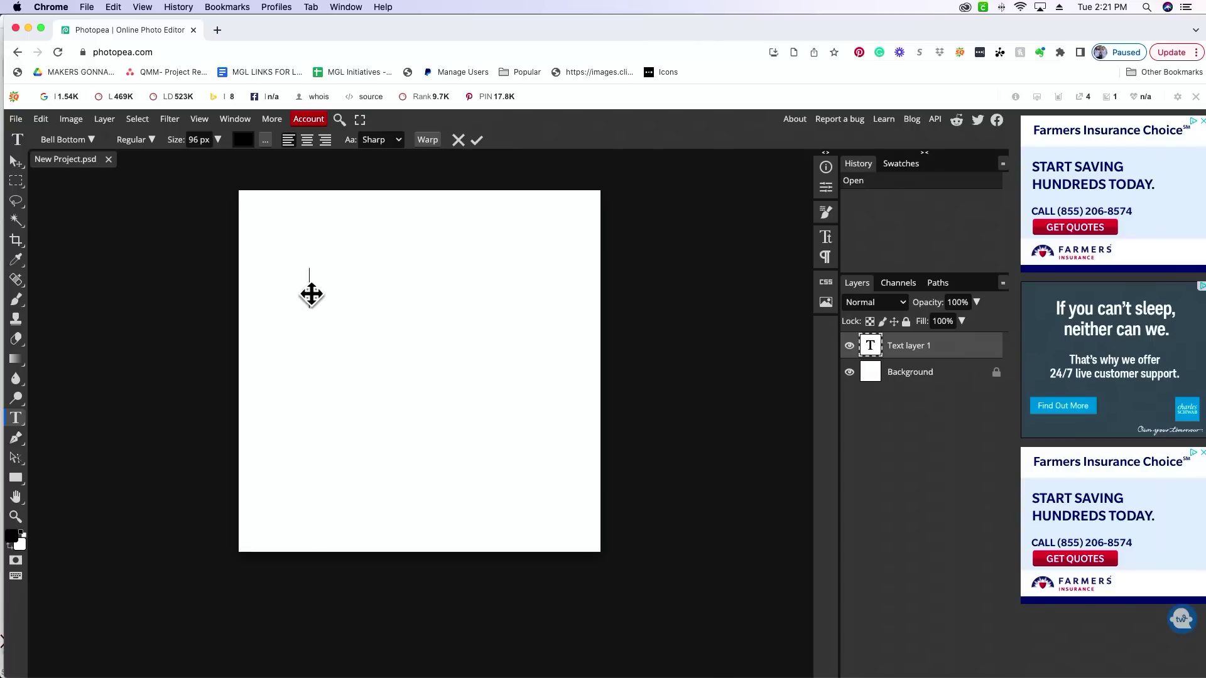
{"action": "type", "text": "Gr"}
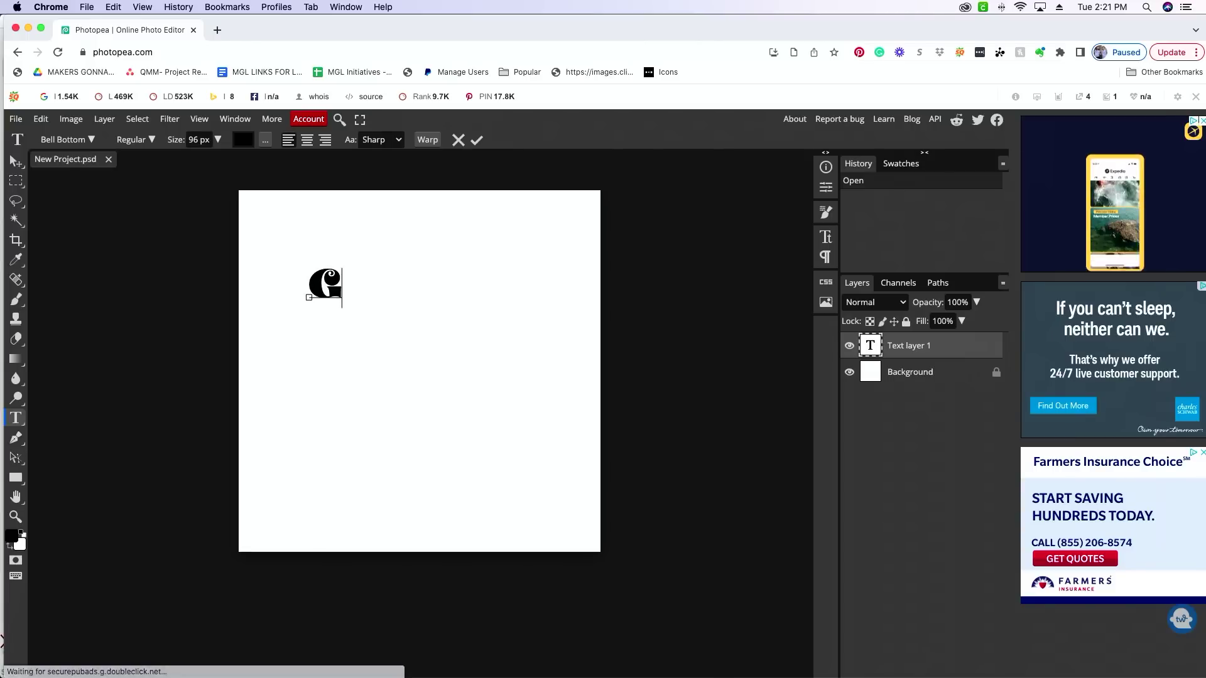
{"action": "type", "text": "vy"}
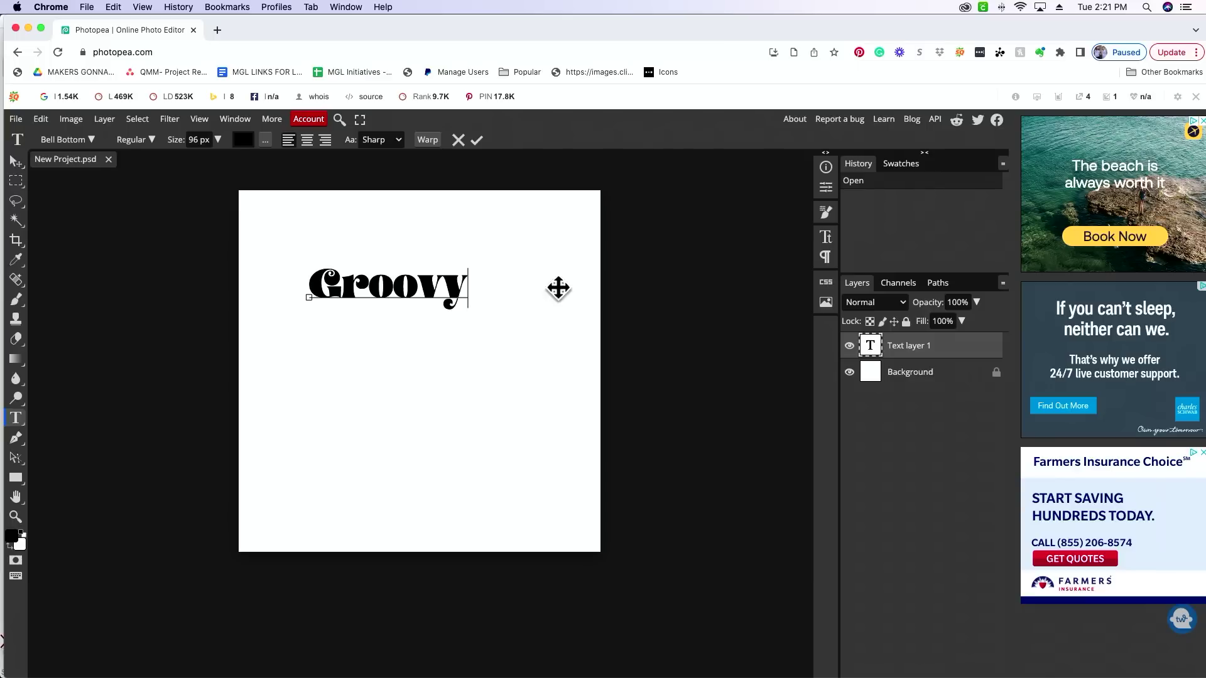
- Try to set the text colour to pink e97cdf without selecting the word
{"action": "left_click", "coordinate": [247, 143]}
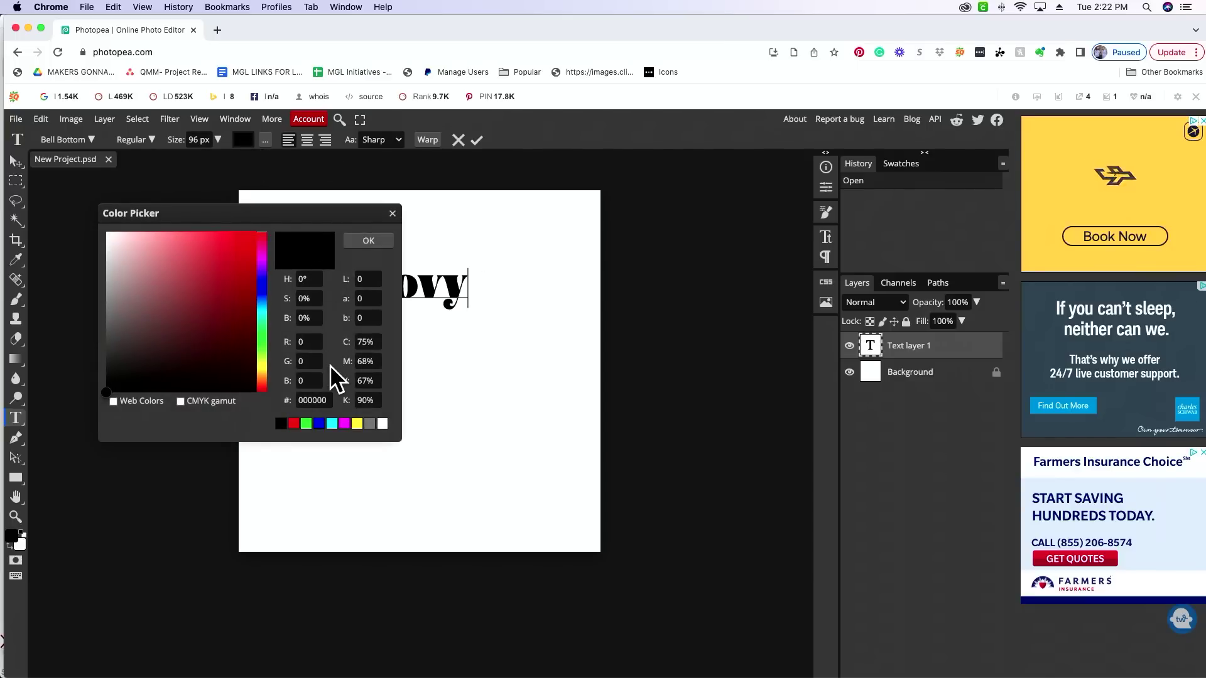
{"action": "left_click", "coordinate": [314, 345]}
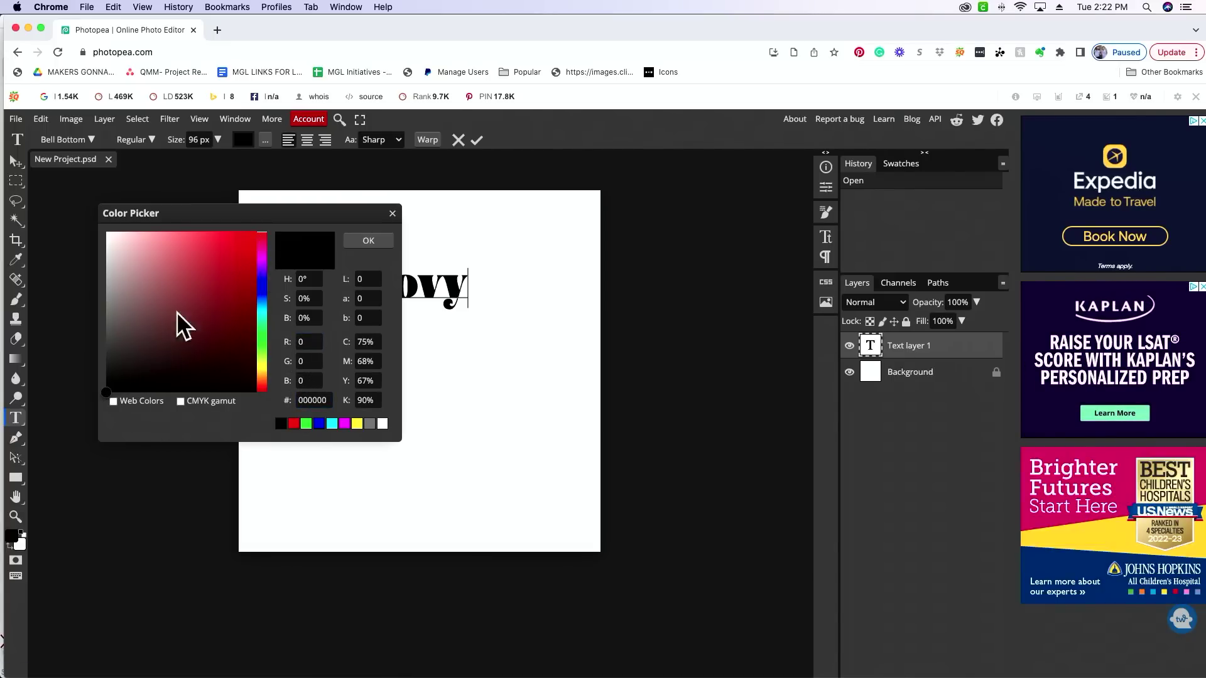
{"action": "mouse_move", "coordinate": [189, 295]}
{"action": "left_mouse_down"}
{"action": "mouse_move", "coordinate": [197, 267]}
{"action": "mouse_move", "coordinate": [212, 272]}
{"action": "left_mouse_up"}
{"action": "scroll", "coordinate": [211, 269], "scroll_direction": "down", "scroll_amount": 1}
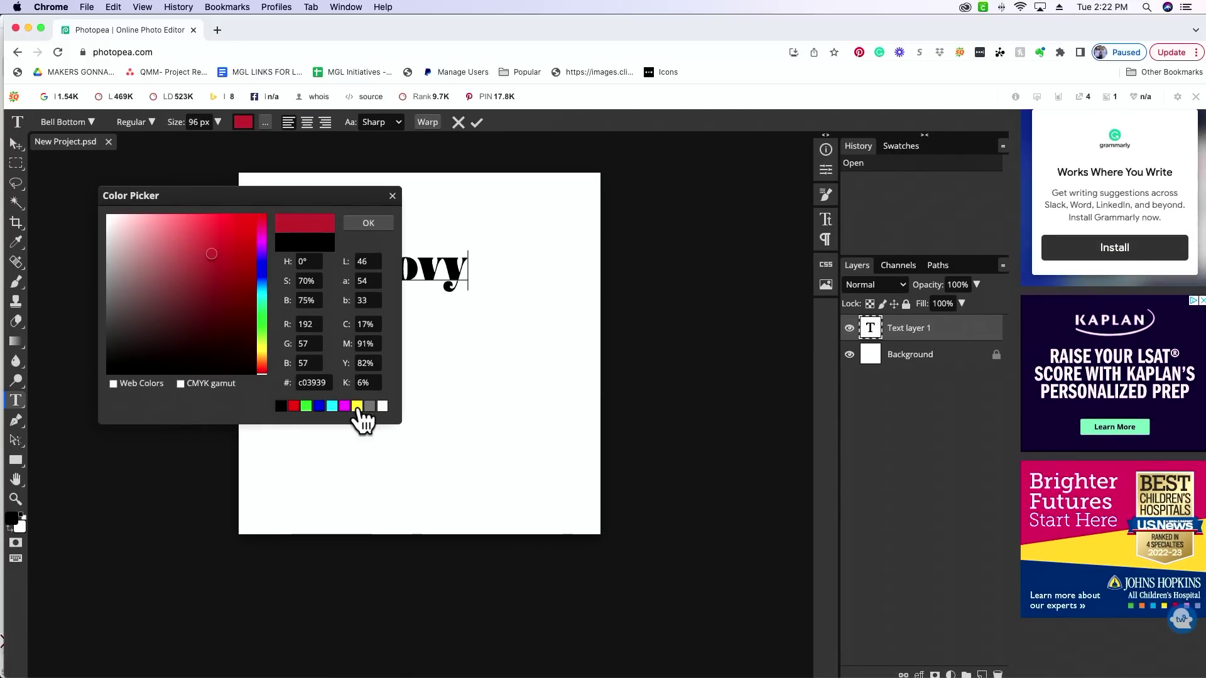
{"action": "left_click", "coordinate": [264, 239]}
{"action": "left_click_drag", "start_coordinate": [207, 260], "coordinate": [179, 228]}
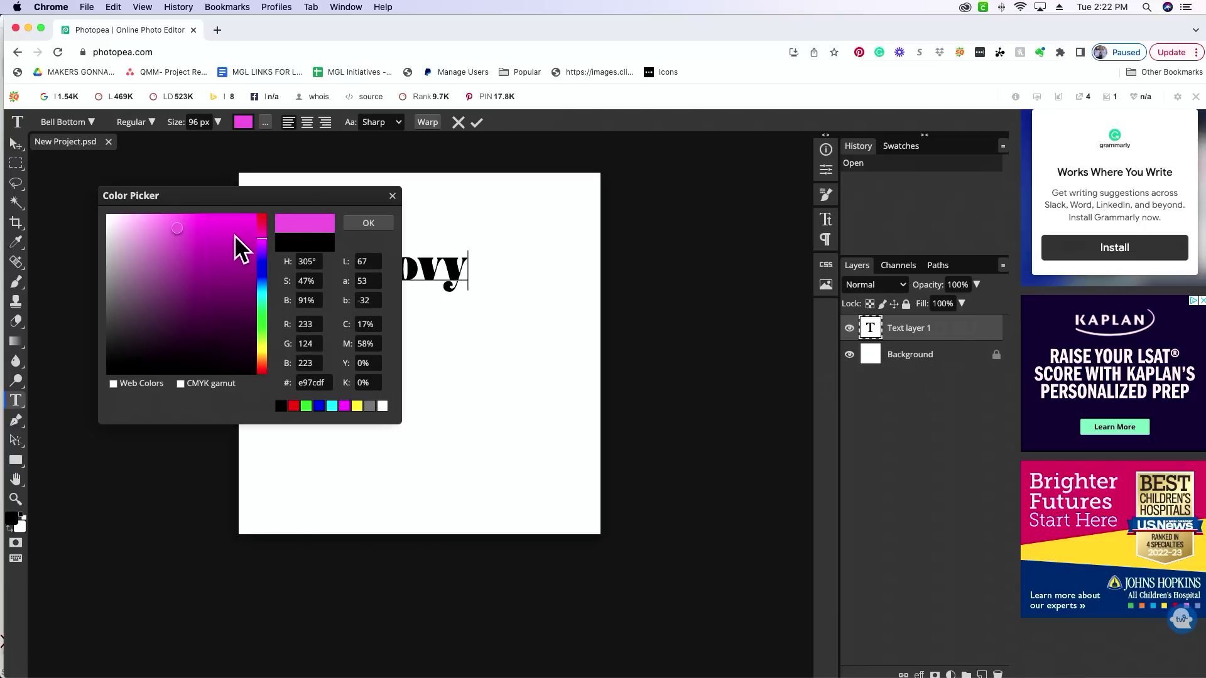
{"action": "left_click", "coordinate": [370, 226]}
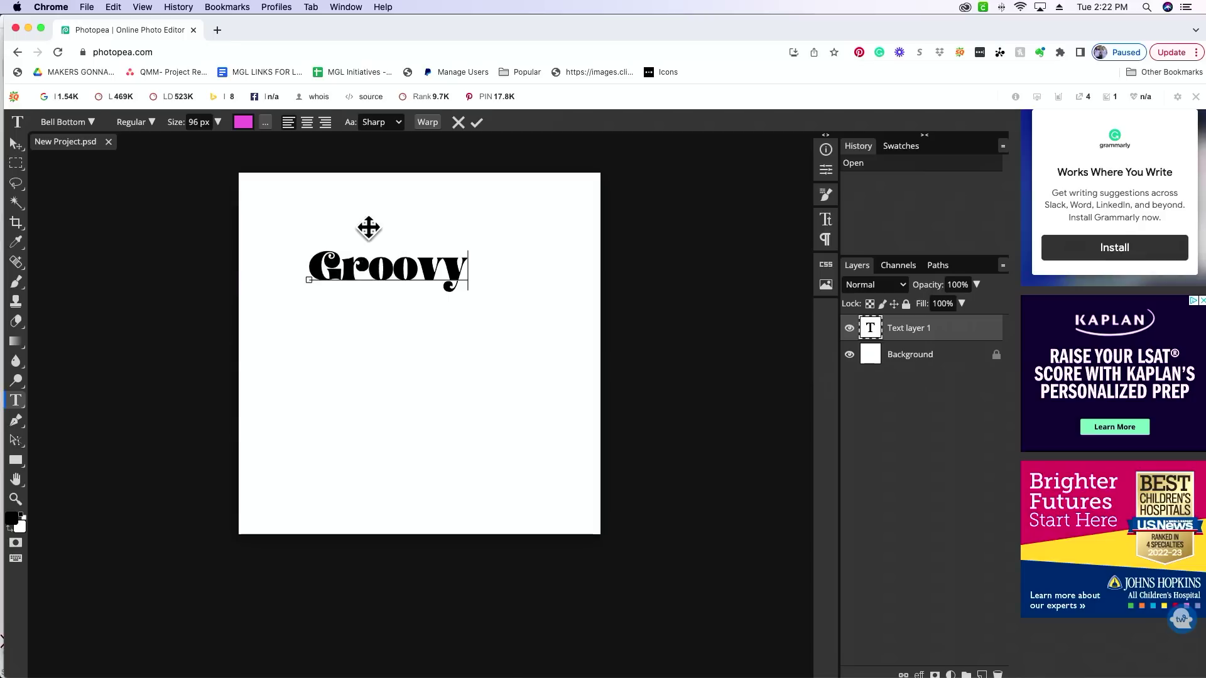
- Select the whole word "Groovy", recolour it magenta, and place the text cursor at its end
{"action": "double_click", "coordinate": [382, 266]}
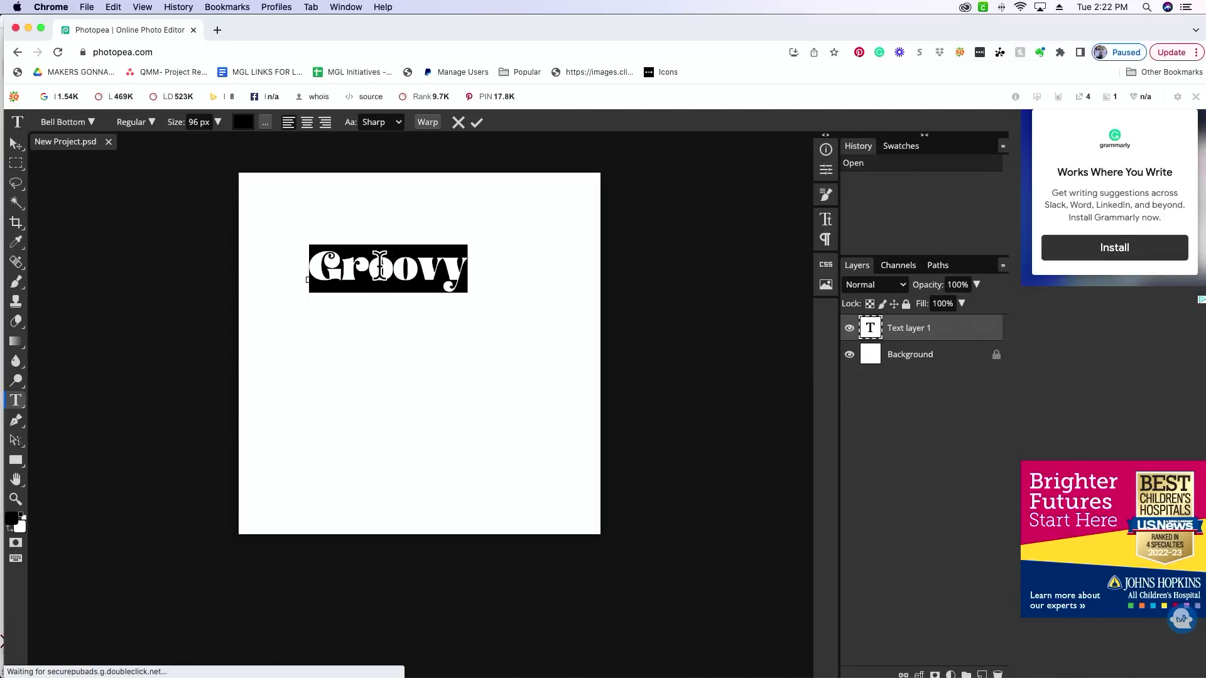
{"action": "left_click", "coordinate": [243, 123]}
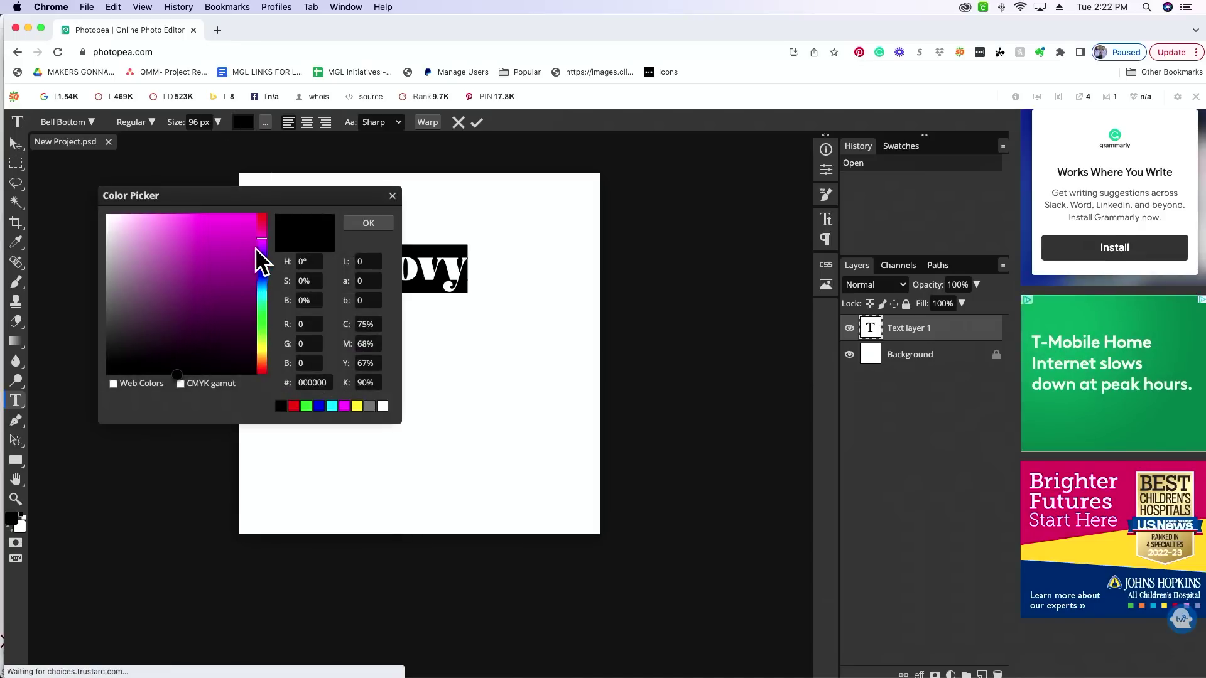
{"action": "left_click", "coordinate": [192, 250]}
{"action": "left_click", "coordinate": [199, 235]}
{"action": "left_click", "coordinate": [389, 224]}
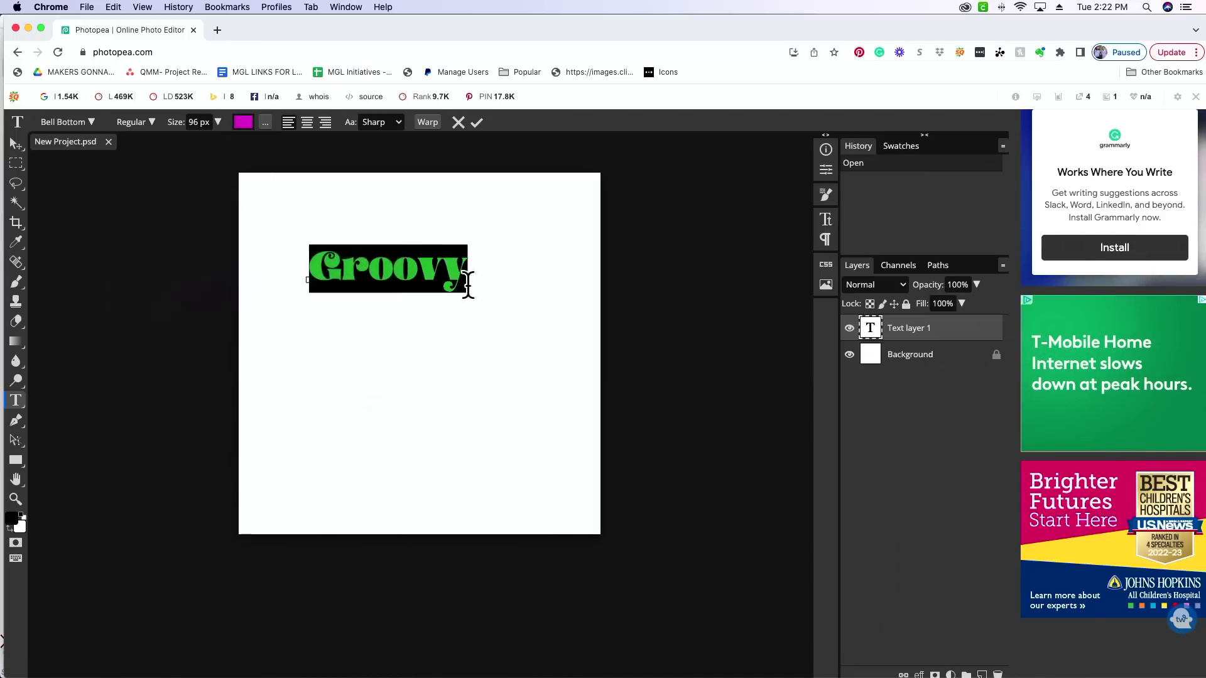
{"action": "left_click", "coordinate": [343, 287]}
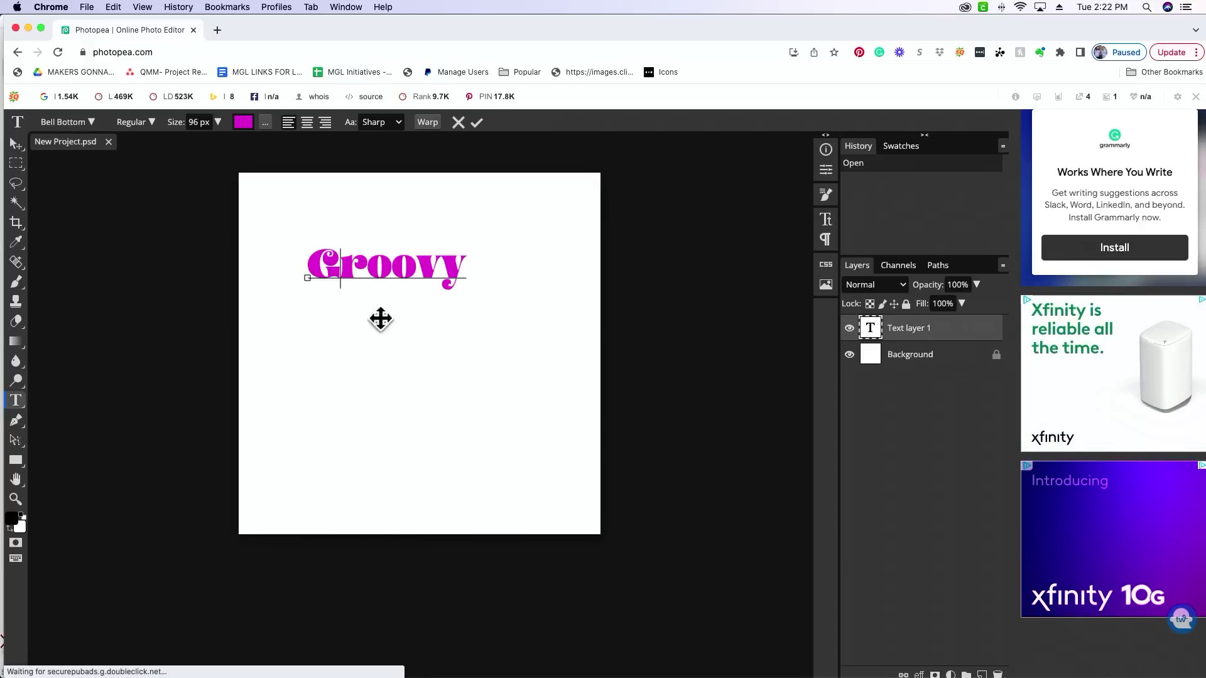
{"action": "left_click", "coordinate": [465, 264]}
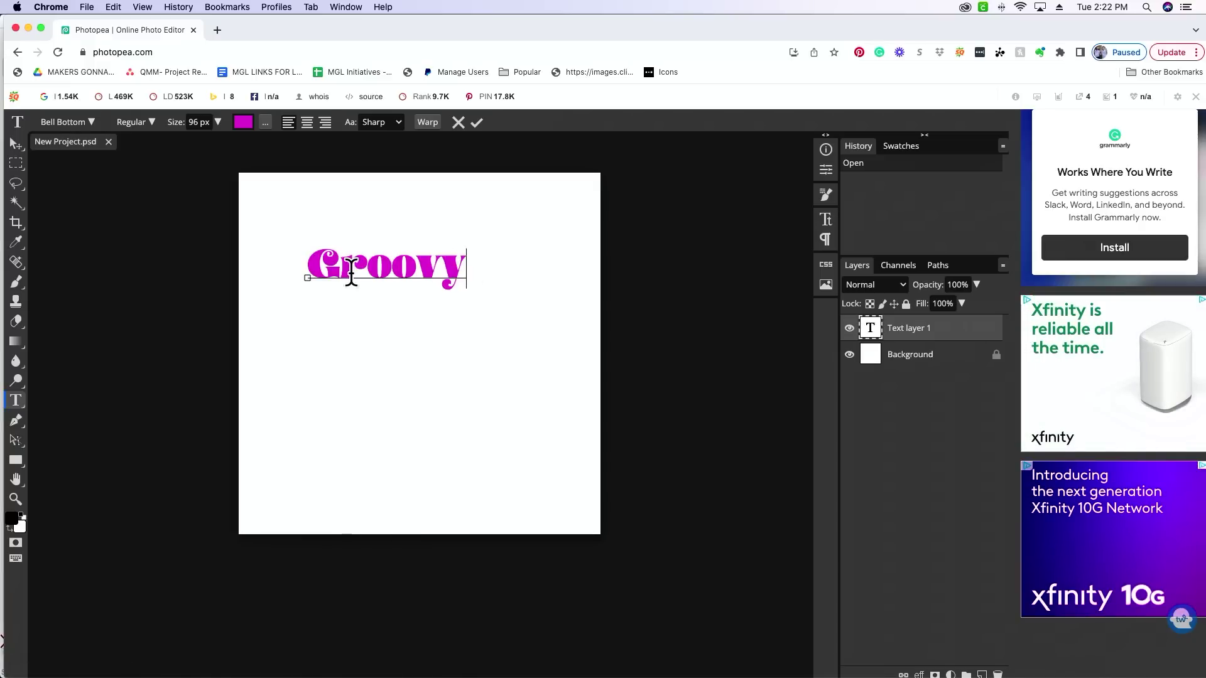
- Try a horizontal Wave warp on the "Groovy" text with a 63% bend, testing the distortion settings and returning them to 0%
{"action": "left_click", "coordinate": [427, 122]}
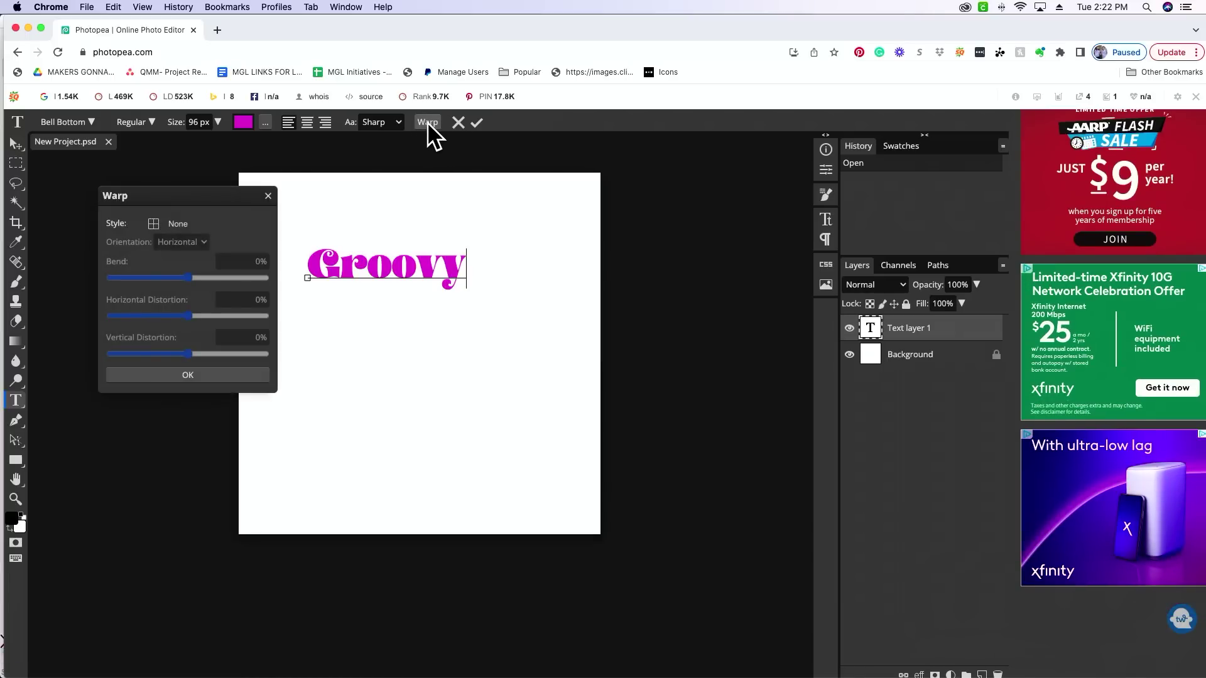
{"action": "left_click", "coordinate": [167, 224]}
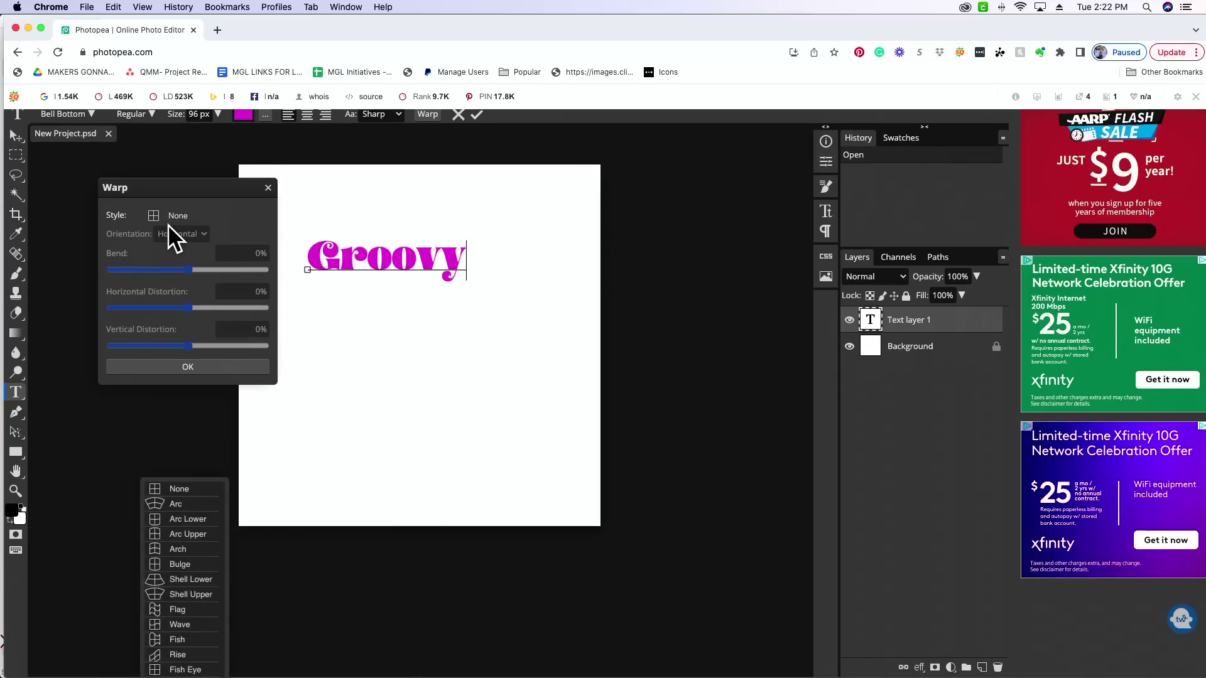
{"action": "scroll", "coordinate": [191, 574], "scroll_direction": "down", "scroll_amount": 2}
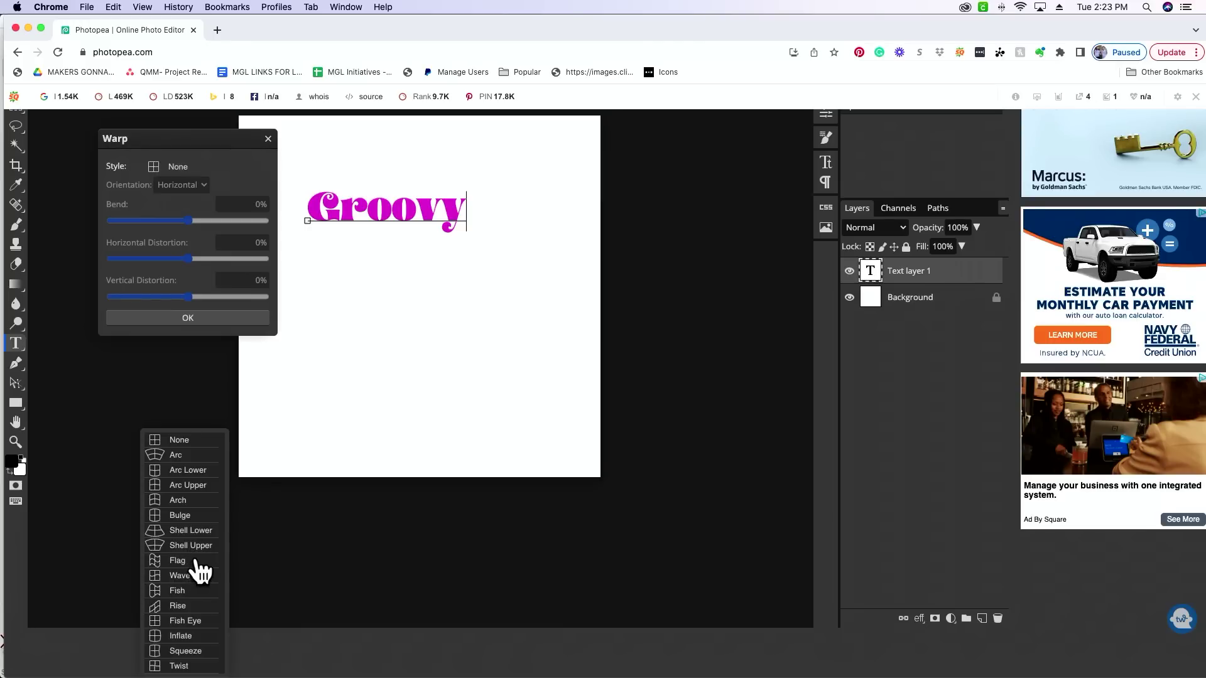
{"action": "left_click", "coordinate": [192, 576]}
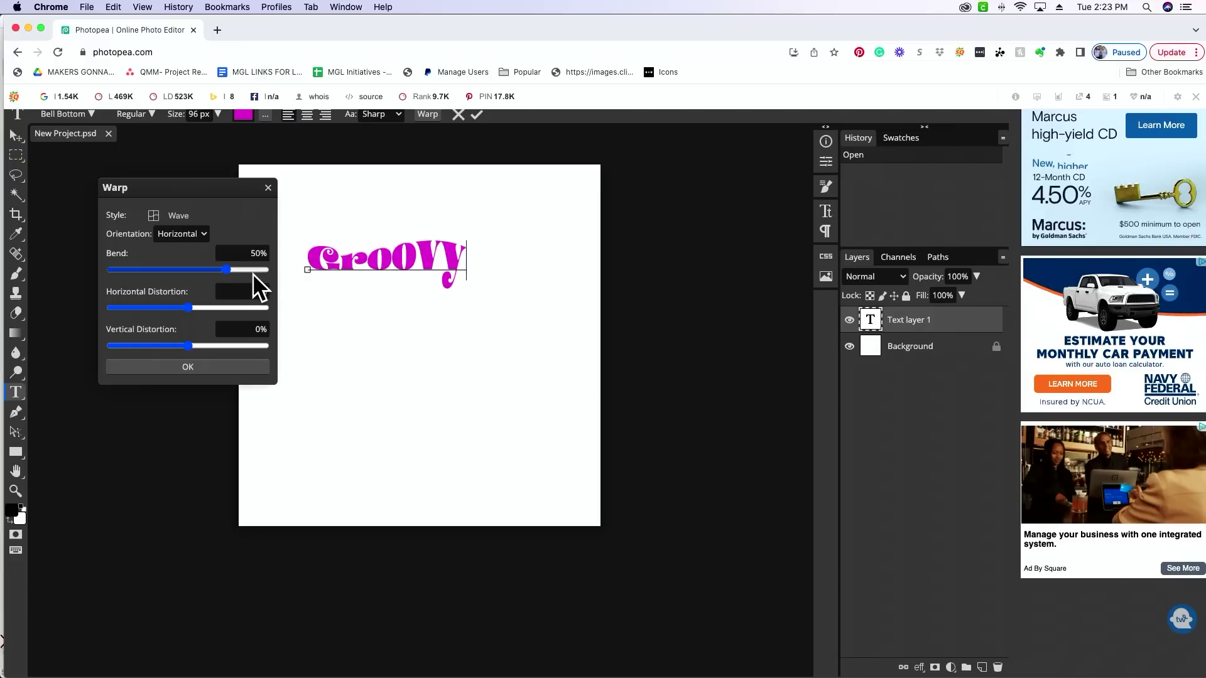
{"action": "left_click_drag", "start_coordinate": [228, 269], "coordinate": [132, 270]}
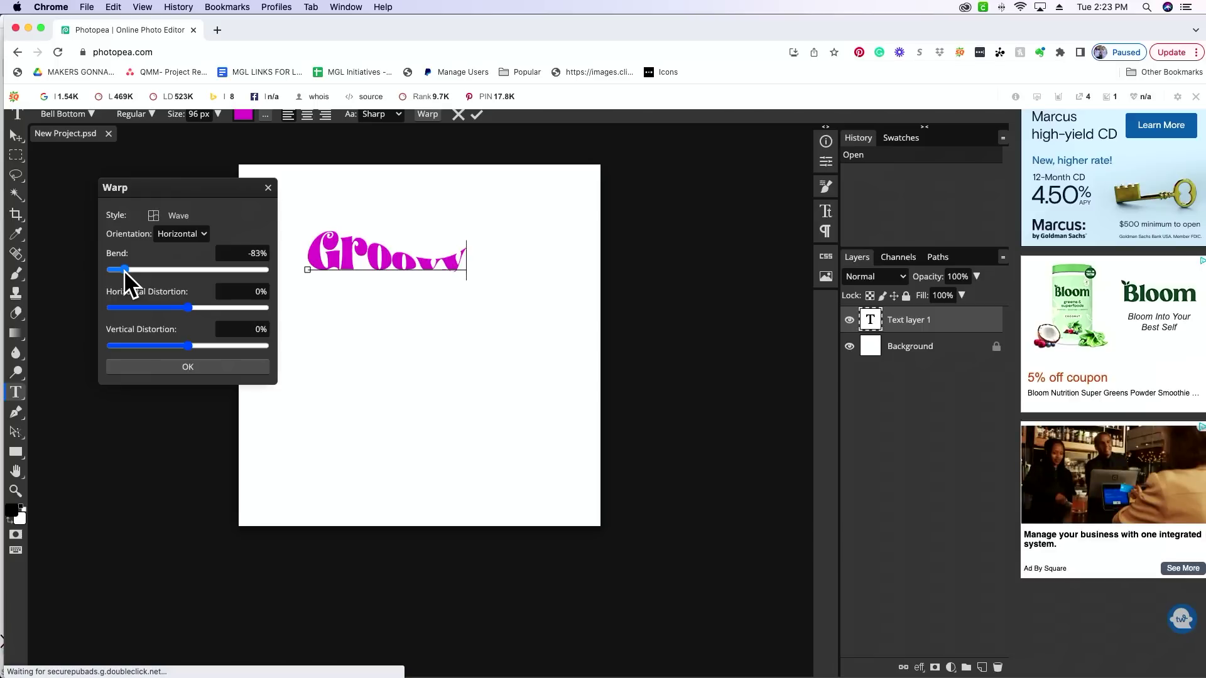
{"action": "left_click_drag", "start_coordinate": [123, 270], "coordinate": [127, 270]}
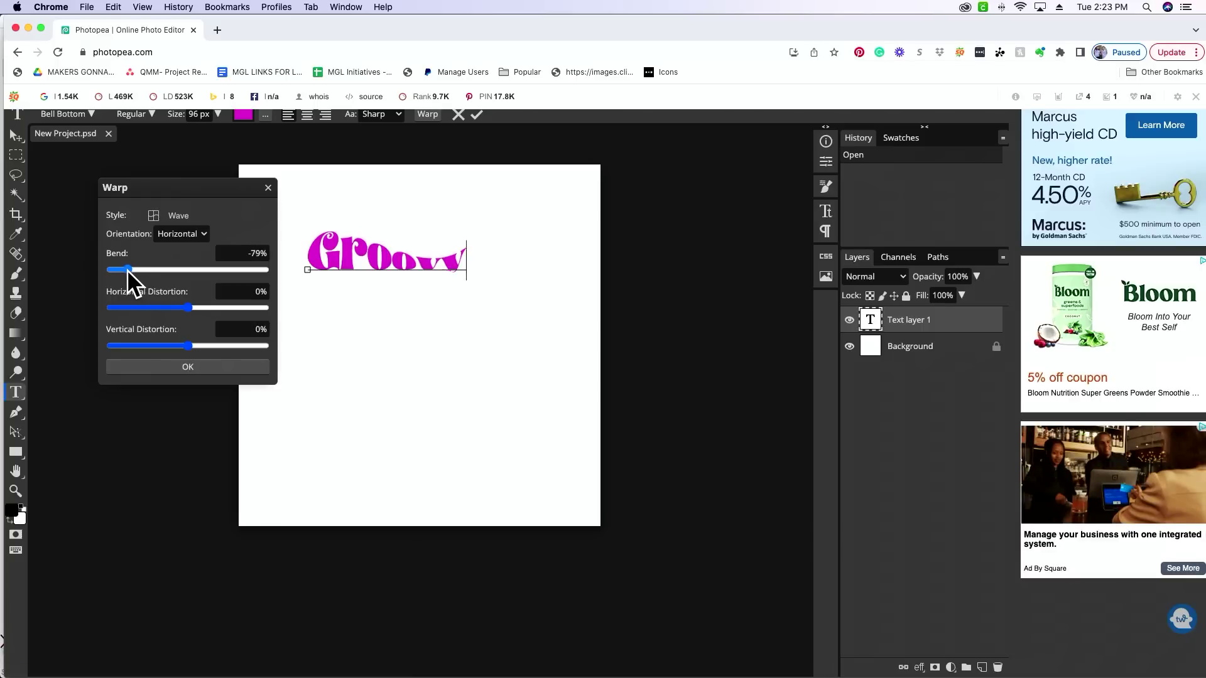
{"action": "left_click_drag", "start_coordinate": [123, 269], "coordinate": [235, 272]}
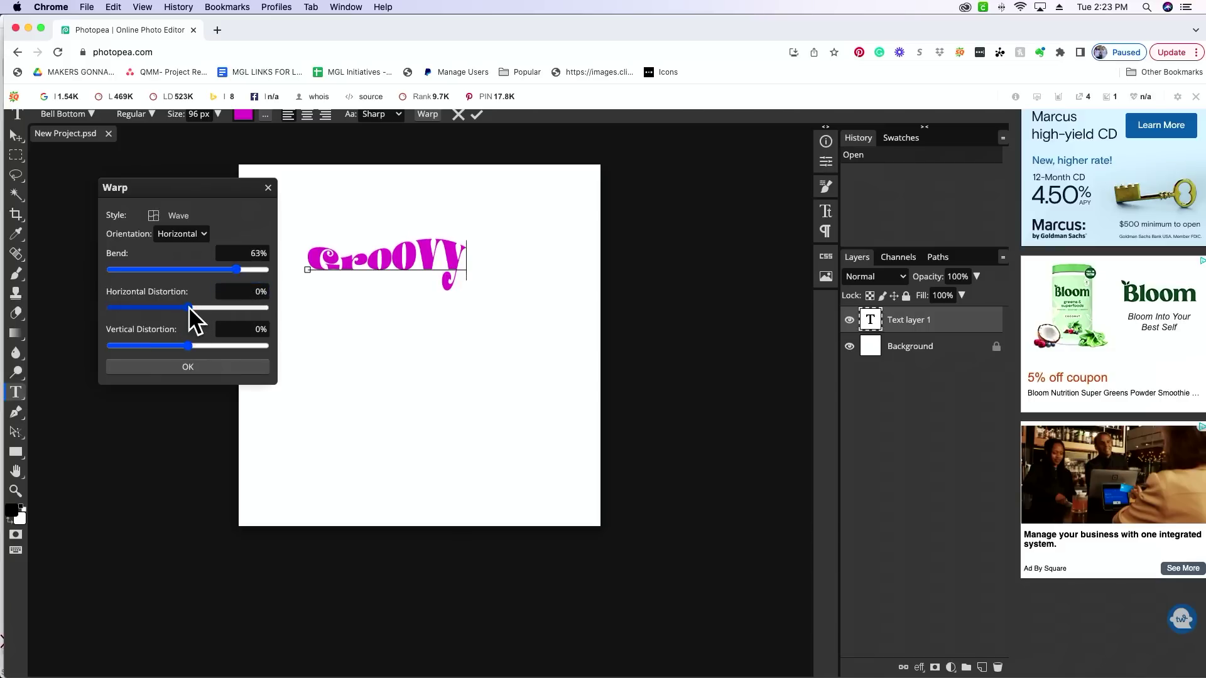
{"action": "left_click_drag", "start_coordinate": [189, 307], "coordinate": [187, 346]}
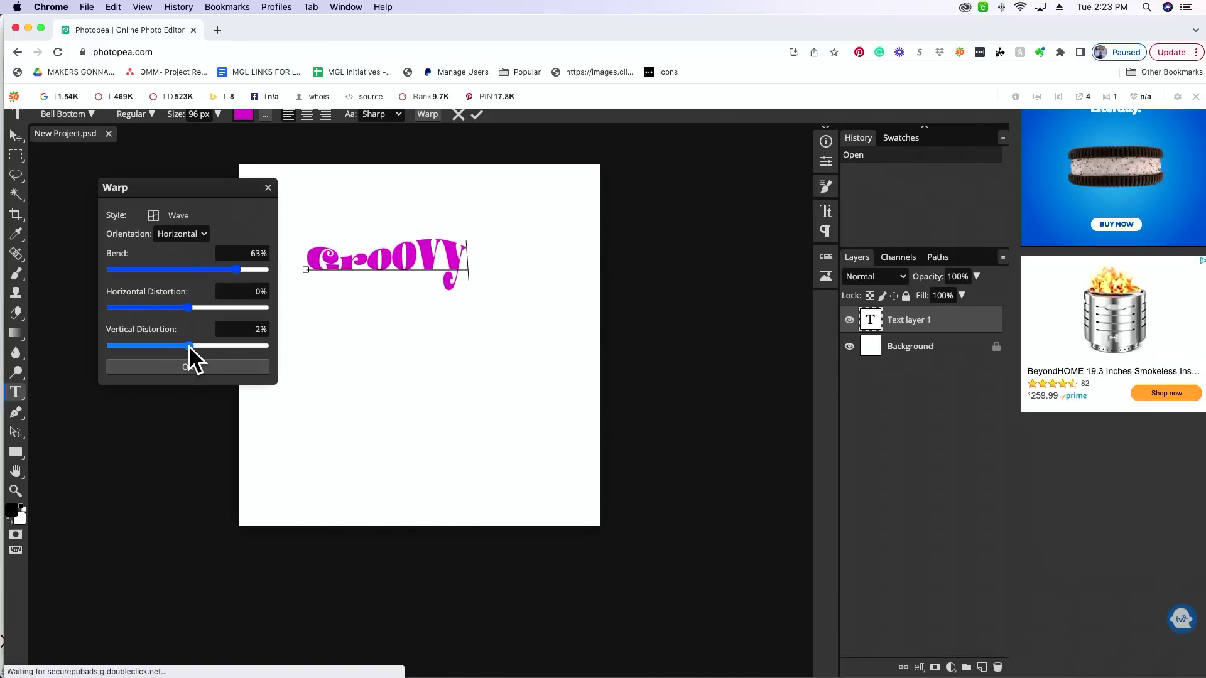
{"action": "left_click_drag", "start_coordinate": [187, 346], "coordinate": [189, 345]}
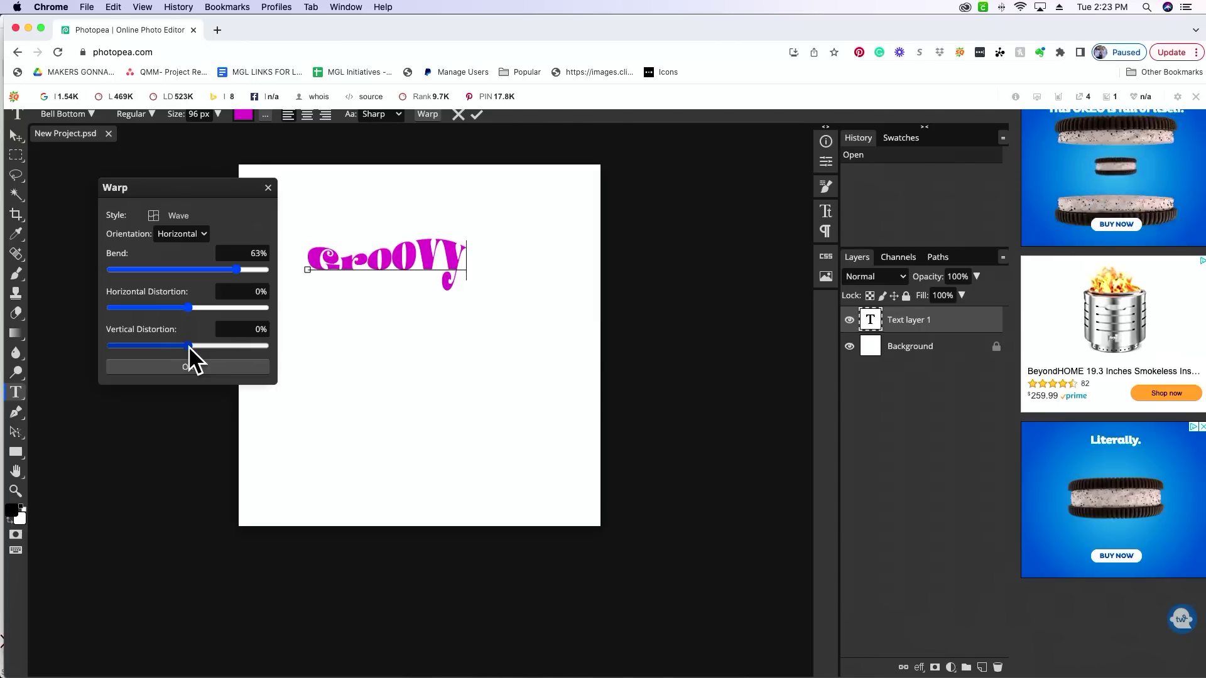
- Try the Flag warp style on the text with a 41% bend, and close the warp settings without applying them
{"action": "scroll", "coordinate": [186, 226], "scroll_direction": "up", "scroll_amount": 2}
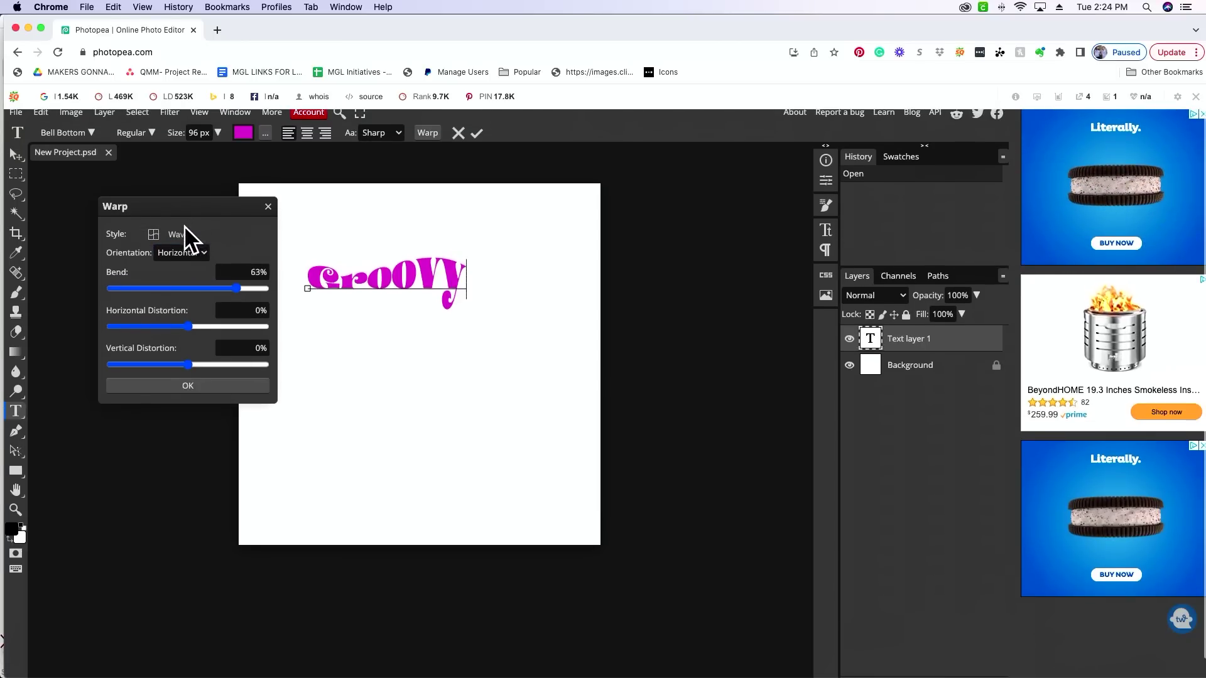
{"action": "left_click", "coordinate": [185, 232]}
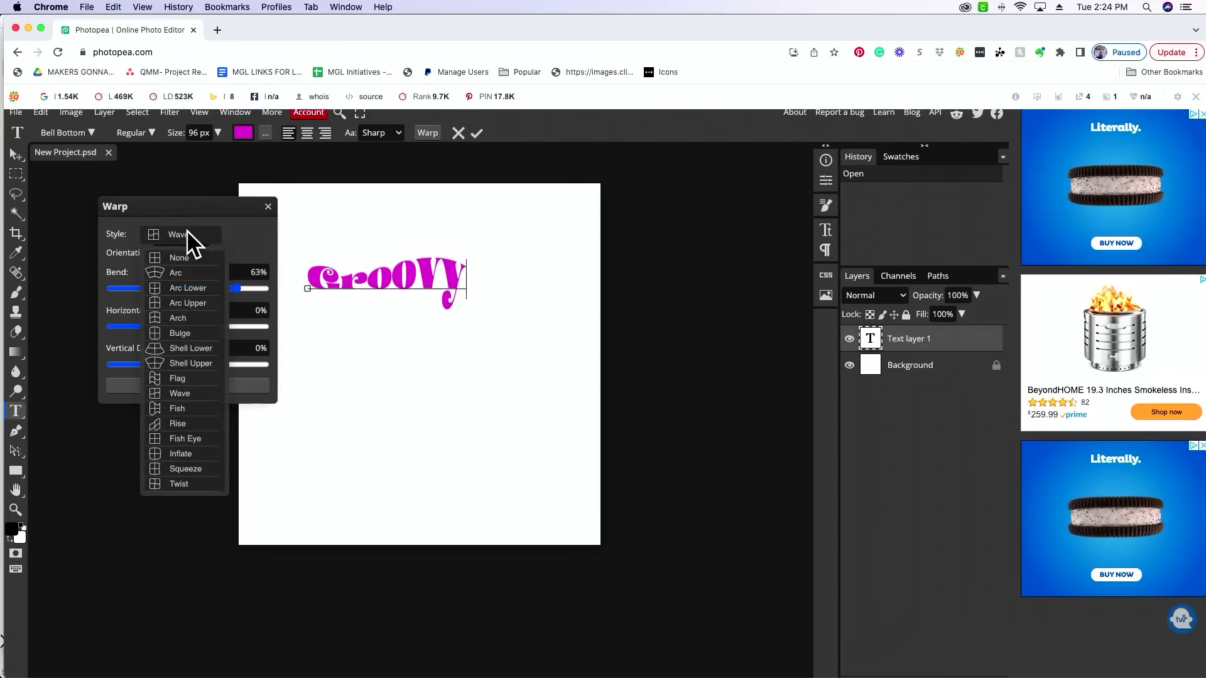
{"action": "left_click", "coordinate": [182, 379]}
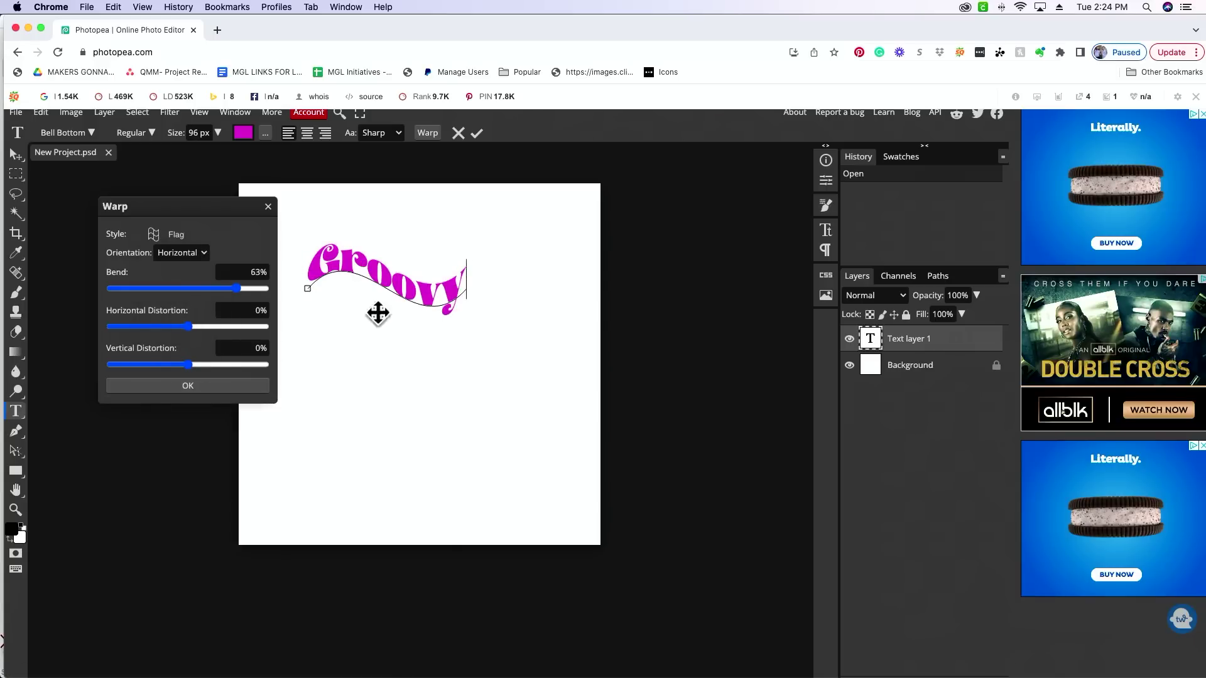
{"action": "mouse_move", "coordinate": [239, 289]}
{"action": "left_mouse_down"}
{"action": "mouse_move", "coordinate": [138, 289]}
{"action": "mouse_move", "coordinate": [219, 289]}
{"action": "left_mouse_up"}
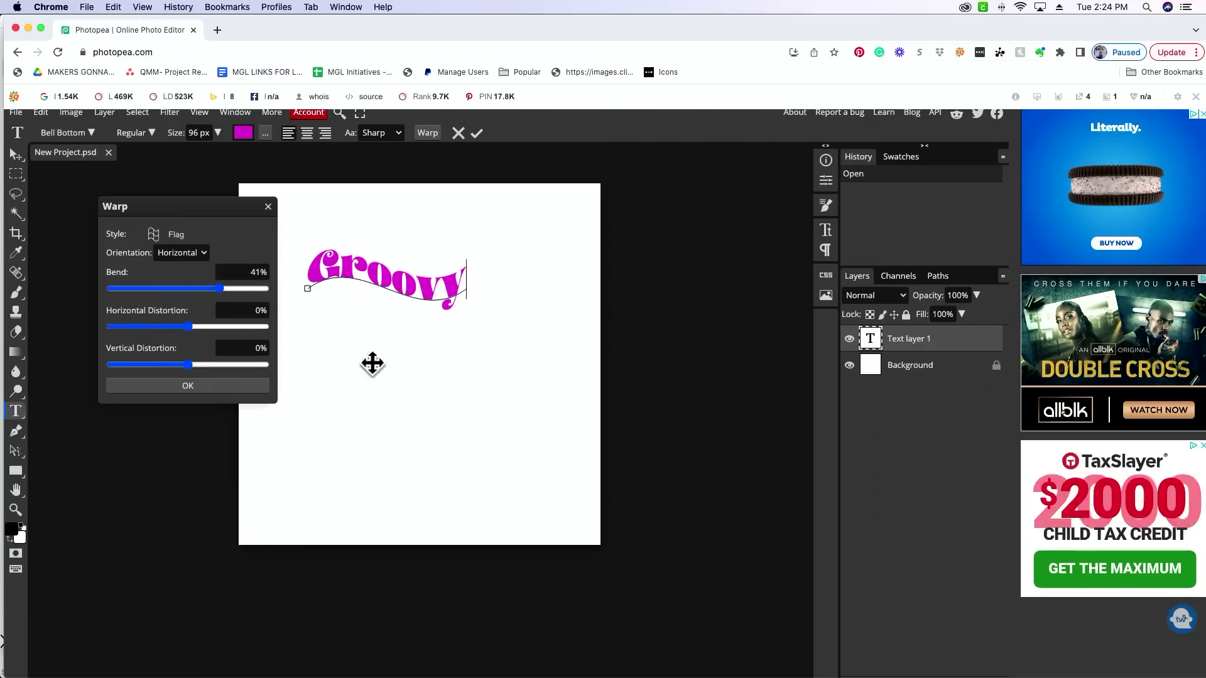
{"action": "left_click", "coordinate": [268, 207]}
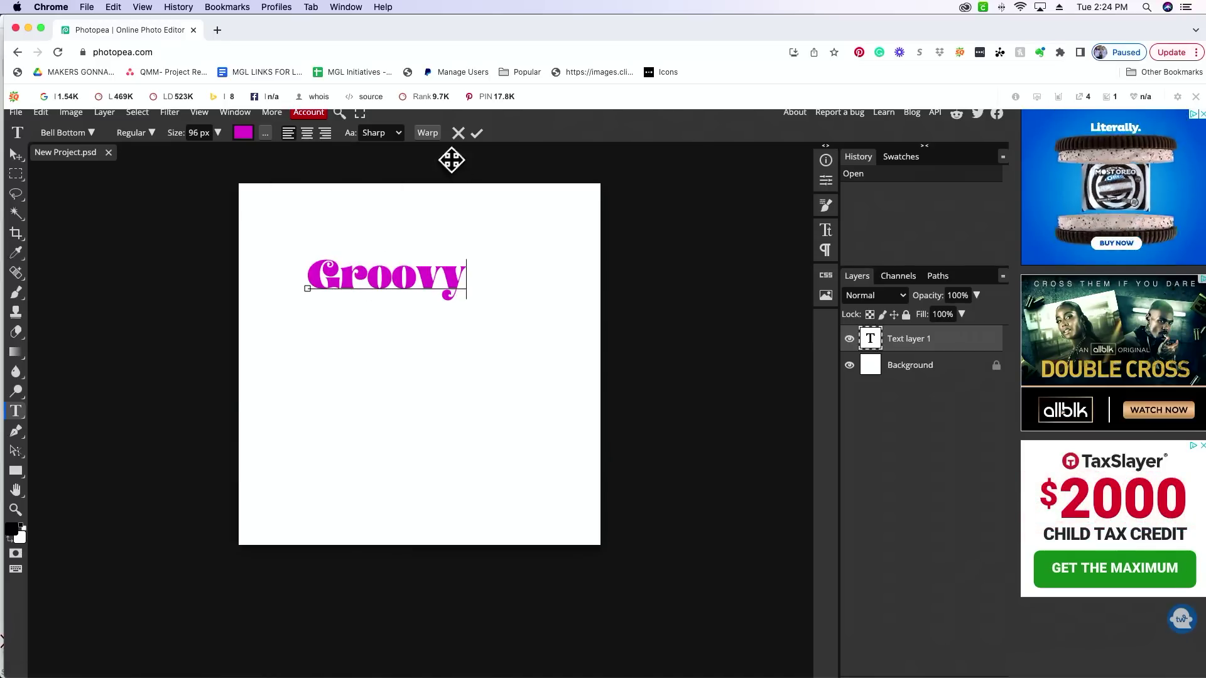
- Apply a Flag warp to the "Groovy" text and move it down to about the middle of the canvas
{"action": "left_click", "coordinate": [427, 133]}
{"action": "left_click", "coordinate": [207, 387]}
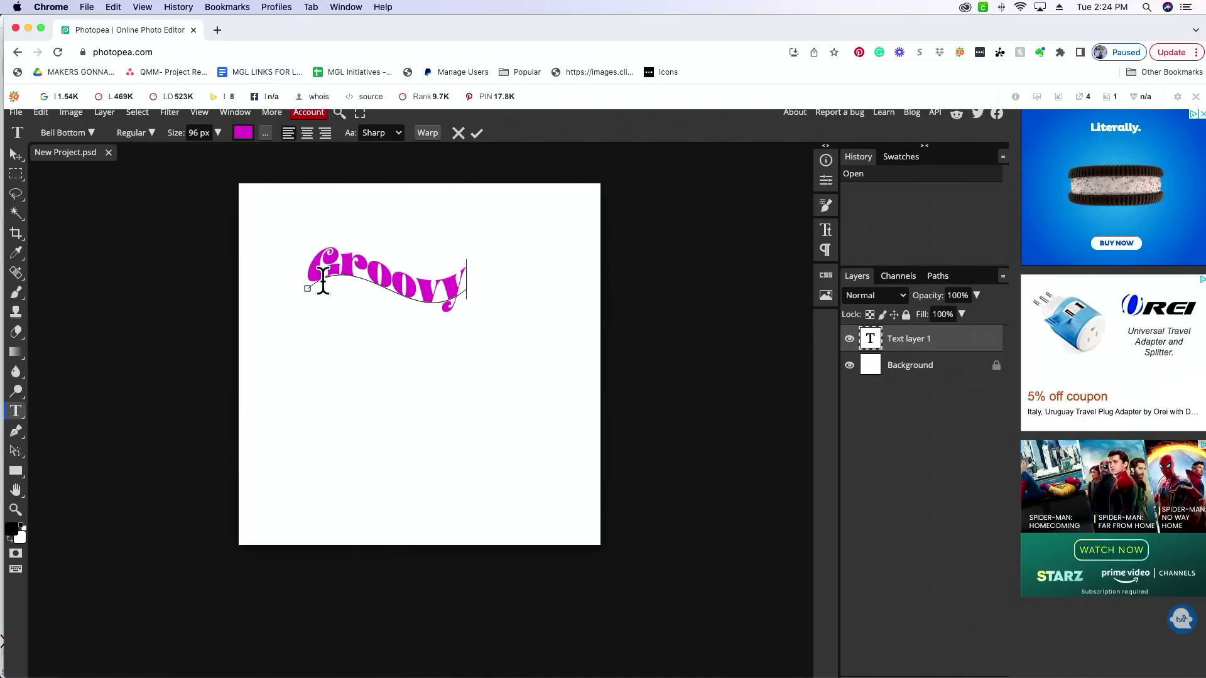
{"action": "left_click_drag", "start_coordinate": [345, 270], "coordinate": [365, 277]}
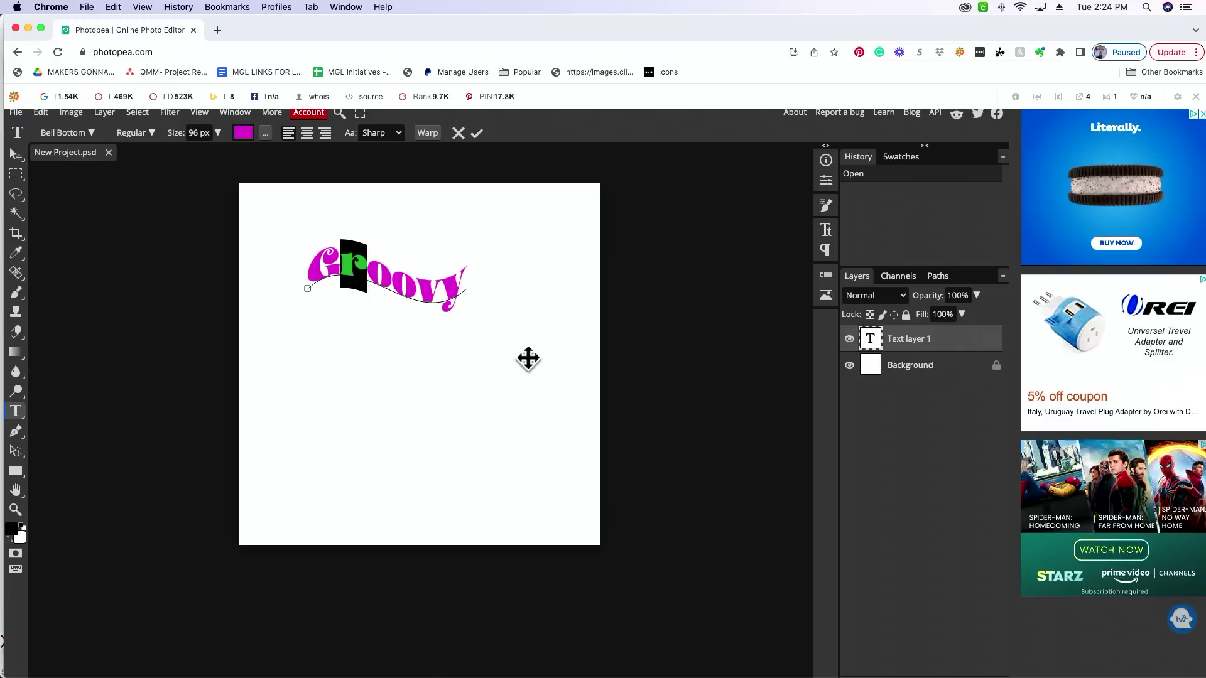
{"action": "left_click", "coordinate": [450, 292]}
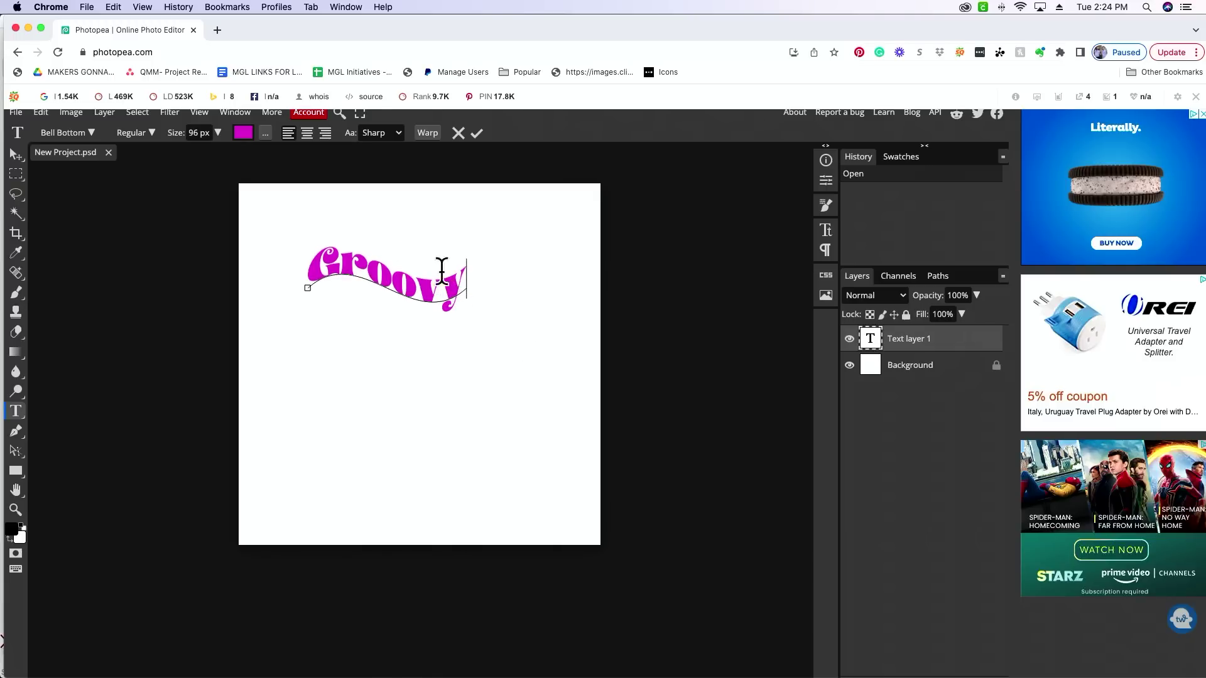
{"action": "left_click_drag", "start_coordinate": [388, 331], "coordinate": [400, 401]}
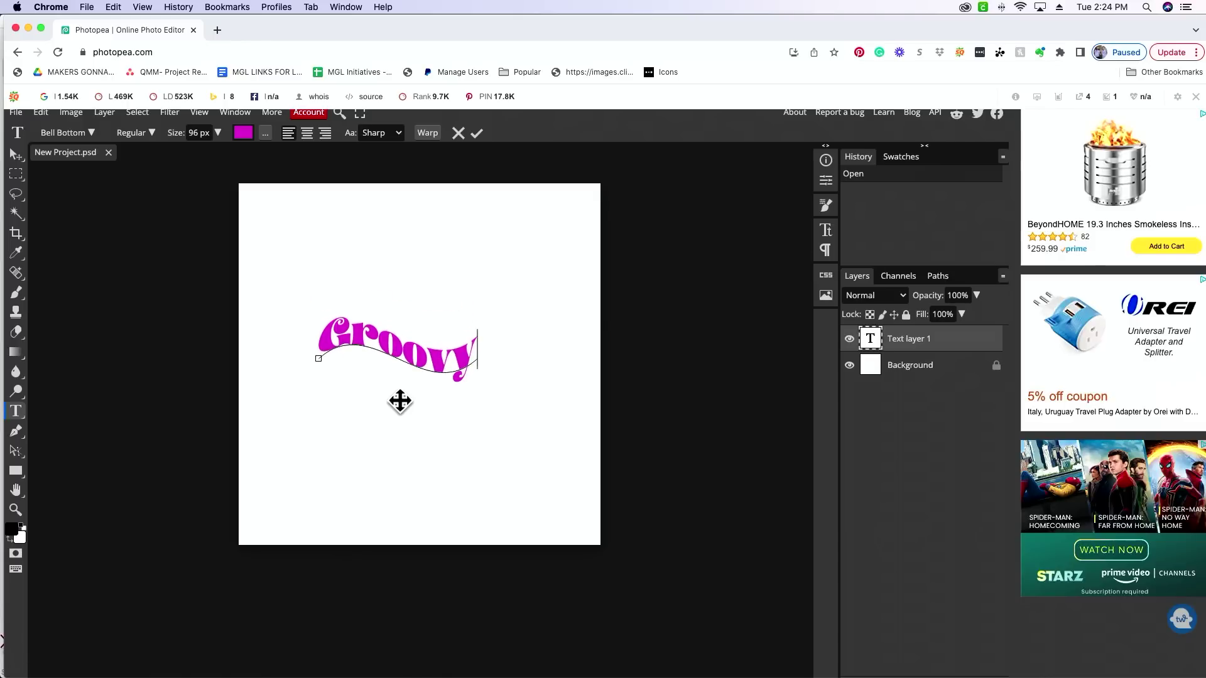
- Export the design as a 12 by 12 inch SVG named New Project with its text vectorized
{"action": "scroll", "coordinate": [400, 402], "scroll_direction": "right", "scroll_amount": 5}
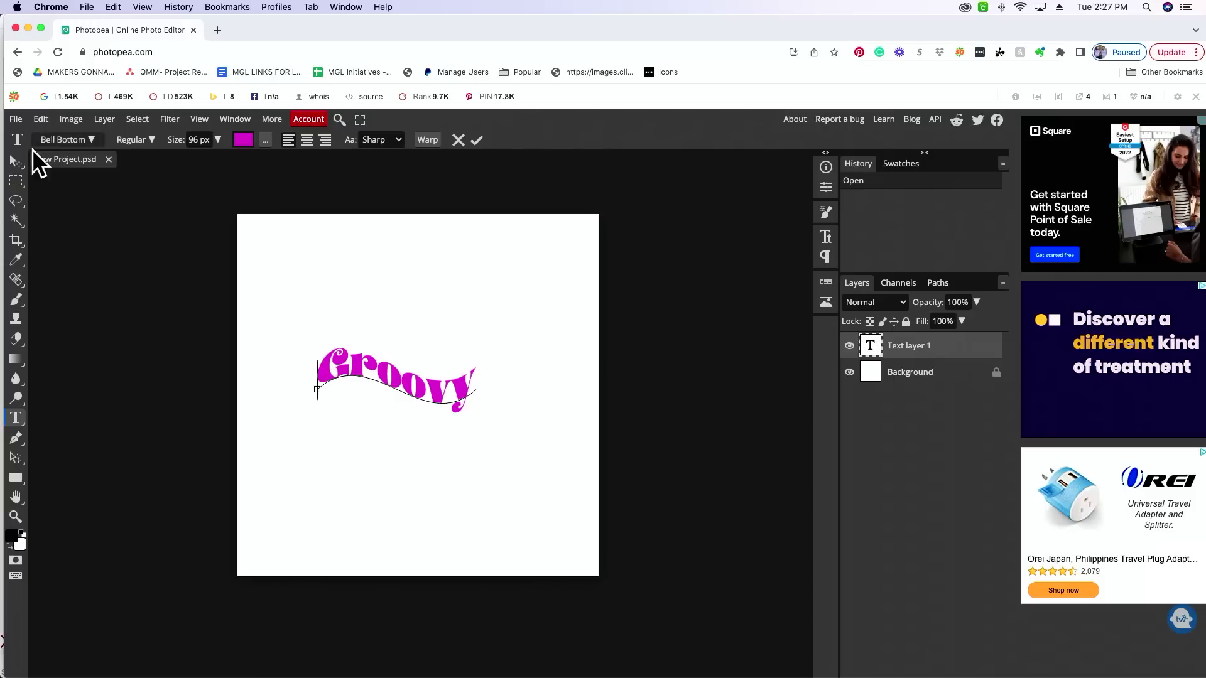
{"action": "left_click", "coordinate": [15, 120]}
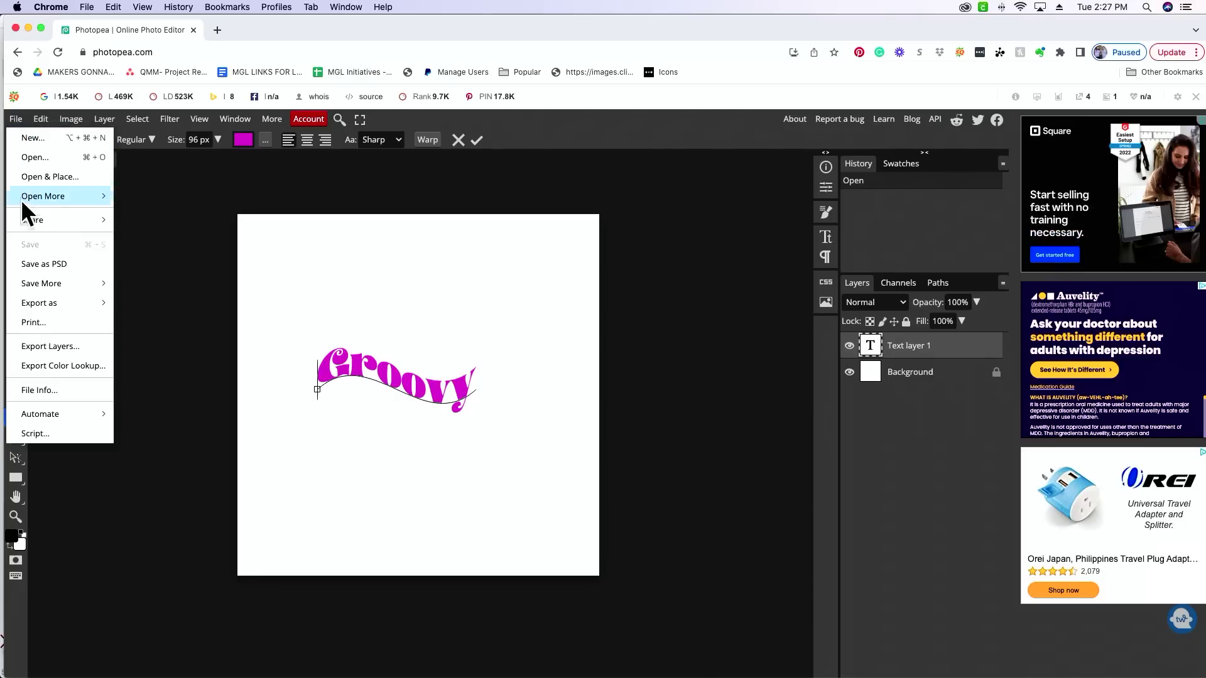
{"action": "mouse_move", "coordinate": [62, 296]}
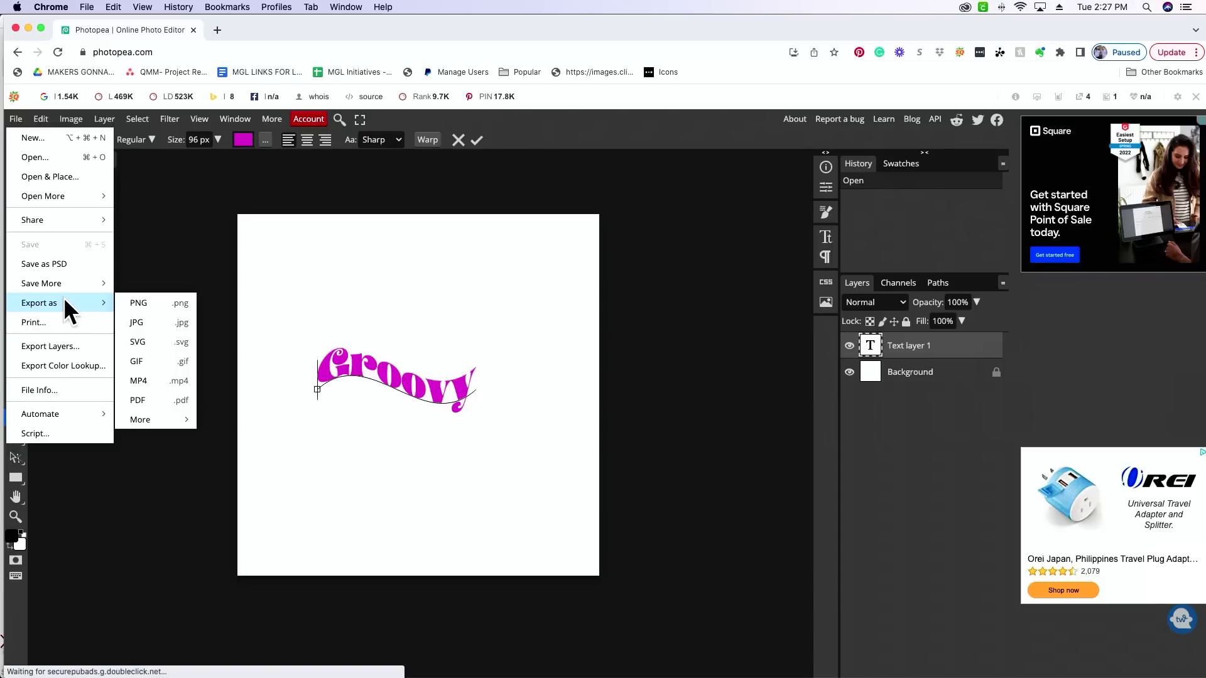
{"action": "left_click", "coordinate": [150, 341]}
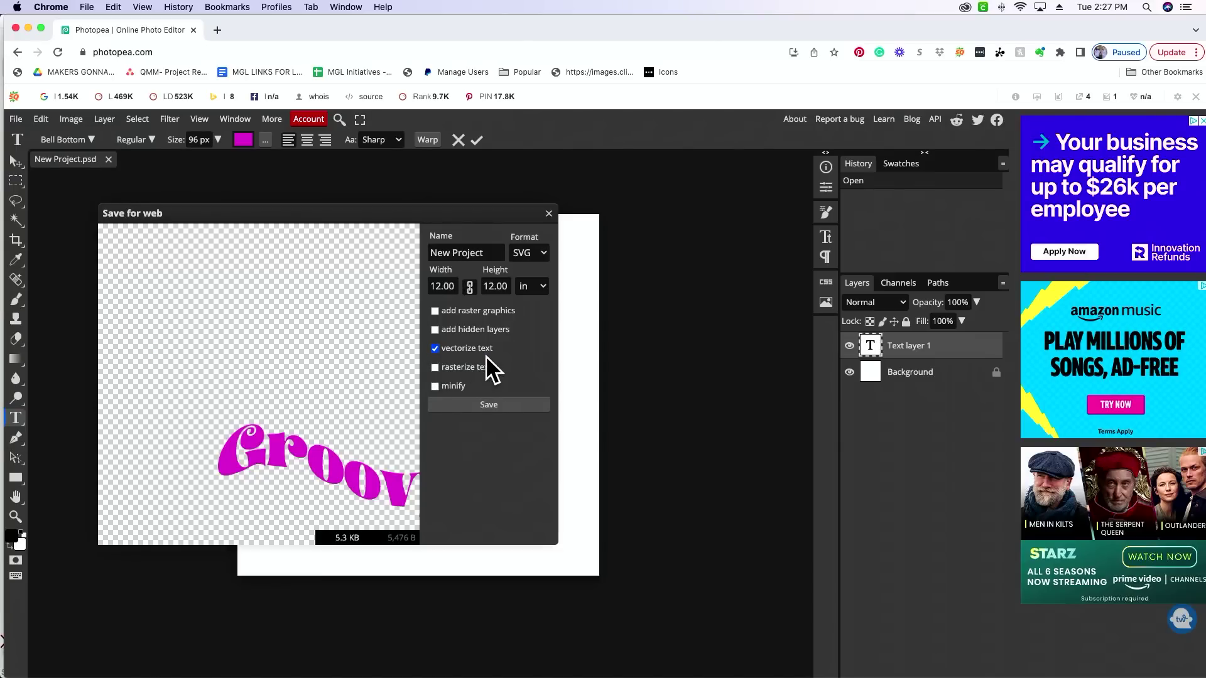
{"action": "left_click", "coordinate": [435, 349]}
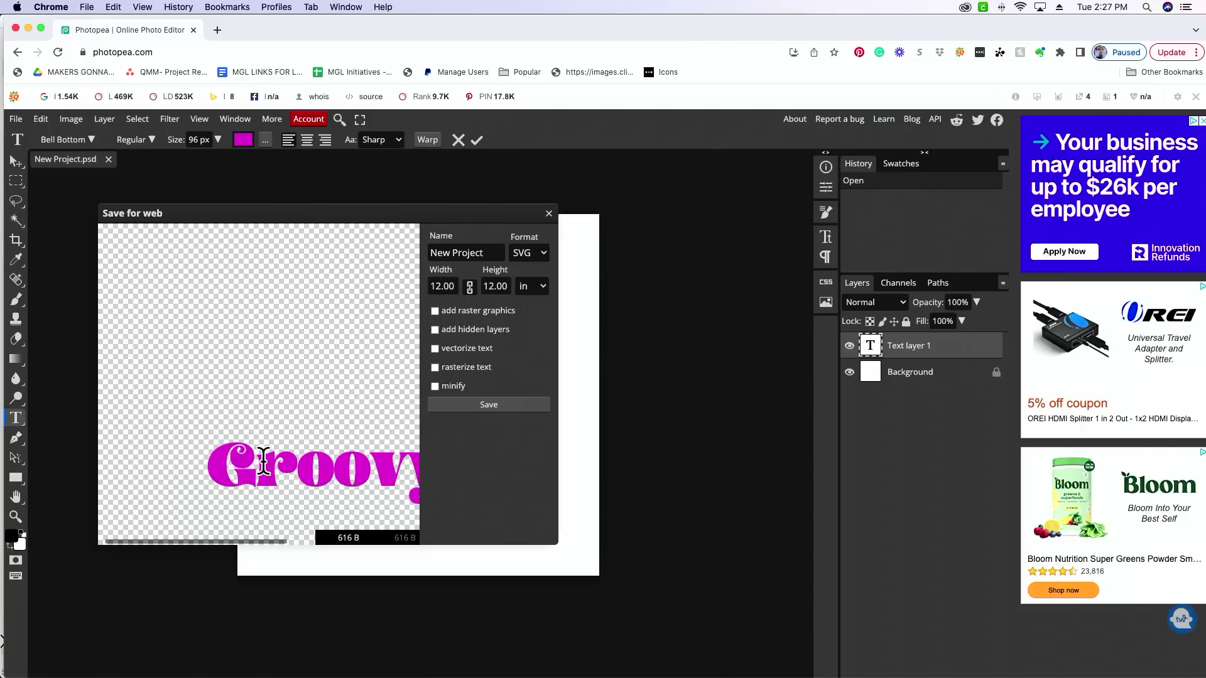
{"action": "left_click", "coordinate": [435, 350]}
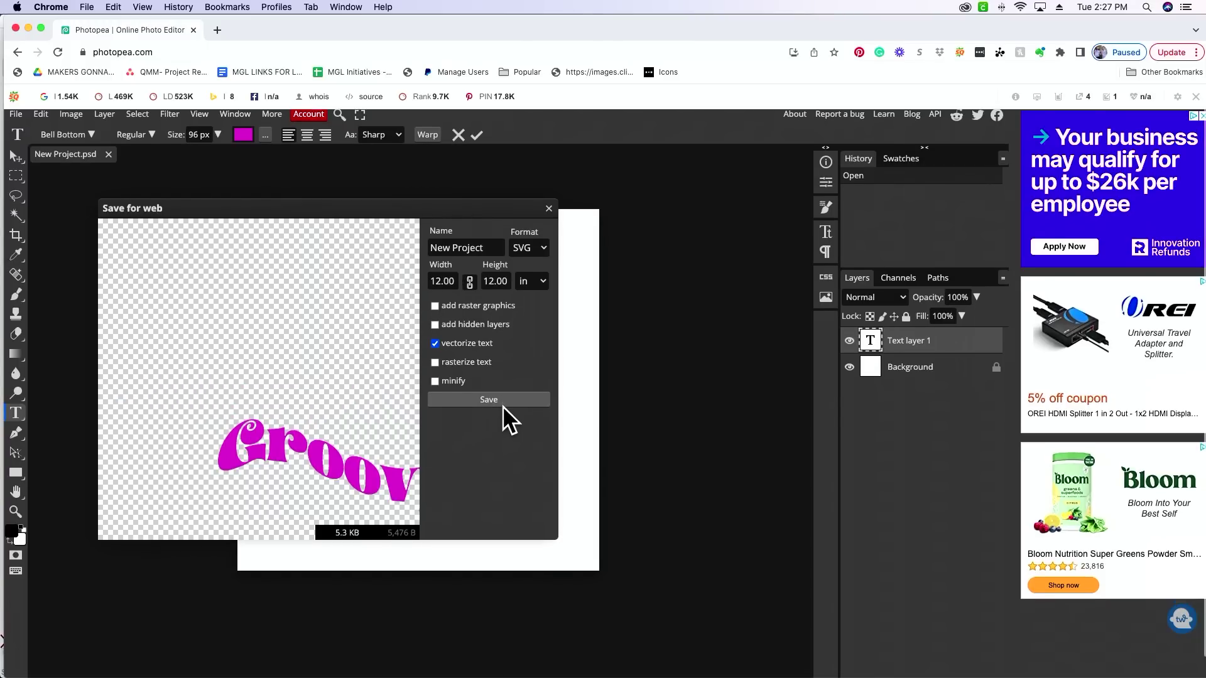
{"action": "left_click", "coordinate": [503, 406]}
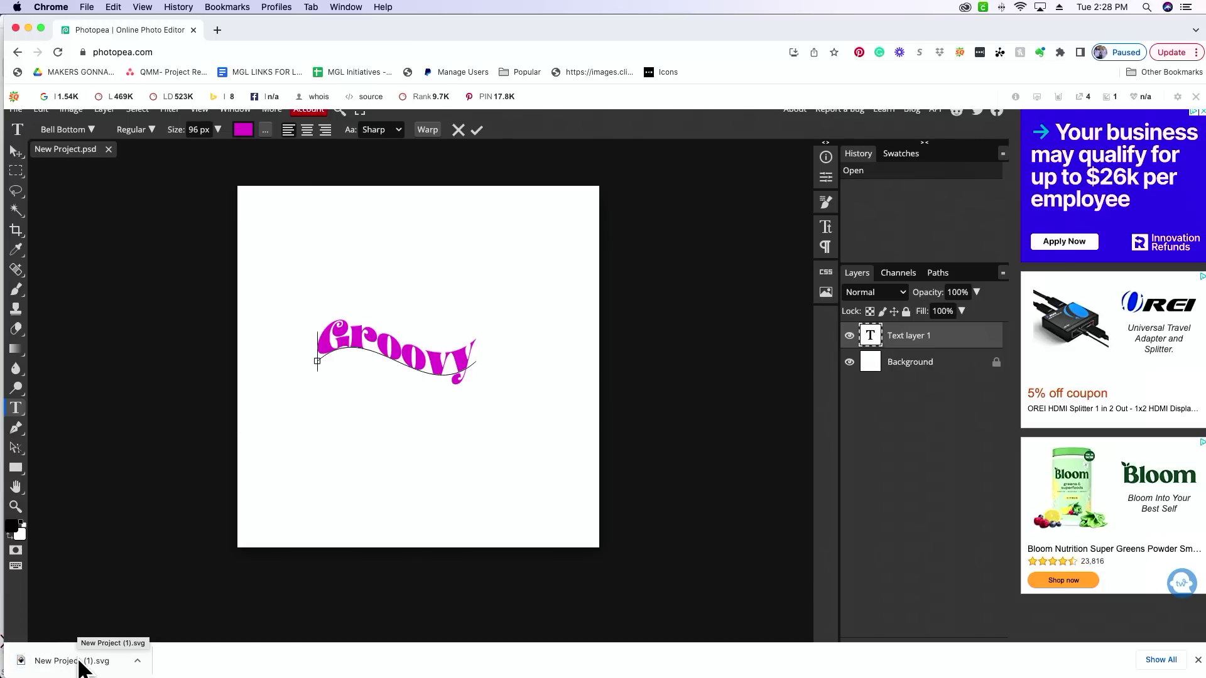
- Switch to Cricut Design Space and delete the existing designs, including the warped blue "Groovy" text, to clear the canvas
{"action": "mouse_move", "coordinate": [700, 672]}
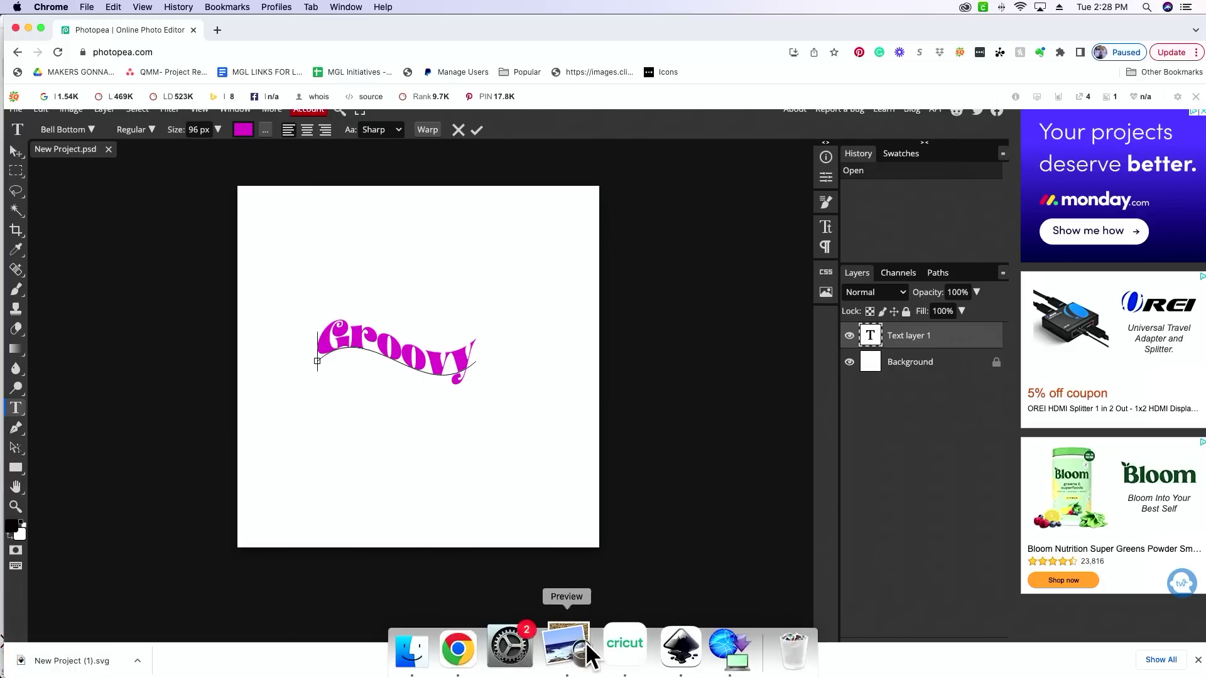
{"action": "left_click", "coordinate": [608, 643]}
{"action": "left_click_drag", "start_coordinate": [698, 586], "coordinate": [669, 372]}
{"action": "key", "text": "Delete"}
{"action": "left_click", "coordinate": [652, 339]}
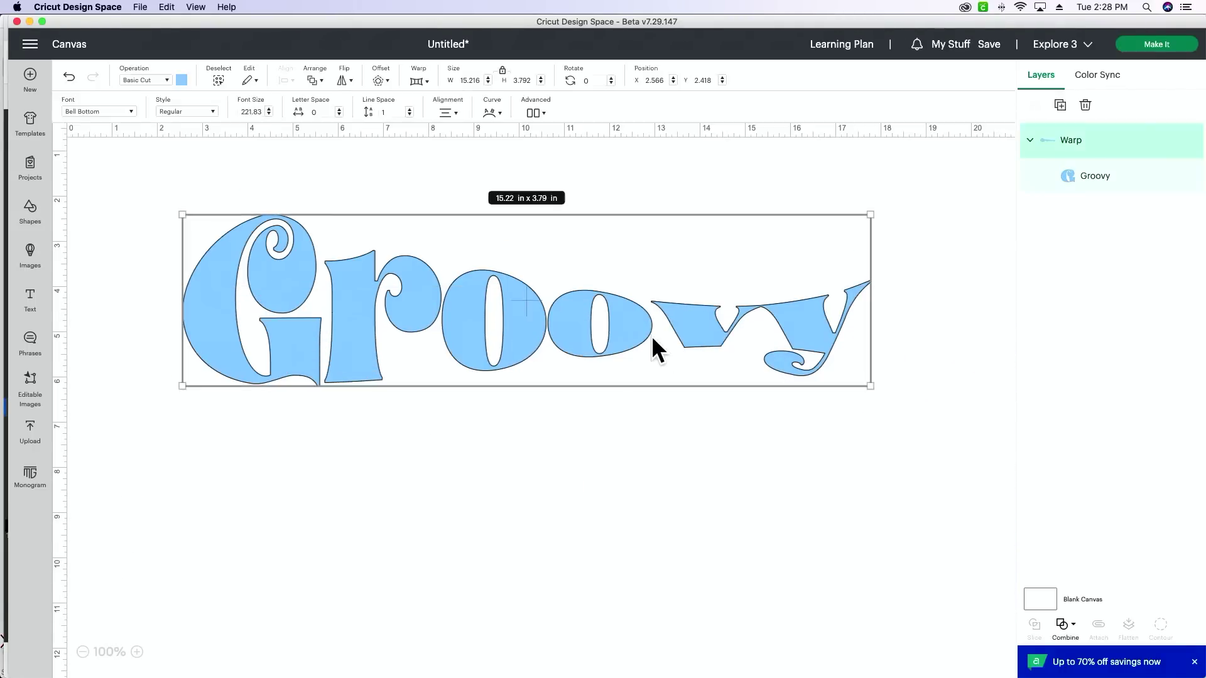
{"action": "key", "text": "Delete"}
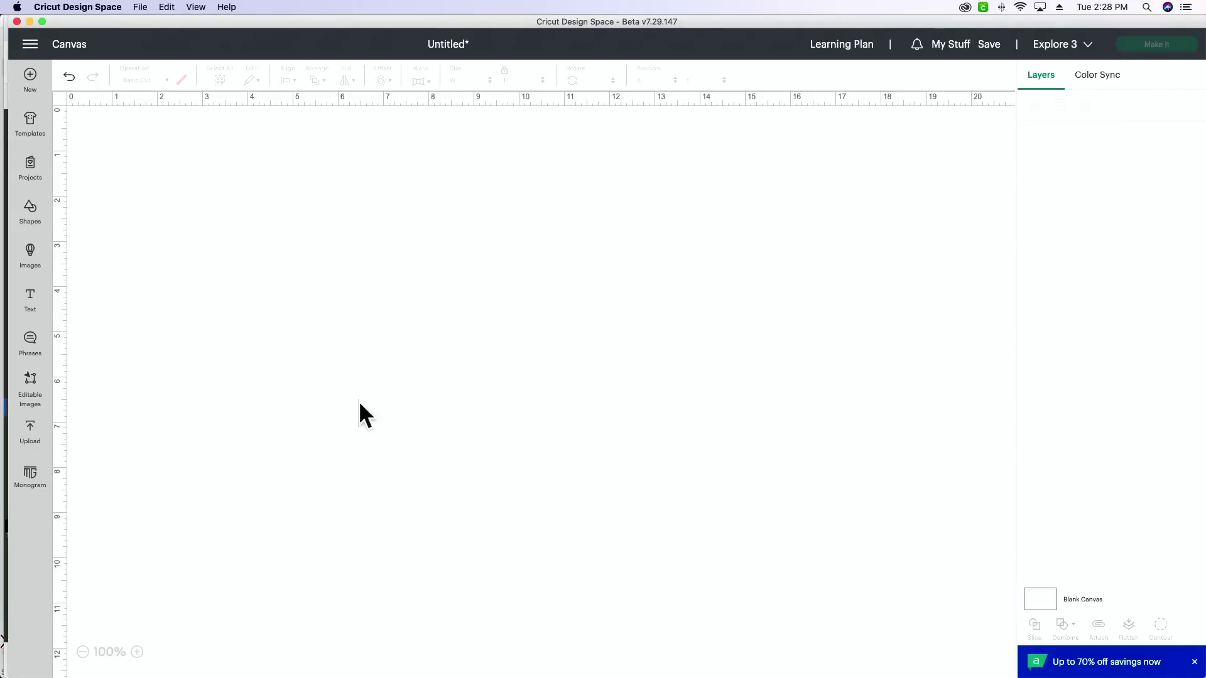
- Upload New Project (1).svg from the Downloads folder as a cut image and add it to the canvas
{"action": "left_click", "coordinate": [28, 440]}
{"action": "left_click", "coordinate": [126, 242]}
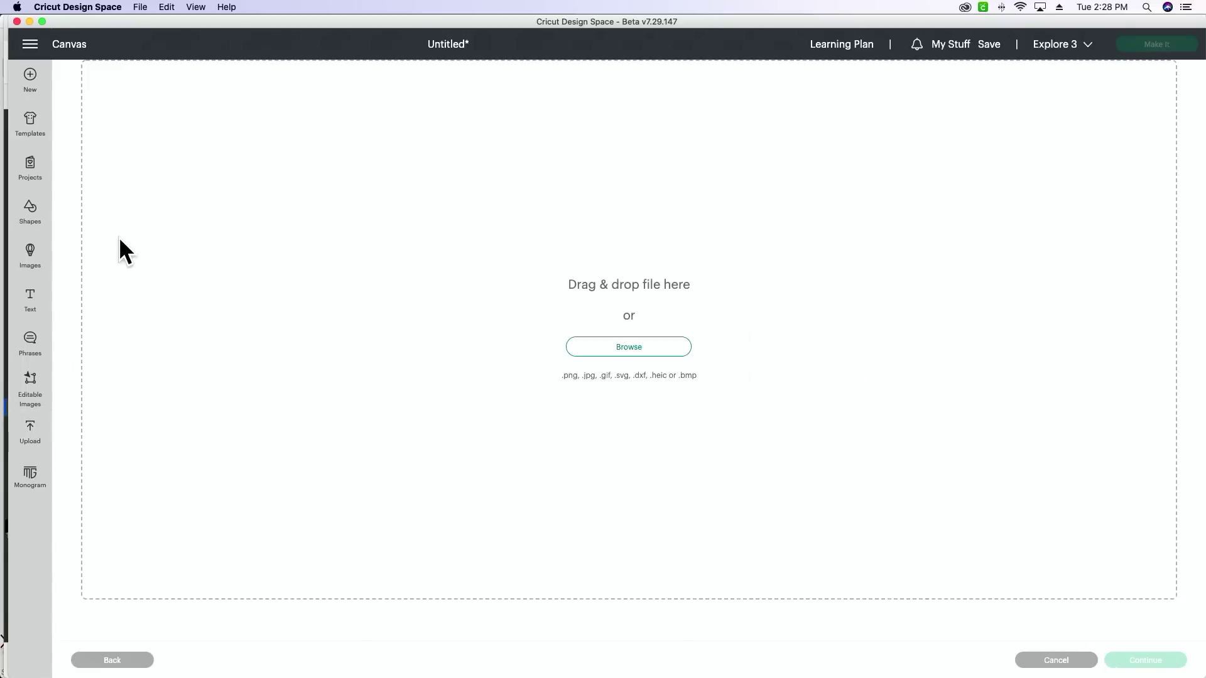
{"action": "left_click", "coordinate": [660, 353]}
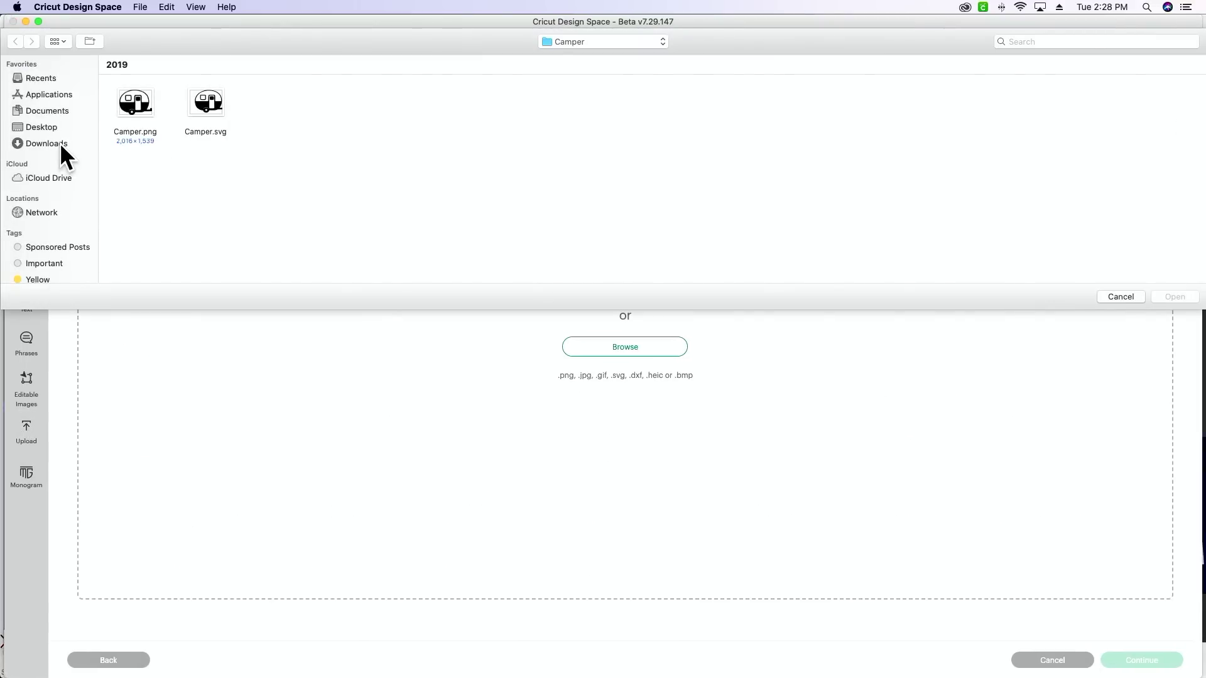
{"action": "left_click", "coordinate": [59, 143]}
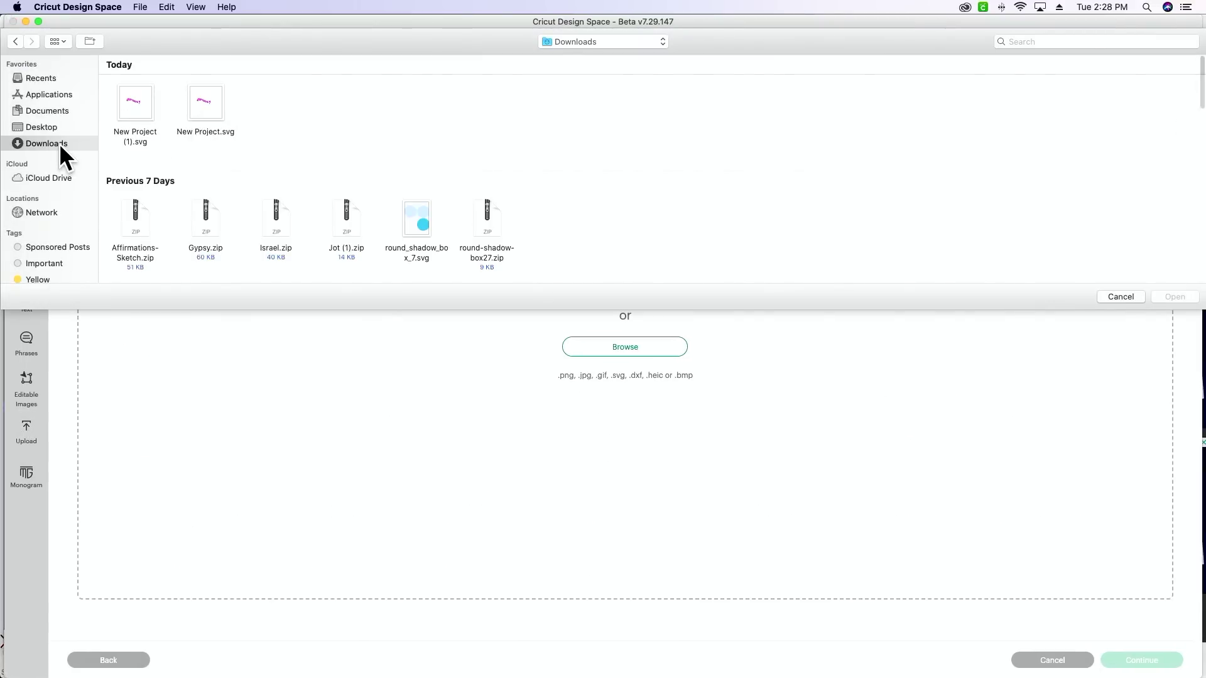
{"action": "left_click", "coordinate": [131, 108]}
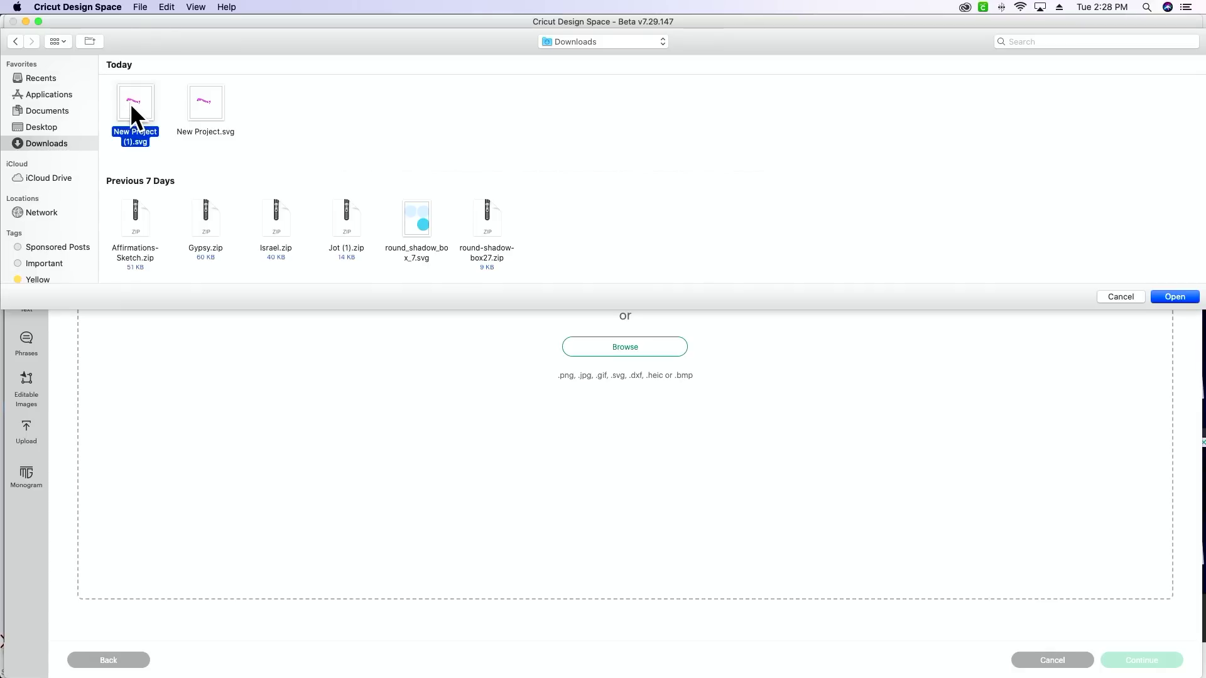
{"action": "left_click", "coordinate": [1174, 297]}
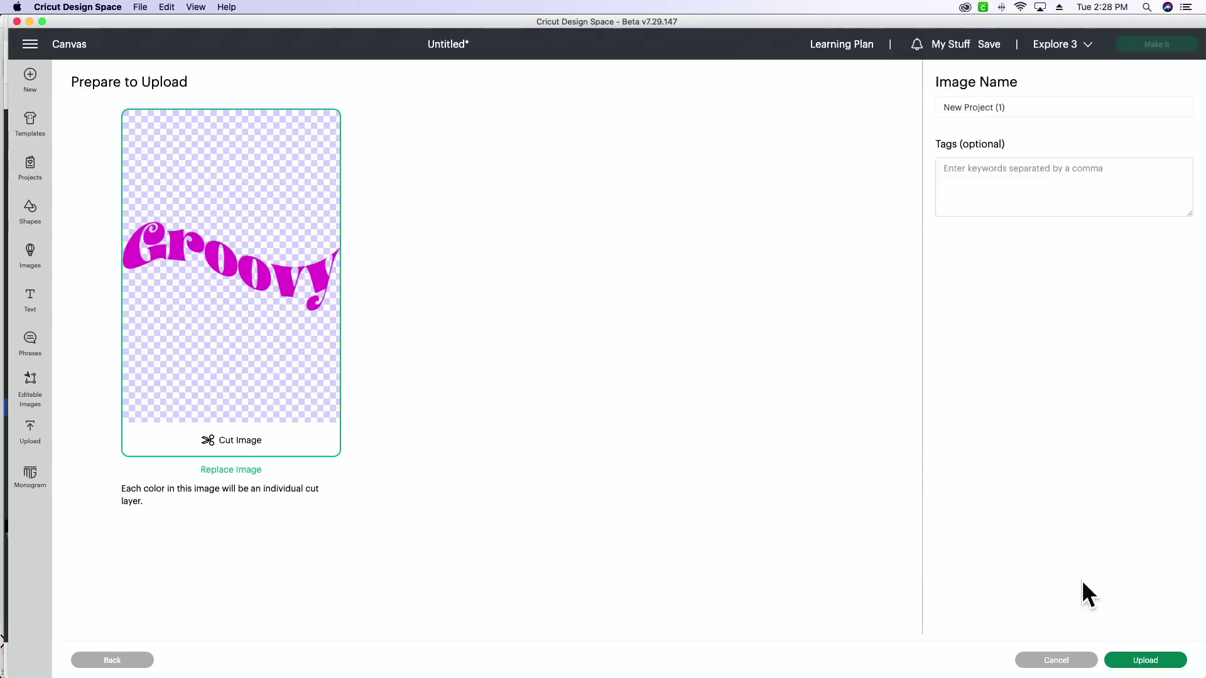
{"action": "left_click", "coordinate": [1142, 665]}
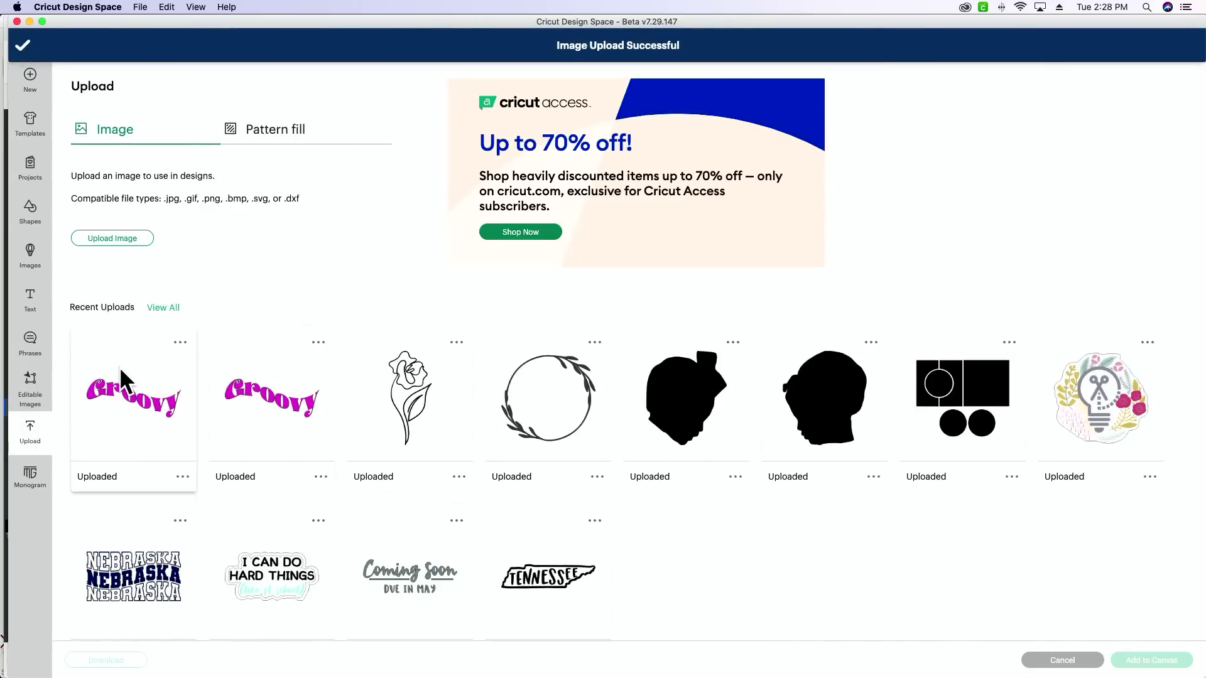
{"action": "left_click", "coordinate": [1153, 659]}
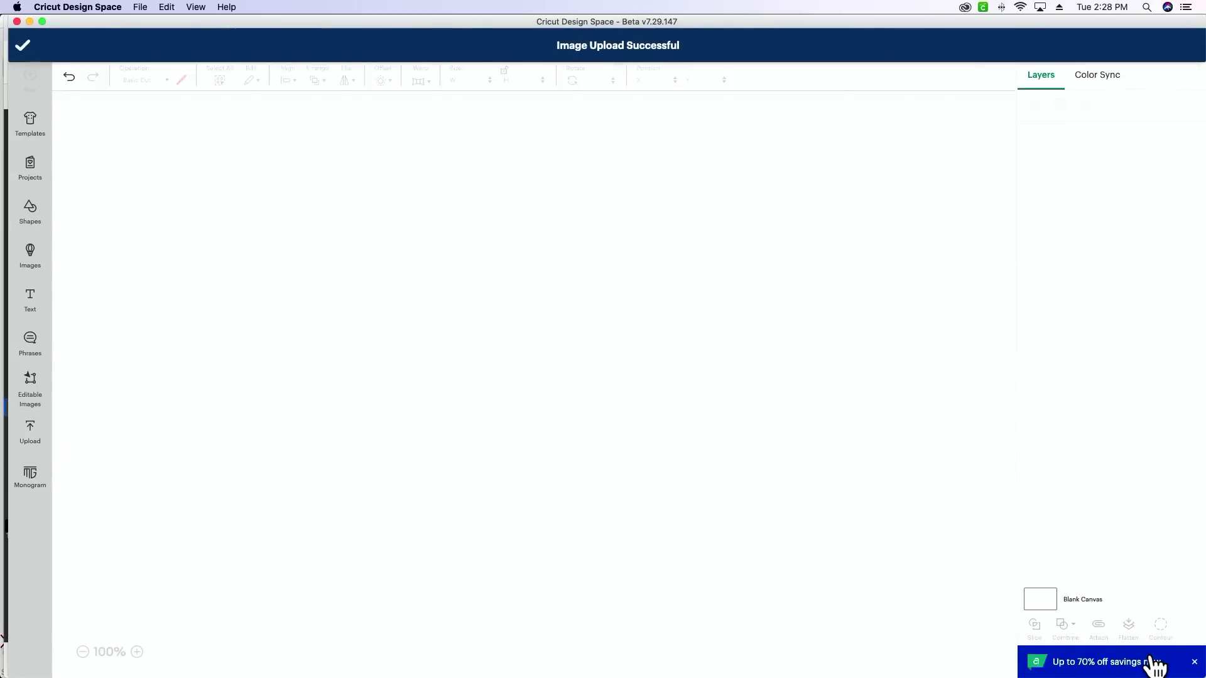
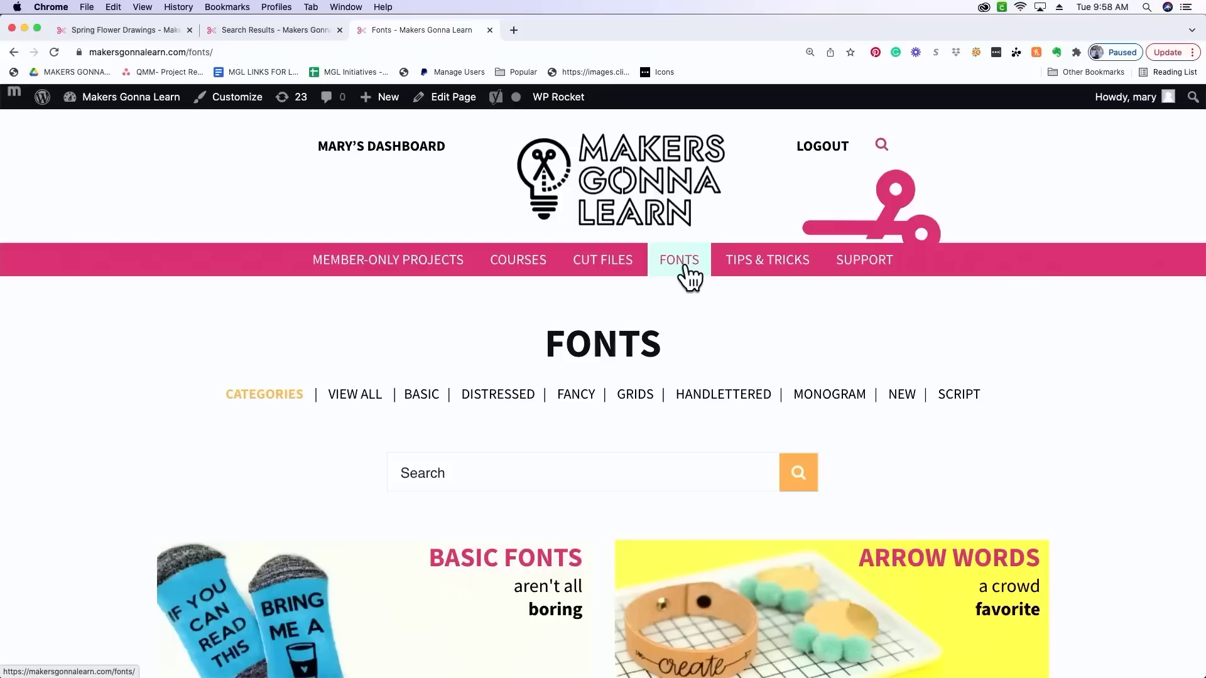
- Open the Basic category of the Makers Gonna Learn fonts and download the Albuquerque font
{"action": "left_click", "coordinate": [686, 272]}
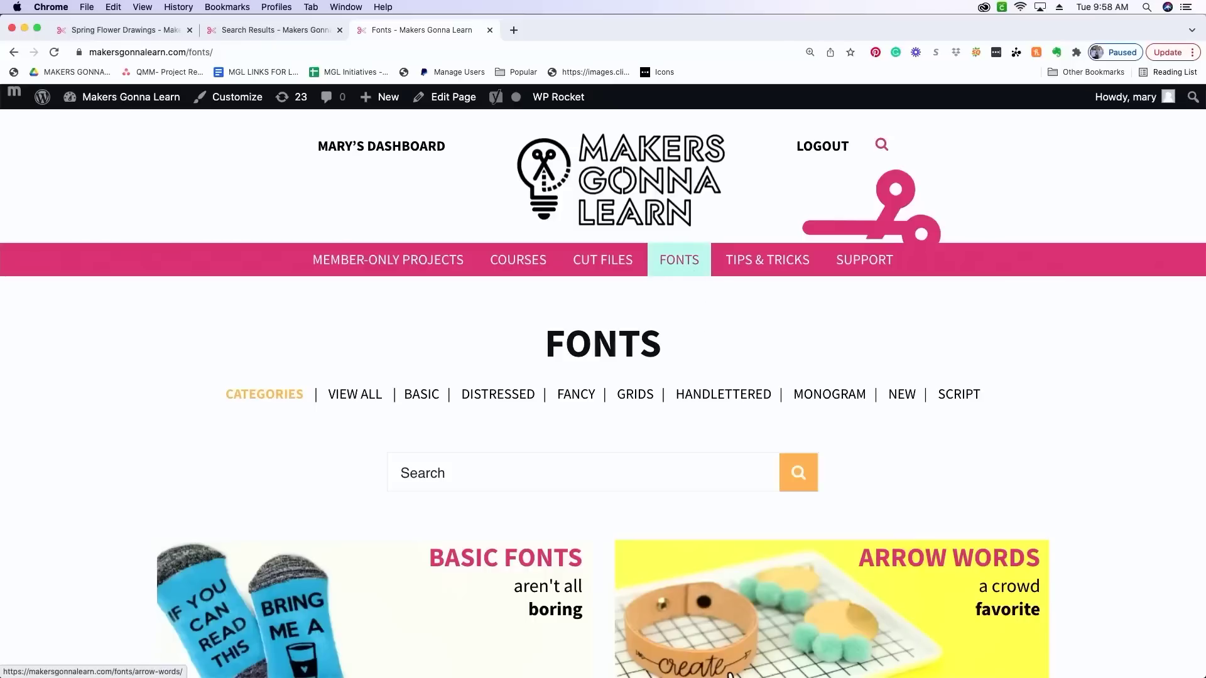
{"action": "left_click", "coordinate": [989, 539]}
{"action": "left_click", "coordinate": [396, 633]}
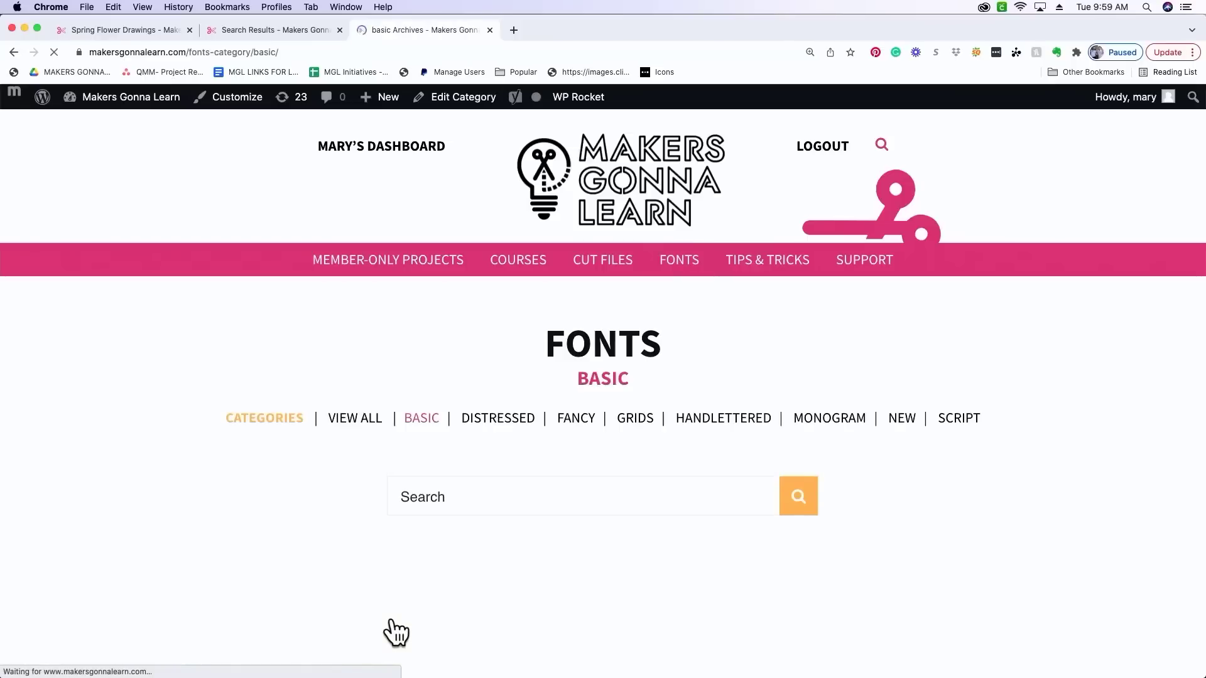
{"action": "scroll", "coordinate": [415, 628], "scroll_direction": "down", "scroll_amount": 2}
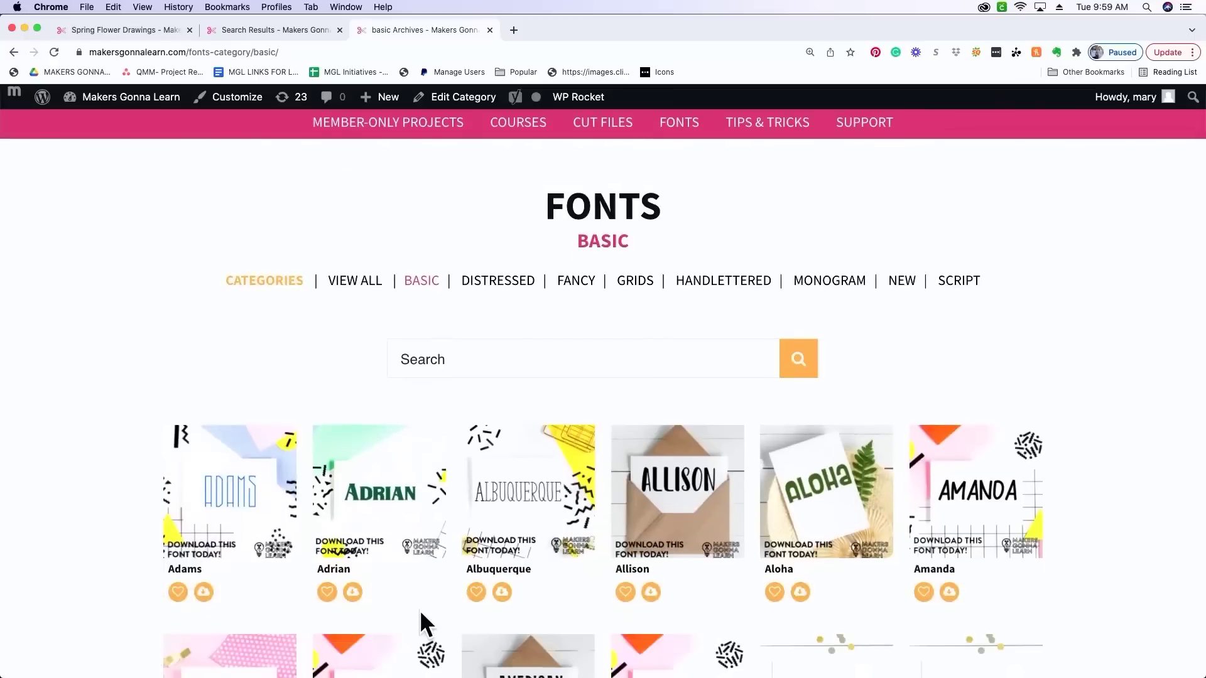
{"action": "left_click", "coordinate": [502, 594]}
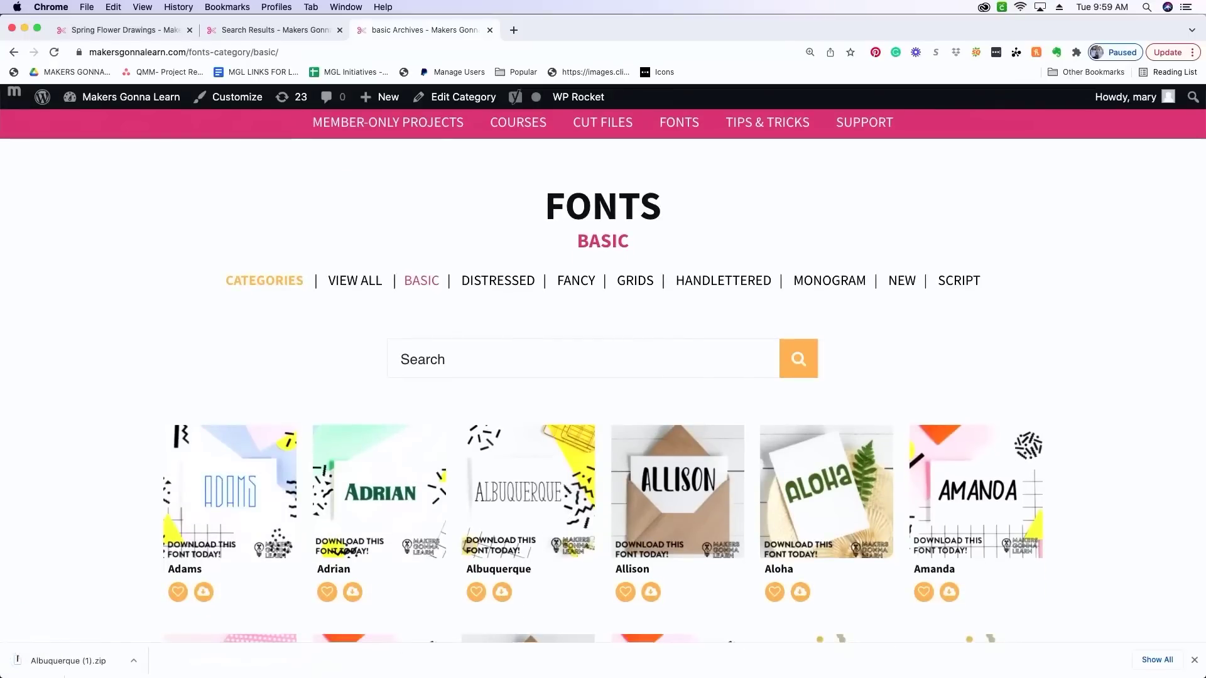
- Extract the downloaded Albuquerque archive and install Albuquerque (1) 2.otf in Font Book
{"action": "left_click", "coordinate": [90, 670]}
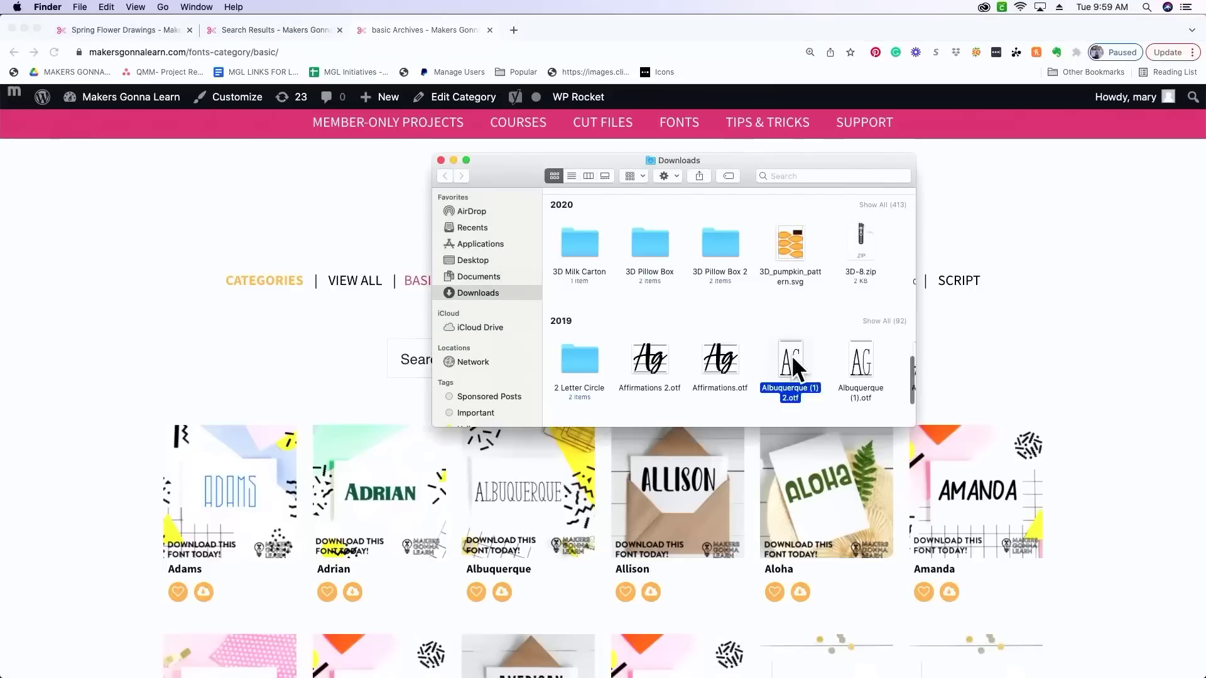
{"action": "double_click", "coordinate": [792, 355]}
{"action": "left_click", "coordinate": [485, 487]}
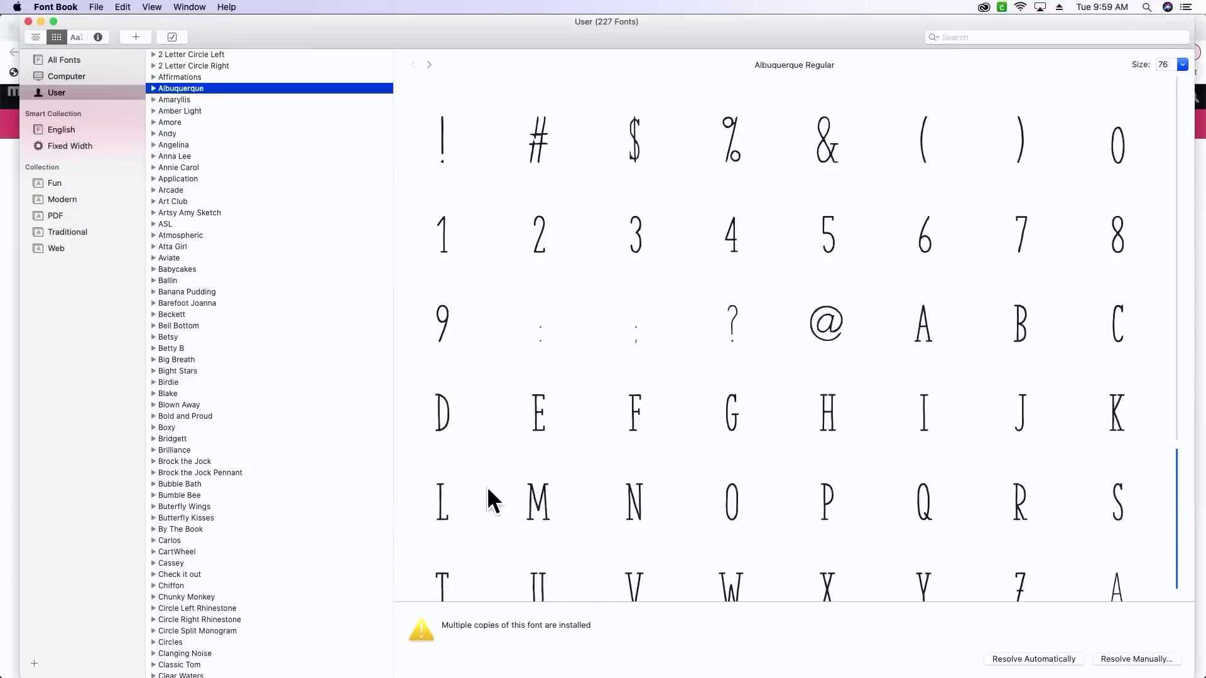
- Switch back to Chrome, open fontdrop.info in a new tab and load Albuquerque (1) 2.otf from the Downloads folder
{"action": "mouse_move", "coordinate": [490, 673]}
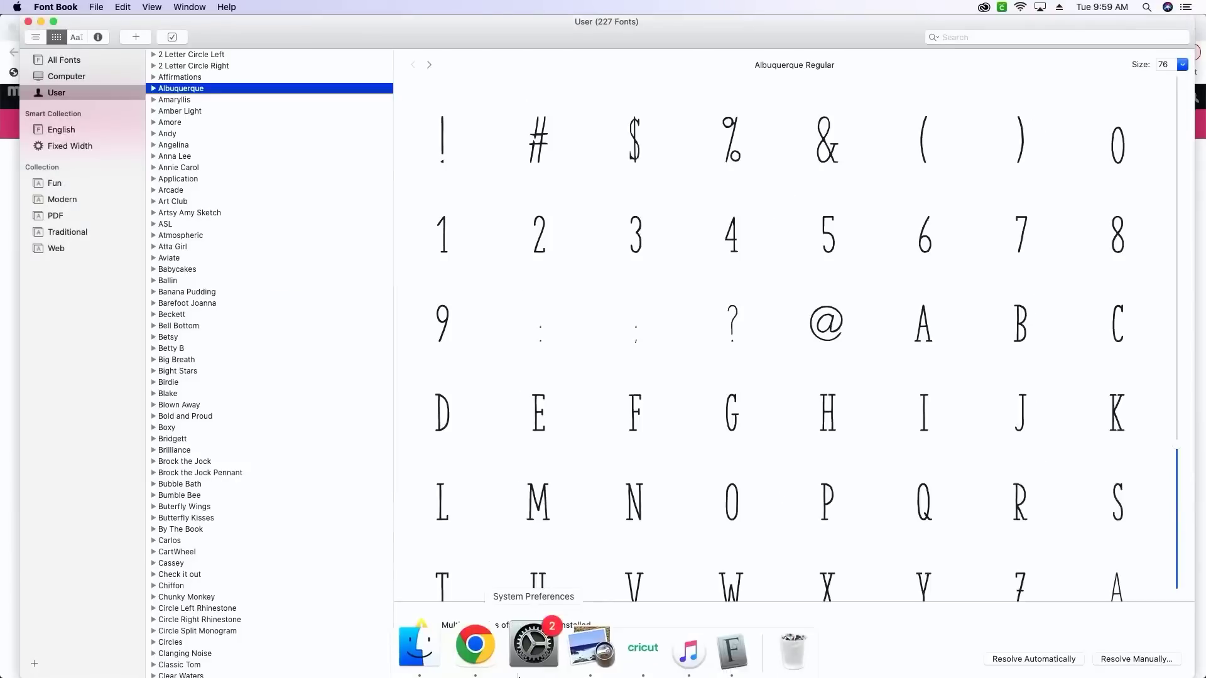
{"action": "left_click", "coordinate": [490, 671]}
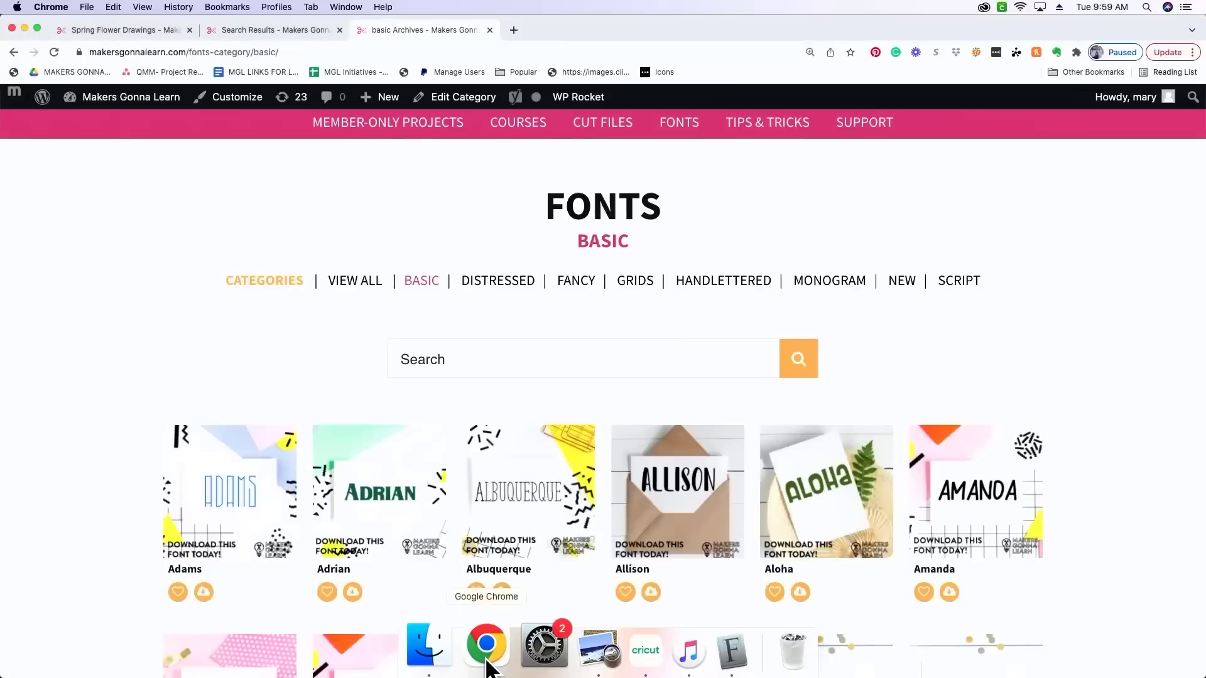
{"action": "left_click", "coordinate": [513, 30]}
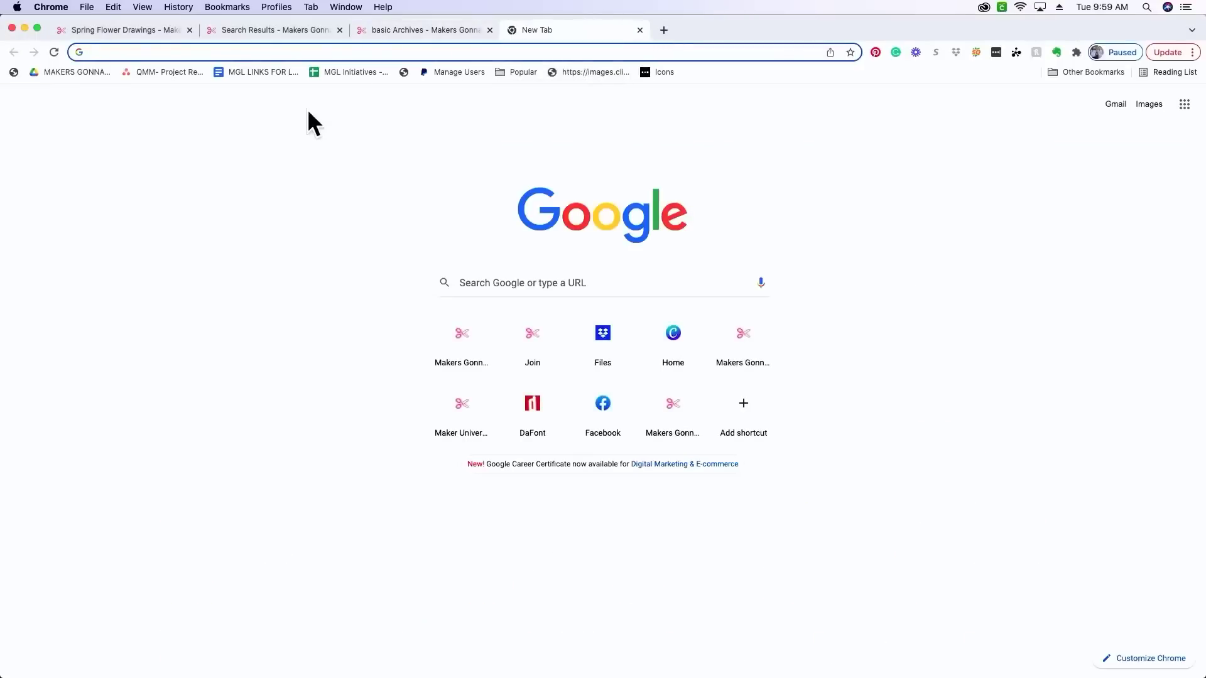
{"action": "type", "text": "fontdro"}
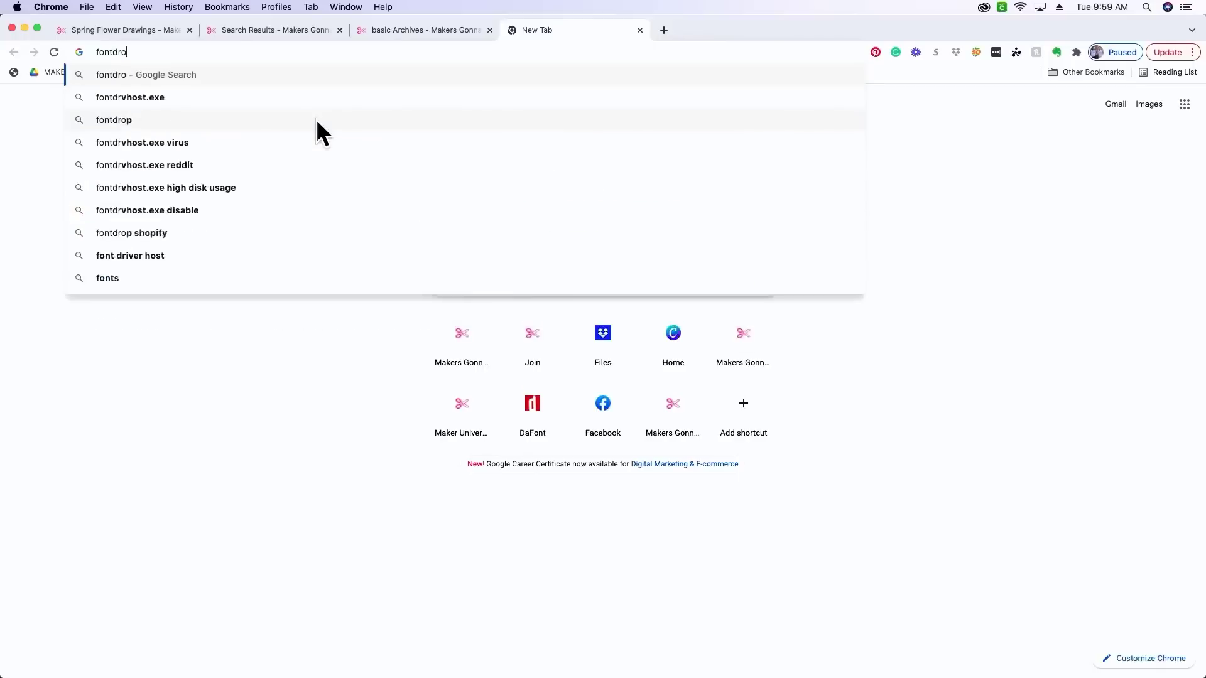
{"action": "type", "text": "p.info"}
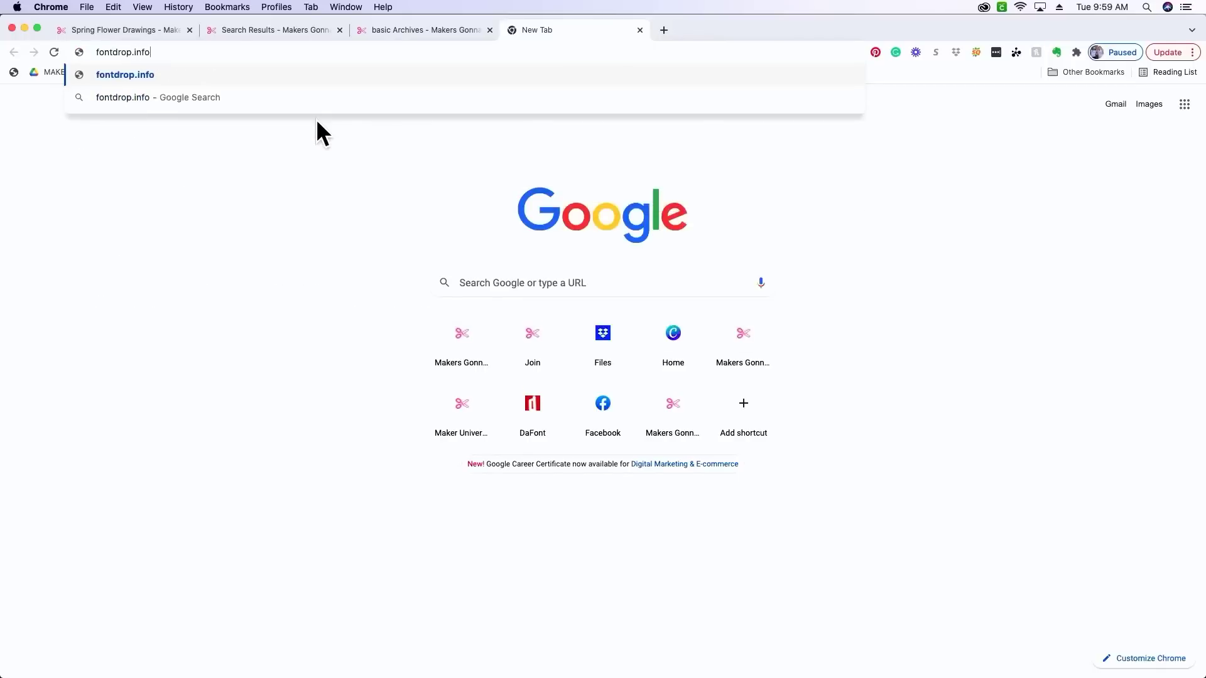
{"action": "key", "text": "Return"}
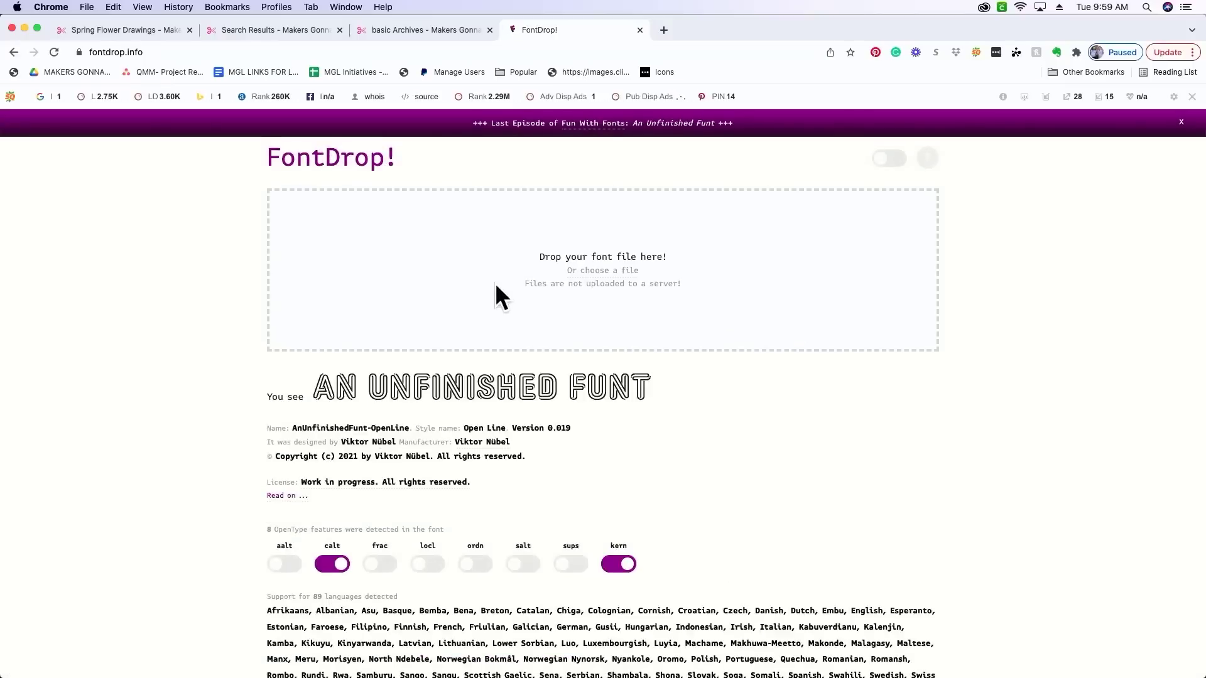
{"action": "left_click", "coordinate": [465, 654]}
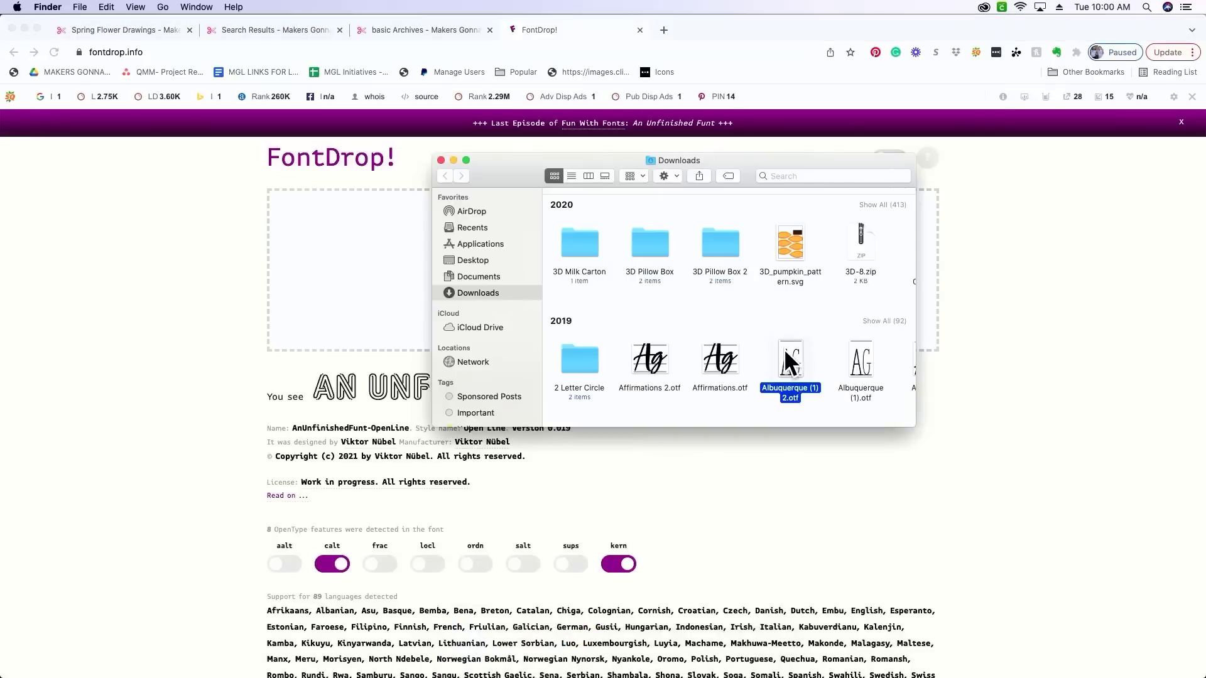
{"action": "left_click_drag", "start_coordinate": [793, 356], "coordinate": [371, 235]}
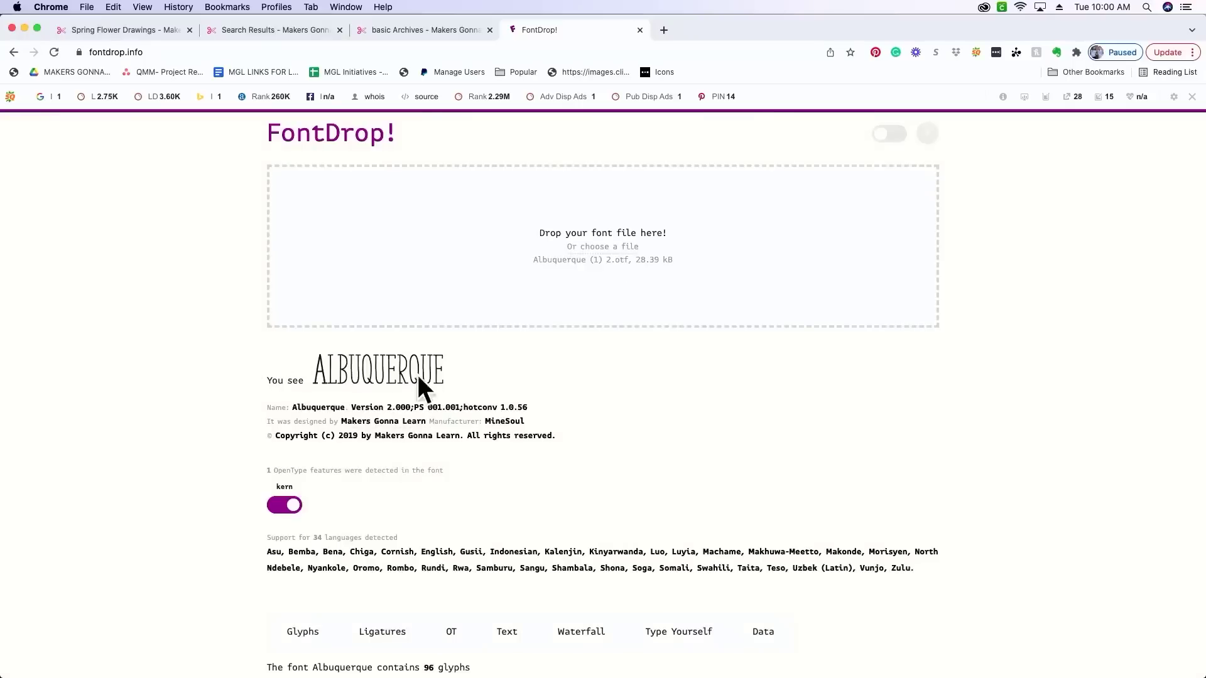
- Examine the Albuquerque font's glyphs, comparing its uppercase and lowercase letters, numbers and punctuation
{"action": "scroll", "coordinate": [515, 446], "scroll_direction": "down", "scroll_amount": 10}
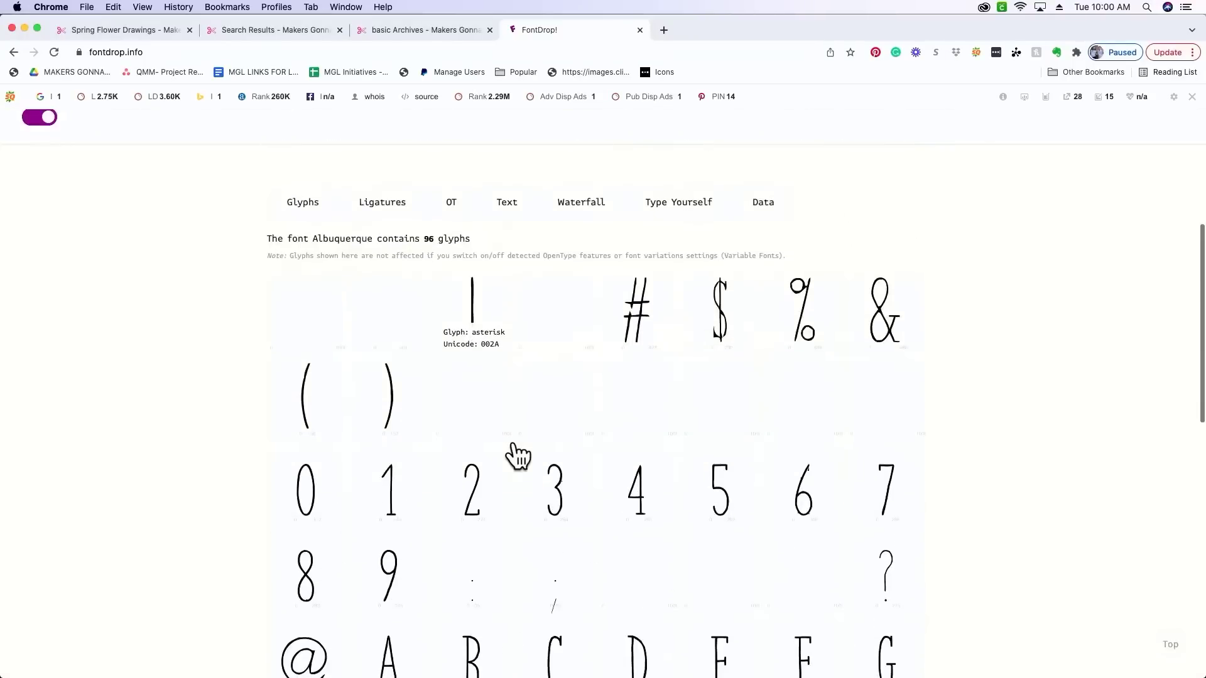
{"action": "scroll", "coordinate": [518, 454], "scroll_direction": "down", "scroll_amount": 10}
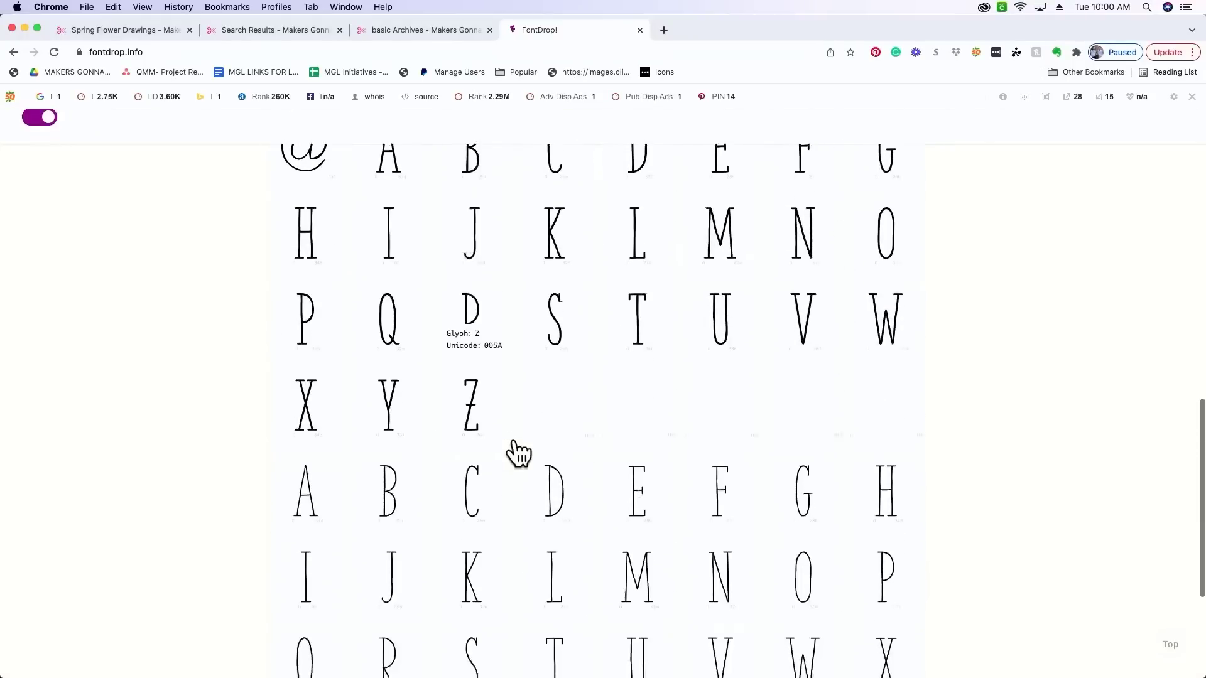
{"action": "scroll", "coordinate": [519, 454], "scroll_direction": "up", "scroll_amount": 10}
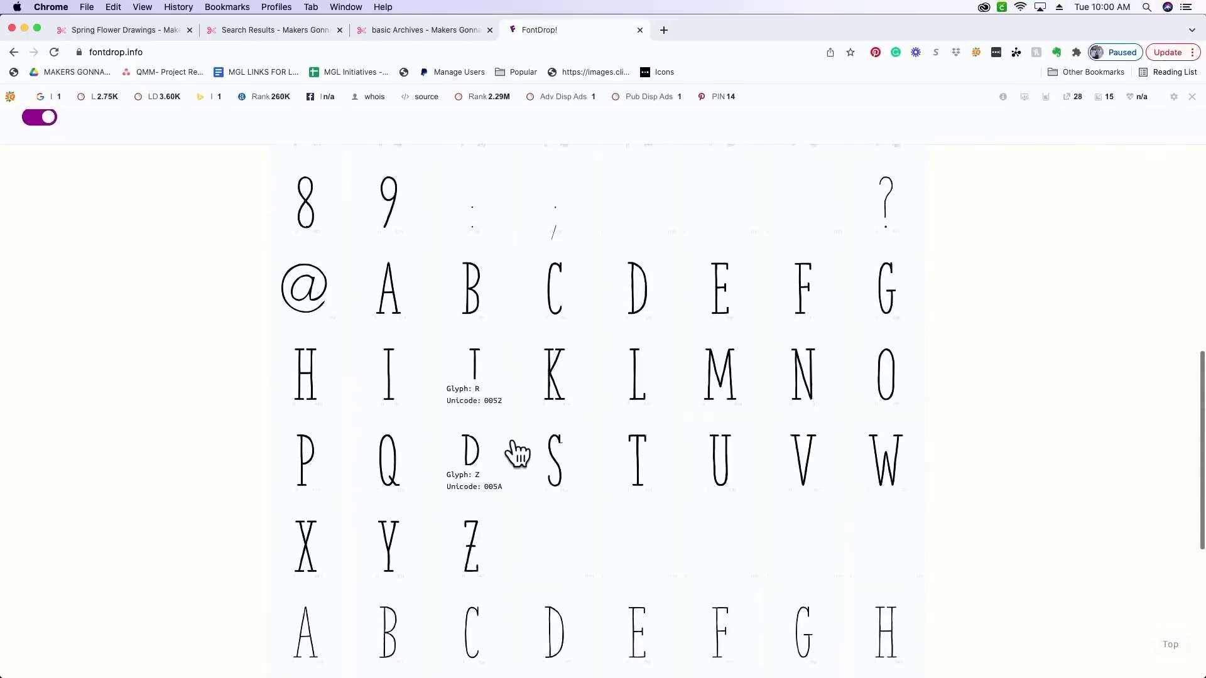
{"action": "scroll", "coordinate": [519, 453], "scroll_direction": "up", "scroll_amount": 4}
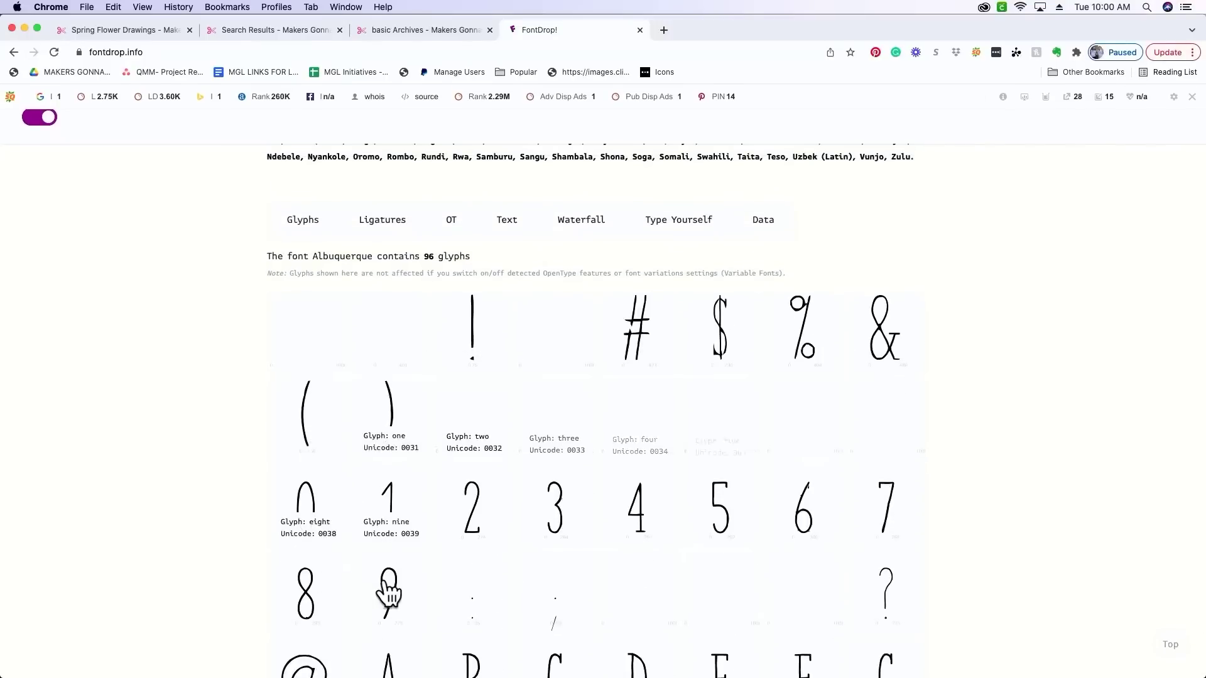
{"action": "scroll", "coordinate": [392, 600], "scroll_direction": "down", "scroll_amount": 3}
{"action": "scroll", "coordinate": [393, 600], "scroll_direction": "down", "scroll_amount": 12}
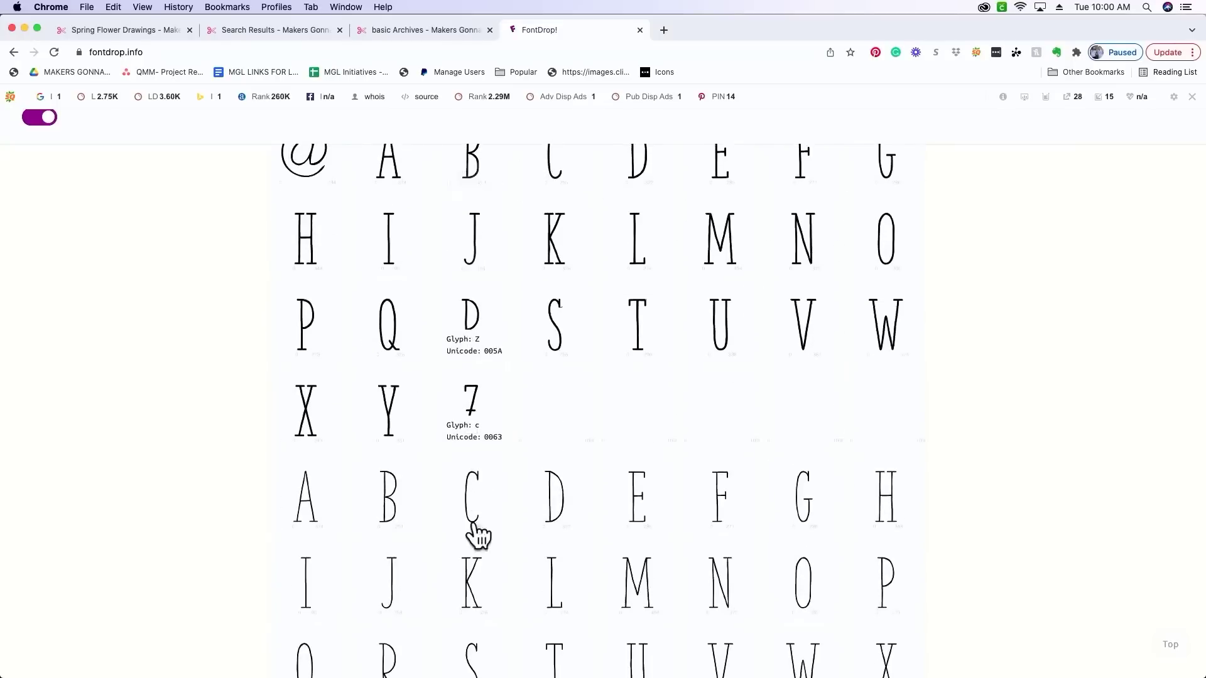
{"action": "scroll", "coordinate": [490, 559], "scroll_direction": "up", "scroll_amount": 14}
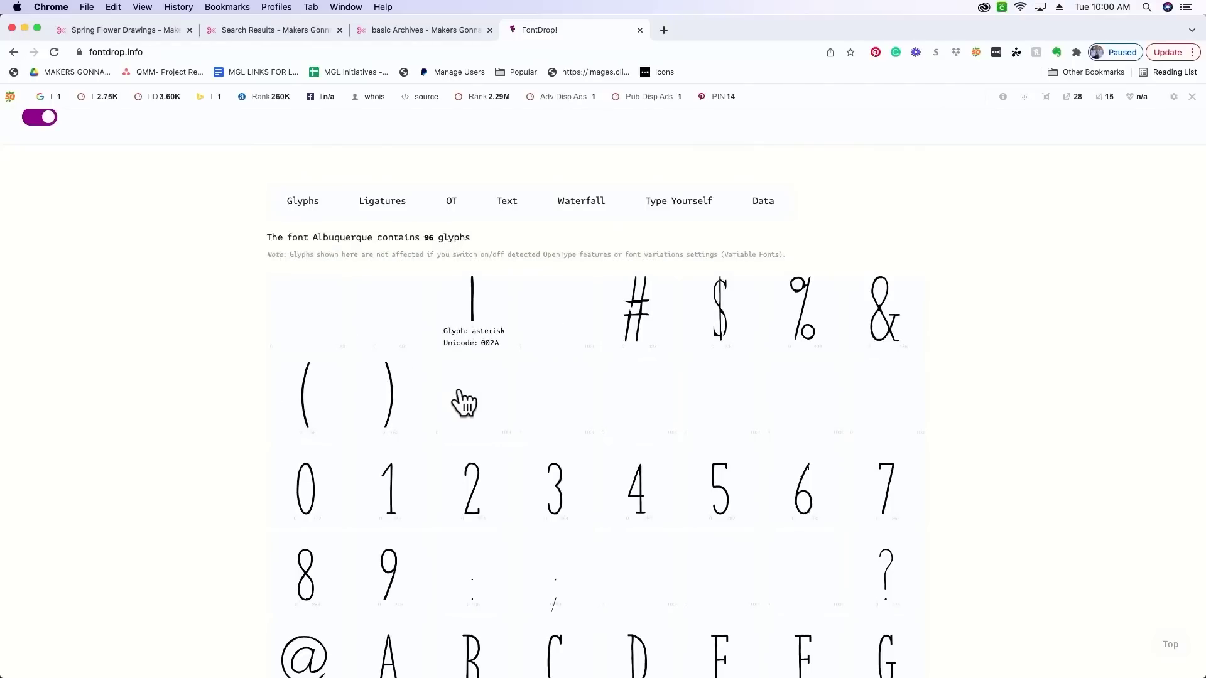
{"action": "scroll", "coordinate": [492, 396], "scroll_direction": "up", "scroll_amount": 10}
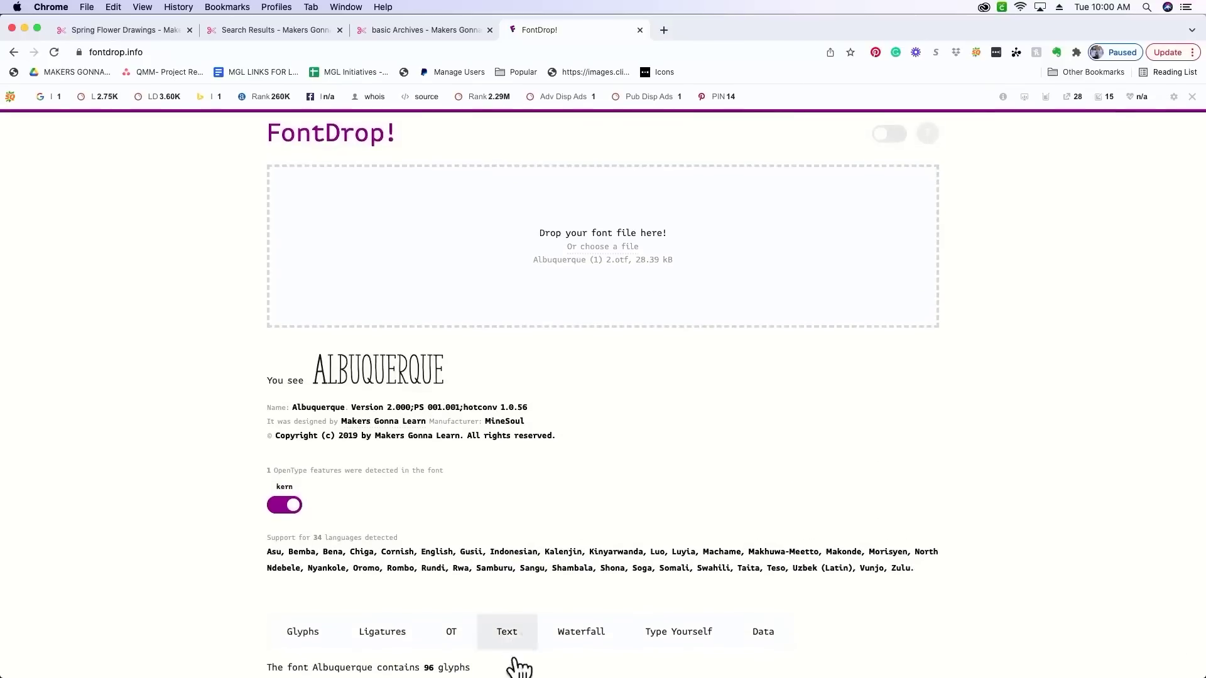
- Search the Makers Gonna Learn fonts for "arrows", then download the Arrow Words font and extract its archive
{"action": "mouse_move", "coordinate": [510, 675]}
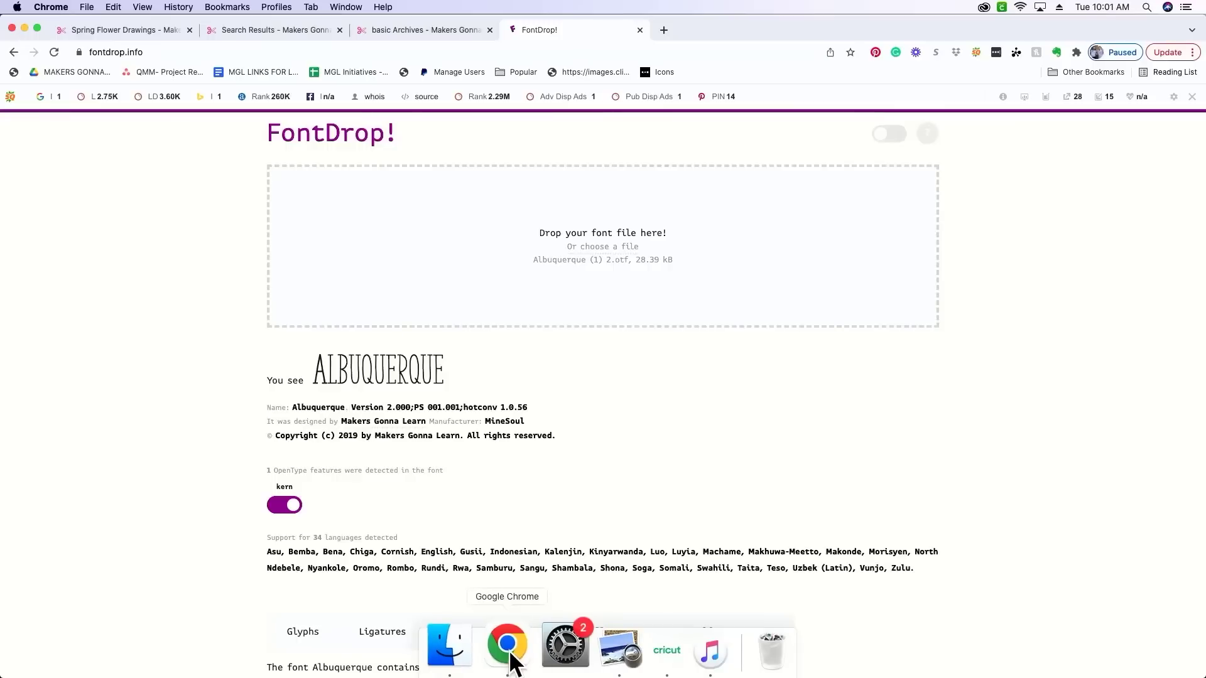
{"action": "left_click", "coordinate": [394, 29]}
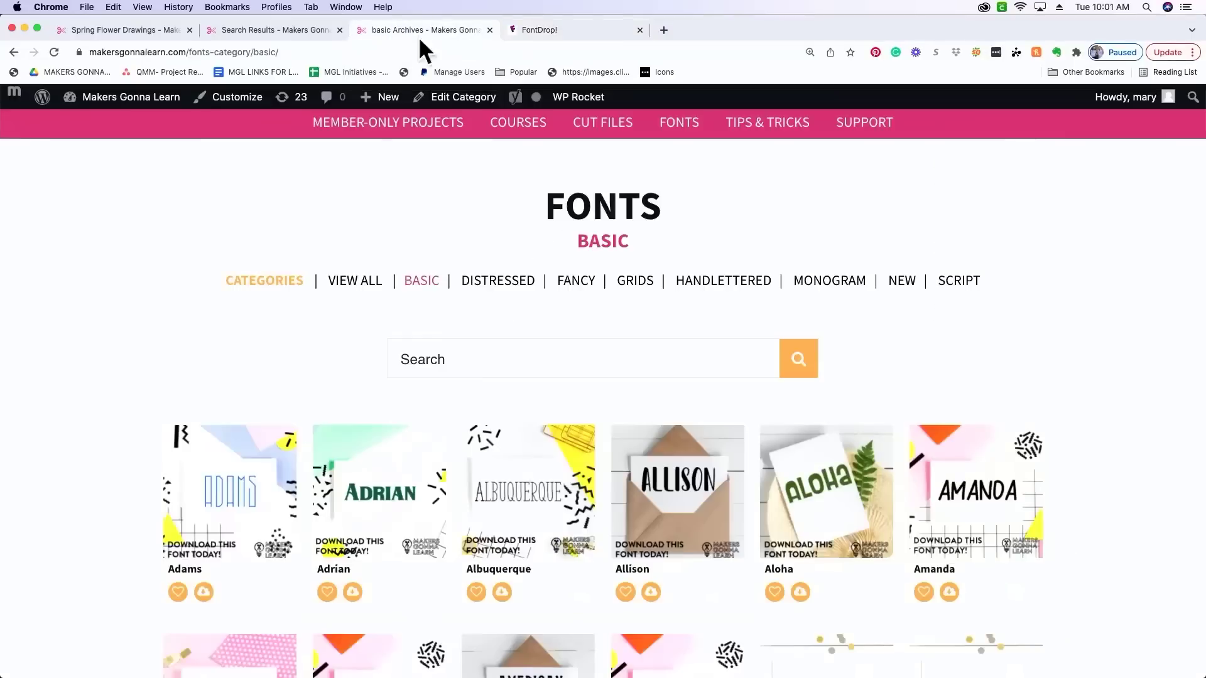
{"action": "left_click", "coordinate": [541, 359]}
{"action": "type", "text": "arr"}
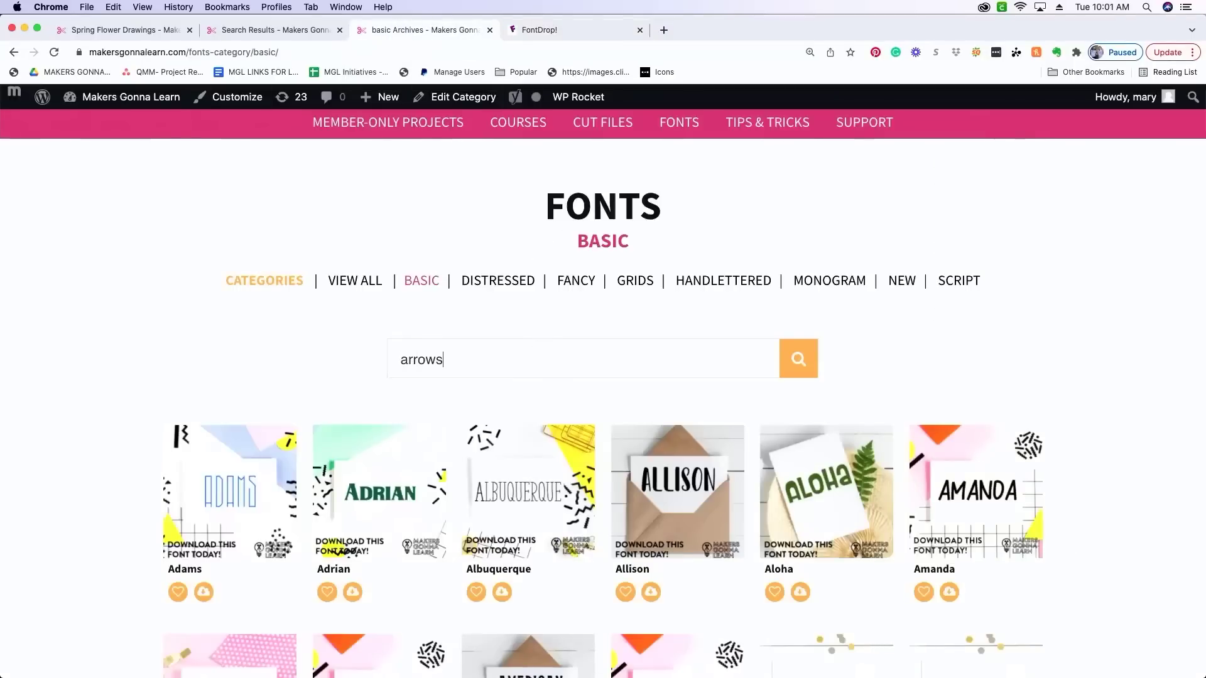
{"action": "key", "text": "Return"}
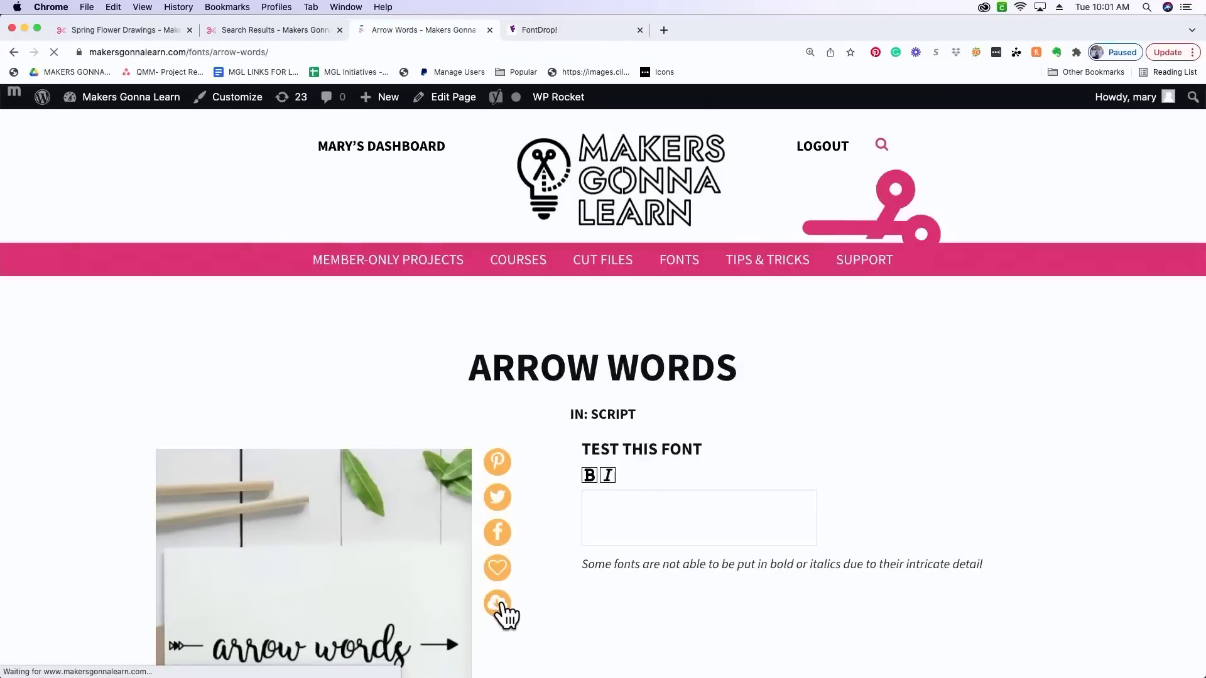
{"action": "left_click", "coordinate": [101, 664]}
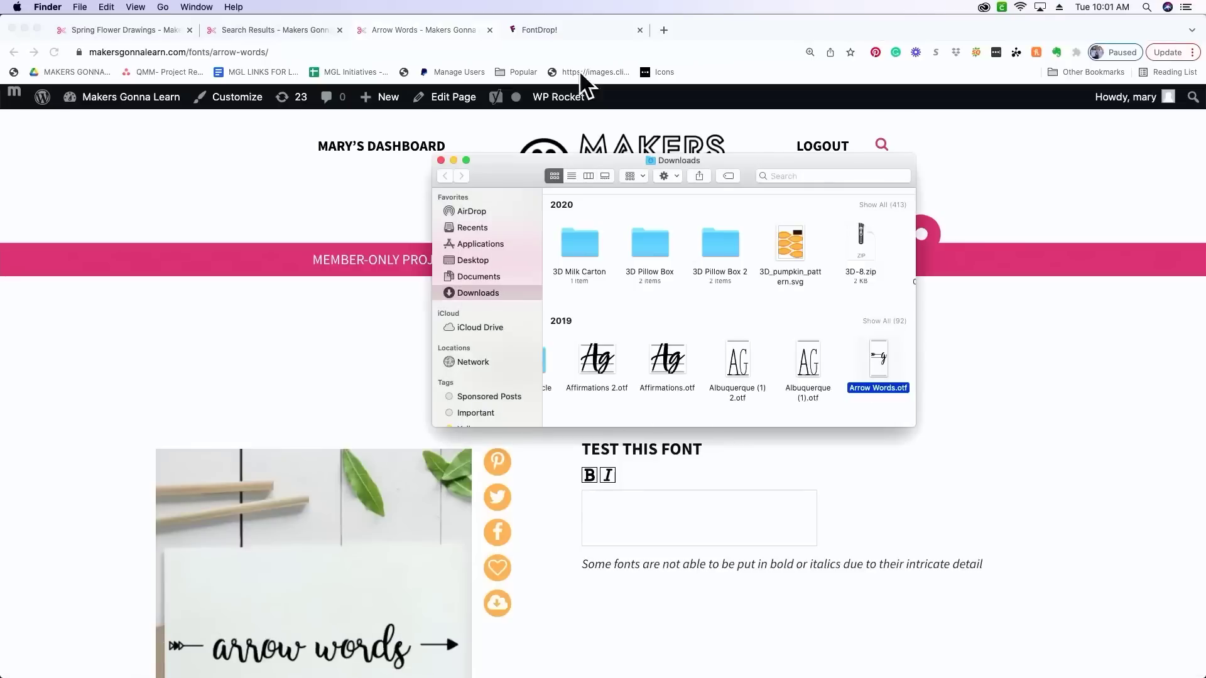
- Return to FontDrop, arrange the browser and Downloads windows to make room, and load Arrow Words.otf into the page
{"action": "left_click", "coordinate": [525, 26]}
{"action": "left_click_drag", "start_coordinate": [717, 30], "coordinate": [730, 333]}
{"action": "left_click_drag", "start_coordinate": [747, 153], "coordinate": [743, 32]}
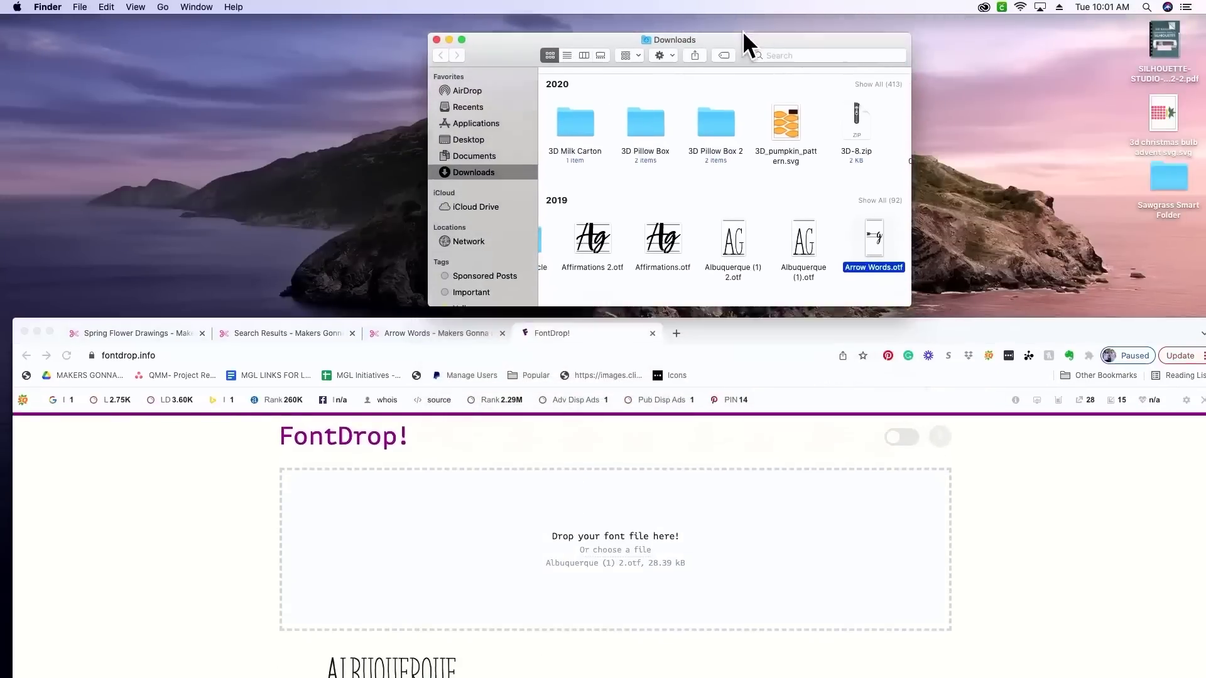
{"action": "left_click_drag", "start_coordinate": [873, 235], "coordinate": [725, 549]}
{"action": "left_click_drag", "start_coordinate": [1012, 327], "coordinate": [1004, 29]}
- Examine the Arrow Words font's glyphs, including its arrows, lowercase letters, accented characters, swashes and ligatures
{"action": "scroll", "coordinate": [632, 436], "scroll_direction": "down", "scroll_amount": 2}
{"action": "scroll", "coordinate": [632, 443], "scroll_direction": "down", "scroll_amount": 10}
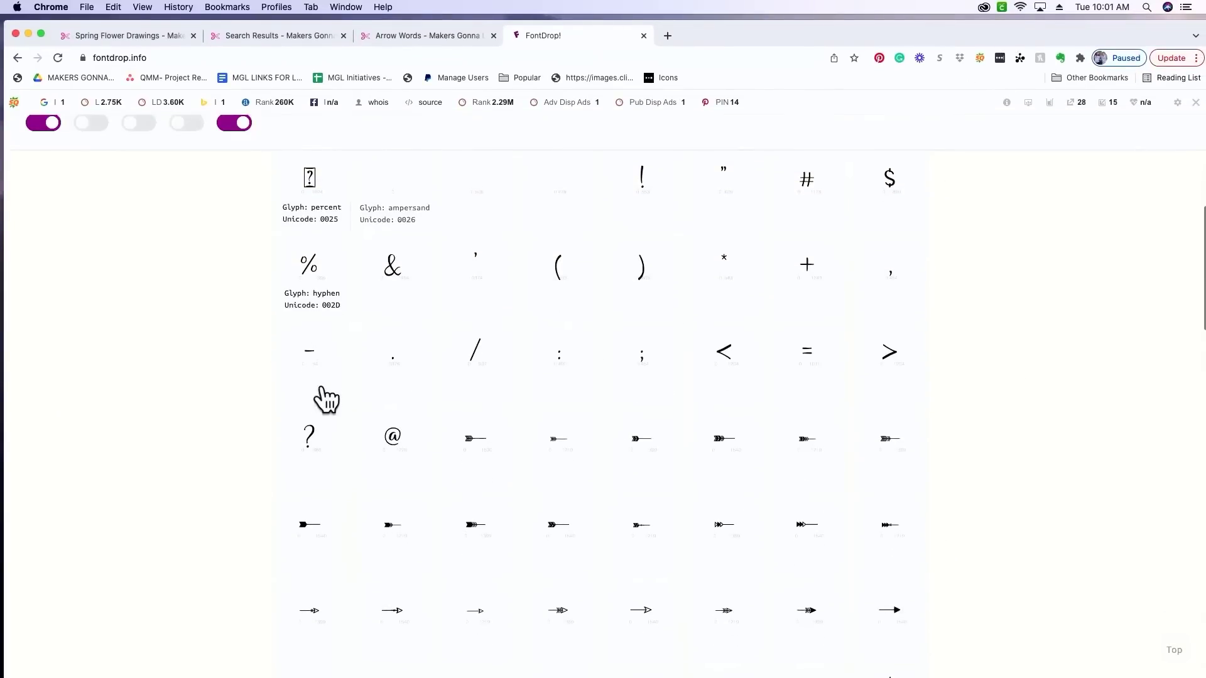
{"action": "scroll", "coordinate": [424, 470], "scroll_direction": "down", "scroll_amount": 1}
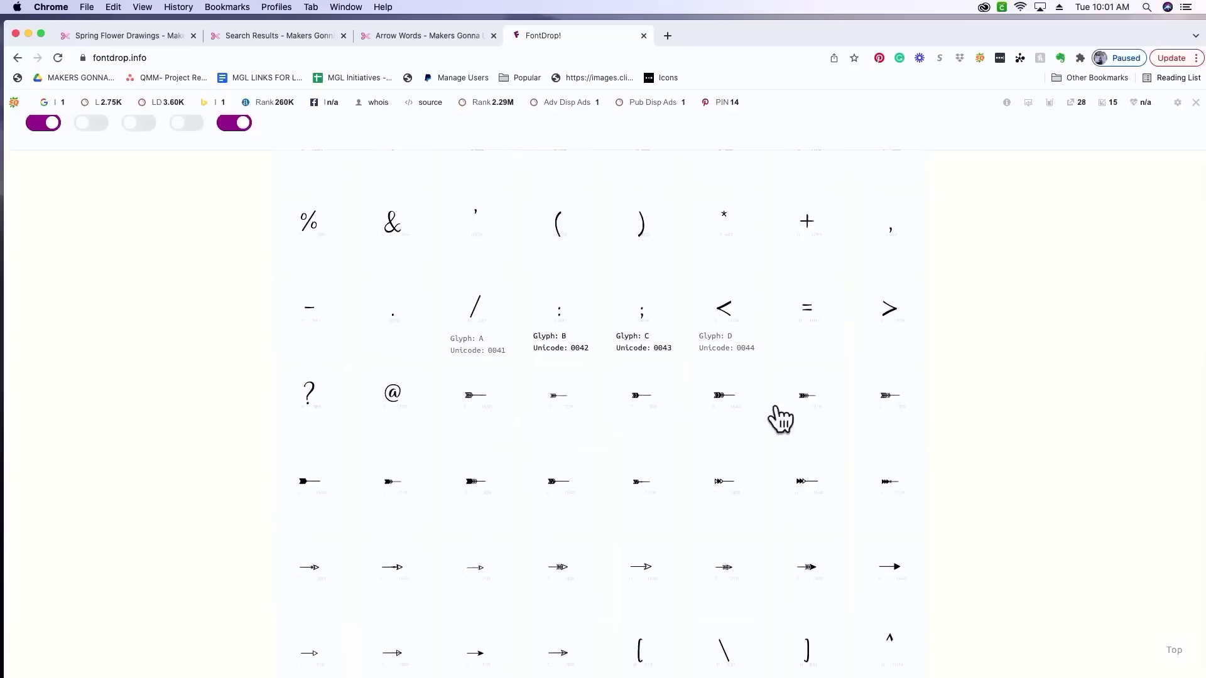
{"action": "scroll", "coordinate": [478, 587], "scroll_direction": "down", "scroll_amount": 4}
{"action": "scroll", "coordinate": [480, 584], "scroll_direction": "down", "scroll_amount": 10}
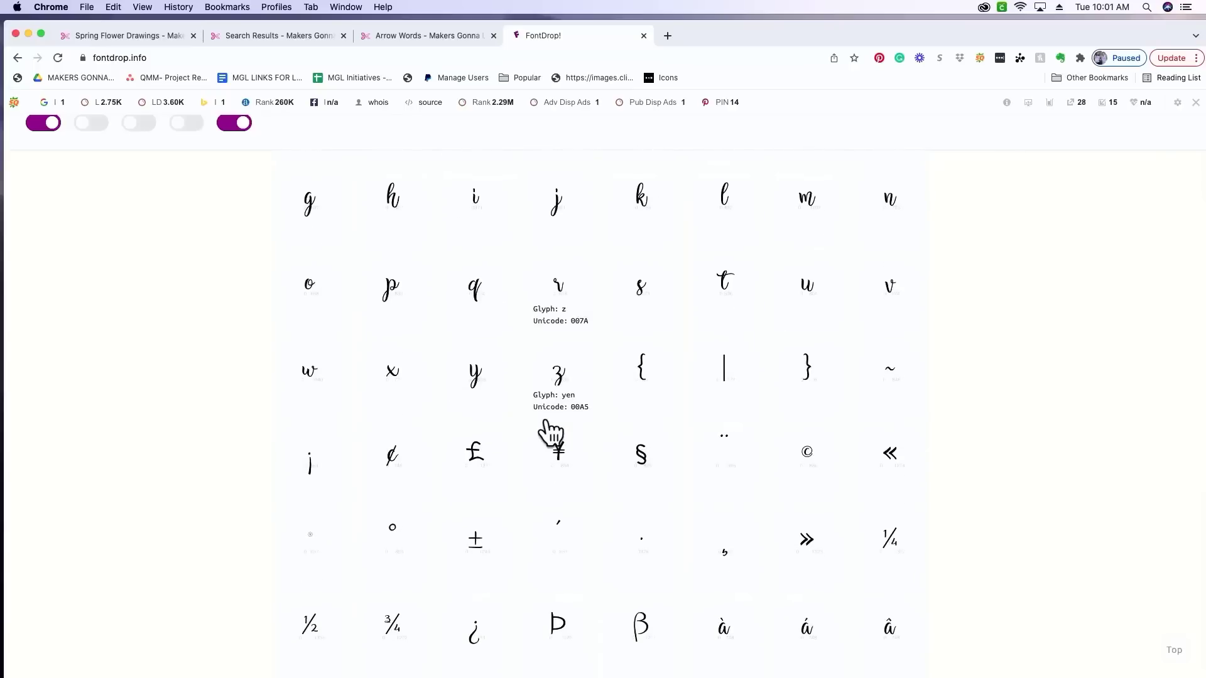
{"action": "scroll", "coordinate": [581, 533], "scroll_direction": "down", "scroll_amount": 1}
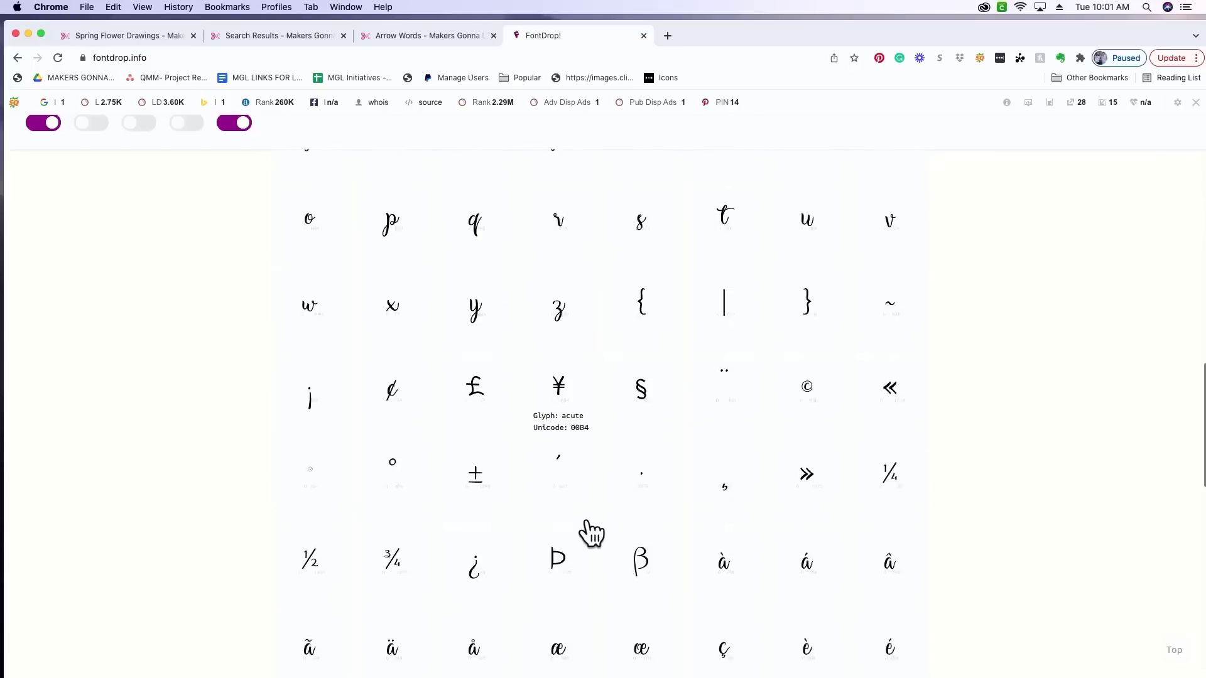
{"action": "scroll", "coordinate": [506, 484], "scroll_direction": "down", "scroll_amount": 7}
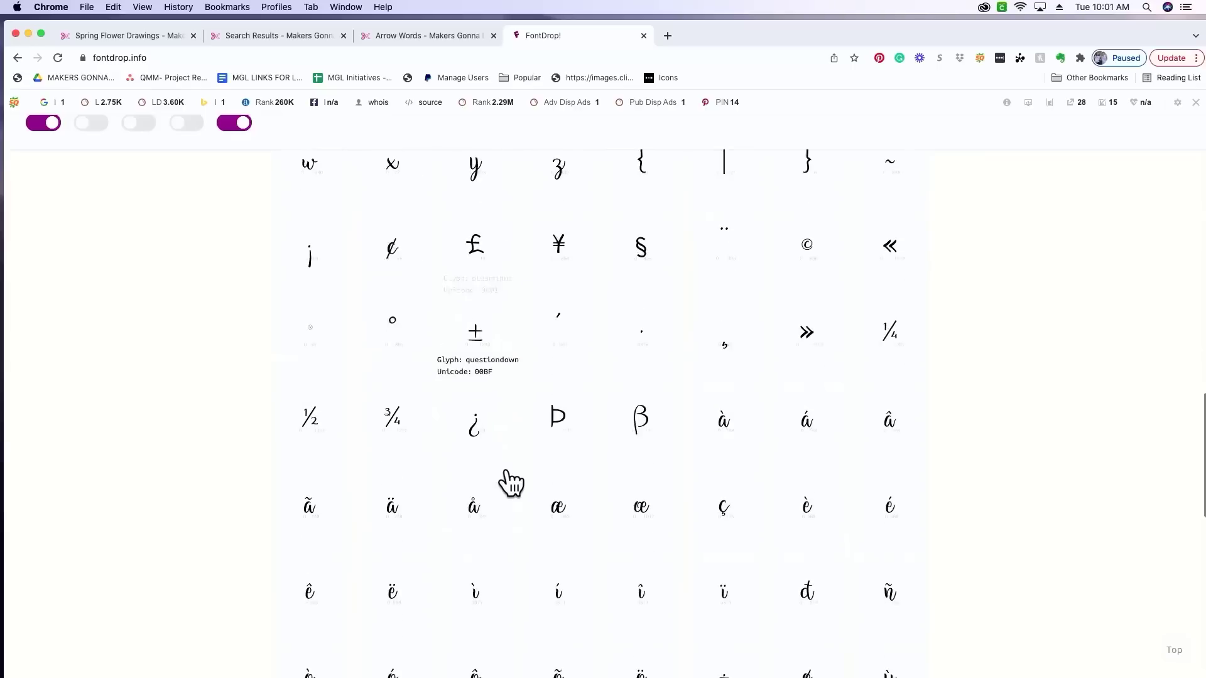
{"action": "scroll", "coordinate": [522, 470], "scroll_direction": "down", "scroll_amount": 2}
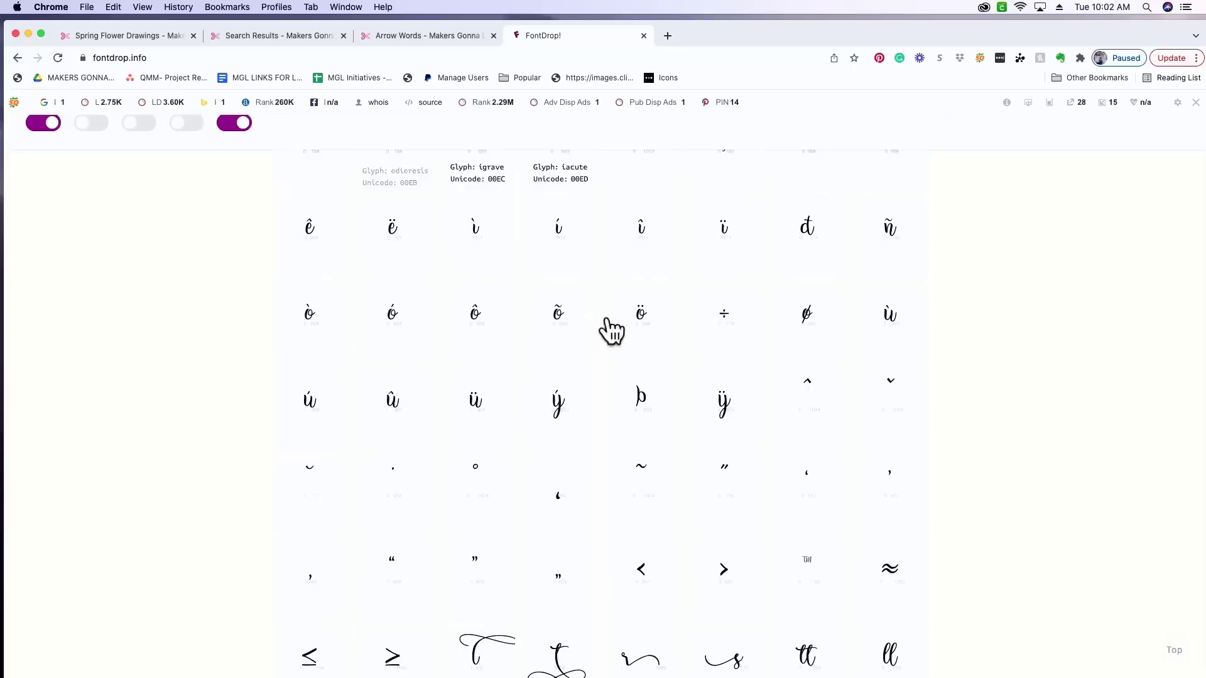
{"action": "scroll", "coordinate": [756, 446], "scroll_direction": "down", "scroll_amount": 4}
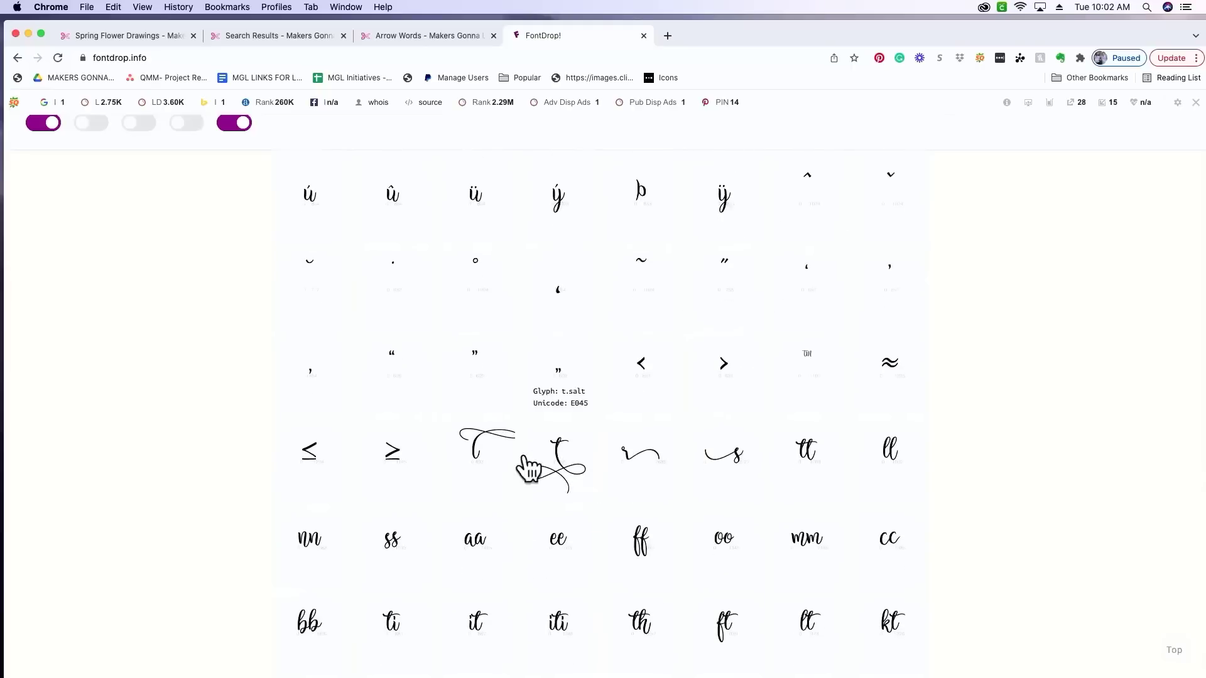
- Examine the last Arrow Words glyphs, including the swashed t variants and double-letter ligatures, and return to the font's details
{"action": "scroll", "coordinate": [616, 534], "scroll_direction": "down", "scroll_amount": 3}
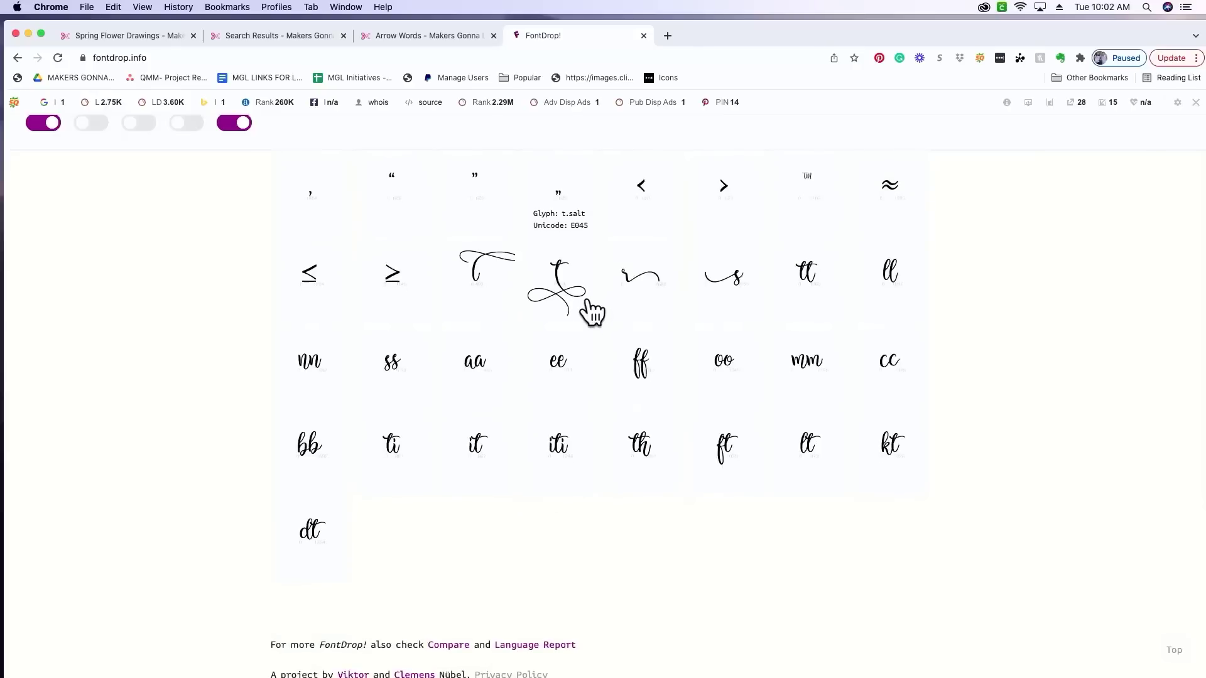
{"action": "scroll", "coordinate": [635, 355], "scroll_direction": "up", "scroll_amount": 1}
{"action": "scroll", "coordinate": [640, 358], "scroll_direction": "up", "scroll_amount": 1}
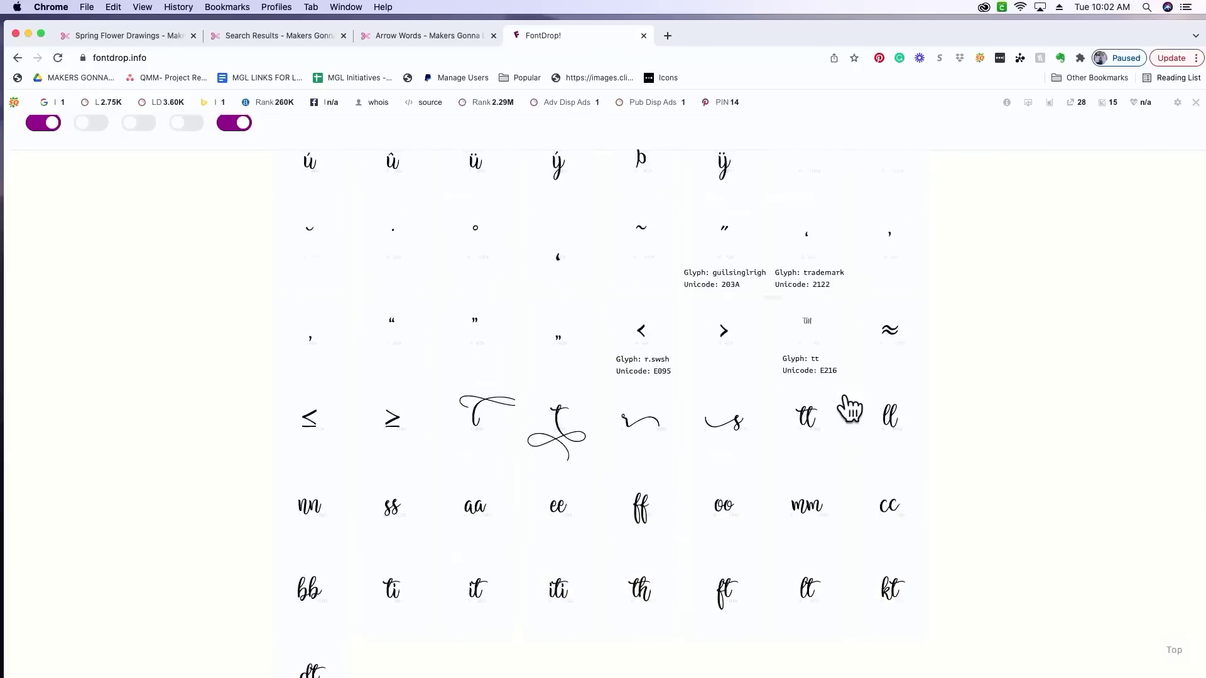
{"action": "scroll", "coordinate": [842, 409], "scroll_direction": "up", "scroll_amount": 10}
{"action": "scroll", "coordinate": [811, 447], "scroll_direction": "up", "scroll_amount": 15}
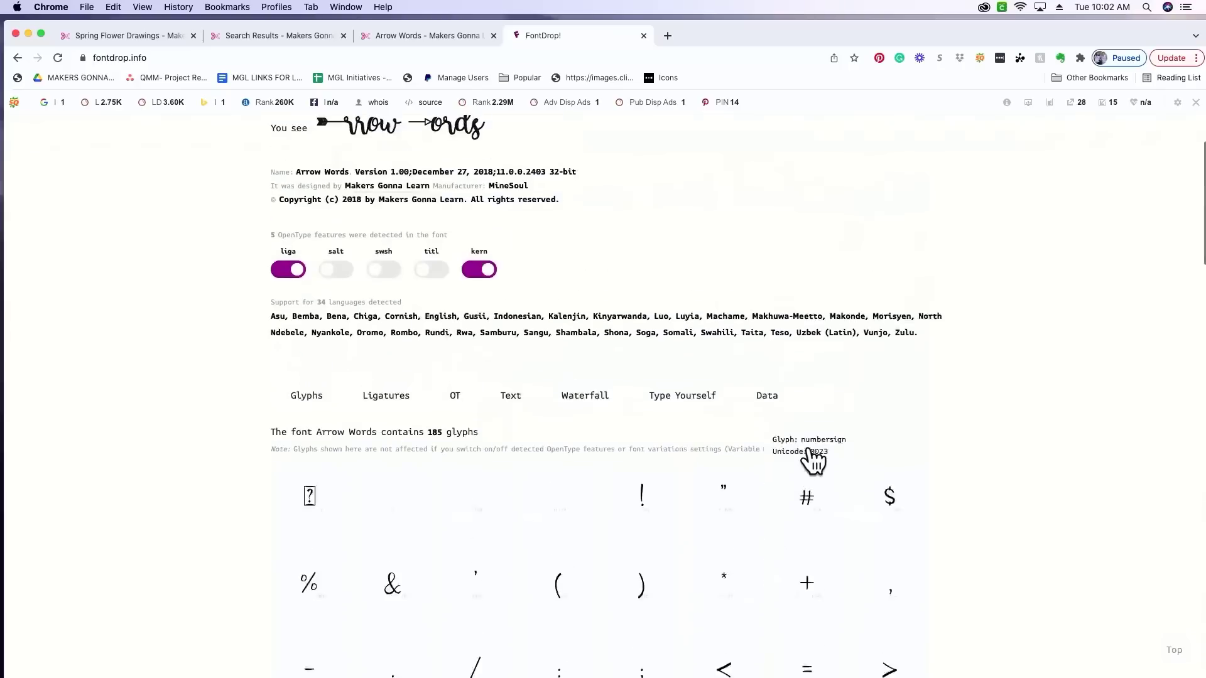
- Move the browser window down to uncover the Downloads folder and open Arrow Words.otf from it
{"action": "scroll", "coordinate": [814, 443], "scroll_direction": "up", "scroll_amount": 3}
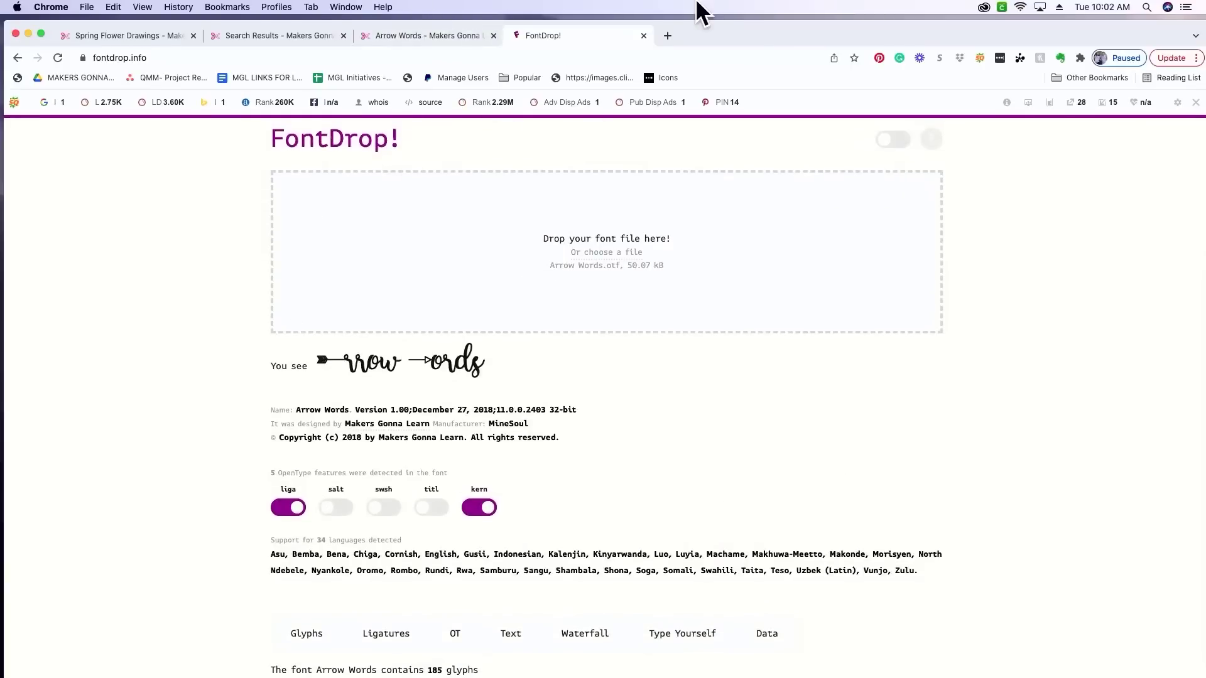
{"action": "left_click_drag", "start_coordinate": [703, 30], "coordinate": [673, 416]}
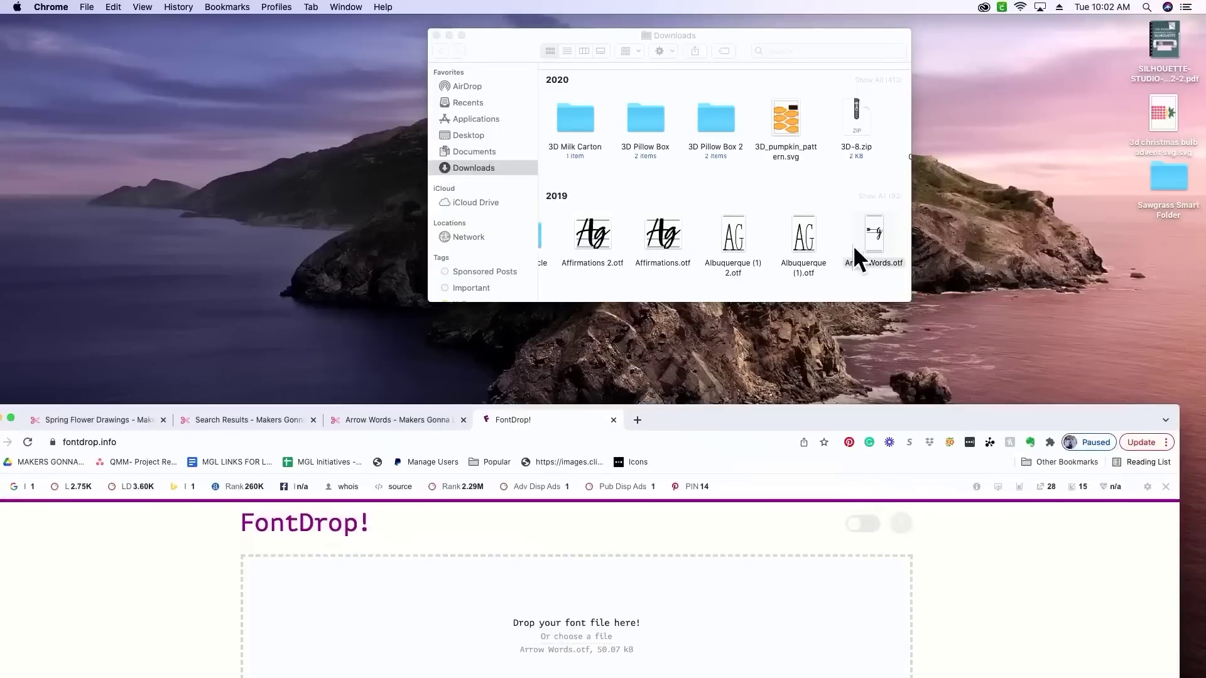
{"action": "double_click", "coordinate": [872, 228]}
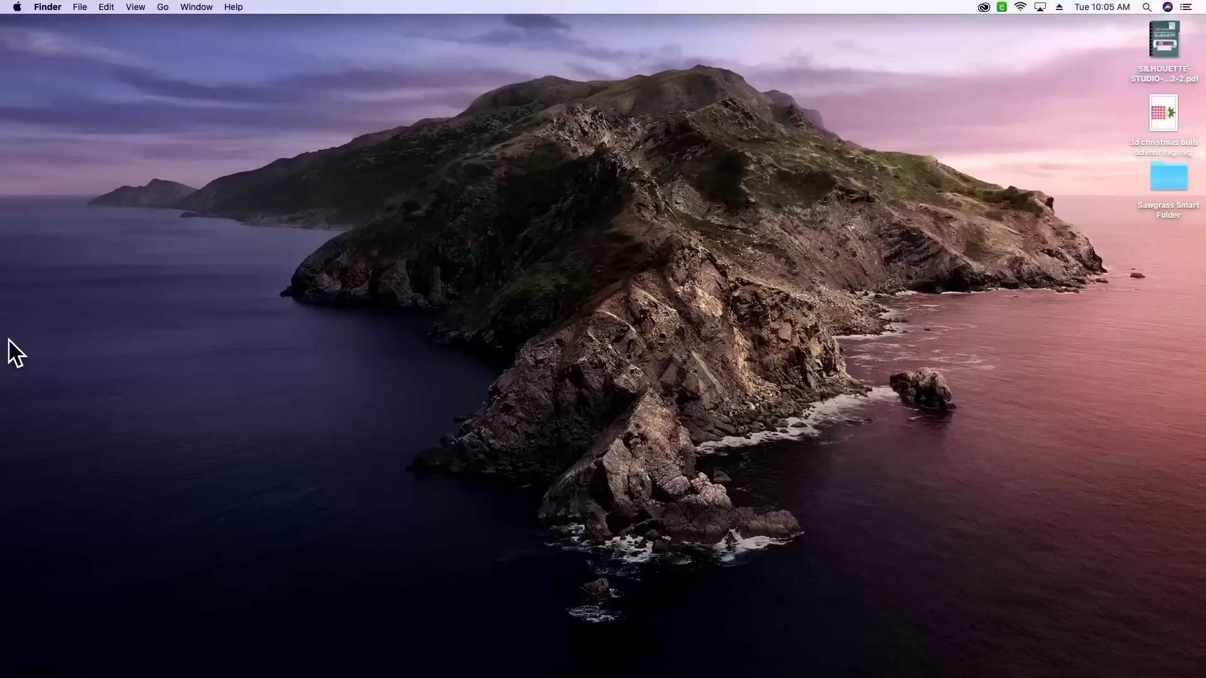
- Launch Font Book through a search for "font book" and show the All Fonts collection
{"action": "key", "text": "super+space"}
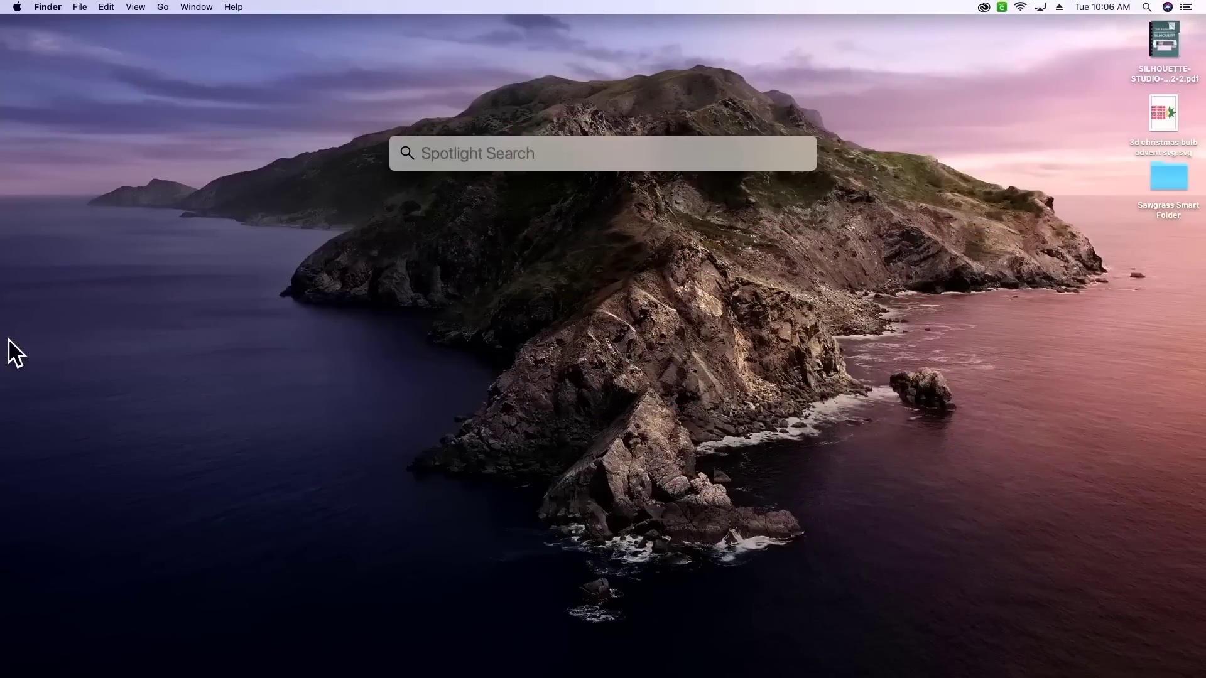
{"action": "type", "text": "font book"}
{"action": "key", "text": "Return"}
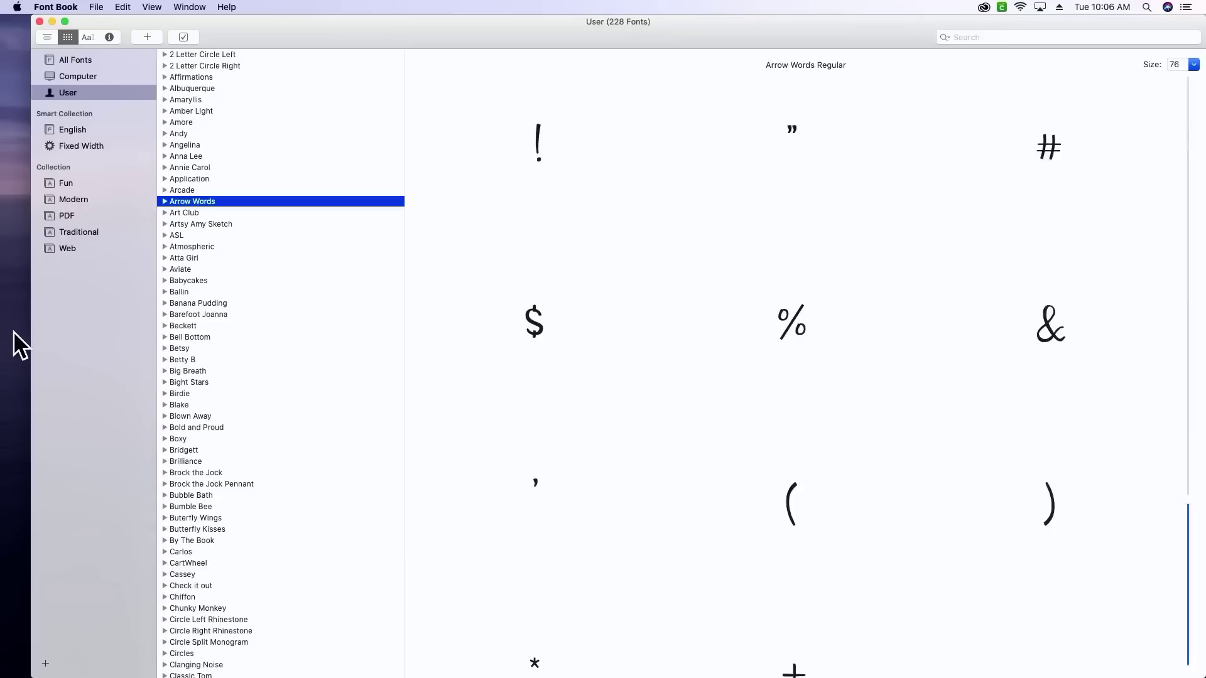
{"action": "left_click", "coordinate": [99, 57]}
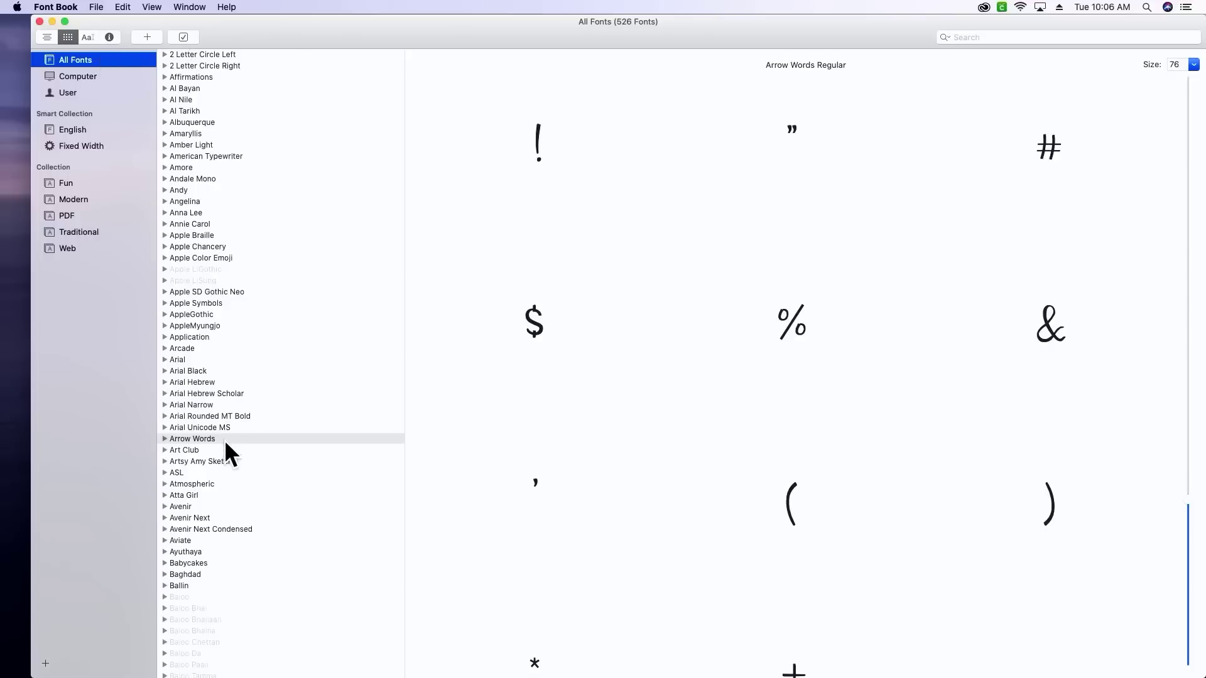
- Examine the Arrow Words Regular glyphs in Font Book, including the arrows, lowercase letters, symbols and accented characters
{"action": "scroll", "coordinate": [737, 446], "scroll_direction": "down", "scroll_amount": 5}
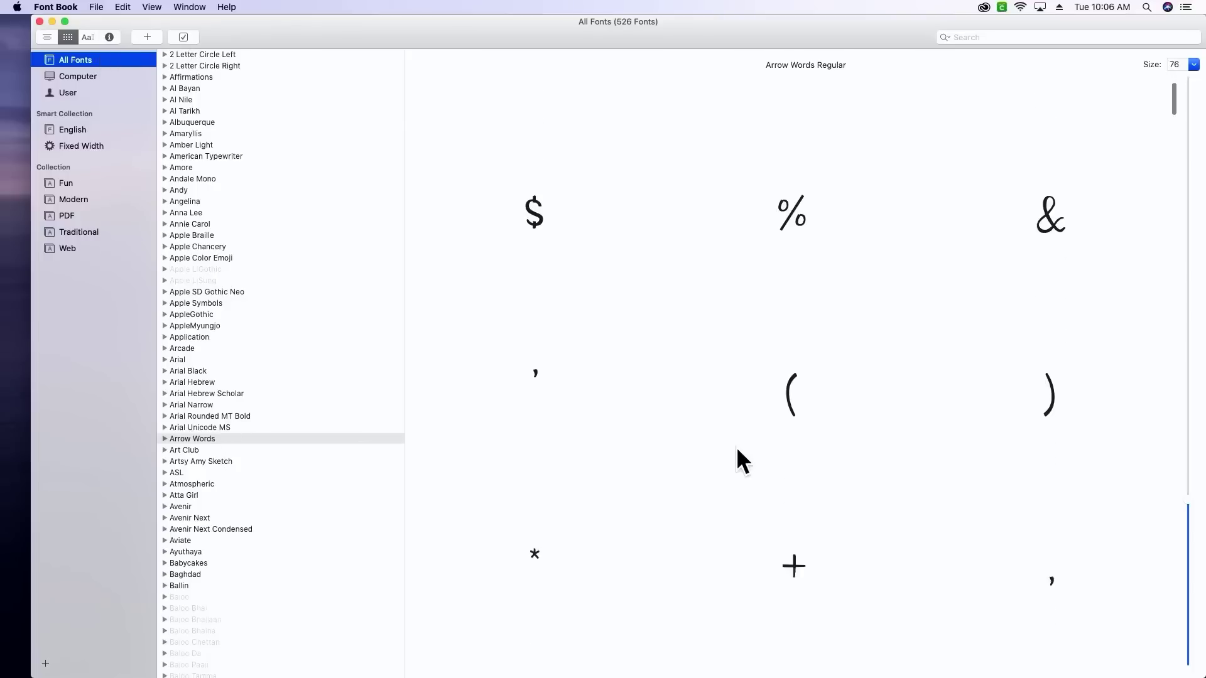
{"action": "scroll", "coordinate": [736, 448], "scroll_direction": "down", "scroll_amount": 5}
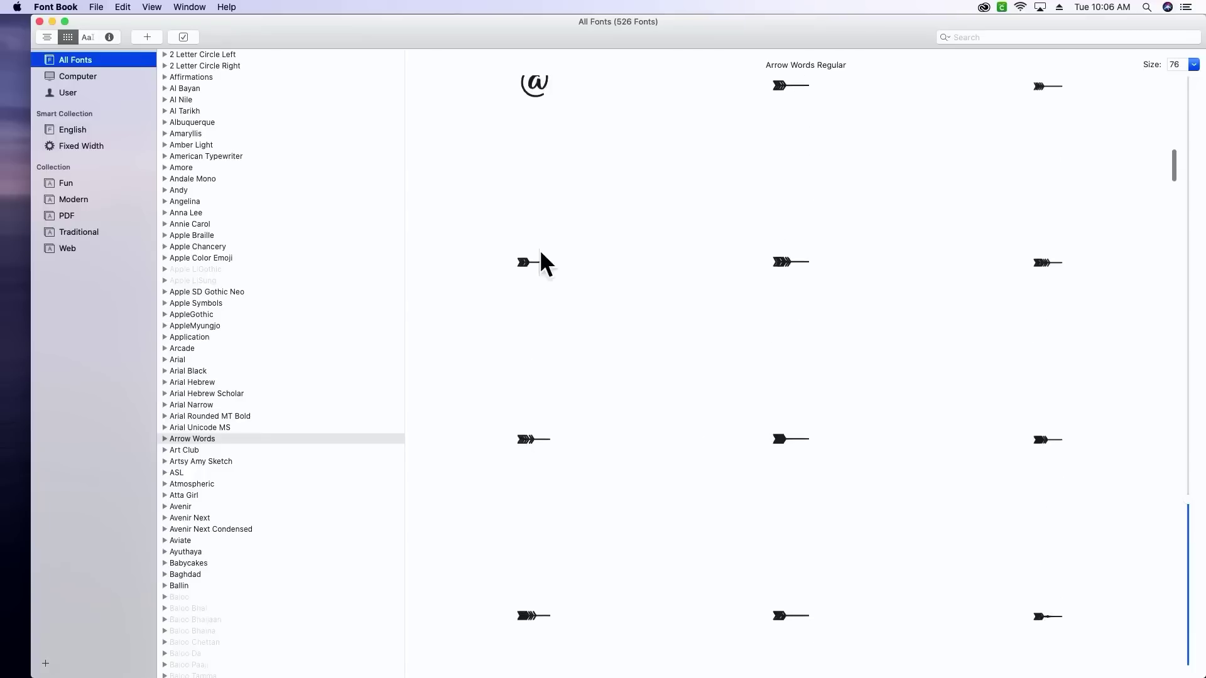
{"action": "scroll", "coordinate": [756, 441], "scroll_direction": "down", "scroll_amount": 2}
{"action": "scroll", "coordinate": [756, 439], "scroll_direction": "down", "scroll_amount": 5}
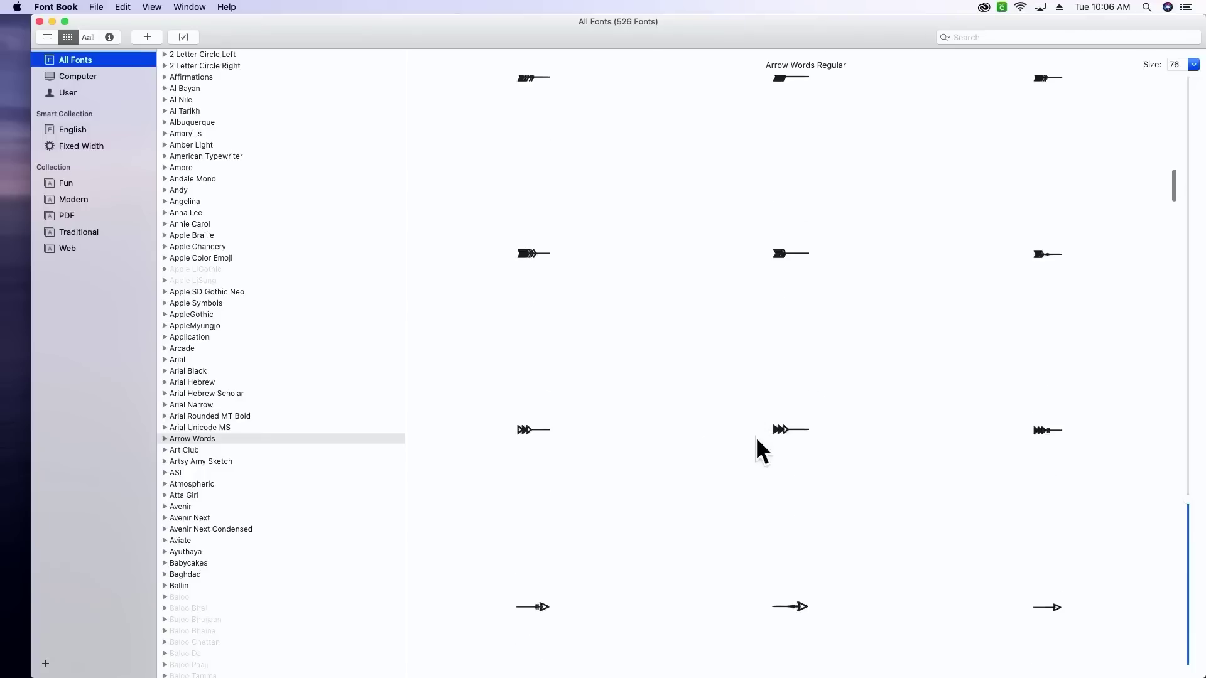
{"action": "scroll", "coordinate": [756, 439], "scroll_direction": "down", "scroll_amount": 10}
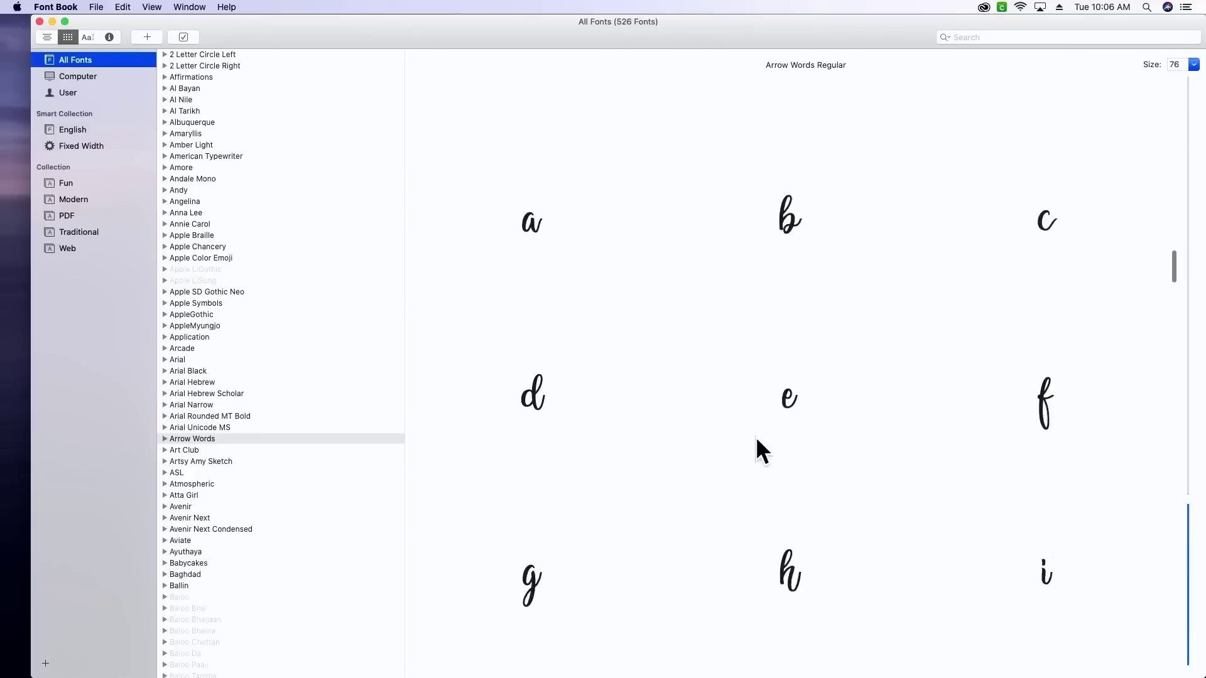
{"action": "scroll", "coordinate": [755, 436], "scroll_direction": "down", "scroll_amount": 10}
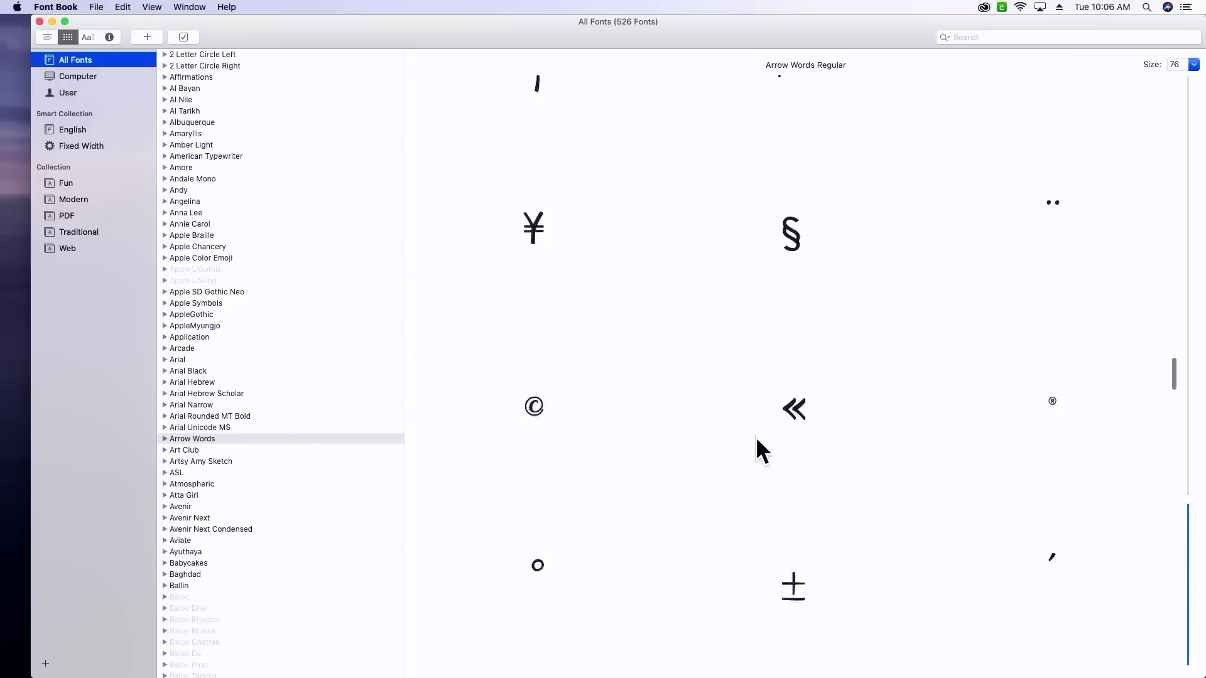
{"action": "scroll", "coordinate": [756, 436], "scroll_direction": "down", "scroll_amount": 10}
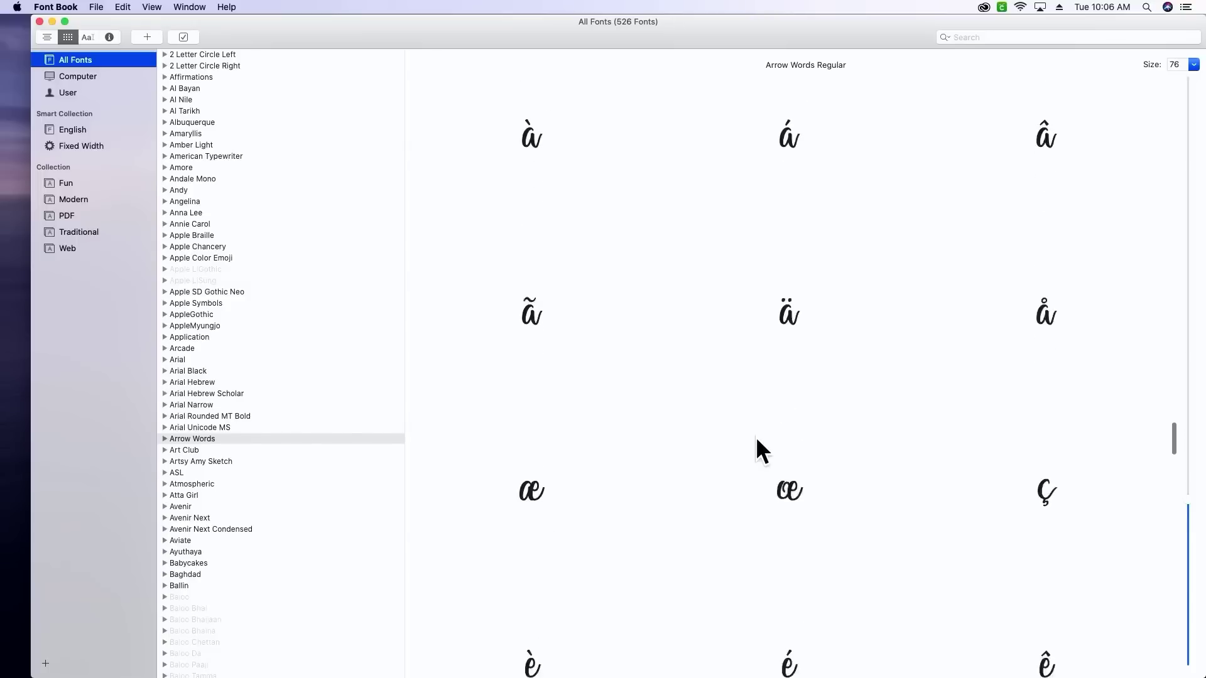
{"action": "scroll", "coordinate": [756, 436], "scroll_direction": "down", "scroll_amount": 10}
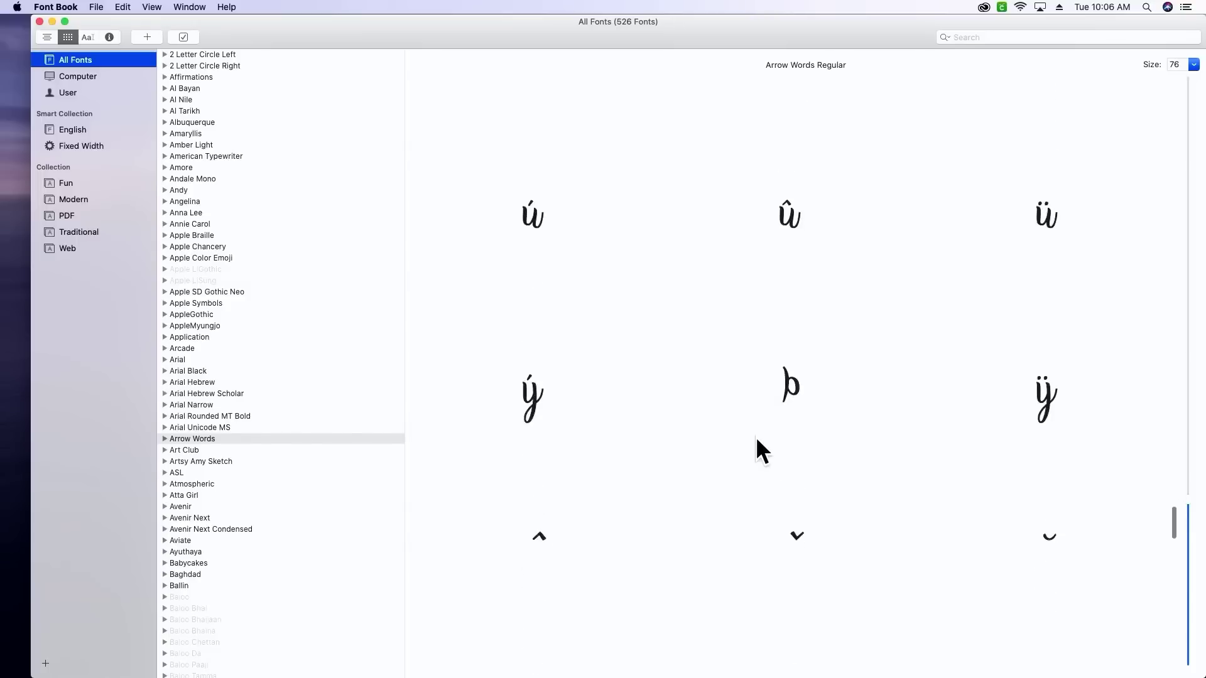
{"action": "scroll", "coordinate": [756, 436], "scroll_direction": "down", "scroll_amount": 8}
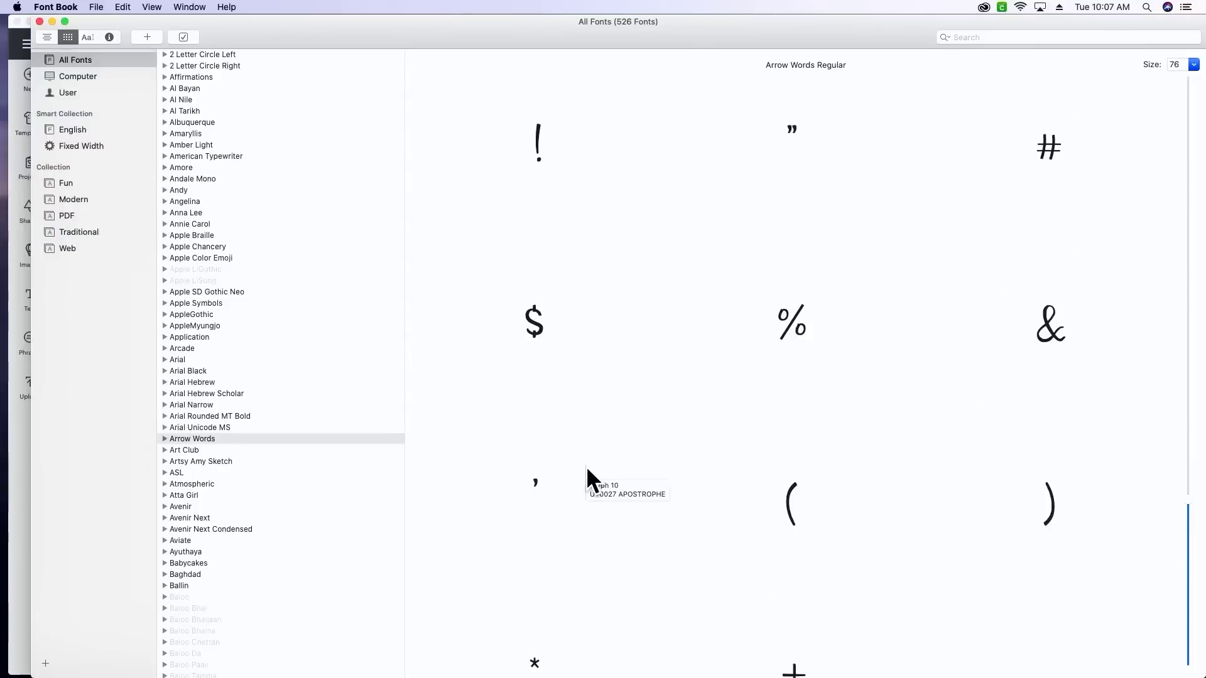
- Browse the arrow tail glyphs of Arrow Words and select the feathered tail assigned to capital F
{"action": "scroll", "coordinate": [587, 466], "scroll_direction": "down", "scroll_amount": 3}
{"action": "scroll", "coordinate": [586, 466], "scroll_direction": "down", "scroll_amount": 8}
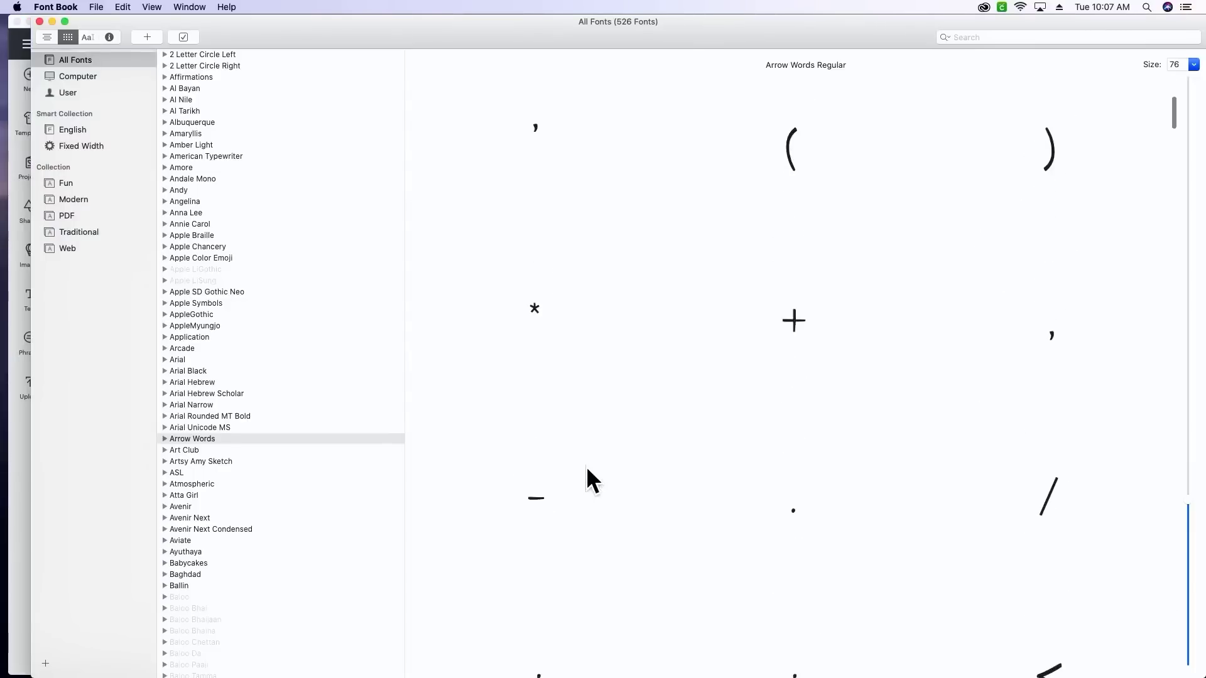
{"action": "scroll", "coordinate": [588, 468], "scroll_direction": "down", "scroll_amount": 4}
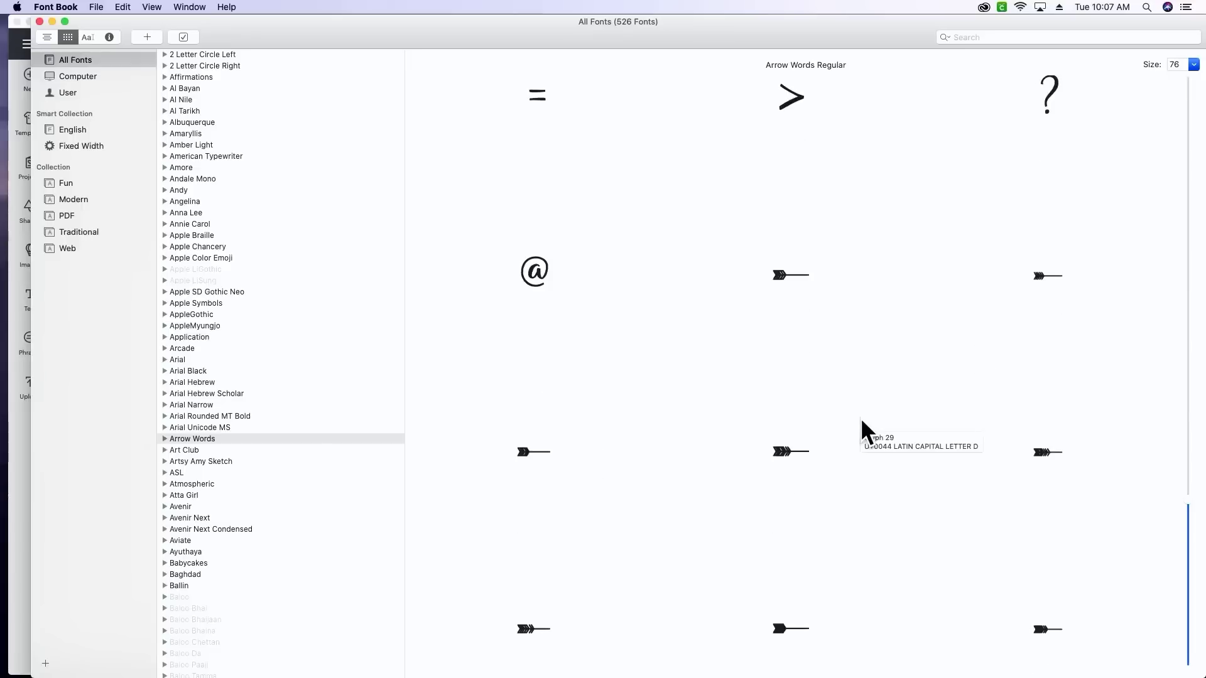
{"action": "scroll", "coordinate": [867, 432], "scroll_direction": "down", "scroll_amount": 3}
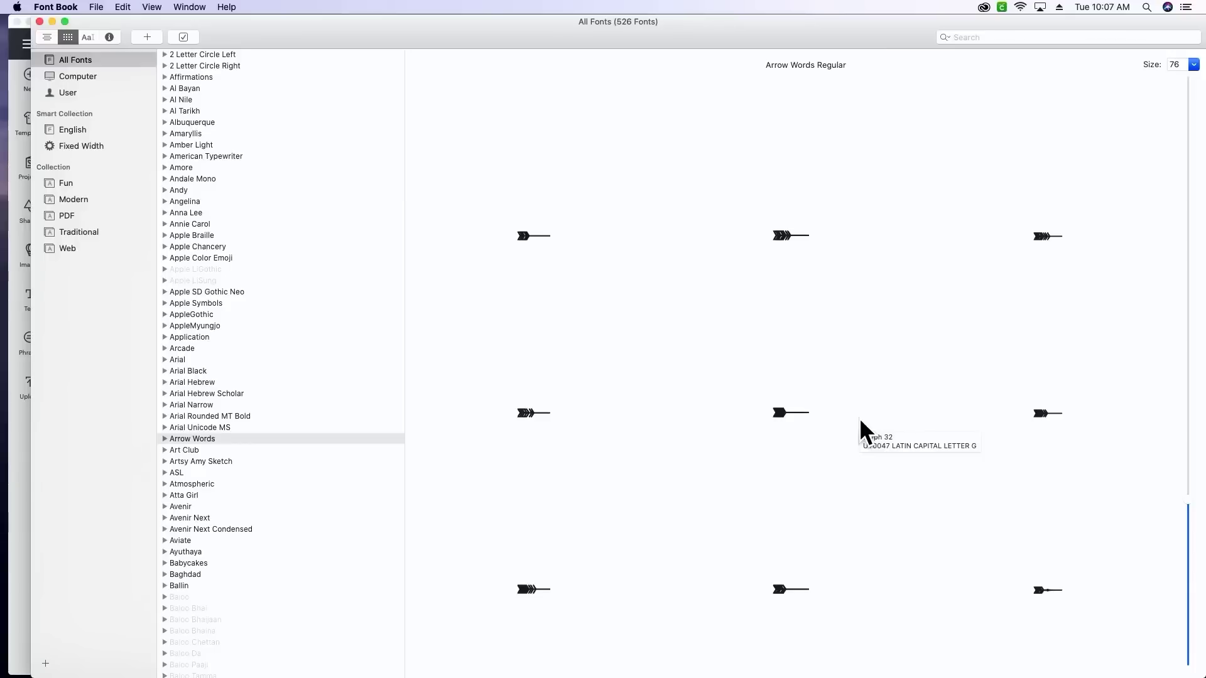
{"action": "scroll", "coordinate": [864, 429], "scroll_direction": "down", "scroll_amount": 2}
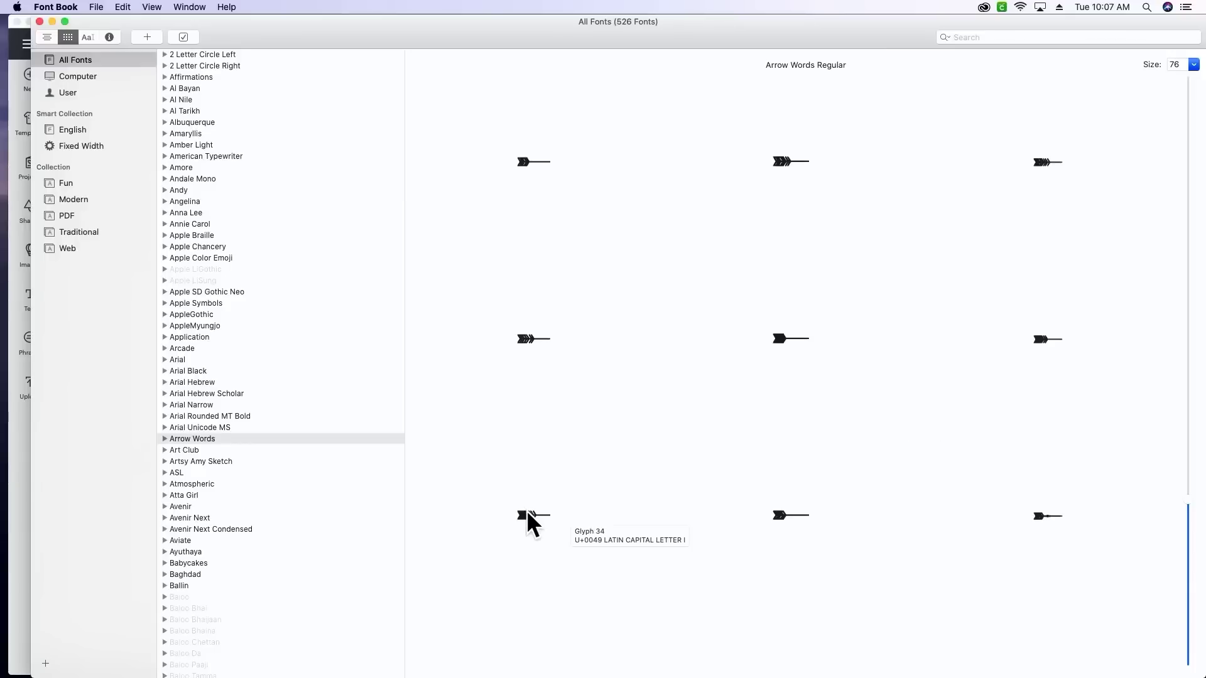
{"action": "scroll", "coordinate": [531, 521], "scroll_direction": "down", "scroll_amount": 4}
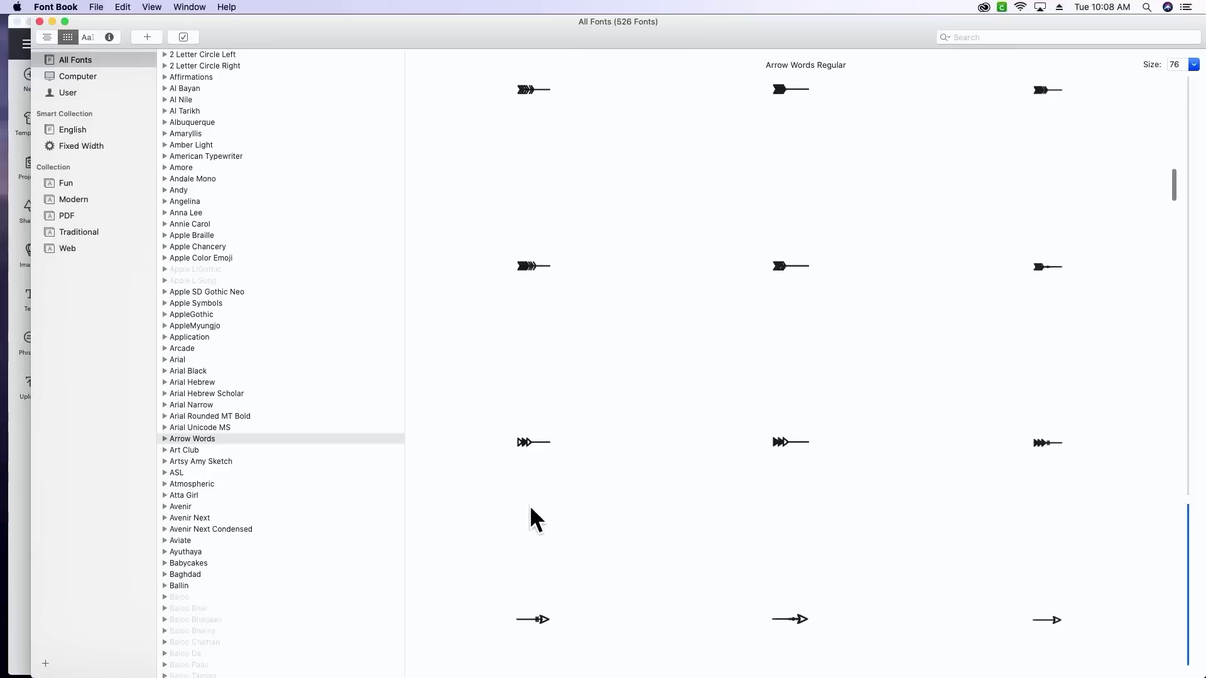
{"action": "scroll", "coordinate": [534, 513], "scroll_direction": "up", "scroll_amount": 3}
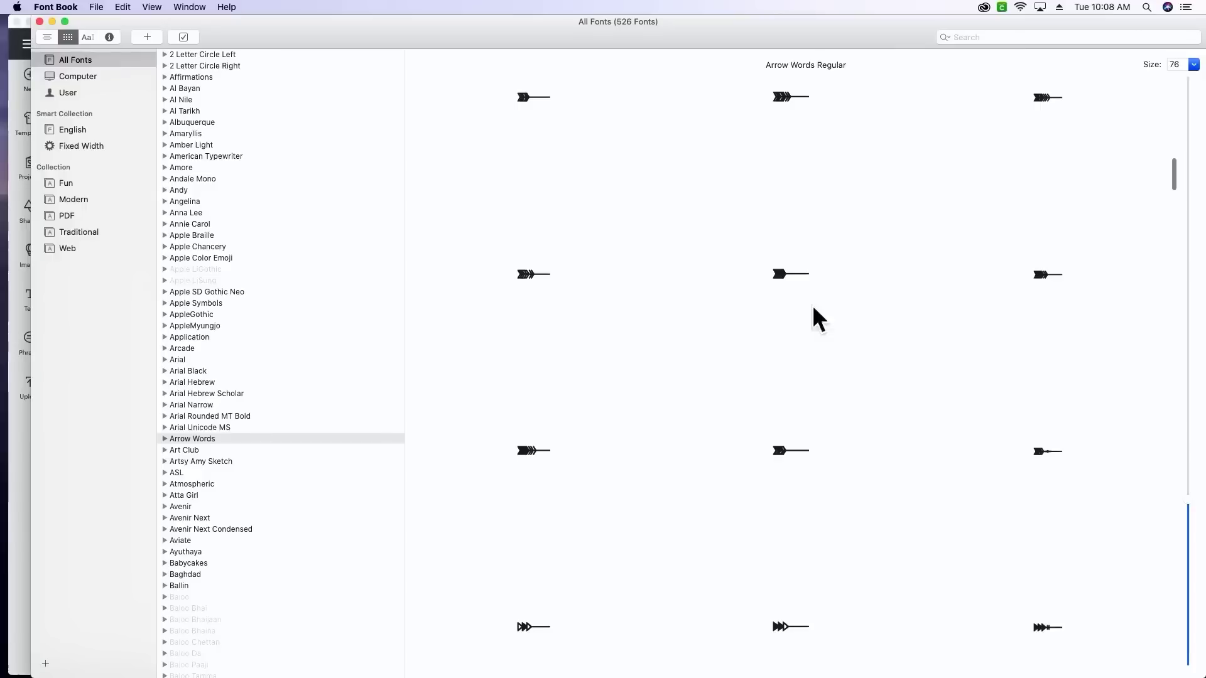
{"action": "scroll", "coordinate": [714, 332], "scroll_direction": "up", "scroll_amount": 1}
{"action": "left_click", "coordinate": [556, 316]}
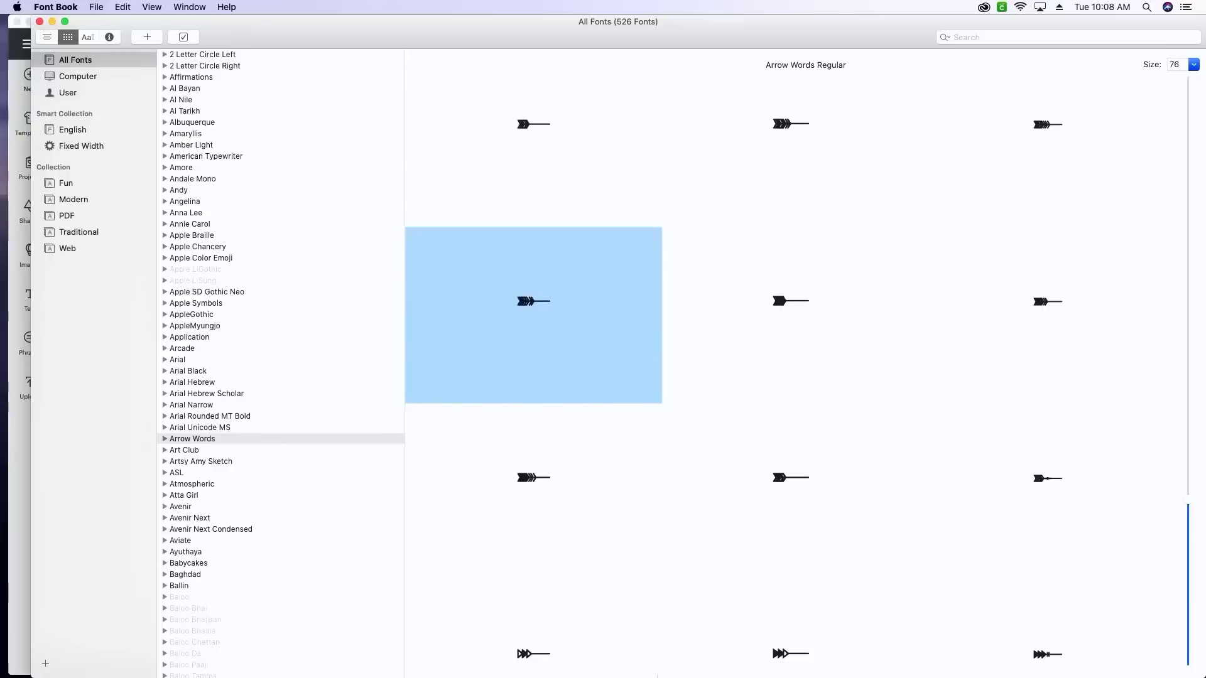
- Switch to Cricut Design Space and add the text "be brave" in Arrow Words with a feathered arrow tail in front
{"action": "left_click", "coordinate": [622, 657]}
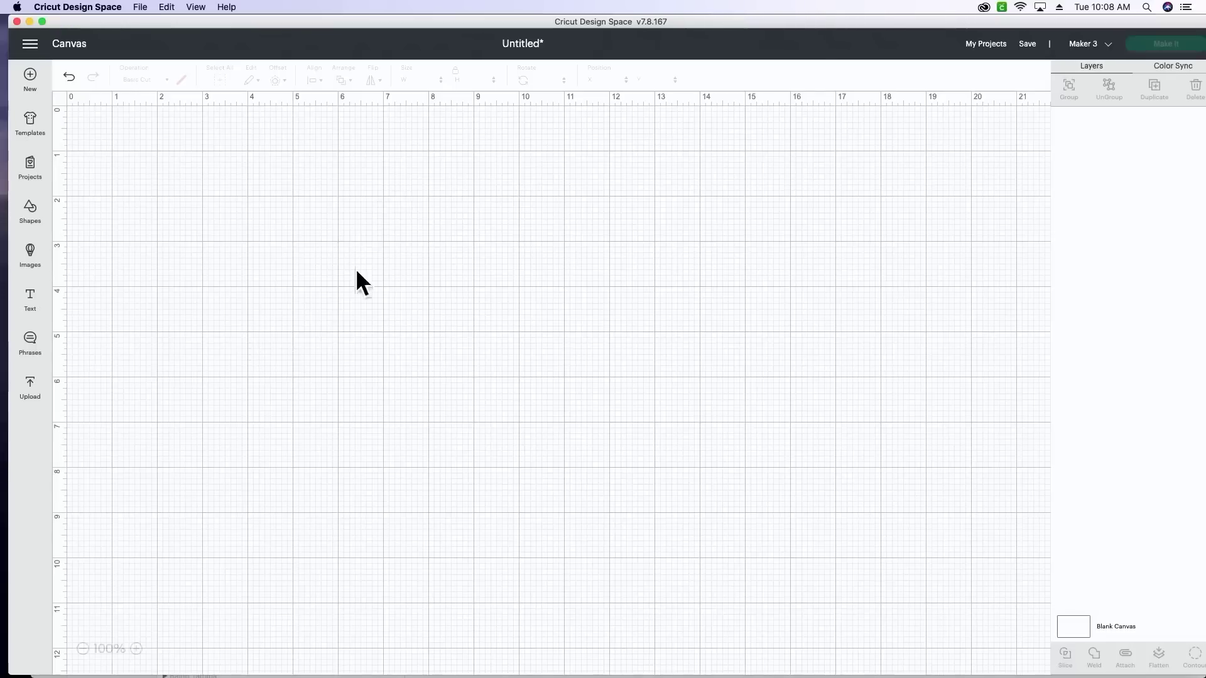
{"action": "left_click", "coordinate": [31, 312]}
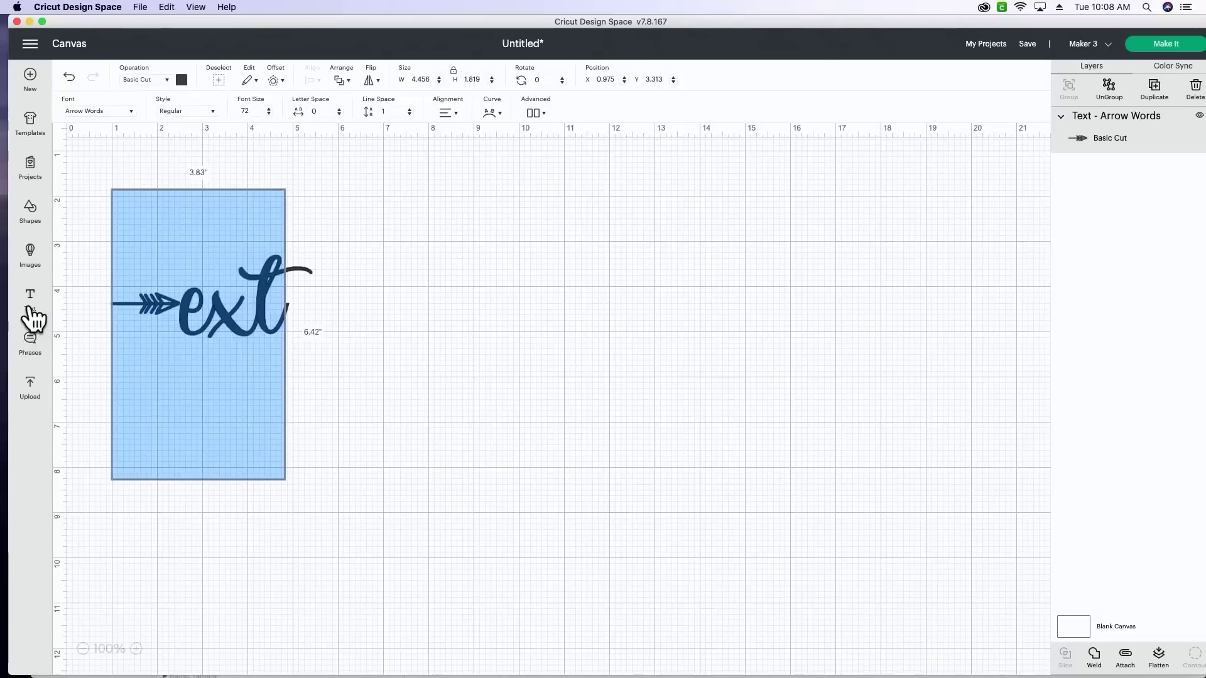
{"action": "type", "text": "bebrave"}
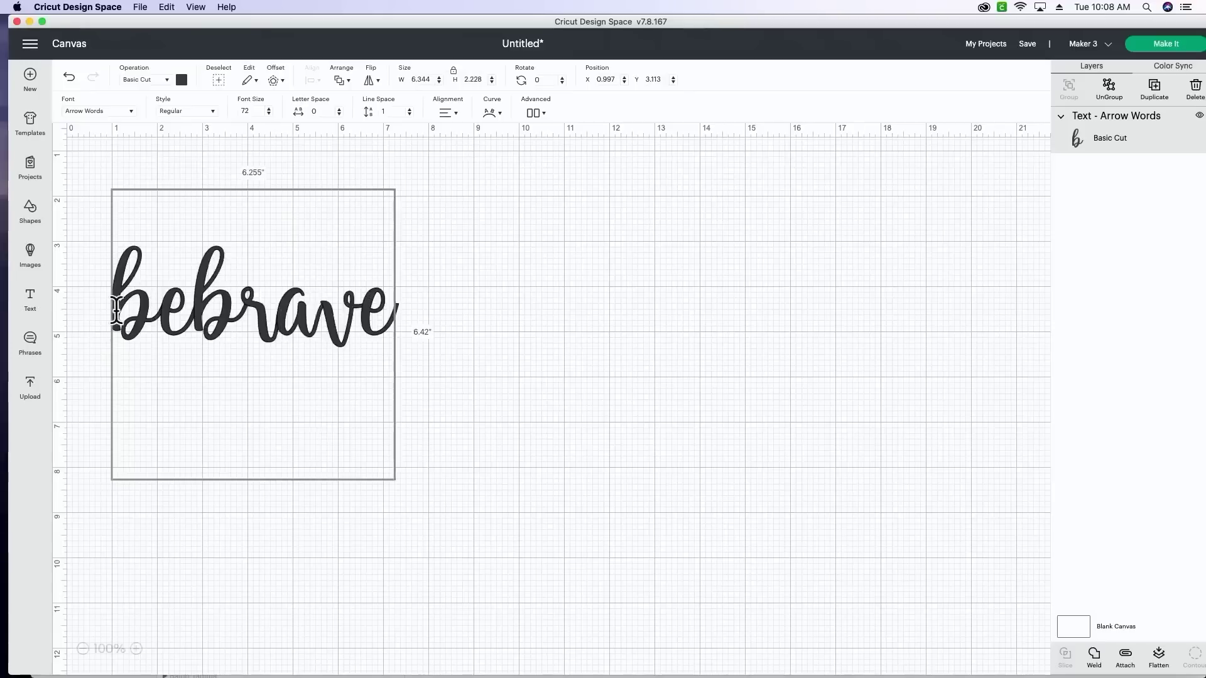
{"action": "left_click", "coordinate": [190, 311]}
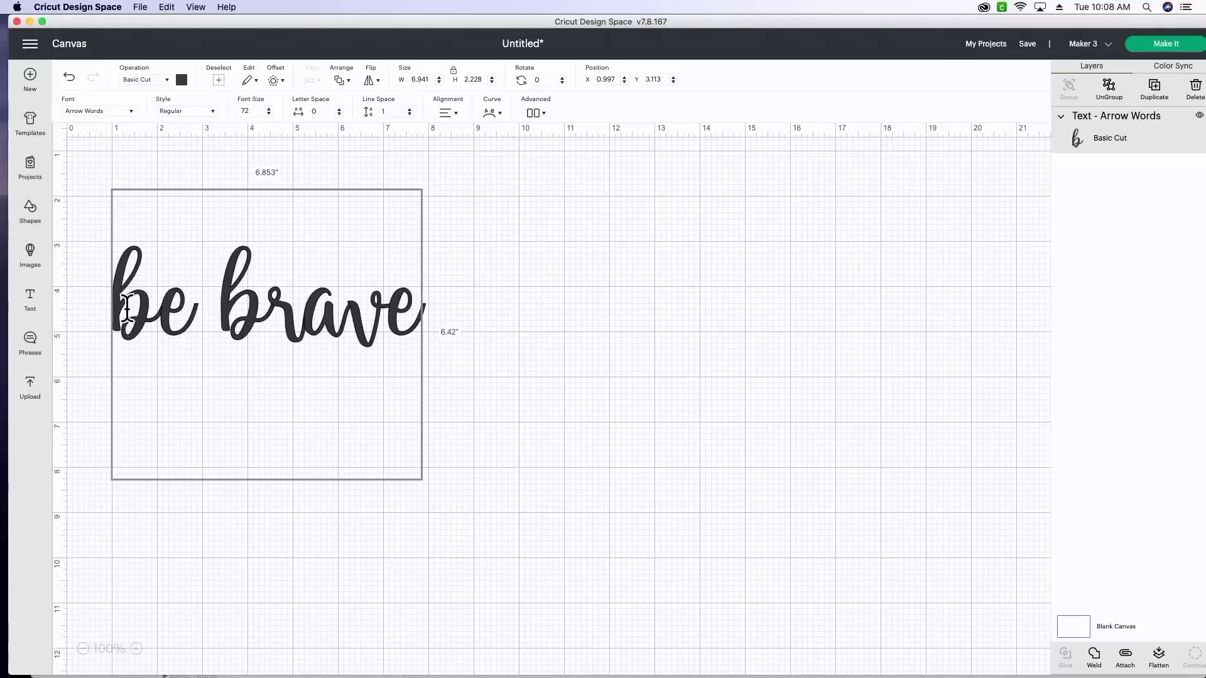
{"action": "left_click", "coordinate": [120, 308]}
{"action": "type", "text": "["}
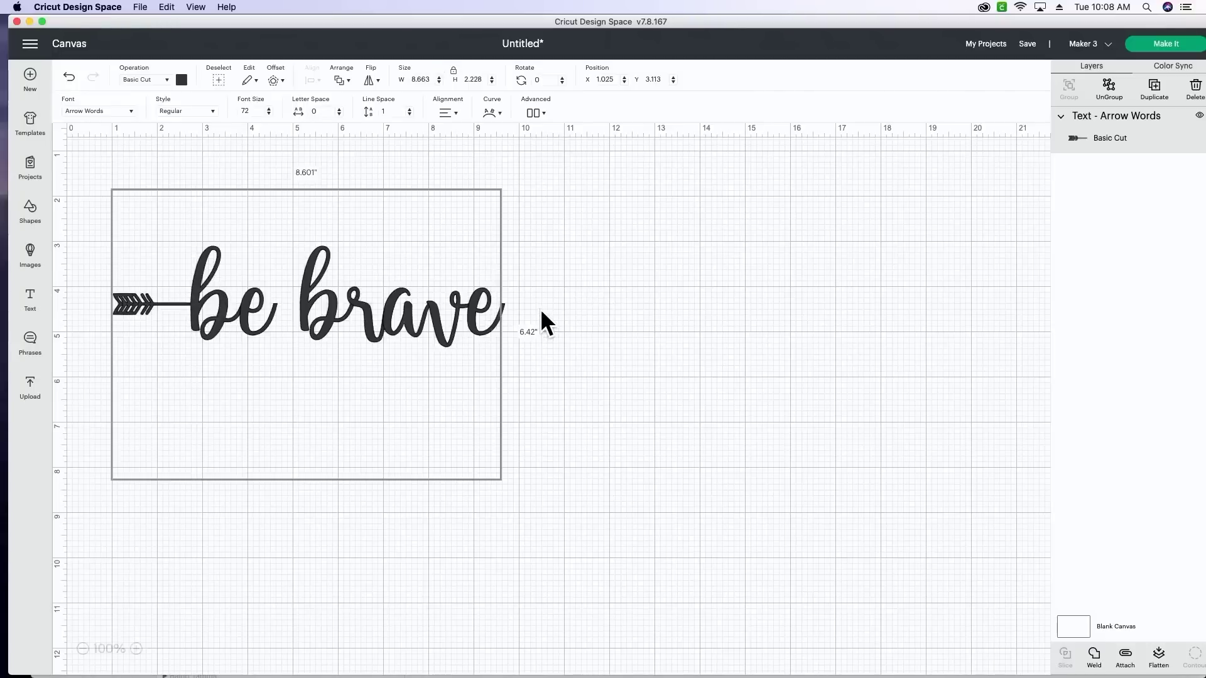
- Switch to Font Book and select an Arrow Words arrowhead glyph with an open tip and a beaded shaft
{"action": "left_click", "coordinate": [696, 644]}
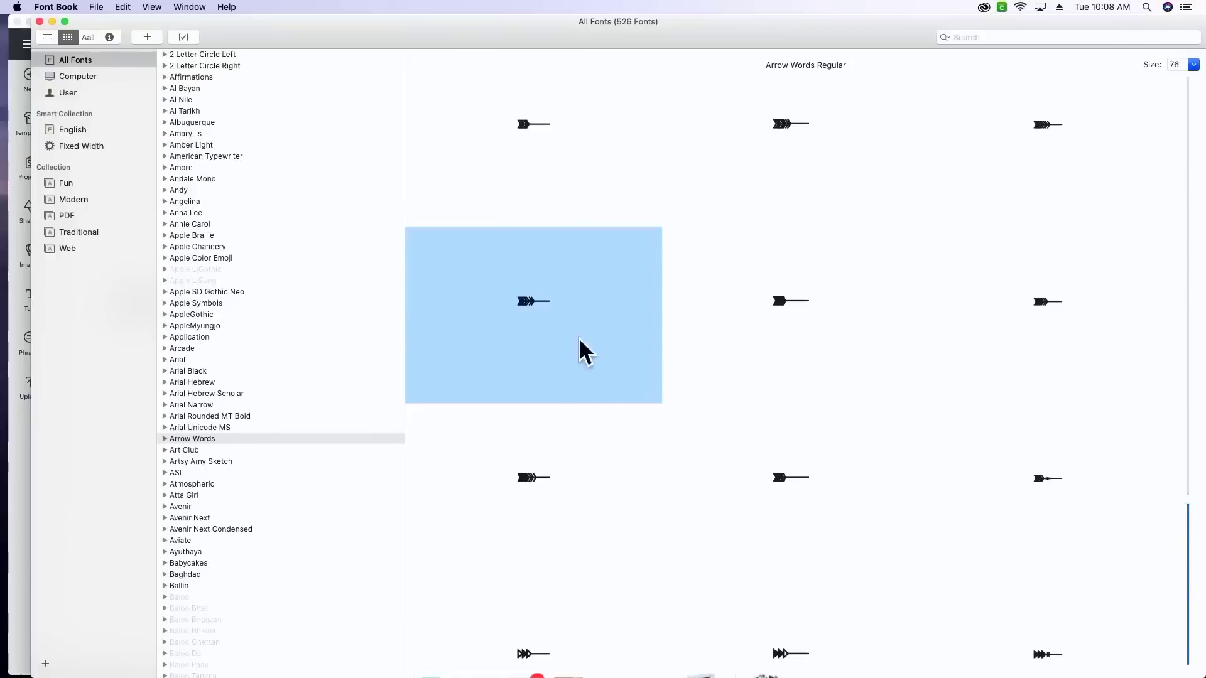
{"action": "scroll", "coordinate": [681, 418], "scroll_direction": "down", "scroll_amount": 7}
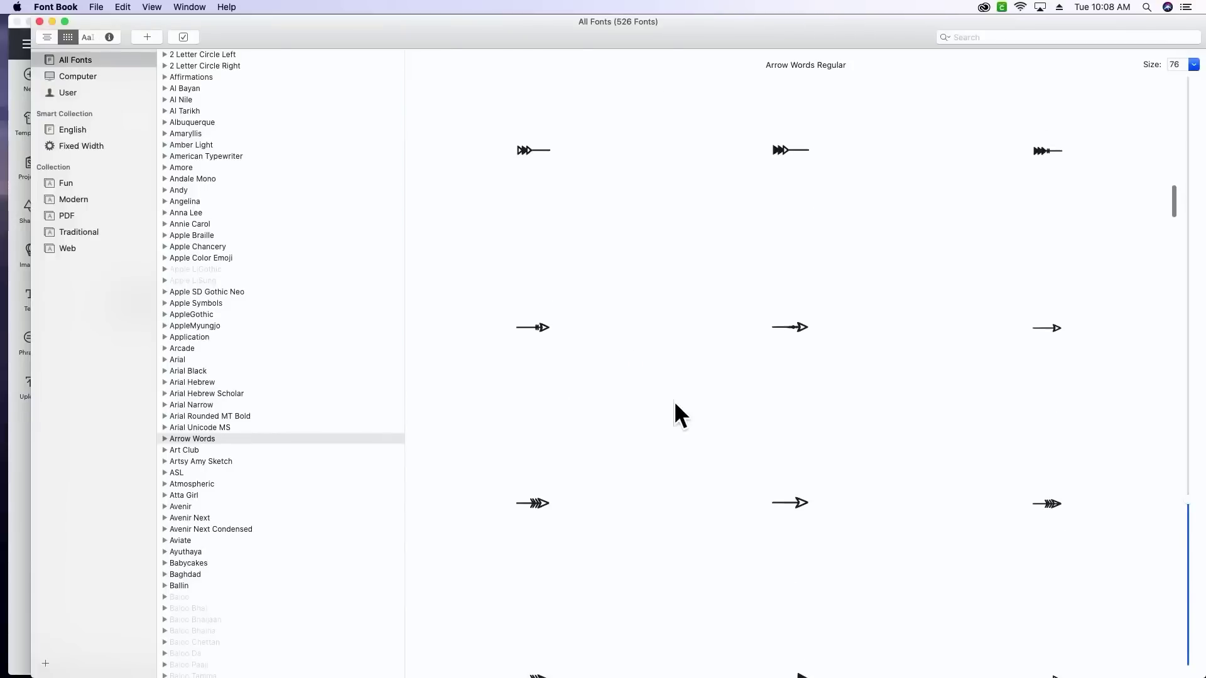
{"action": "scroll", "coordinate": [666, 449], "scroll_direction": "down", "scroll_amount": 3}
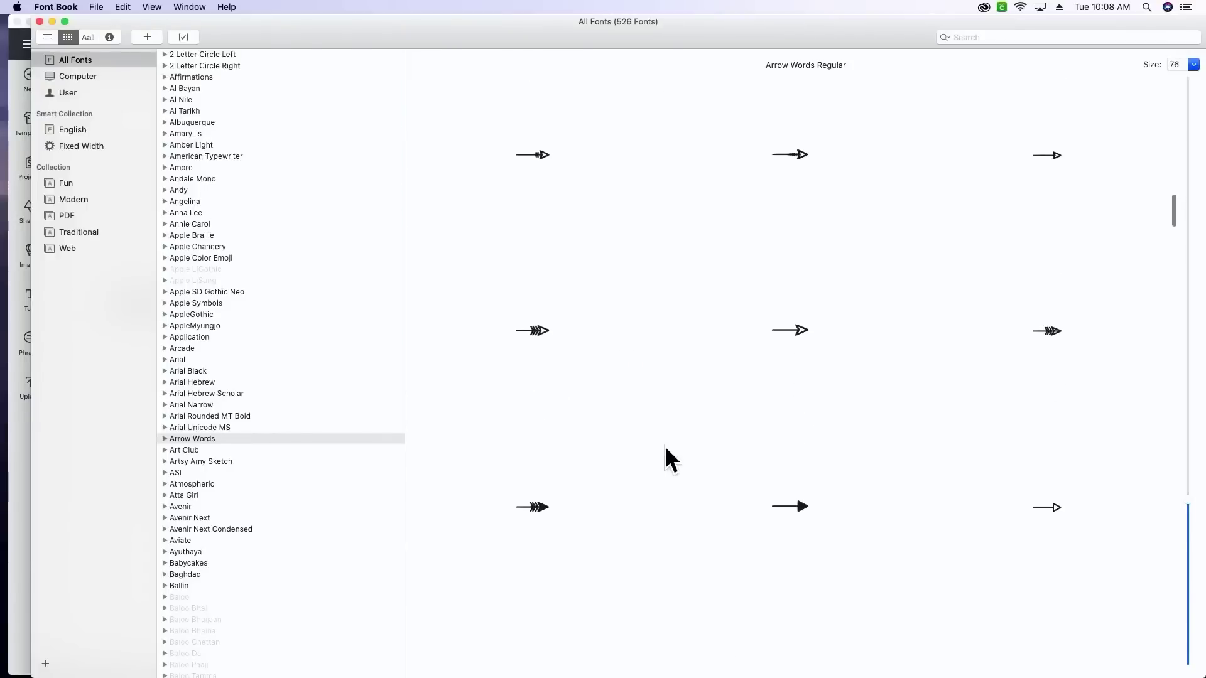
{"action": "left_click", "coordinate": [792, 161]}
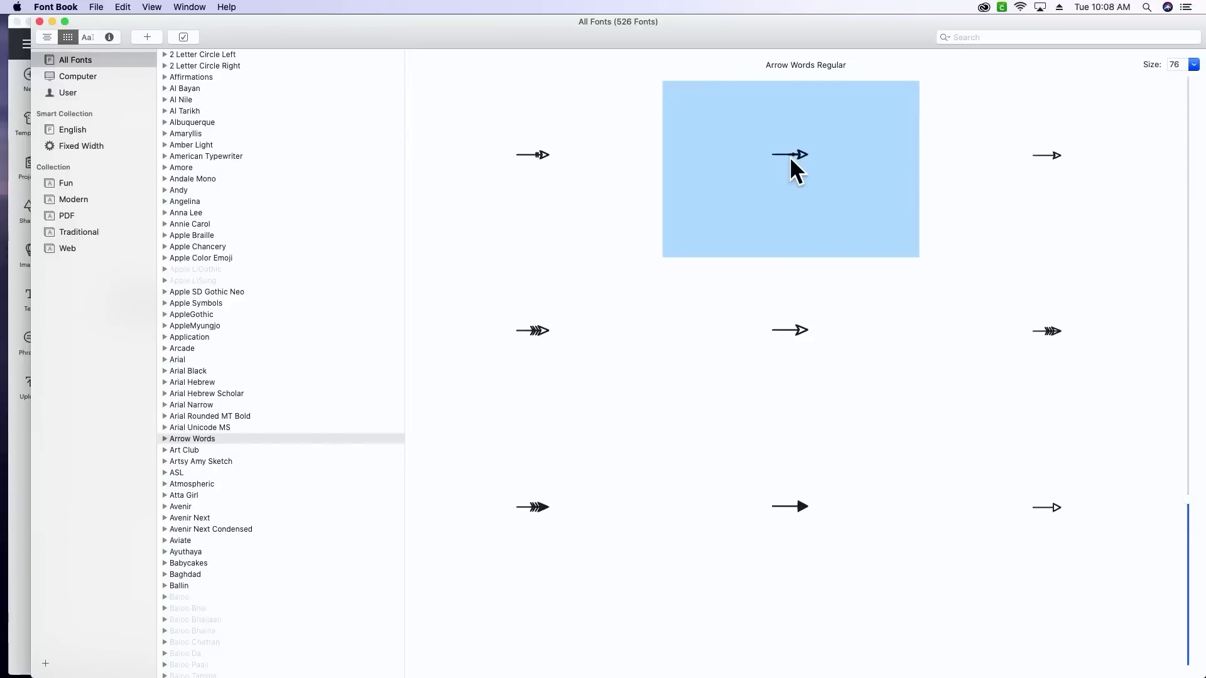
- Switch to Cricut Design Space and add the copied arrowhead glyph directly after "be brave" in the text
{"action": "mouse_move", "coordinate": [624, 672]}
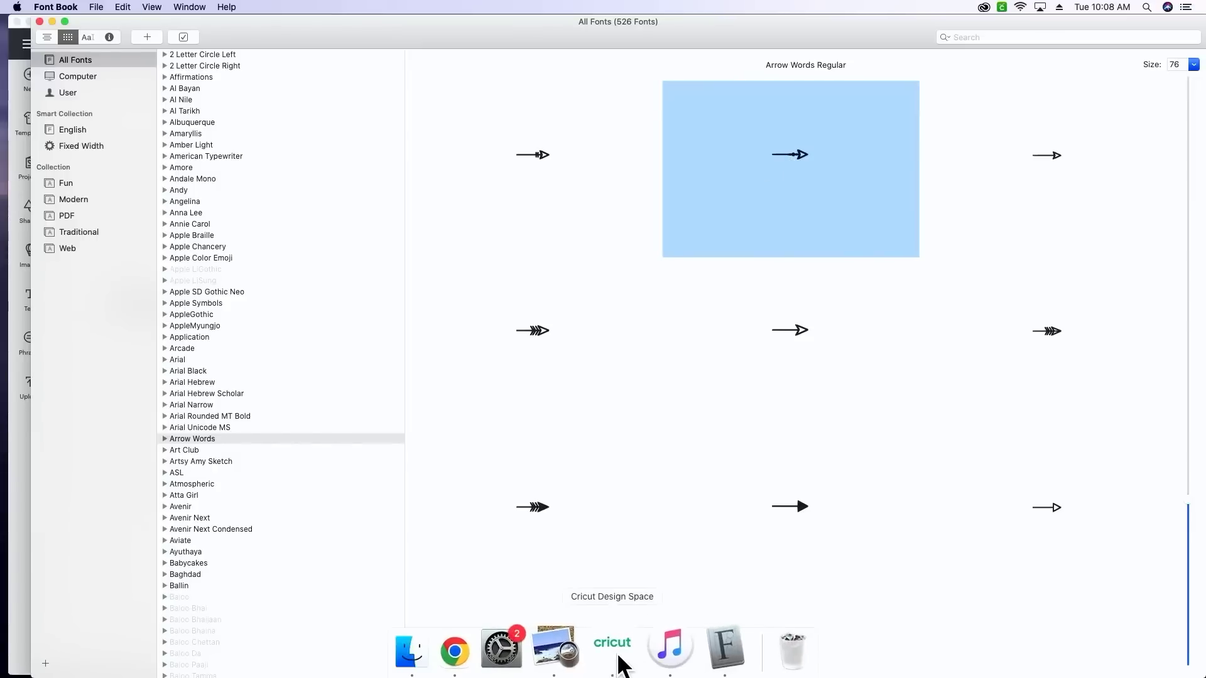
{"action": "left_click", "coordinate": [622, 656]}
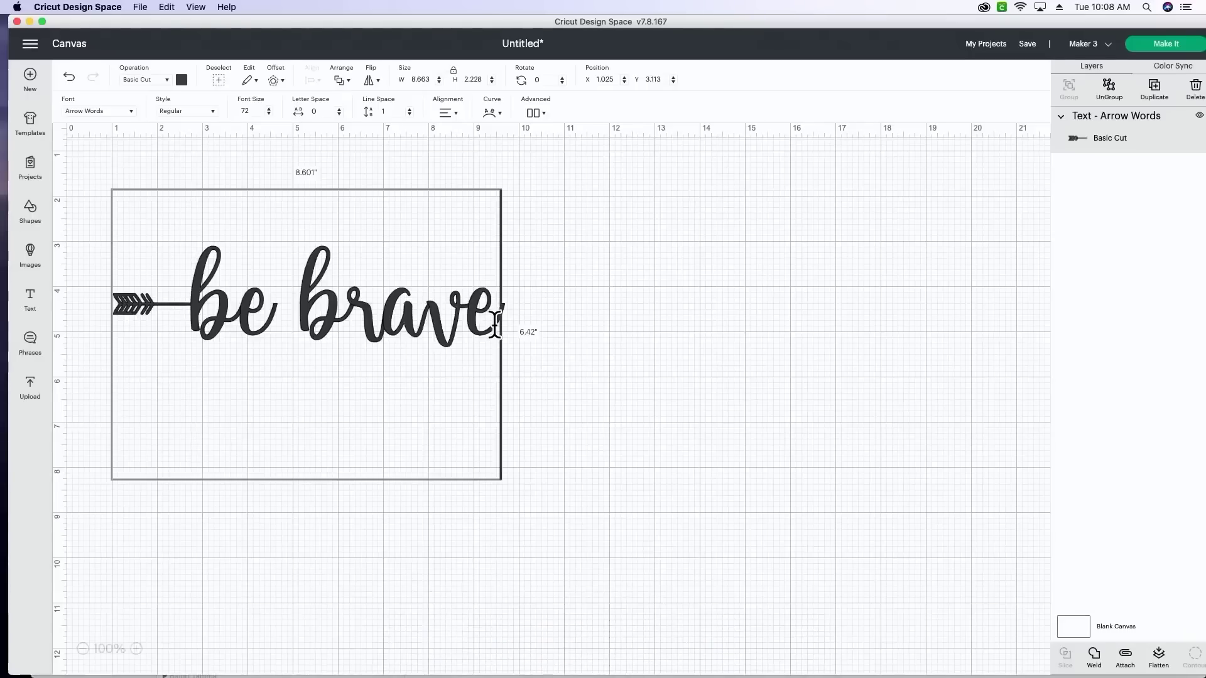
{"action": "key", "text": "super+v"}
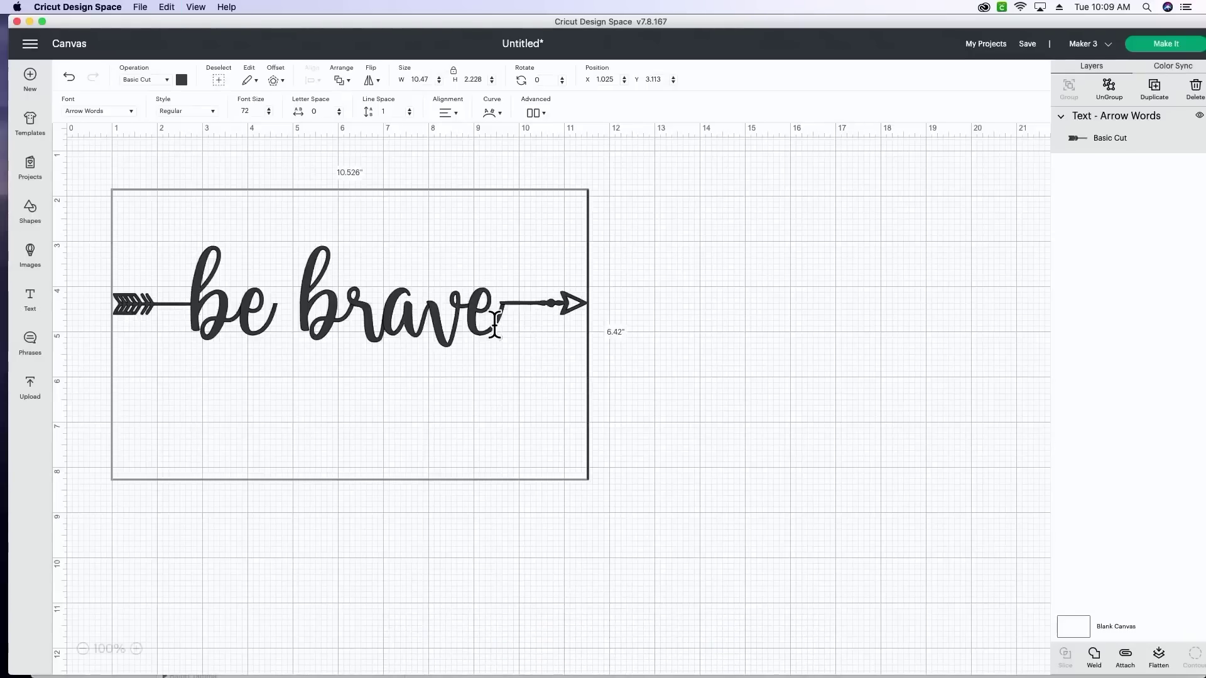
{"action": "left_click", "coordinate": [660, 390]}
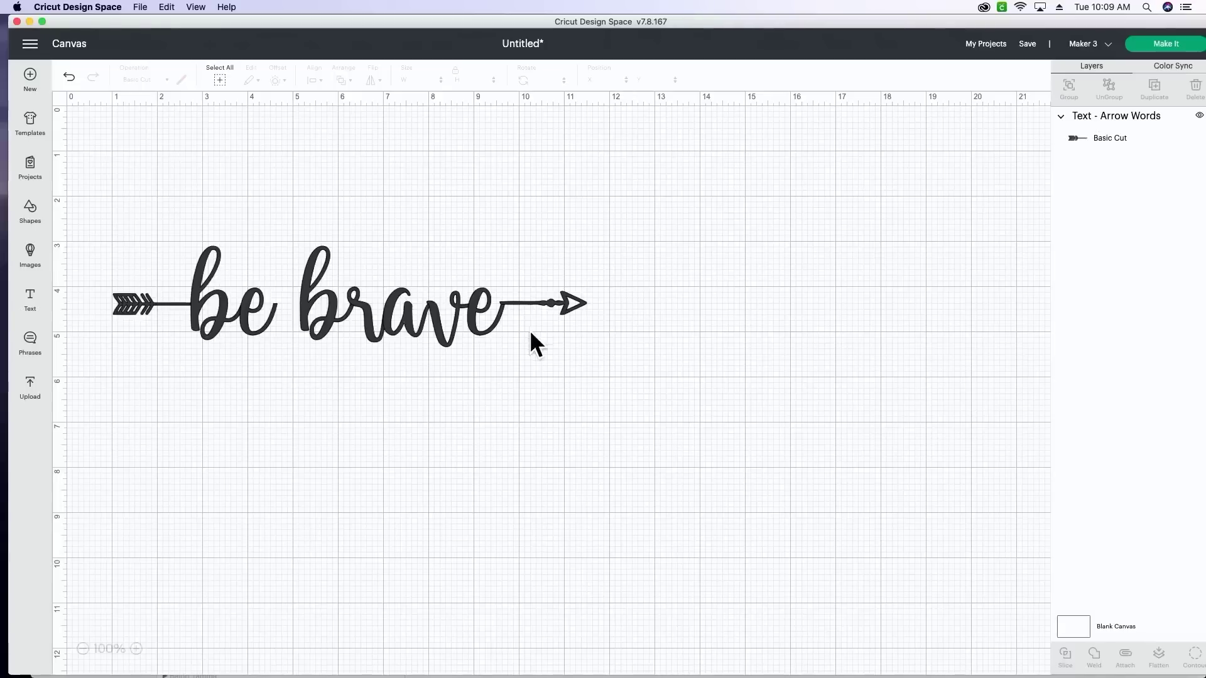
- Weld the arrow-framed "be brave" text into a single shape and move it upward on the canvas
{"action": "left_click", "coordinate": [453, 323]}
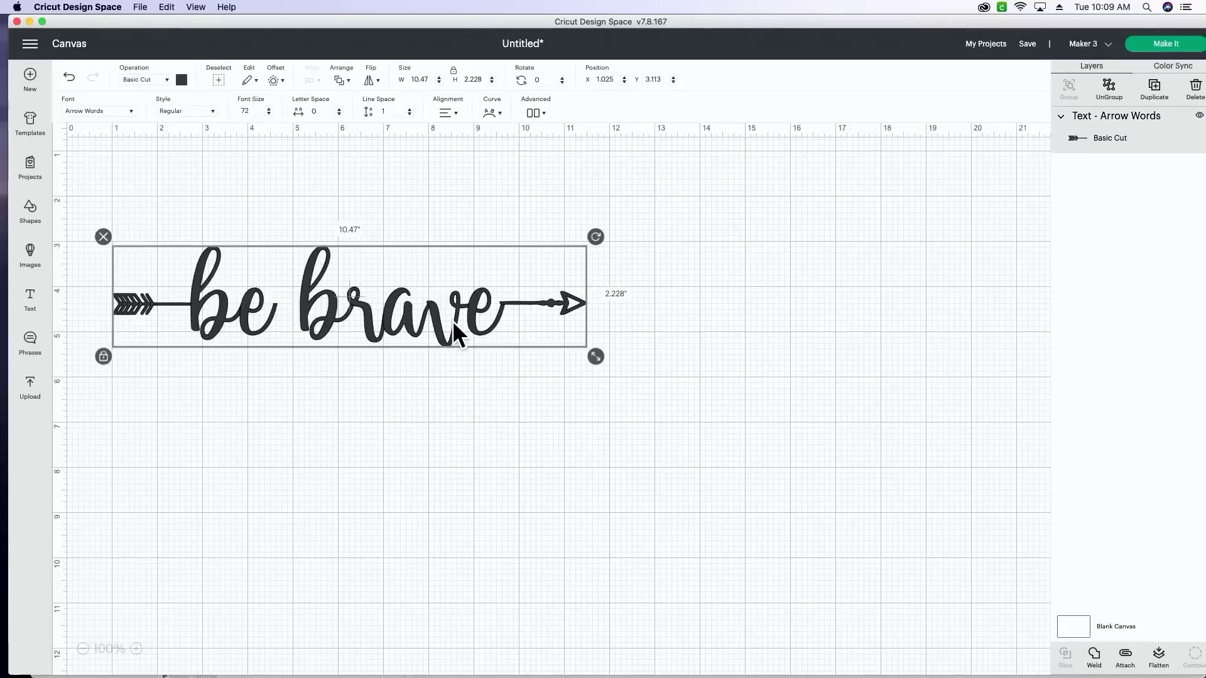
{"action": "left_click", "coordinate": [1095, 656]}
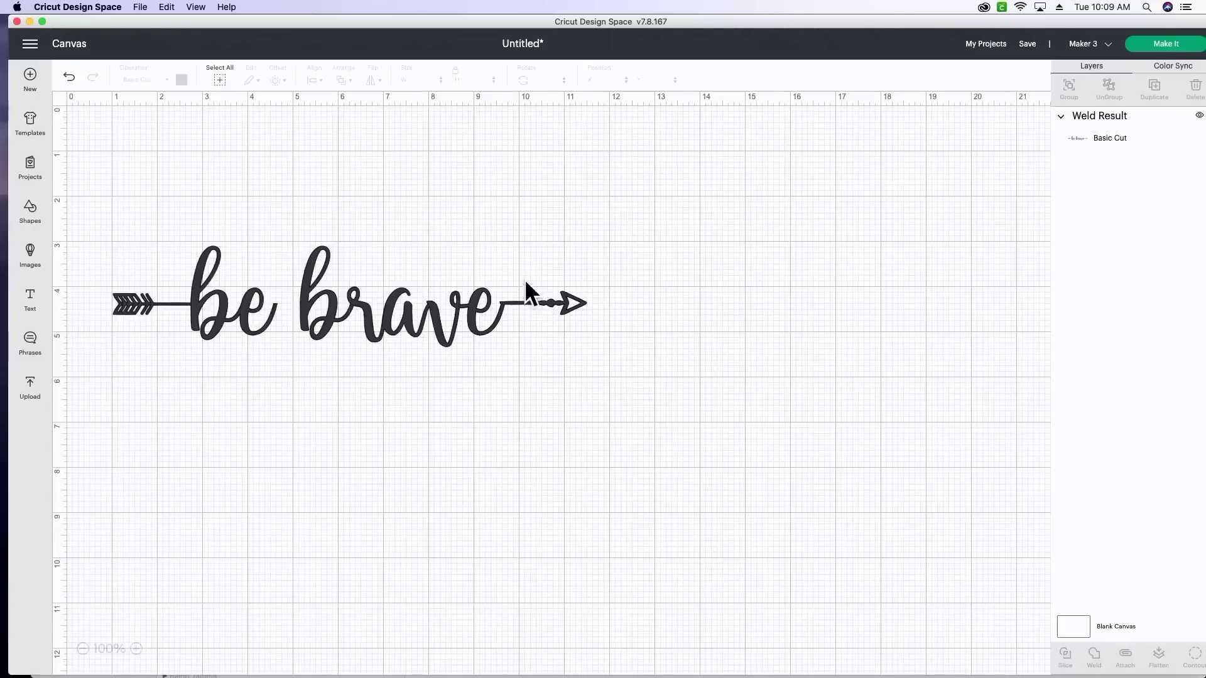
{"action": "left_click_drag", "start_coordinate": [462, 299], "coordinate": [455, 210]}
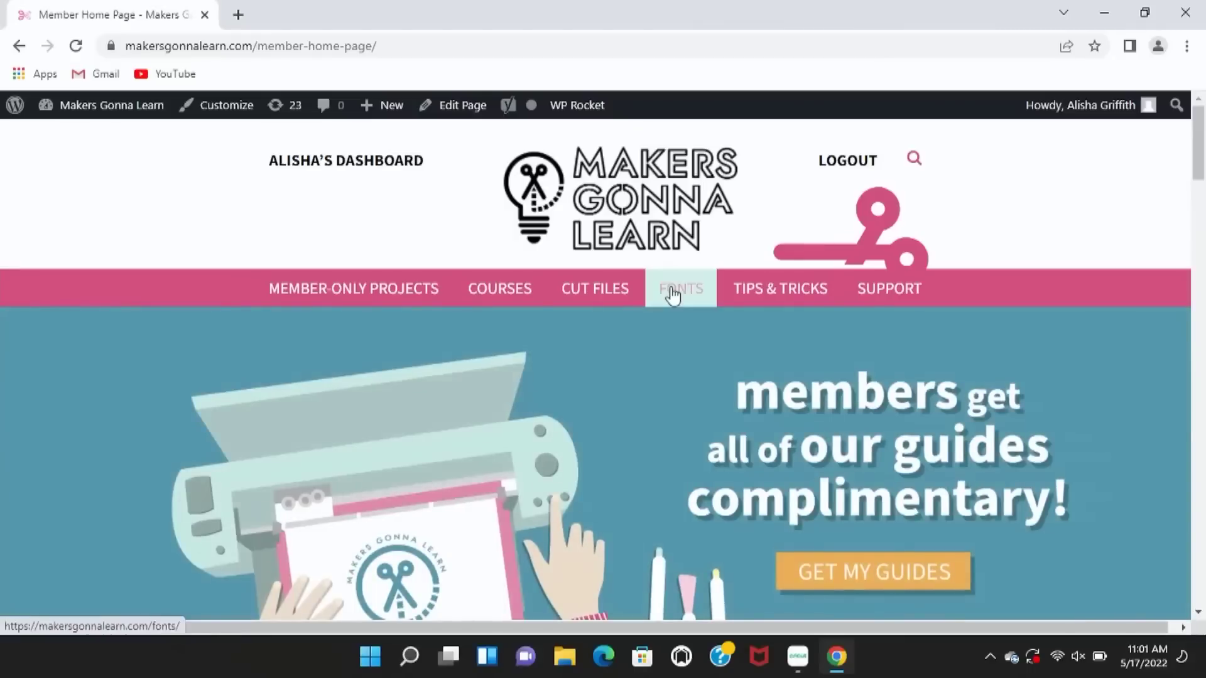
- Open the Fonts page of the Makers Gonna Learn website in the browser
{"action": "left_click", "coordinate": [673, 295]}
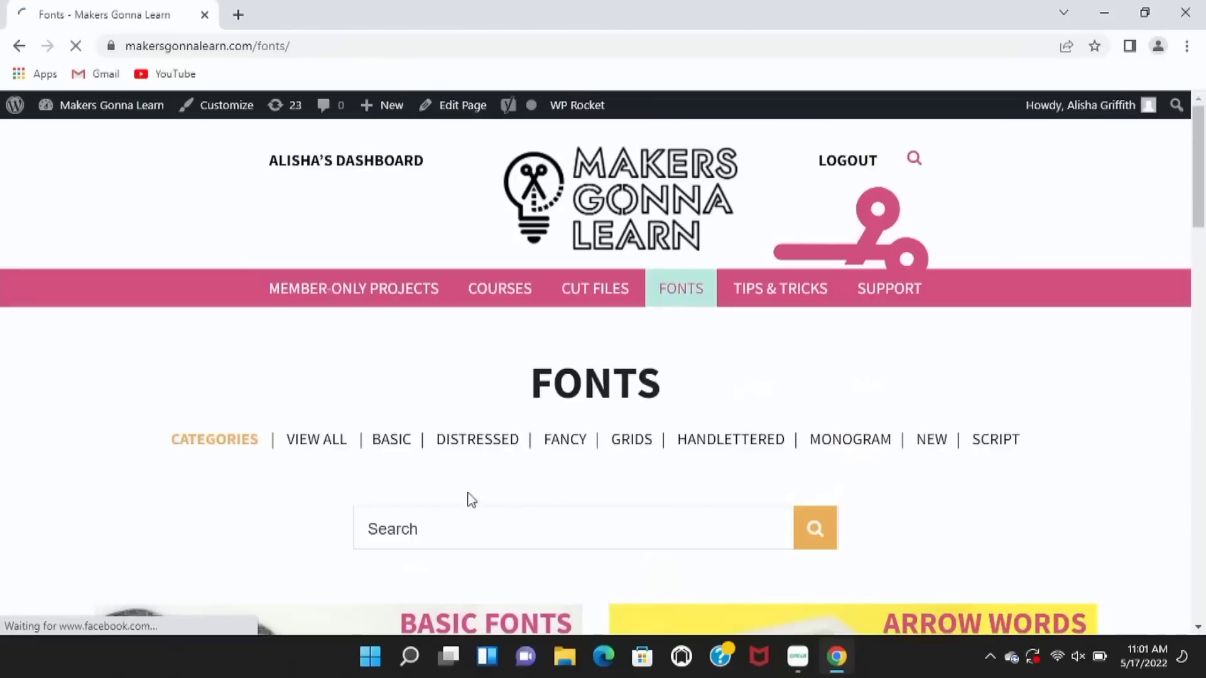
{"action": "right_click", "coordinate": [465, 528]}
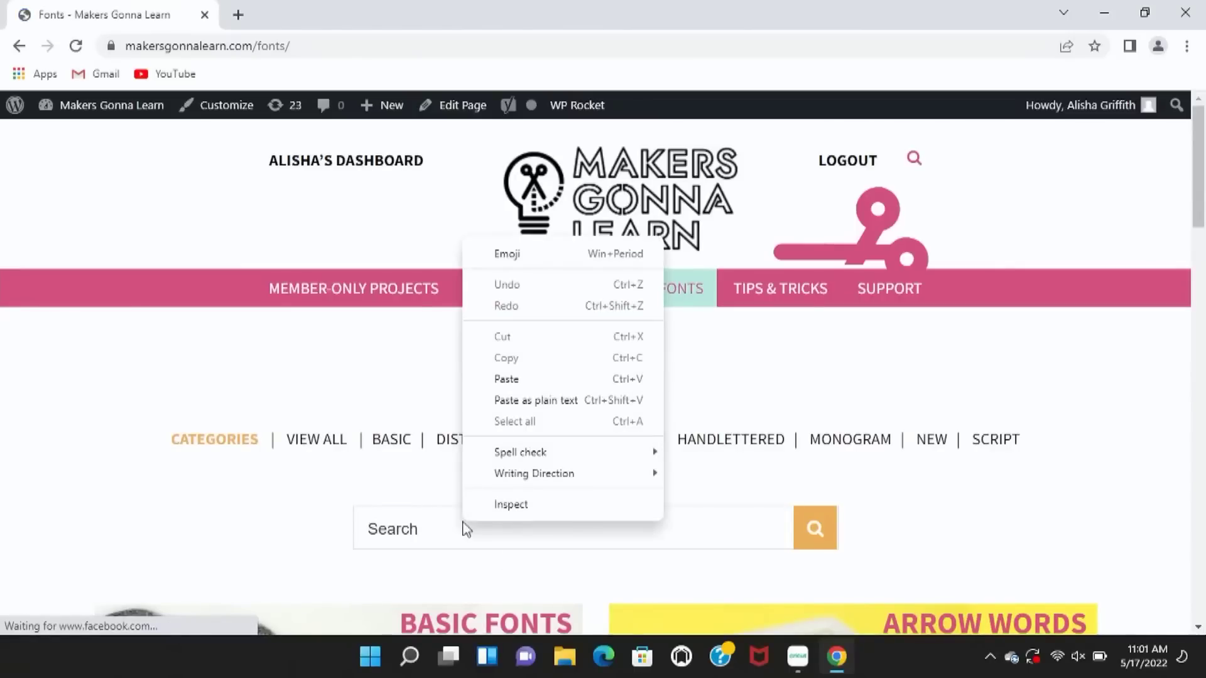
{"action": "mouse_move", "coordinate": [534, 473]}
{"action": "left_click", "coordinate": [723, 522]}
{"action": "type", "text": "ds"}
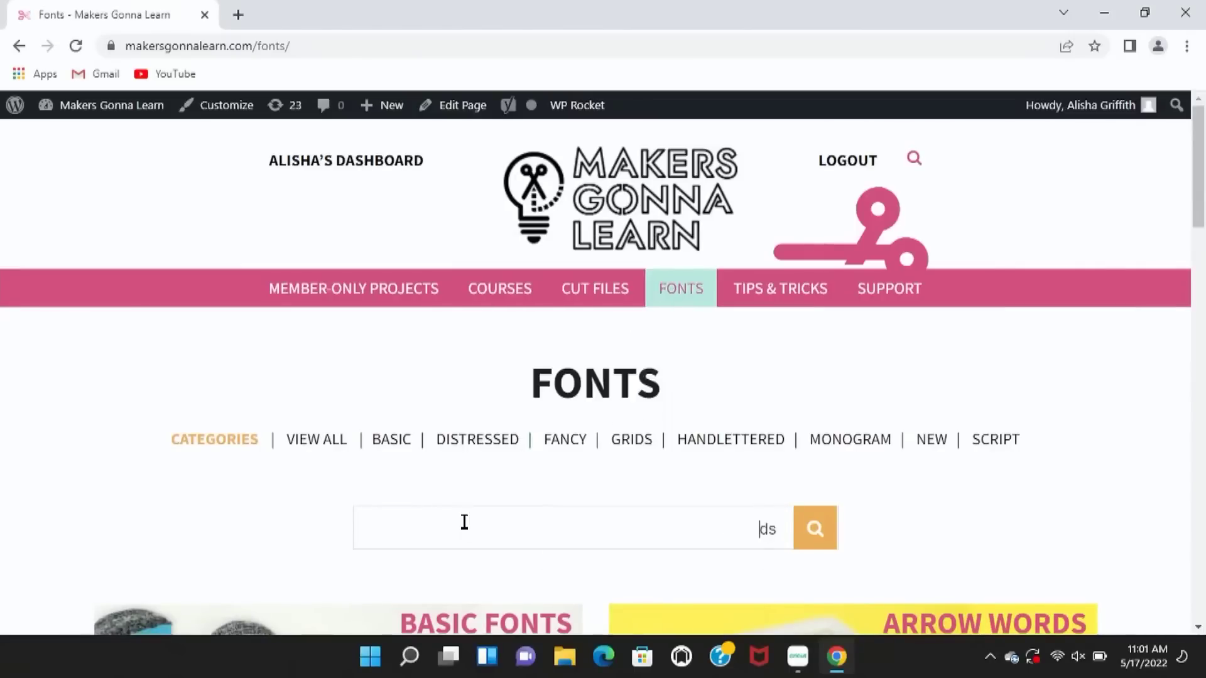
{"action": "key", "text": "Return"}
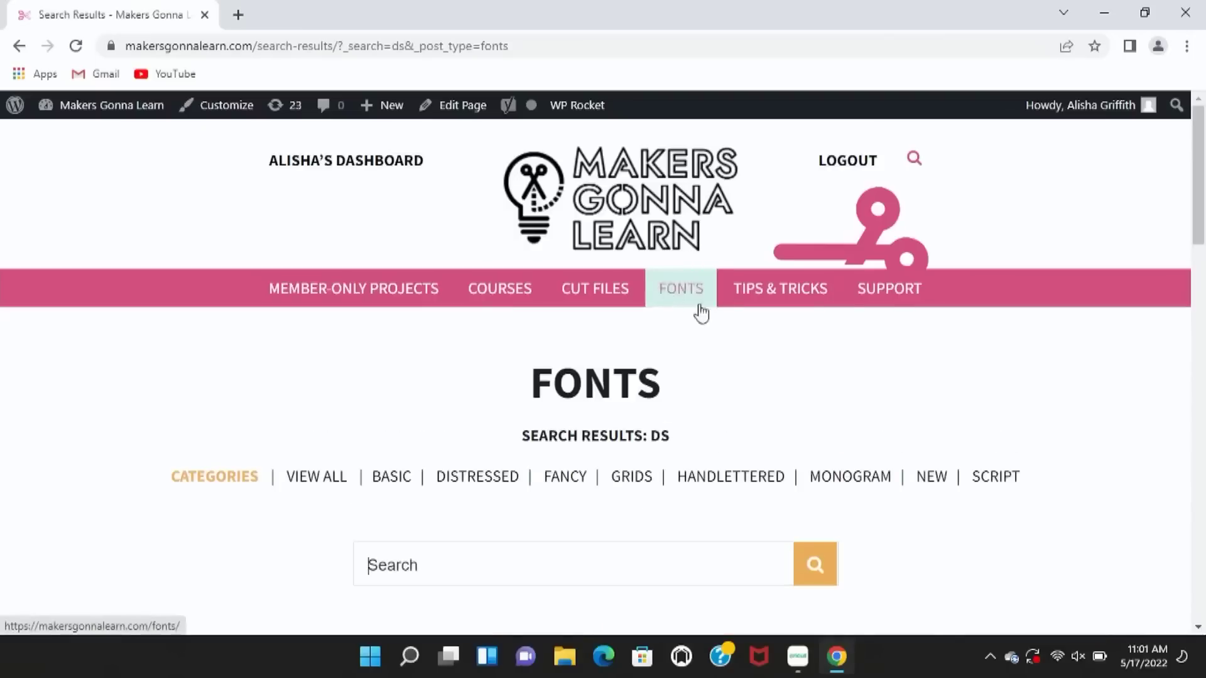
- Search the website's fonts for "arrow words"
{"action": "type", "text": "arrow words"}
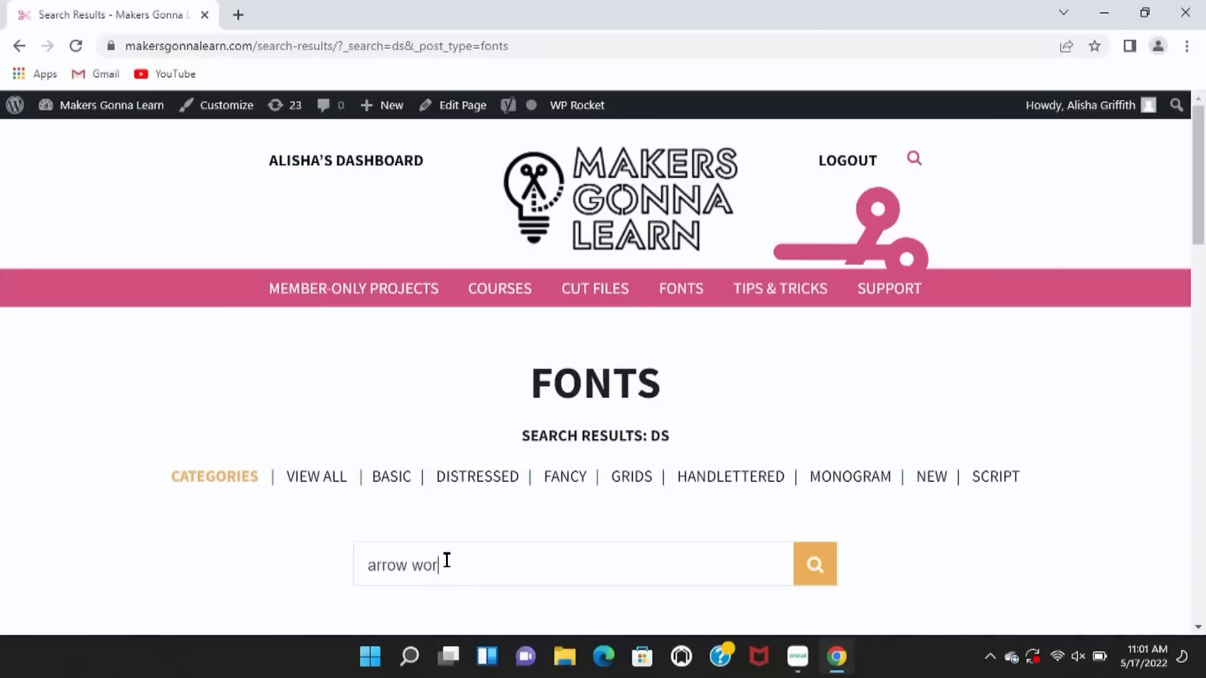
{"action": "left_click", "coordinate": [809, 575]}
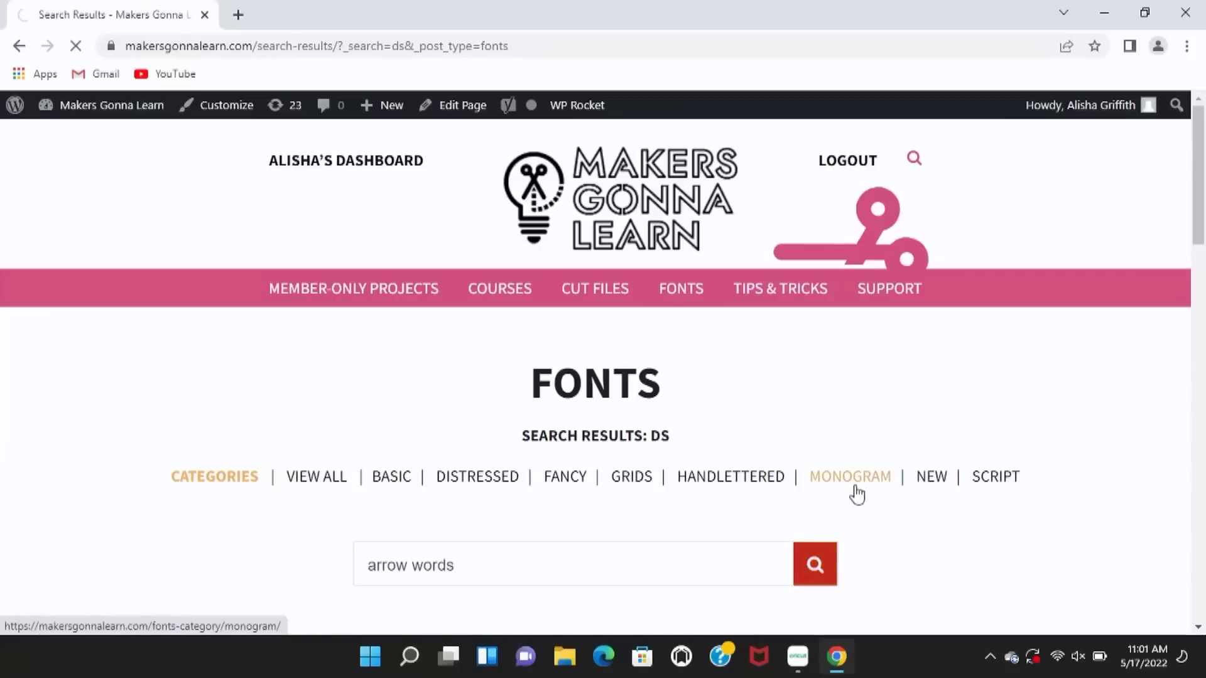
{"action": "scroll", "coordinate": [892, 526], "scroll_direction": "down", "scroll_amount": 5}
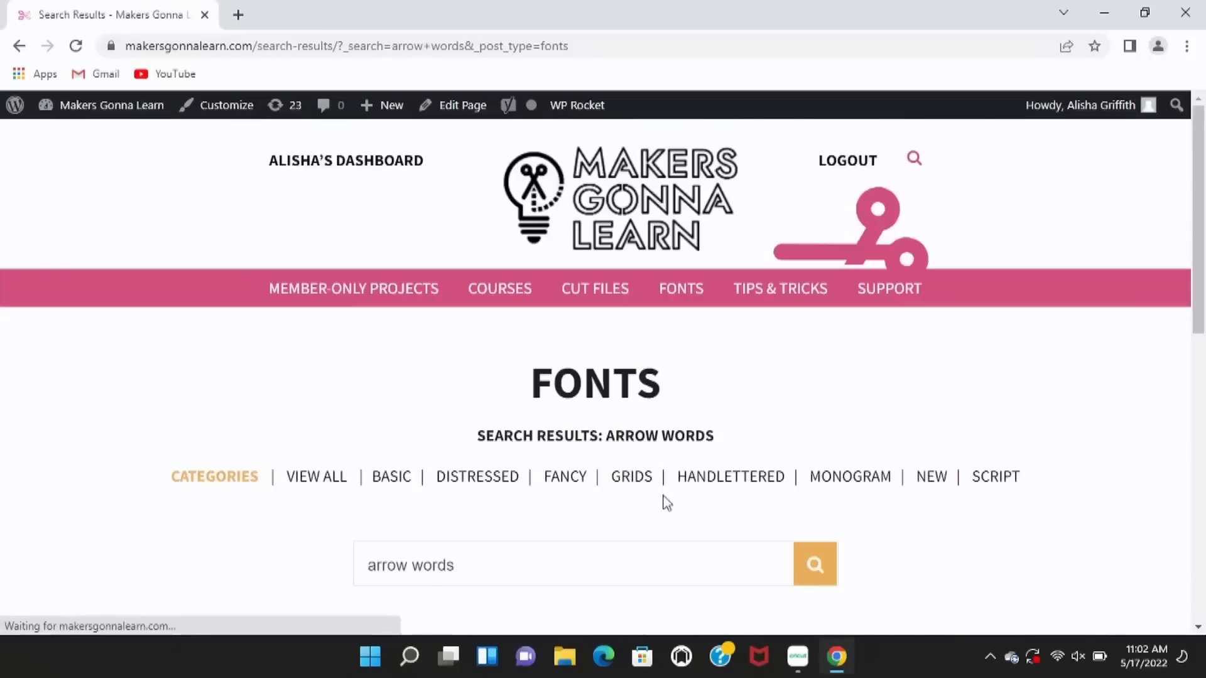
{"action": "scroll", "coordinate": [665, 501], "scroll_direction": "down", "scroll_amount": 5}
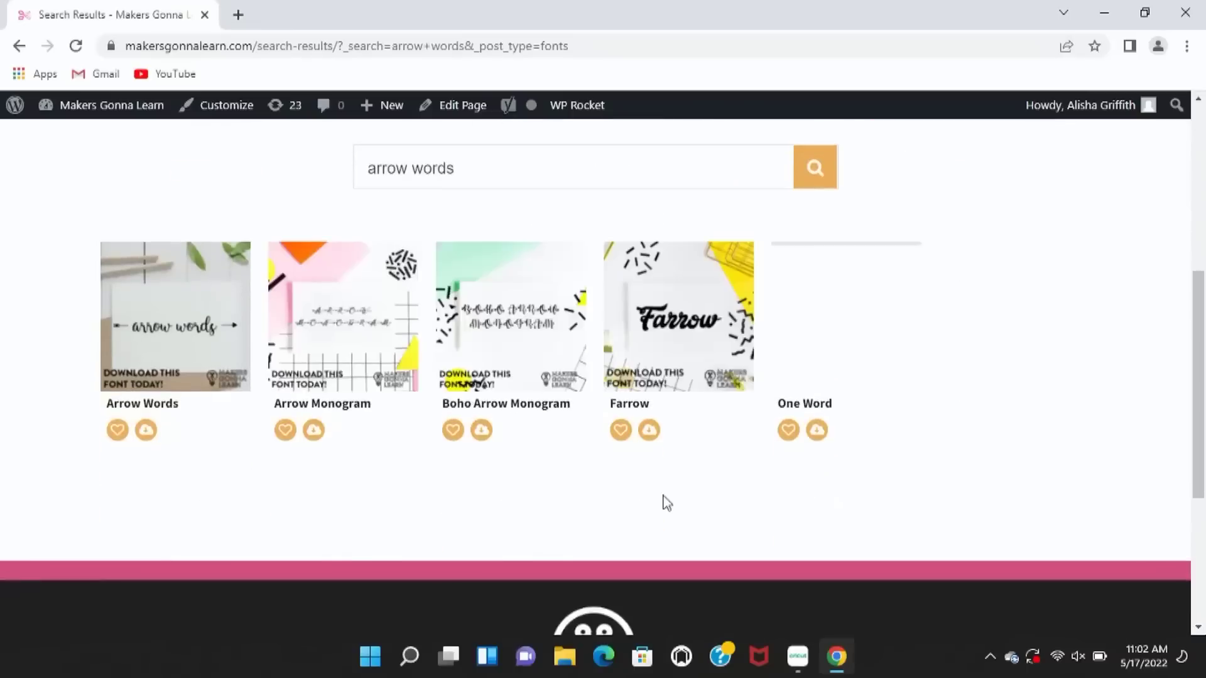
- Download the Arrow Words font and install its OpenType font file from Arrow-Words.zip
{"action": "left_click", "coordinate": [150, 440]}
{"action": "left_click", "coordinate": [102, 609]}
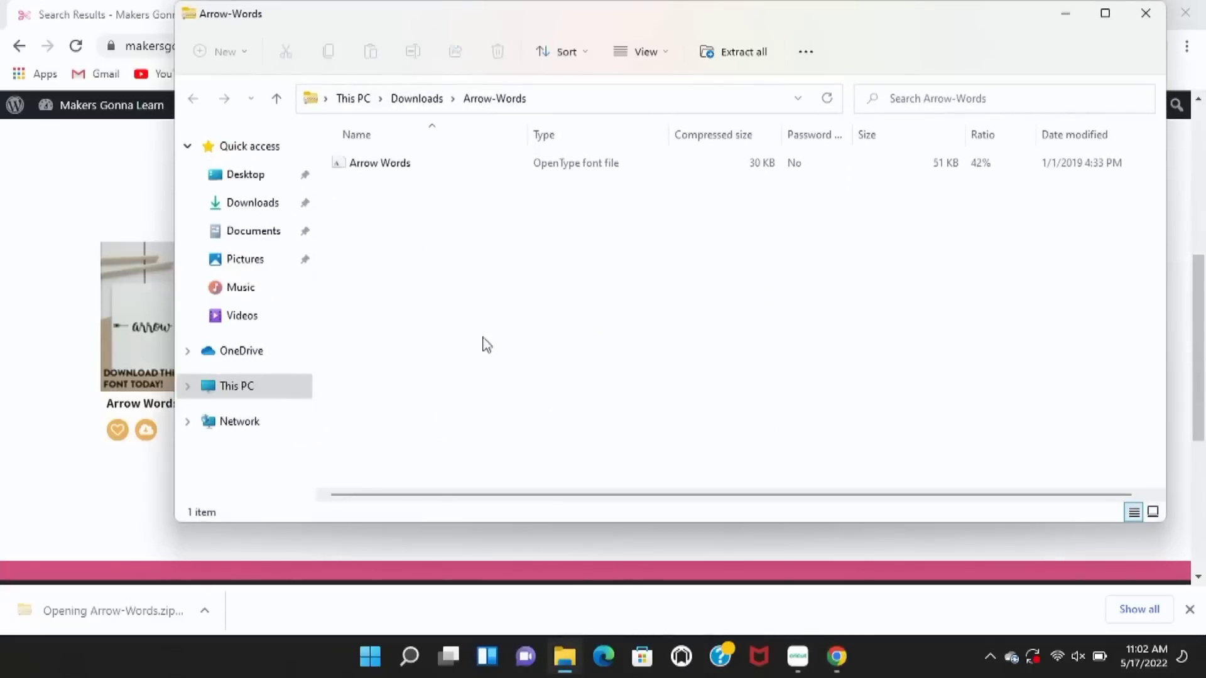
{"action": "left_click", "coordinate": [394, 166]}
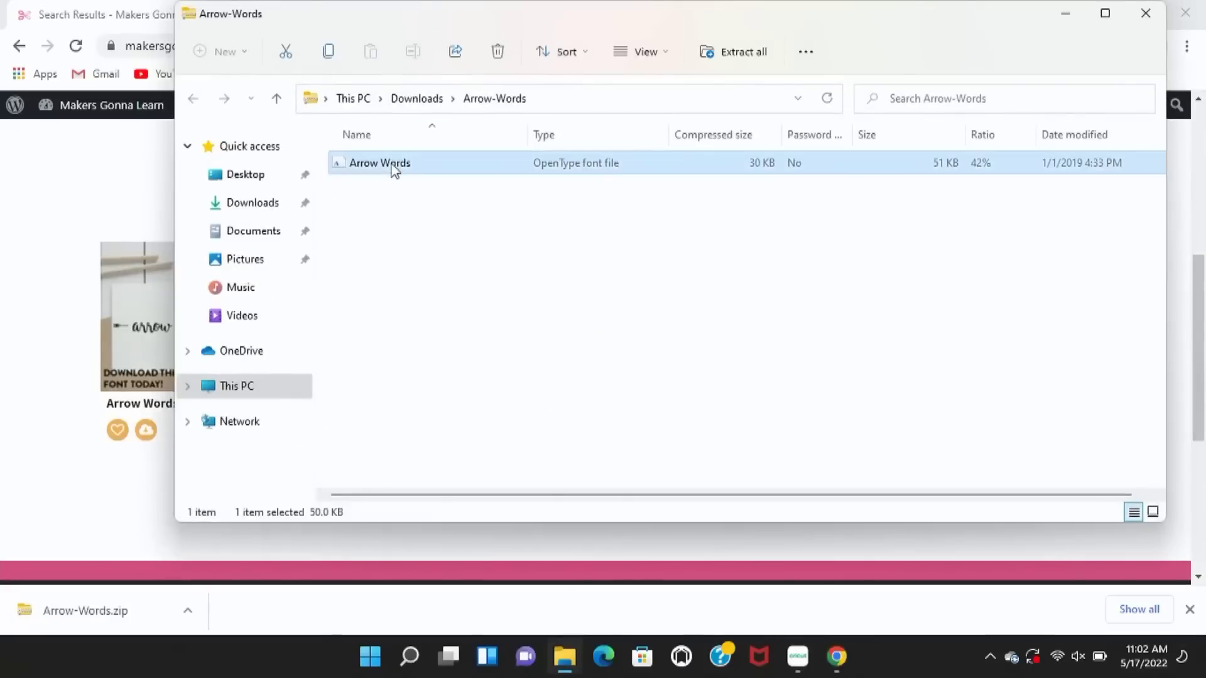
{"action": "double_click", "coordinate": [394, 168]}
{"action": "left_click", "coordinate": [147, 116]}
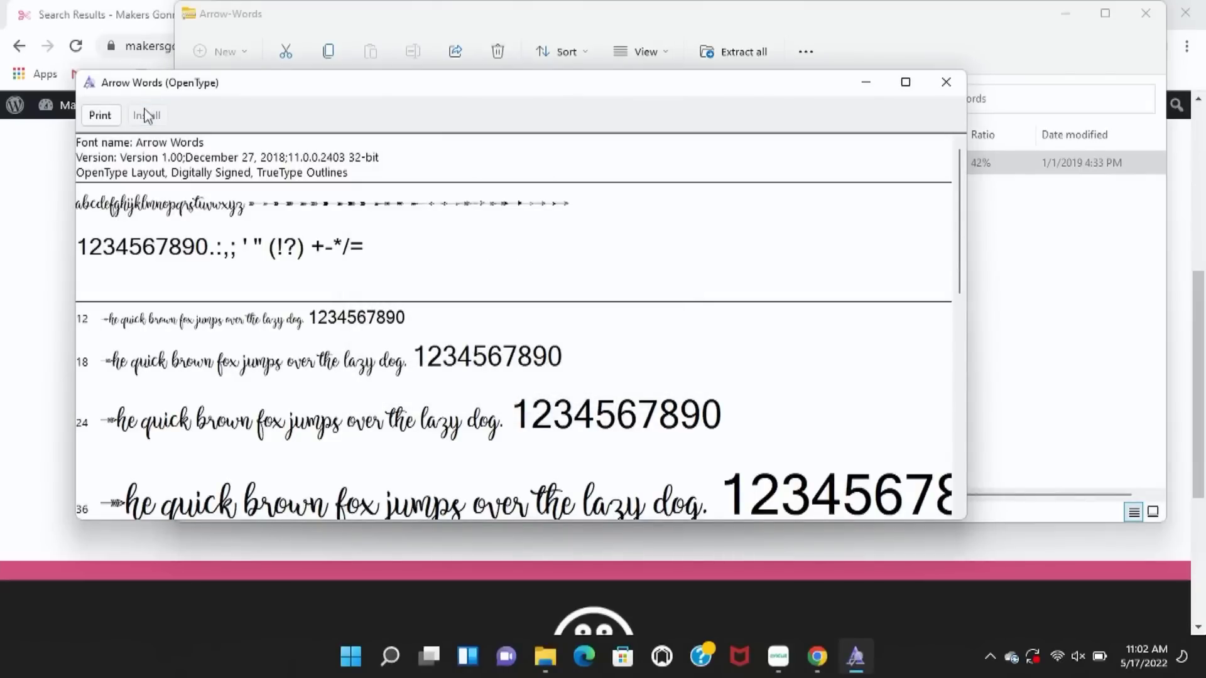
- Launch Character Map through a system search for "character map"
{"action": "left_click", "coordinate": [392, 664]}
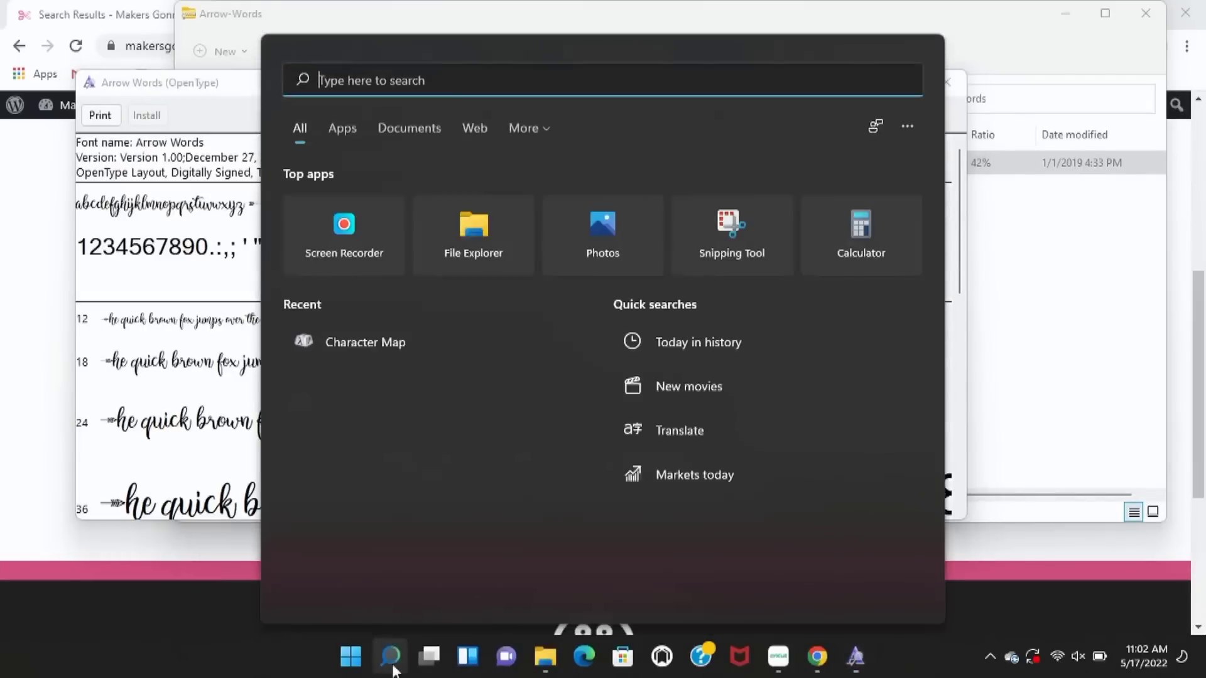
{"action": "type", "text": "ch"}
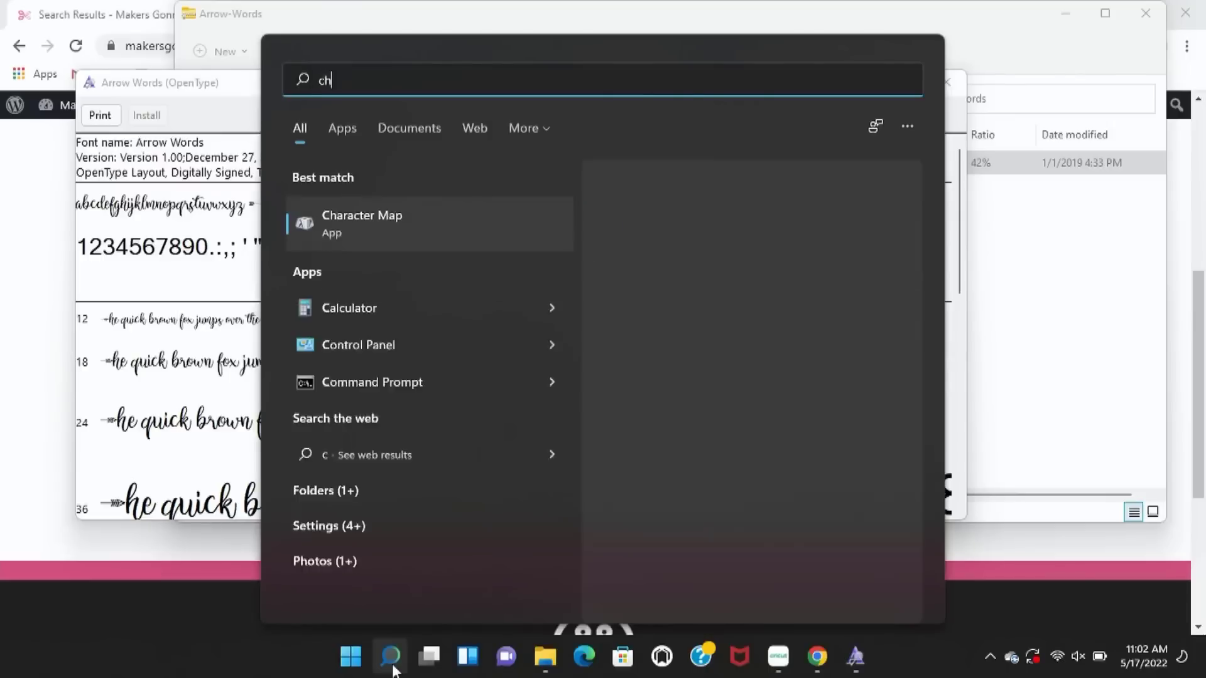
{"action": "type", "text": "aracter map"}
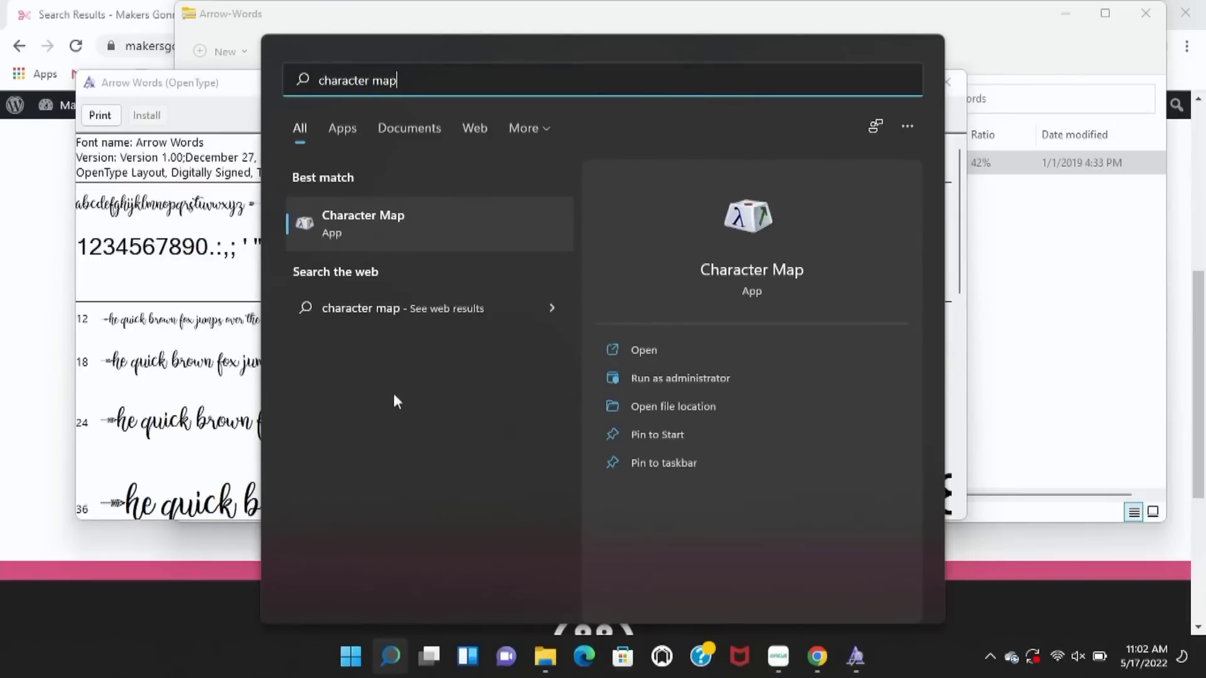
{"action": "left_click", "coordinate": [395, 219]}
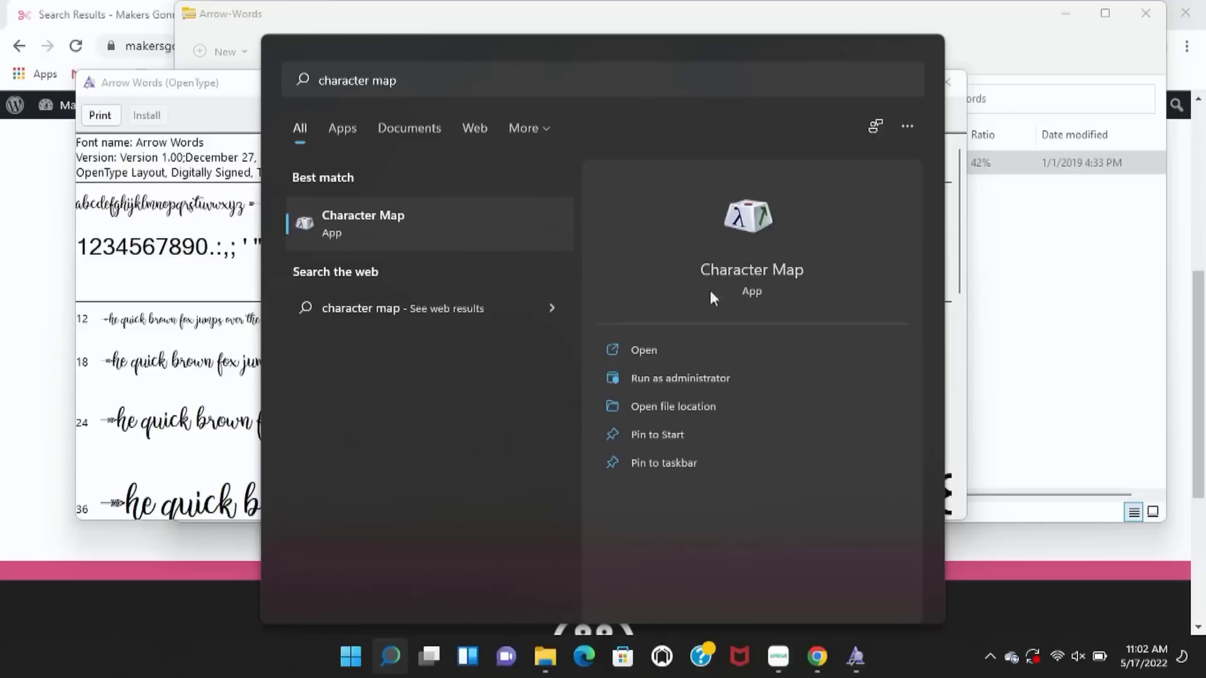
{"action": "left_click", "coordinate": [619, 346]}
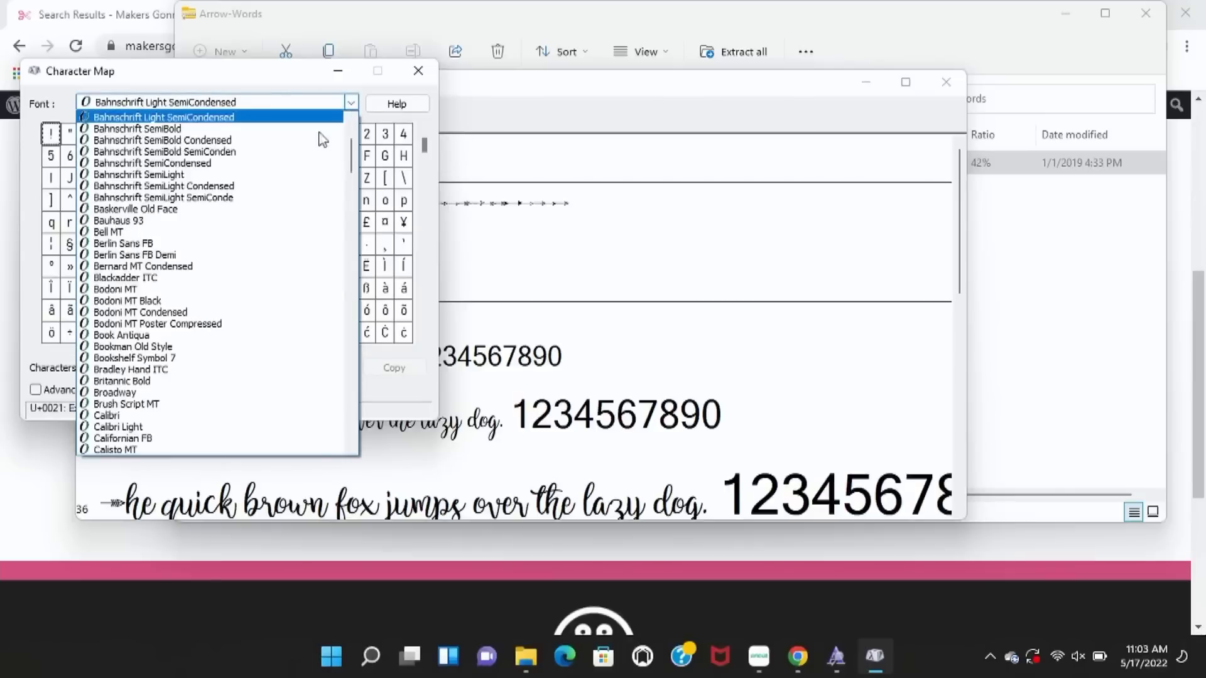
- Set the Character Map font to Arrow Words and select one of its arrow glyphs
{"action": "scroll", "coordinate": [288, 189], "scroll_direction": "up", "scroll_amount": 5}
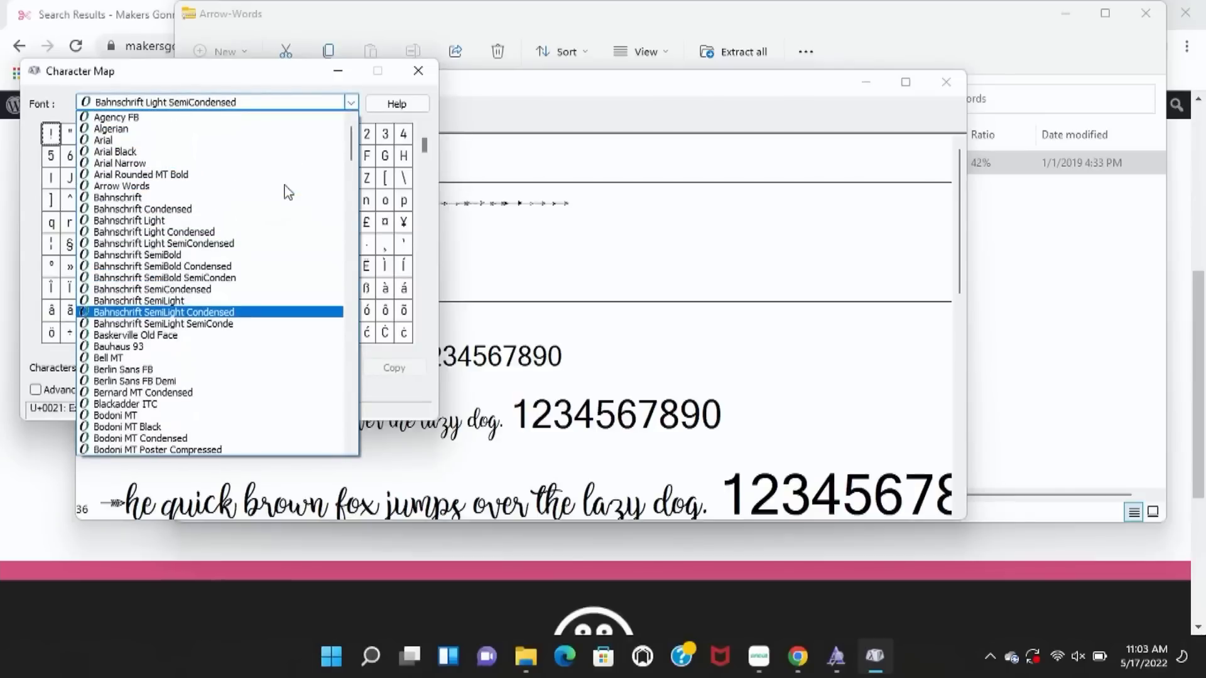
{"action": "left_click", "coordinate": [219, 187]}
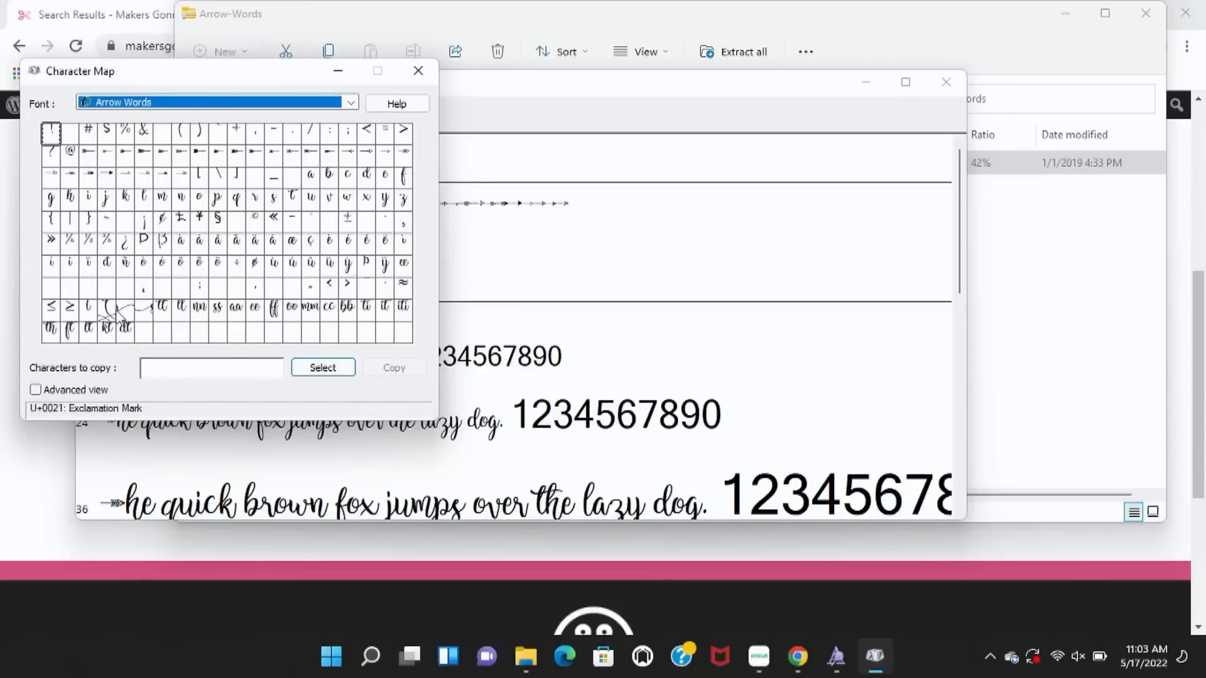
{"action": "left_click", "coordinate": [110, 177]}
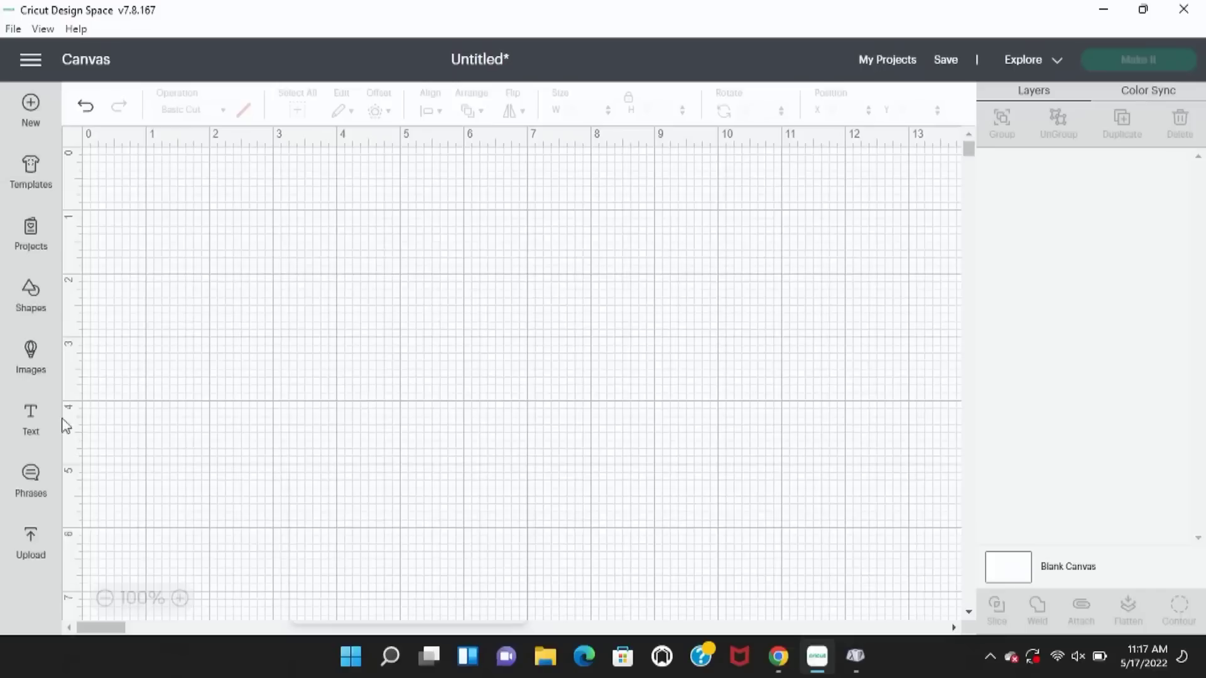
- In Cricut Design Space, add the text "be brave" in the Arrow Words font
{"action": "left_click", "coordinate": [32, 427]}
{"action": "type", "text": "be"}
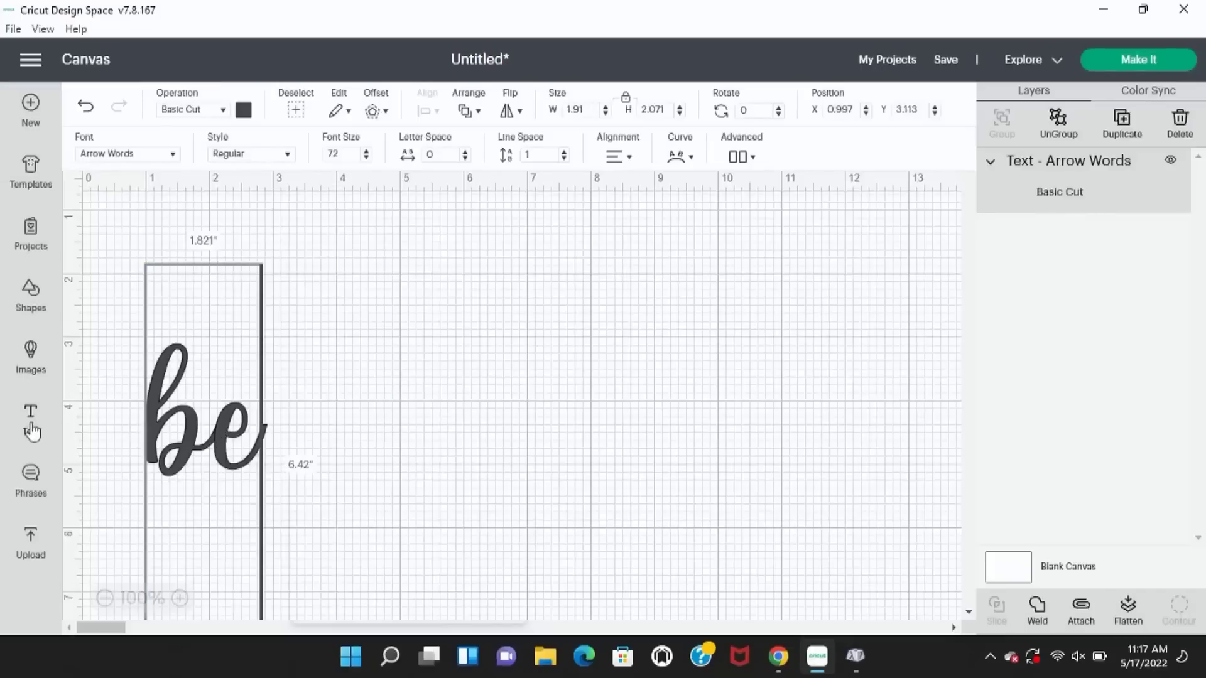
{"action": "type", "text": " bravew"}
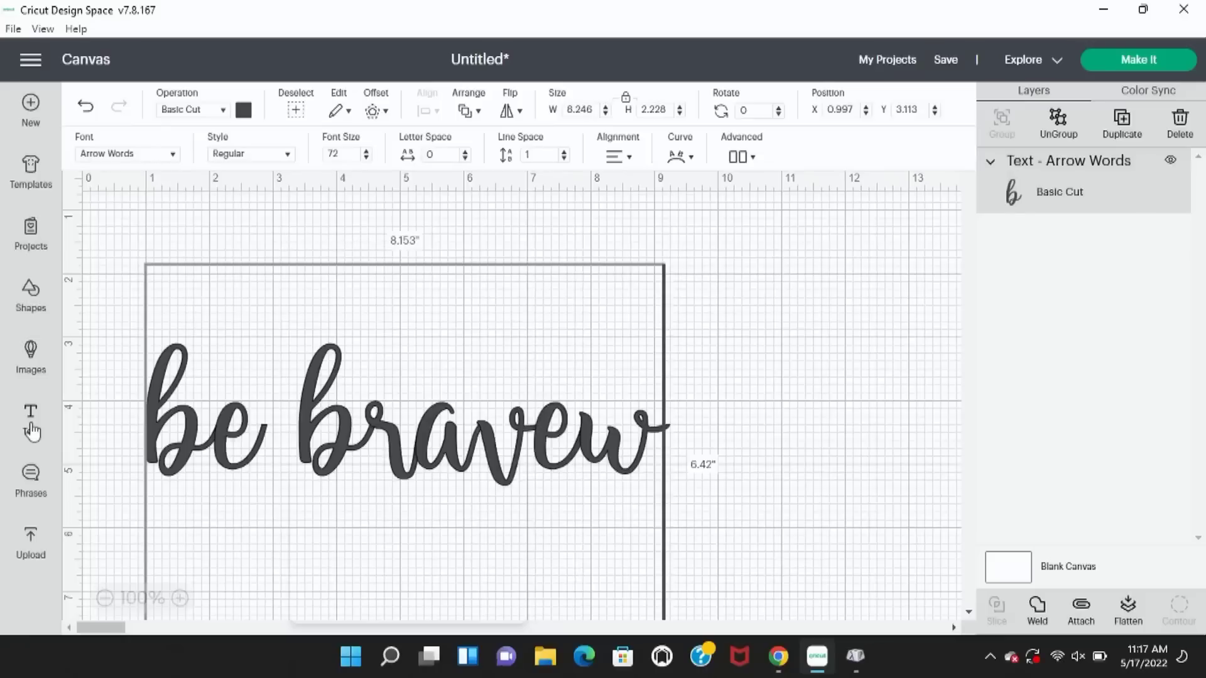
{"action": "key", "text": "BackSpace"}
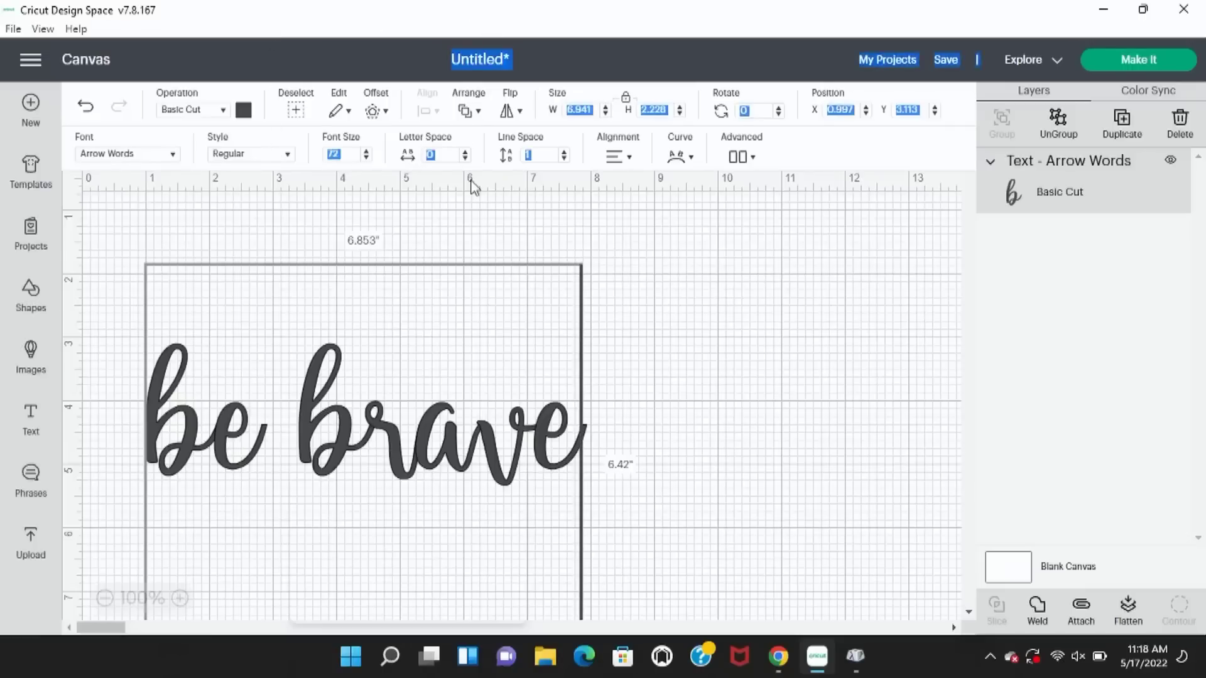
- In Character Map, clear the characters to copy and copy the arrow-tail glyph assigned to Latin Capital Letter D
{"action": "left_click_drag", "start_coordinate": [910, 19], "coordinate": [889, 281]}
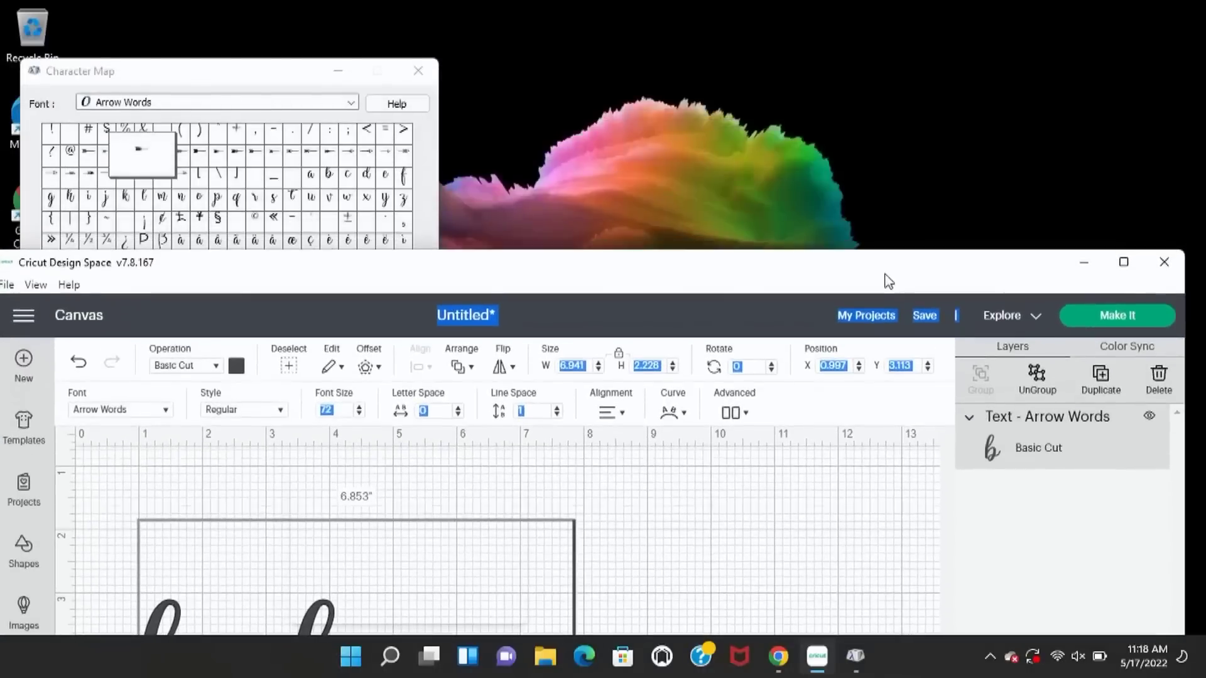
{"action": "left_click", "coordinate": [230, 91]}
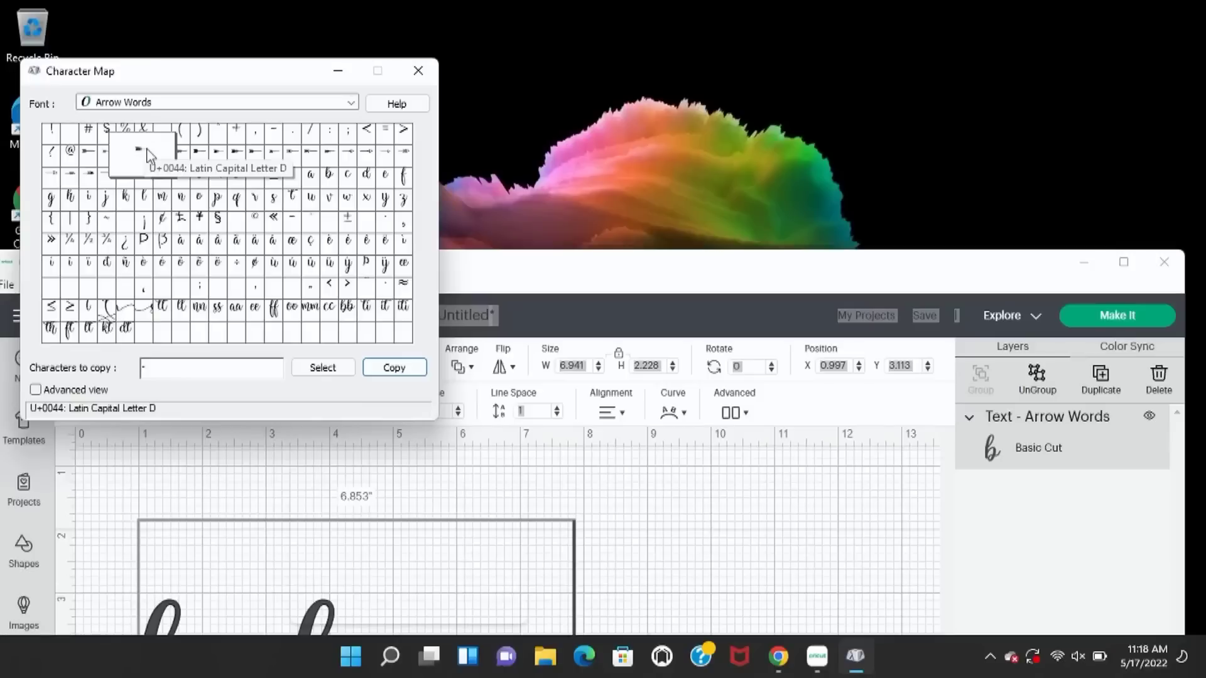
{"action": "left_click", "coordinate": [144, 306]}
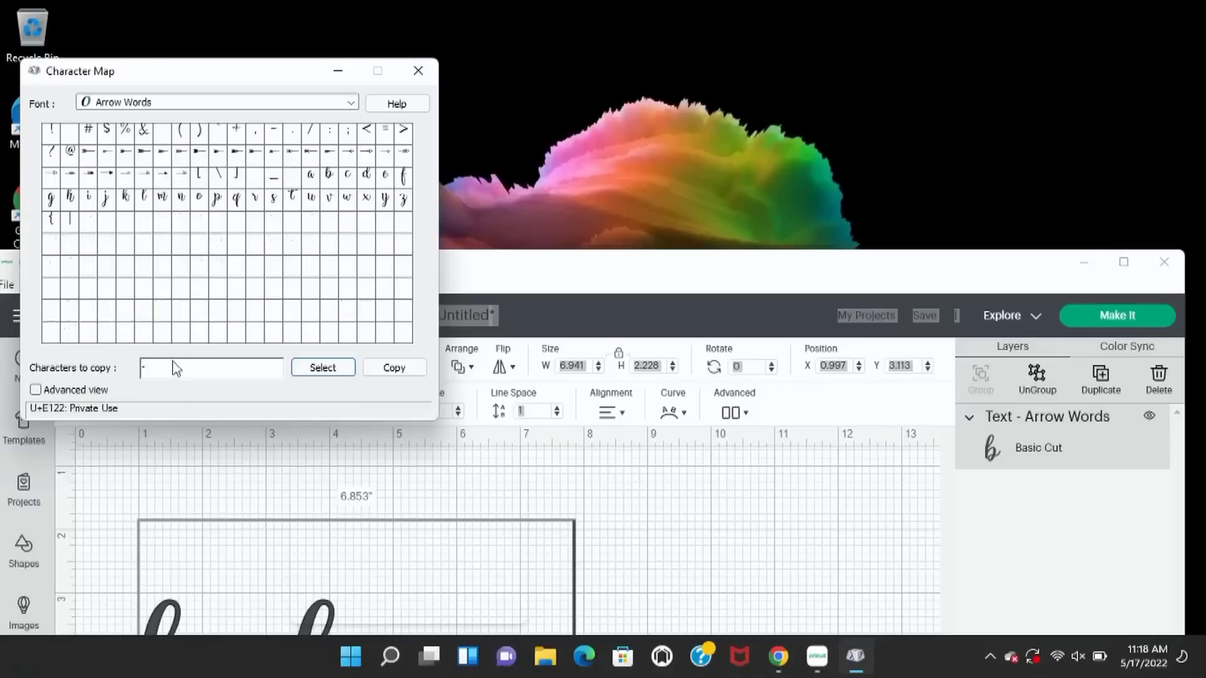
{"action": "left_click_drag", "start_coordinate": [161, 371], "coordinate": [120, 361]}
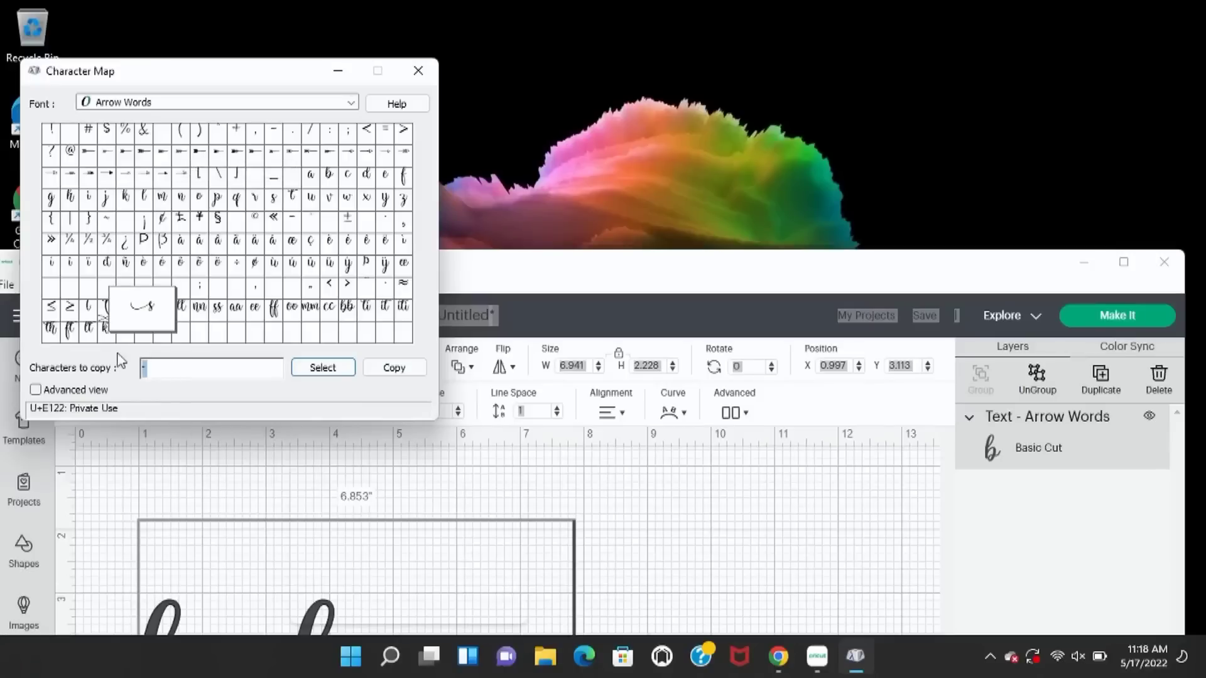
{"action": "key", "text": "BackSpace"}
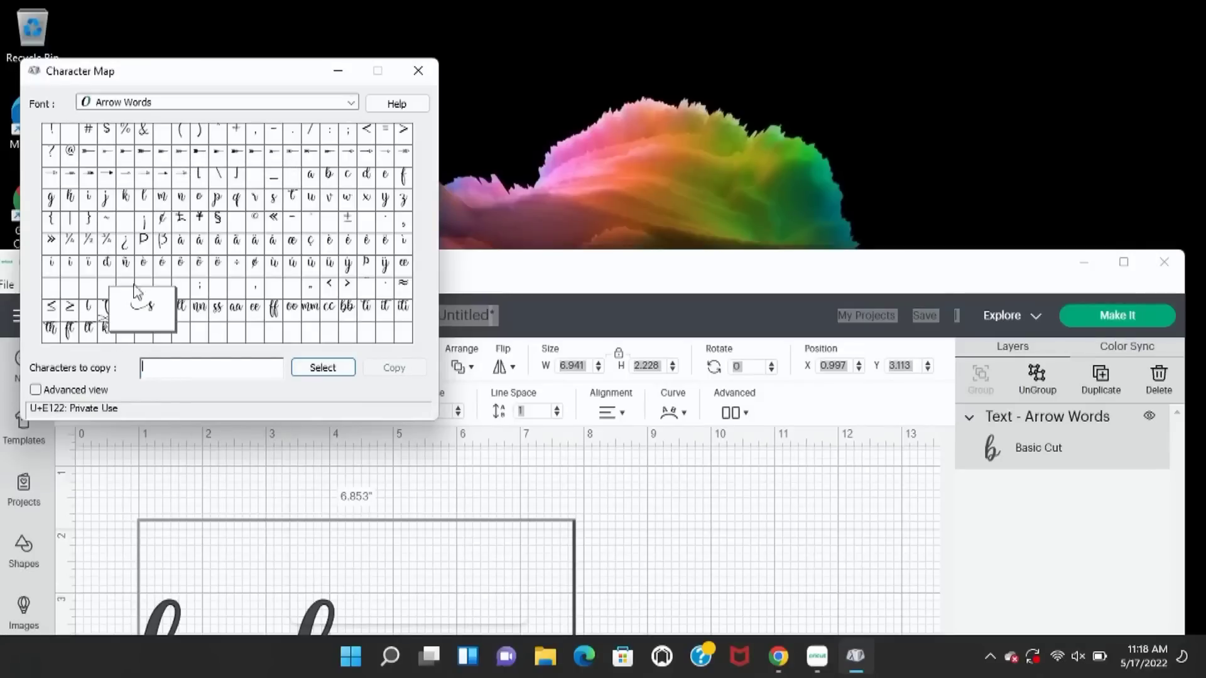
{"action": "left_click", "coordinate": [142, 160]}
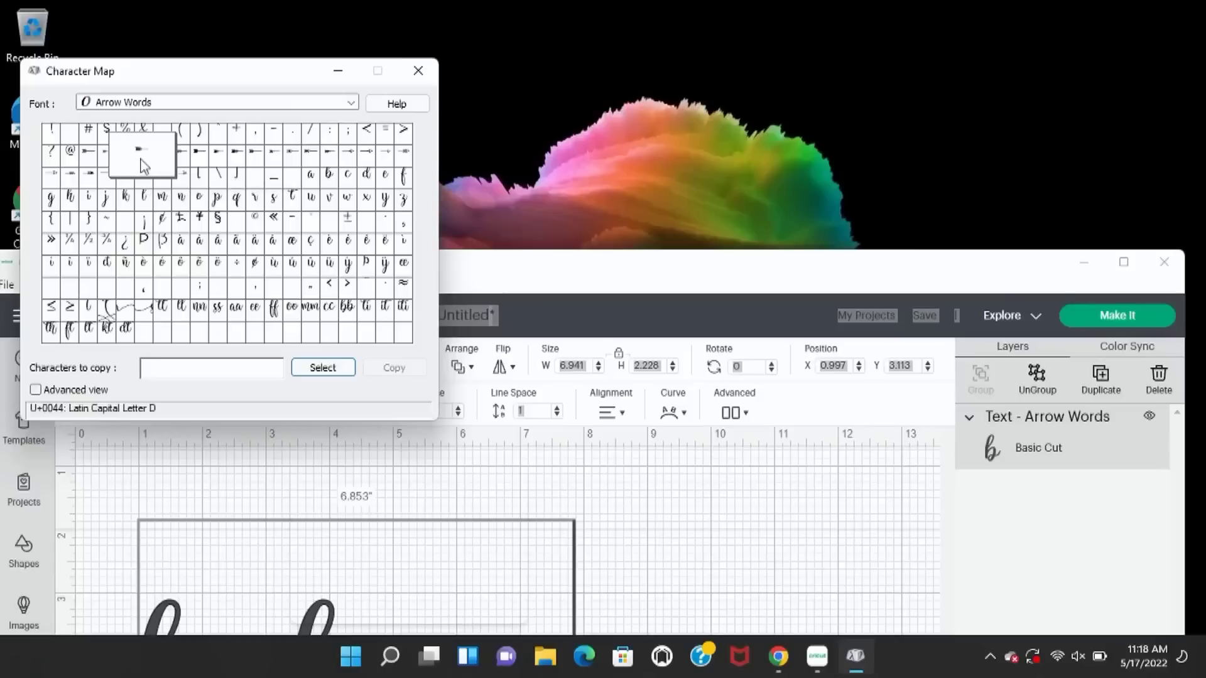
{"action": "left_click", "coordinate": [350, 370]}
{"action": "left_click", "coordinate": [380, 370]}
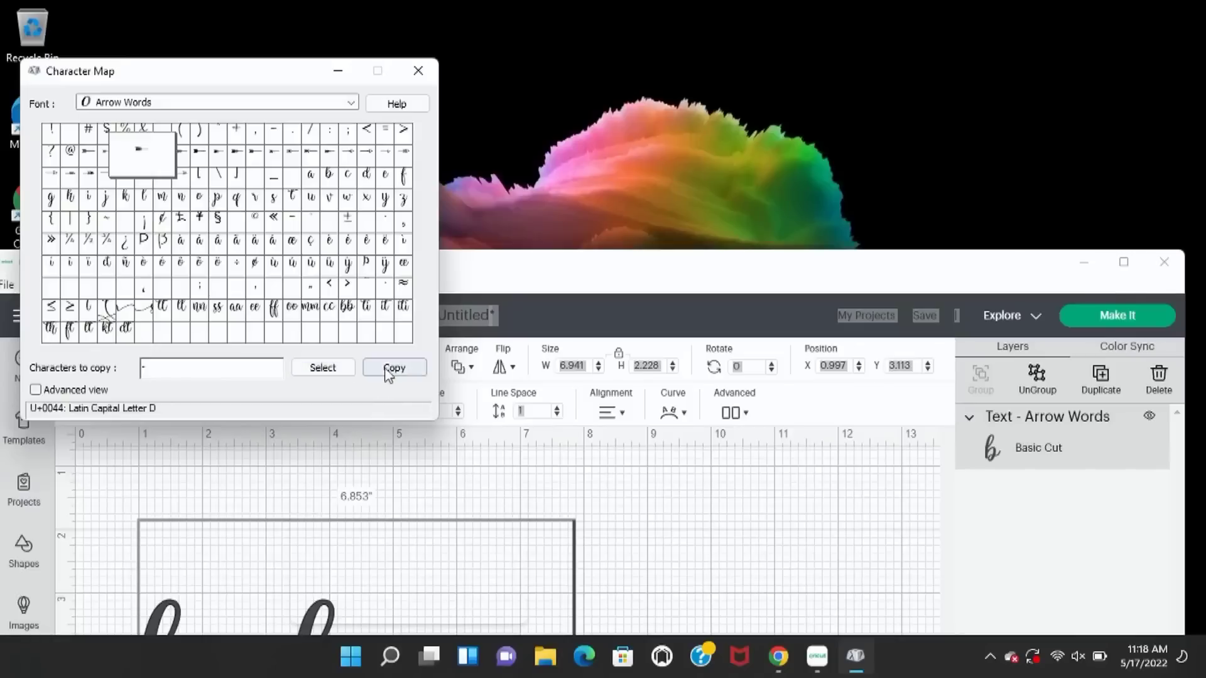
- In Cricut Design Space, paste the copied arrow-tail glyph in front of "be brave"
{"action": "left_click_drag", "start_coordinate": [657, 274], "coordinate": [702, 34]}
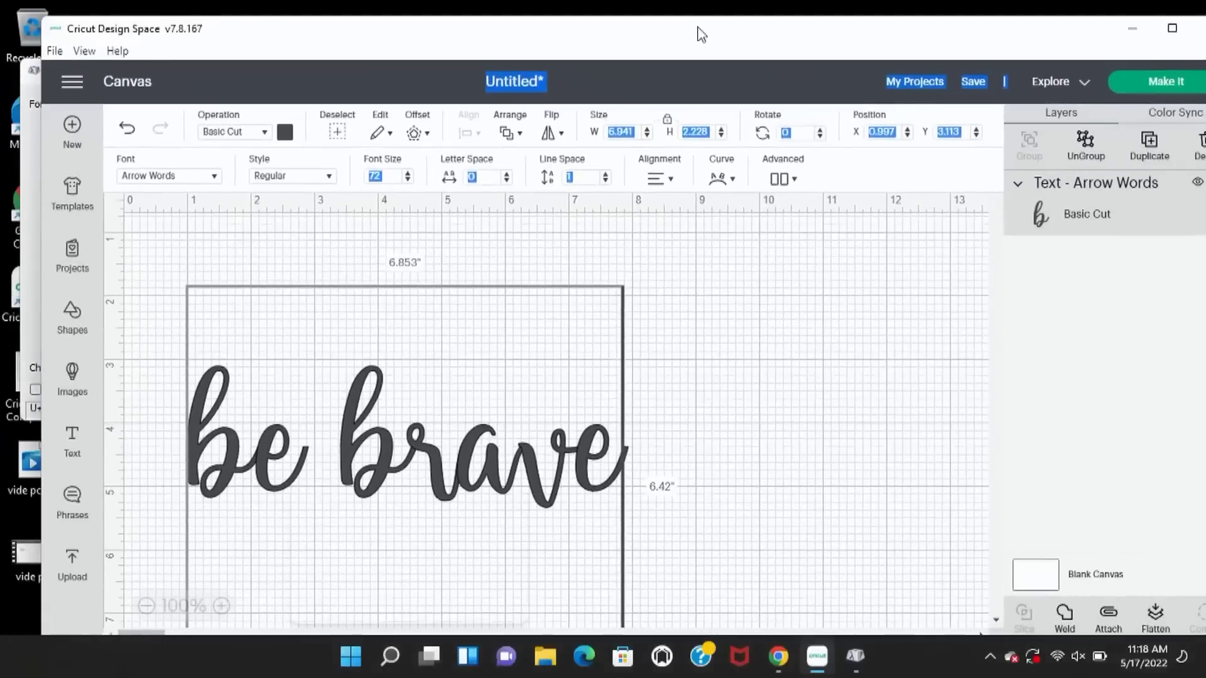
{"action": "left_click", "coordinate": [194, 415]}
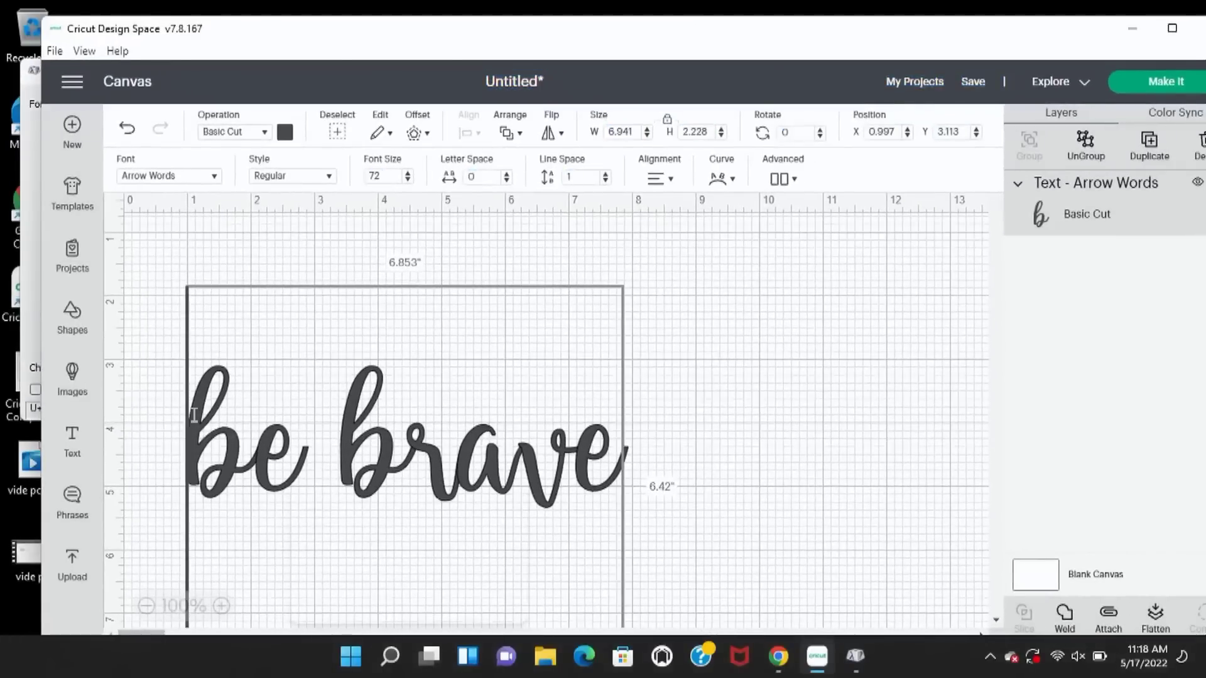
{"action": "left_click", "coordinate": [384, 134]}
{"action": "left_click", "coordinate": [400, 202]}
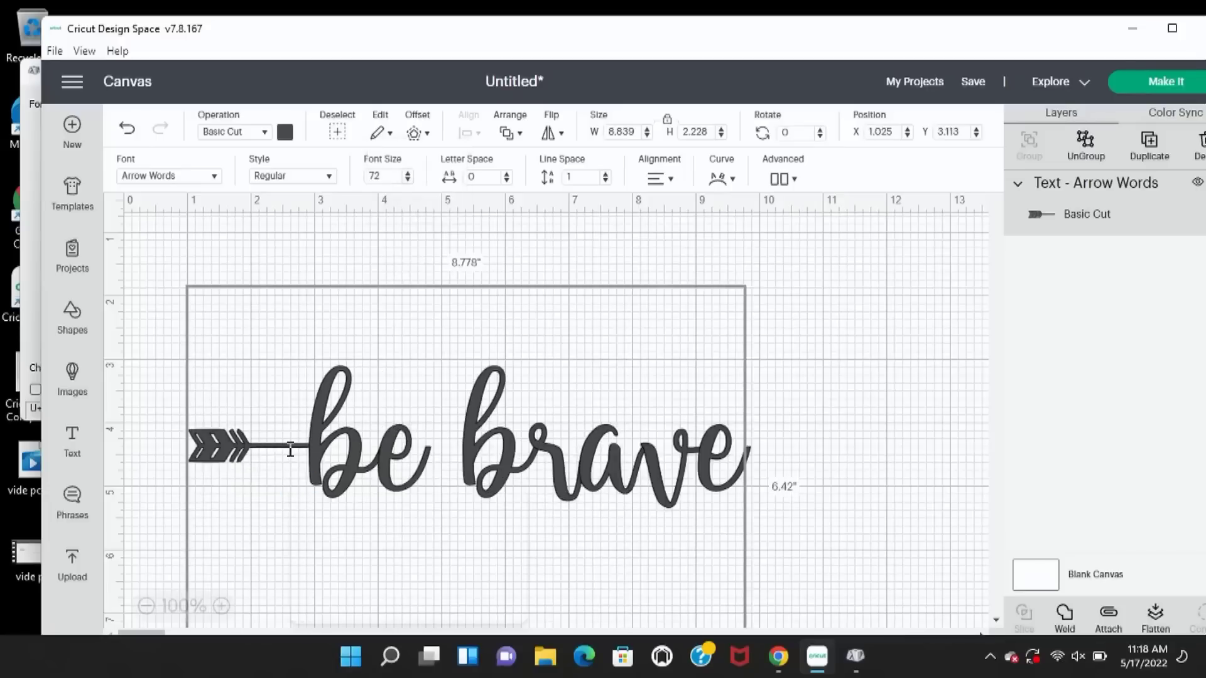
- Place the text cursor after "brave", and in Character Map add the Latin Capital Letter S arrowhead glyph and copy the characters
{"action": "left_click", "coordinate": [738, 463]}
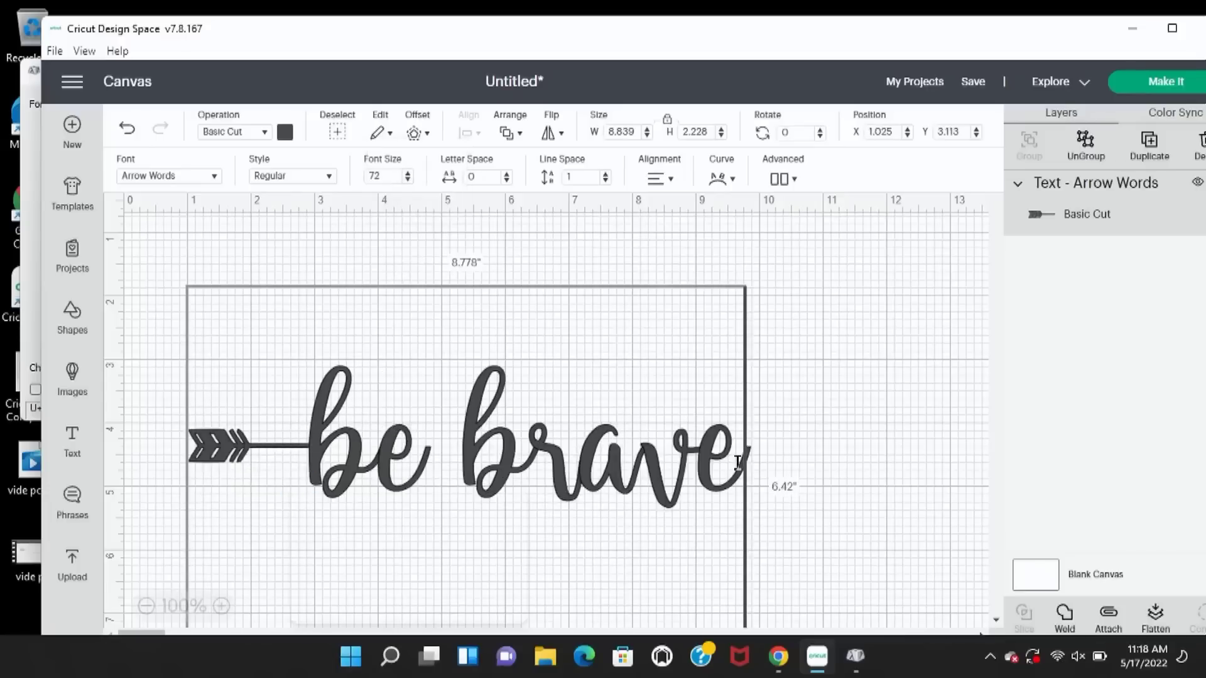
{"action": "left_click_drag", "start_coordinate": [559, 34], "coordinate": [495, 182]}
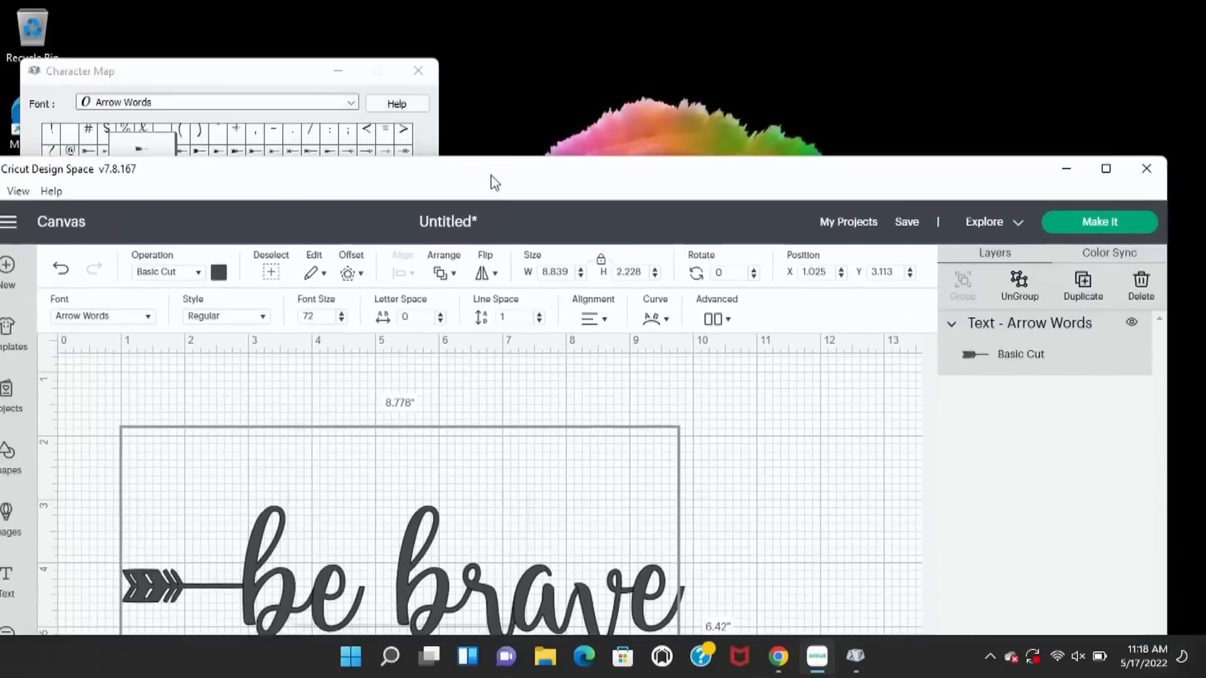
{"action": "left_click", "coordinate": [258, 73]}
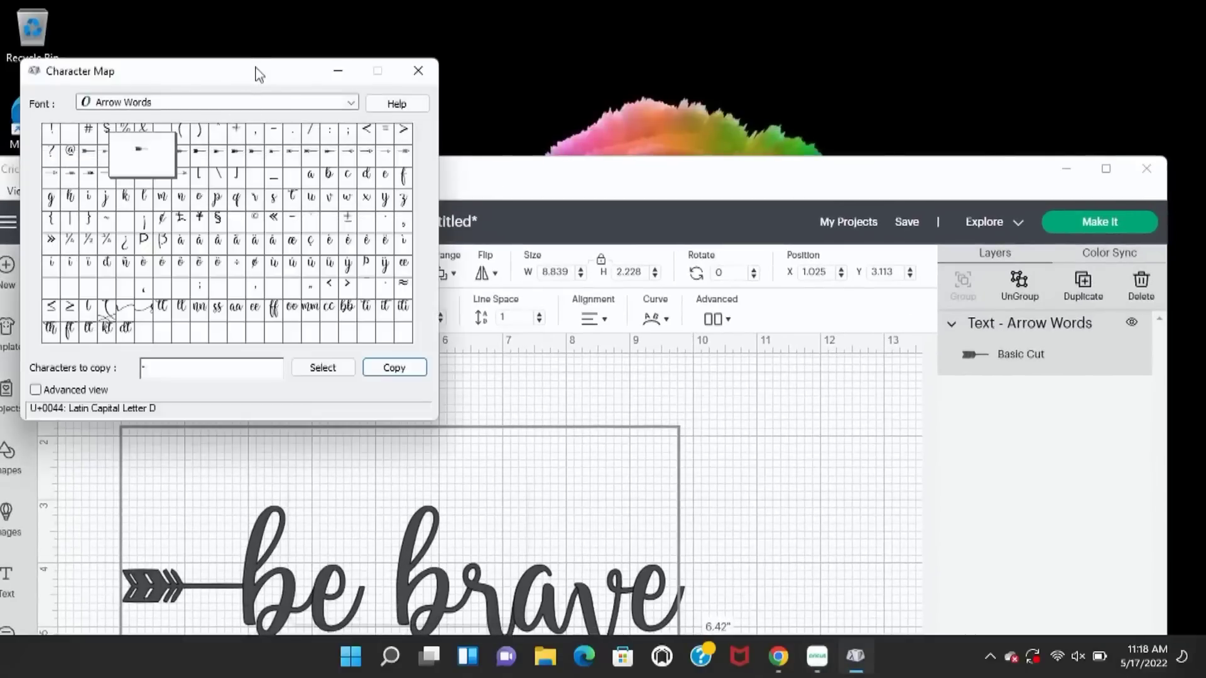
{"action": "left_click", "coordinate": [53, 174]}
{"action": "left_click", "coordinate": [334, 369]}
{"action": "left_click", "coordinate": [392, 368]}
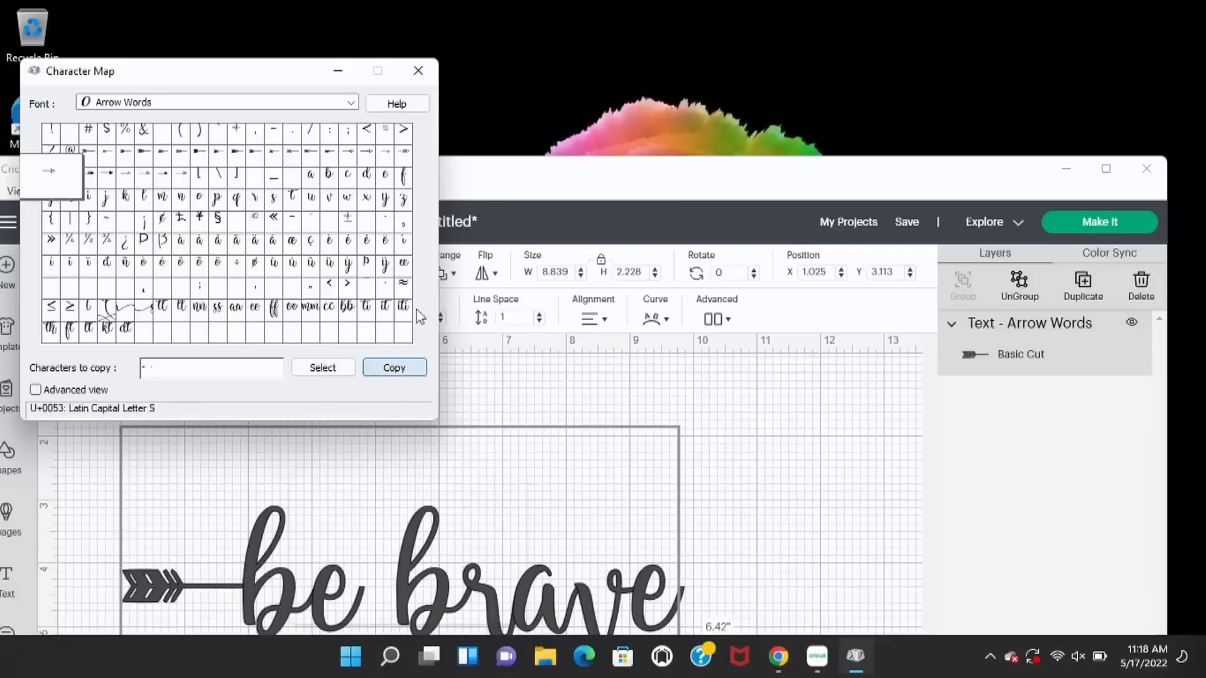
- In Cricut Design Space, paste the copied glyphs after "brave" and delete the extra arrow tail before the arrowhead
{"action": "left_click", "coordinate": [518, 179]}
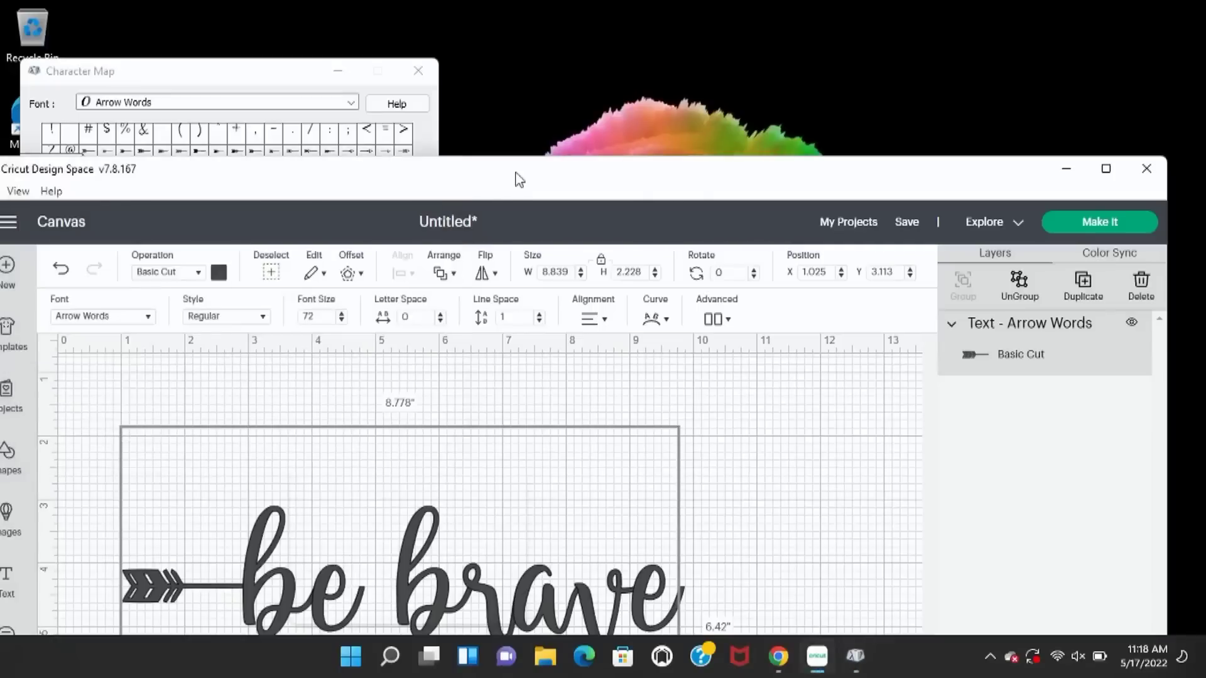
{"action": "left_click", "coordinate": [316, 274]}
{"action": "left_click", "coordinate": [331, 345]}
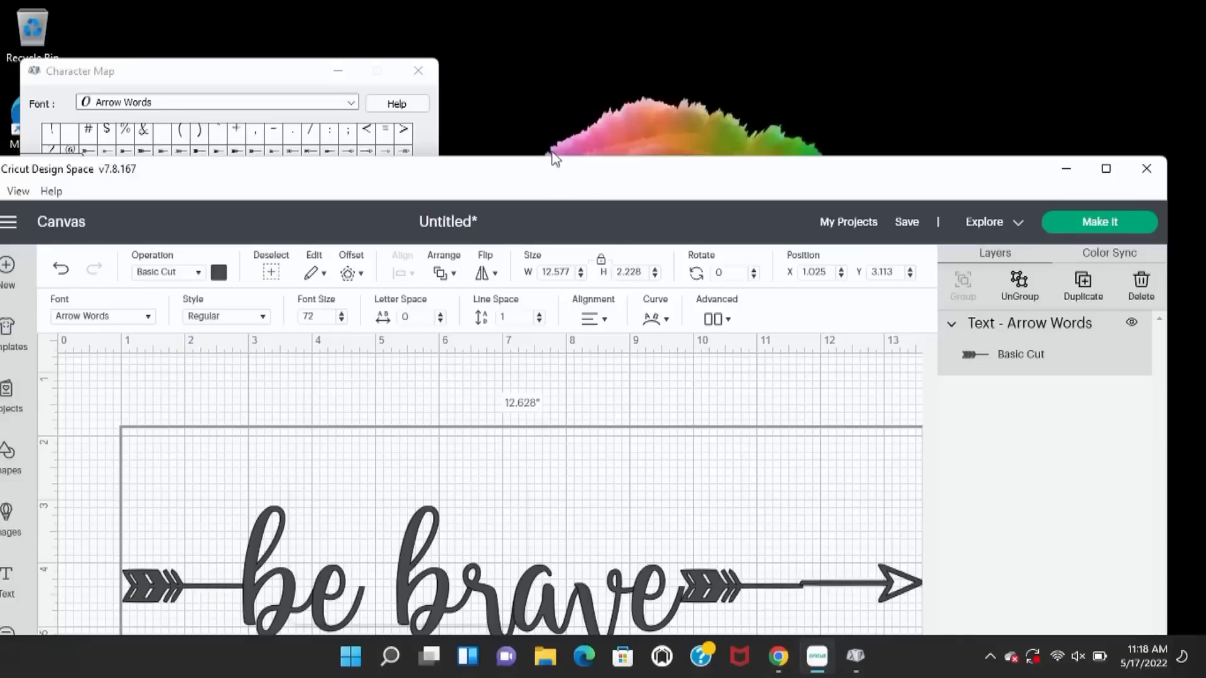
{"action": "left_click_drag", "start_coordinate": [552, 183], "coordinate": [603, 32]}
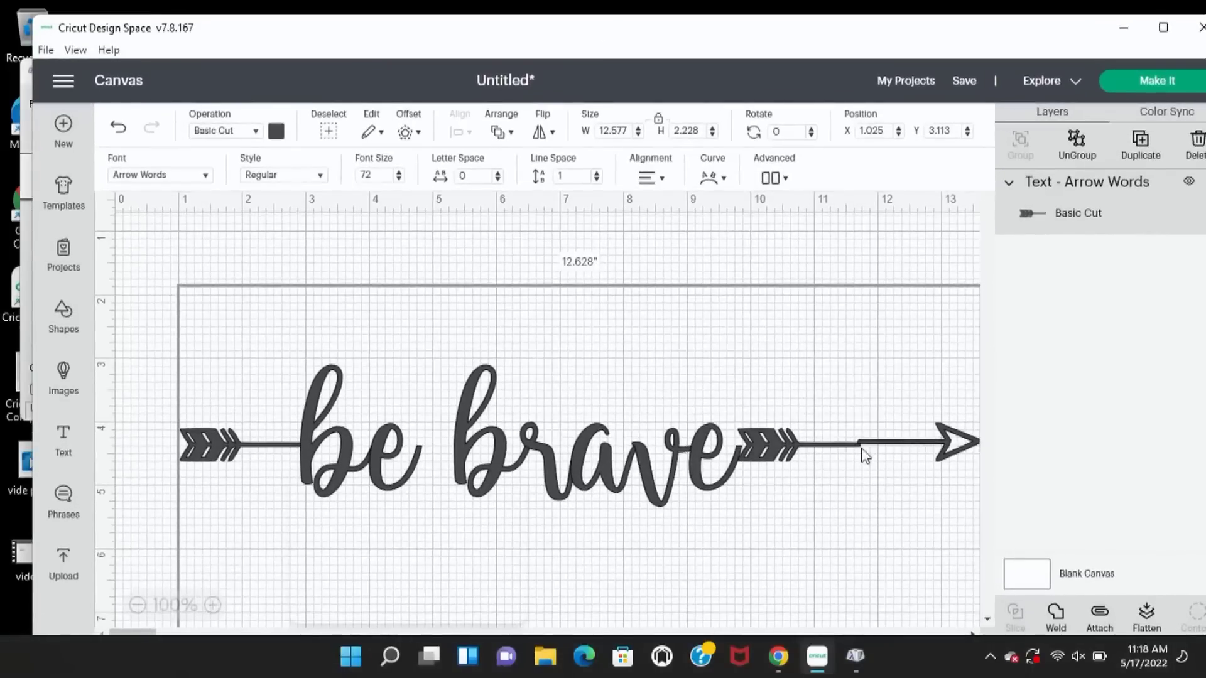
{"action": "double_click", "coordinate": [861, 445]}
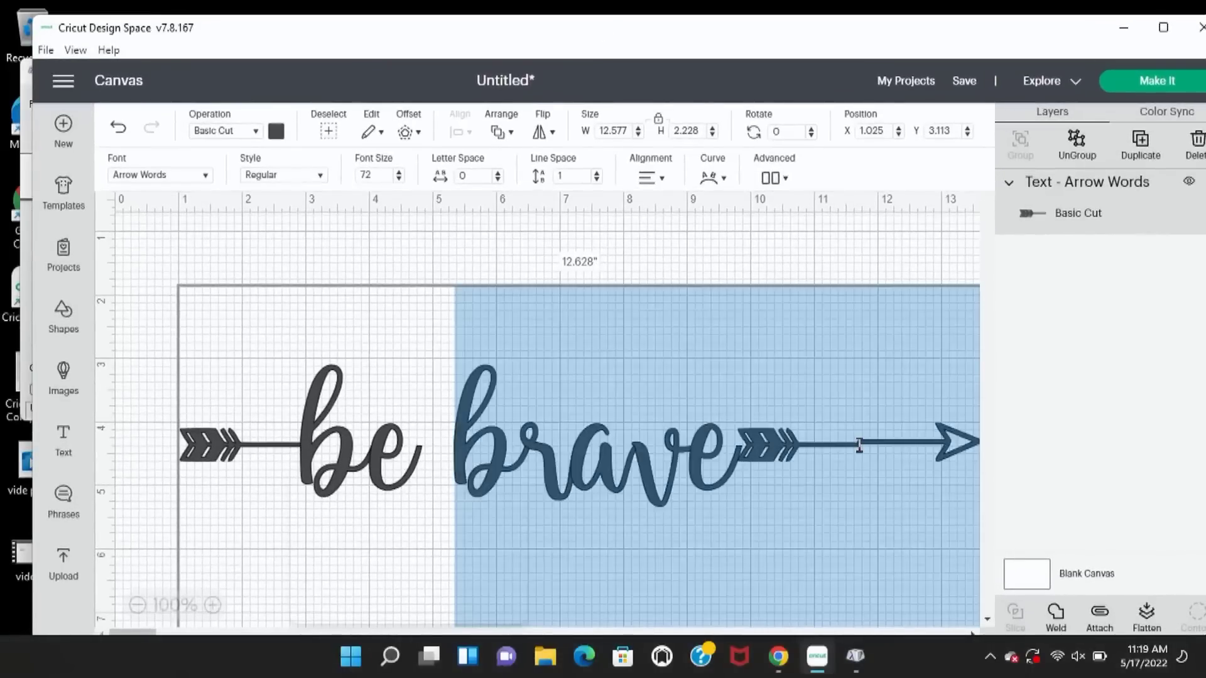
{"action": "left_click", "coordinate": [859, 446]}
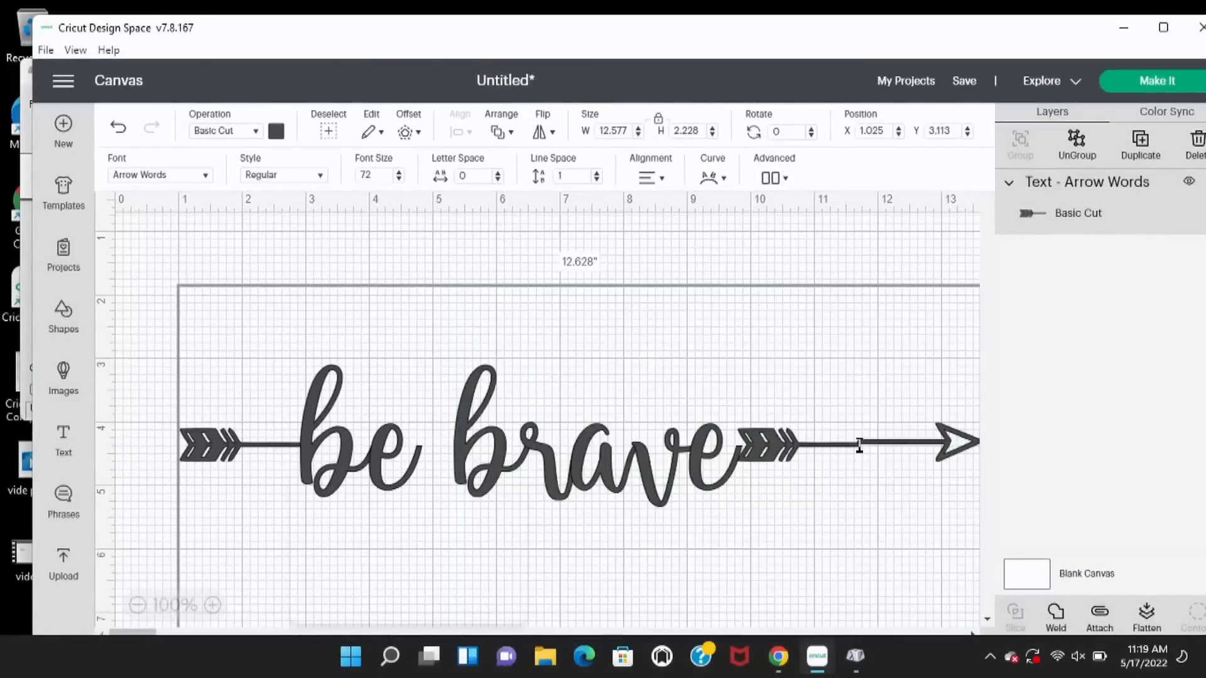
{"action": "key", "text": "BackSpace"}
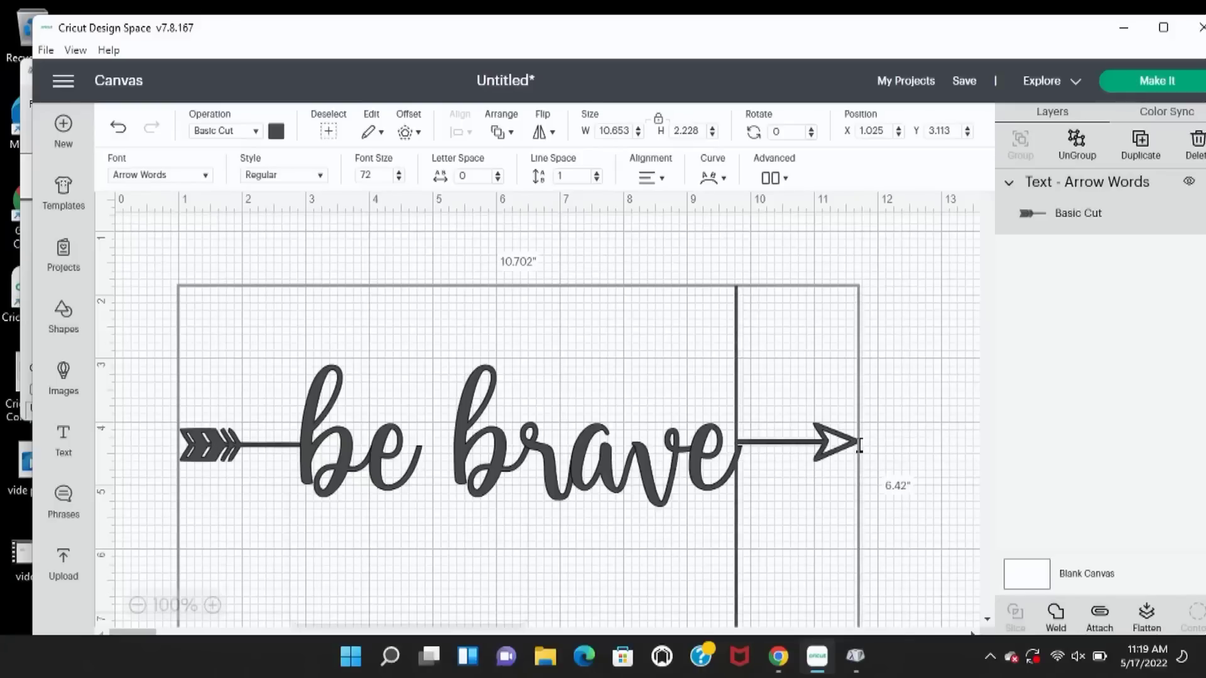
- Leave text editing and try to weld the arrow-framed "be brave" text
{"action": "left_click", "coordinate": [897, 321]}
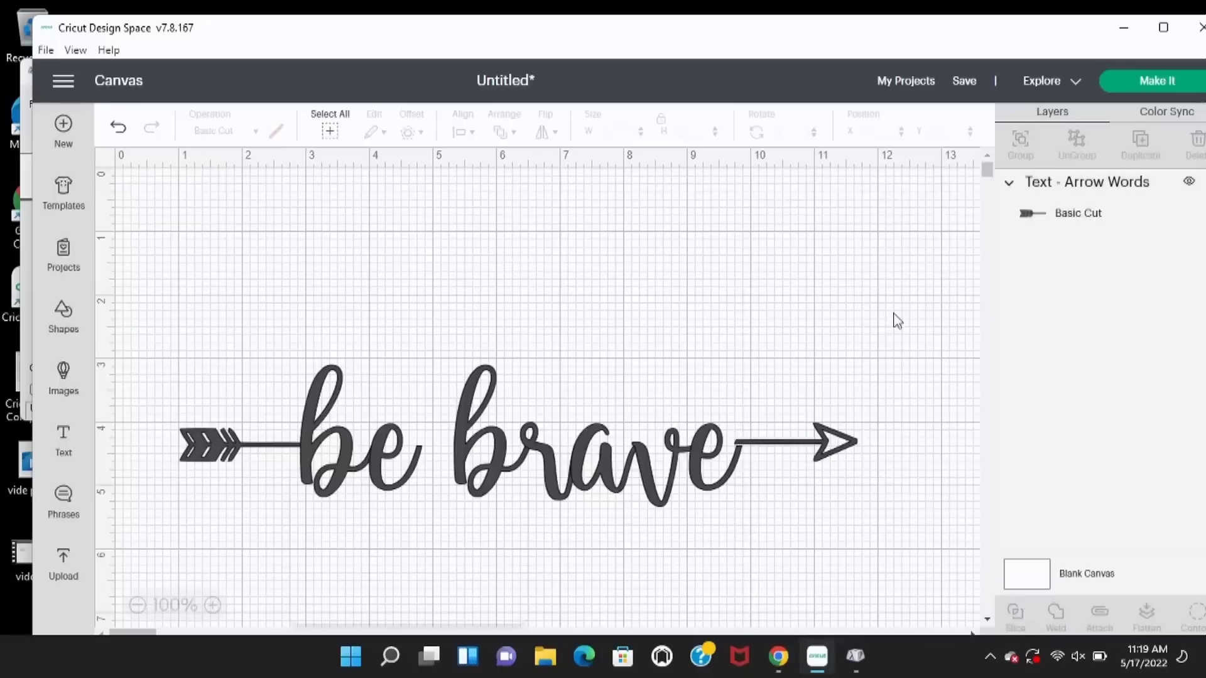
{"action": "left_click", "coordinate": [764, 451]}
{"action": "left_click", "coordinate": [1053, 617]}
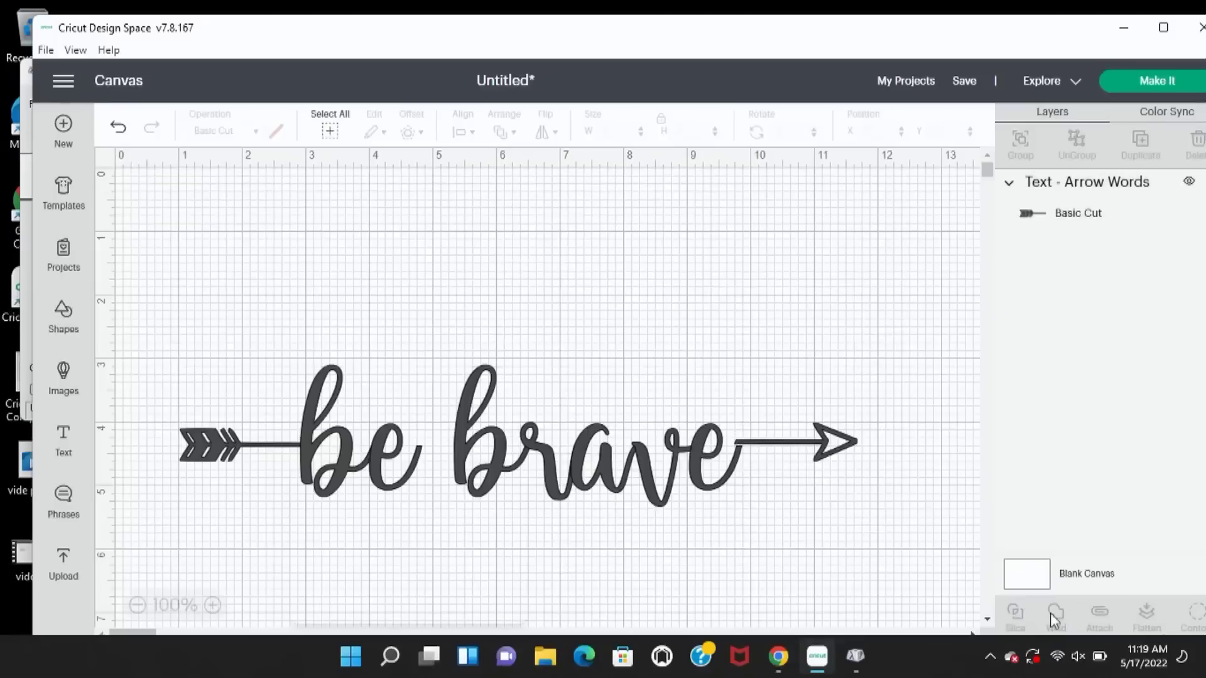
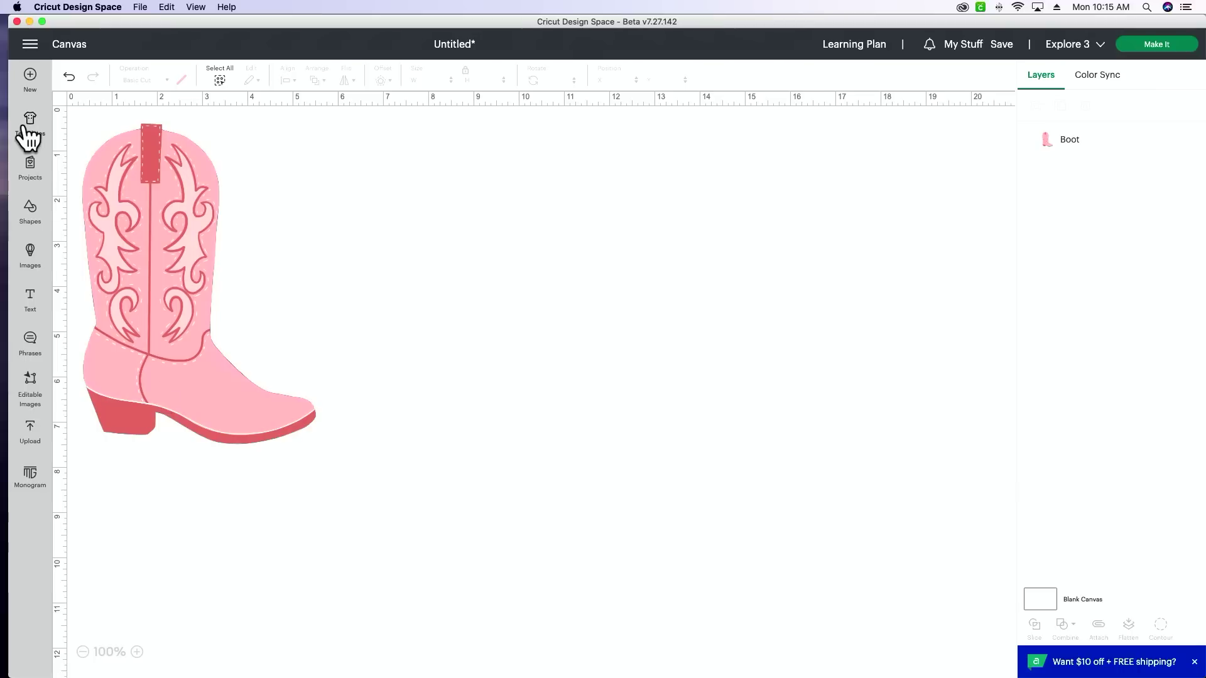
- Review the general Design Space settings, including the Beta or Live application experience, and look over the main menu's options
{"action": "left_click", "coordinate": [30, 50]}
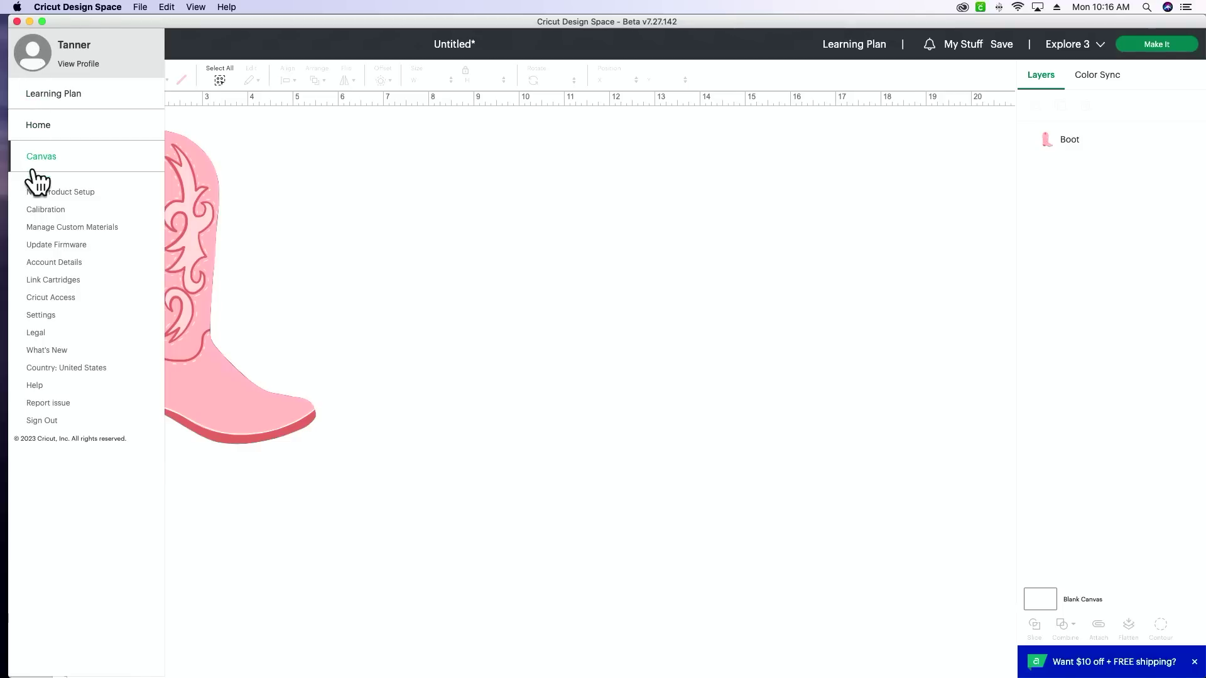
{"action": "left_click", "coordinate": [39, 316]}
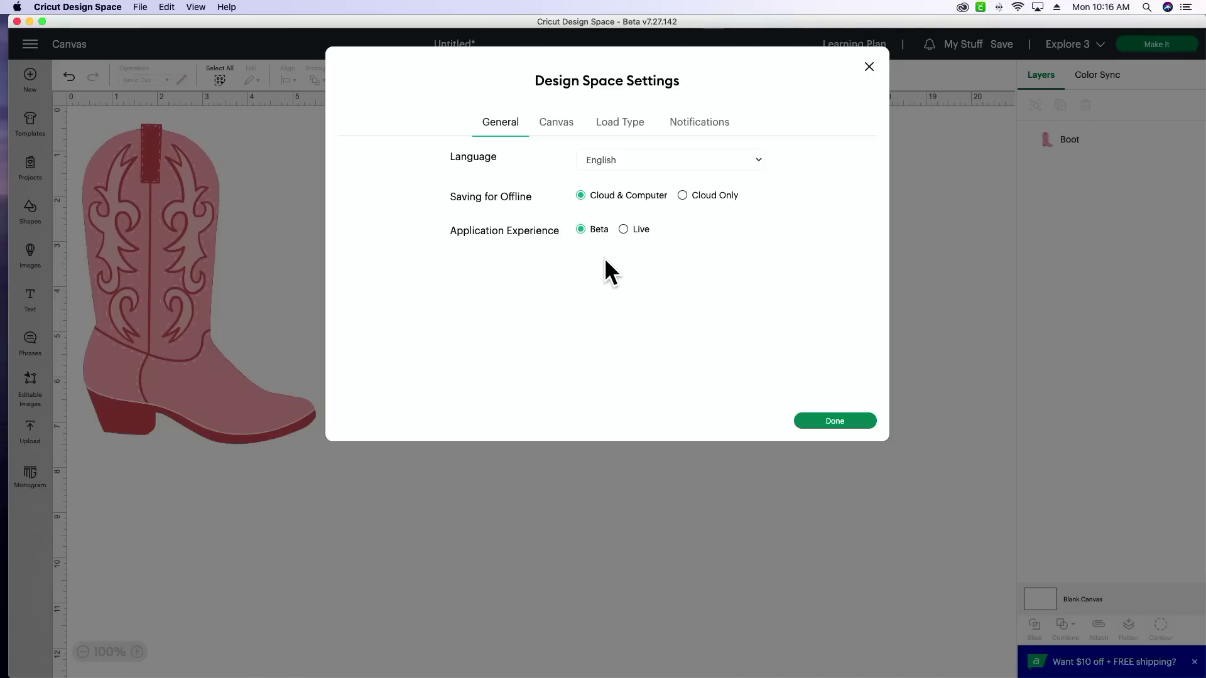
{"action": "left_click", "coordinate": [832, 425]}
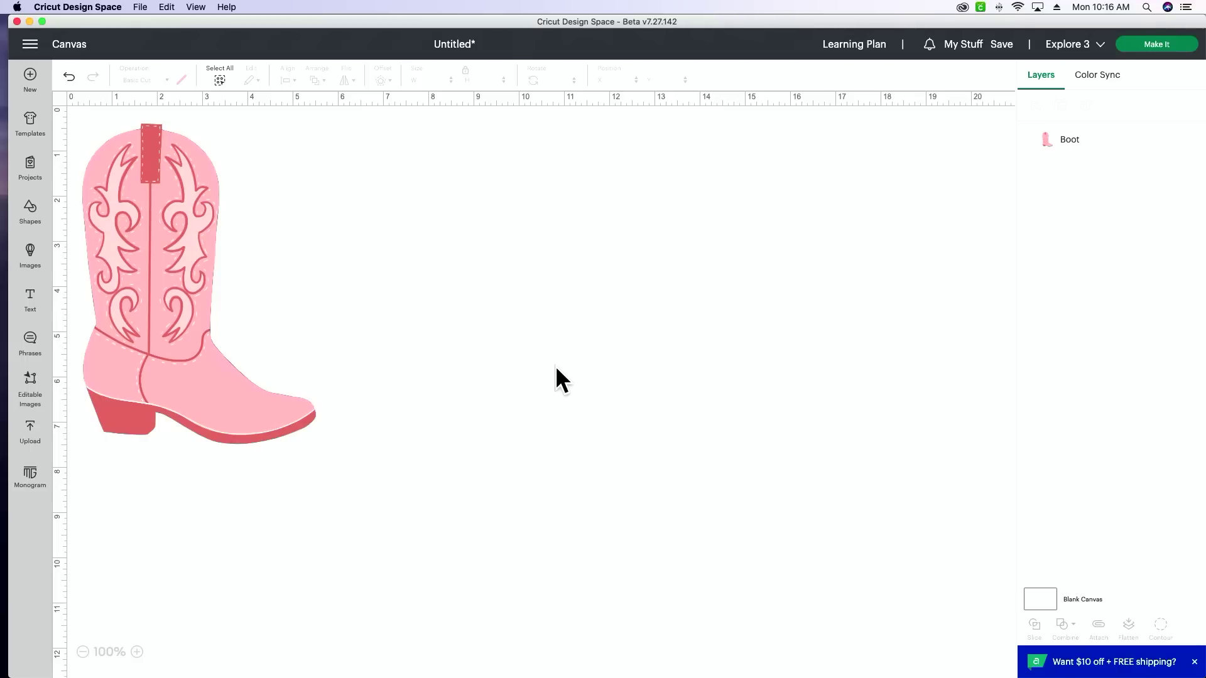
{"action": "left_click", "coordinate": [30, 43]}
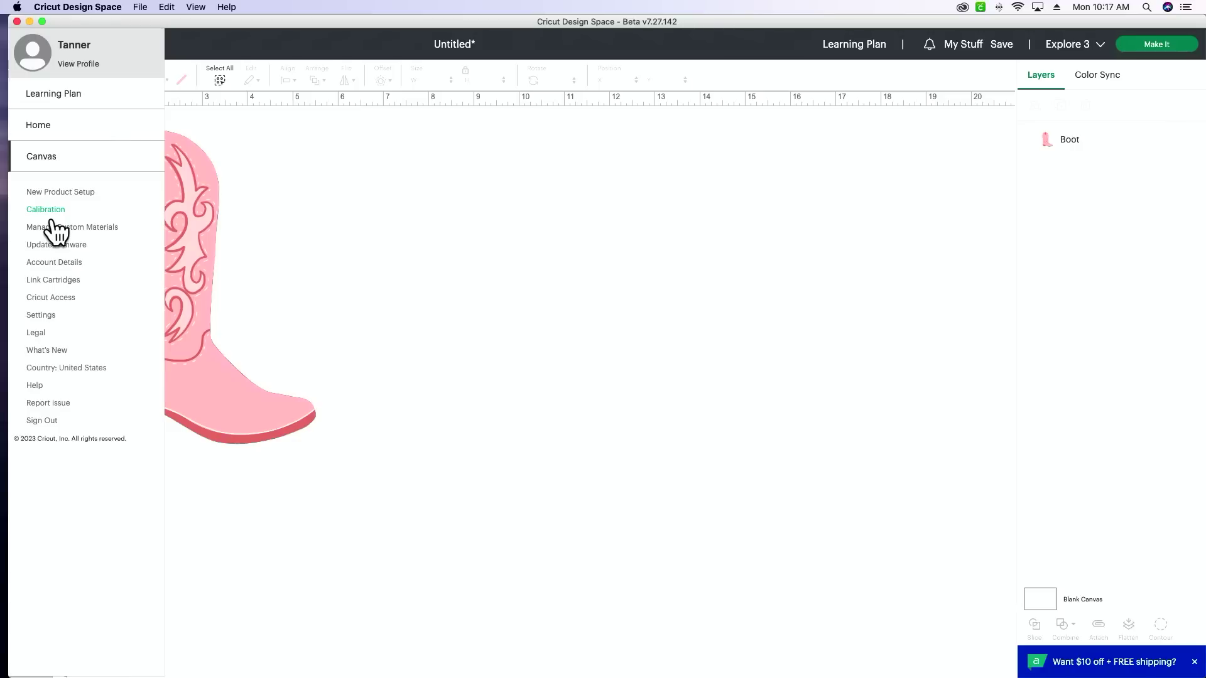
- Reposition the boot image on the canvas and enlarge it proportionally to about 14 in wide by 19.2 in high
{"action": "left_click", "coordinate": [251, 387]}
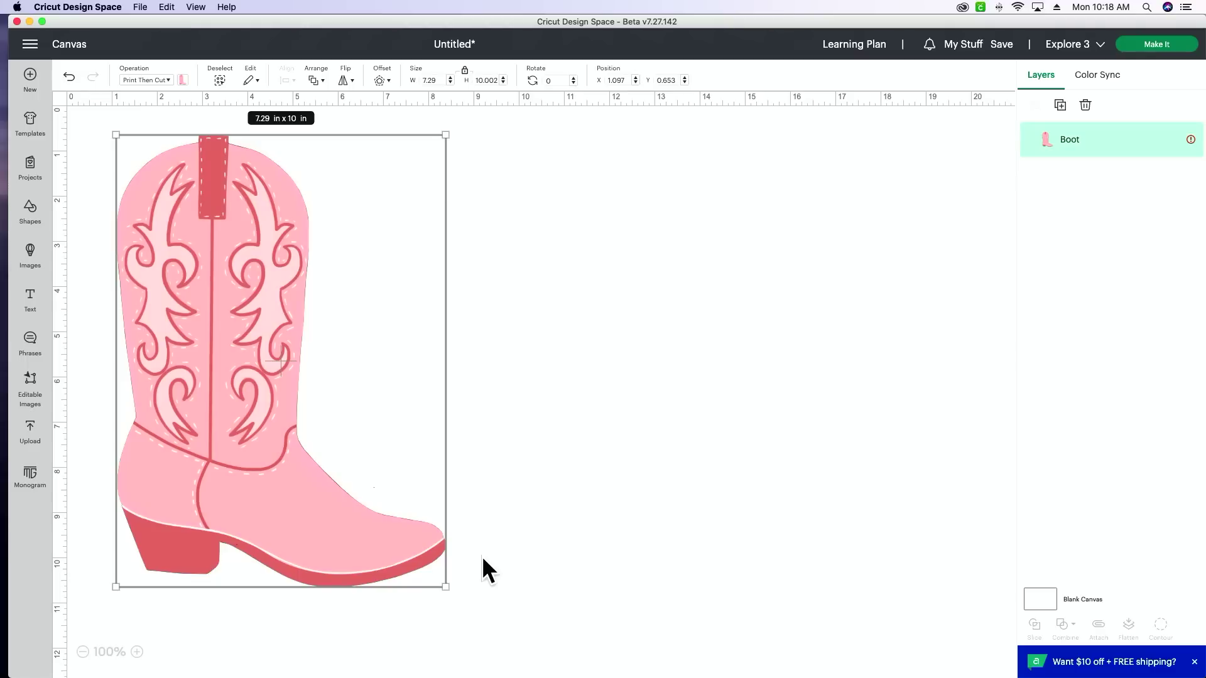
{"action": "left_click", "coordinate": [83, 652]}
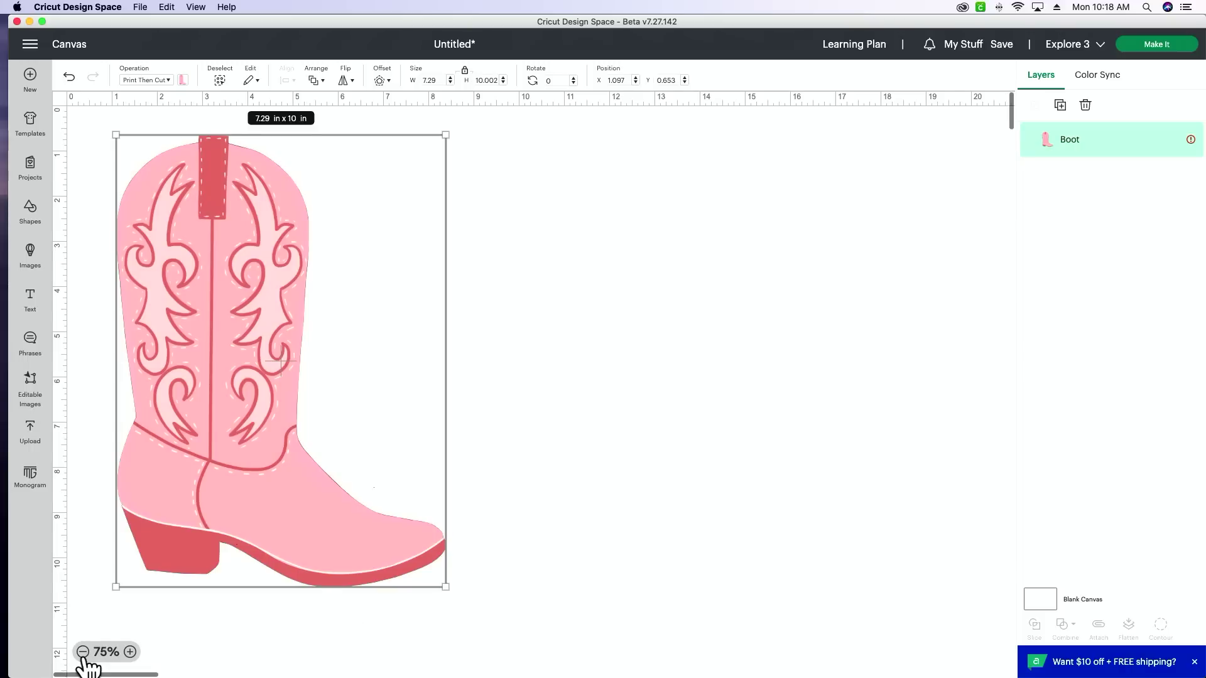
{"action": "left_click", "coordinate": [204, 460]}
{"action": "left_click_drag", "start_coordinate": [214, 407], "coordinate": [250, 422]}
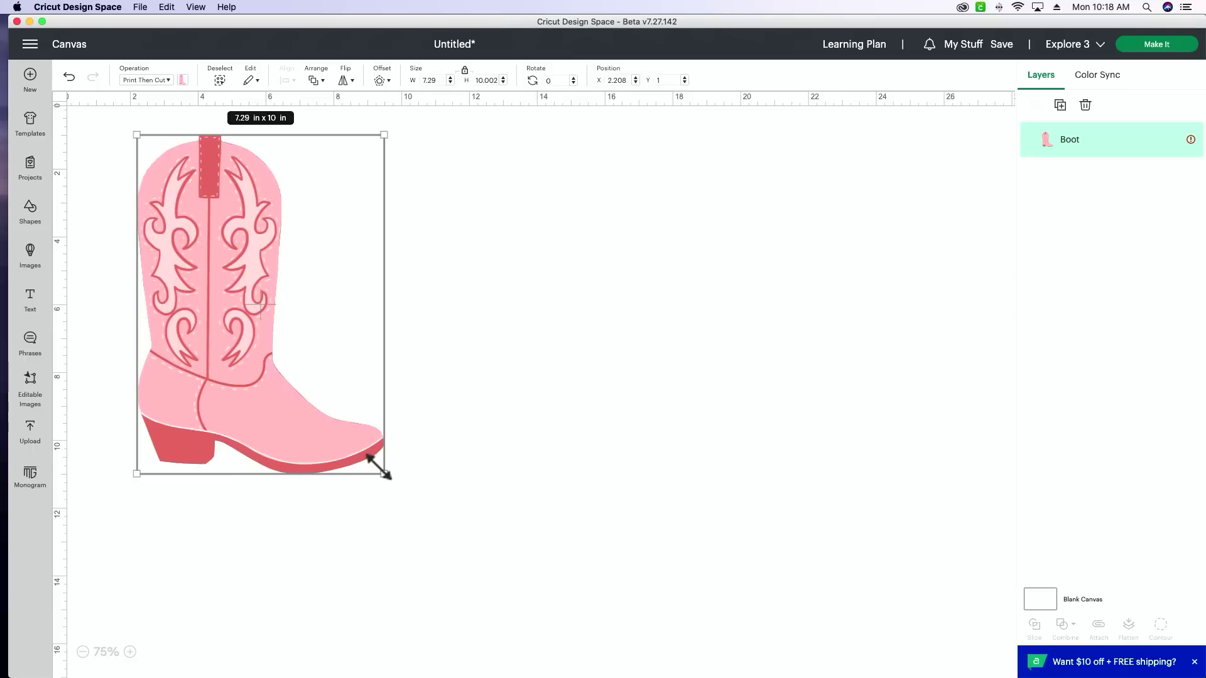
{"action": "left_click_drag", "start_coordinate": [384, 474], "coordinate": [612, 677]}
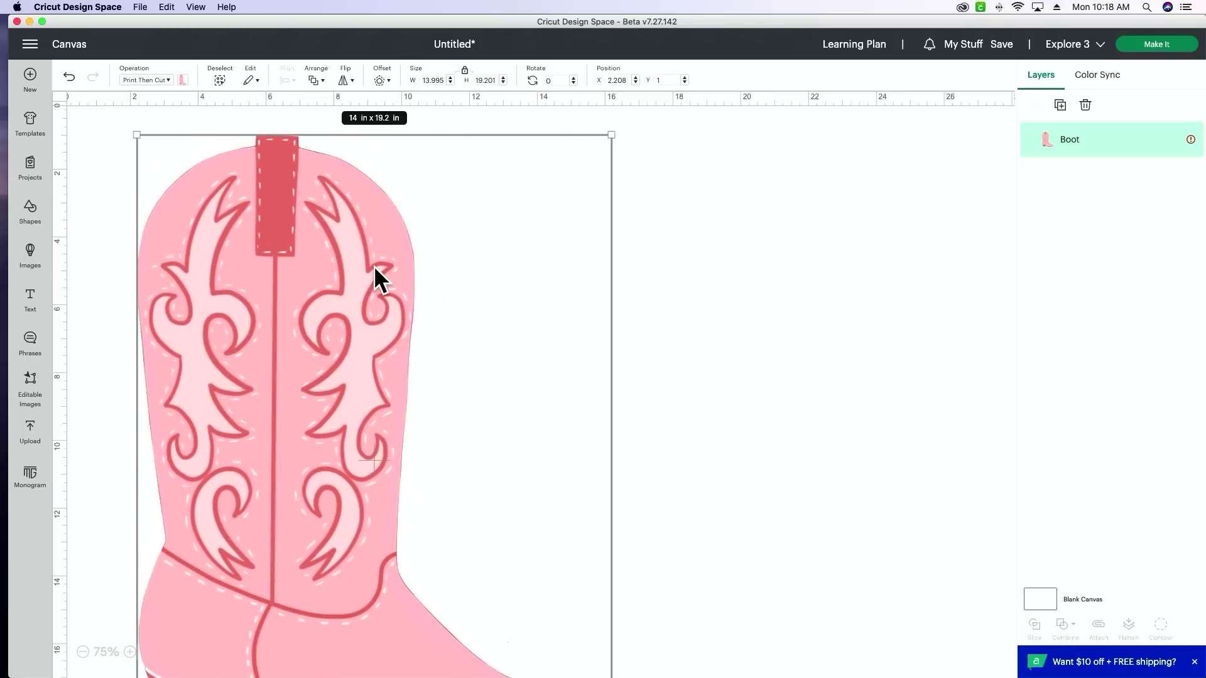
- Examine the size warning on the Boot layer and the remedies it offers, and deselect the boot
{"action": "mouse_move", "coordinate": [1179, 156]}
{"action": "left_click", "coordinate": [1176, 141]}
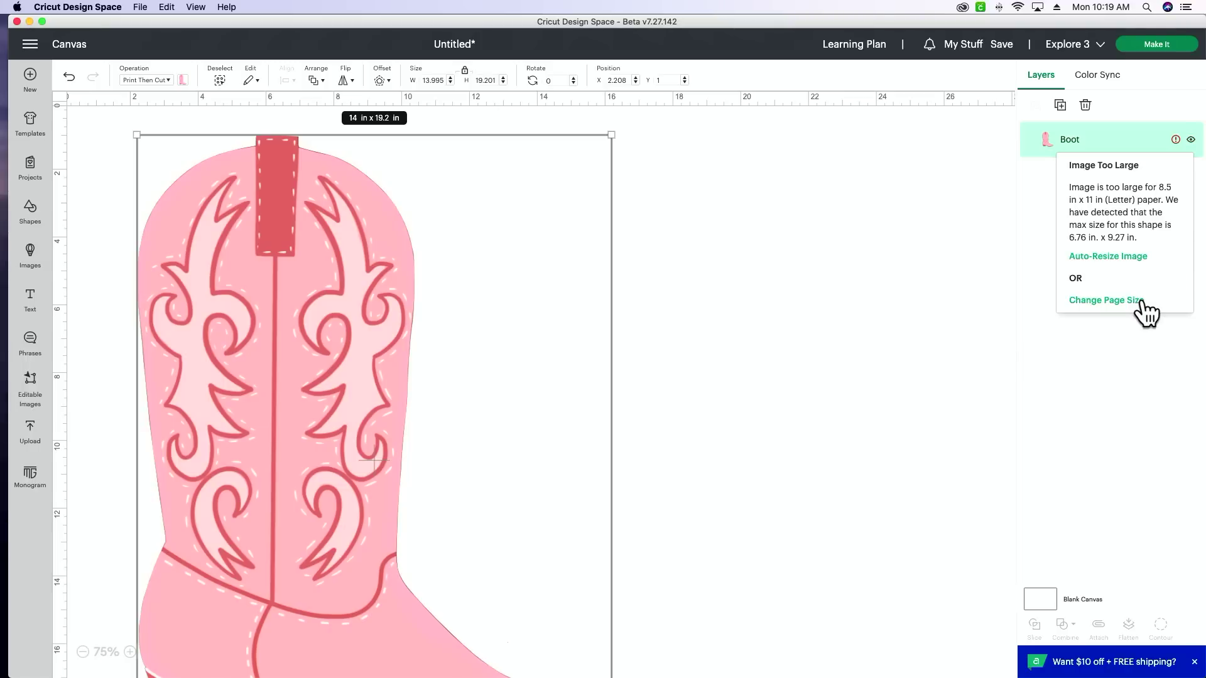
{"action": "left_click", "coordinate": [829, 307]}
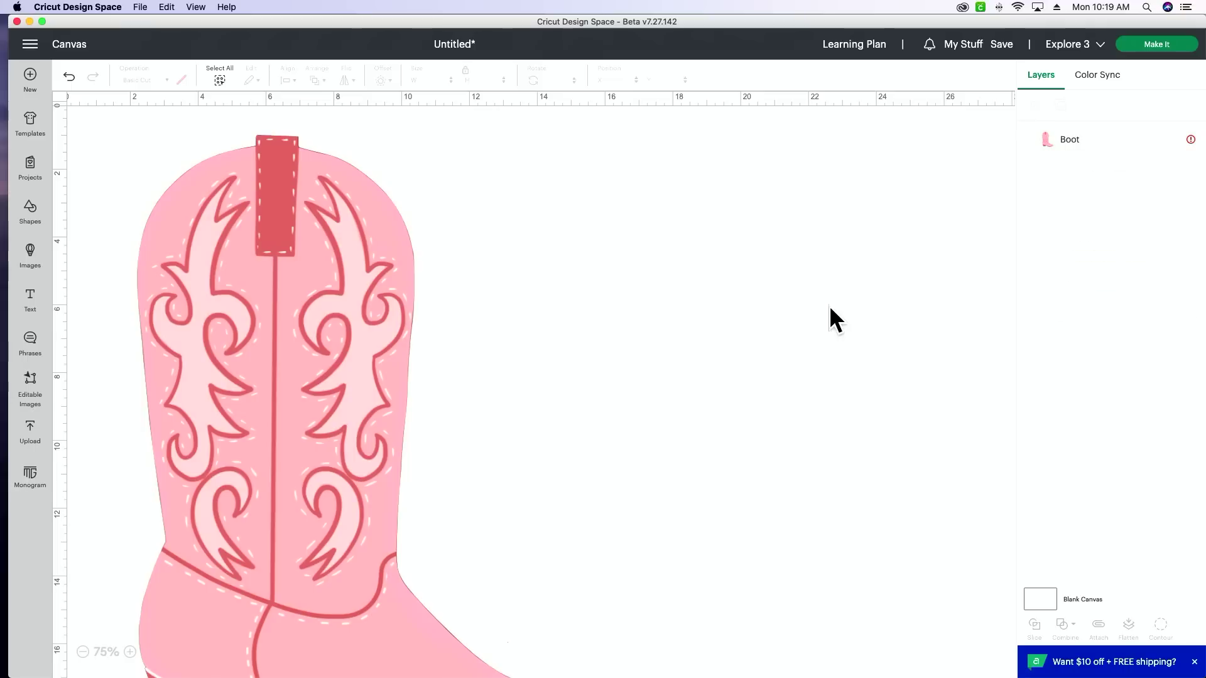
- Set the Print Then Cut page size to 11.7 in x 16.5 in (A3) in the load type settings
{"action": "left_click", "coordinate": [30, 44]}
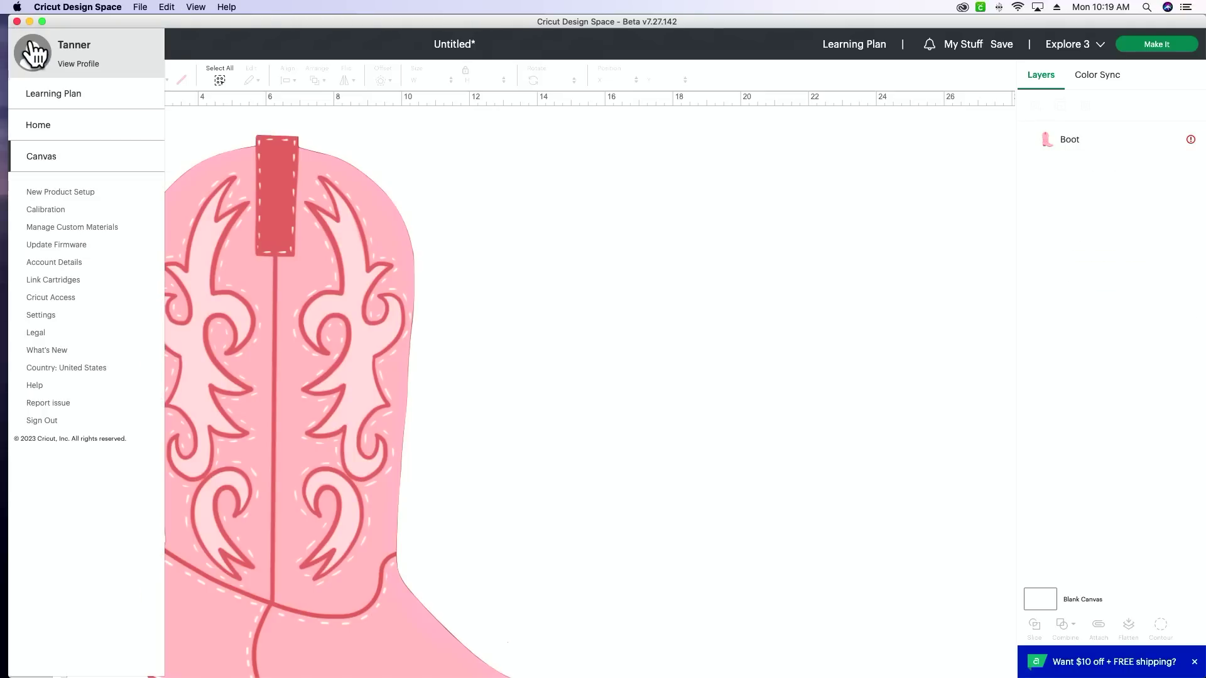
{"action": "left_click", "coordinate": [49, 314]}
{"action": "left_click", "coordinate": [614, 129]}
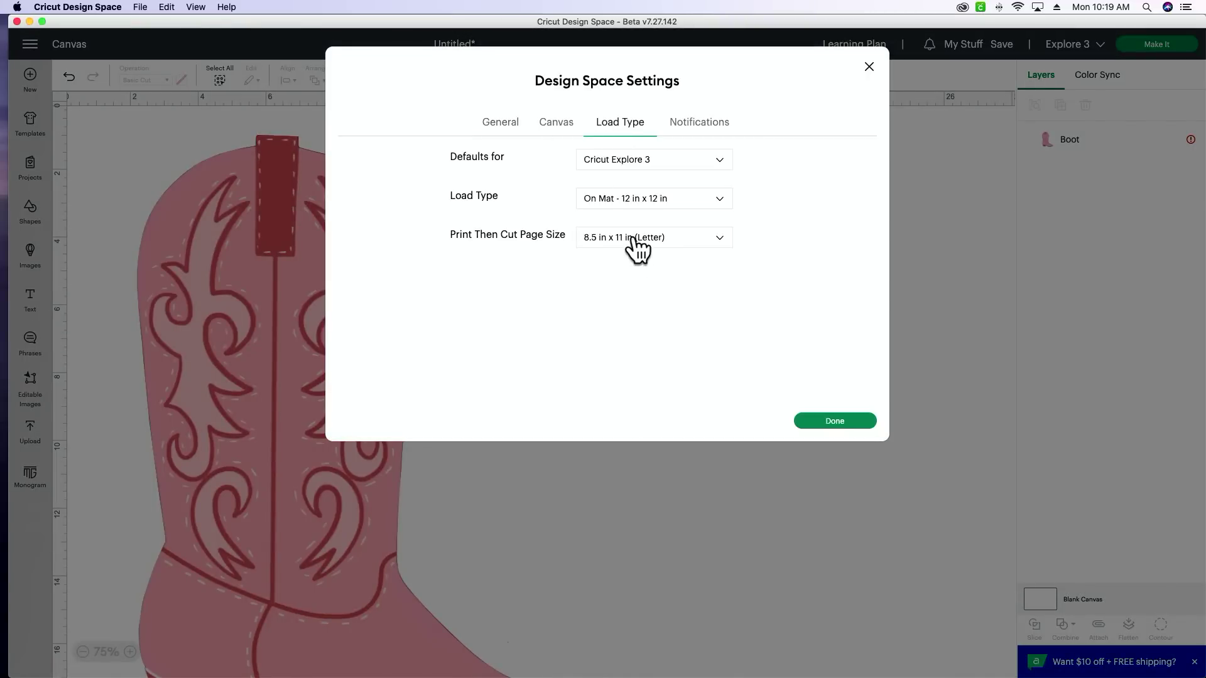
{"action": "left_click", "coordinate": [600, 248]}
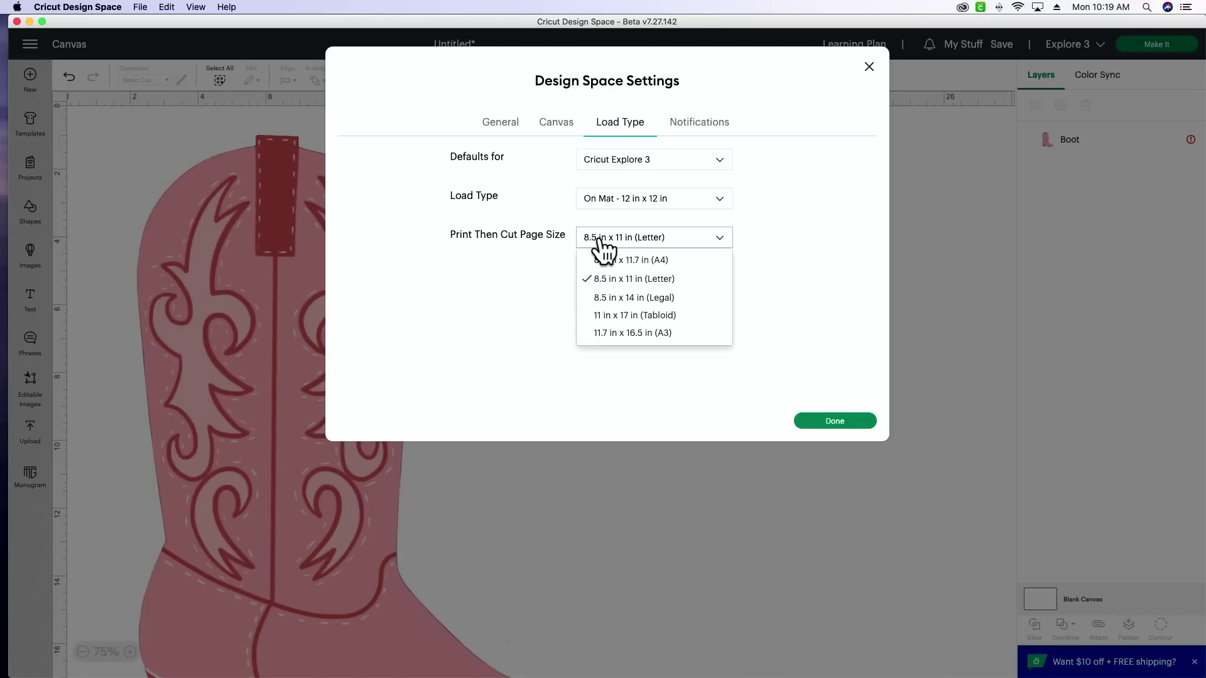
{"action": "left_click", "coordinate": [643, 333]}
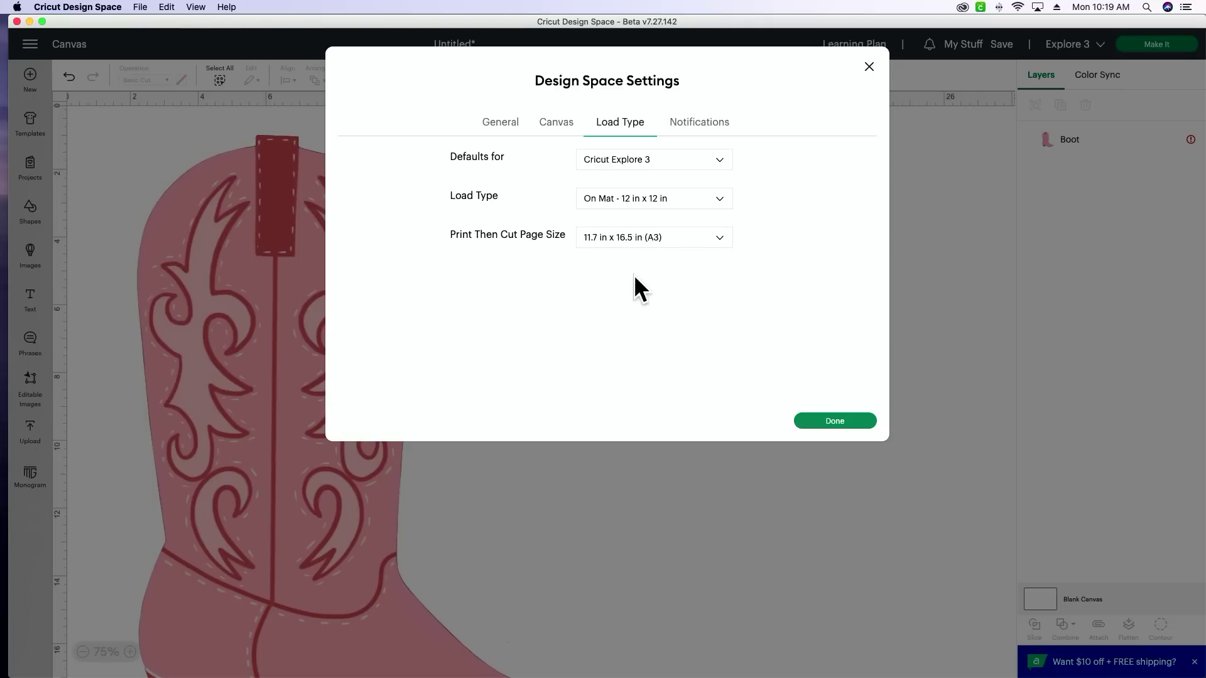
{"action": "left_click", "coordinate": [845, 421]}
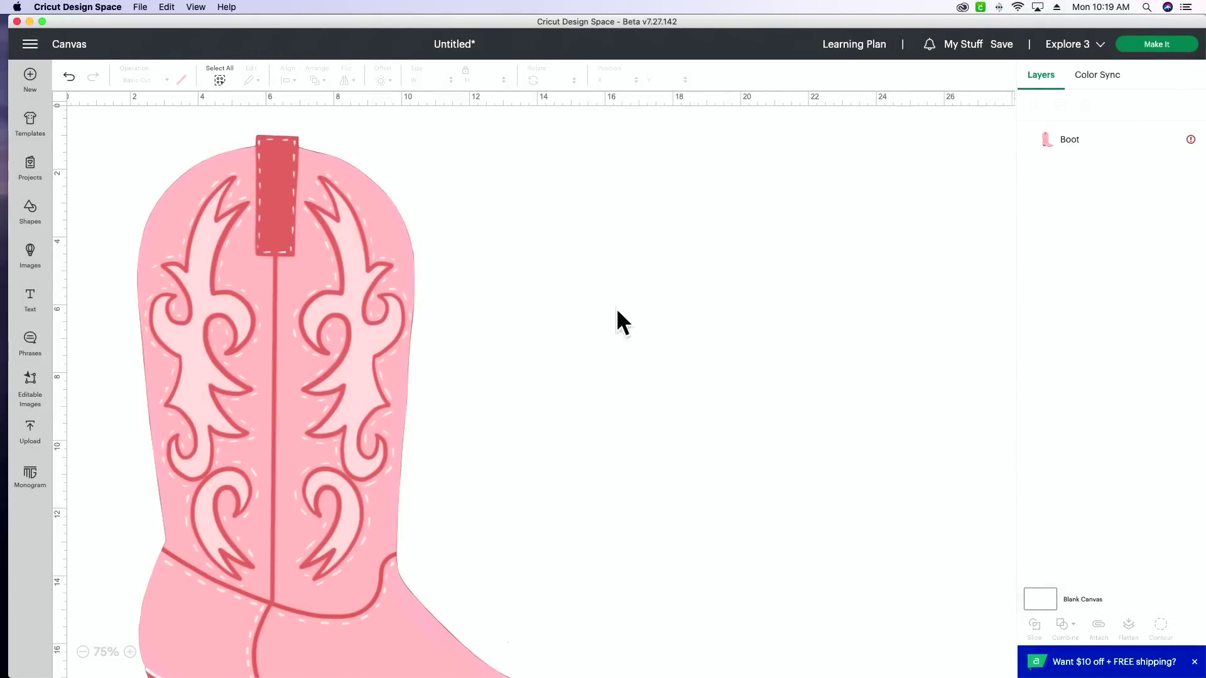
- Auto-resize the oversized boot to fit the A3 page and open its mat preview
{"action": "left_click", "coordinate": [1176, 141]}
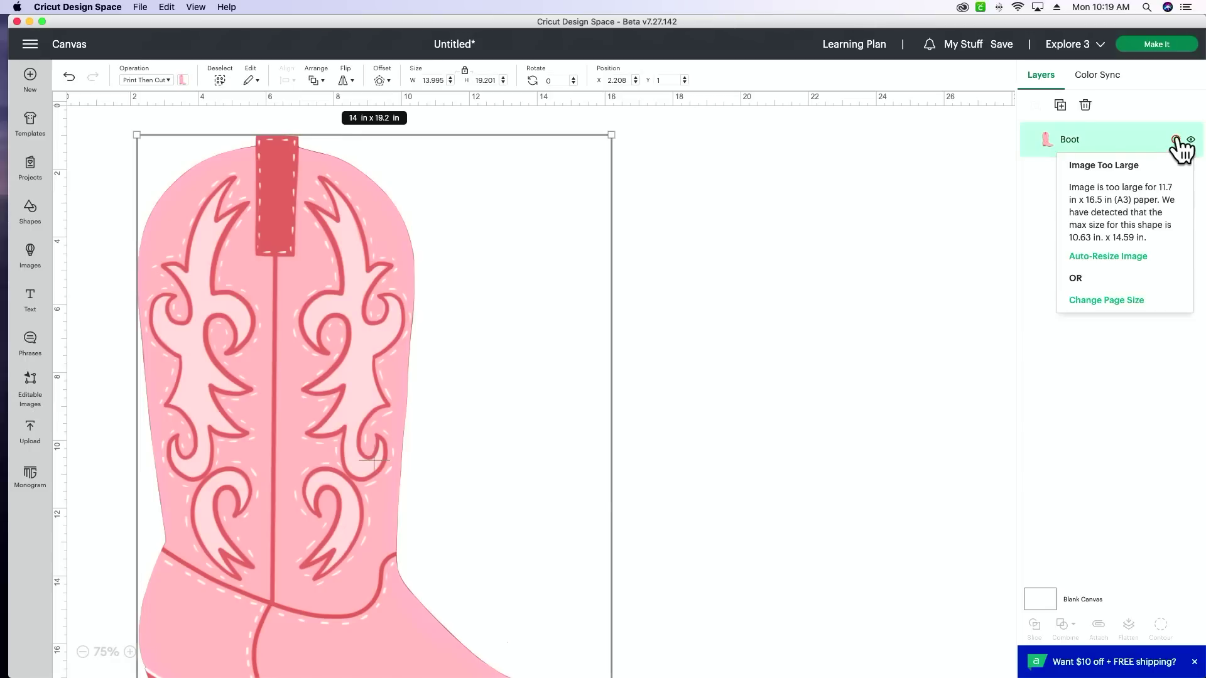
{"action": "left_click", "coordinate": [1108, 256]}
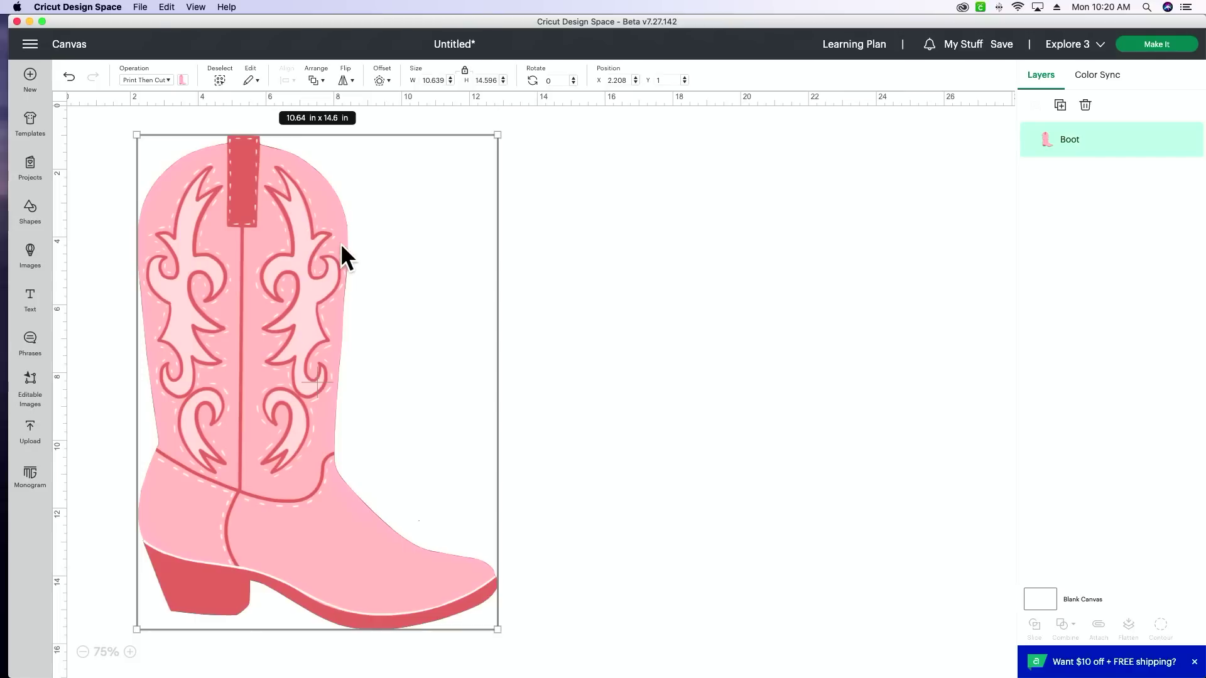
{"action": "left_click", "coordinate": [1184, 45]}
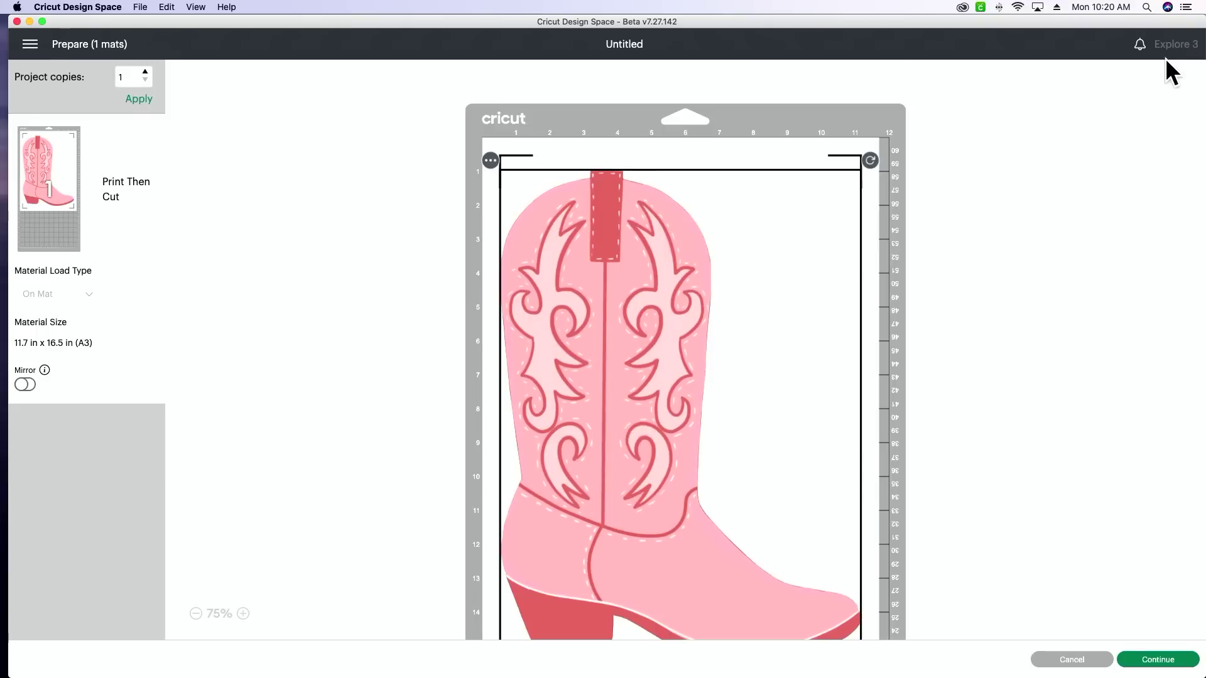
- Shift the boot to the upper edge of the A3 print area and inspect the layout on the whole mat
{"action": "scroll", "coordinate": [1060, 206], "scroll_direction": "down", "scroll_amount": 2}
{"action": "left_click", "coordinate": [1047, 209]}
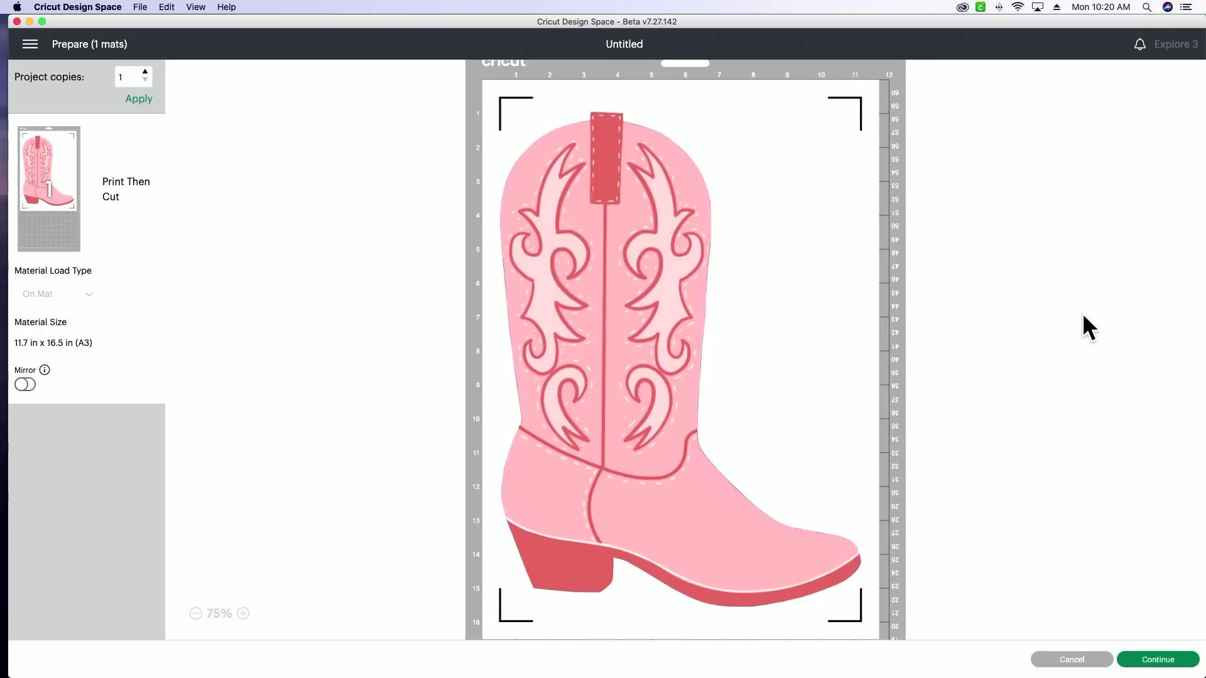
{"action": "left_click_drag", "start_coordinate": [585, 357], "coordinate": [637, 346]}
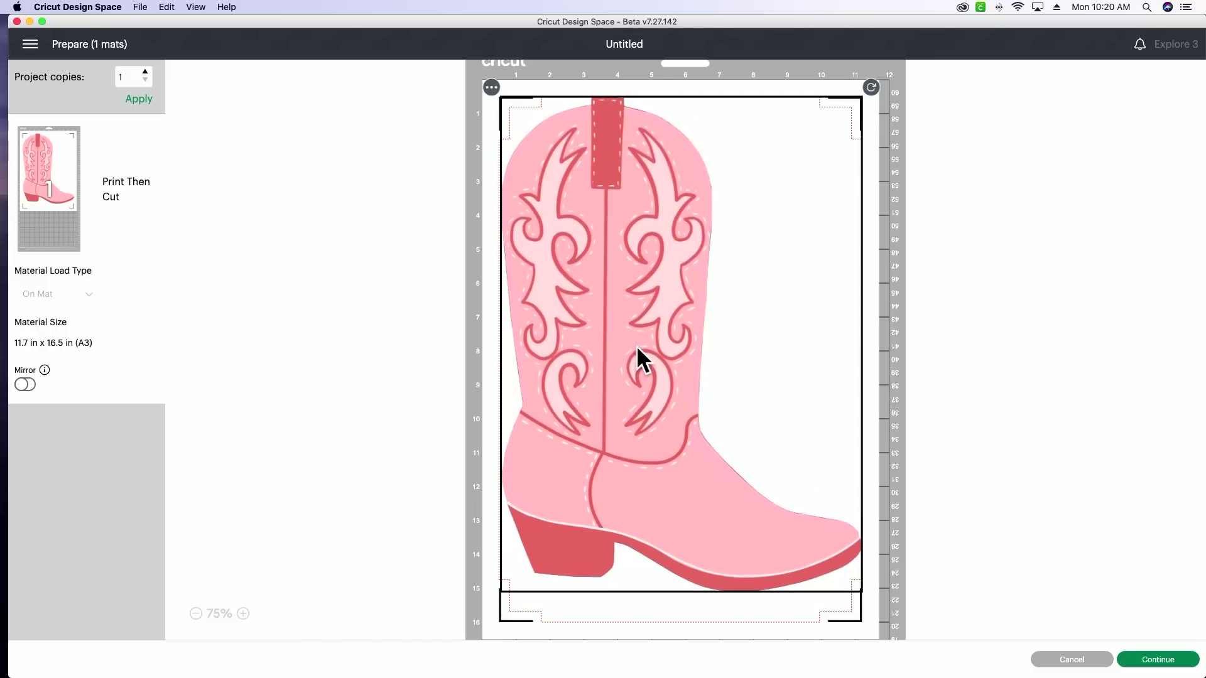
{"action": "scroll", "coordinate": [653, 369], "scroll_direction": "down", "scroll_amount": 1}
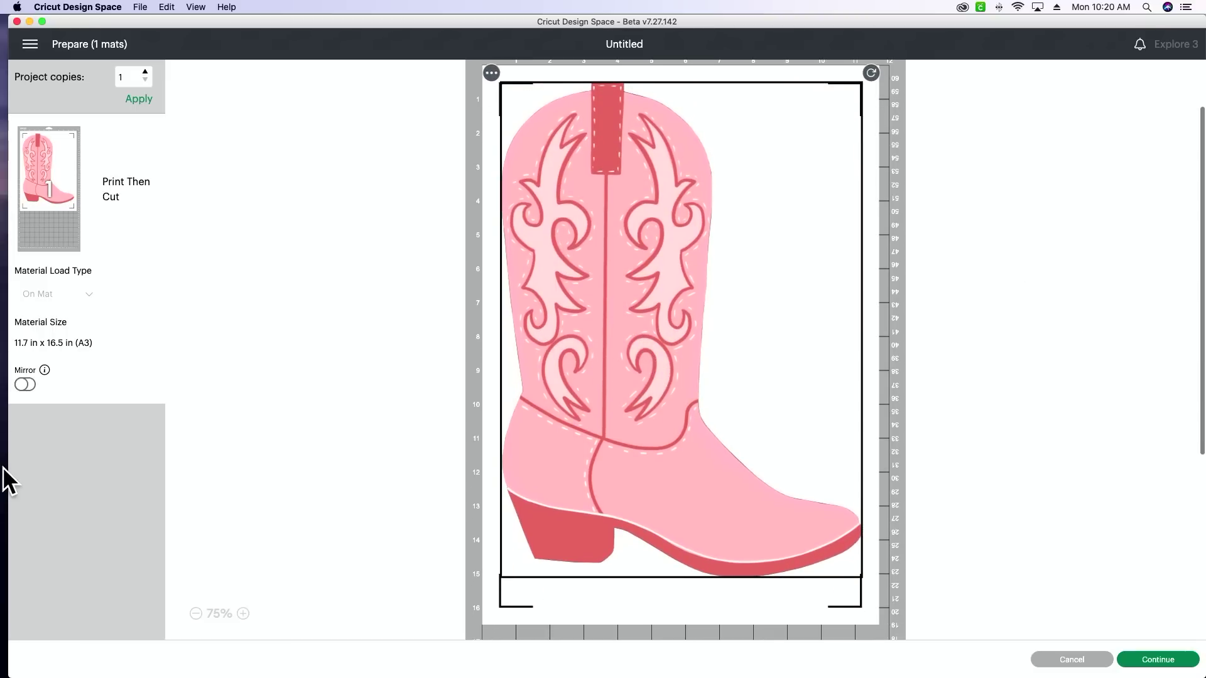
{"action": "left_click", "coordinate": [195, 614]}
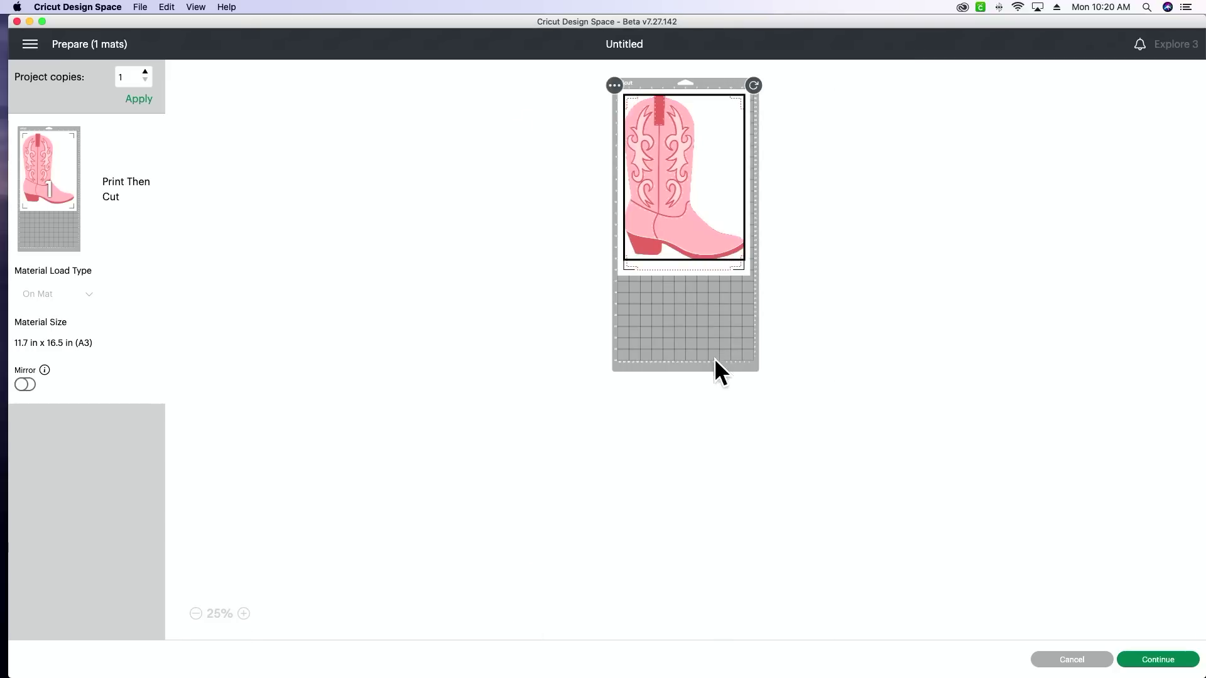
{"action": "left_click", "coordinate": [244, 614]}
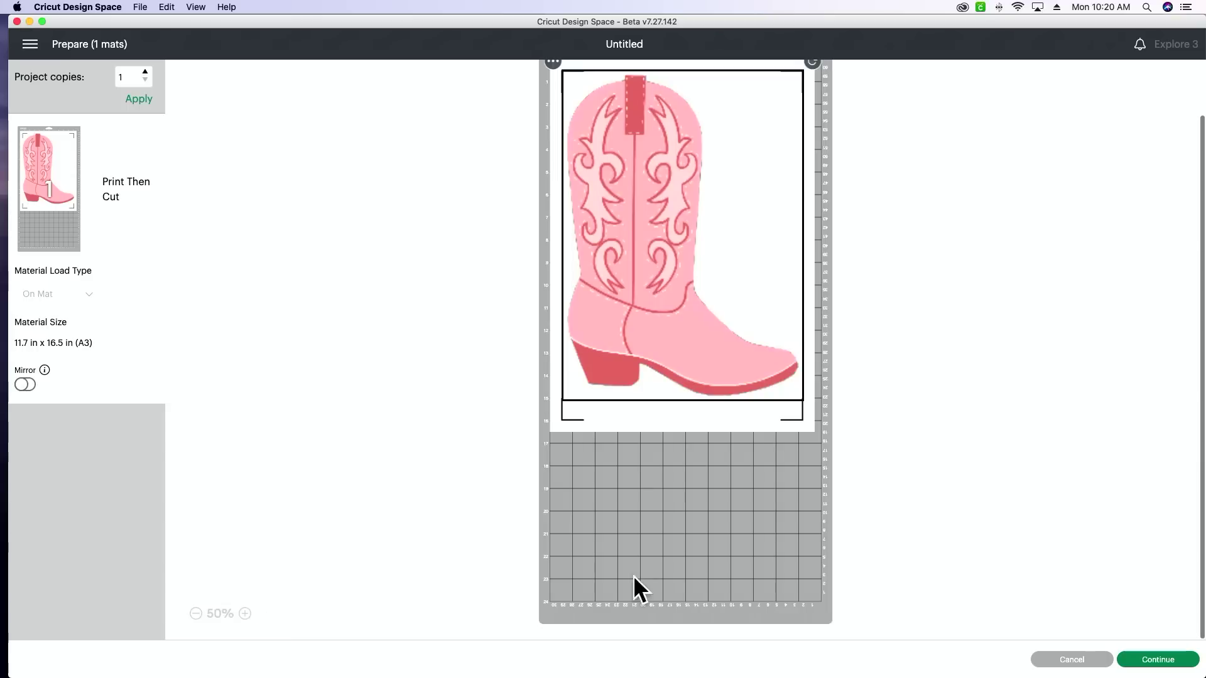
{"action": "left_click", "coordinate": [700, 603]}
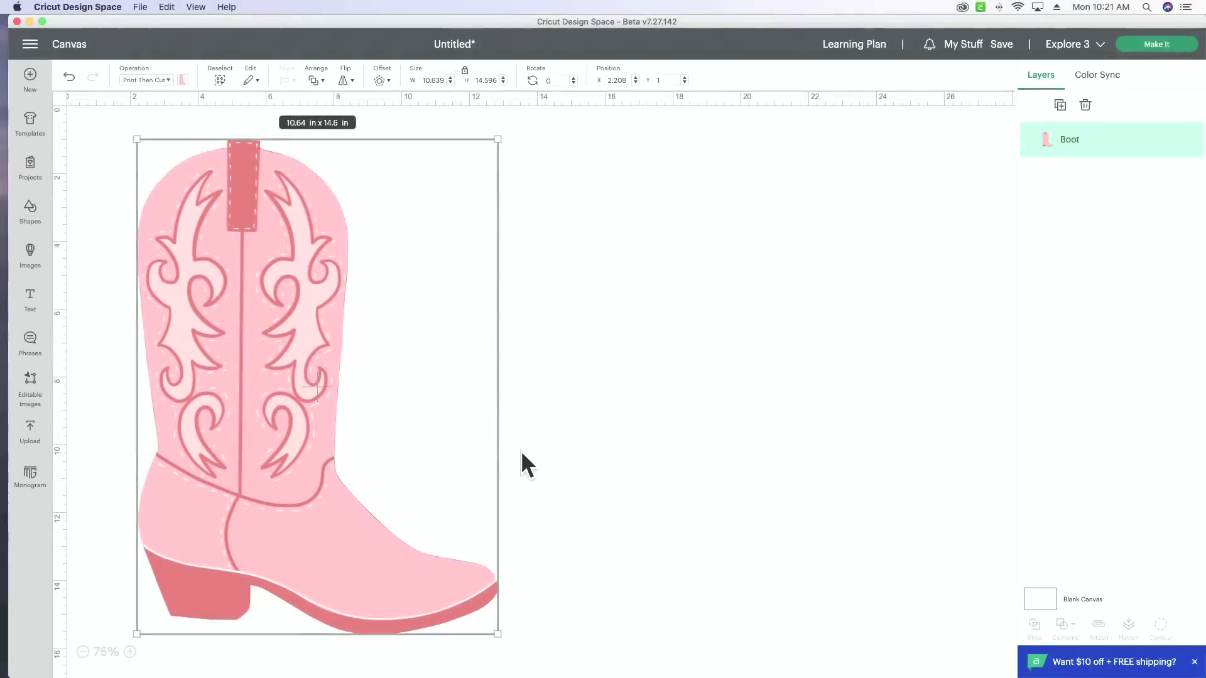
- Enlarge the boot on the canvas proportionally to about 13.82 in wide by 18.97 in high
{"action": "scroll", "coordinate": [530, 446], "scroll_direction": "down", "scroll_amount": 2}
{"action": "left_click_drag", "start_coordinate": [498, 586], "coordinate": [594, 663]}
{"action": "scroll", "coordinate": [492, 440], "scroll_direction": "up", "scroll_amount": 2}
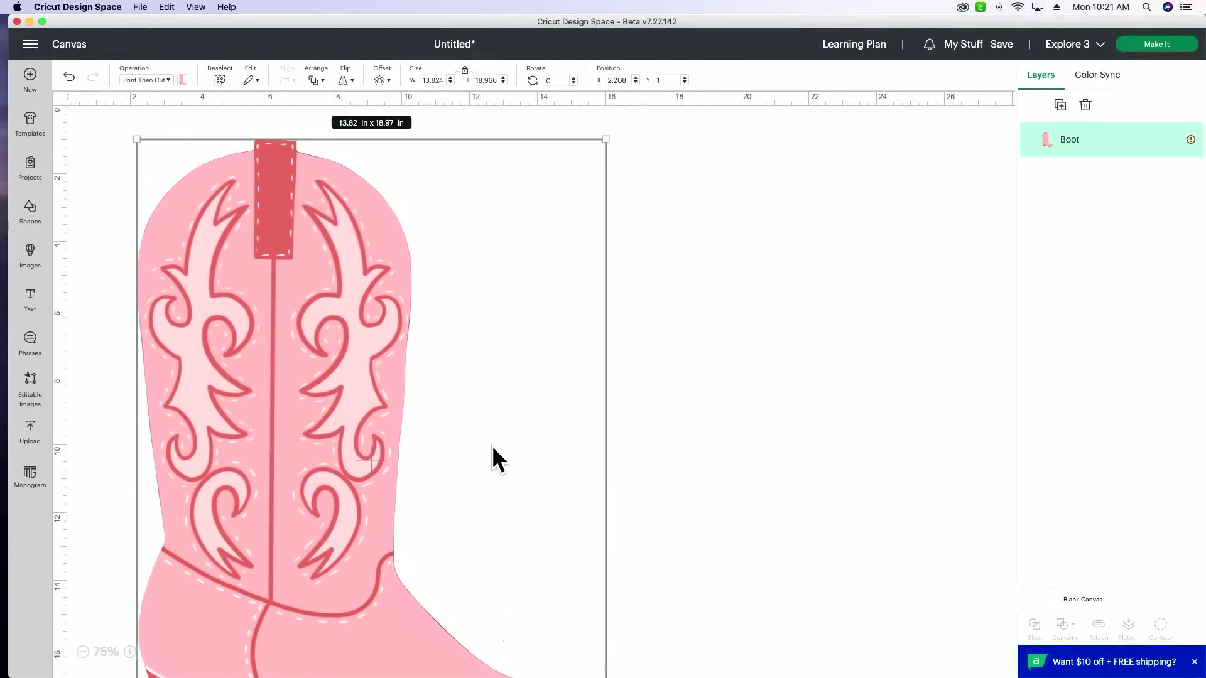
- Use the Boot layer's size warning to change the Print Then Cut page size to 11 in x 17 in (Tabloid)
{"action": "left_click", "coordinate": [1175, 141]}
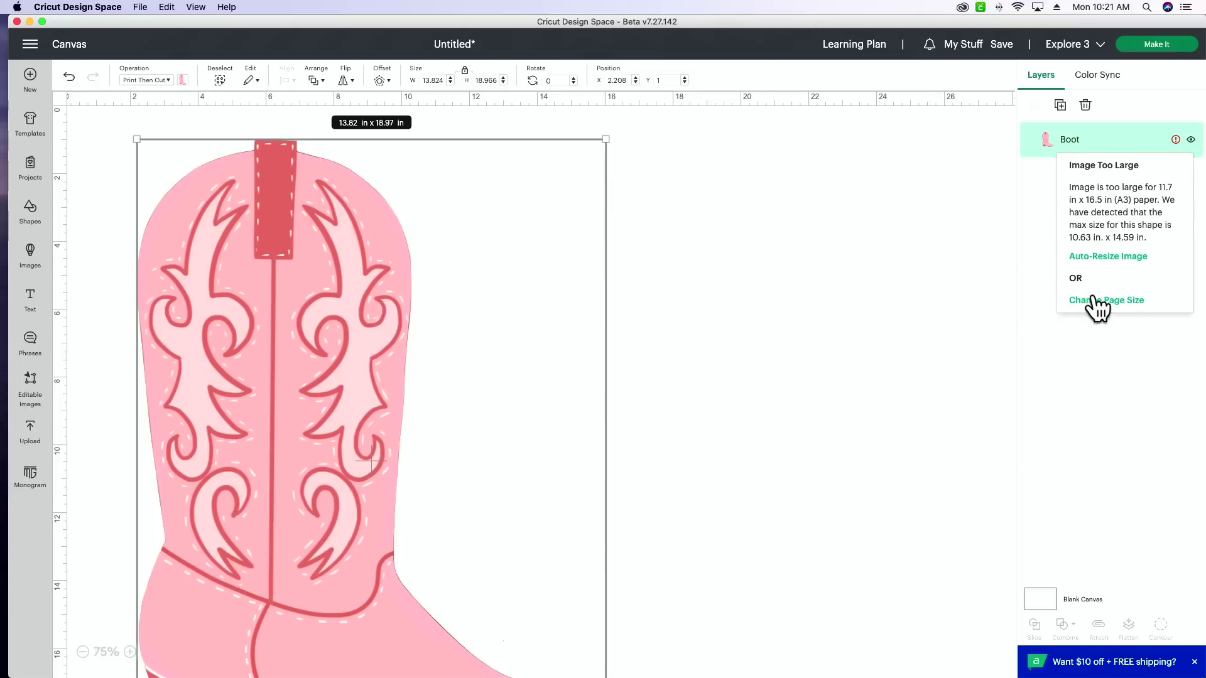
{"action": "left_click", "coordinate": [1118, 302]}
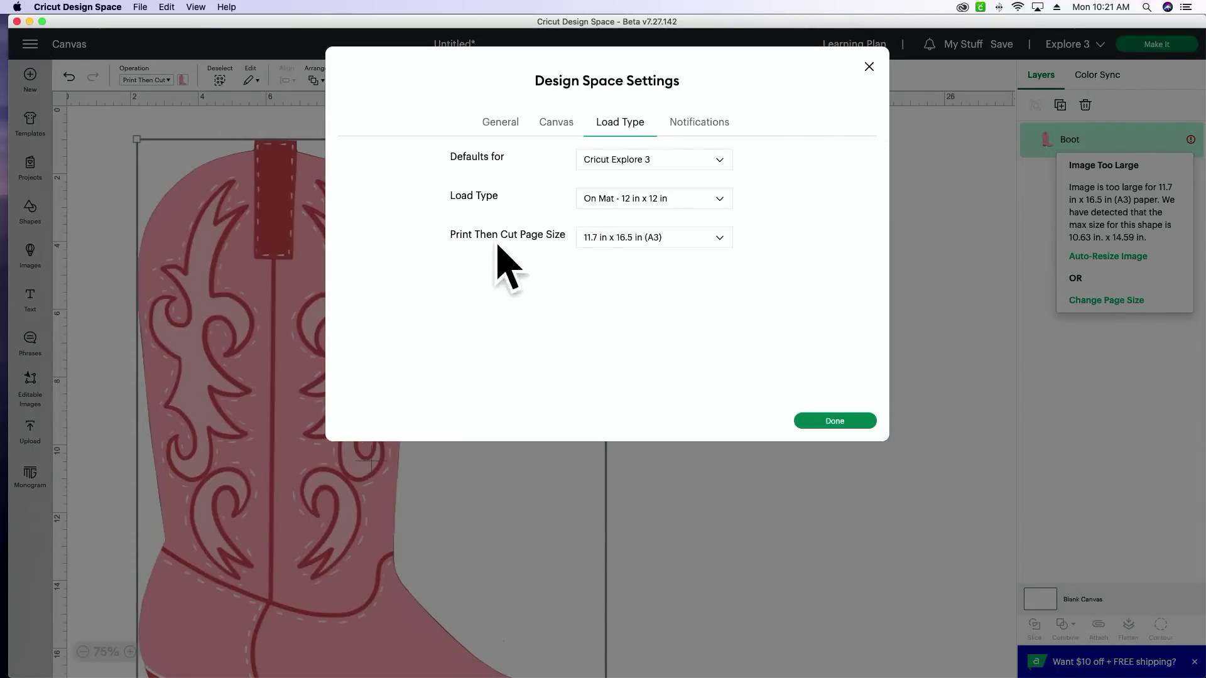
{"action": "left_click", "coordinate": [639, 242]}
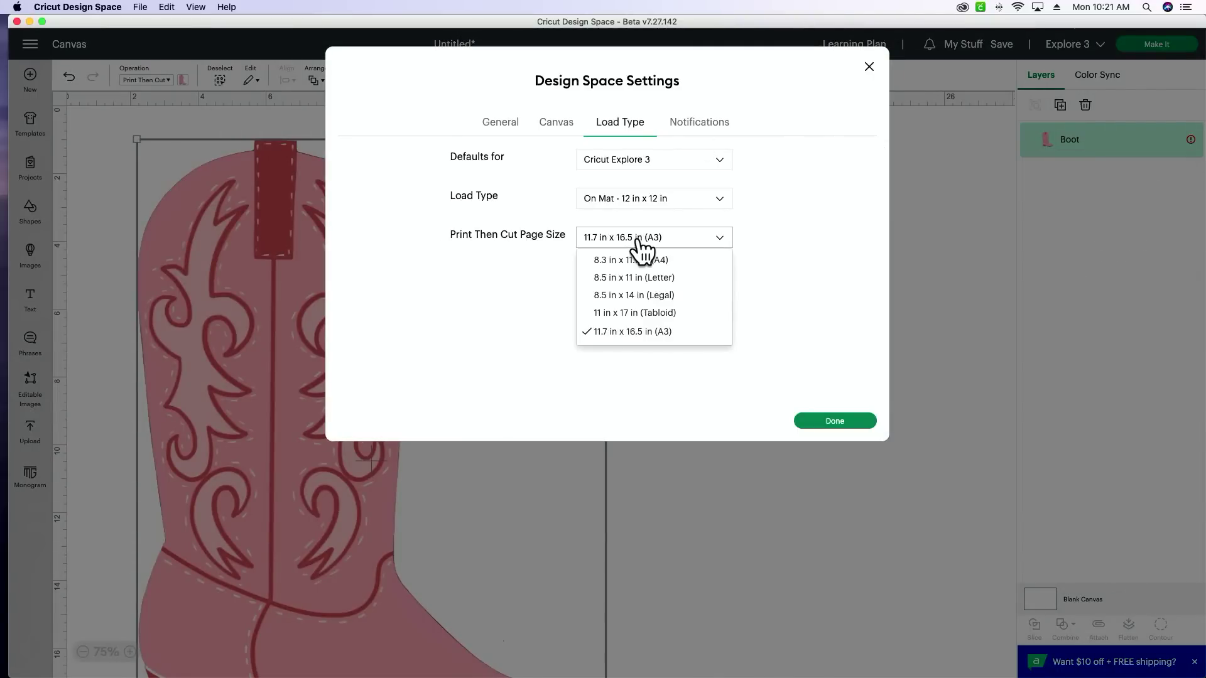
{"action": "left_click", "coordinate": [631, 313]}
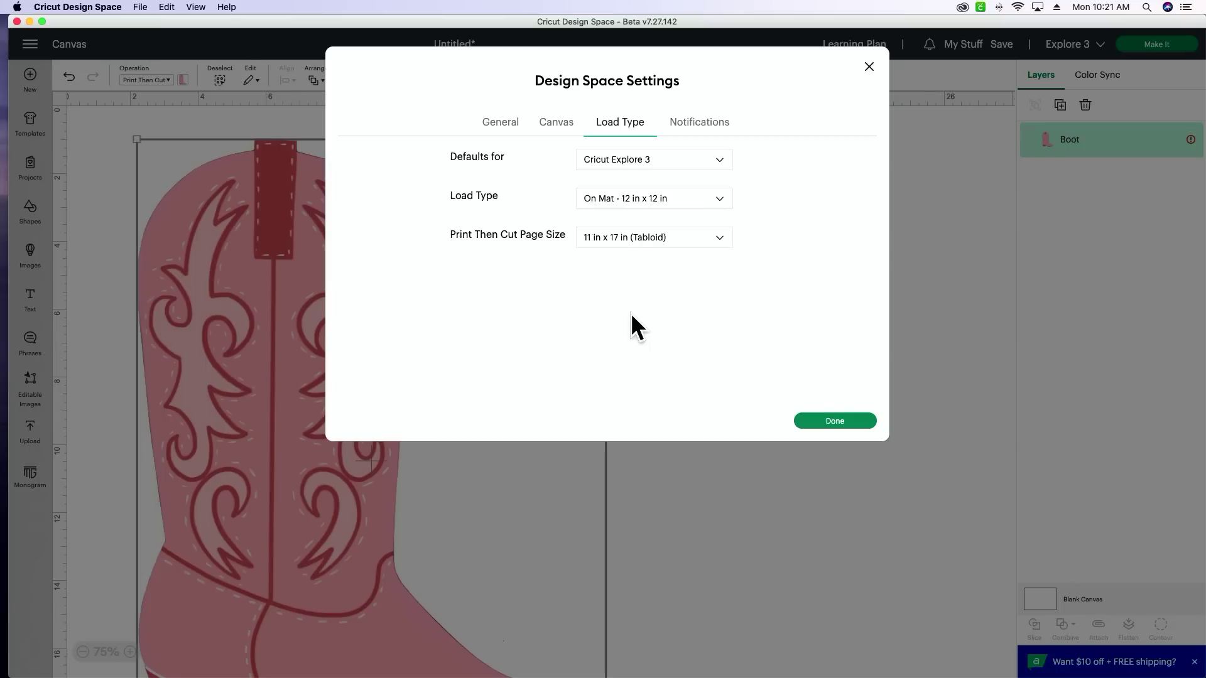
{"action": "left_click", "coordinate": [836, 422]}
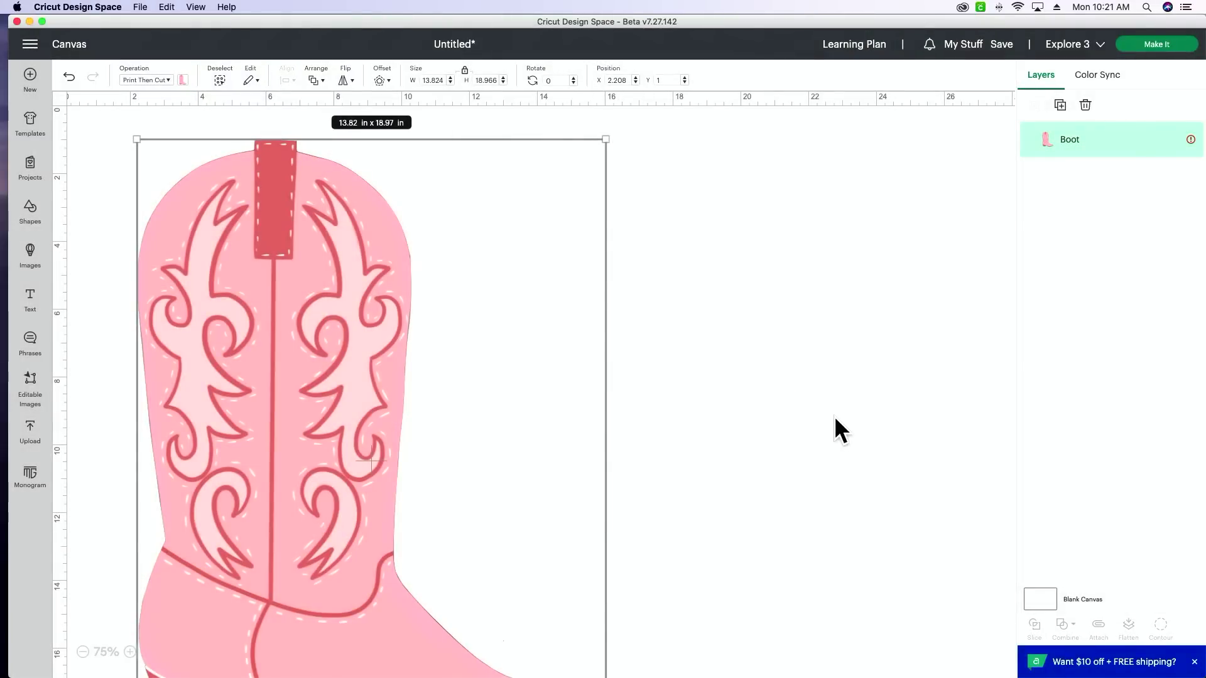
- Auto-resize the boot from its size warning to fit the Tabloid page
{"action": "left_click", "coordinate": [1198, 183]}
{"action": "left_click", "coordinate": [1175, 139]}
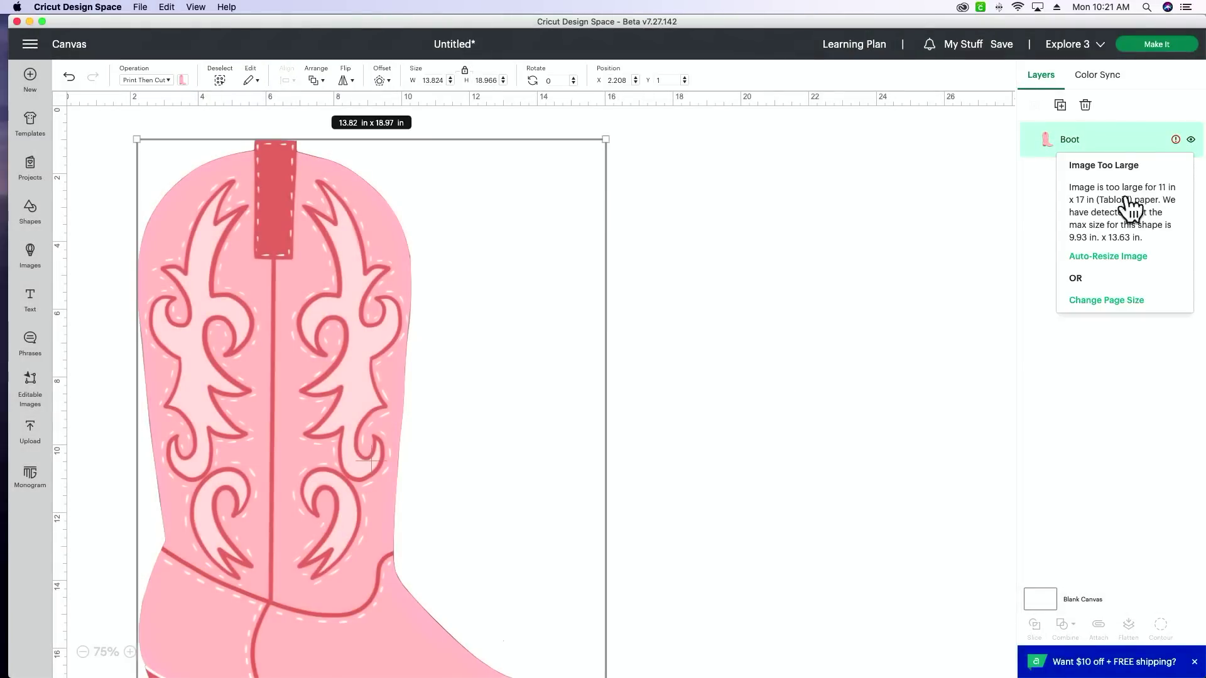
{"action": "left_click", "coordinate": [1134, 257]}
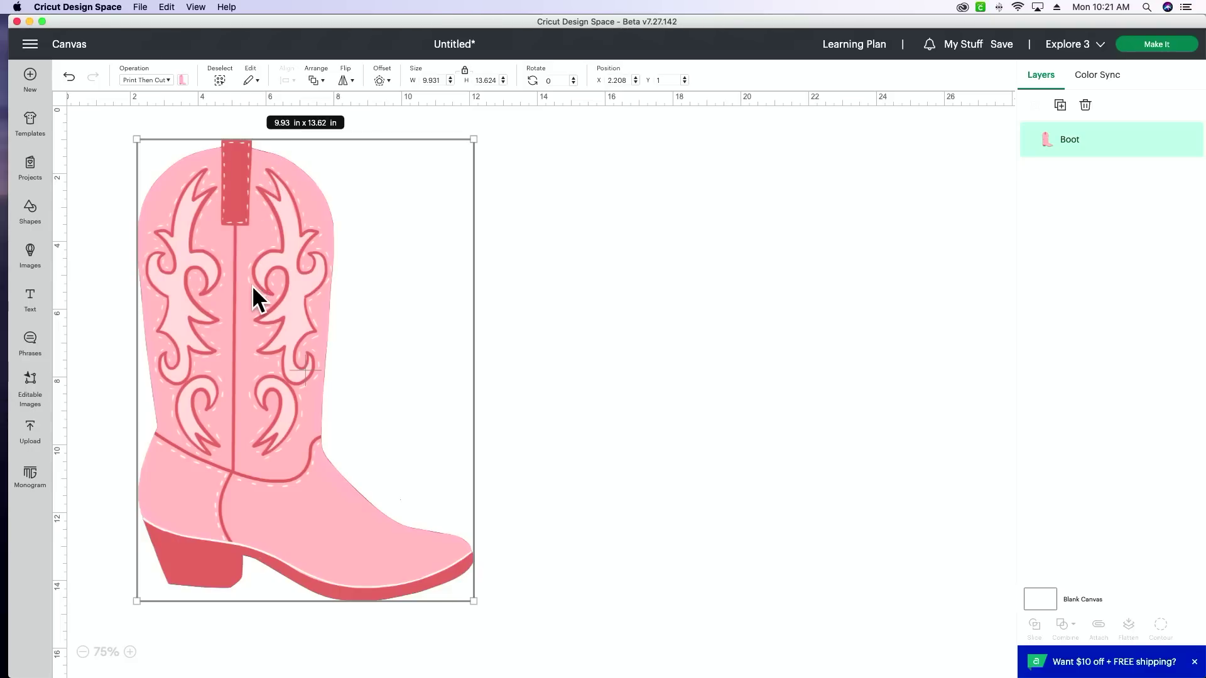
- Preview the boot on the mat and try shifting it down within the Tabloid print area
{"action": "left_click", "coordinate": [1138, 49]}
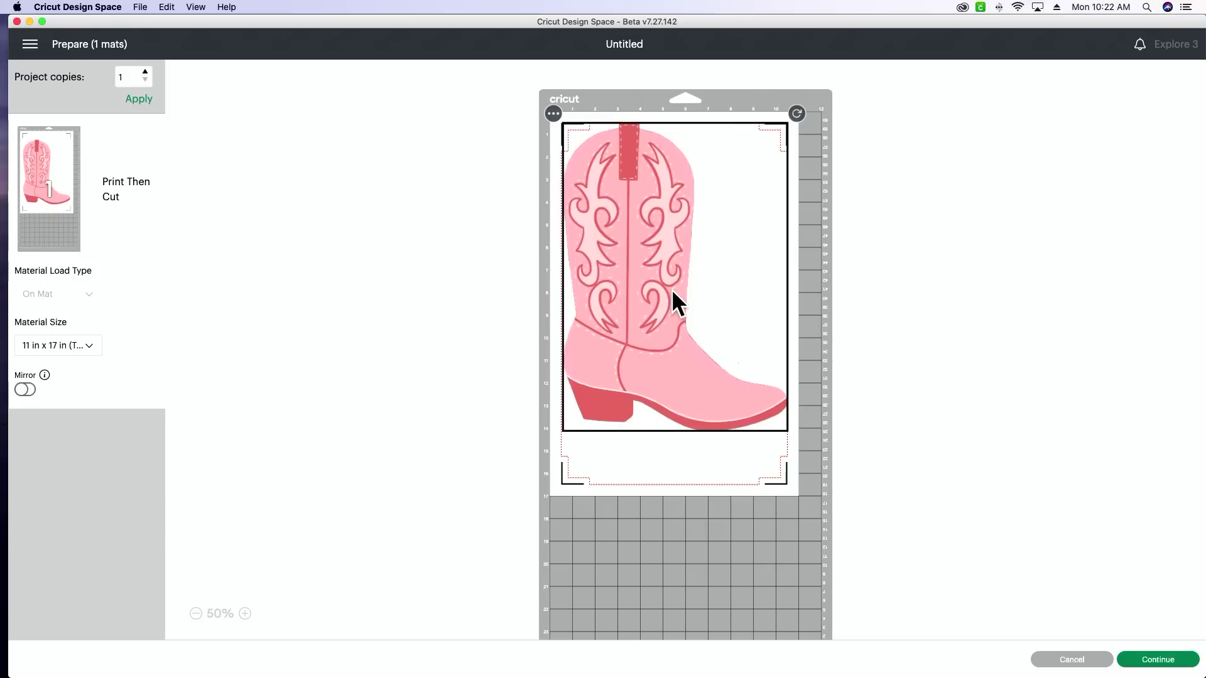
{"action": "left_click_drag", "start_coordinate": [672, 297], "coordinate": [672, 318]}
{"action": "left_click", "coordinate": [446, 432]}
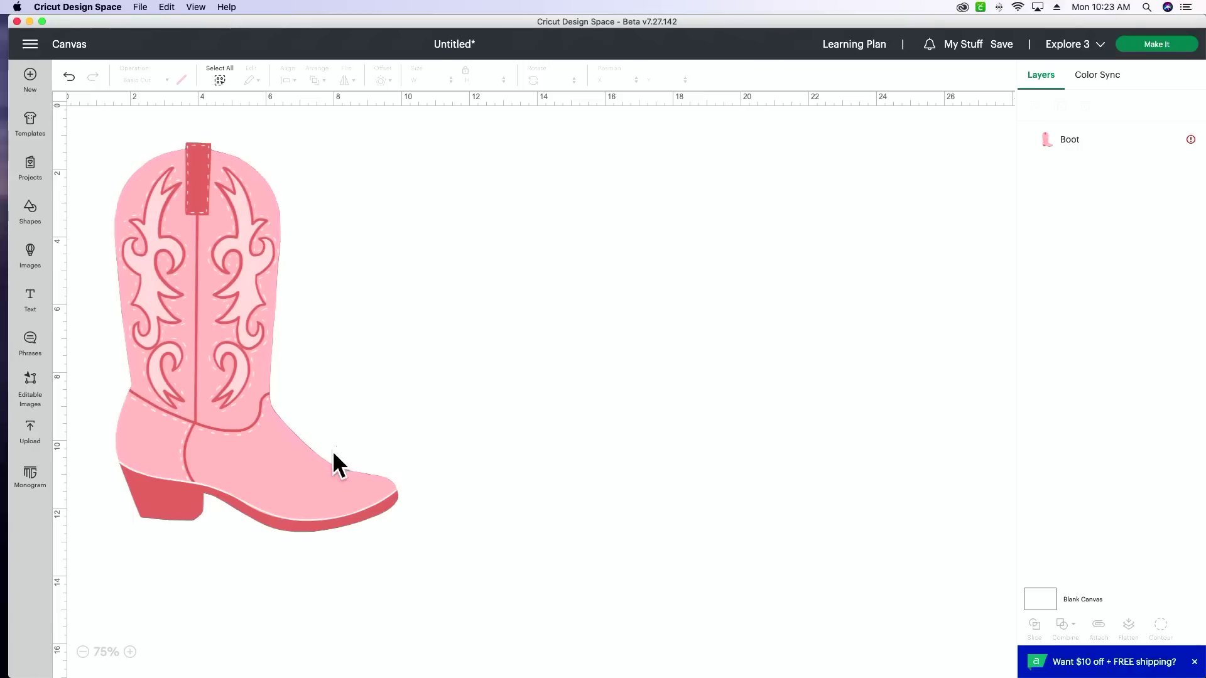
- Enlarge the boot to about 9.67 in by 13.27 in and check the Print Then Cut page size in the load type settings
{"action": "left_click", "coordinate": [311, 472]}
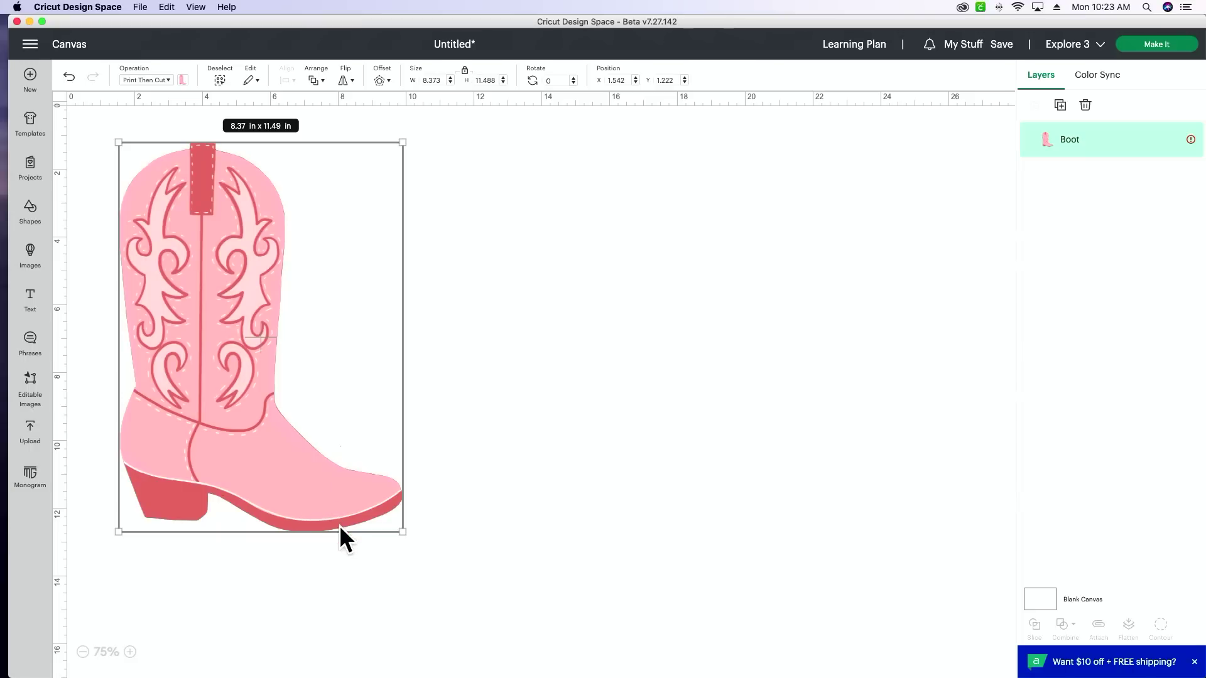
{"action": "left_click_drag", "start_coordinate": [402, 532], "coordinate": [447, 591]}
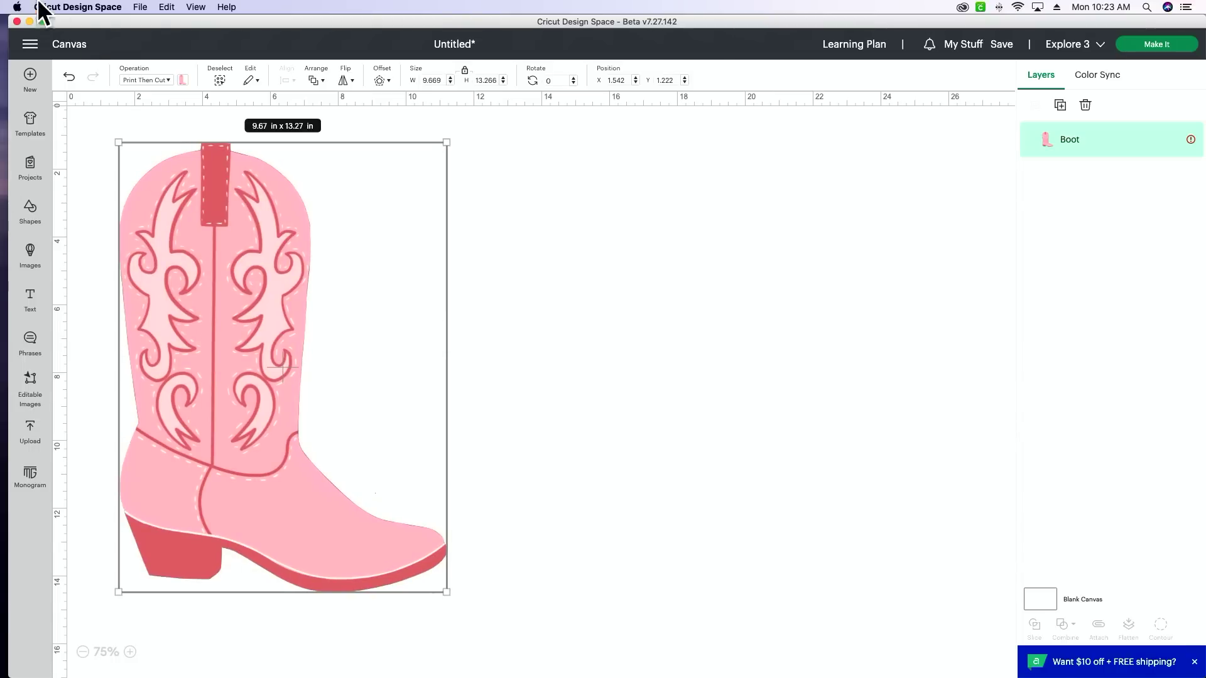
{"action": "left_click", "coordinate": [29, 44]}
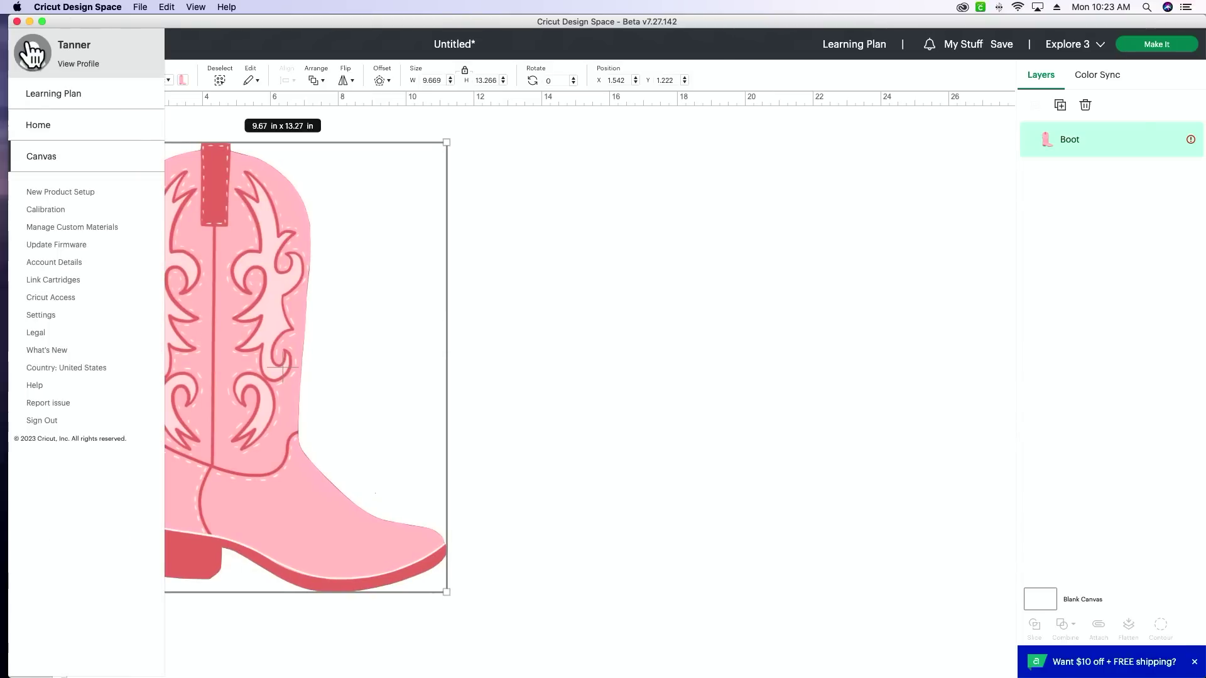
{"action": "left_click", "coordinate": [40, 315]}
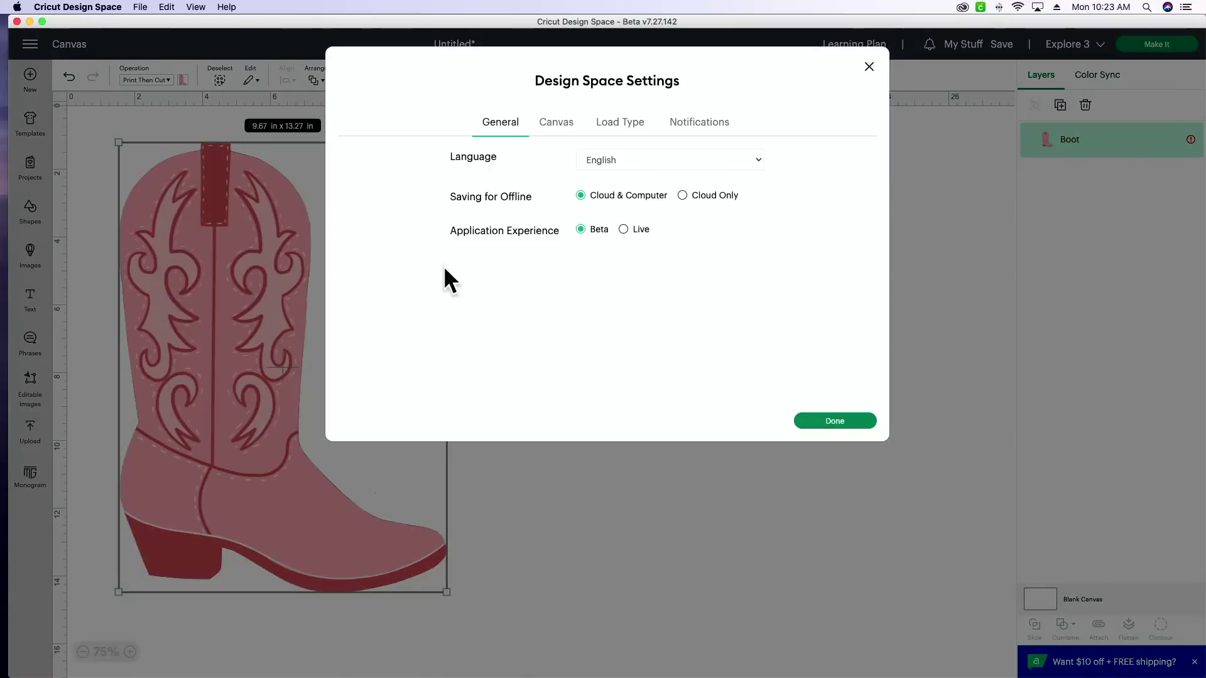
{"action": "left_click", "coordinate": [619, 124]}
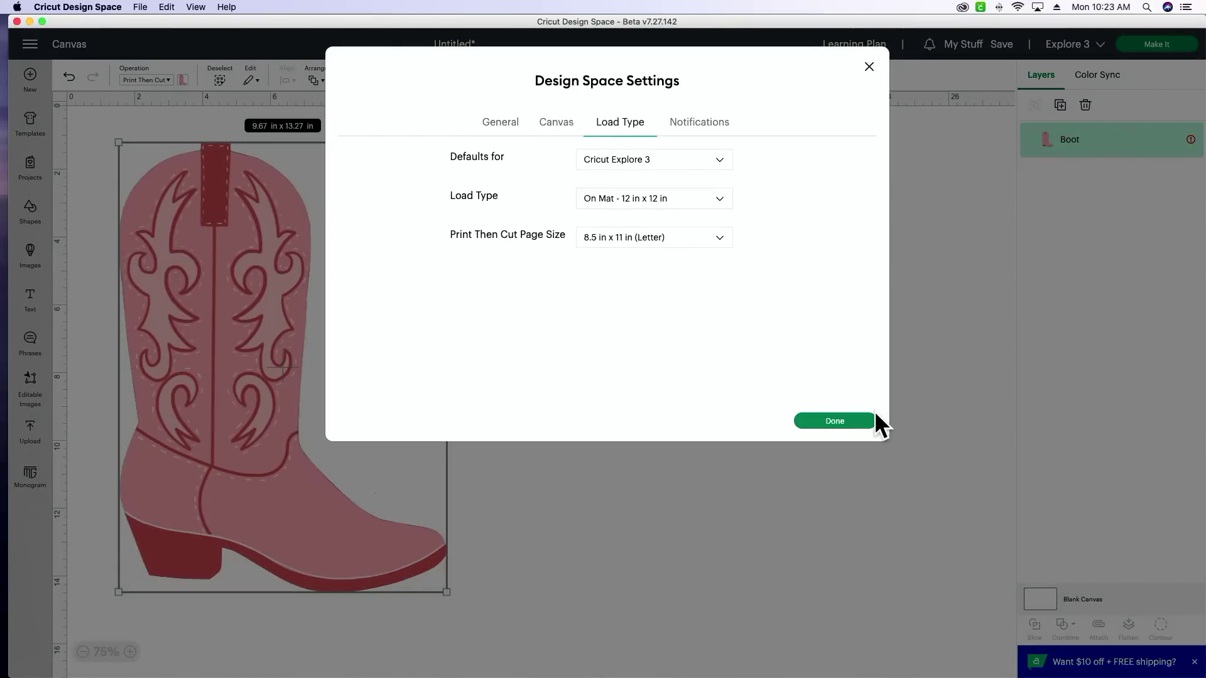
{"action": "left_click", "coordinate": [856, 422]}
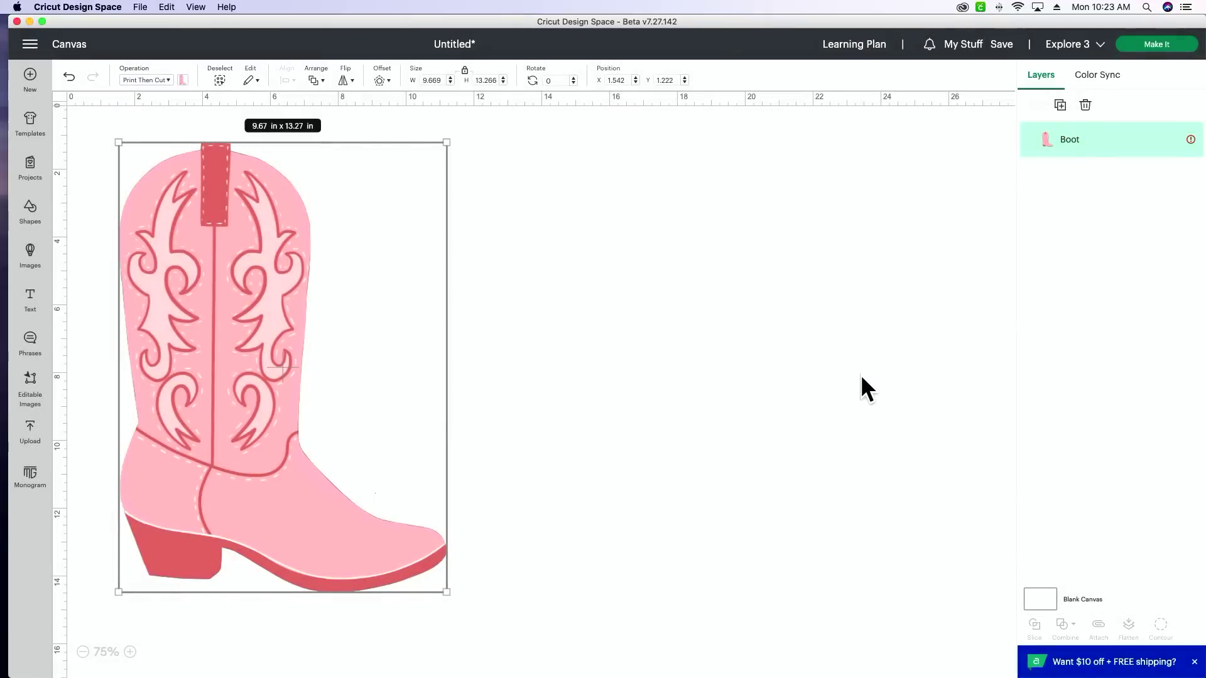
- Auto-resize the boot to the Letter page limit and enlarge it again to about 8.97 in by 12.3 in
{"action": "left_click", "coordinate": [1175, 139]}
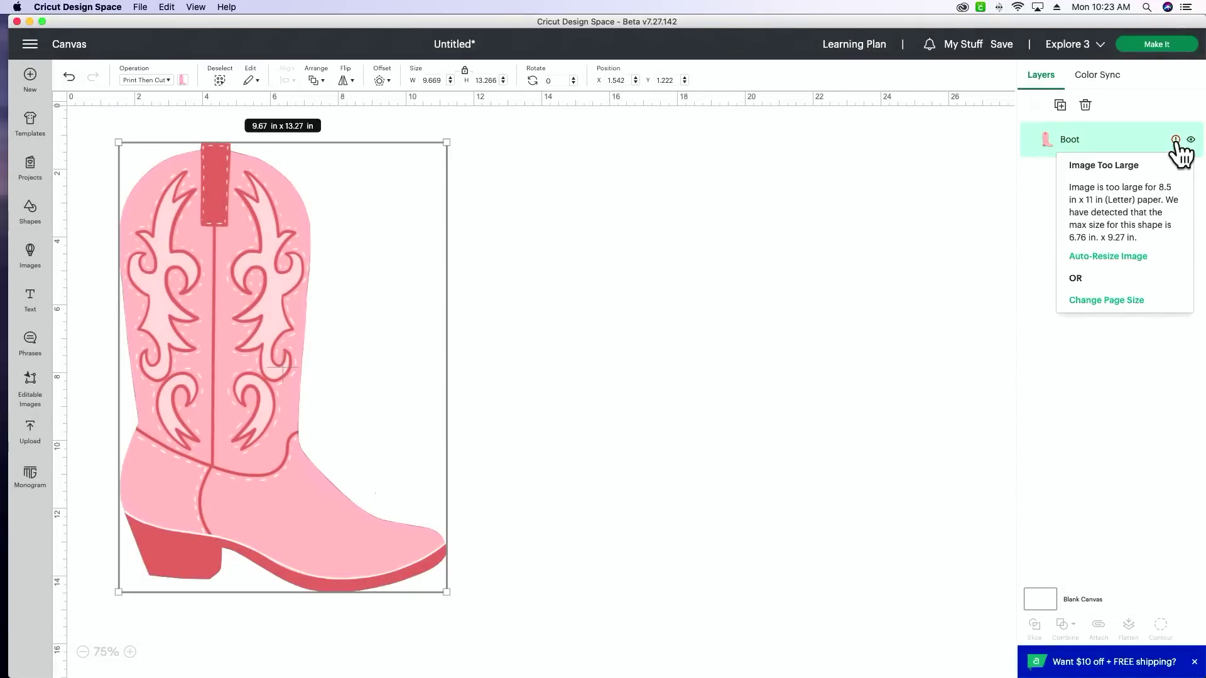
{"action": "left_click", "coordinate": [1110, 259]}
{"action": "left_click_drag", "start_coordinate": [356, 461], "coordinate": [429, 500]}
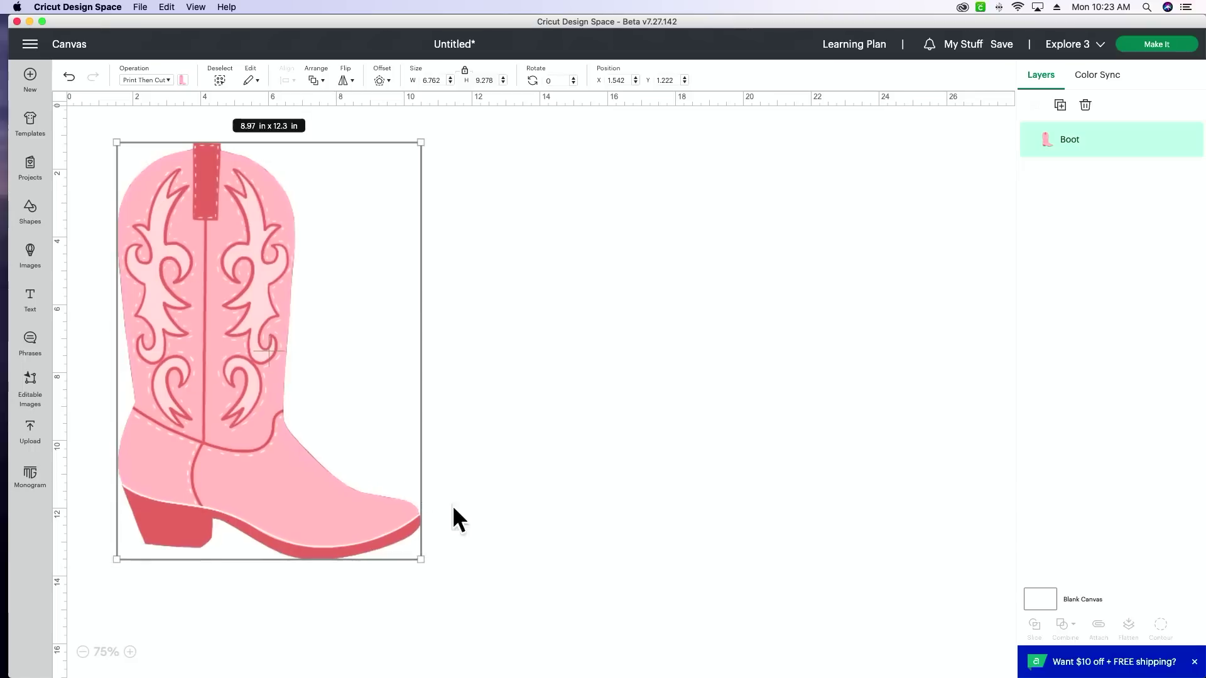
- Auto-resize the enlarged boot back to the Letter page limit and open the mat preview
{"action": "left_click", "coordinate": [1190, 140]}
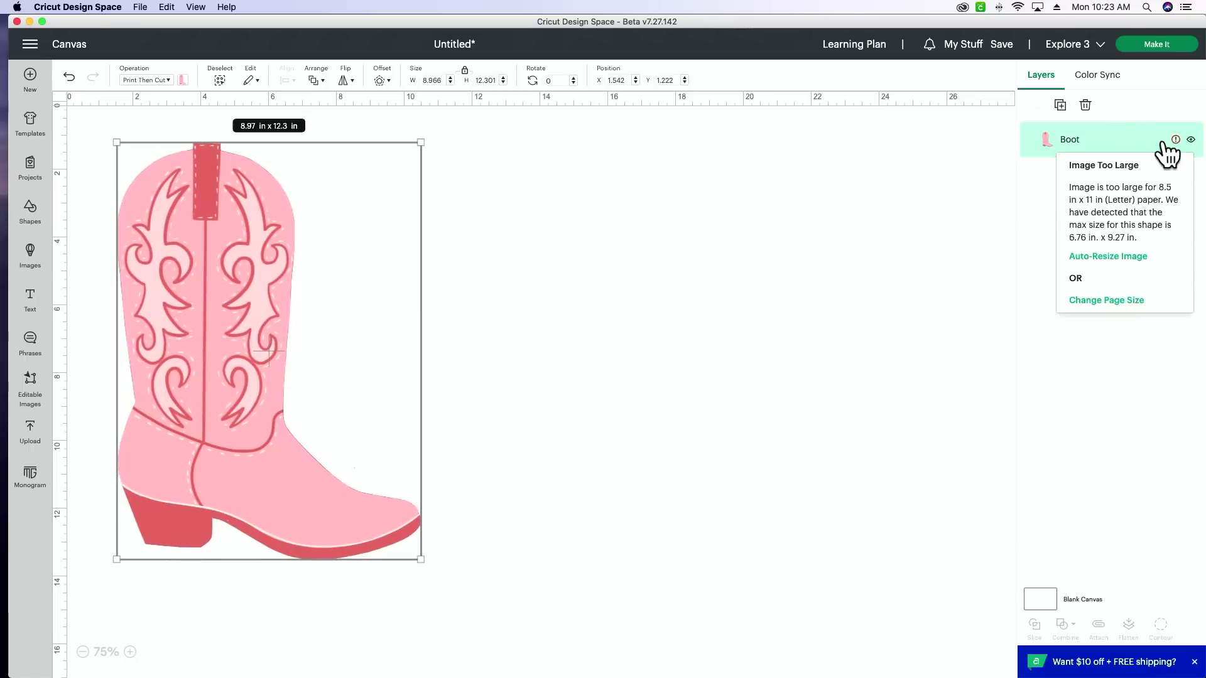
{"action": "left_click", "coordinate": [1090, 258]}
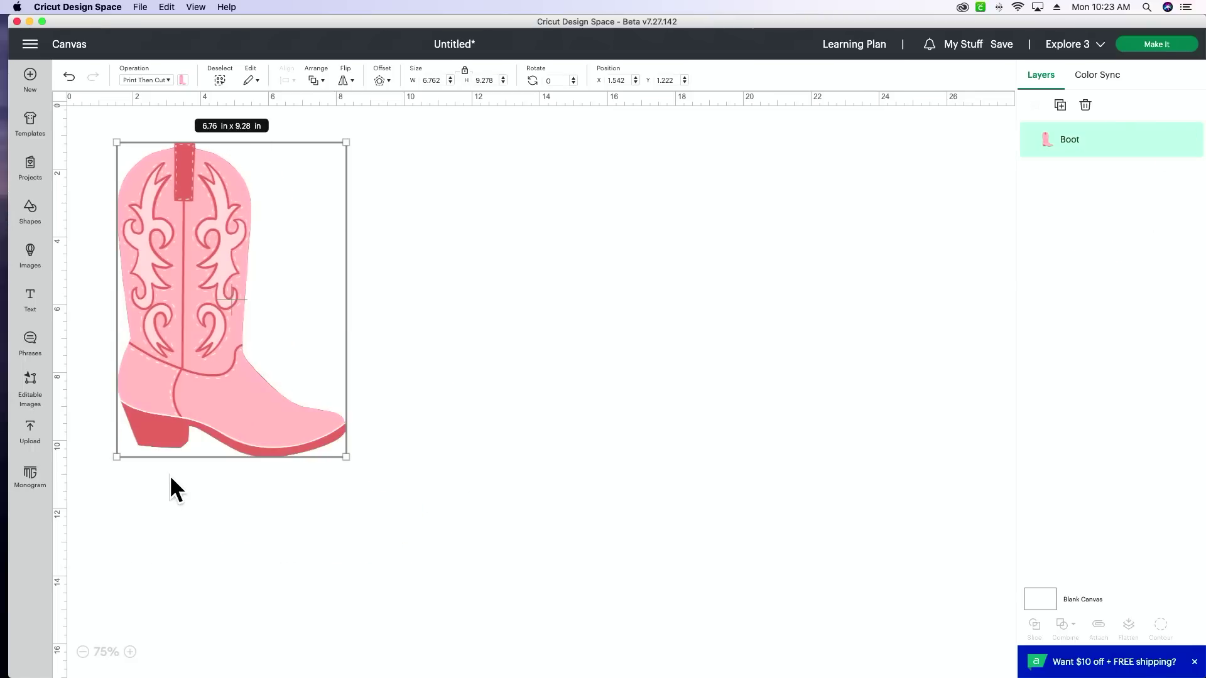
{"action": "left_click", "coordinate": [1176, 44]}
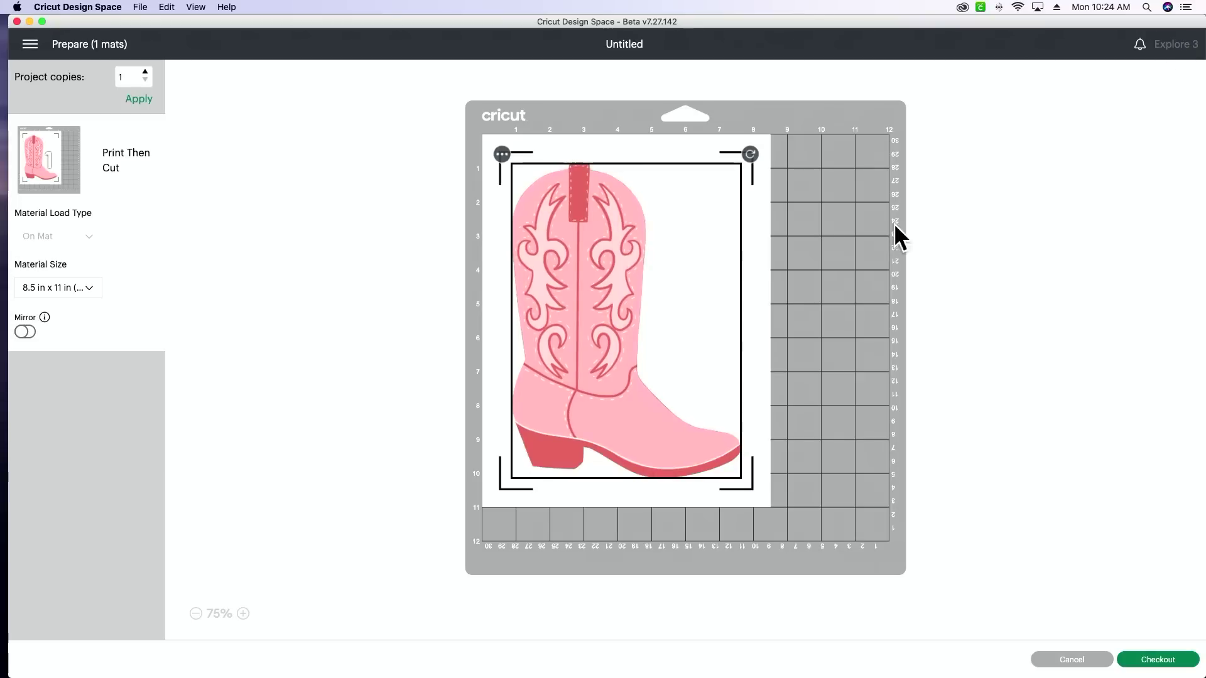